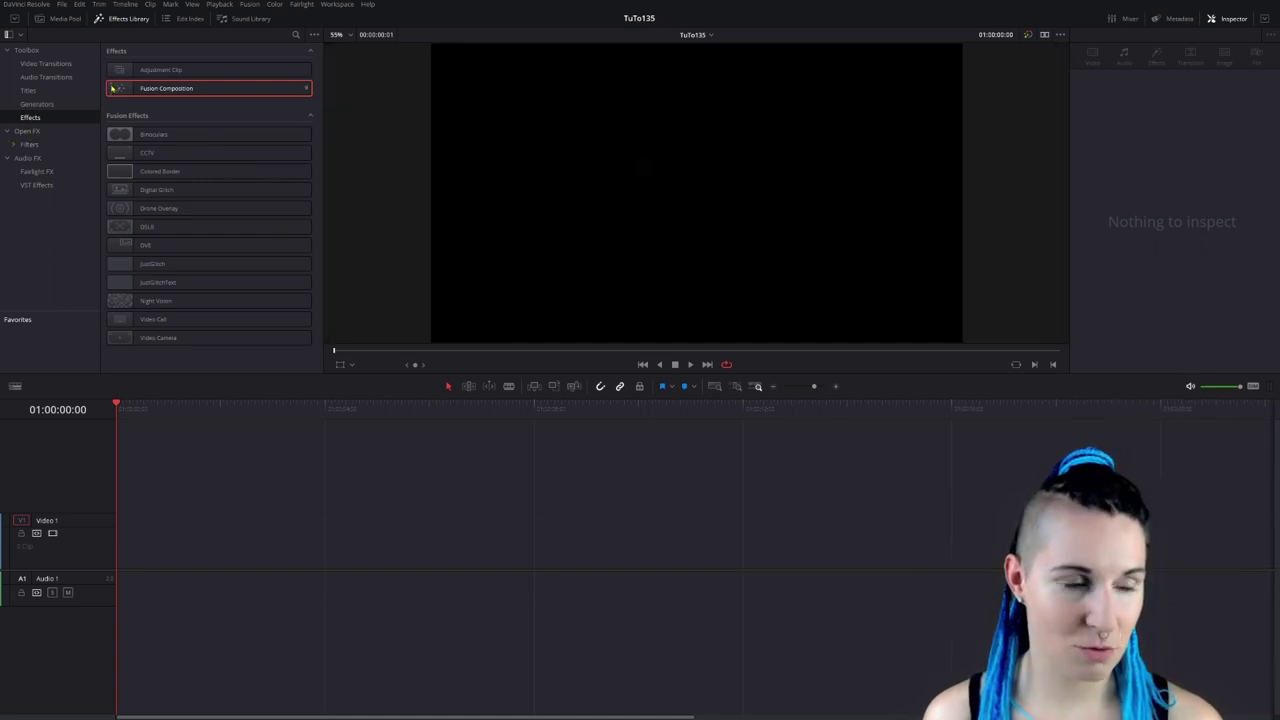
# Add a 4-second (00:00:04:00) Fusion Composition clip to Video 1 and arrange its MediaOut1 node.
pyautogui.moveTo(120, 89); pyautogui.dragTo(136, 544)
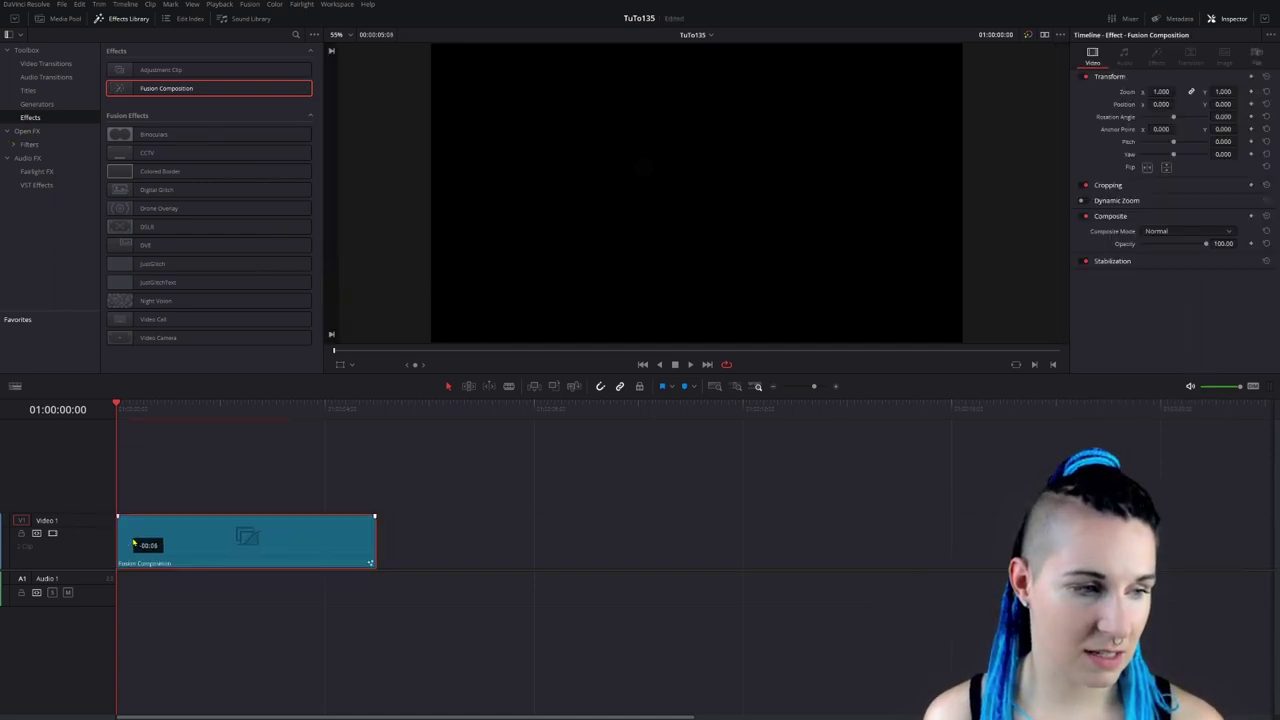
pyautogui.hotkey('ctrl', 'd')
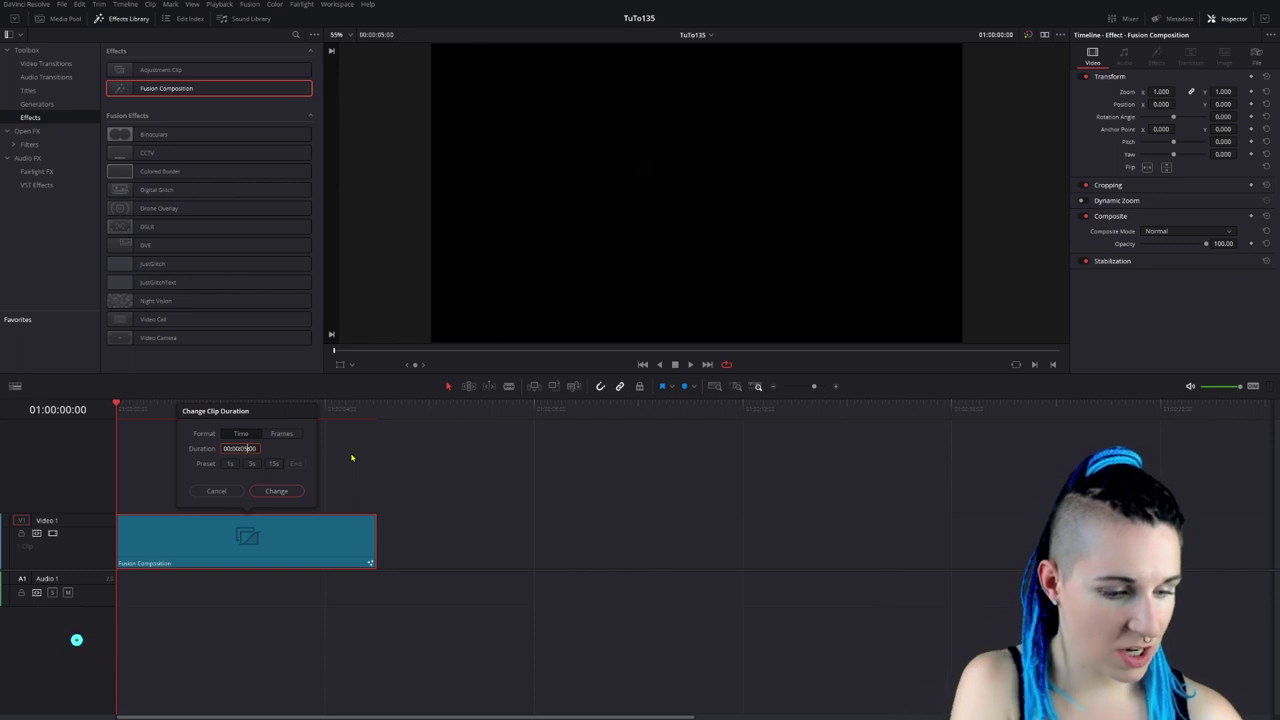
pyautogui.write('400')
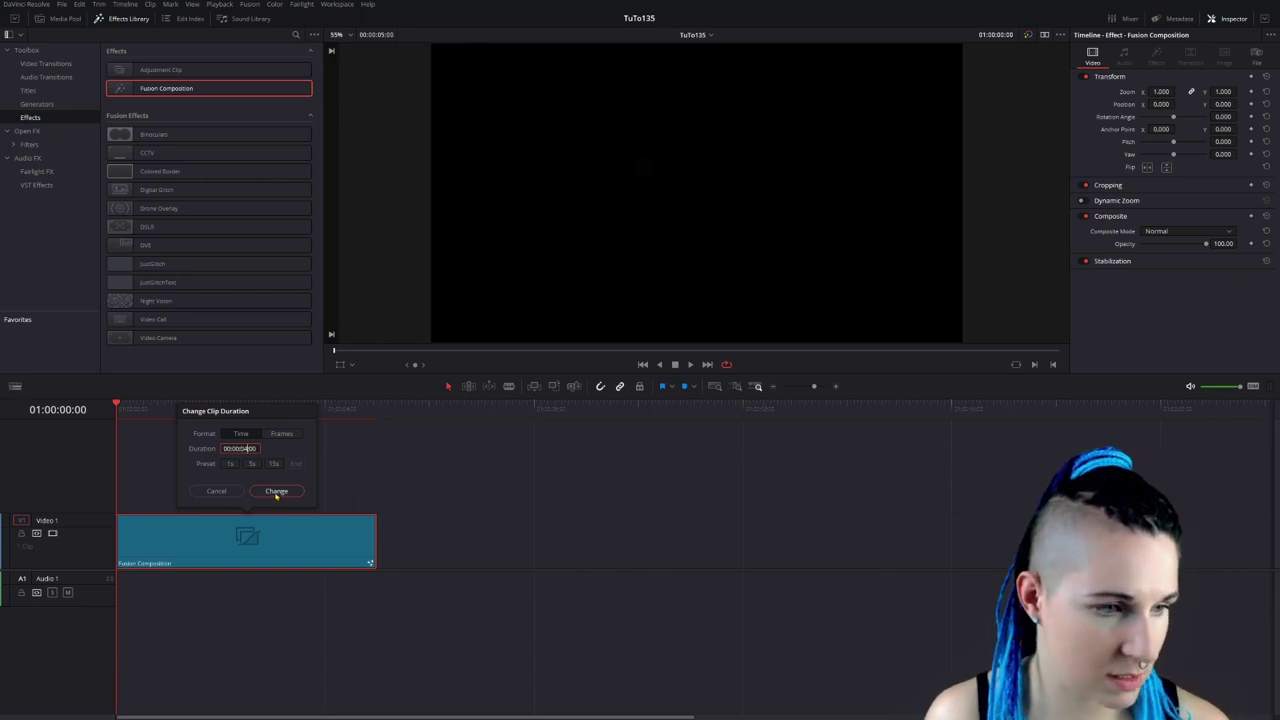
pyautogui.click(277, 490)
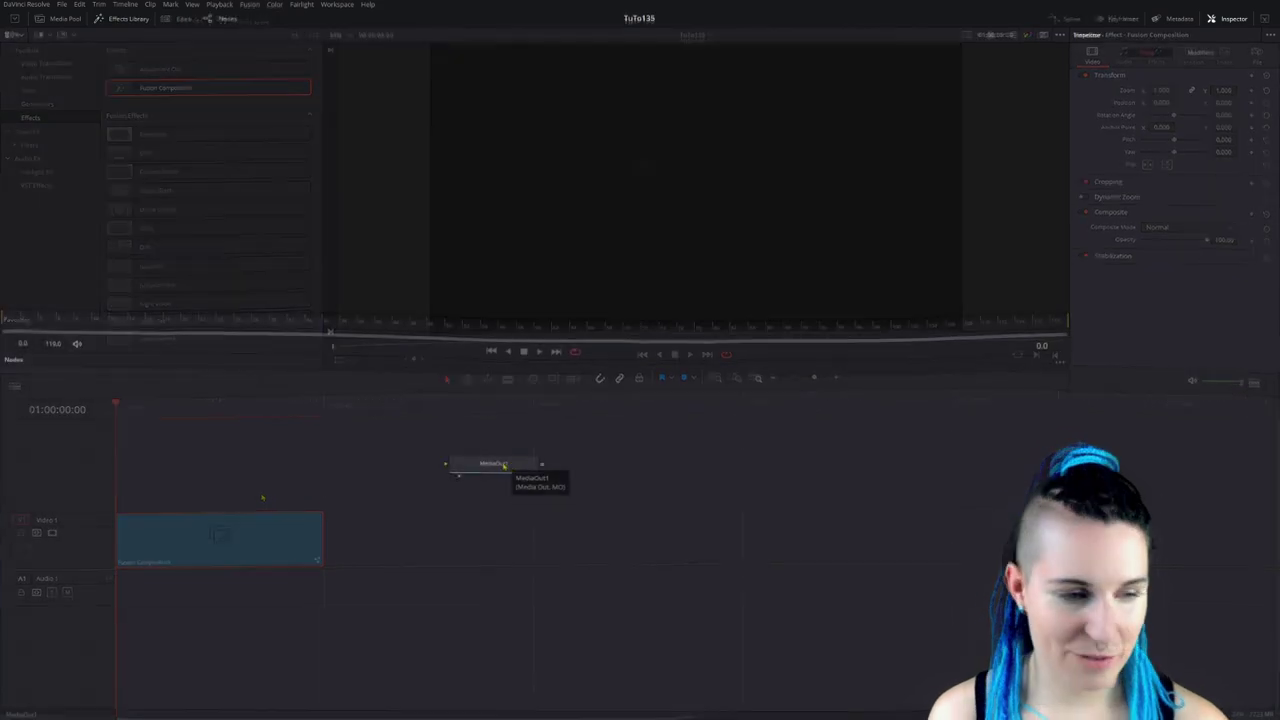
pyautogui.moveTo(504, 465); pyautogui.dragTo(841, 551)
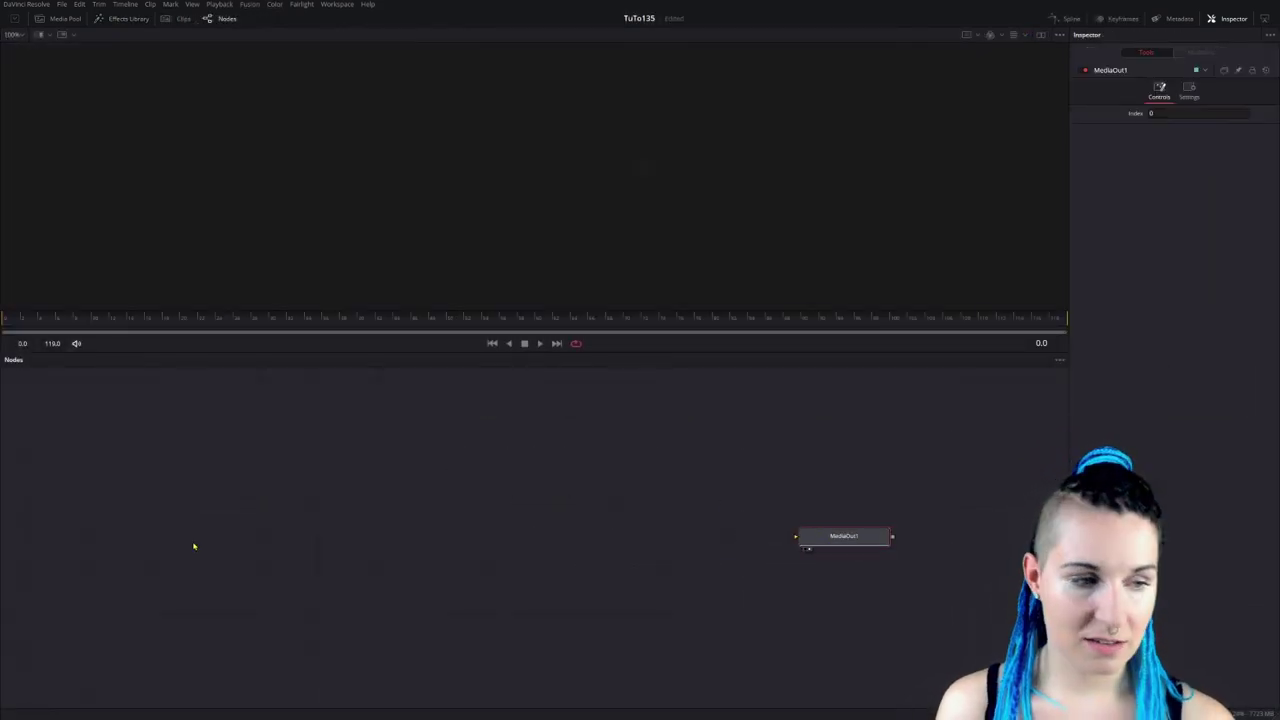
# Add a Background node to the Fusion node graph using the 'bg' tool search.
pyautogui.click(149, 548)
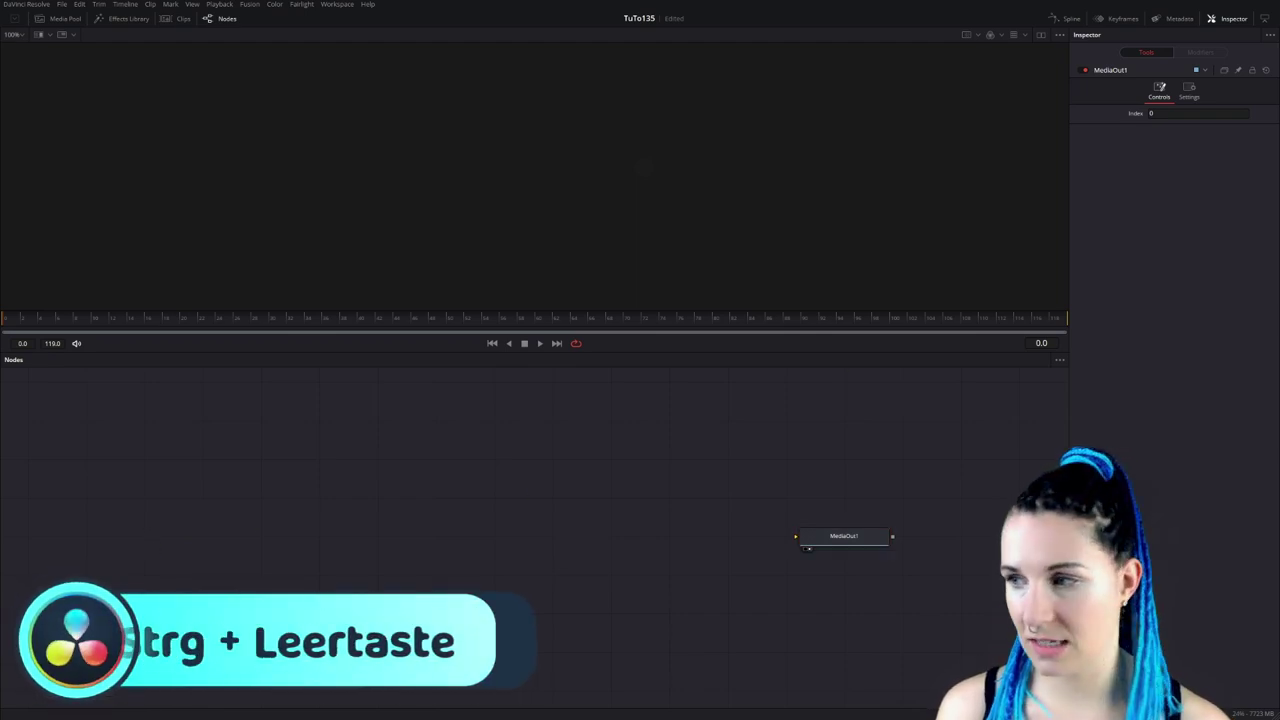
pyautogui.hotkey('ctrl', 'space')
pyautogui.write('dup')
pyautogui.moveTo(694, 194); pyautogui.dragTo(652, 185)
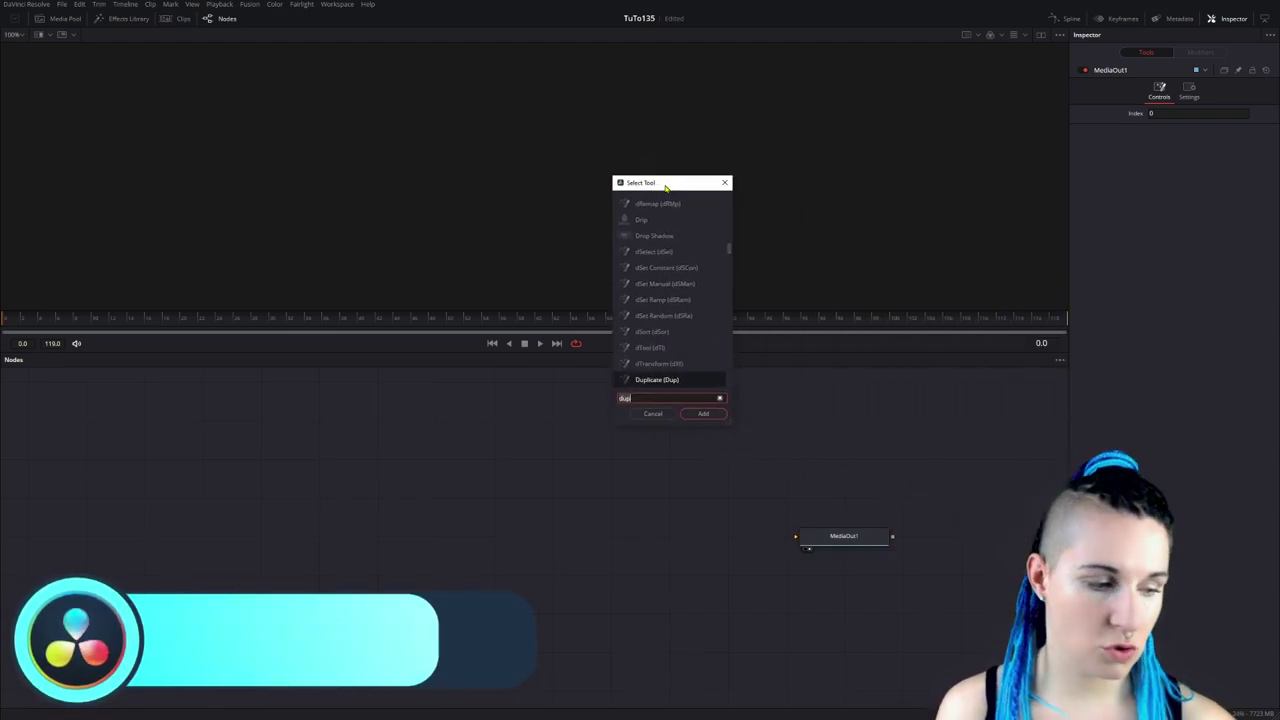
pyautogui.press('BackSpace')
pyautogui.press('BackSpace')
pyautogui.press('BackSpace')
pyautogui.write('bg')
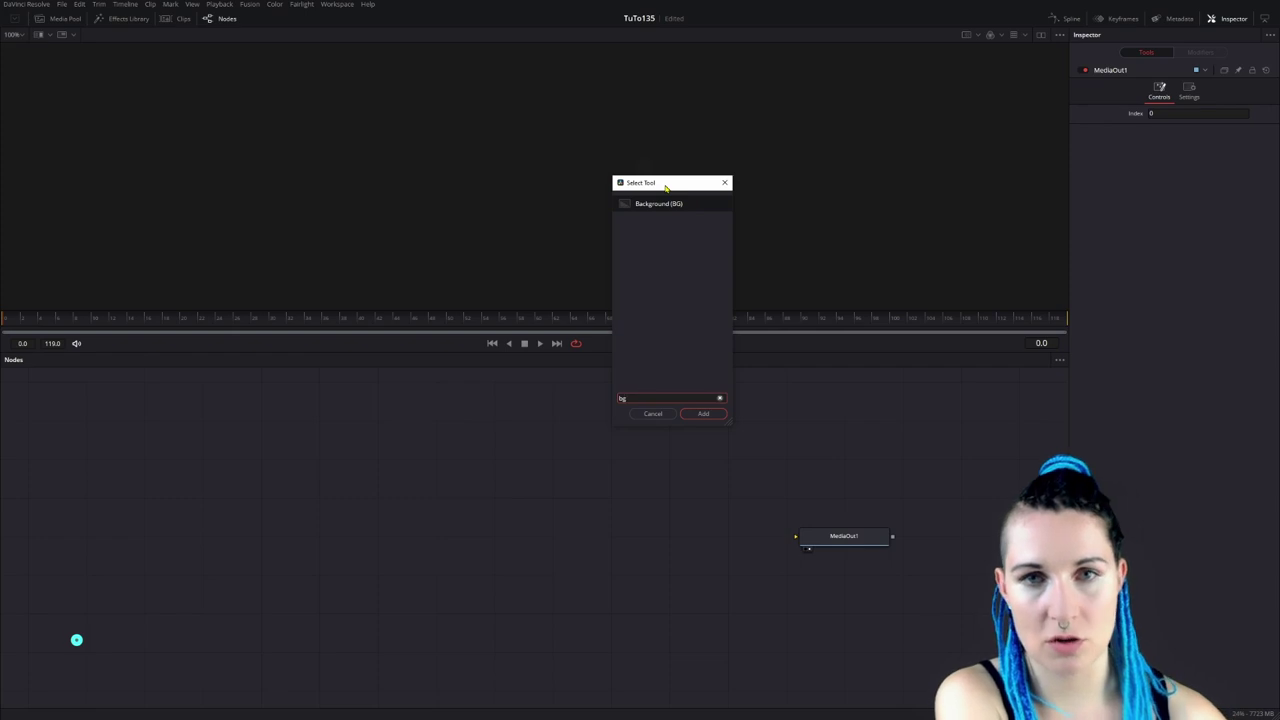
pyautogui.press('Return')
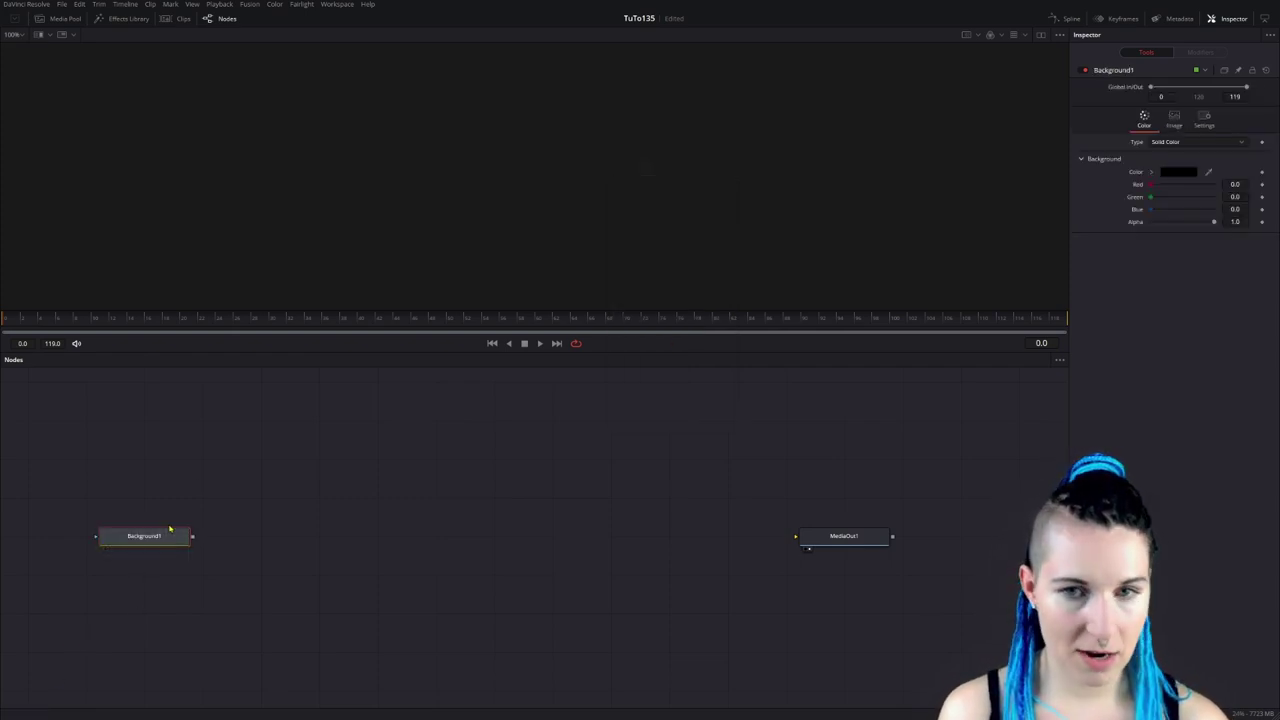
# Set Background1's width and height to 4000 and show it in the viewer.
pyautogui.click(1178, 117)
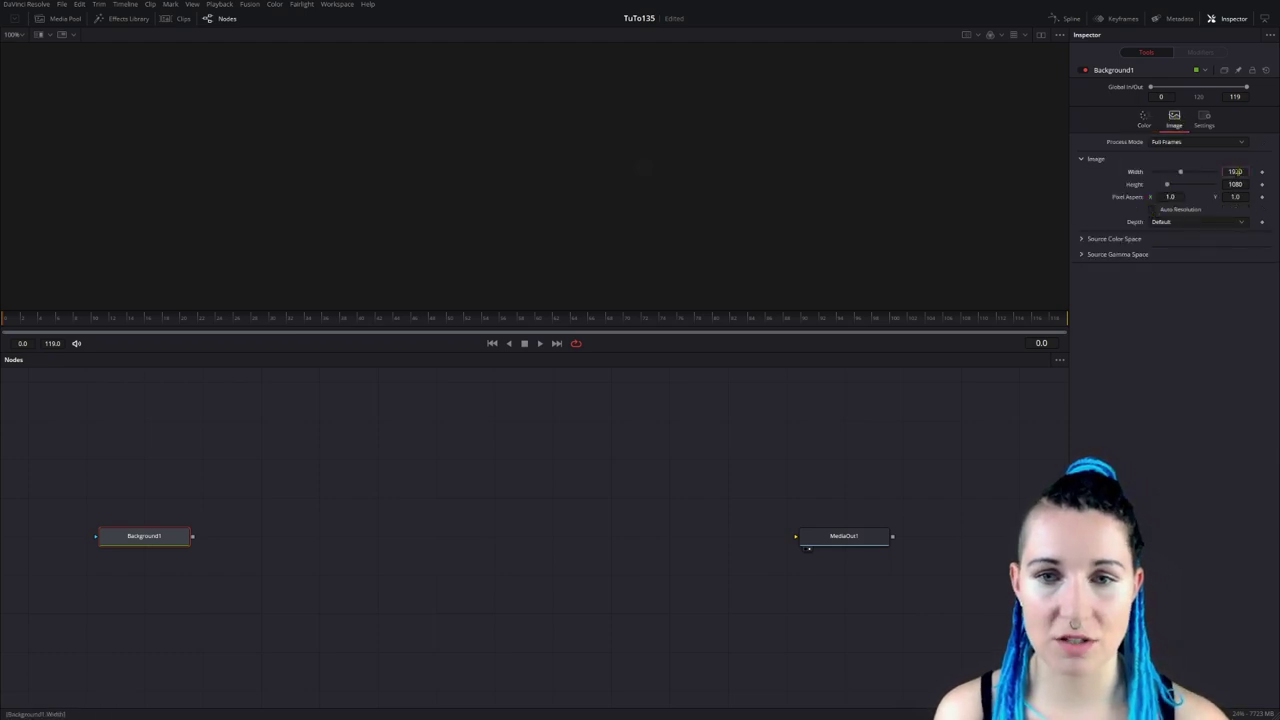
pyautogui.click(1236, 172)
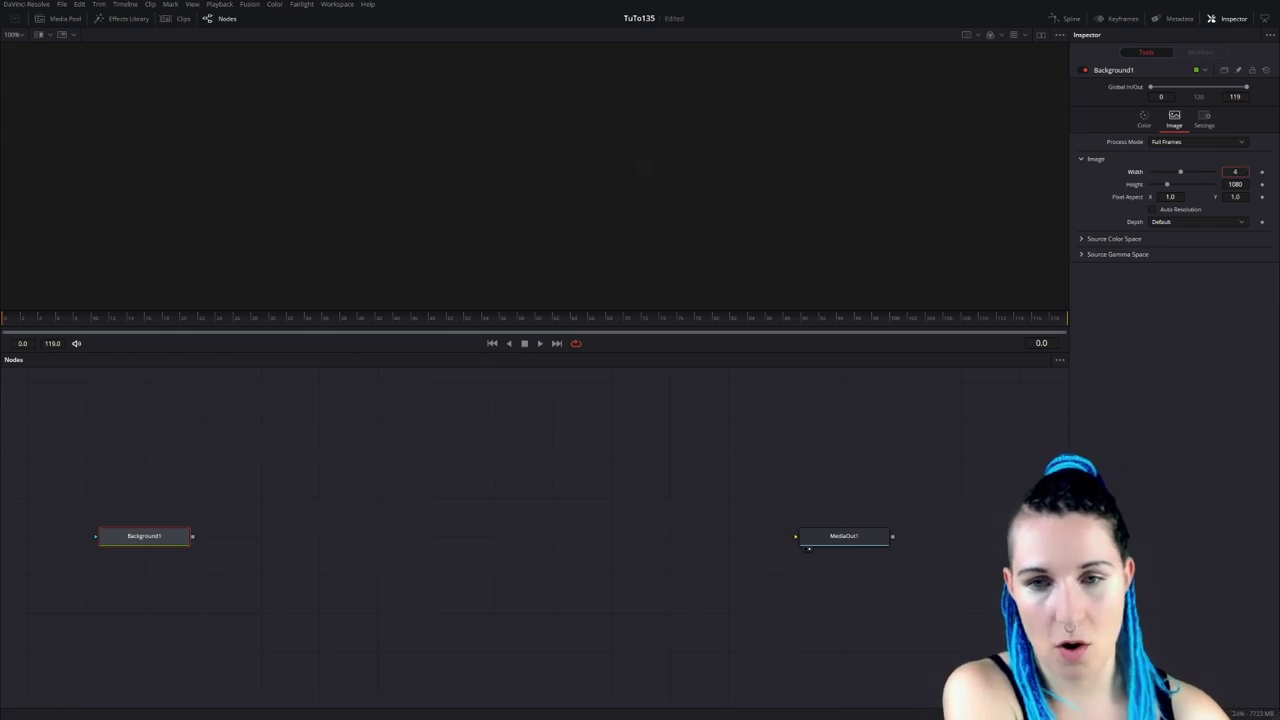
pyautogui.write('4000')
pyautogui.press('Tab')
pyautogui.write('4000')
pyautogui.press('Tab')
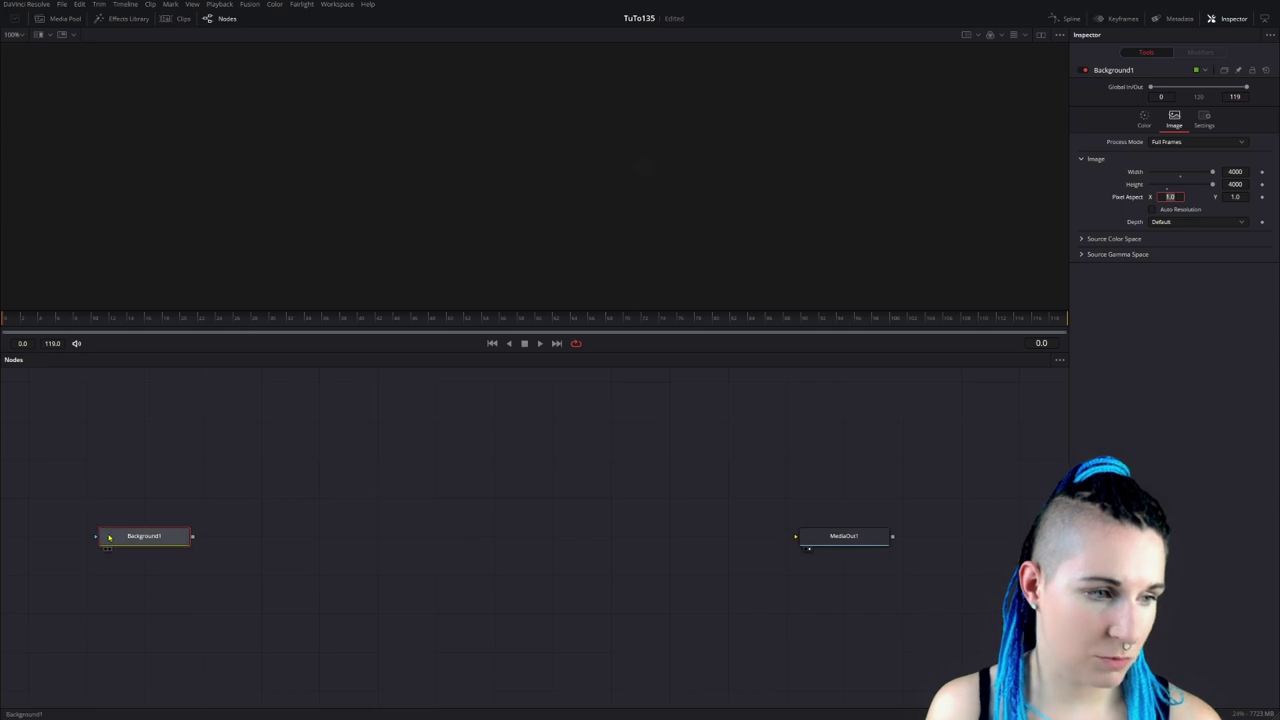
pyautogui.press('1')
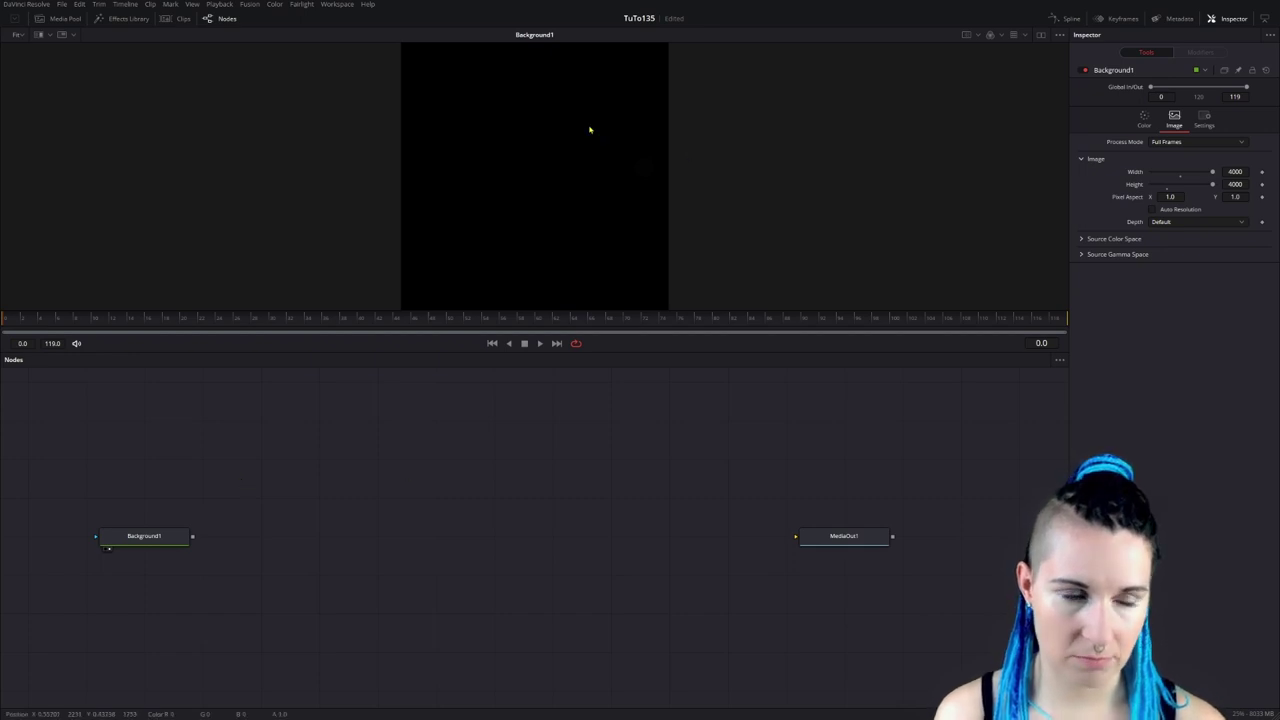
# Paste two copies of Background1 and place Background1_2 to the right of Background1_1.
pyautogui.click(127, 545)
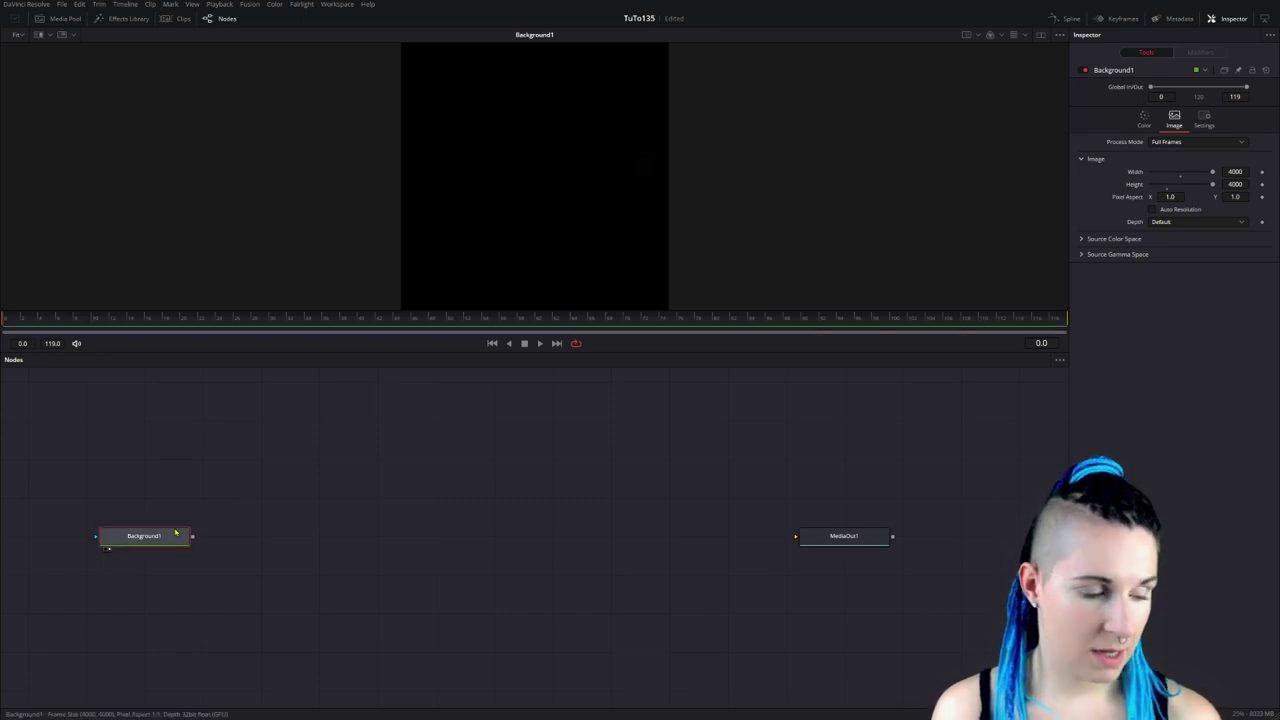
pyautogui.hotkey('ctrl', 'c')
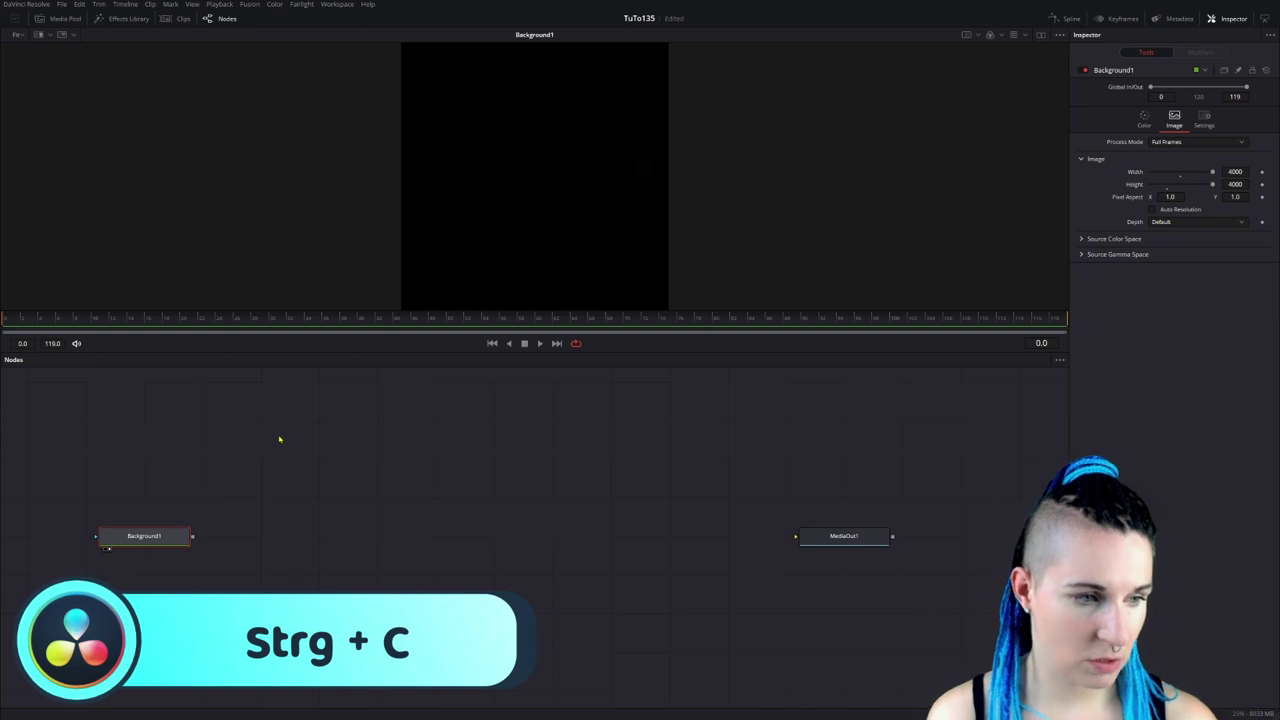
pyautogui.hotkey('ctrl', 'v')
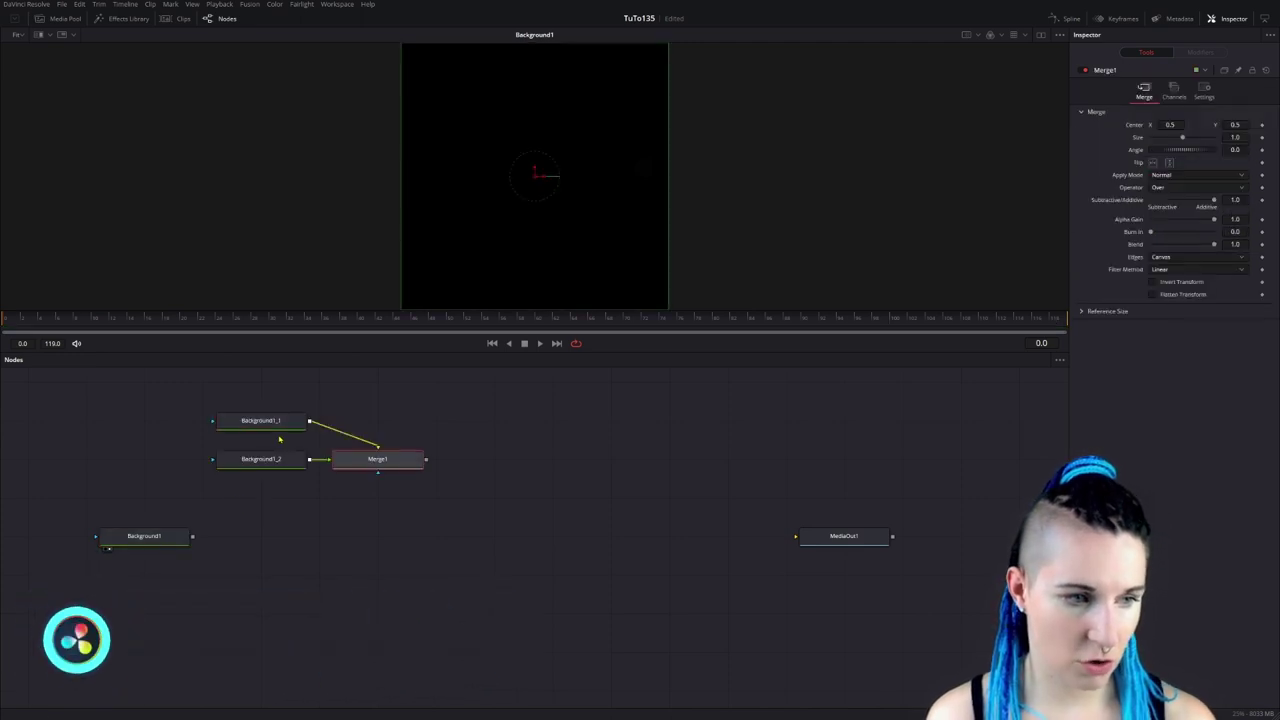
pyautogui.hotkey('ctrl', 'v')
pyautogui.moveTo(387, 462); pyautogui.dragTo(503, 423)
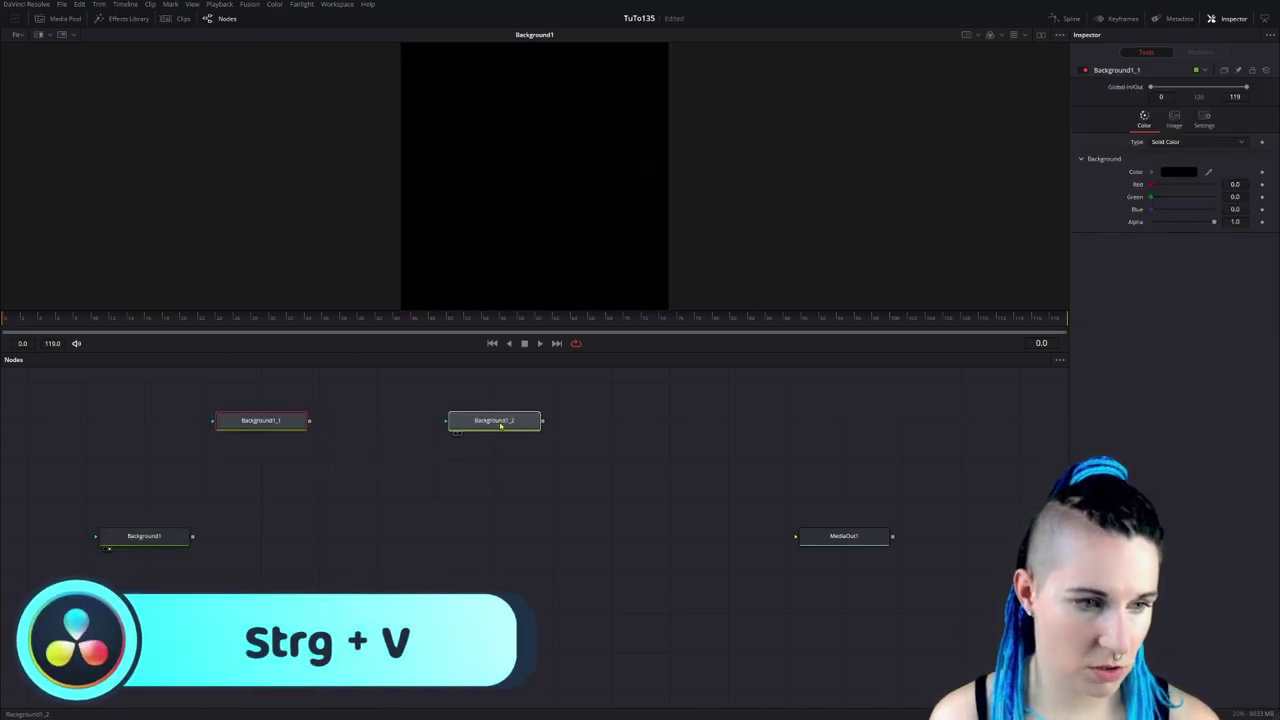
# Fill the original Background1 with orange #ffaa00.
pyautogui.click(119, 542)
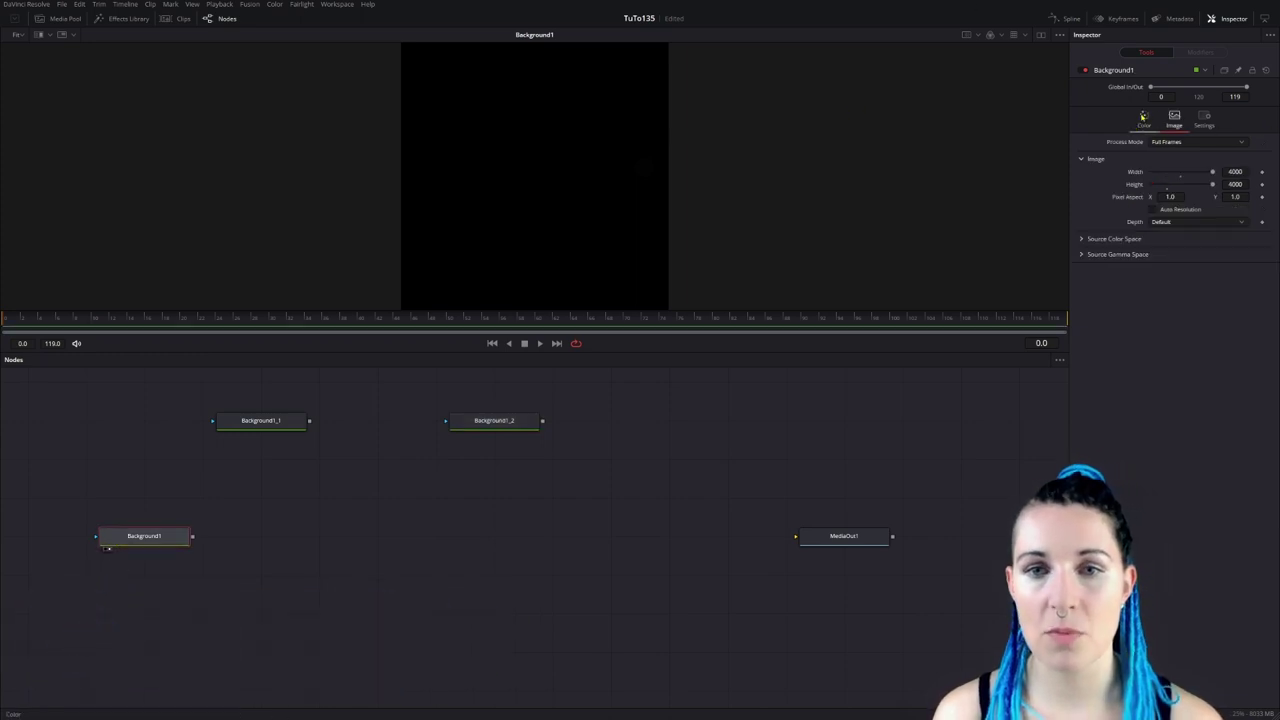
pyautogui.click(1143, 117)
pyautogui.click(1178, 172)
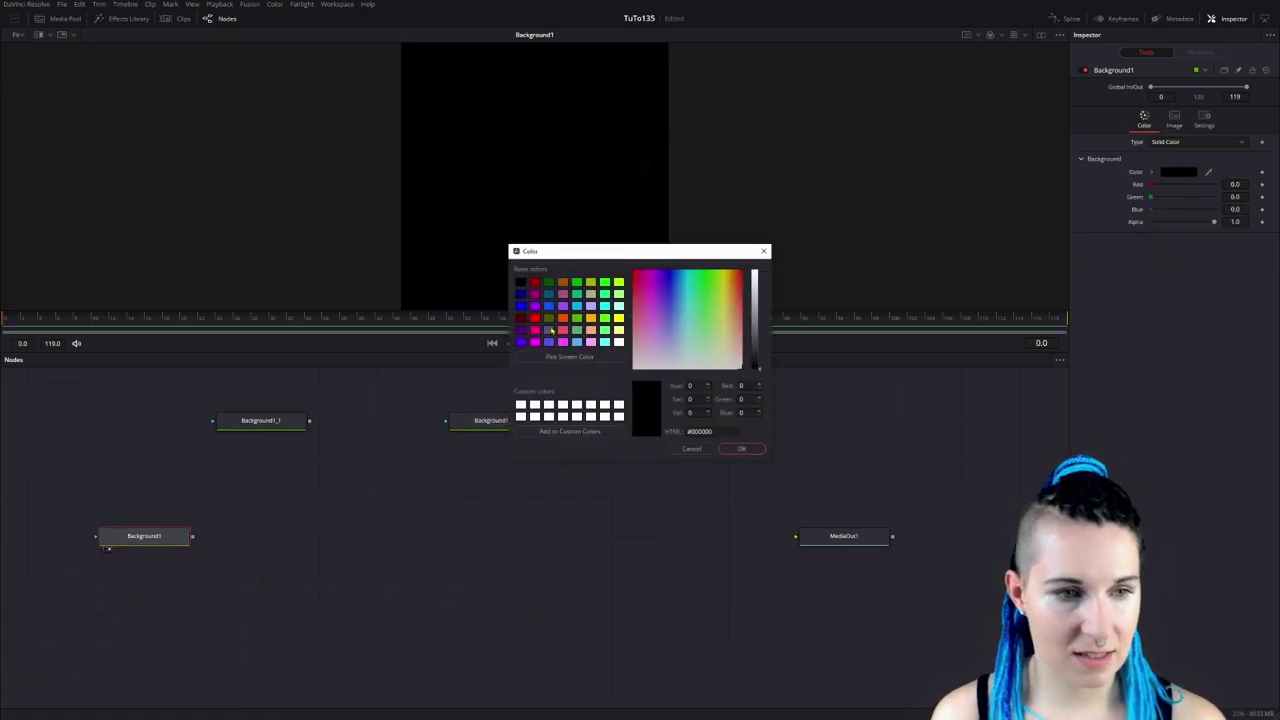
pyautogui.click(597, 321)
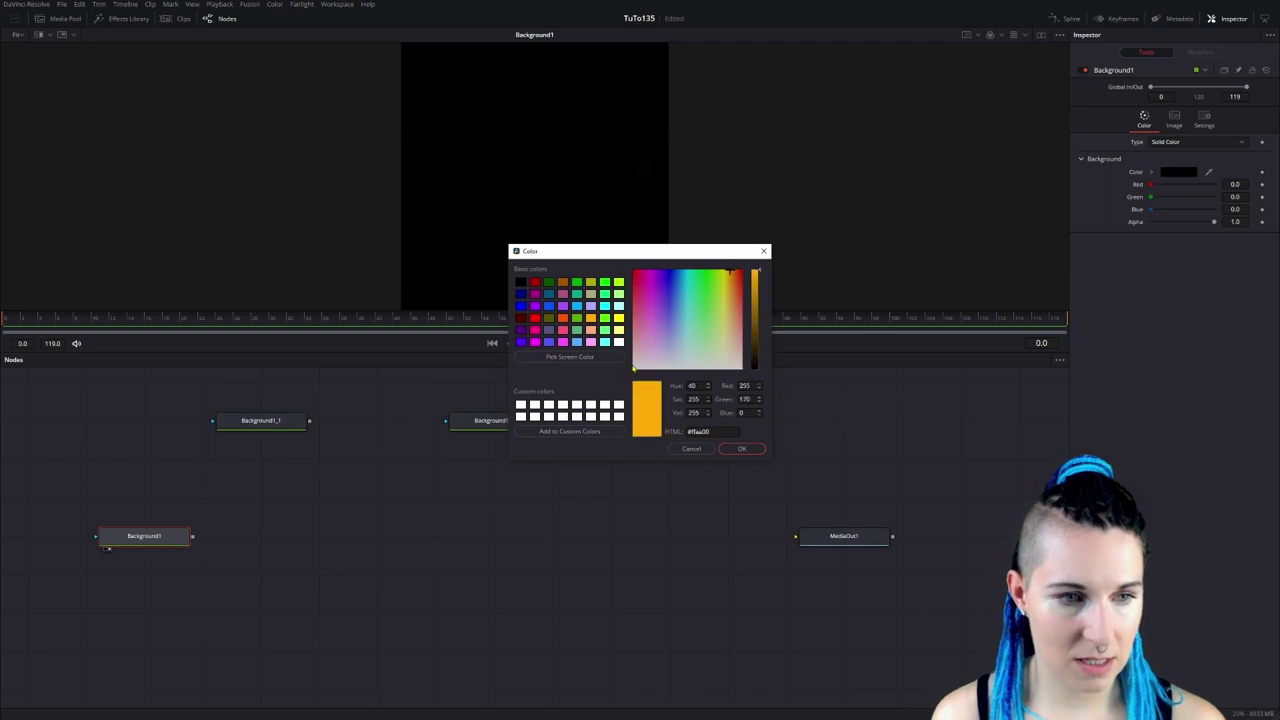
pyautogui.click(742, 449)
pyautogui.click(276, 421)
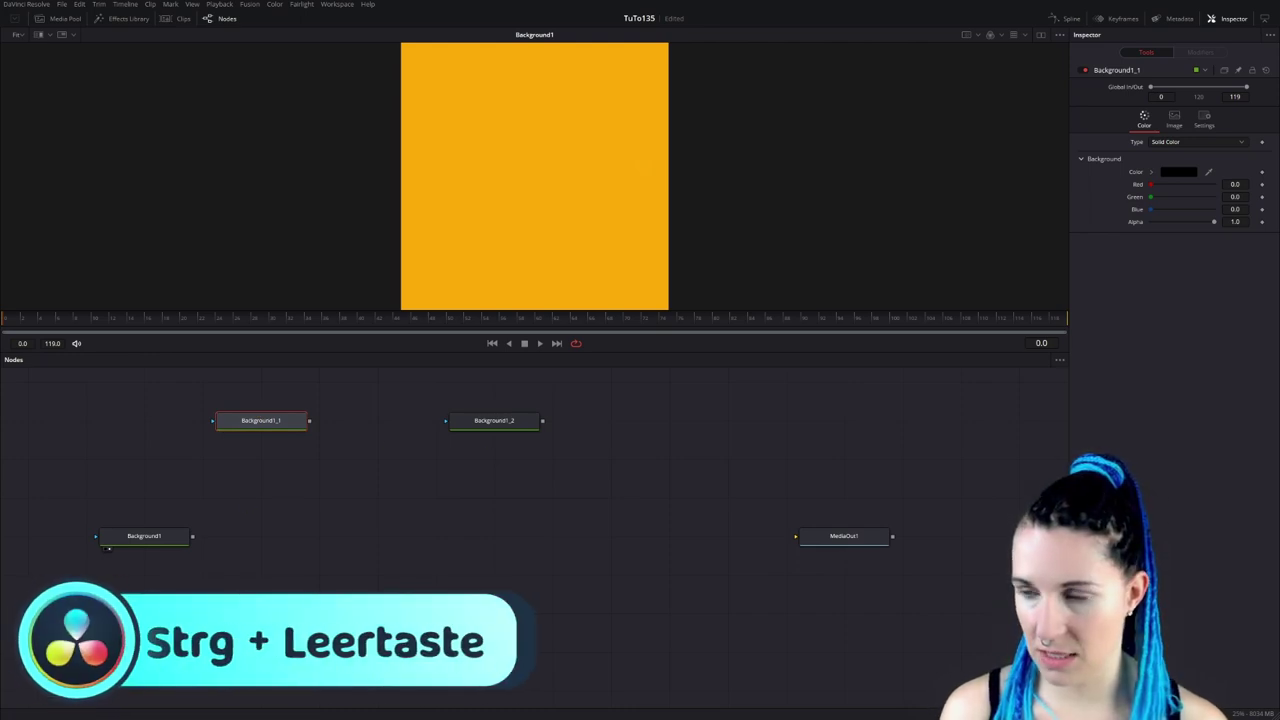
# Add a Rectangle mask to Background1_1.
pyautogui.hotkey('ctrl', 'space')
pyautogui.write('ect')
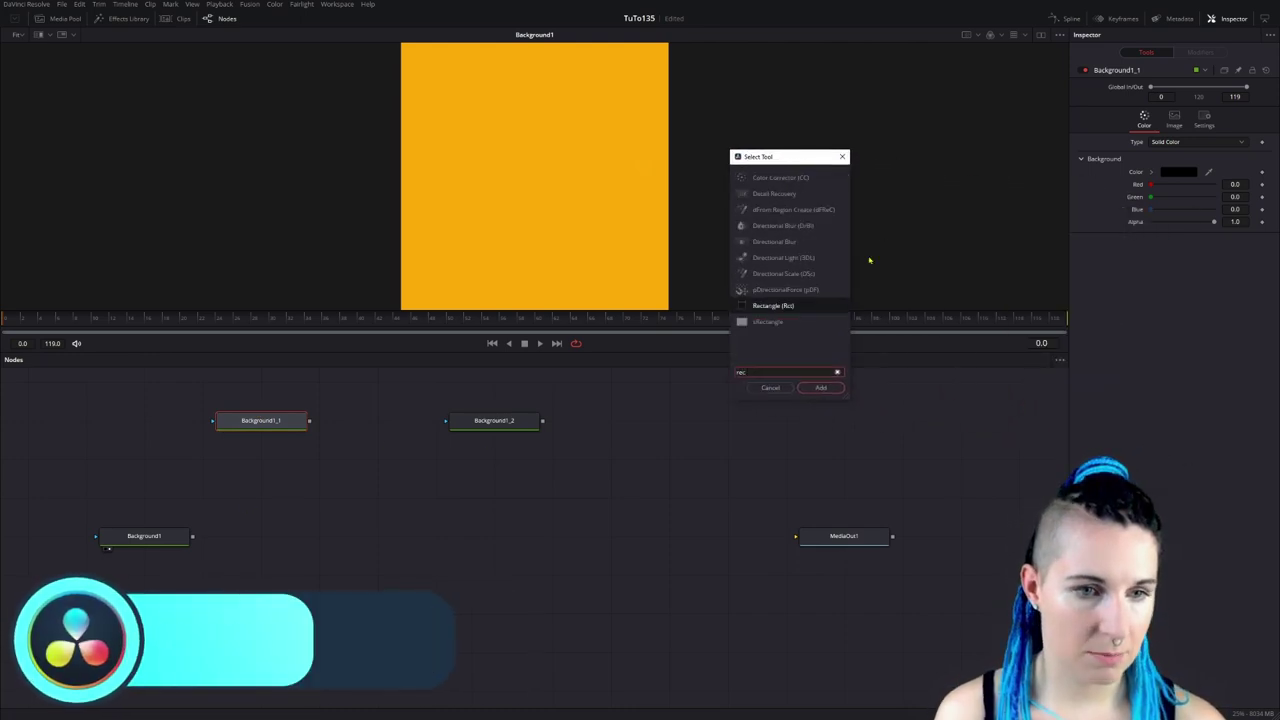
pyautogui.press('Return')
# Add a Duplicate node after Background1_1 and view the Merge1 result over Background1.
pyautogui.click(255, 432)
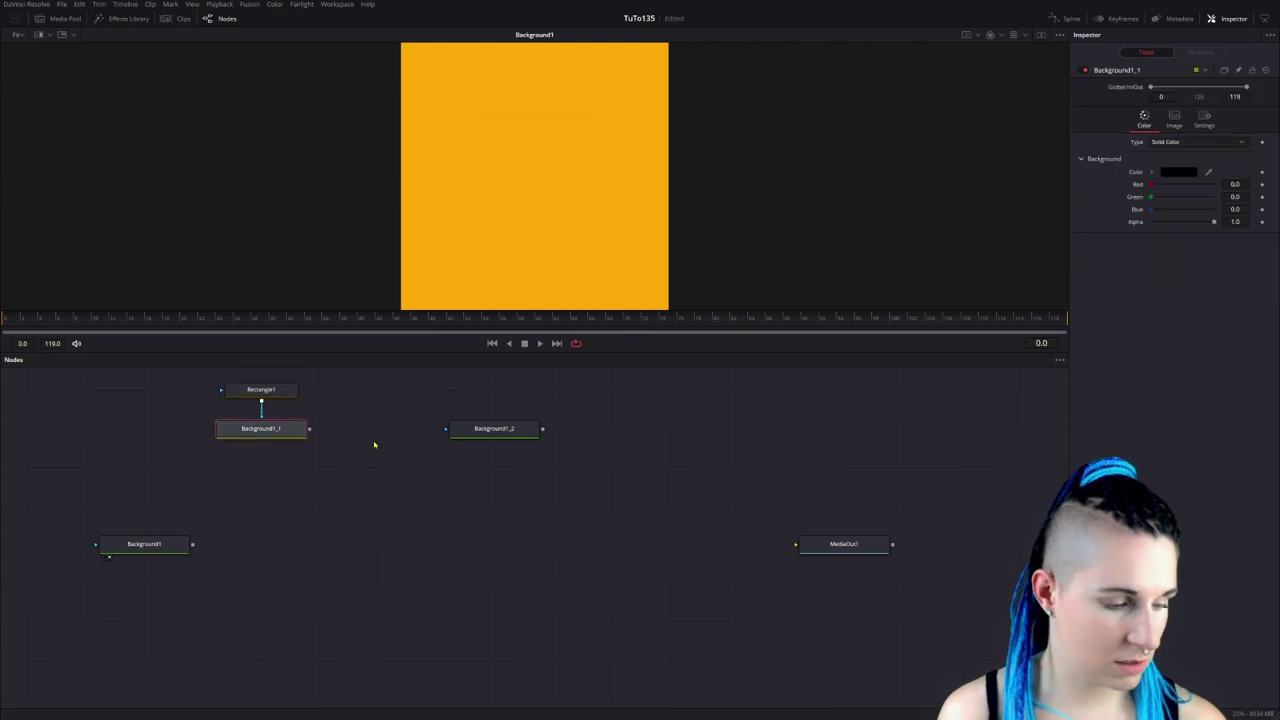
pyautogui.hotkey('ctrl', 'space')
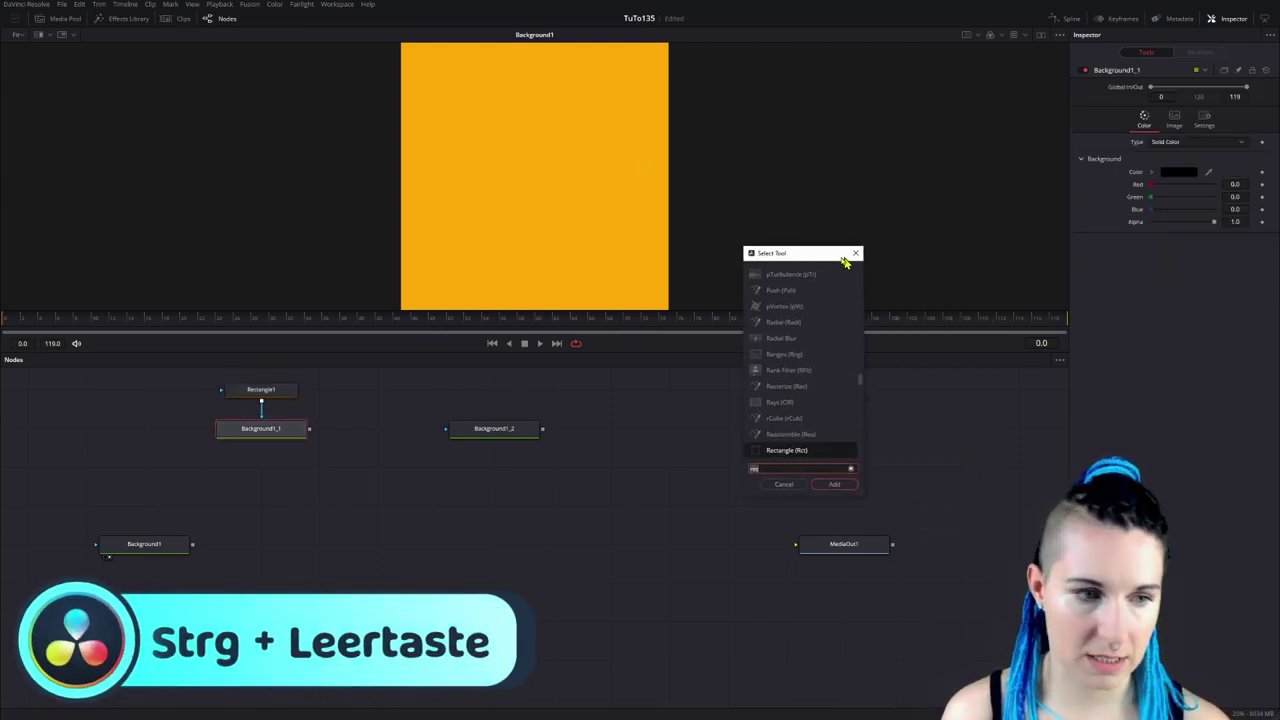
pyautogui.write('rec')
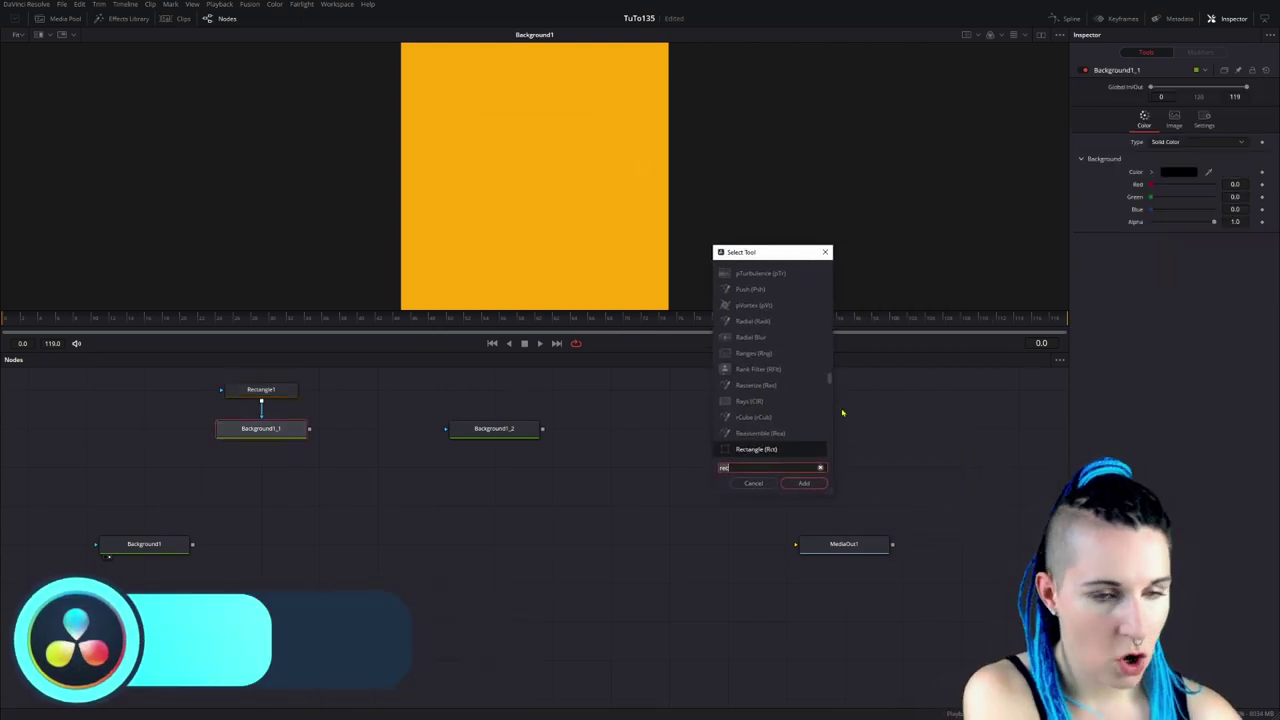
pyautogui.press('BackSpace')
pyautogui.press('BackSpace')
pyautogui.press('BackSpace')
pyautogui.write('dup')
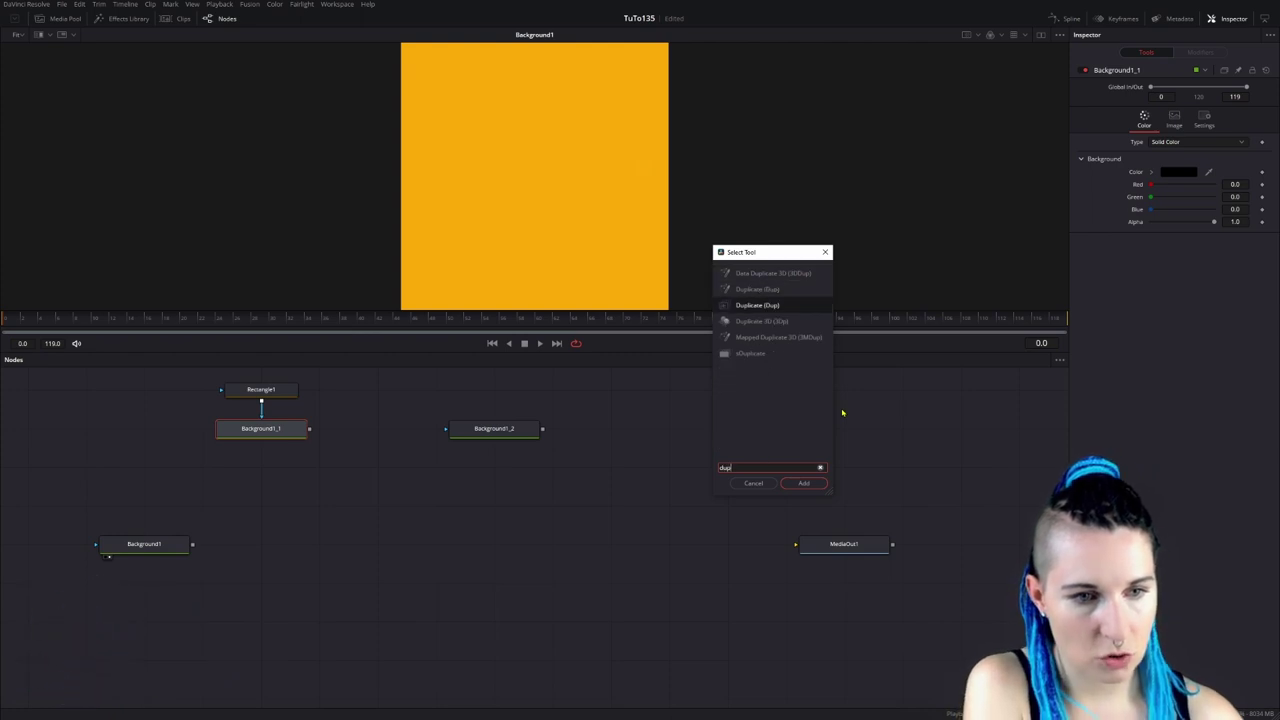
pyautogui.press('Return')
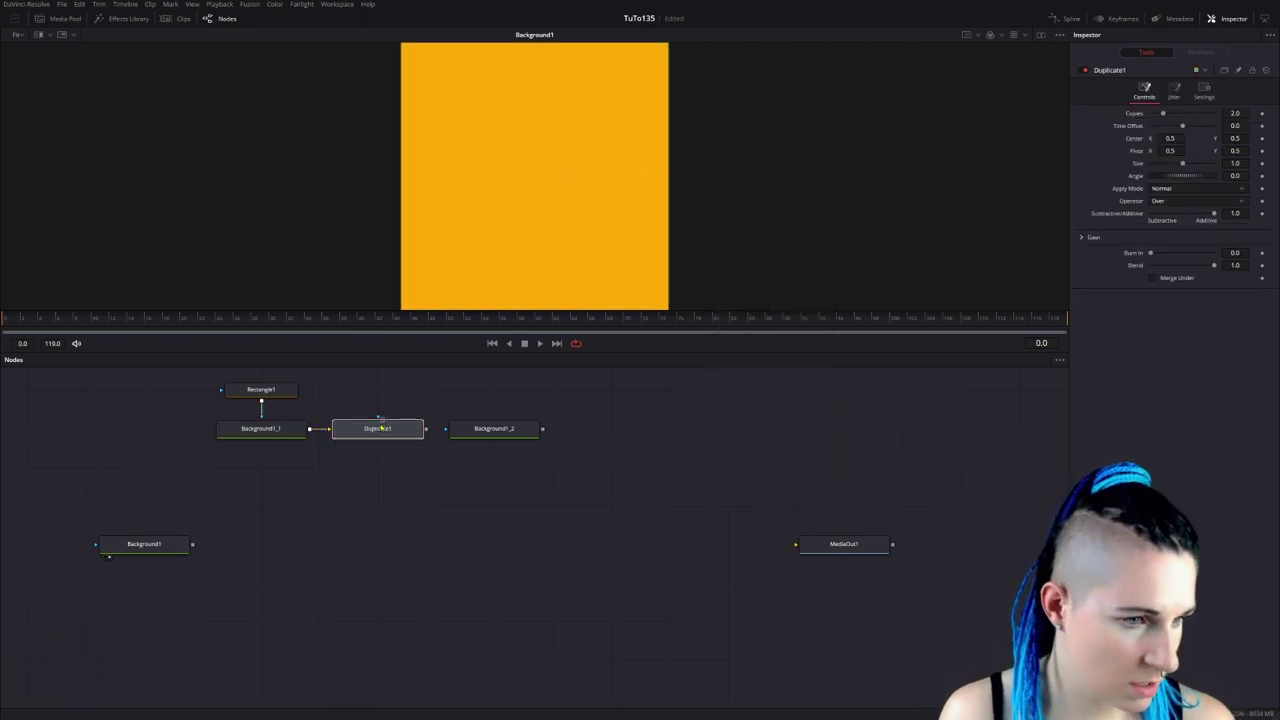
pyautogui.moveTo(412, 436)
pyautogui.mouseDown()
pyautogui.moveTo(296, 479)
pyautogui.moveTo(317, 474)
pyautogui.moveTo(194, 548)
pyautogui.mouseUp()
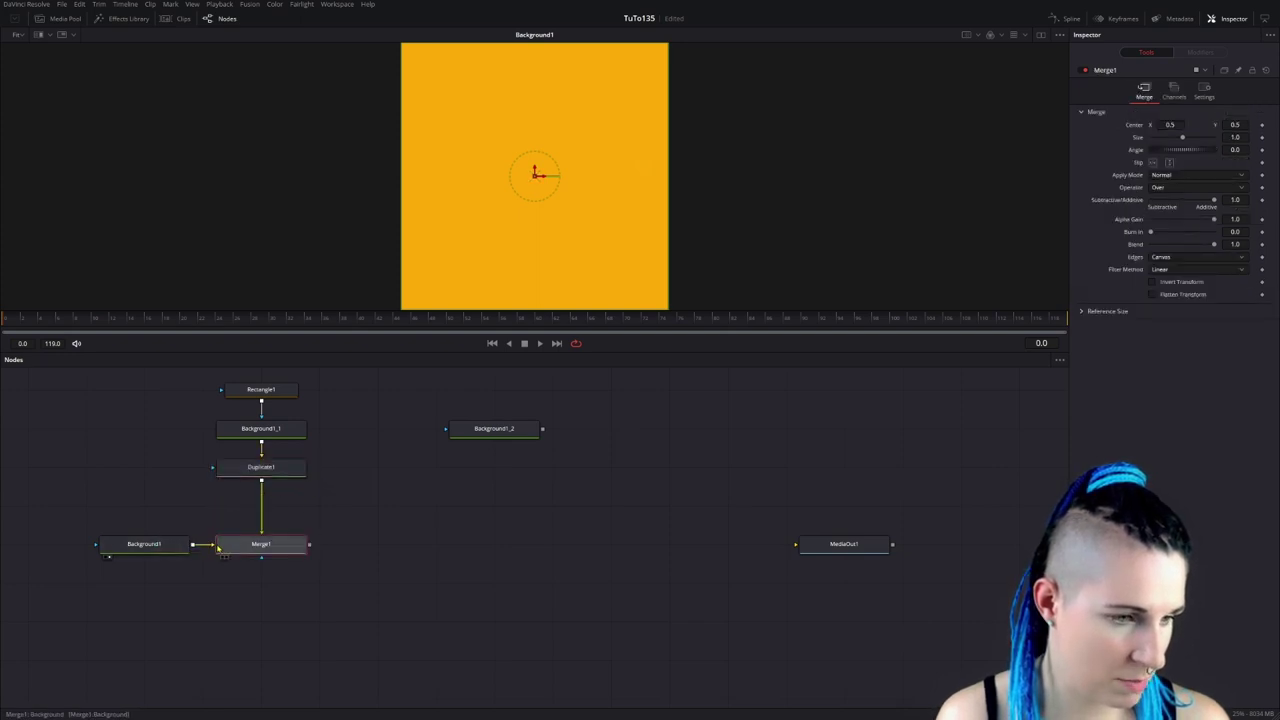
pyautogui.press('1')
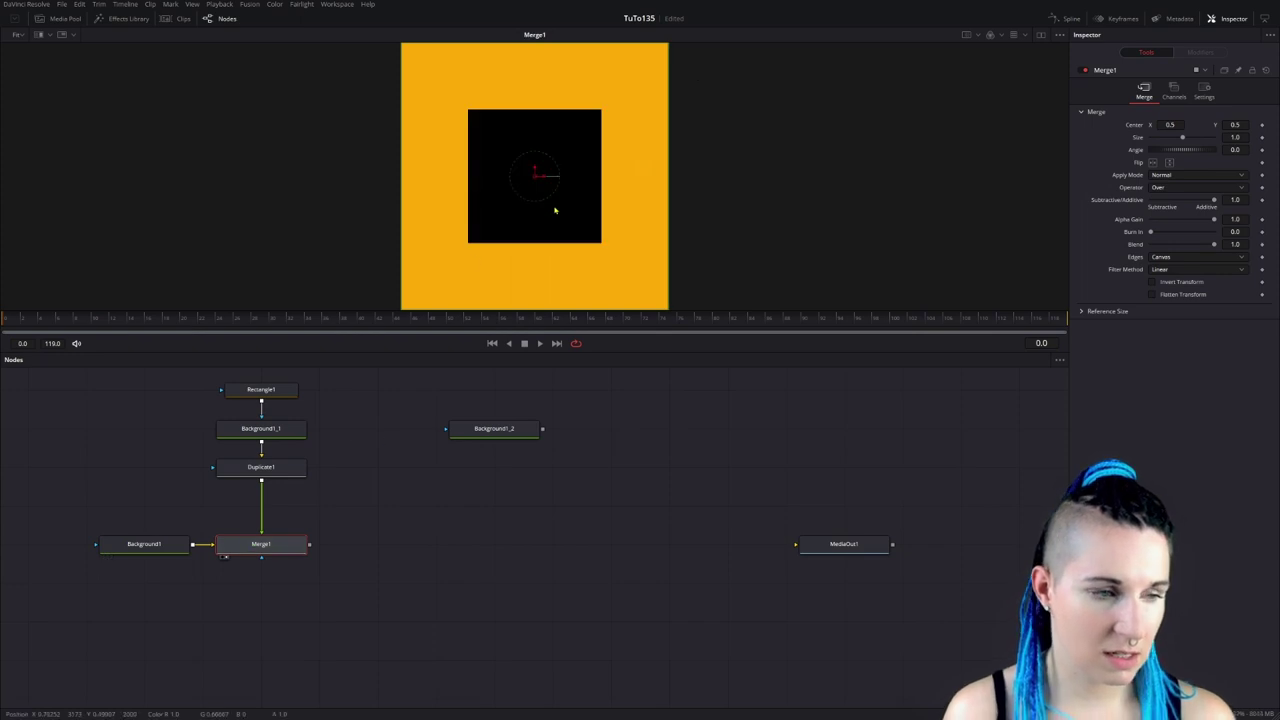
# Make Rectangle1 a full-height thin strip at the left edge, Center X about 0.035.
pyautogui.click(262, 390)
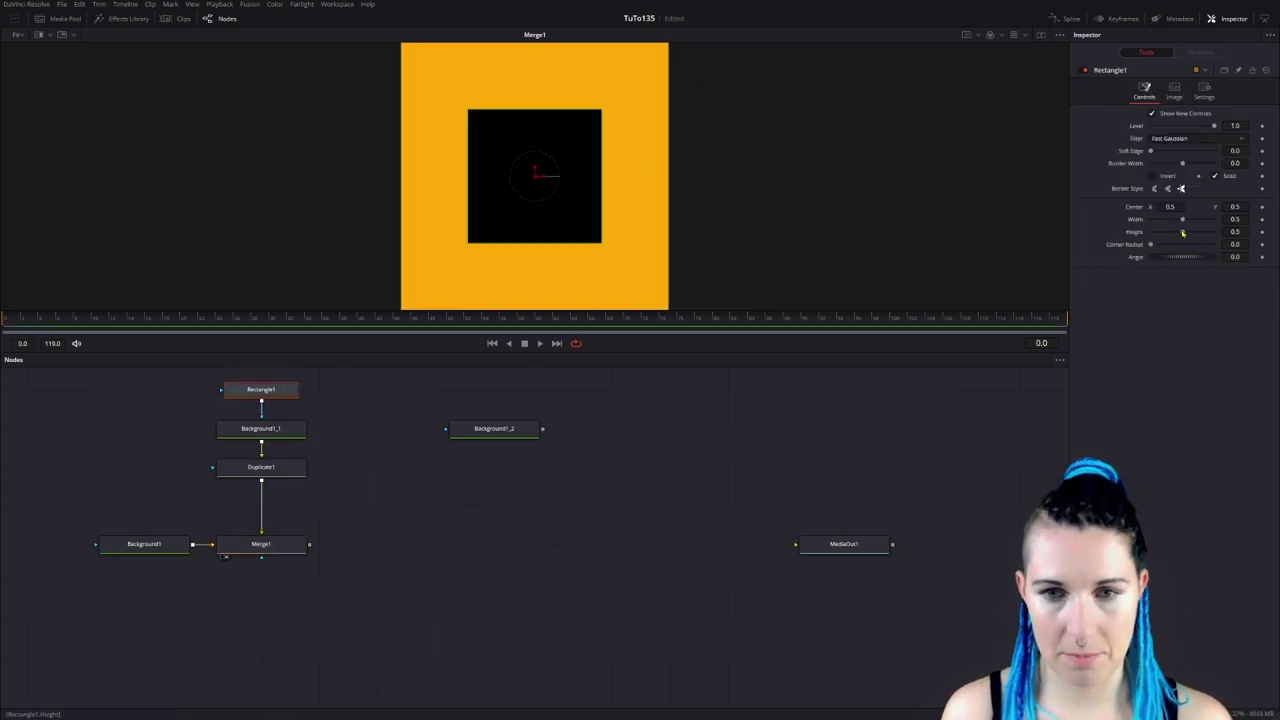
pyautogui.moveTo(1182, 233)
pyautogui.mouseDown()
pyautogui.moveTo(1214, 231)
pyautogui.moveTo(1185, 219)
pyautogui.mouseUp()
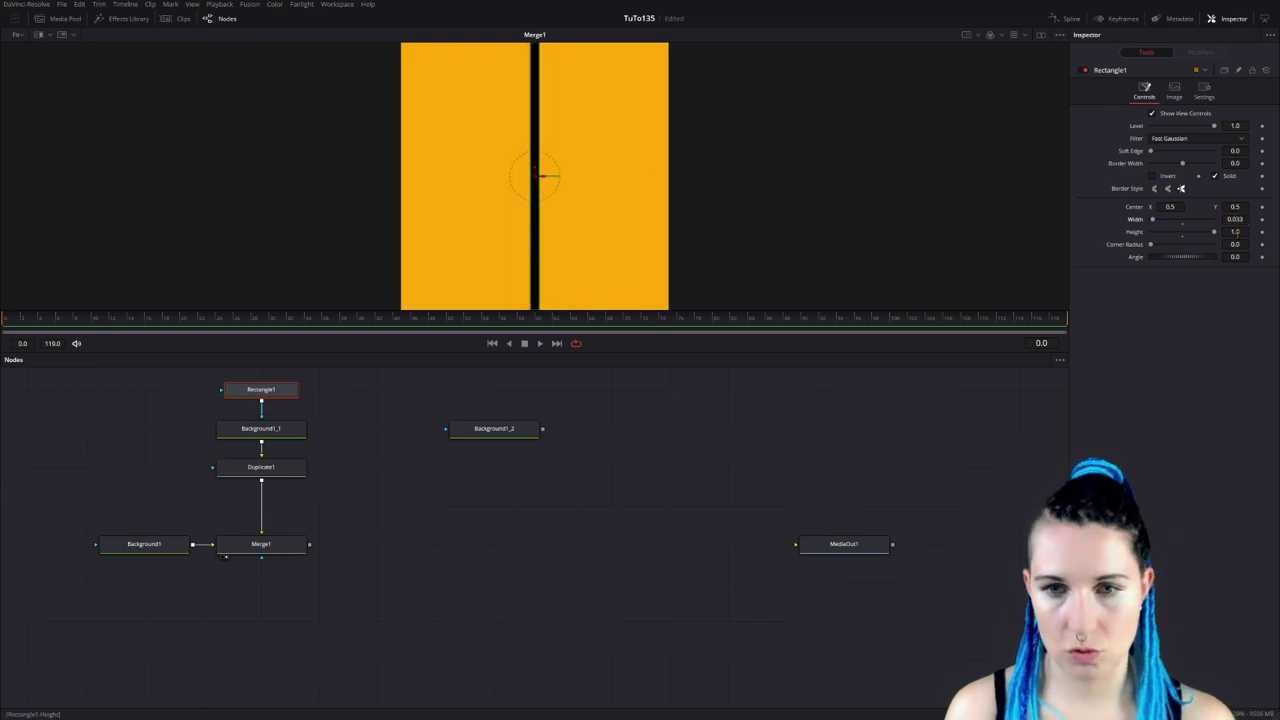
pyautogui.moveTo(540, 175); pyautogui.dragTo(418, 175)
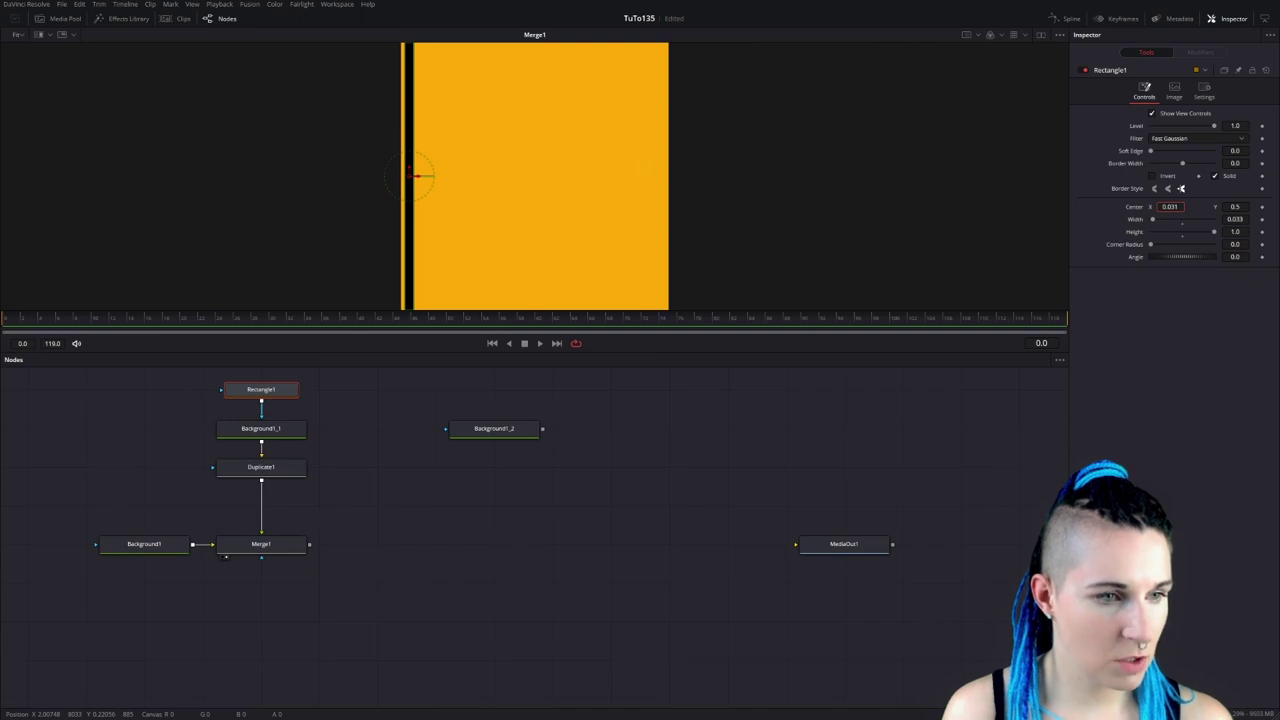
pyautogui.moveTo(416, 175); pyautogui.dragTo(419, 175)
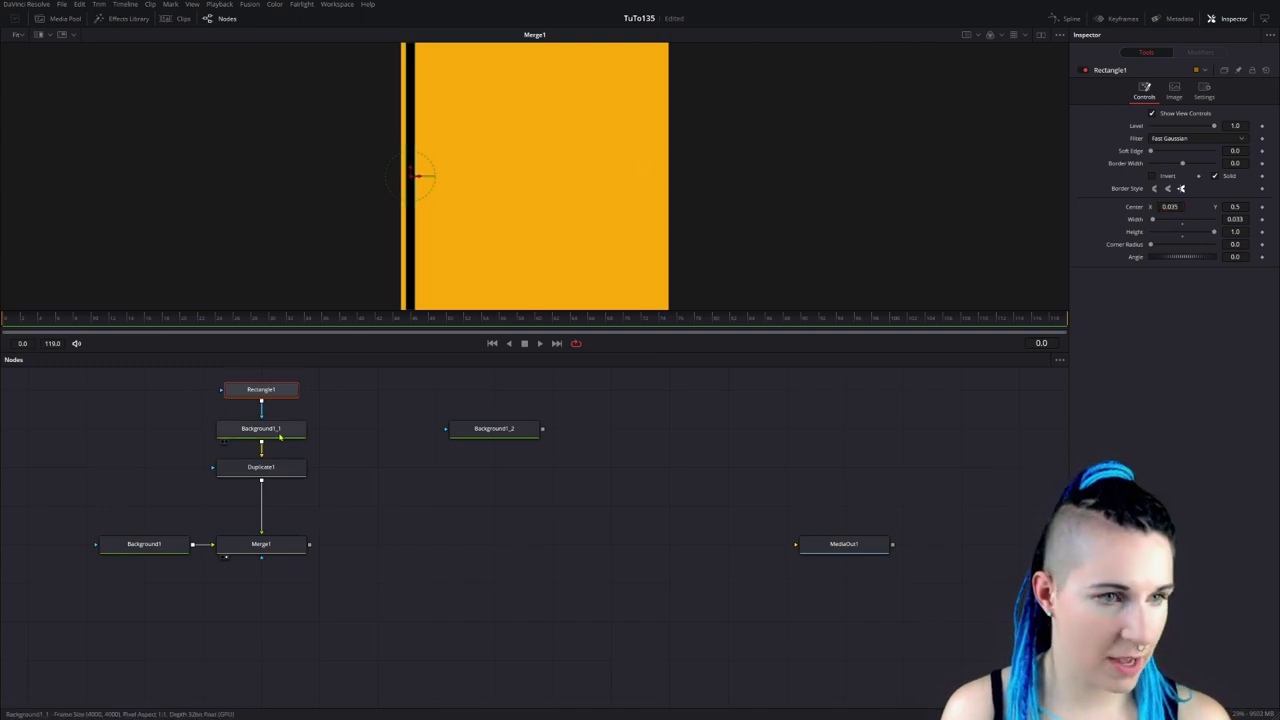
# Colour Background1_1 pink #ff557f.
pyautogui.click(280, 437)
pyautogui.click(1178, 171)
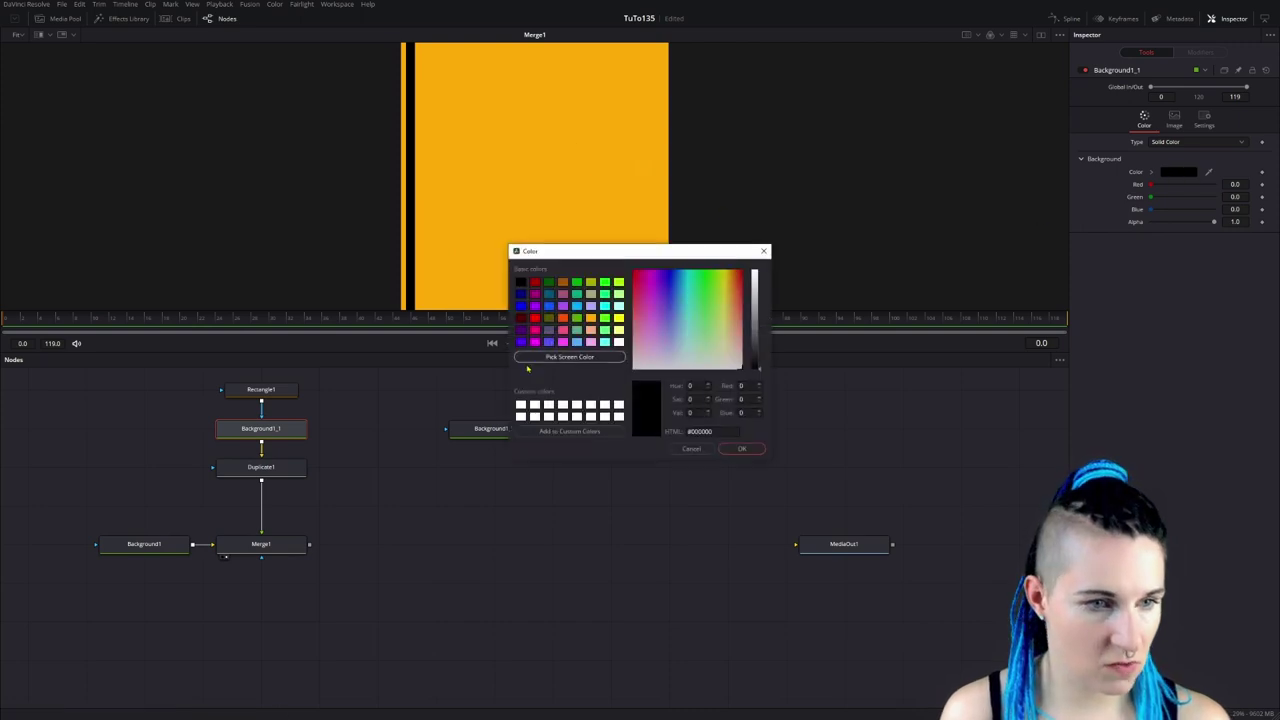
pyautogui.click(562, 331)
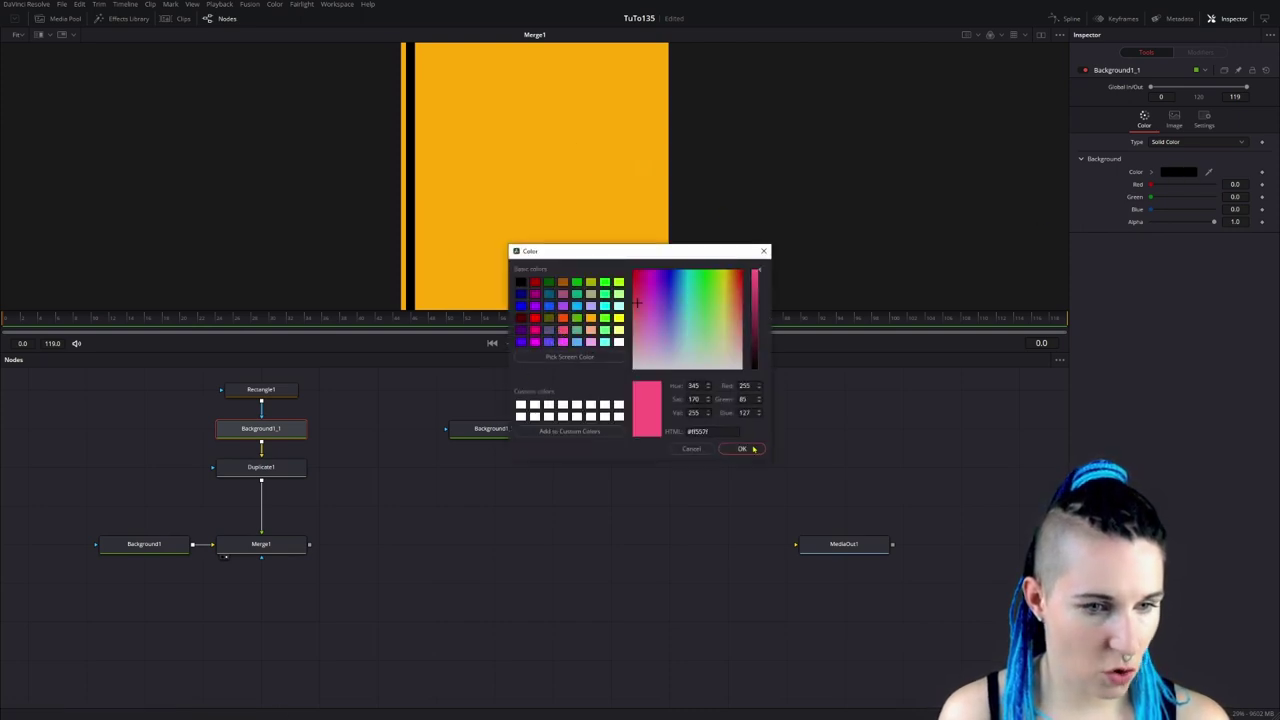
pyautogui.click(741, 449)
pyautogui.click(261, 467)
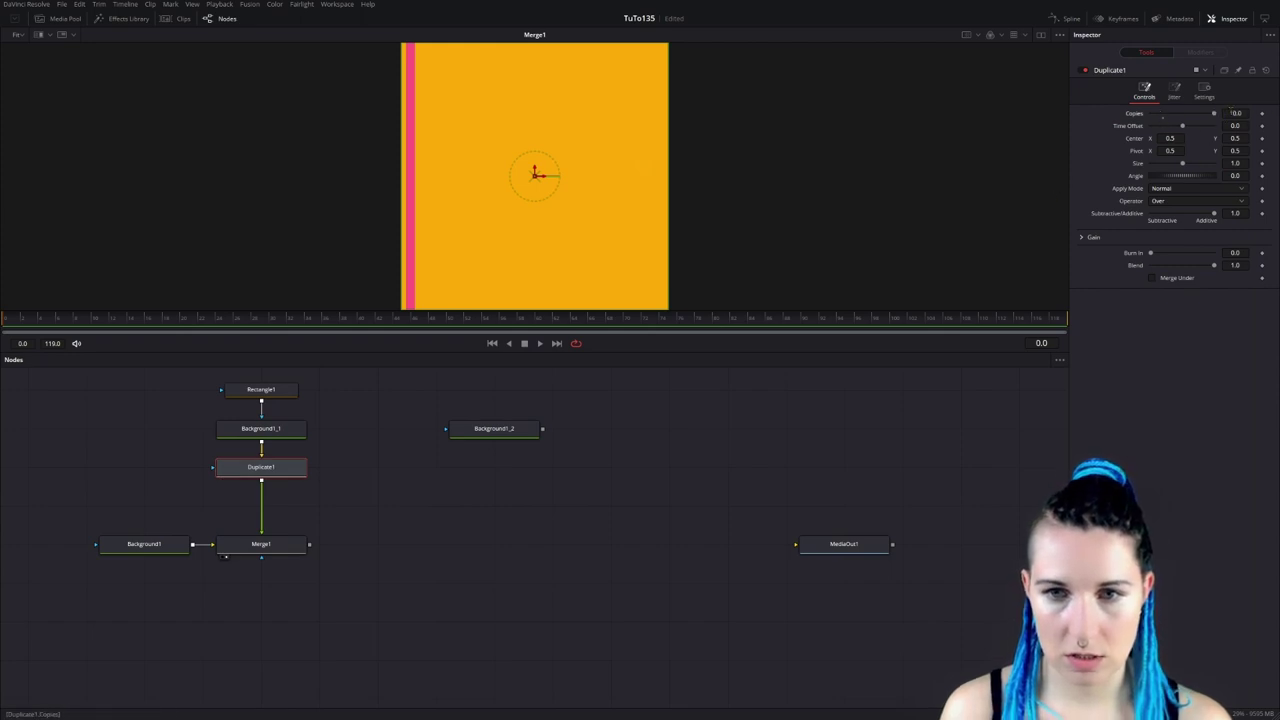
# Set Duplicate1 to 16 copies spread across the frame, Center X 0.5615.
pyautogui.click(1236, 113)
pyautogui.write('16')
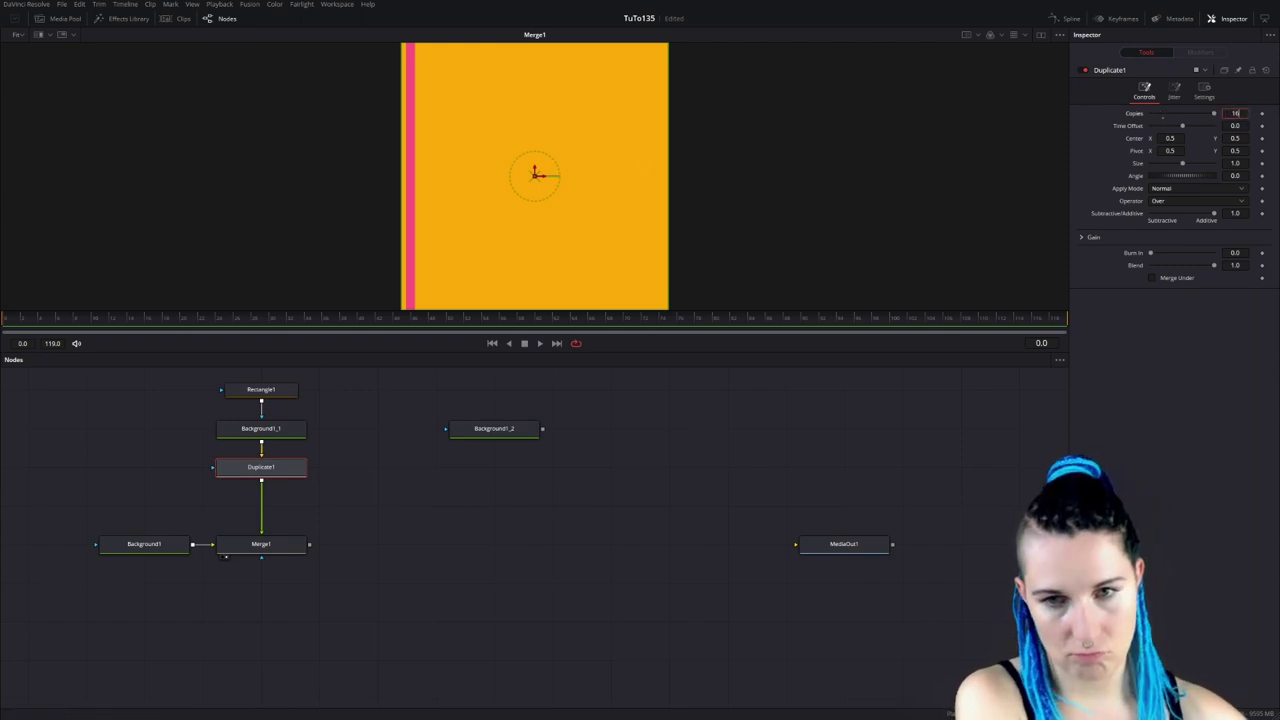
pyautogui.press('Tab')
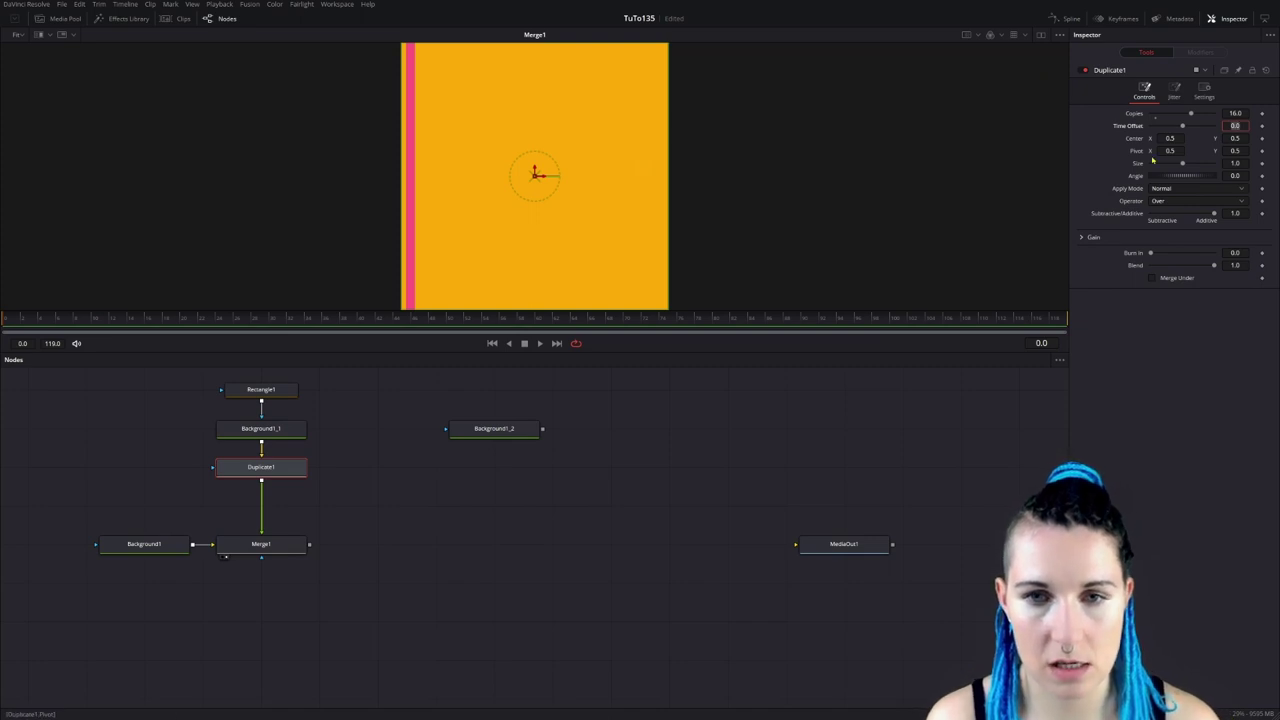
pyautogui.moveTo(1170, 138); pyautogui.dragTo(1195, 138)
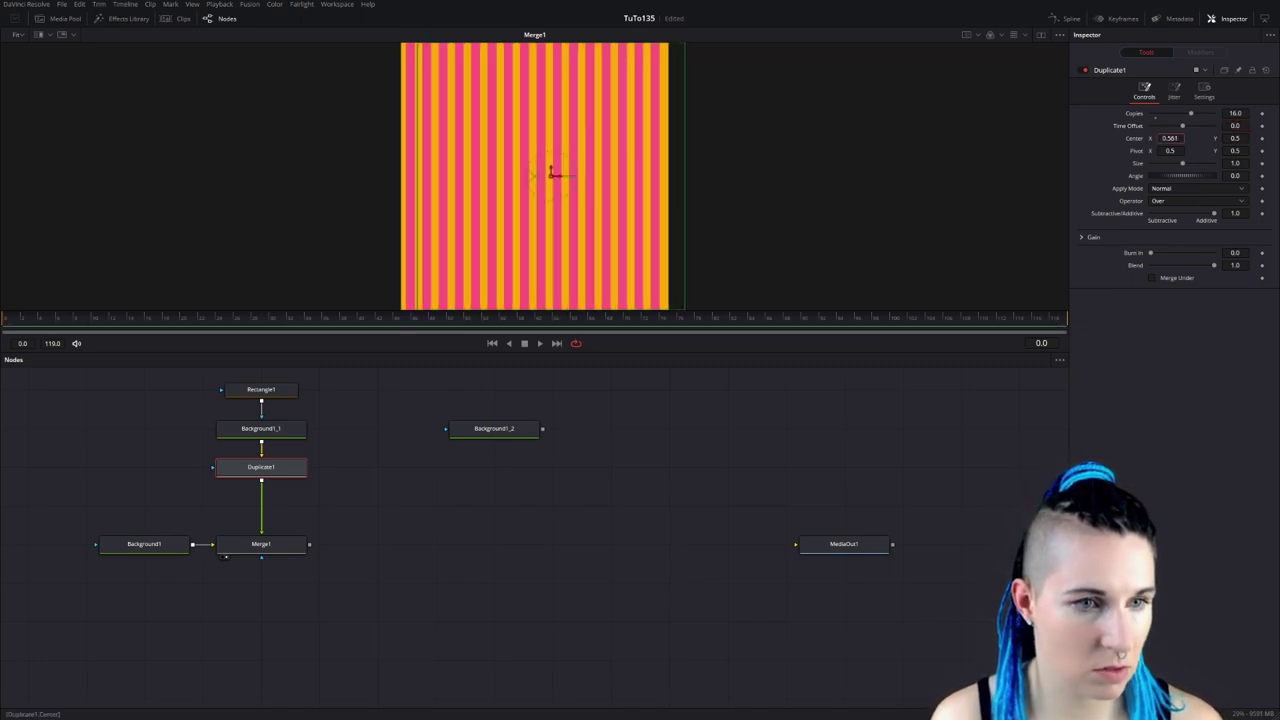
pyautogui.moveTo(1170, 138); pyautogui.dragTo(1172, 138)
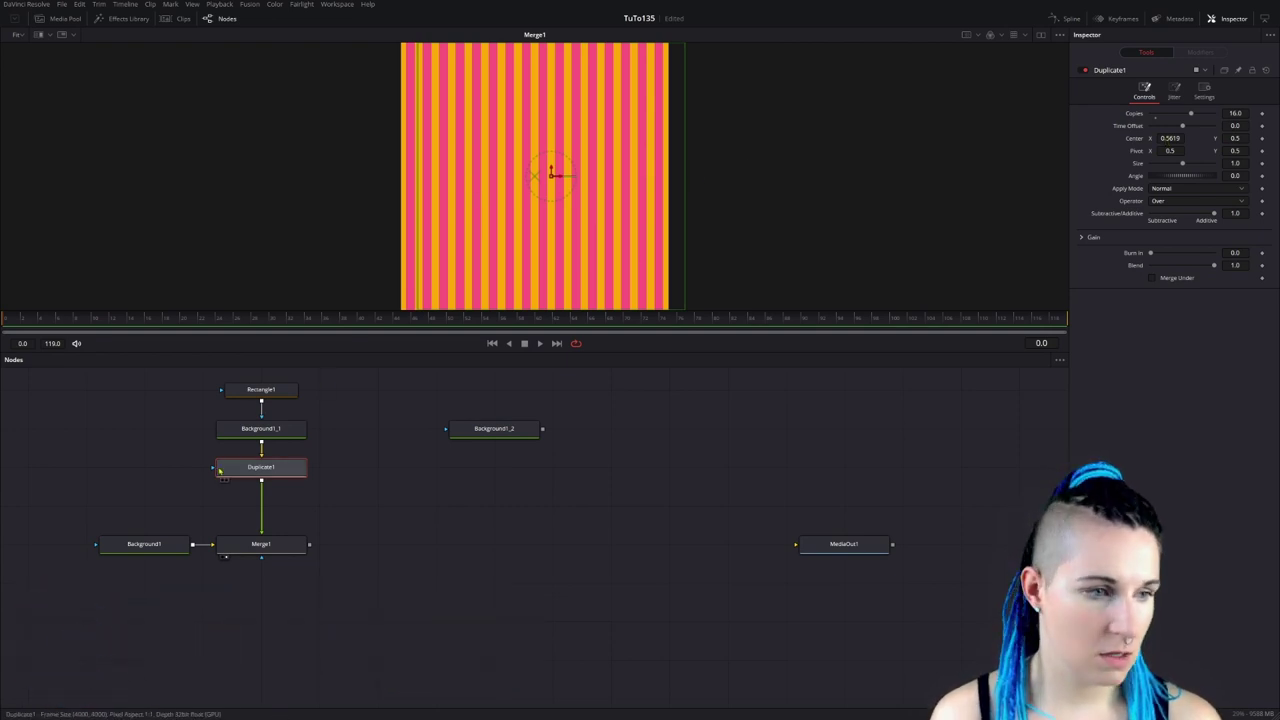
# Narrow Rectangle1's width to 0.0284 and move Duplicate1 lower in the graph.
pyautogui.click(260, 389)
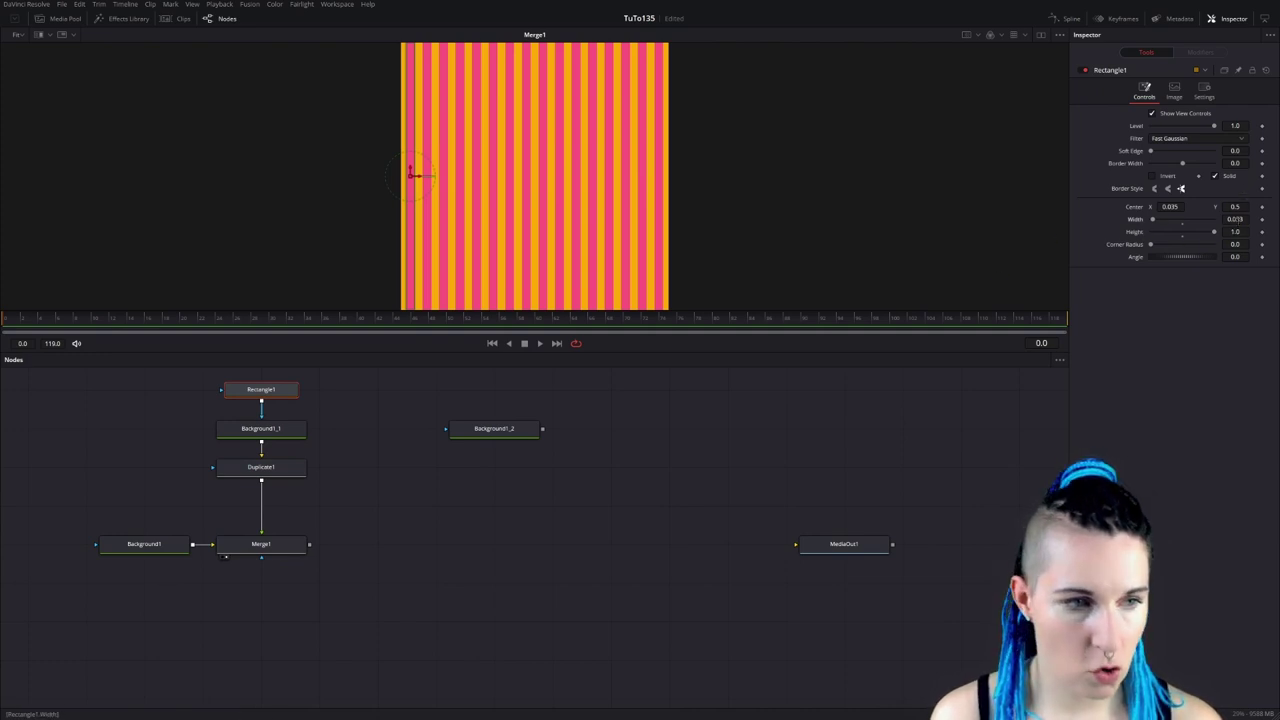
pyautogui.scroll(-2, 1235, 219)
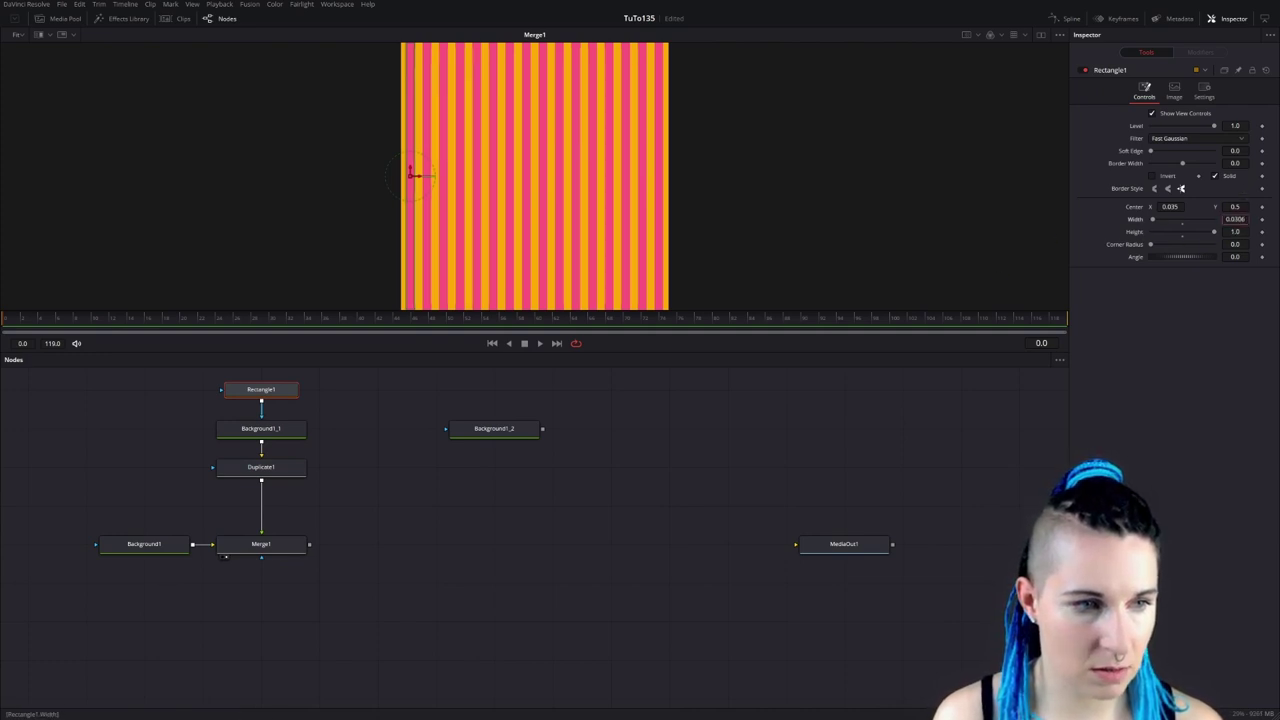
pyautogui.scroll(-1, 1235, 219)
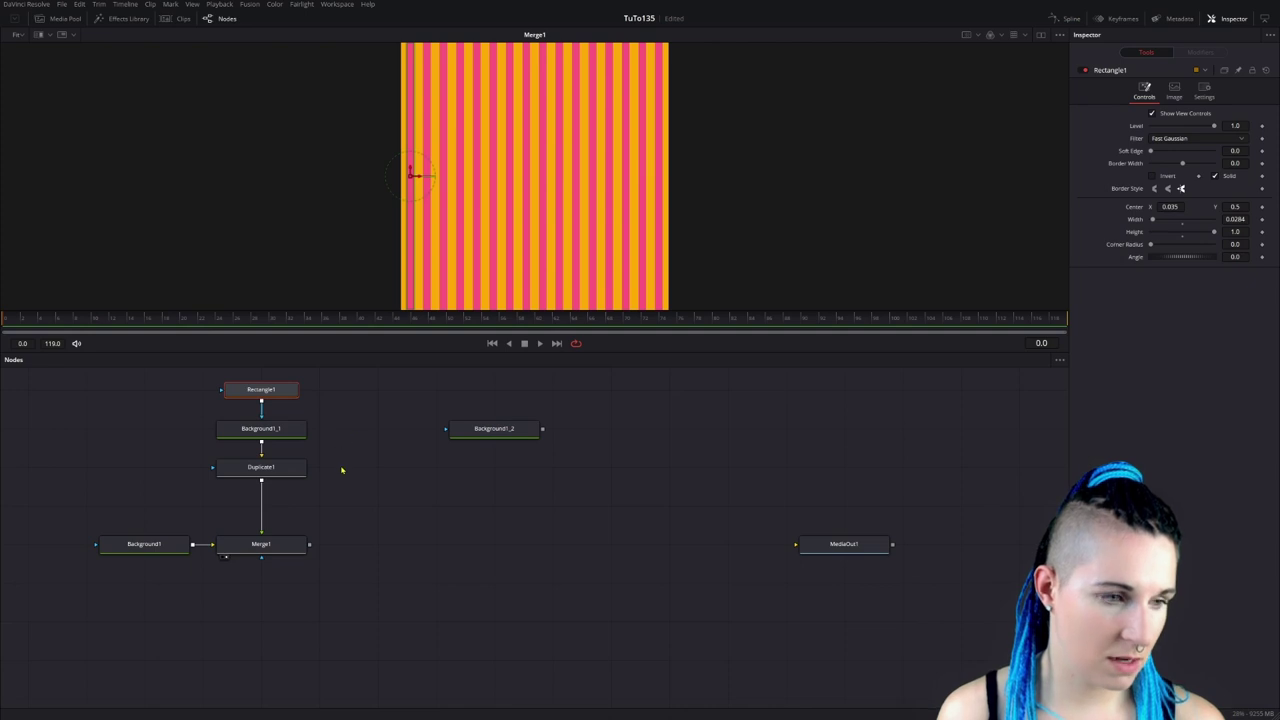
pyautogui.moveTo(265, 469); pyautogui.dragTo(265, 506)
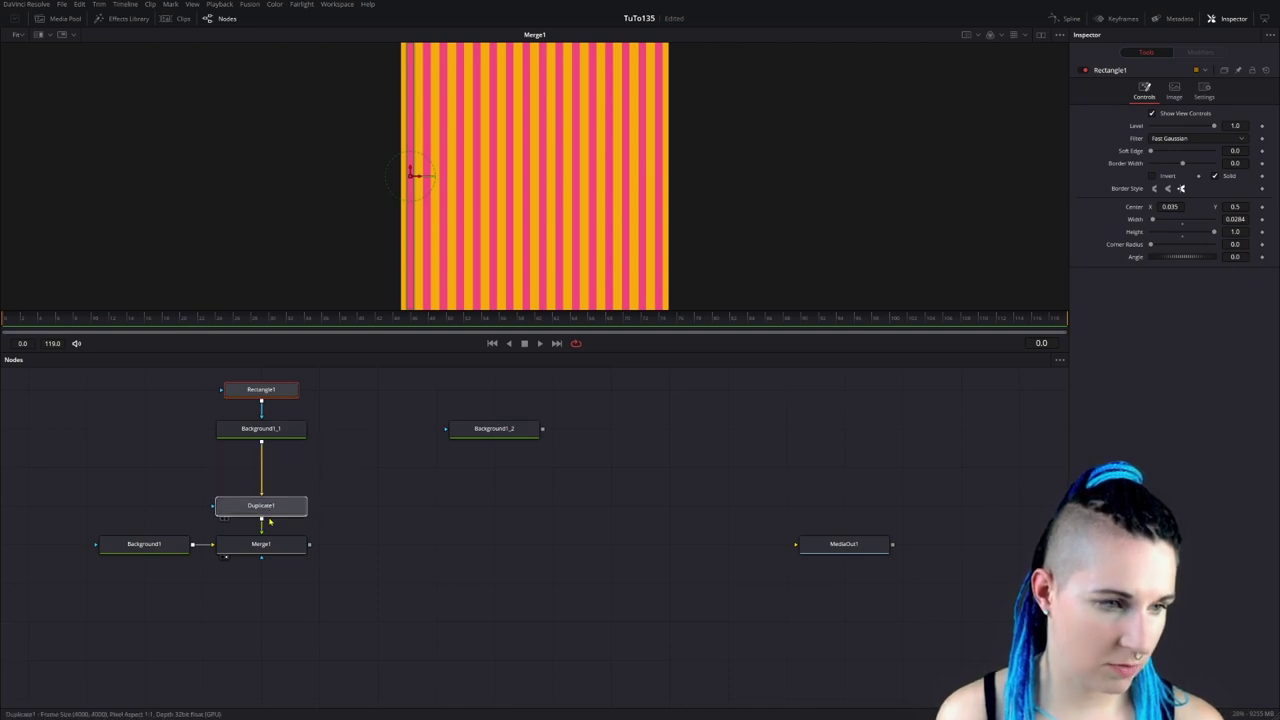
pyautogui.click(273, 396)
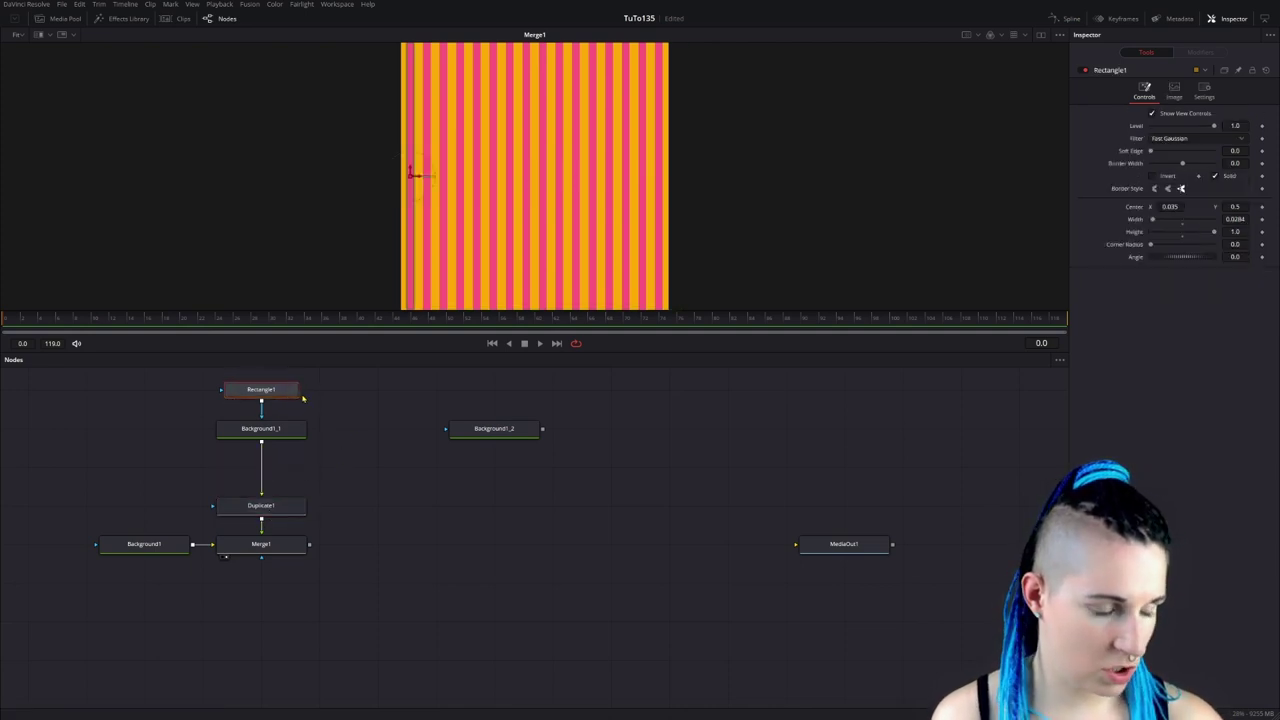
# Use pasted Rectangle1_1 as Background1_2's mask and merge Background1_2 over Background1_1 as Merge2.
pyautogui.hotkey('ctrl', 'v')
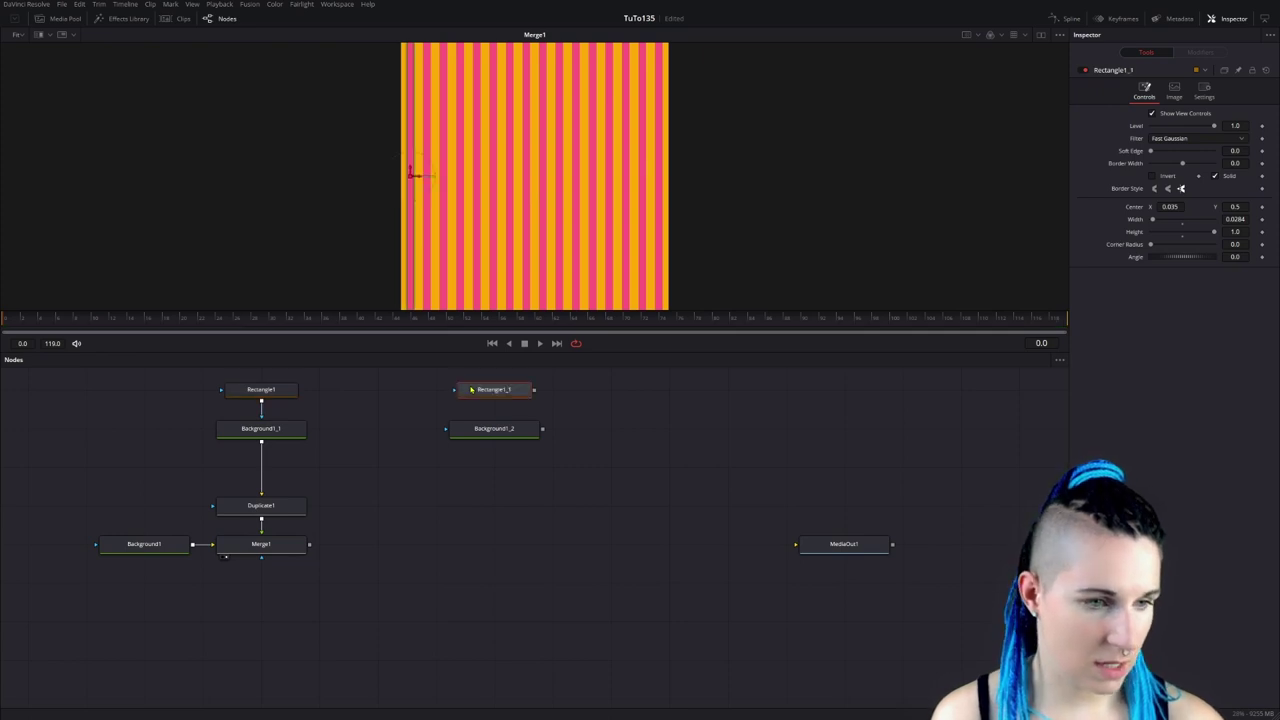
pyautogui.moveTo(534, 390); pyautogui.dragTo(503, 443)
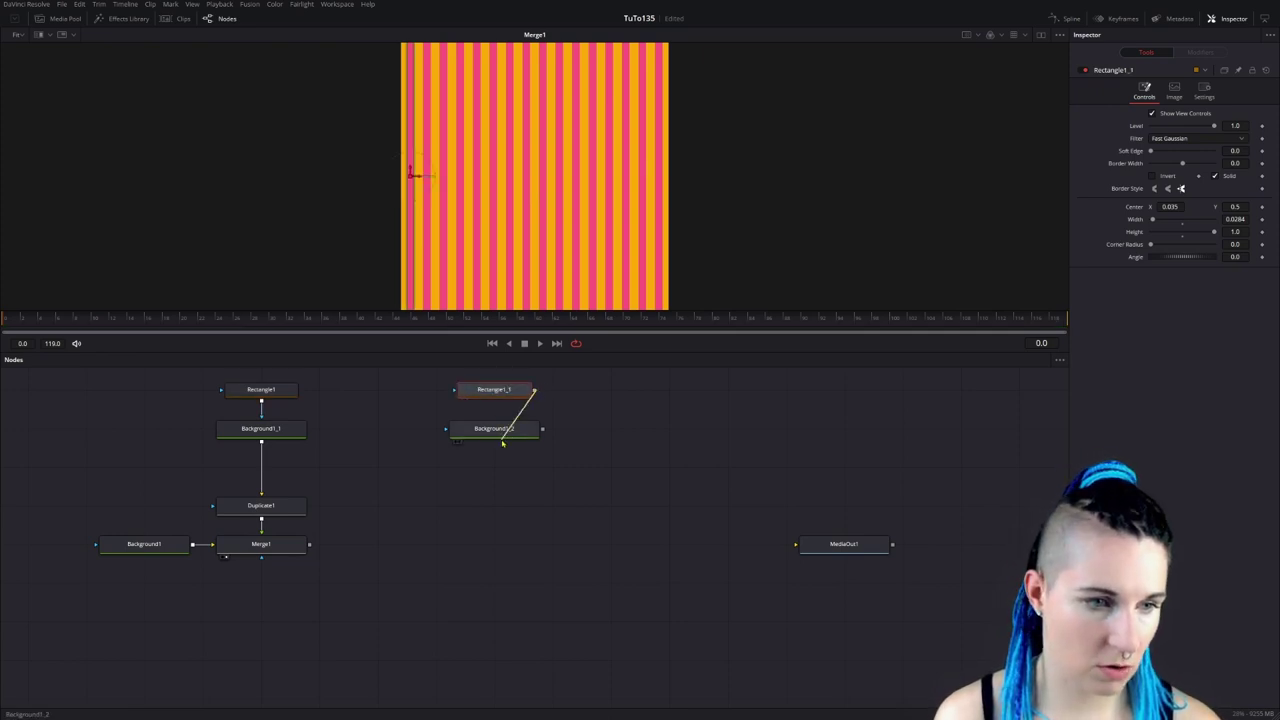
pyautogui.moveTo(521, 372)
pyautogui.mouseDown()
pyautogui.moveTo(528, 452)
pyautogui.moveTo(420, 433)
pyautogui.mouseUp()
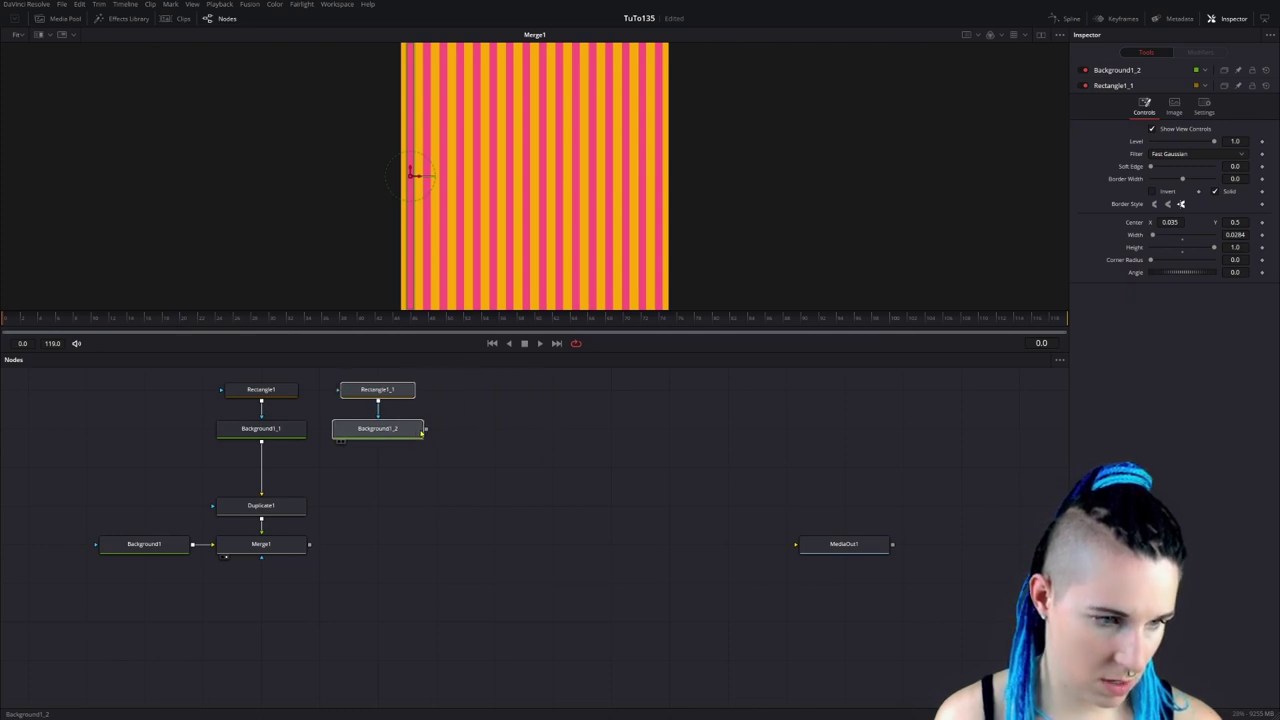
pyautogui.click(445, 455)
pyautogui.moveTo(428, 431); pyautogui.dragTo(257, 448)
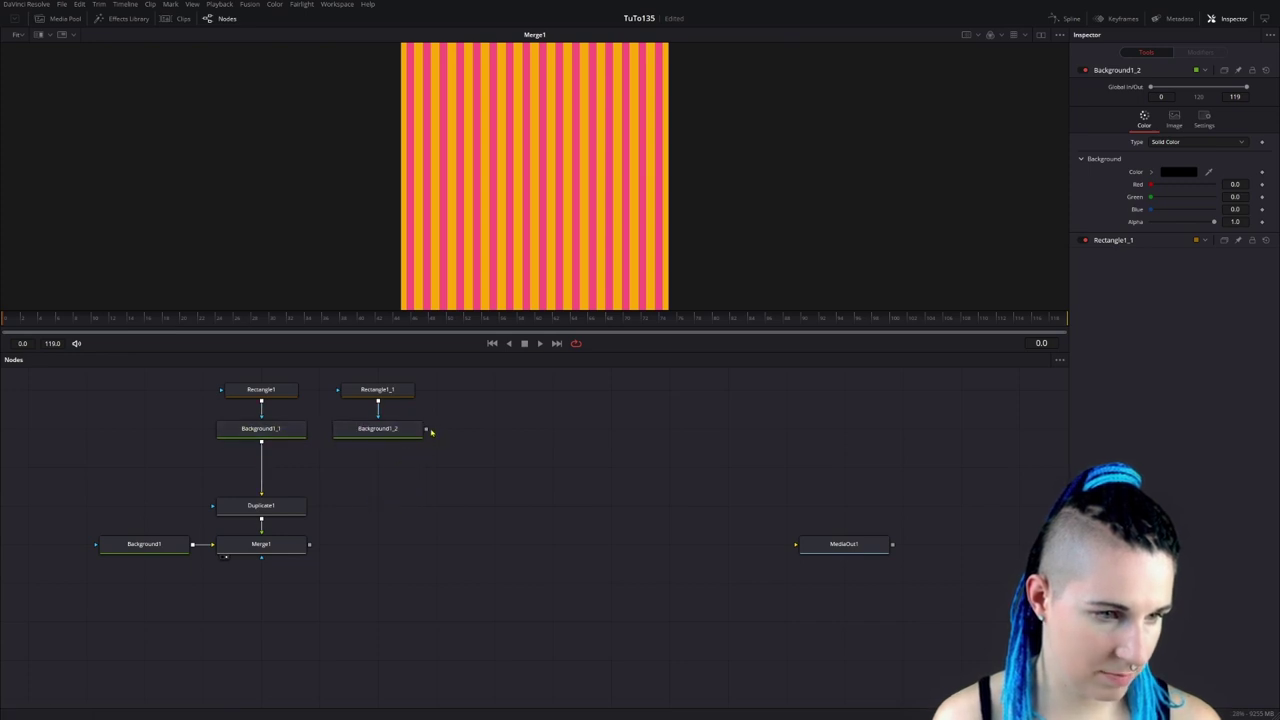
pyautogui.moveTo(426, 429); pyautogui.dragTo(262, 445)
pyautogui.moveTo(505, 428); pyautogui.dragTo(283, 462)
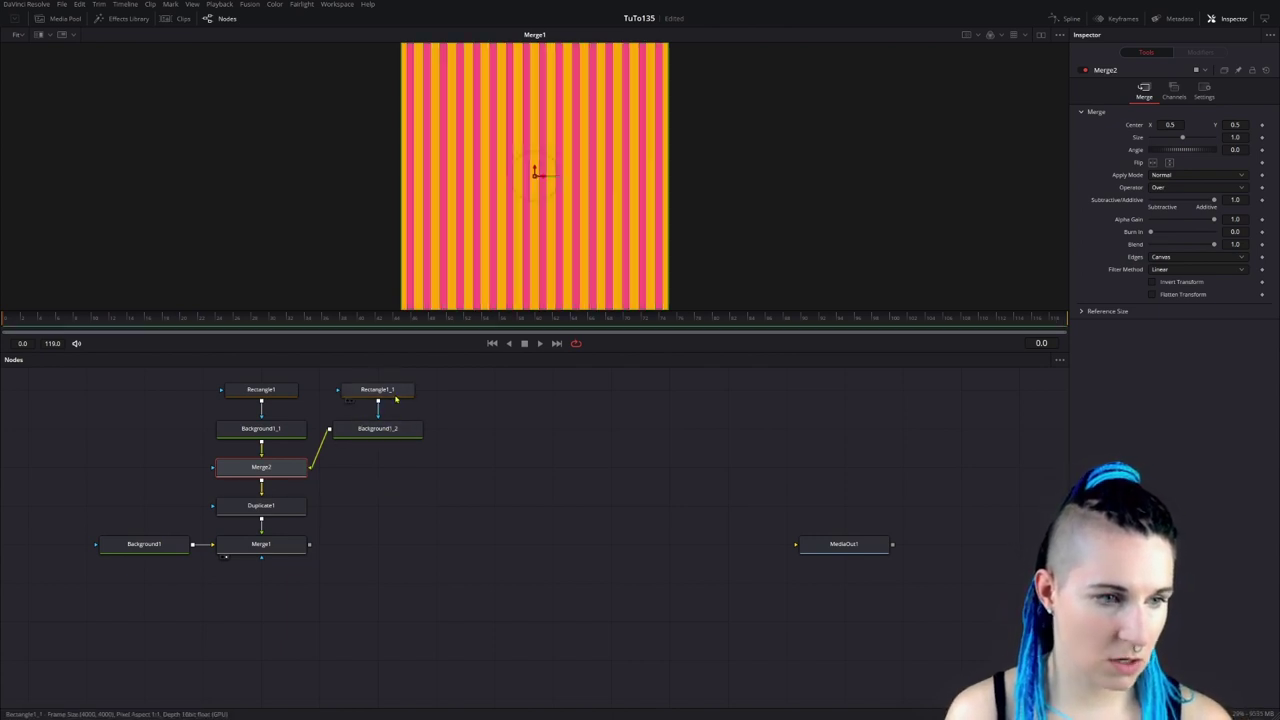
# Widen Rectangle1_1 step by step from 0.0298 up to a final width of 0.0414.
pyautogui.click(395, 392)
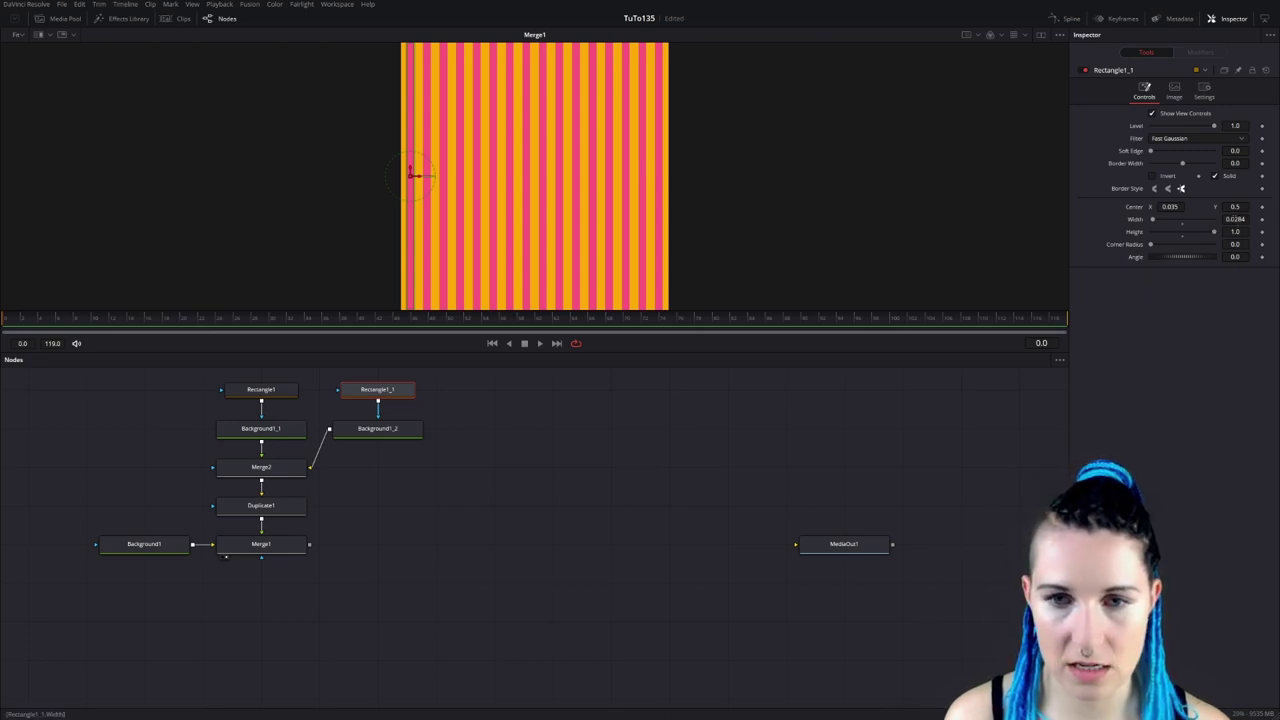
pyautogui.write('0.0298')
pyautogui.press('Return')
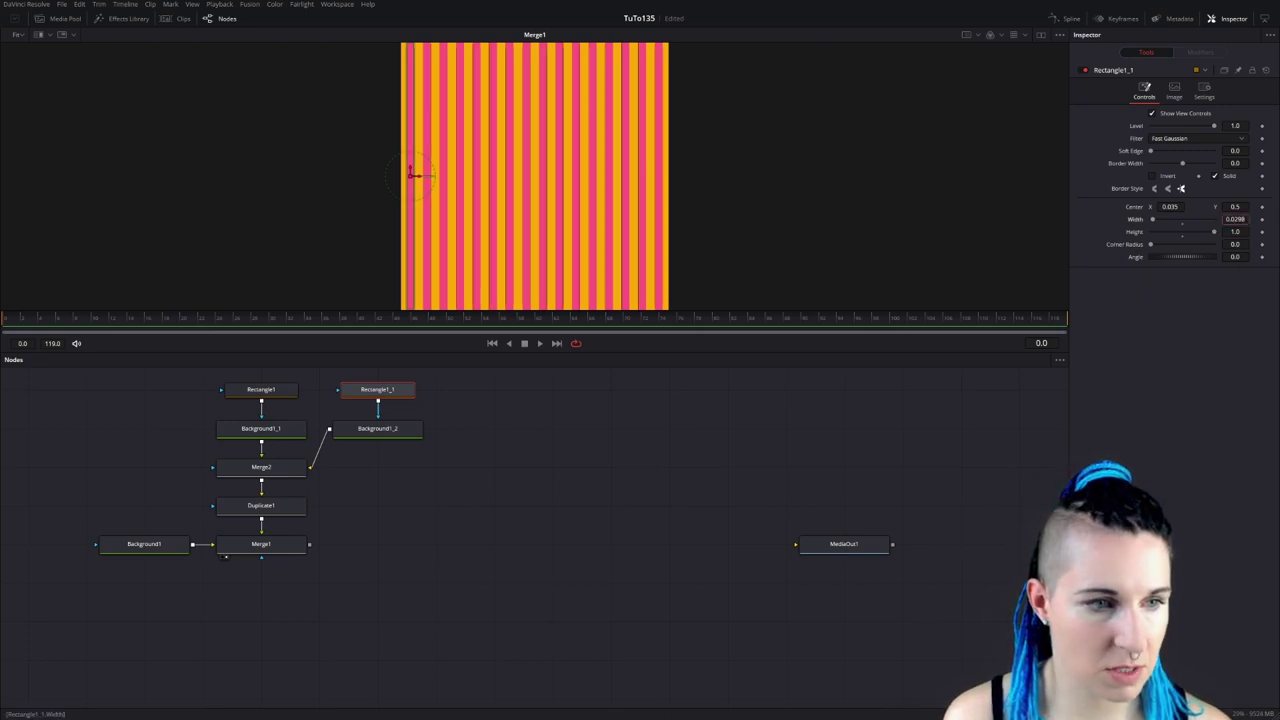
pyautogui.write('0.037')
pyautogui.press('Return')
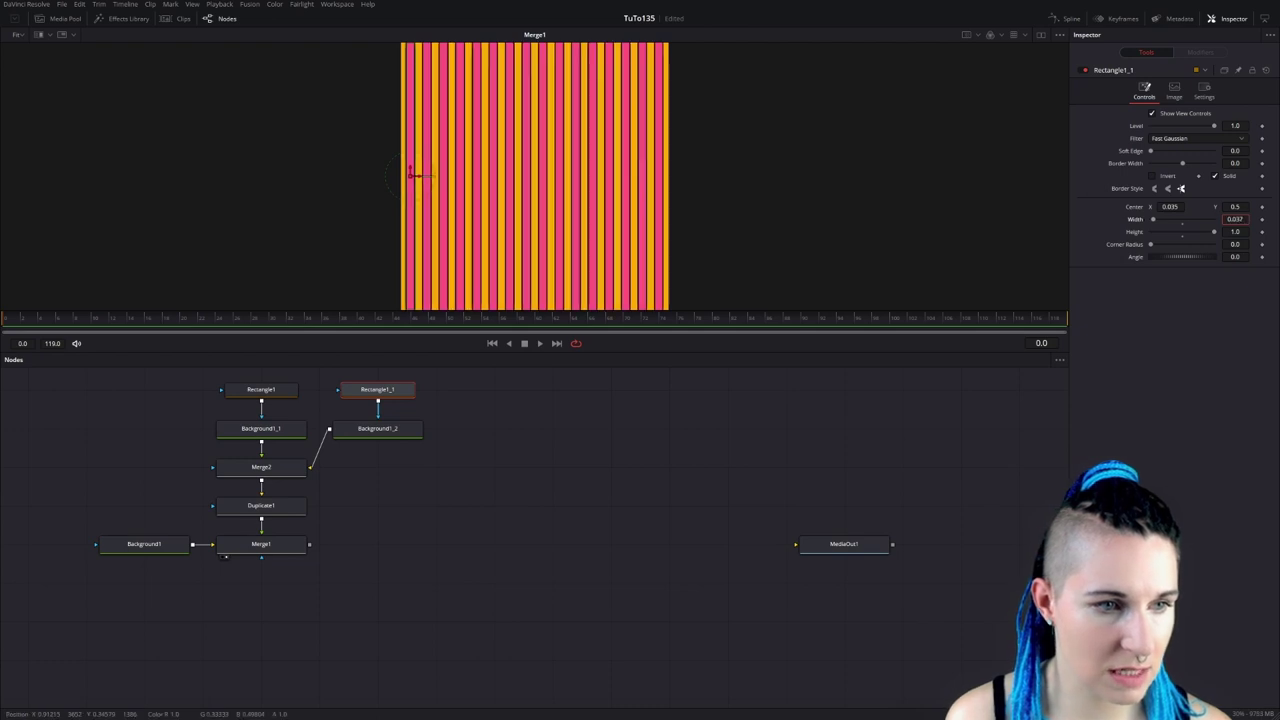
pyautogui.write('0.0398')
pyautogui.press('Return')
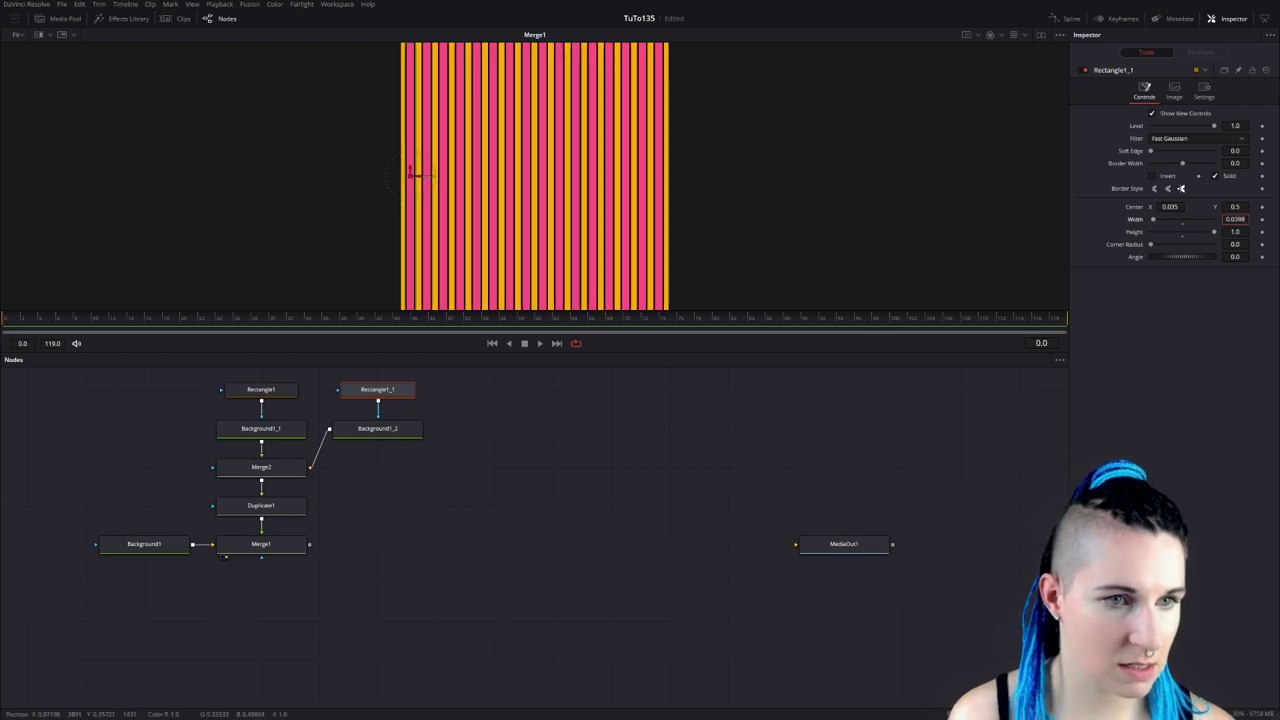
pyautogui.write('0.0414')
pyautogui.press('Return')
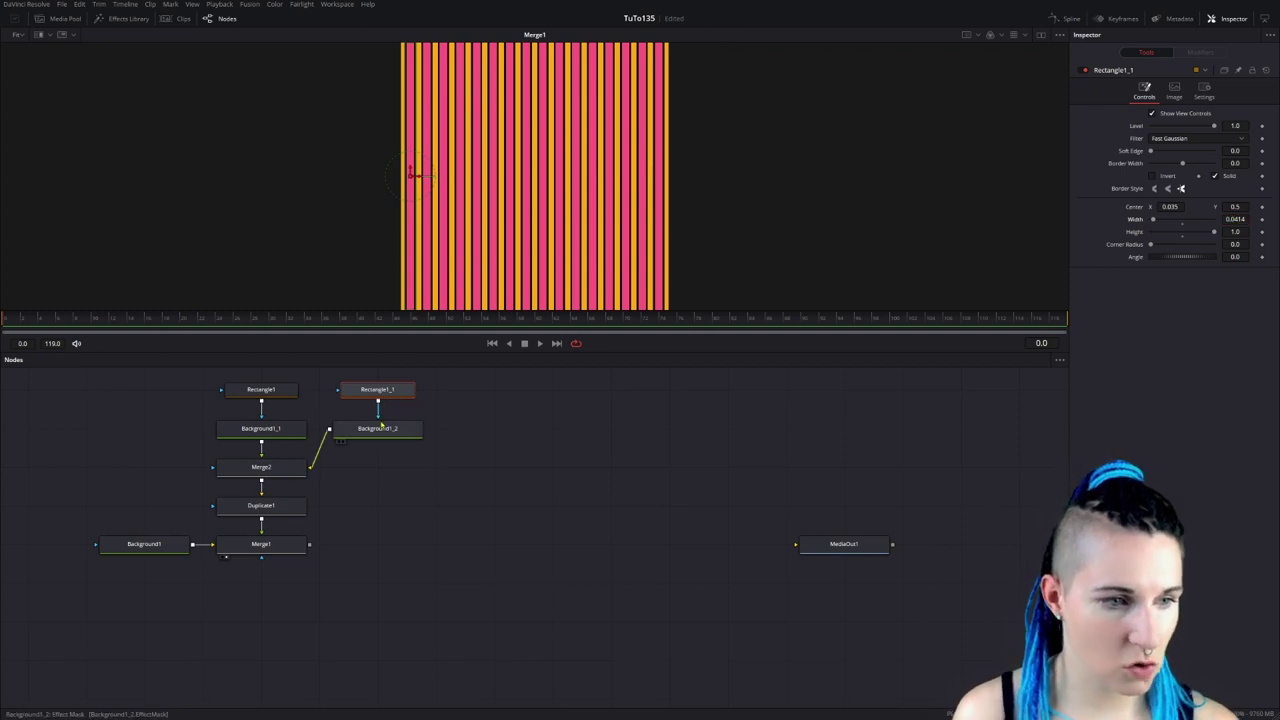
pyautogui.click(377, 428)
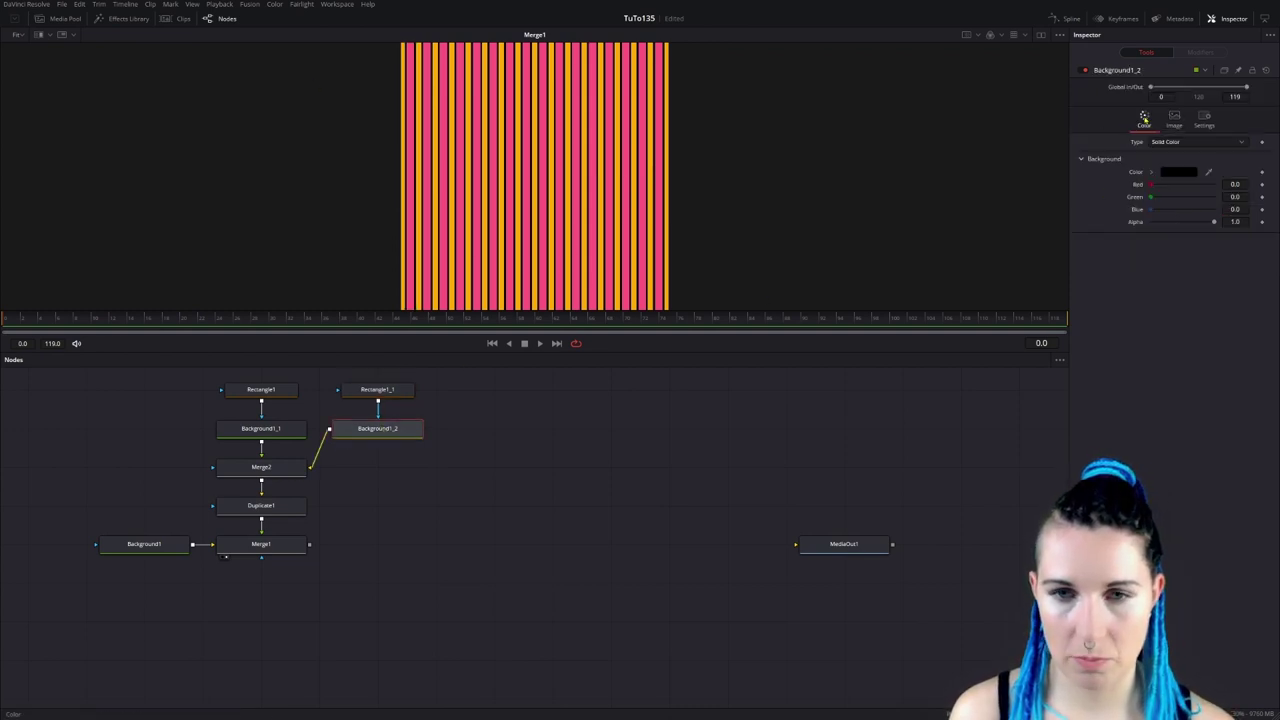
# Colour Background1_2 yellow.
pyautogui.click(1182, 174)
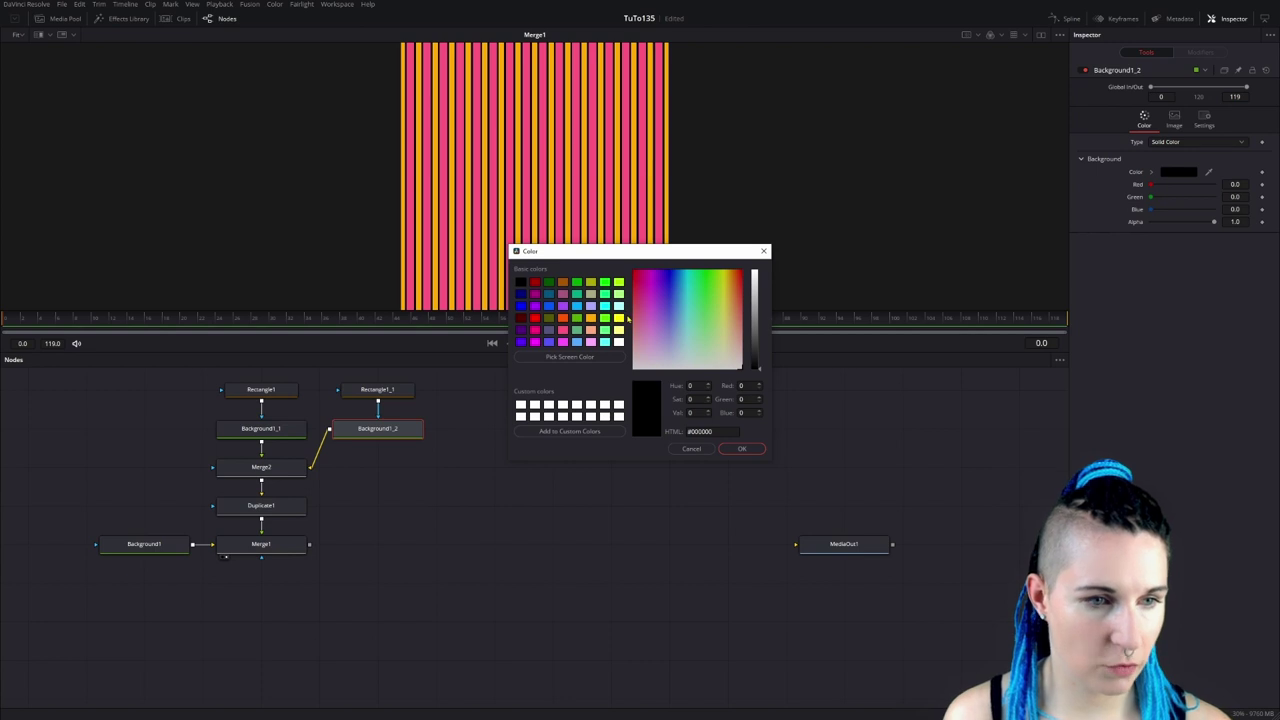
pyautogui.click(619, 318)
pyautogui.click(749, 449)
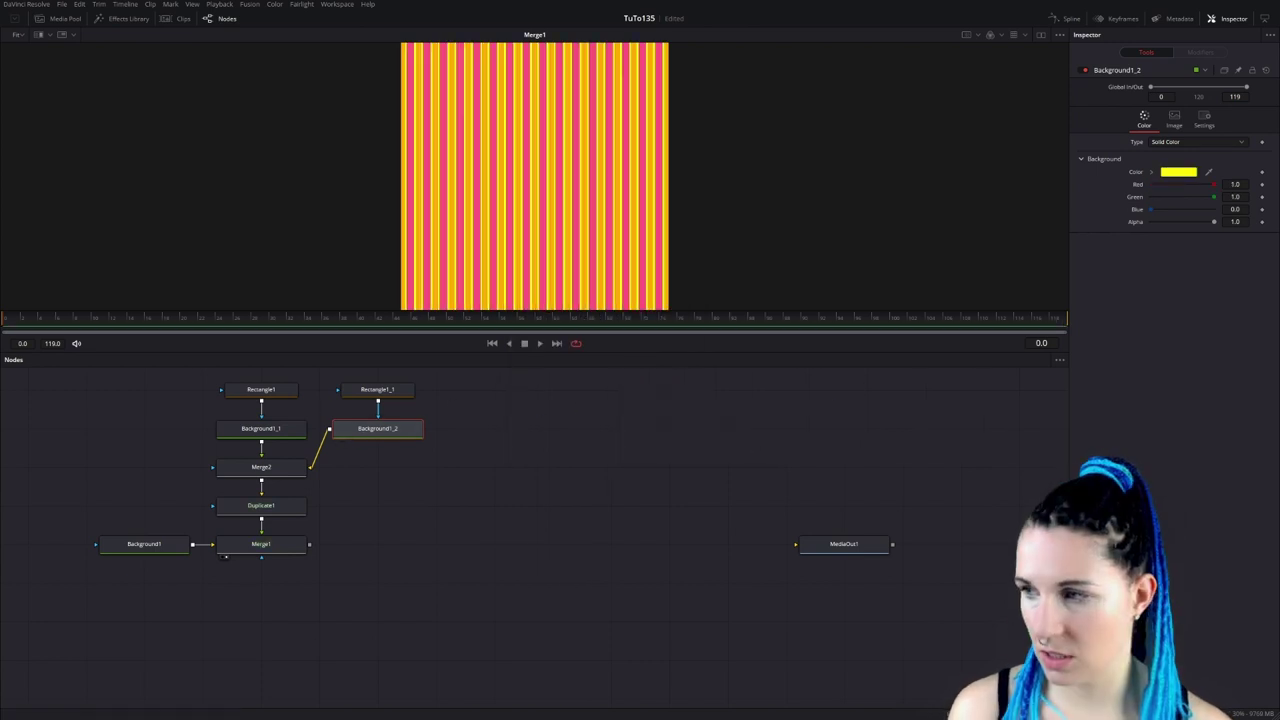
# Add a Glow1 node below Background1_2 and rearrange Background1_1 in the graph.
pyautogui.hotkey('ctrl', 'space')
pyautogui.write('dup')
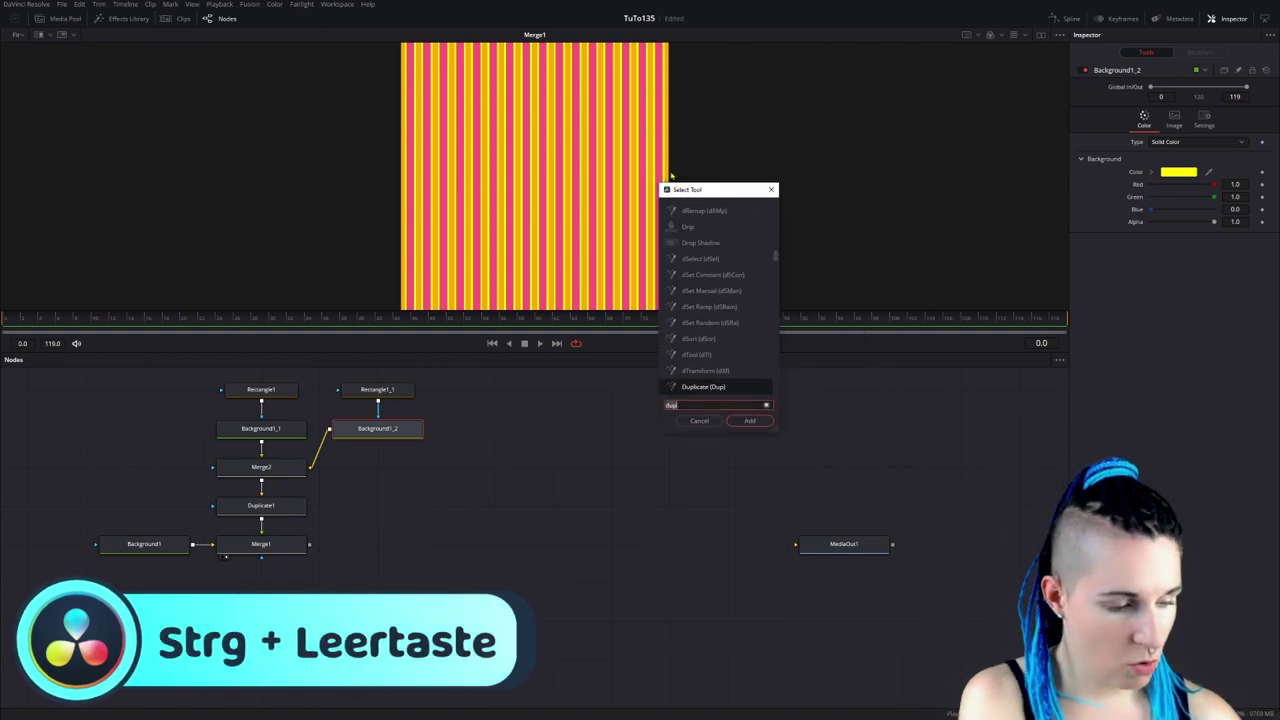
pyautogui.press('BackSpace')
pyautogui.press('BackSpace')
pyautogui.press('BackSpace')
pyautogui.write('glow')
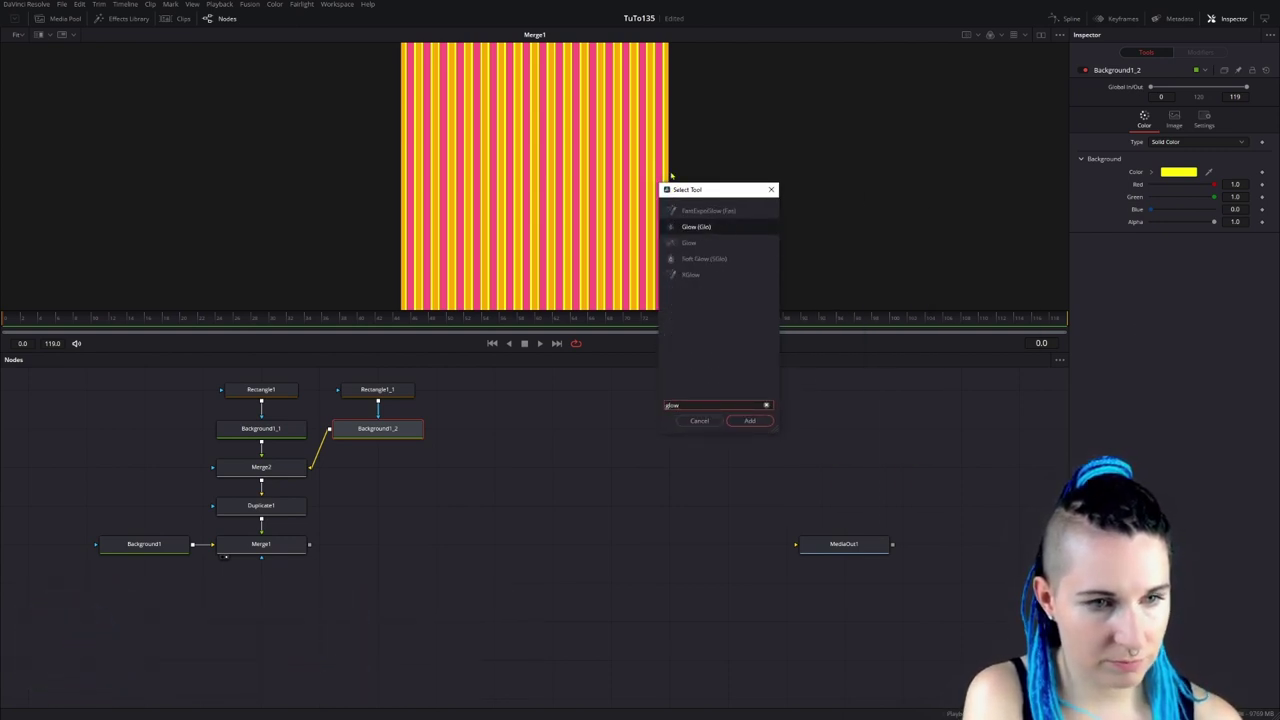
pyautogui.press('Return')
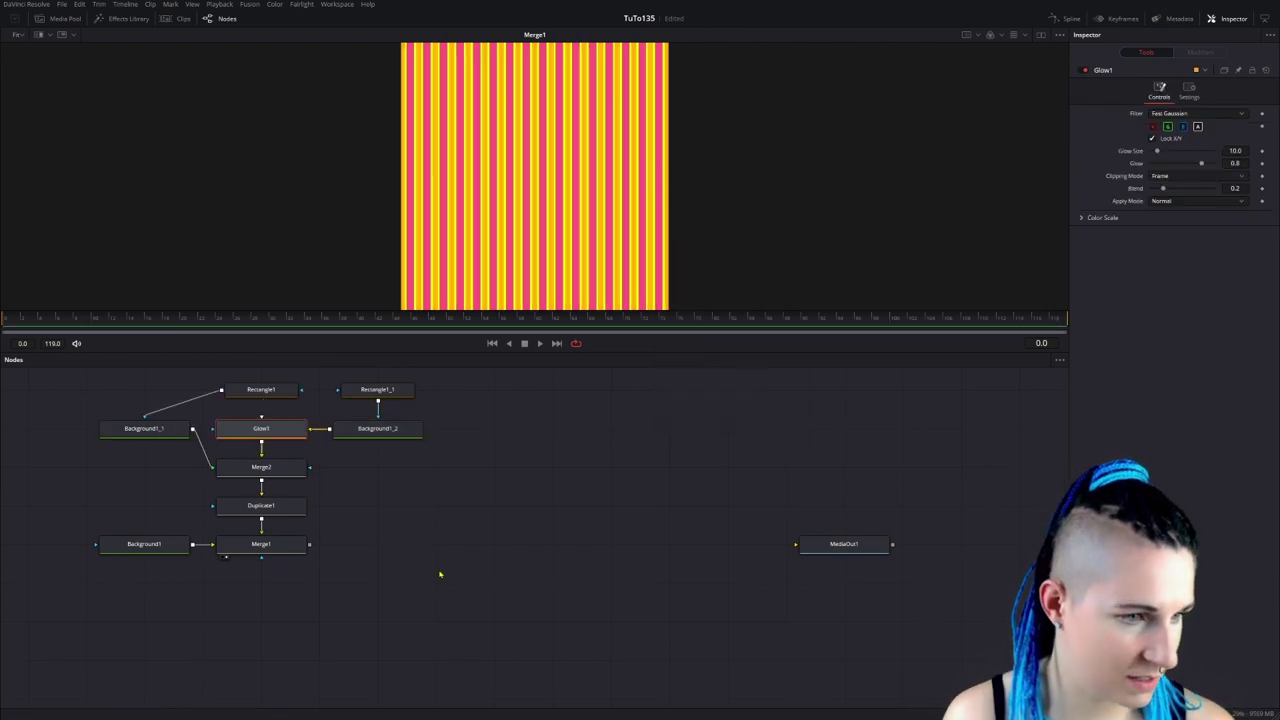
pyautogui.moveTo(272, 431); pyautogui.dragTo(388, 470)
pyautogui.moveTo(145, 428); pyautogui.dragTo(263, 428)
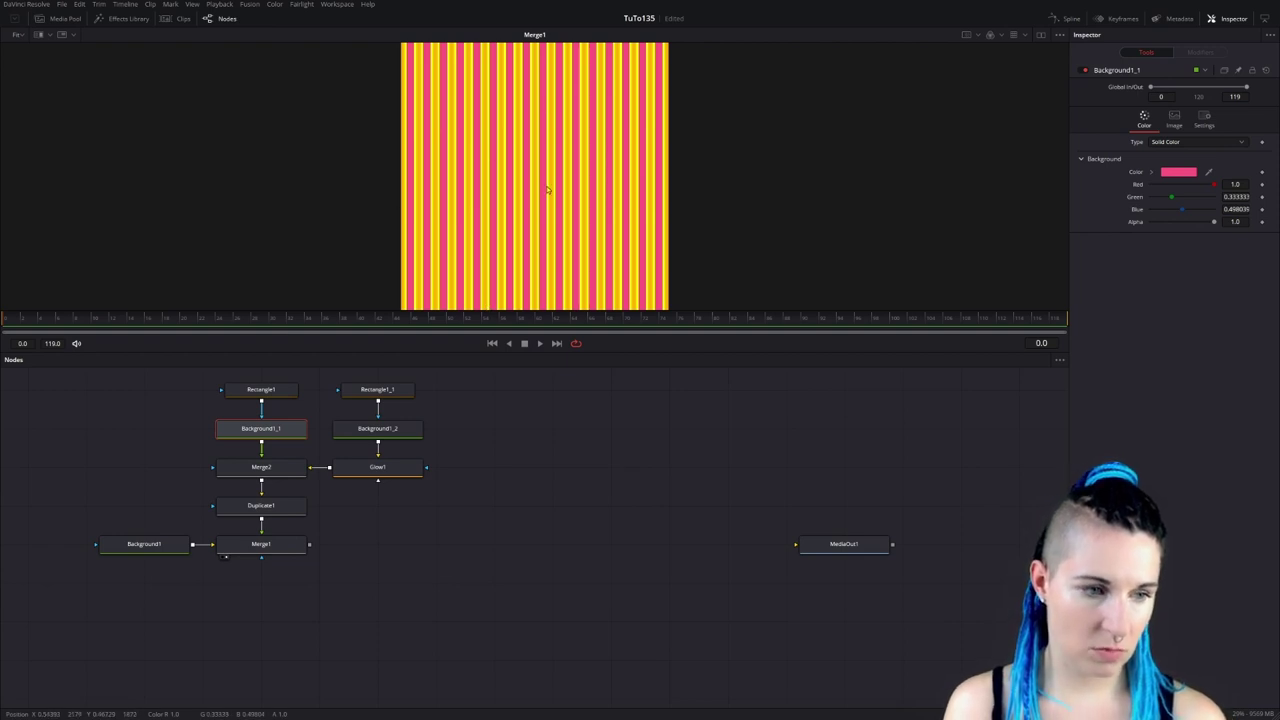
# Add a CoordinateSpace1 node after Merge1, view it, and set Shape to Polar to Rectangular.
pyautogui.click(261, 544)
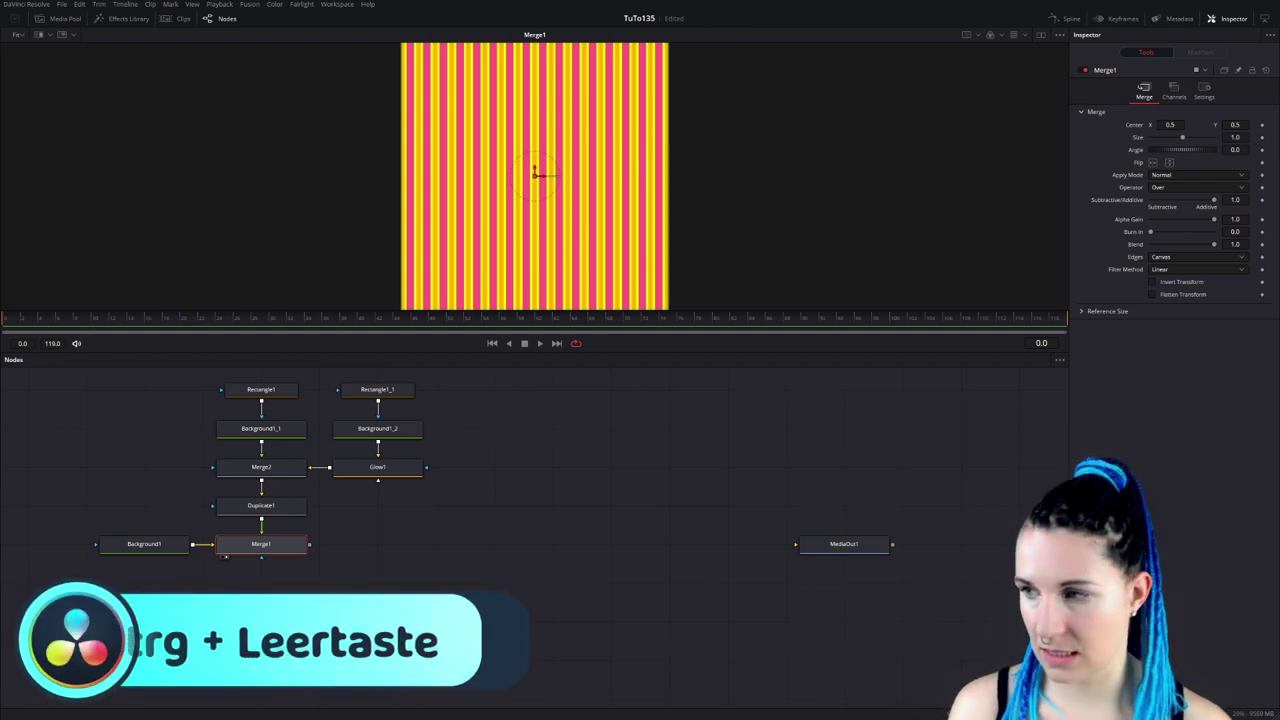
pyautogui.hotkey('ctrl', 'space')
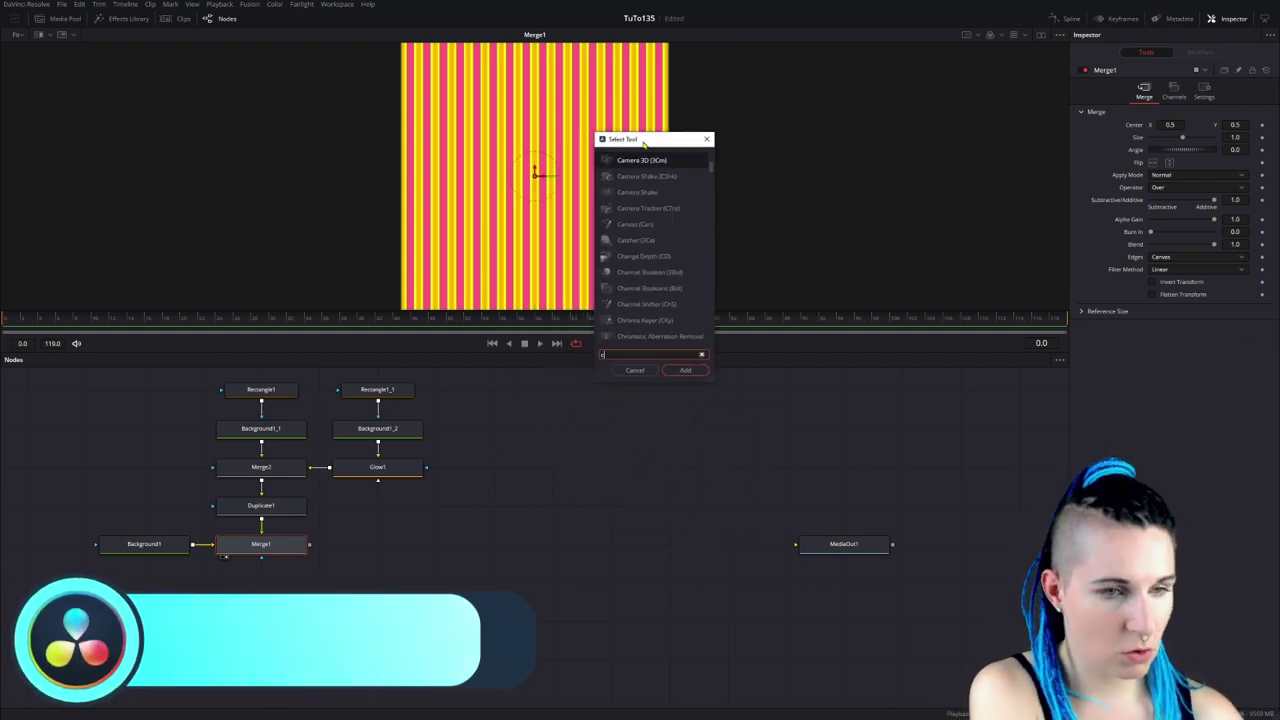
pyautogui.write('coo')
pyautogui.press('Down')
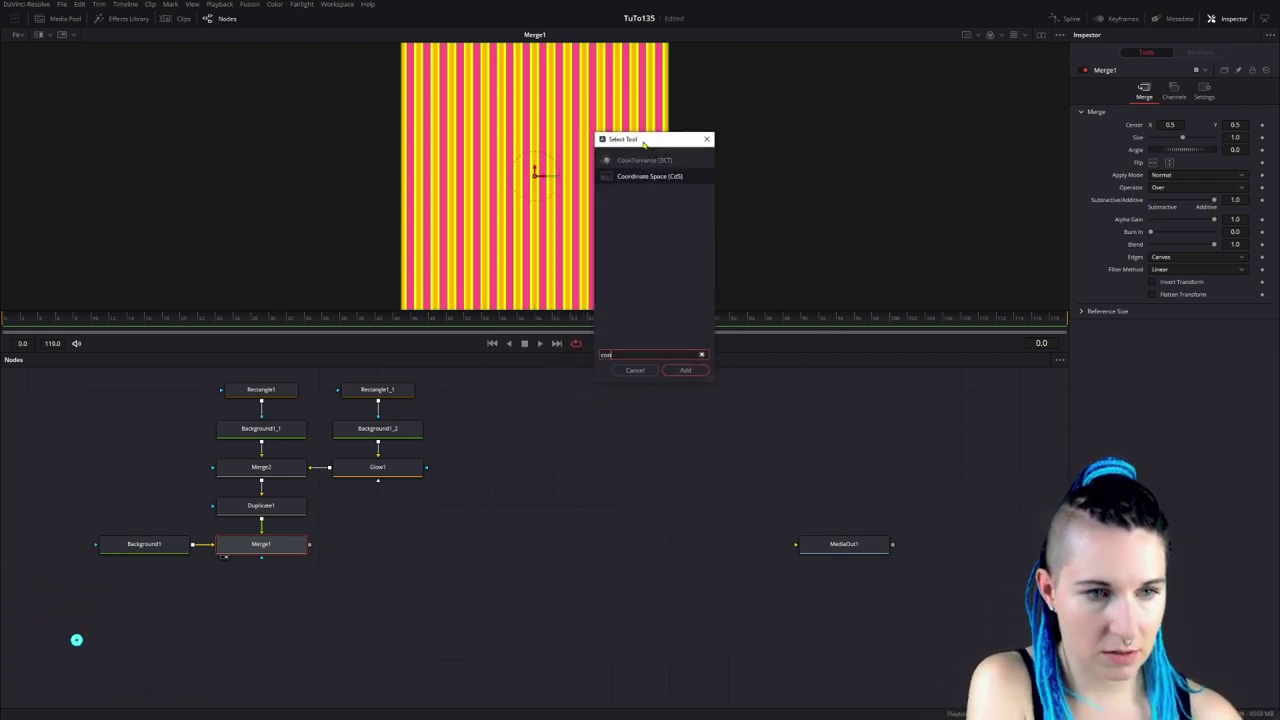
pyautogui.press('Return')
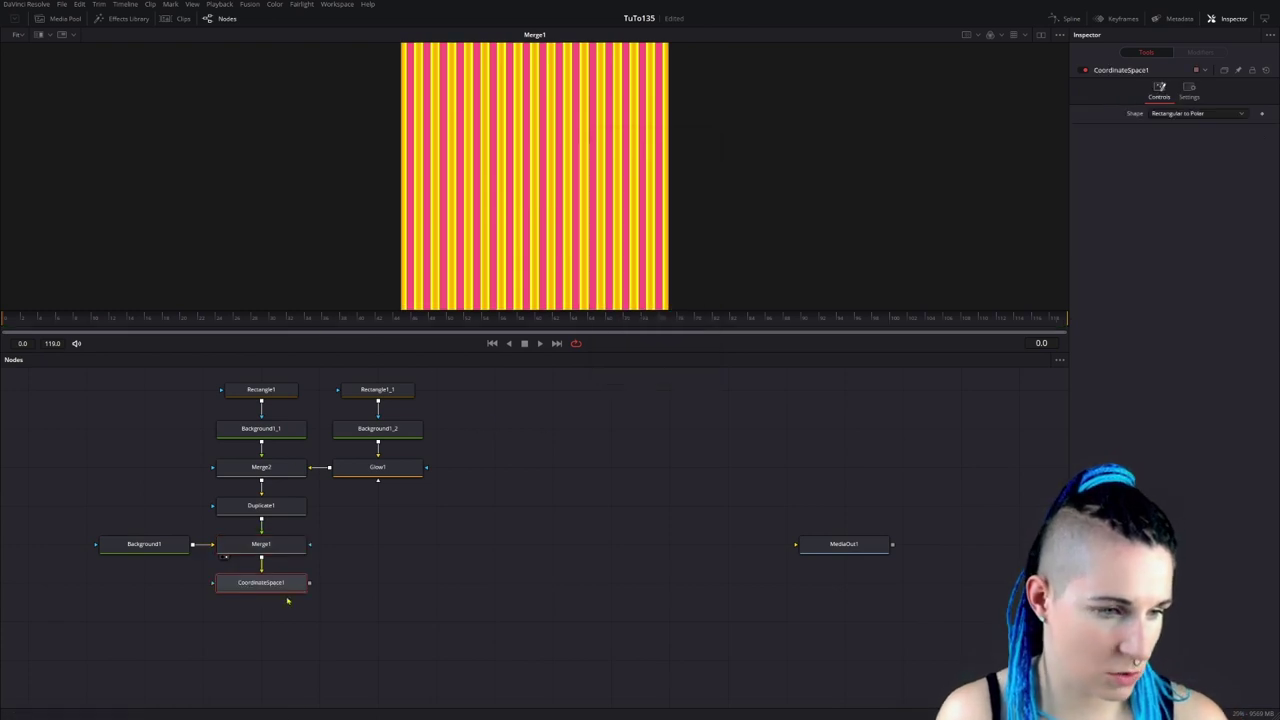
pyautogui.moveTo(254, 583)
pyautogui.mouseDown()
pyautogui.moveTo(313, 584)
pyautogui.moveTo(371, 545)
pyautogui.mouseUp()
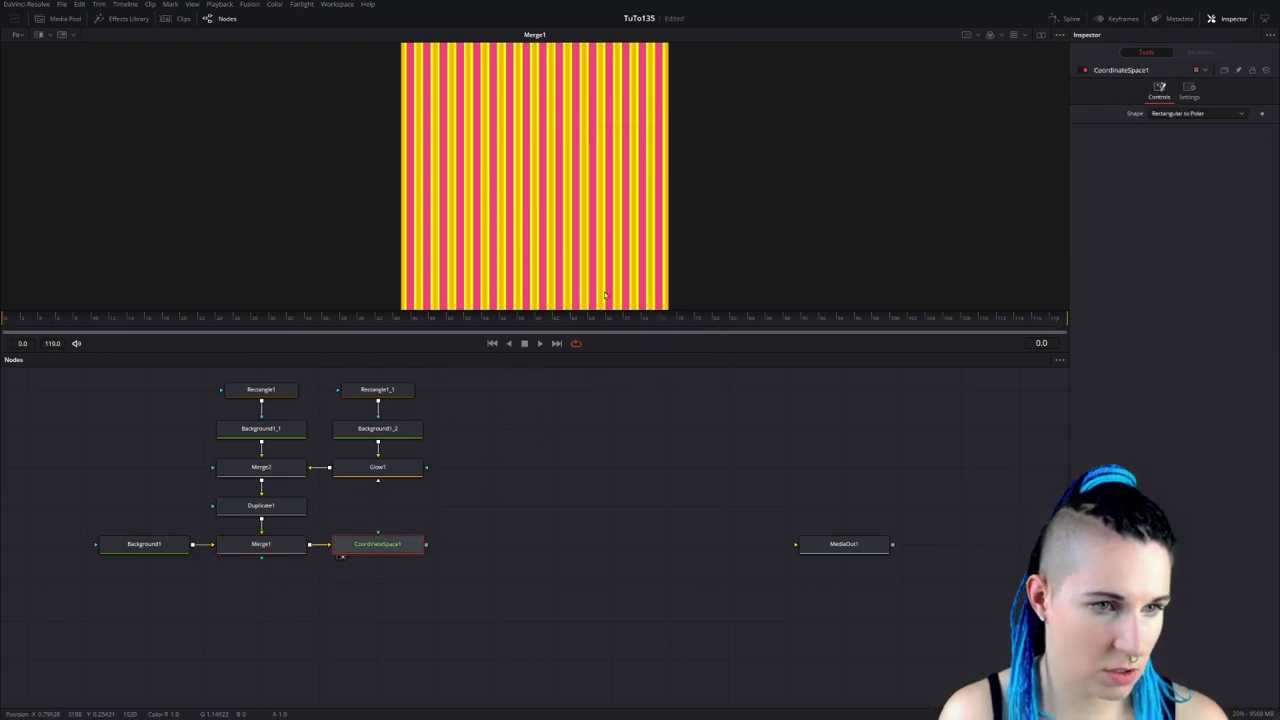
pyautogui.press('1')
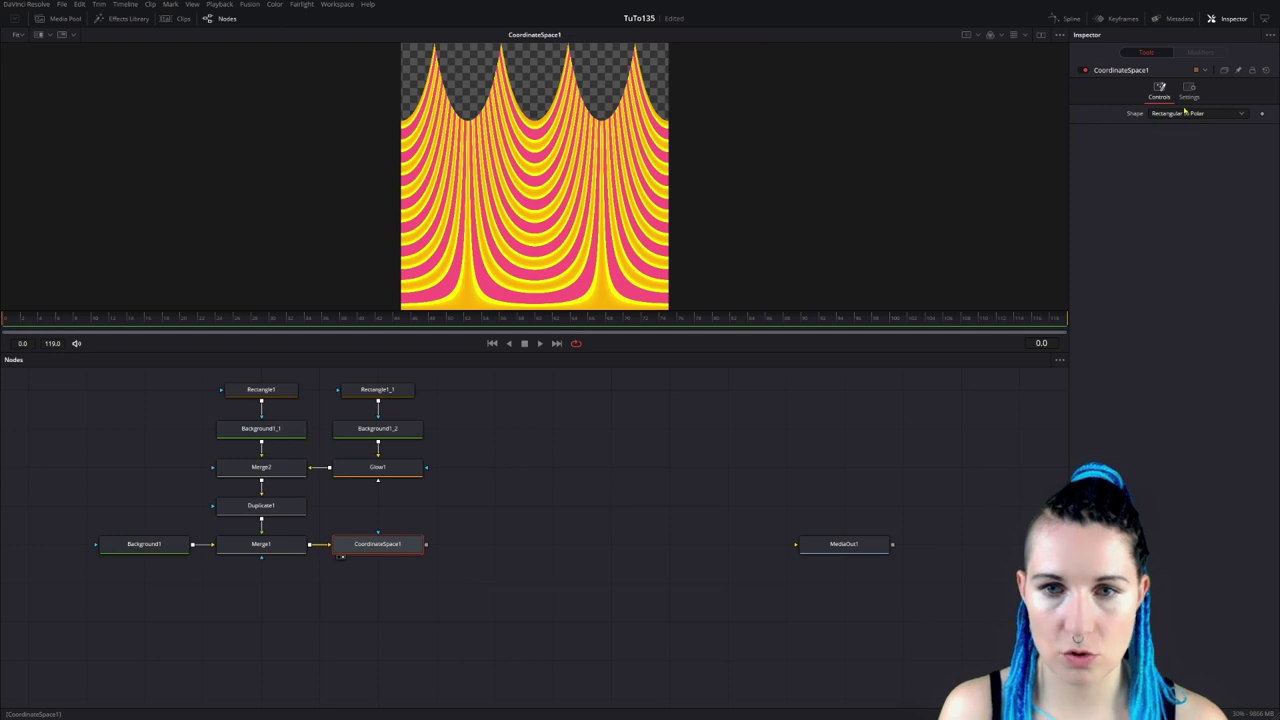
pyautogui.click(1208, 115)
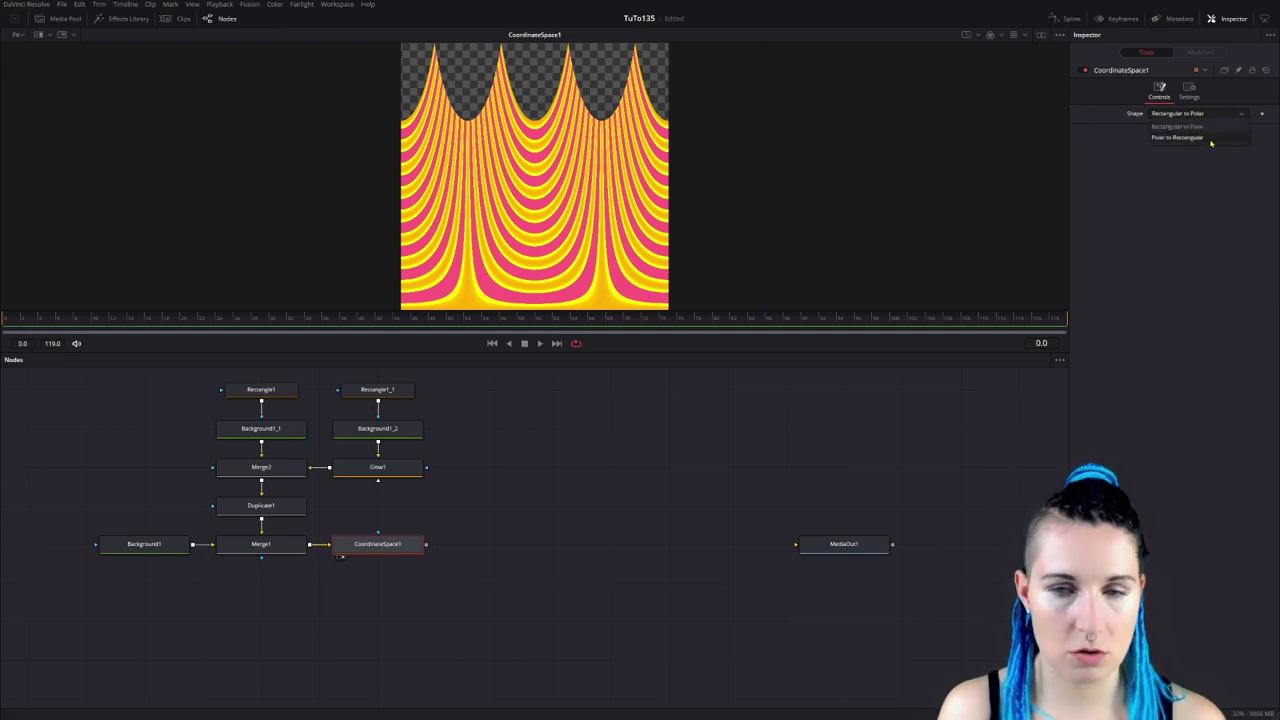
pyautogui.click(1190, 137)
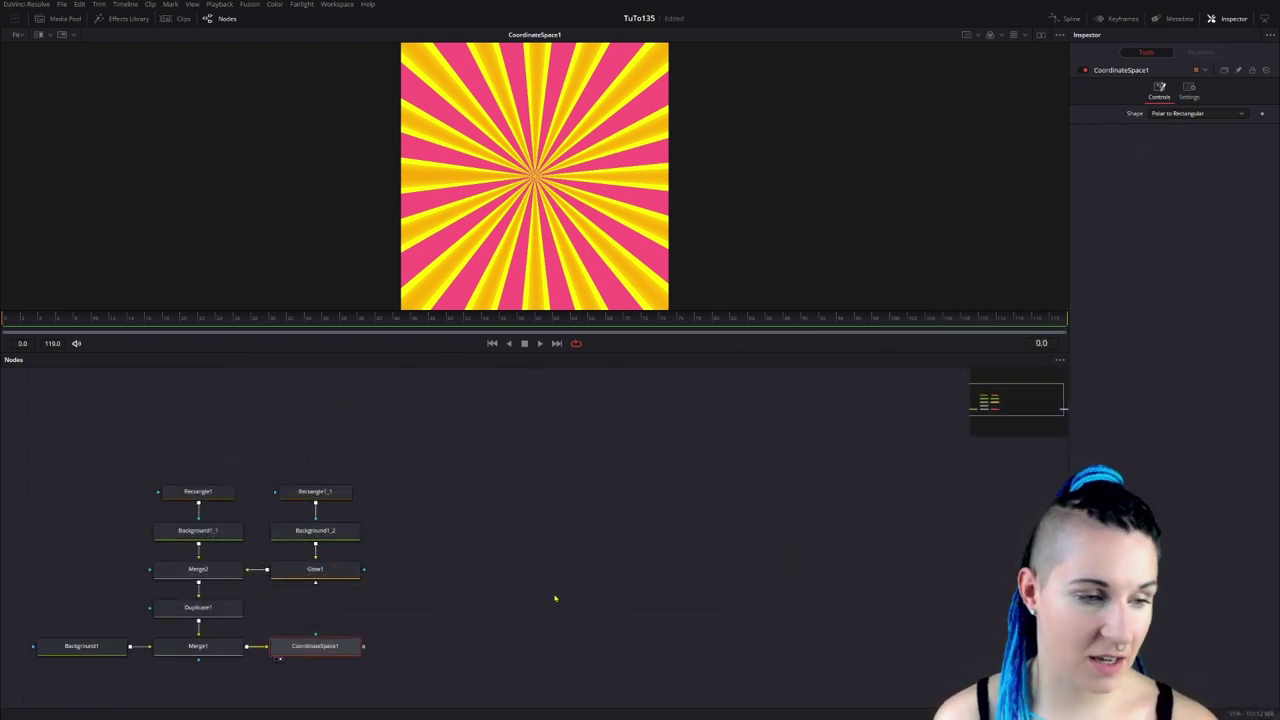
# Add a Background2 node and merge it onto CoordinateSpace1 as Merge3, arranging the nodes neatly.
pyautogui.click(491, 606)
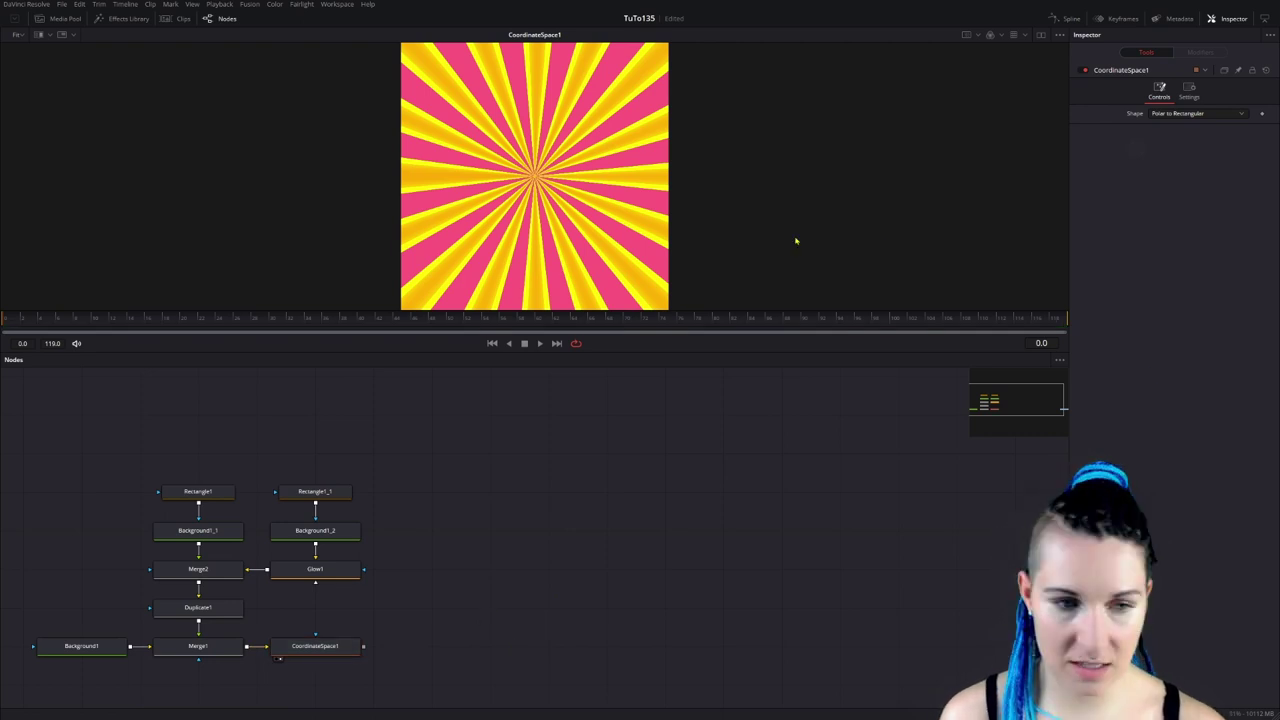
pyautogui.hotkey('ctrl', 'space')
pyautogui.write('smerge')
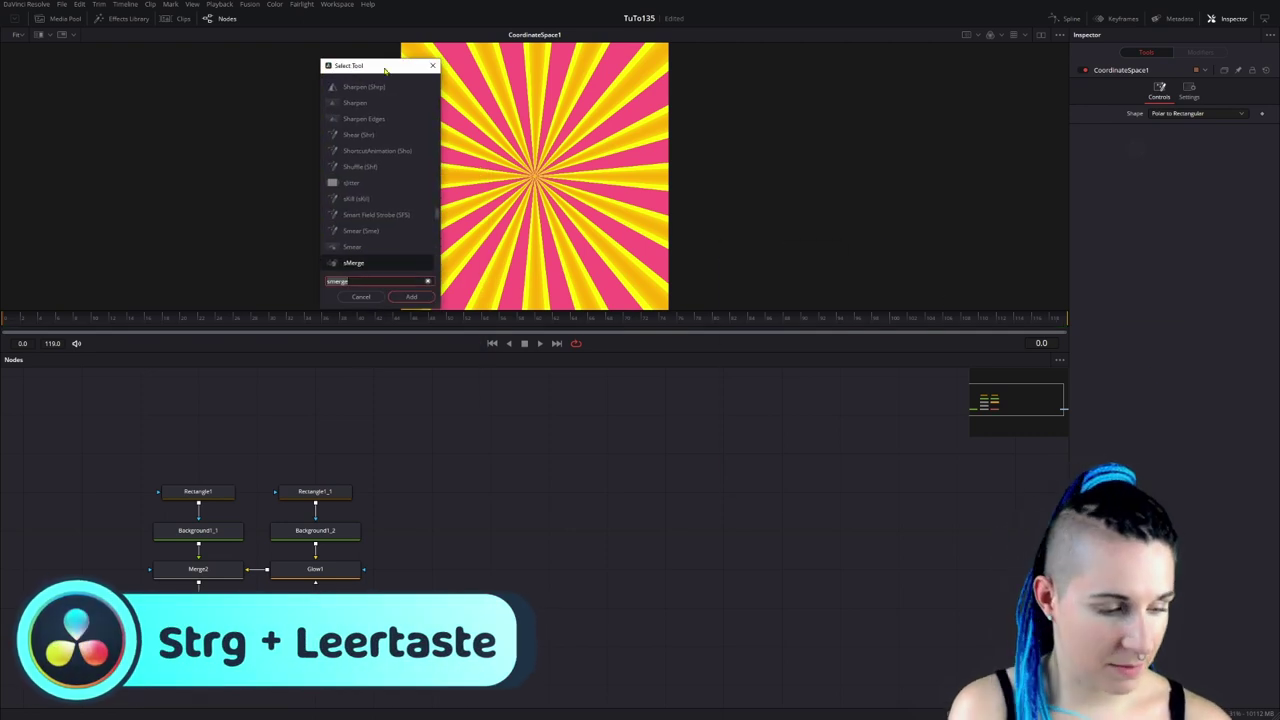
pyautogui.press('BackSpace')
pyautogui.press('BackSpace')
pyautogui.press('BackSpace')
pyautogui.write('bg')
pyautogui.press('Return')
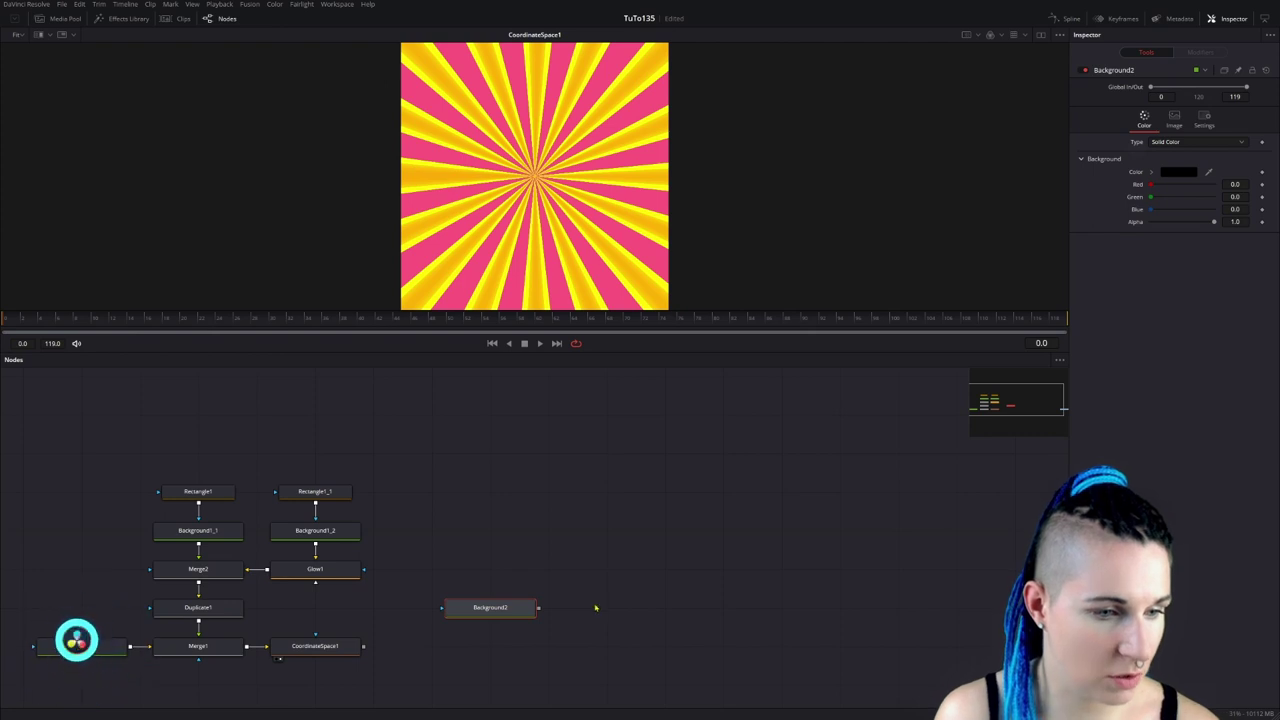
pyautogui.moveTo(538, 607); pyautogui.dragTo(364, 647)
pyautogui.moveTo(483, 609); pyautogui.dragTo(424, 571)
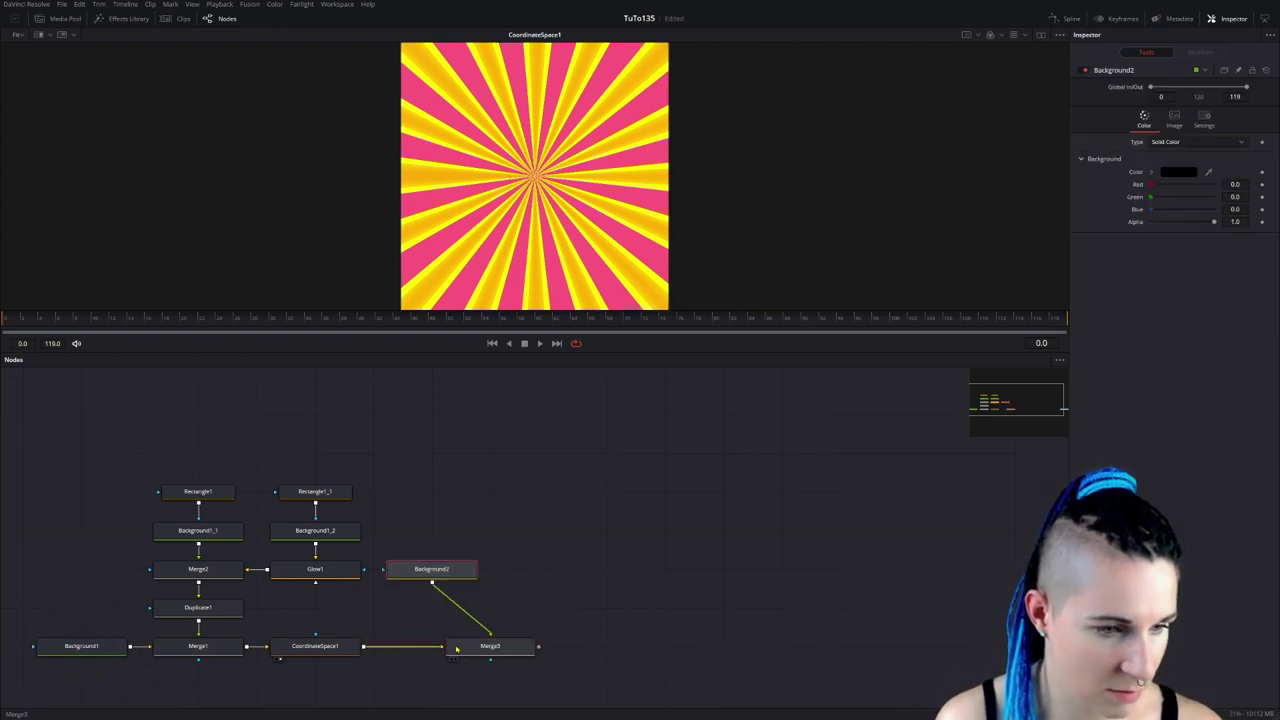
pyautogui.moveTo(524, 652); pyautogui.dragTo(465, 652)
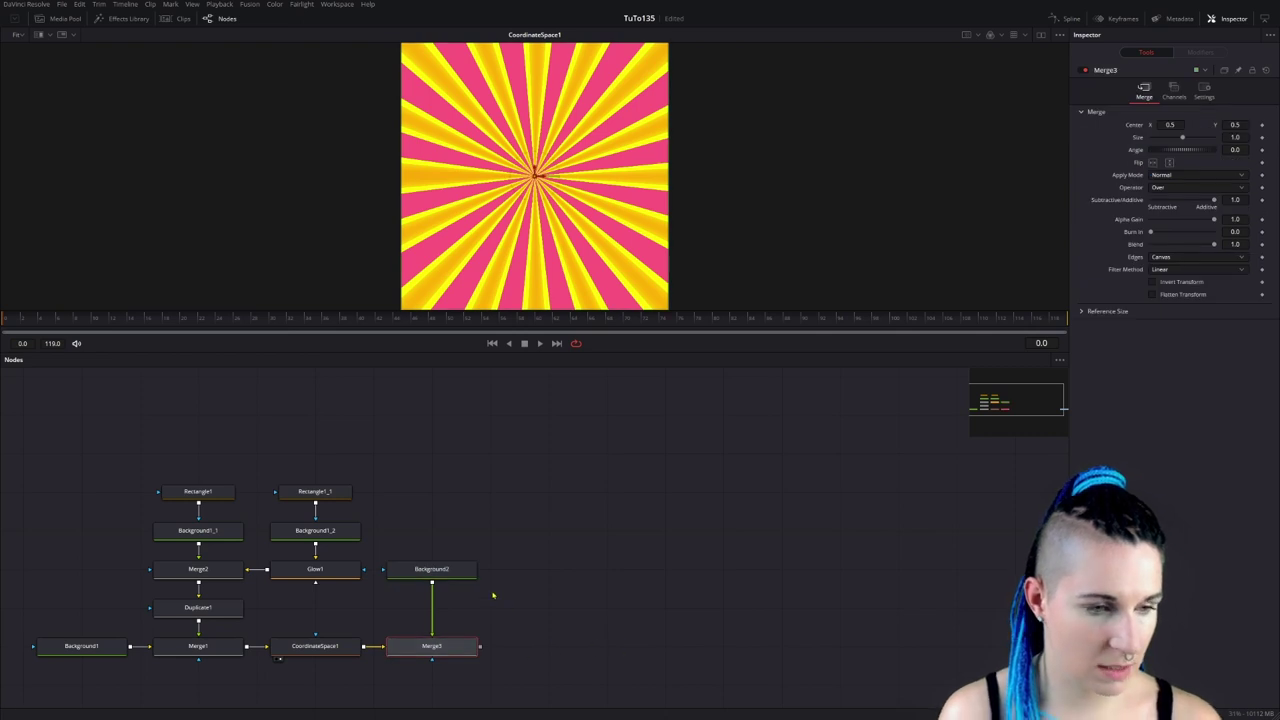
pyautogui.moveTo(445, 570); pyautogui.dragTo(445, 608)
# View Merge3, swap its foreground and background inputs, and fit the image to the viewer.
pyautogui.click(446, 654)
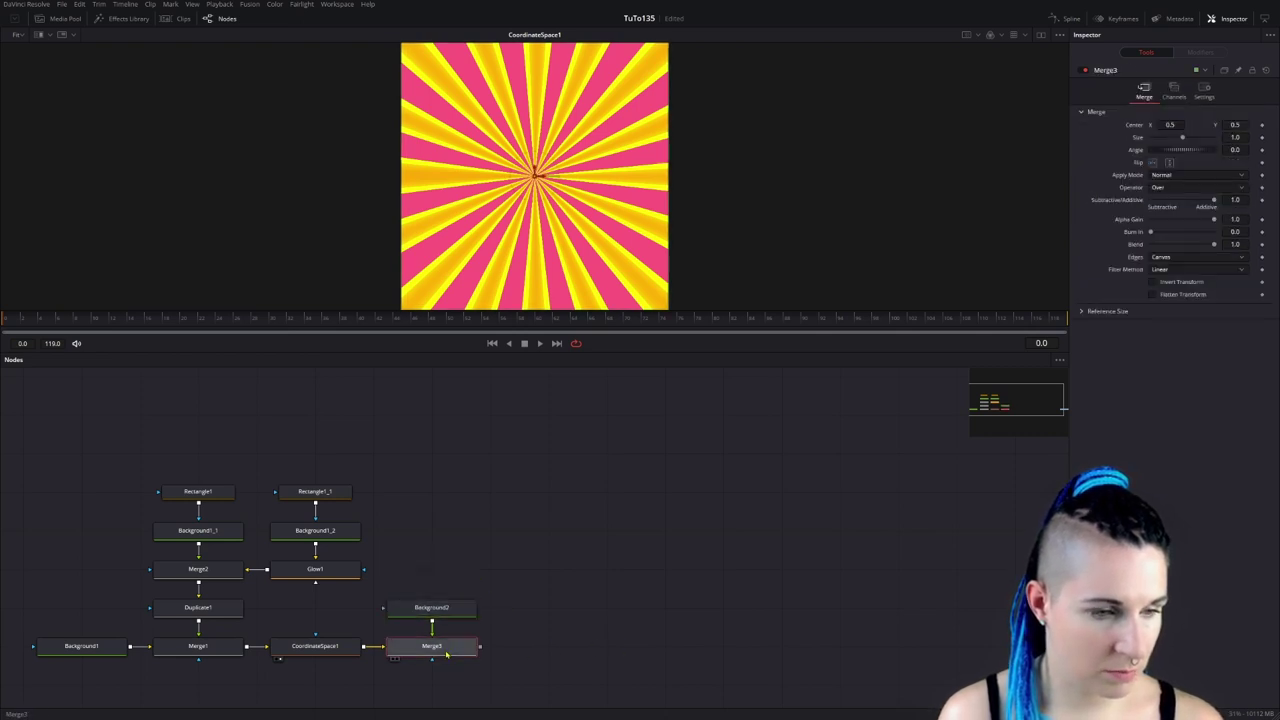
pyautogui.press('1')
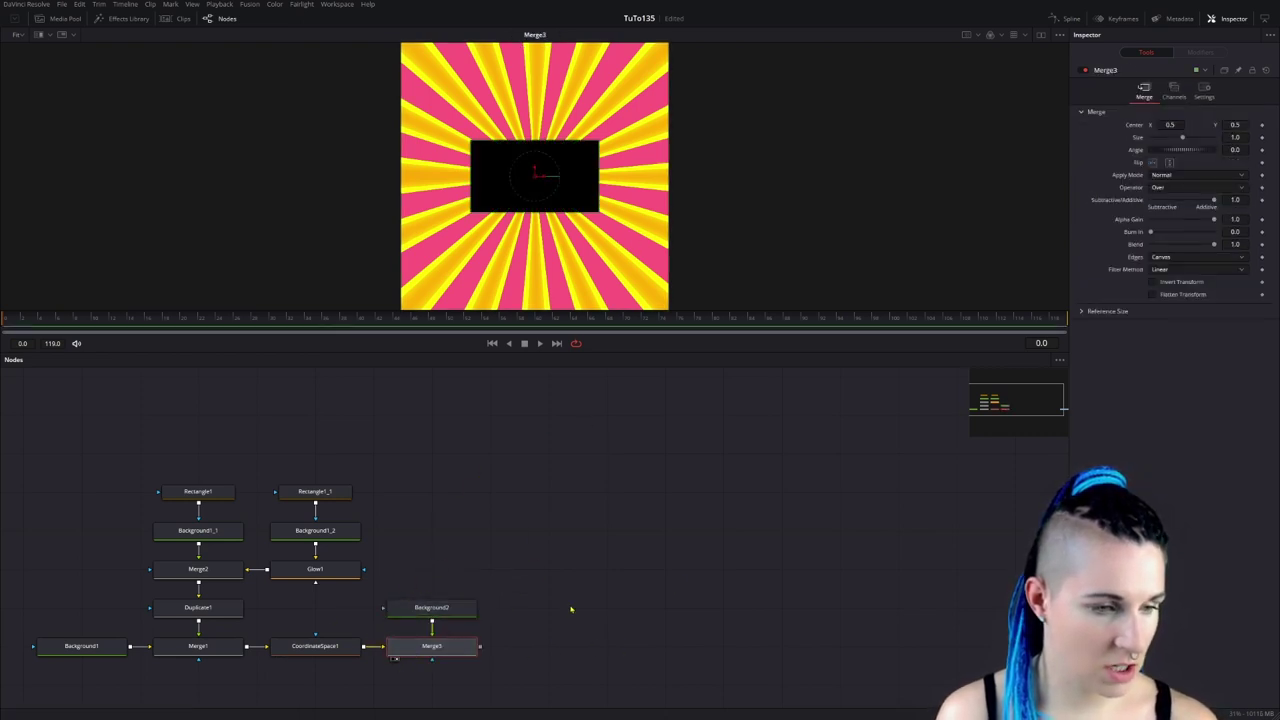
pyautogui.hotkey('ctrl', 't')
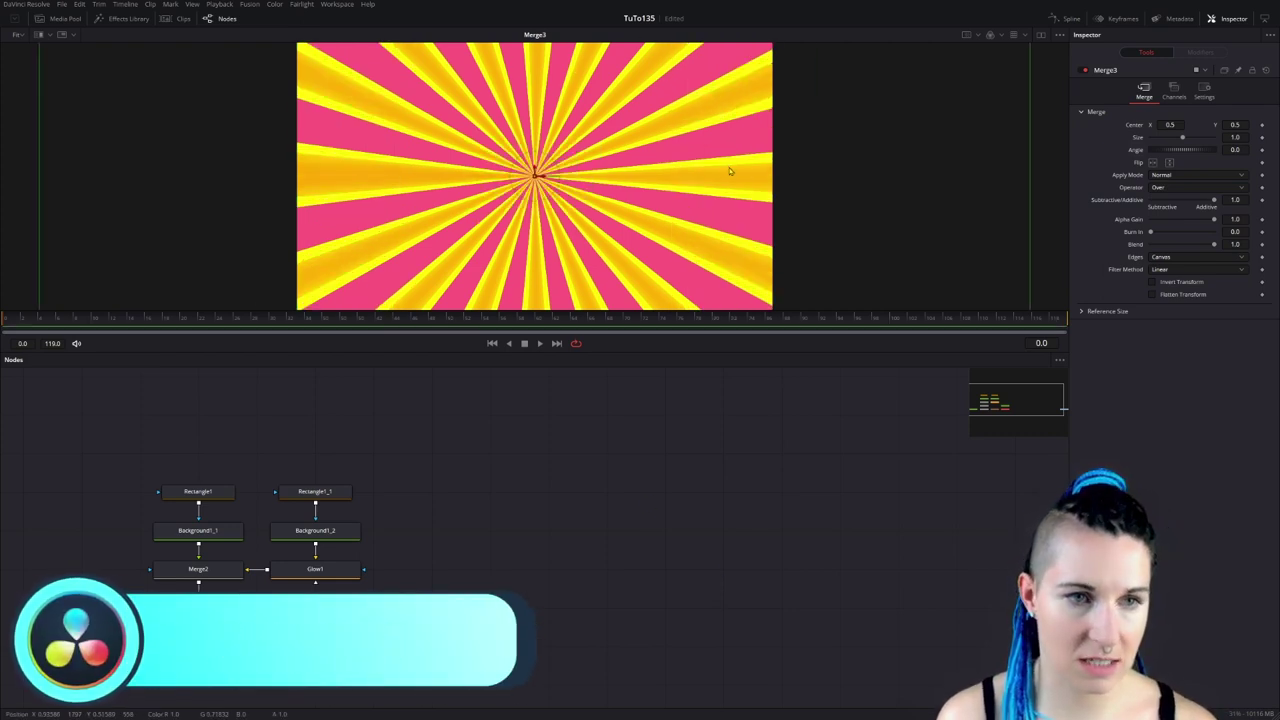
pyautogui.scroll(-2, 728, 172)
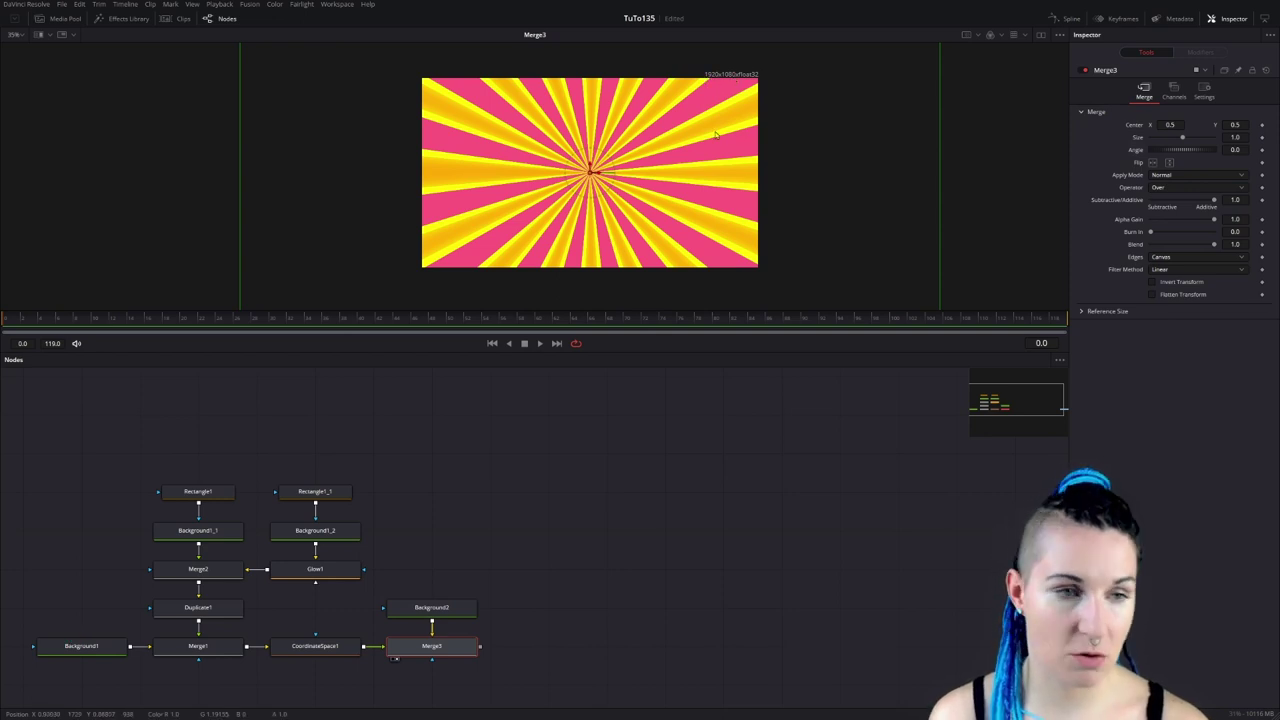
pyautogui.hotkey('ctrl', 'f')
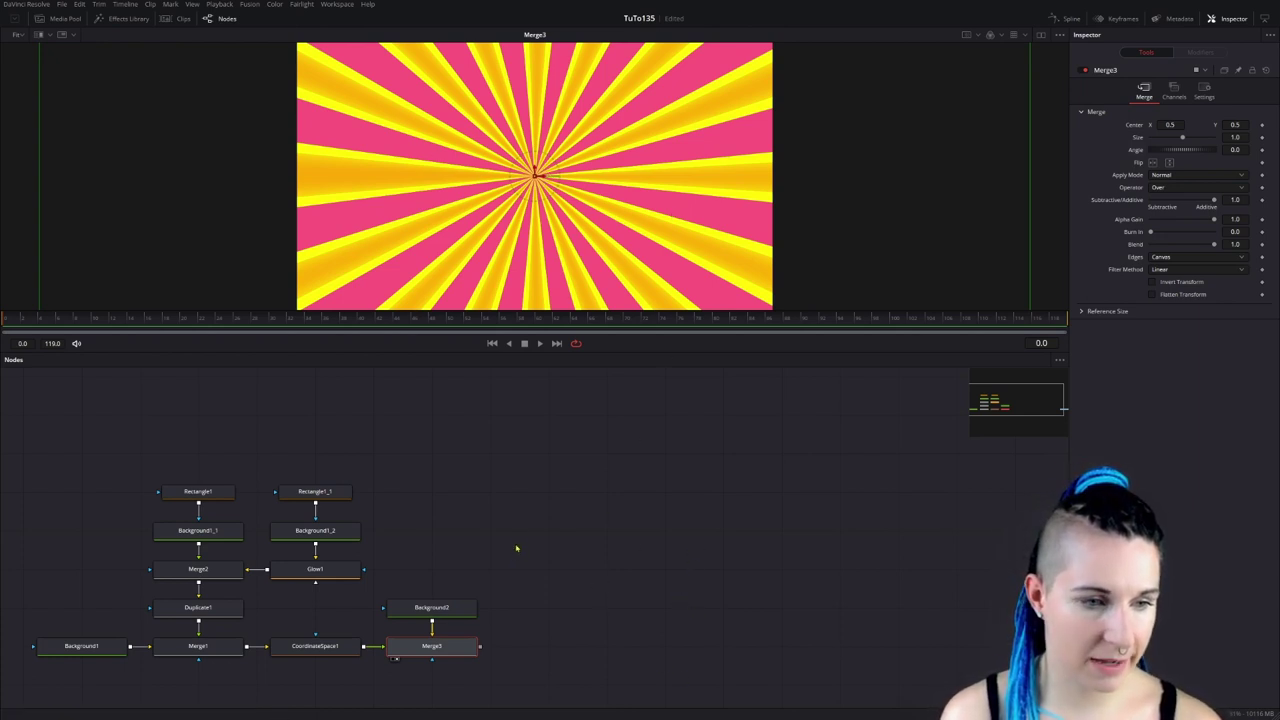
# Add an sStar1 node in the empty area and an sMerge1 node after it.
pyautogui.hotkey('ctrl', 'space')
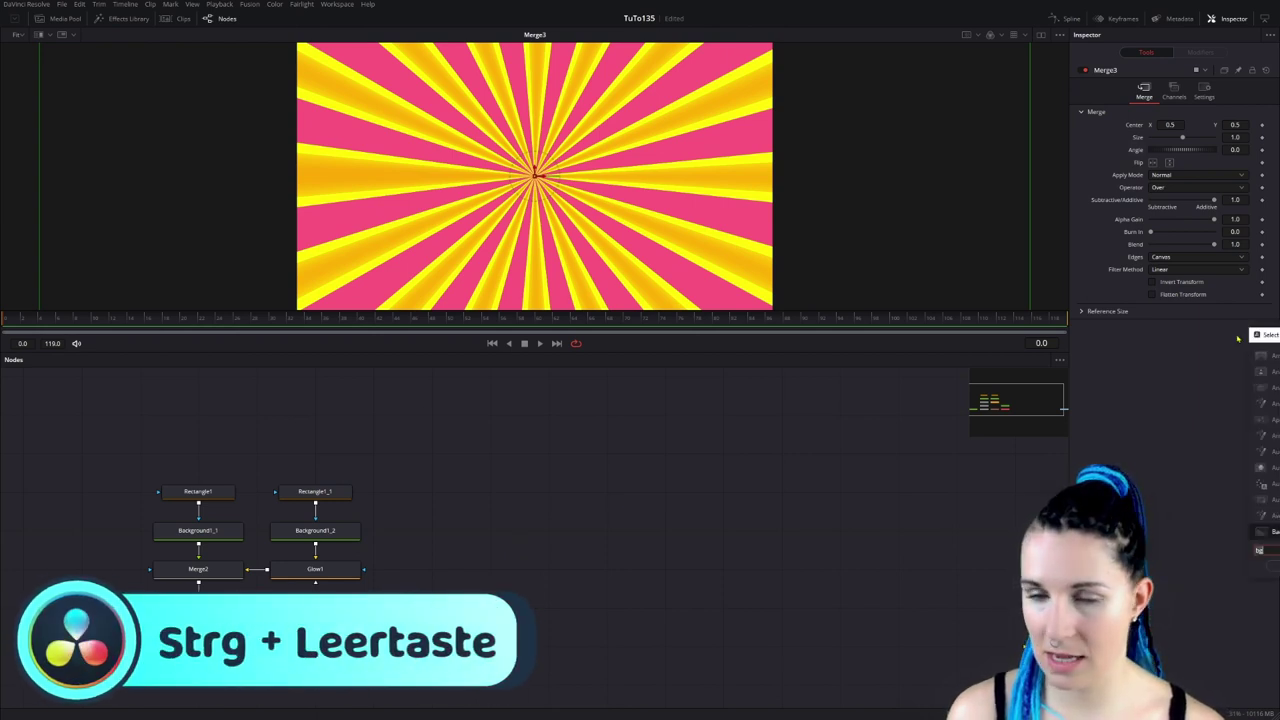
pyautogui.moveTo(1262, 336); pyautogui.dragTo(697, 222)
pyautogui.write('s')
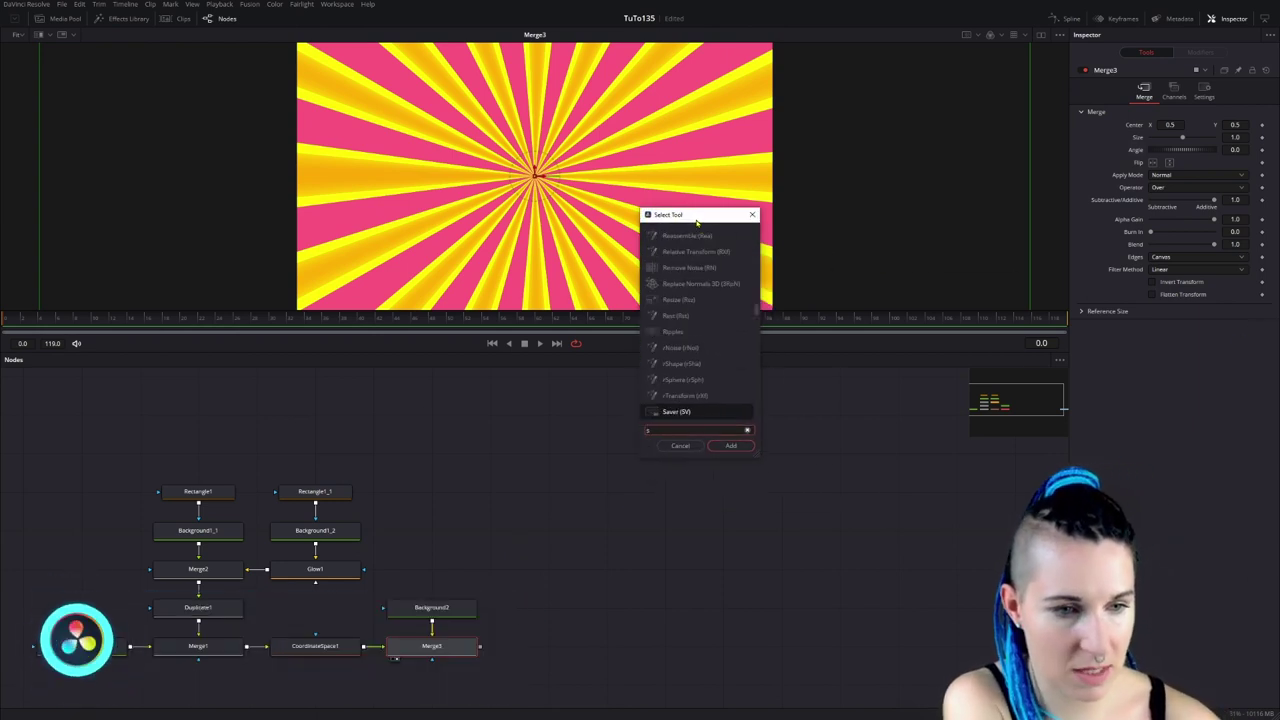
pyautogui.write('sta')
pyautogui.press('Return')
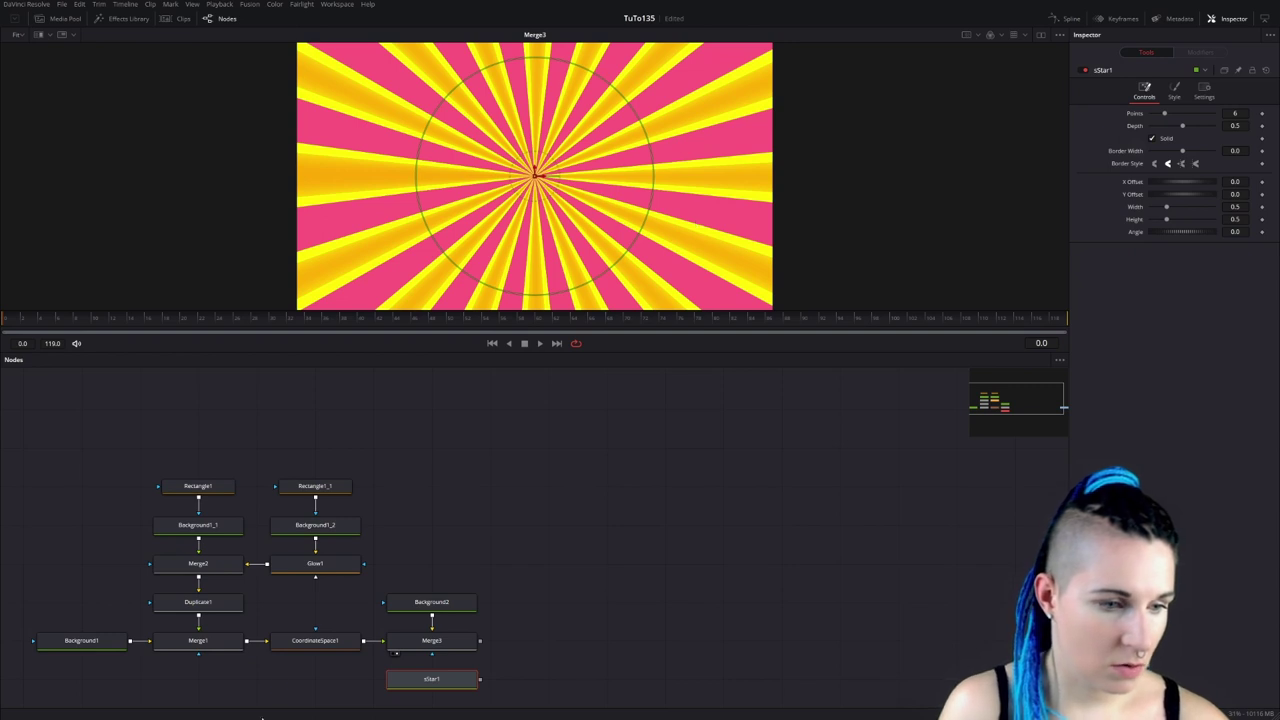
pyautogui.moveTo(440, 680); pyautogui.dragTo(500, 488)
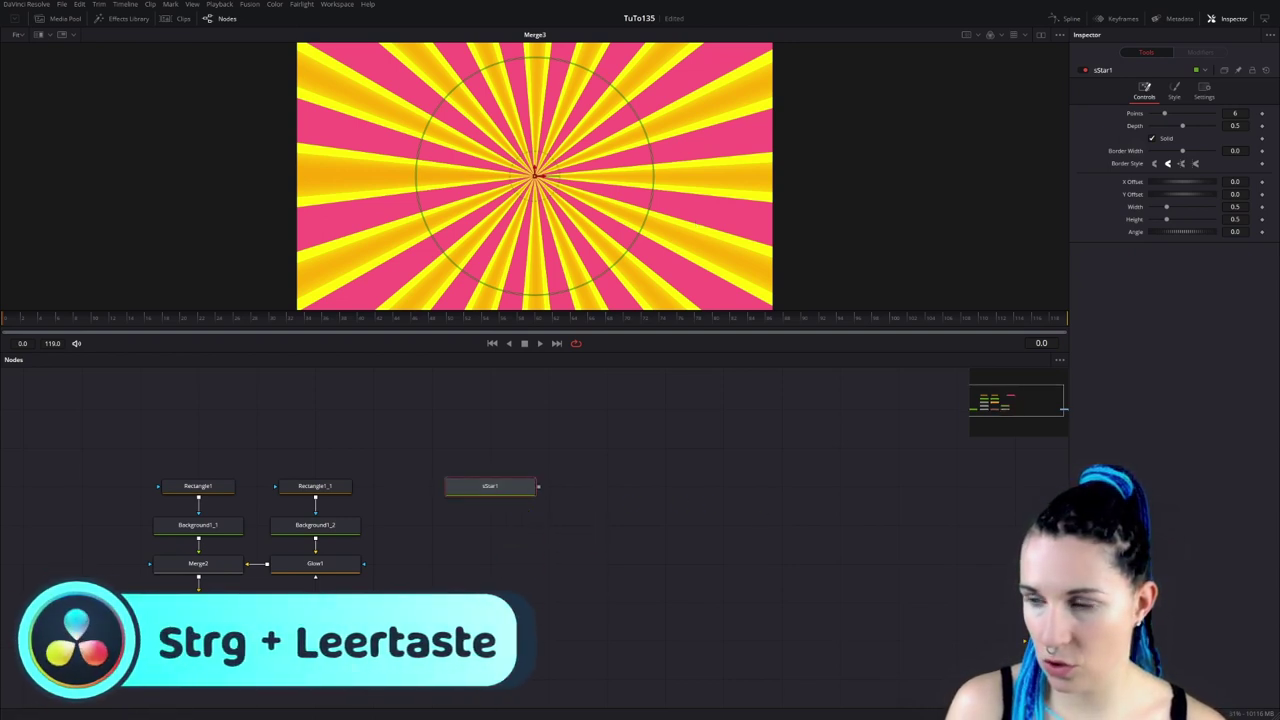
pyautogui.hotkey('ctrl', 'space')
pyautogui.write('sm')
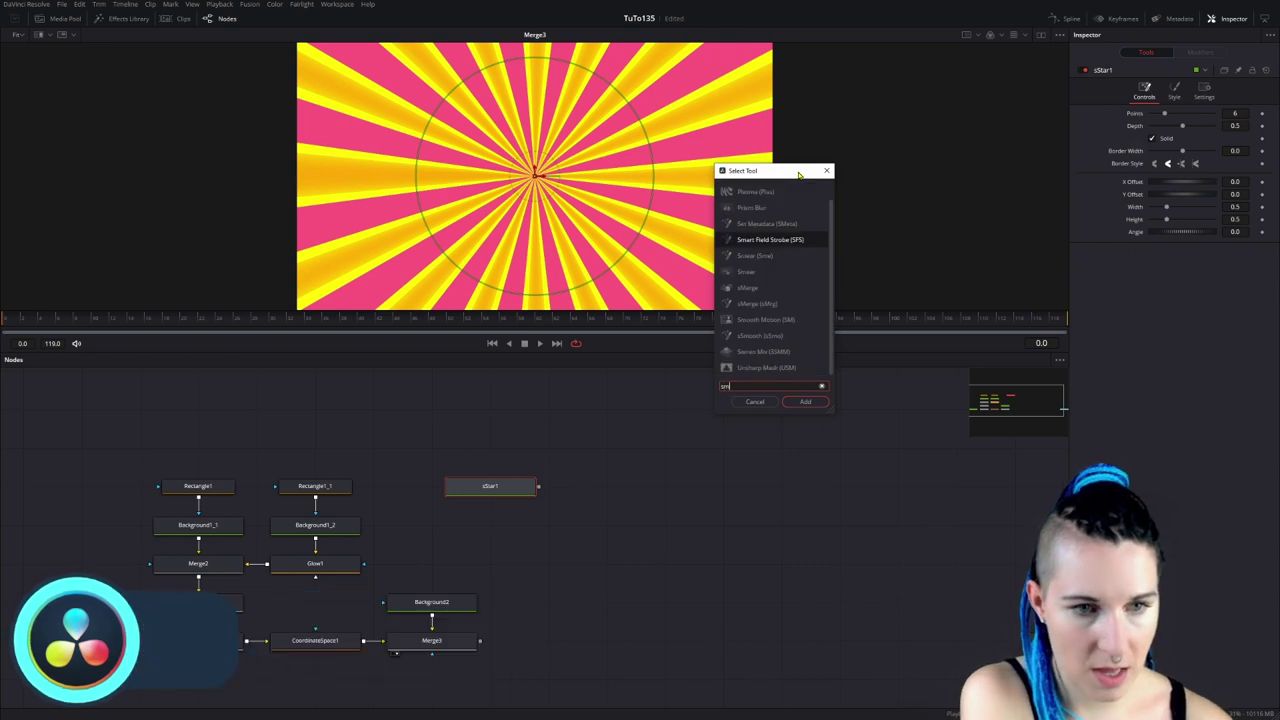
pyautogui.write('er')
pyautogui.press('Return')
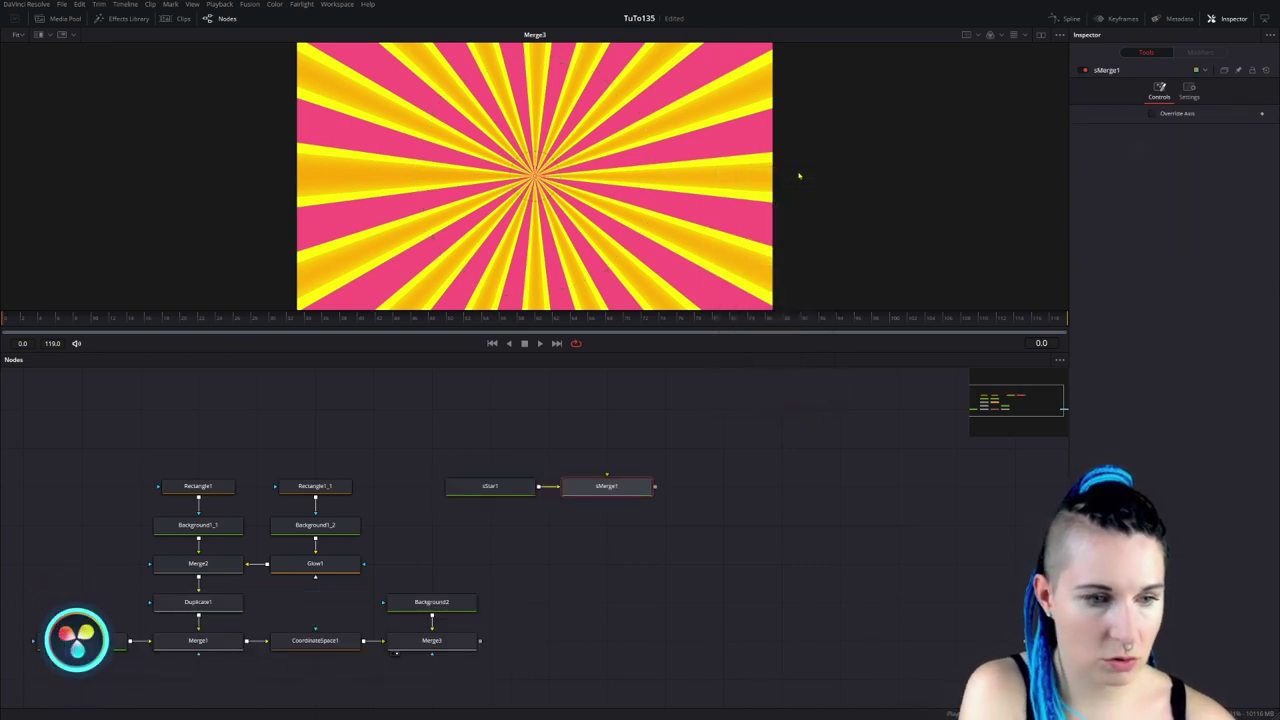
# Append sDuplicate1 and sRender1 nodes to the star chain.
pyautogui.hotkey('ctrl', 'space')
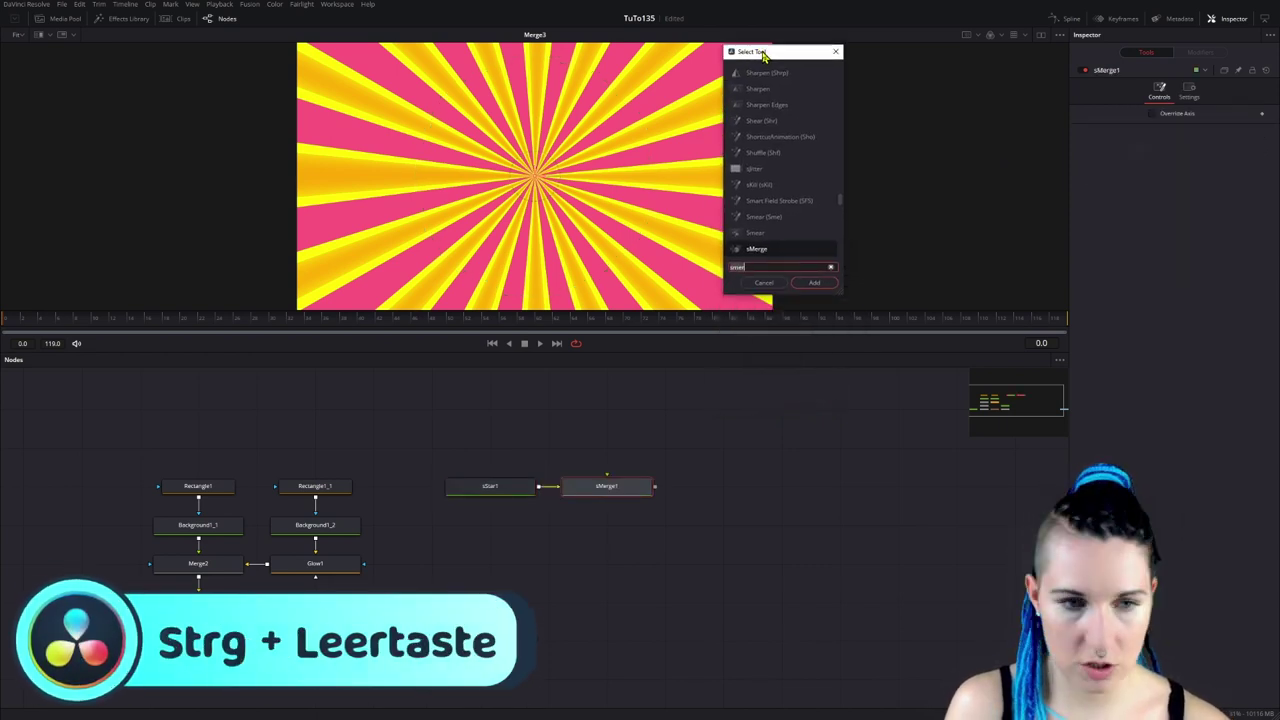
pyautogui.write('sdu')
pyautogui.press('Return')
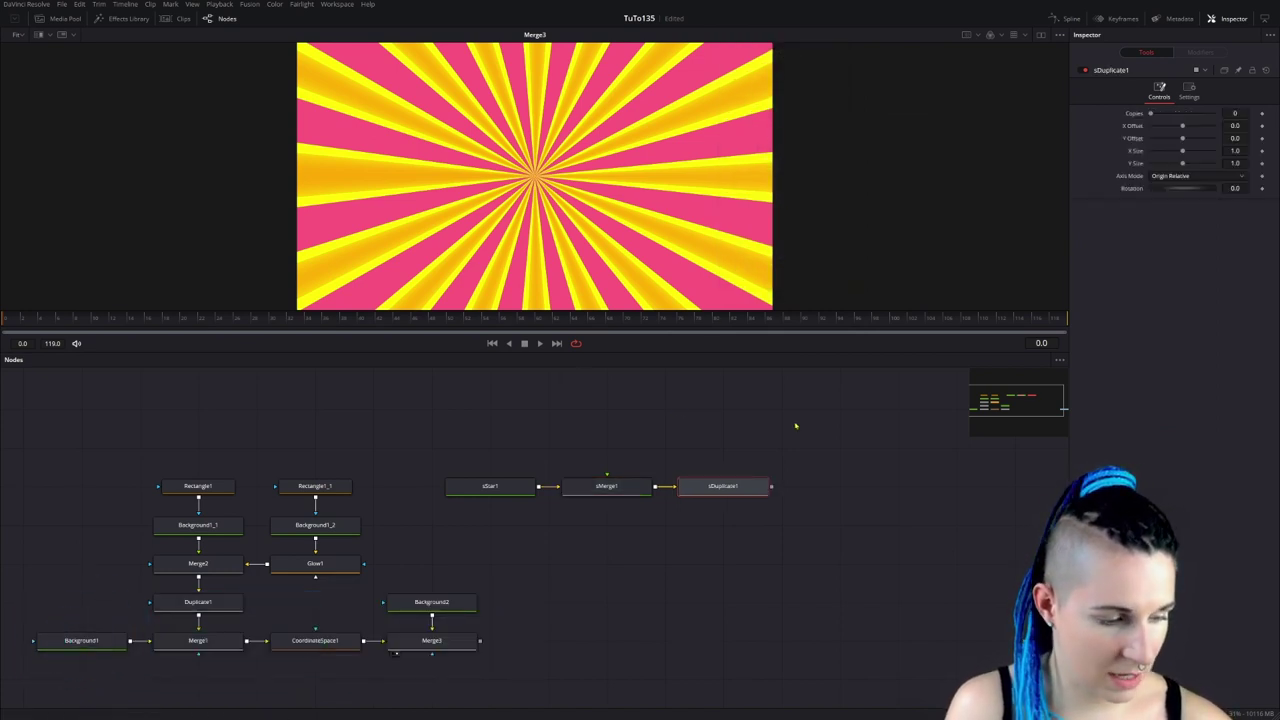
pyautogui.hotkey('ctrl', 'space')
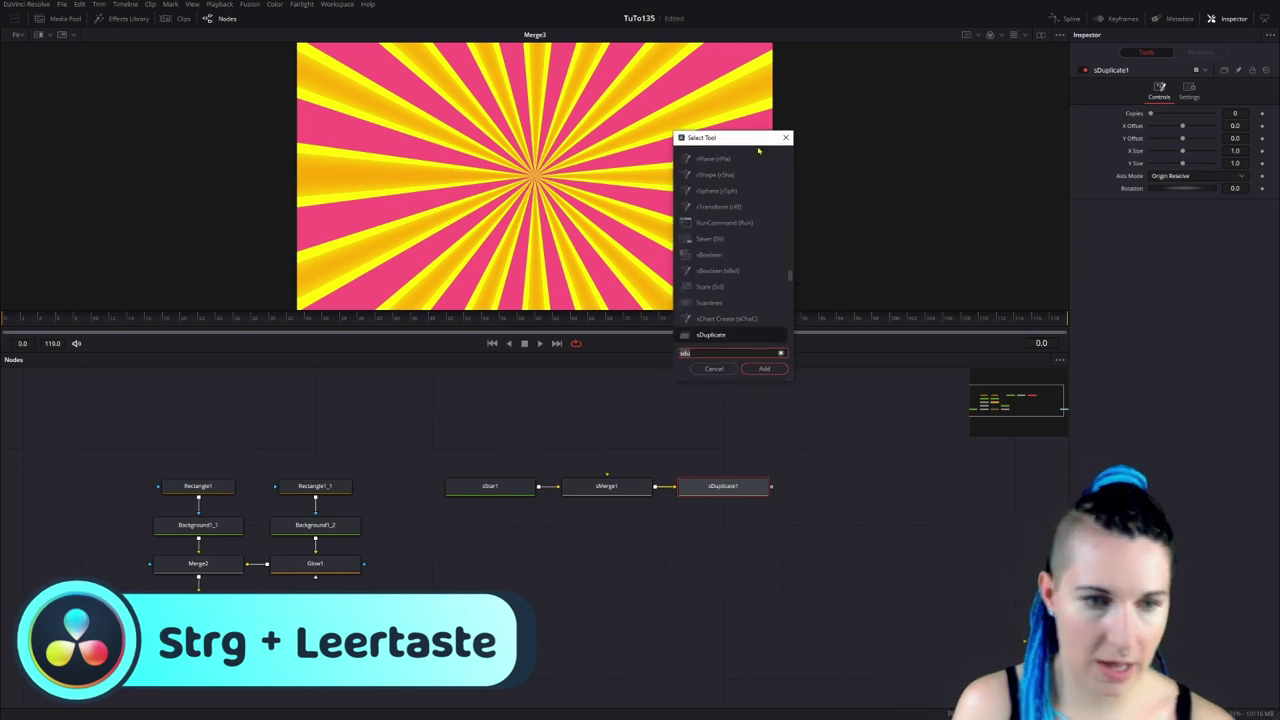
pyautogui.write('sren')
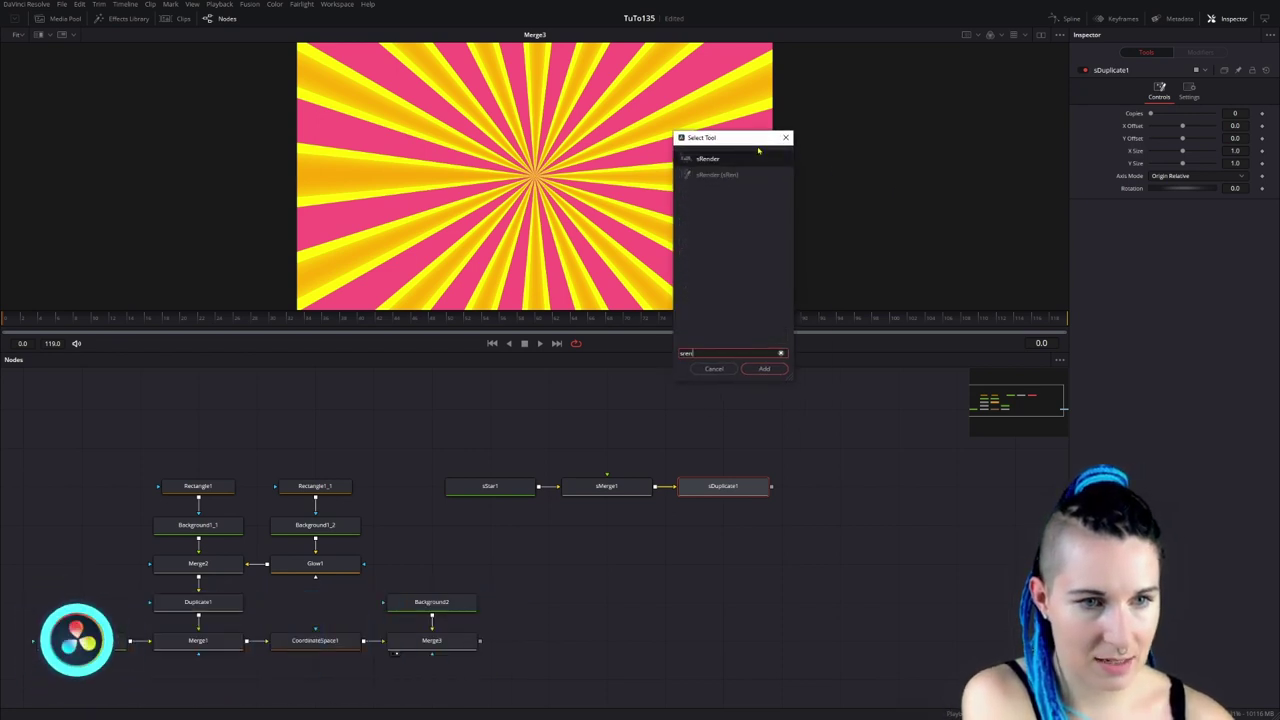
pyautogui.press('Return')
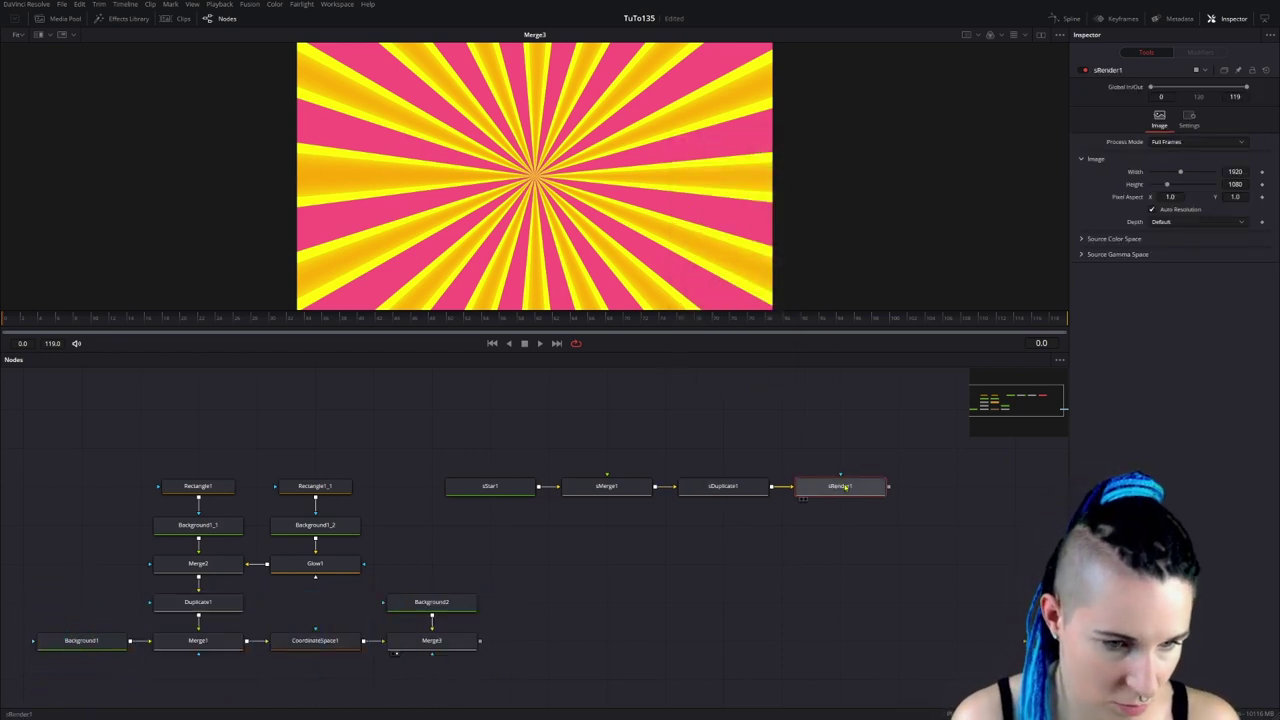
# Stack the star chain in a column and merge sRender1 over Merge3 as Merge4.
pyautogui.moveTo(845, 488); pyautogui.dragTo(608, 603)
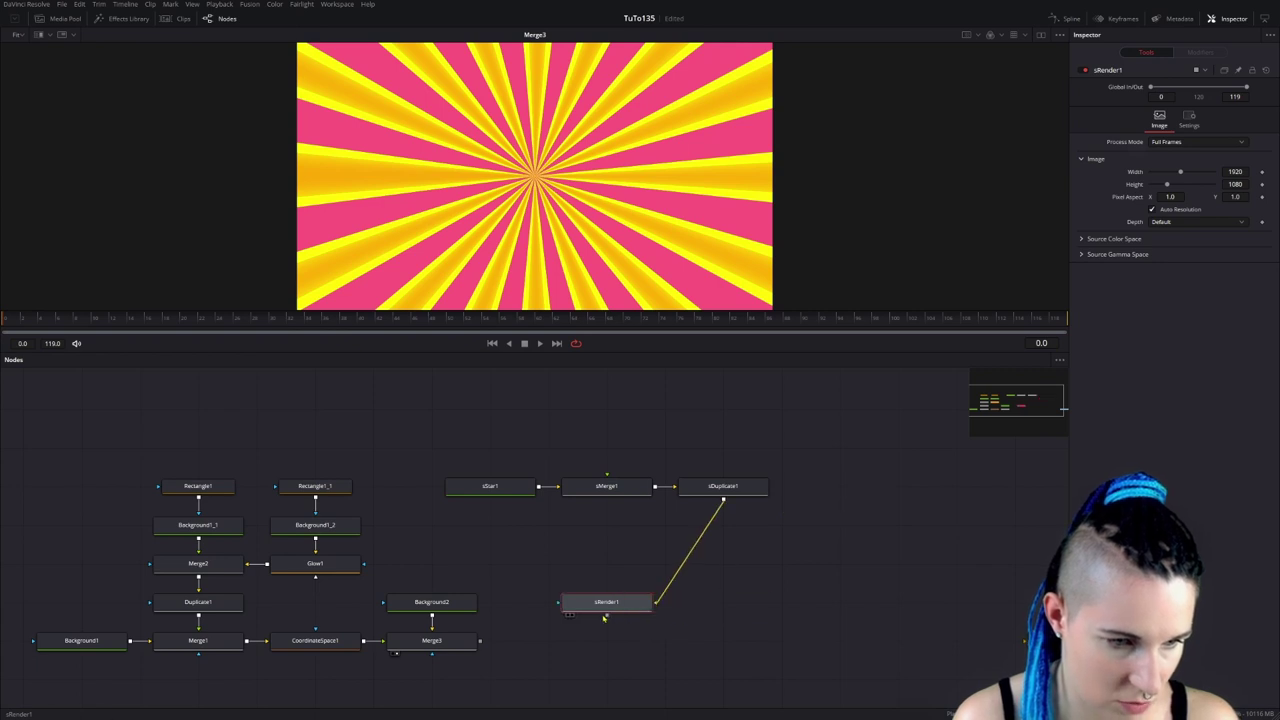
pyautogui.moveTo(722, 486); pyautogui.dragTo(605, 563)
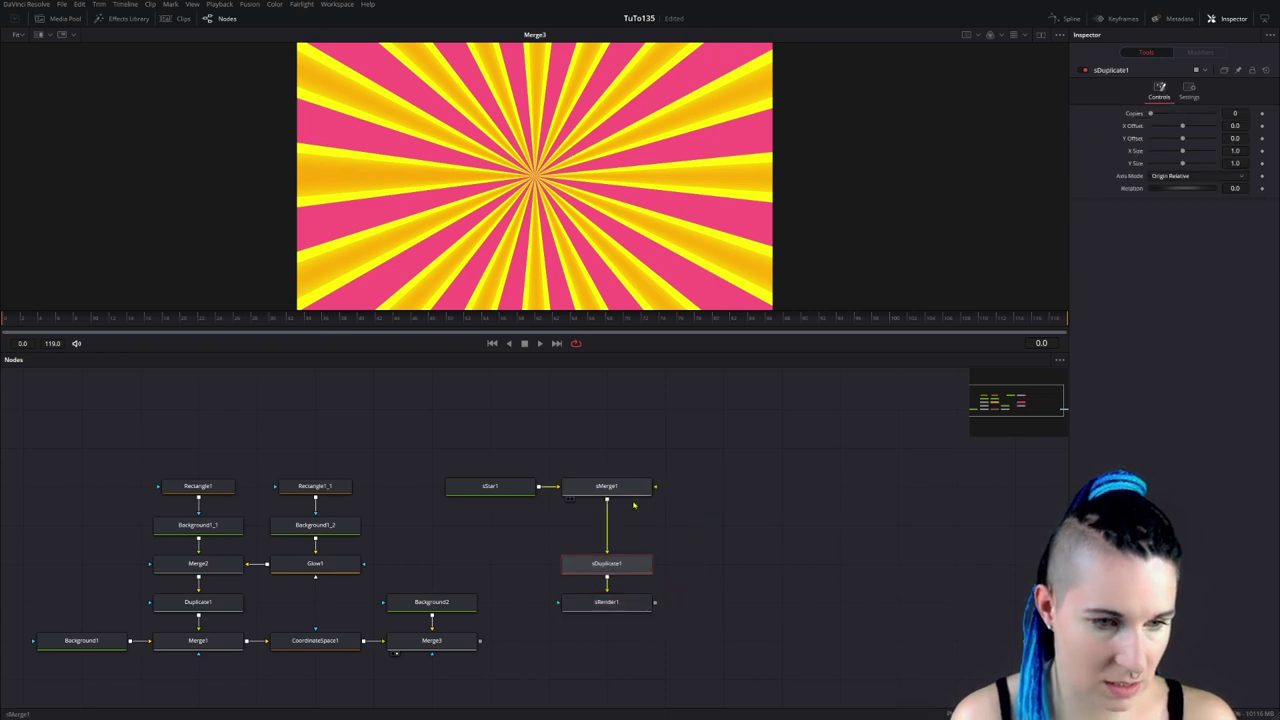
pyautogui.moveTo(620, 487); pyautogui.dragTo(620, 526)
pyautogui.moveTo(504, 485); pyautogui.dragTo(620, 482)
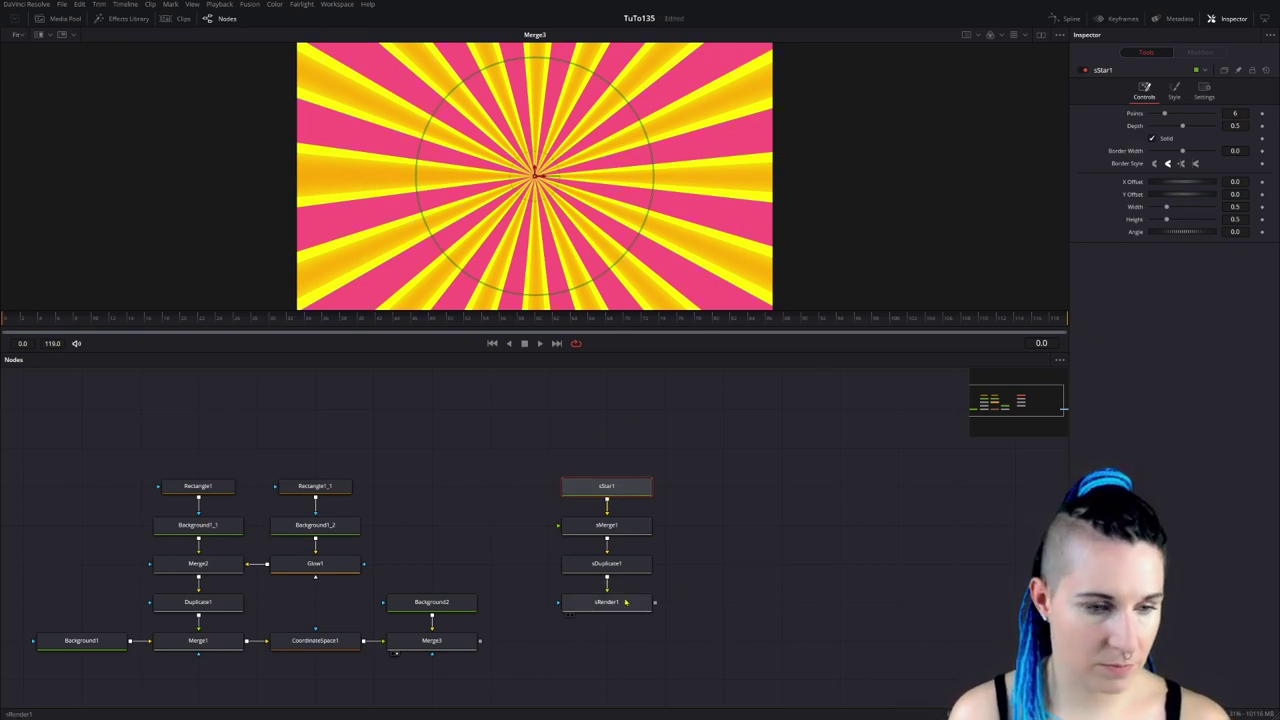
pyautogui.moveTo(656, 607); pyautogui.dragTo(478, 641)
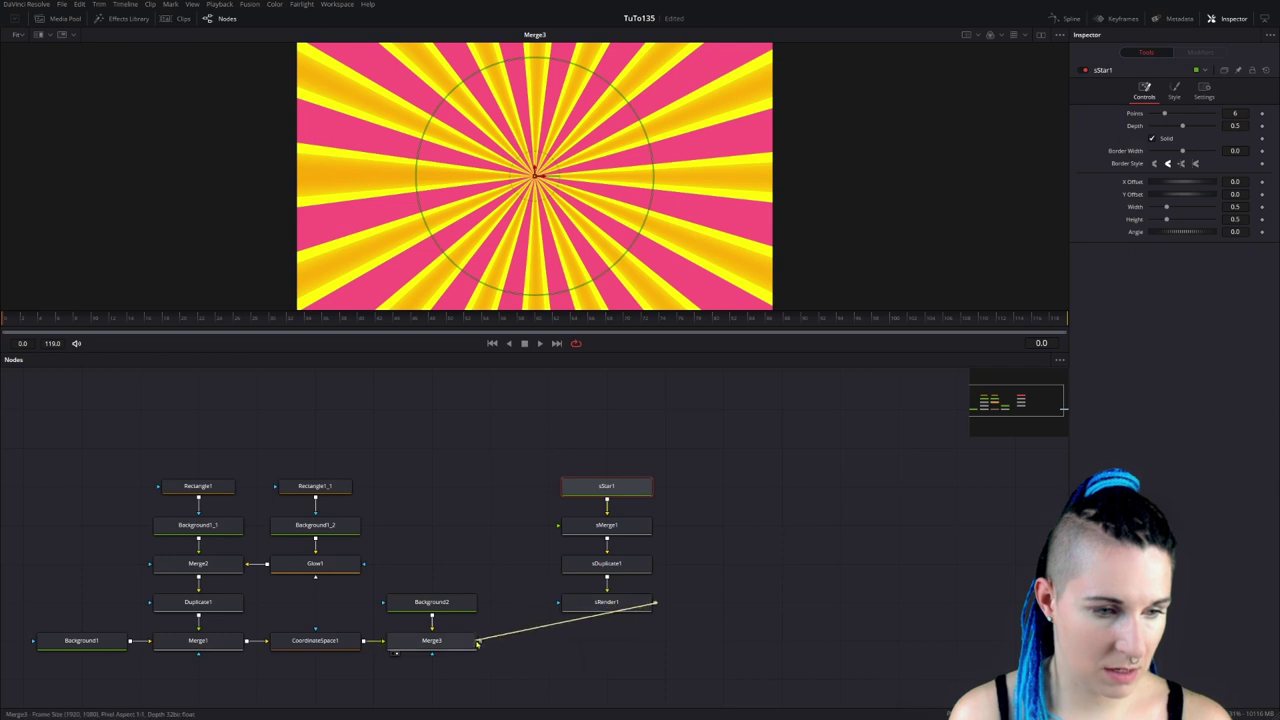
# View Merge4 and link sStar1's Height to its Width, making a small star.
pyautogui.press('1')
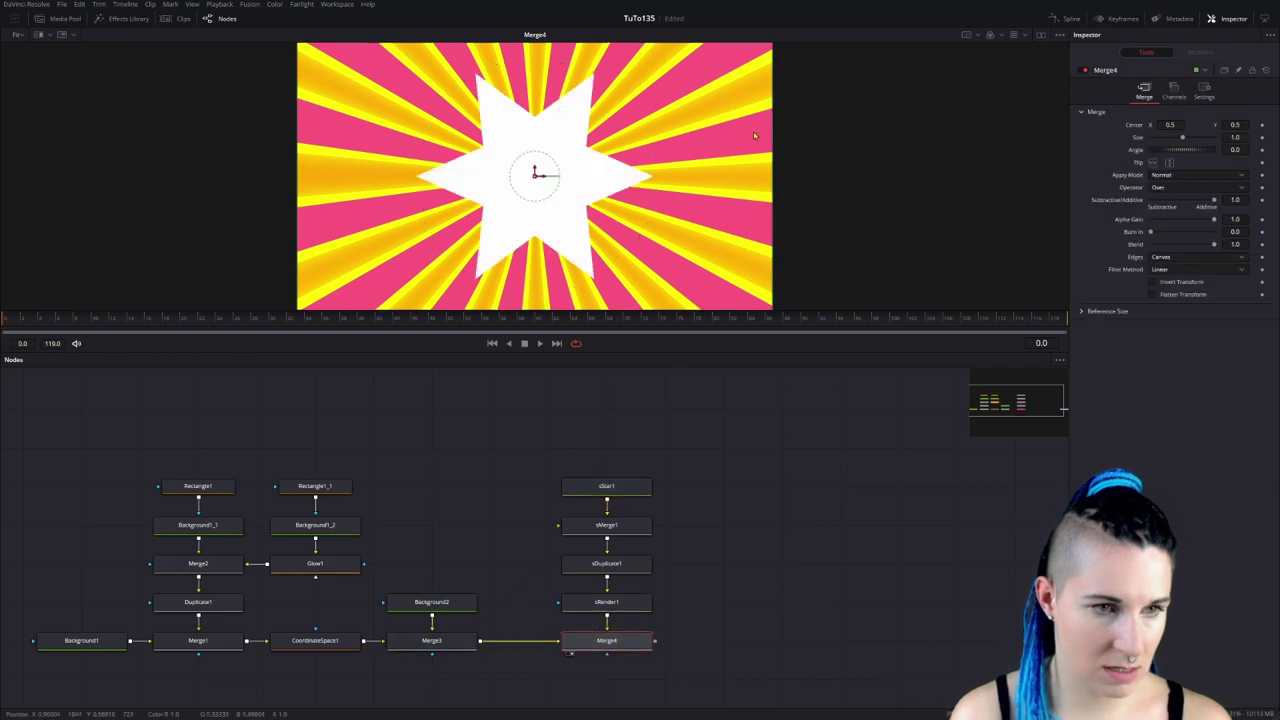
pyautogui.click(618, 490)
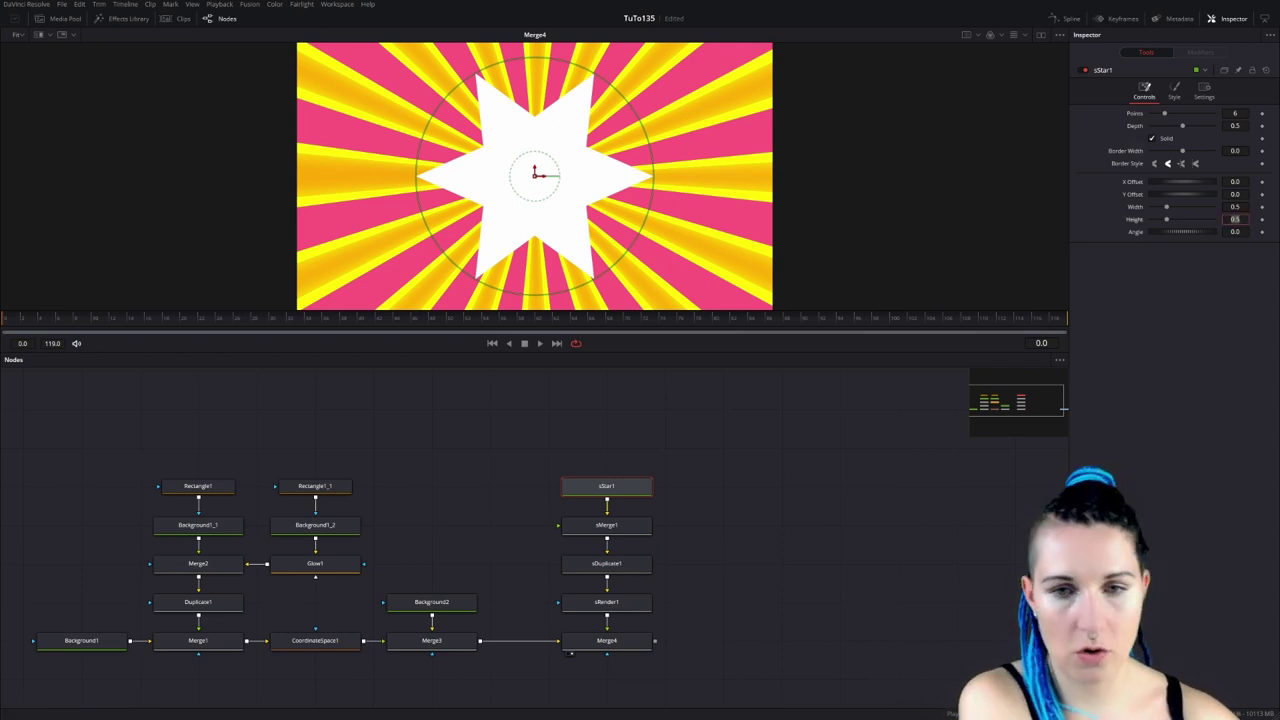
pyautogui.write('1')
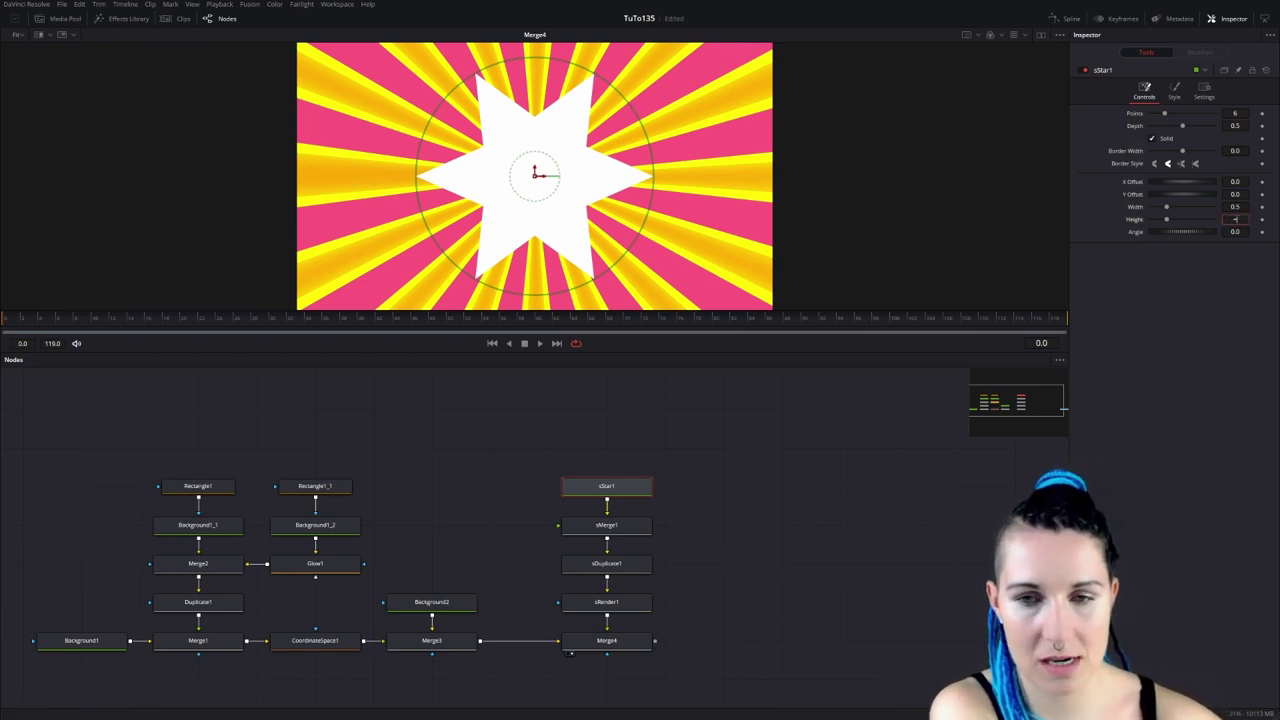
pyautogui.press('Tab')
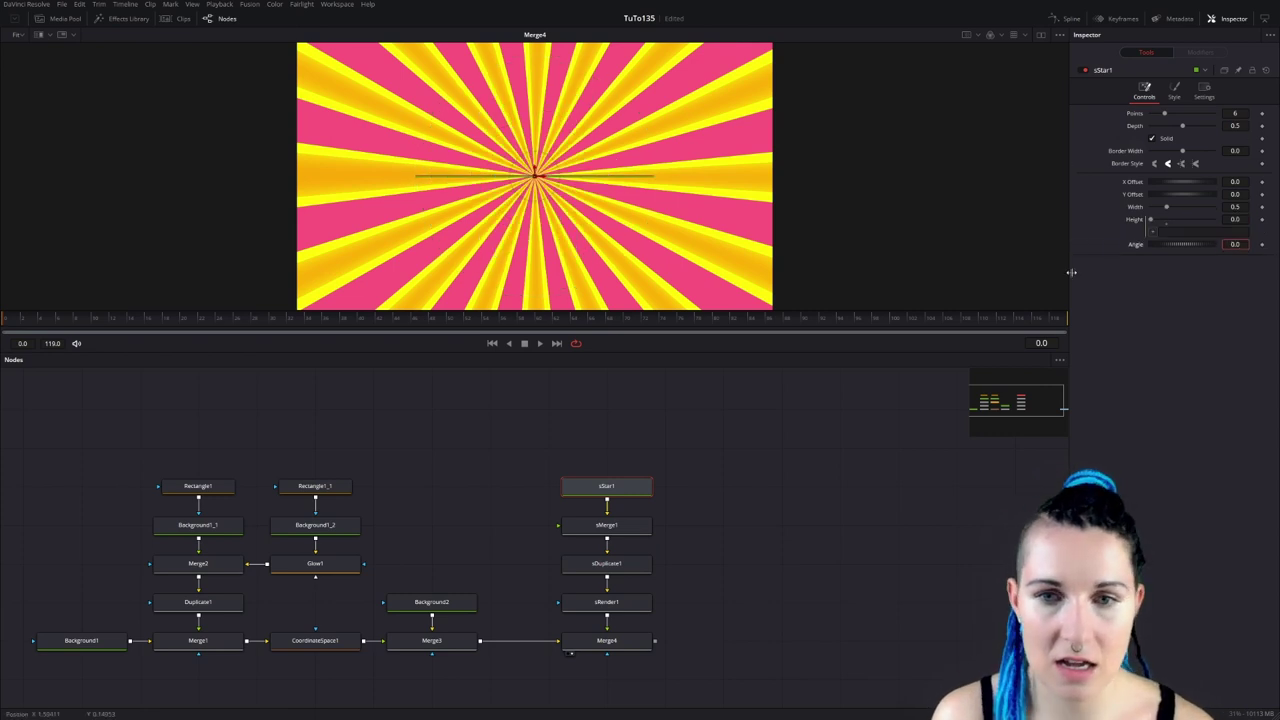
pyautogui.moveTo(1152, 231)
pyautogui.mouseDown()
pyautogui.moveTo(1131, 207)
pyautogui.moveTo(1151, 206)
pyautogui.mouseUp()
pyautogui.scroll(2, 720, 209)
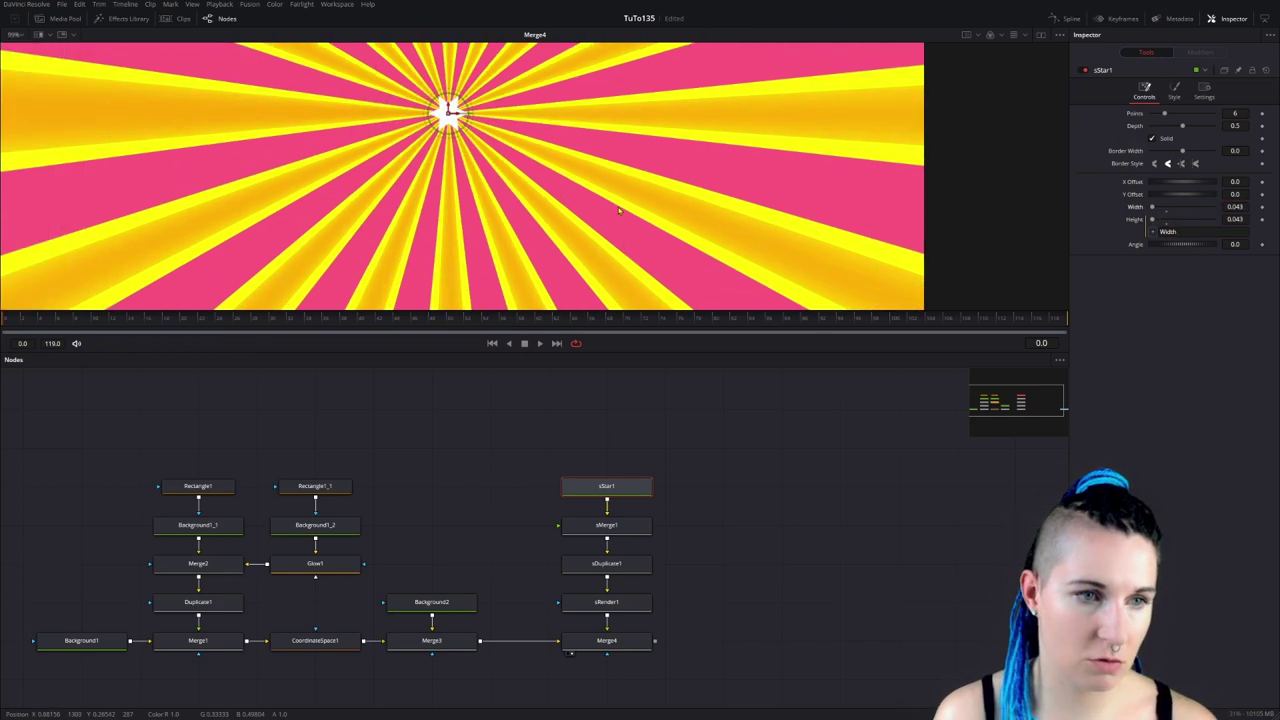
pyautogui.scroll(2, 720, 209)
pyautogui.scroll(2, 720, 209)
pyautogui.moveTo(720, 209); pyautogui.dragTo(726, 310)
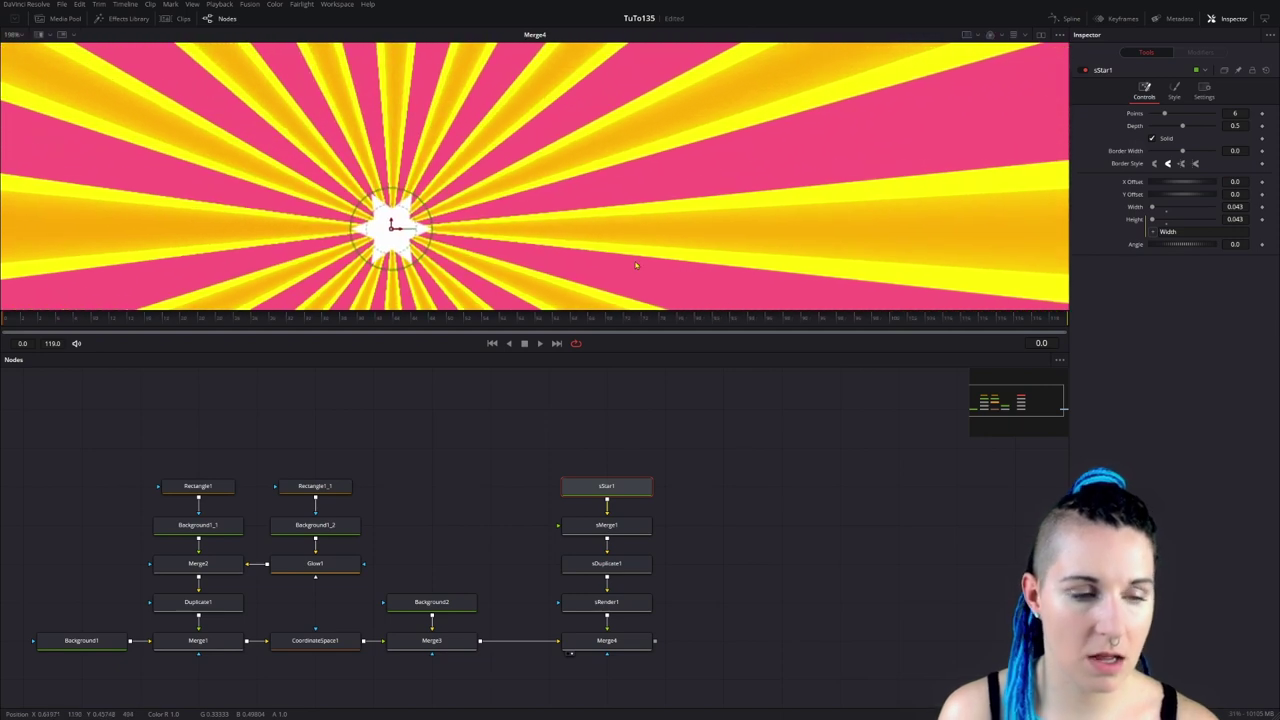
# Colour the star pure yellow and copy the sStar1 node.
pyautogui.click(1178, 88)
pyautogui.click(1187, 115)
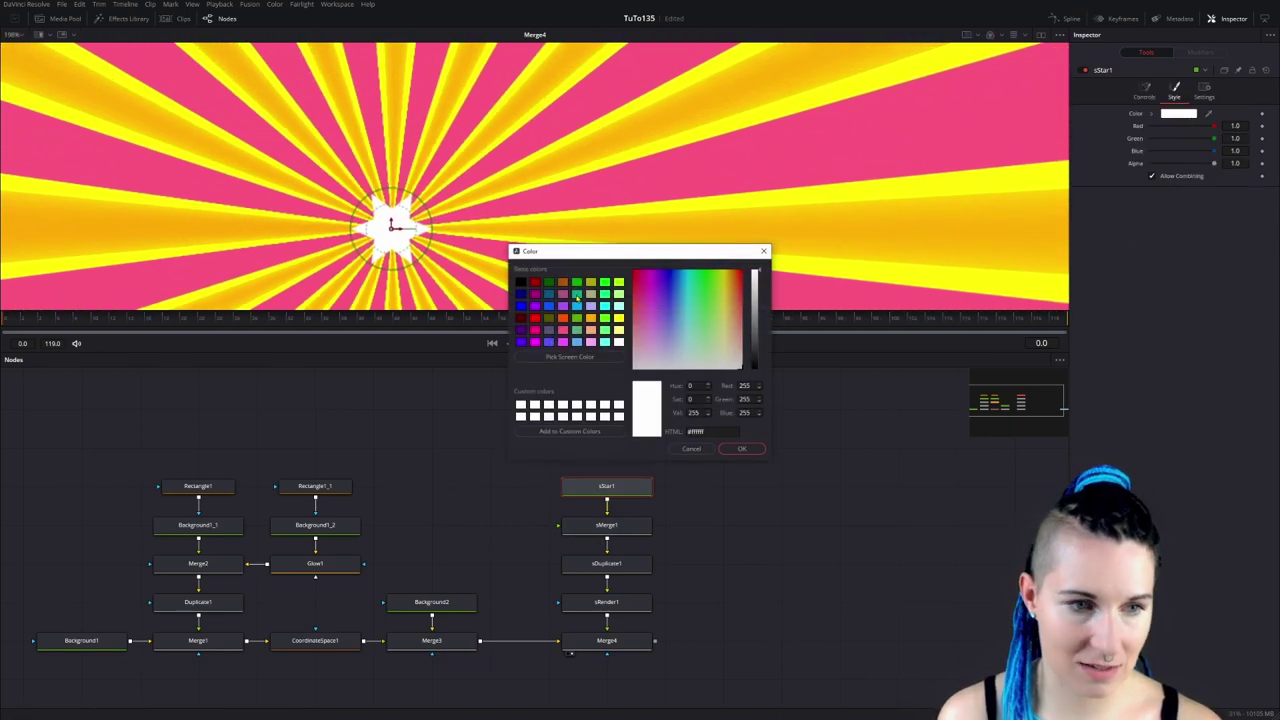
pyautogui.click(621, 328)
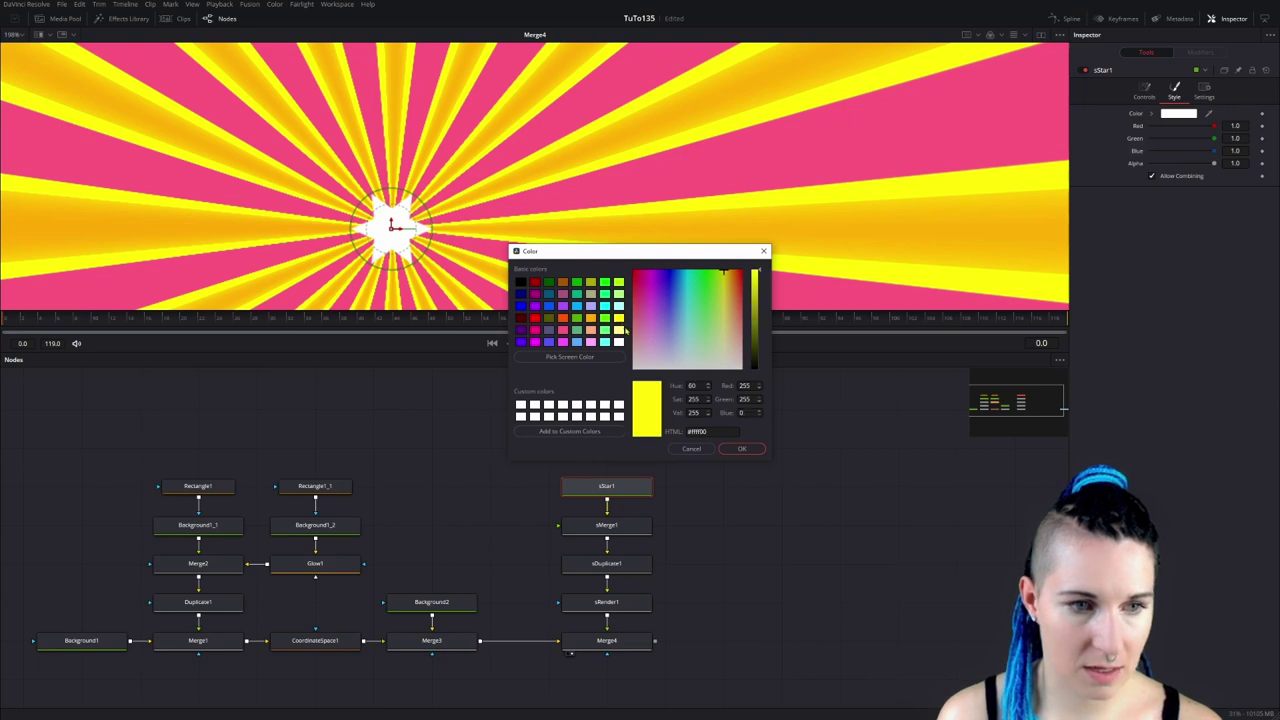
pyautogui.click(741, 448)
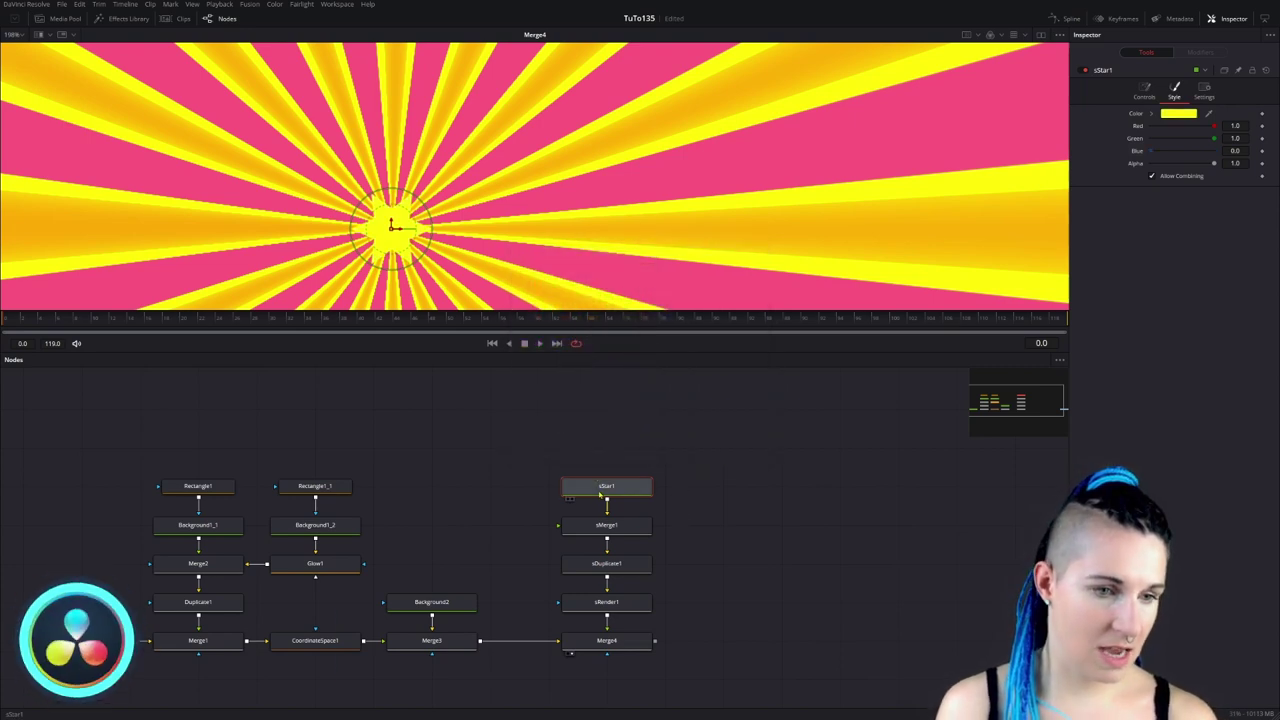
pyautogui.hotkey('ctrl', 'c')
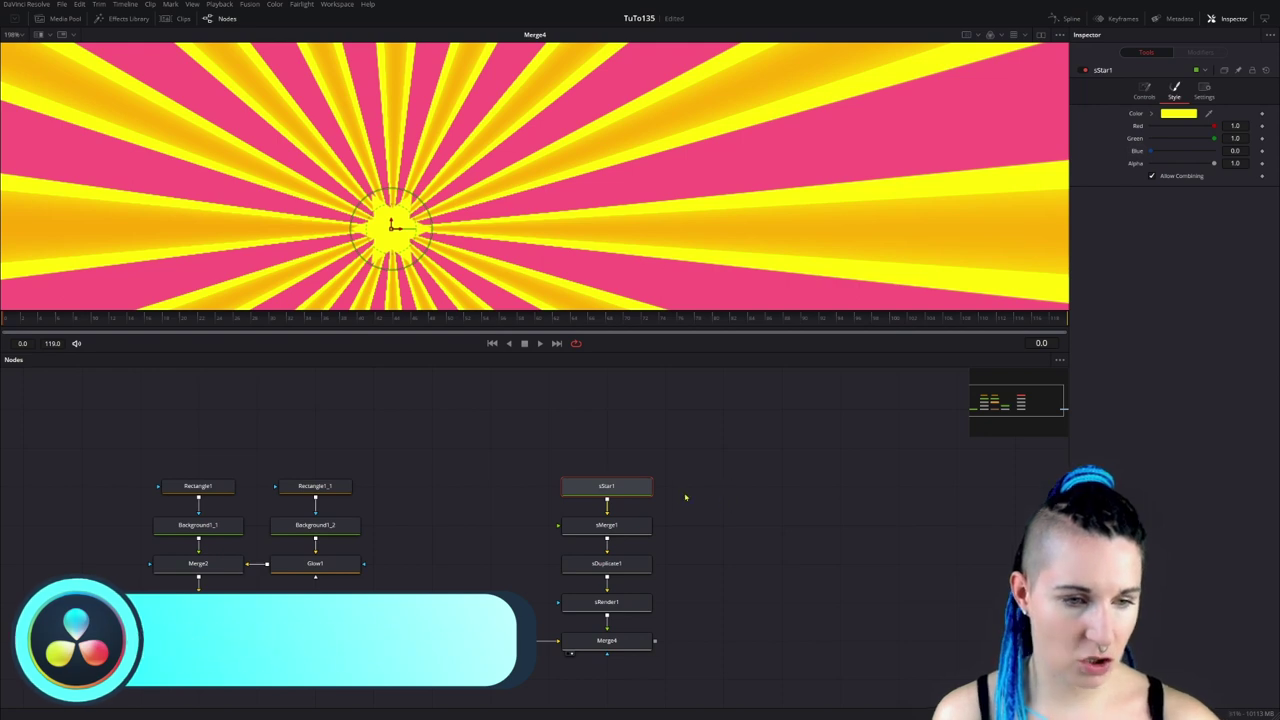
pyautogui.click(710, 501)
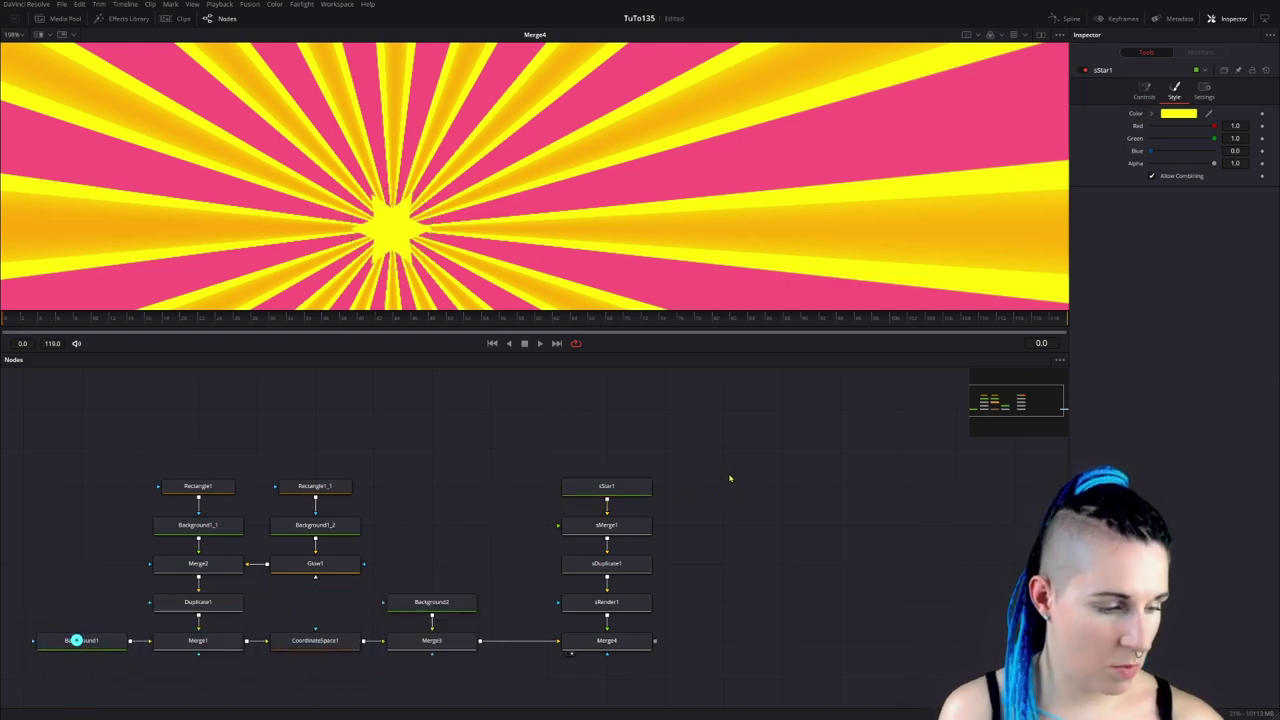
# Paste a linked sStar1 instance into sMerge1 with swapped inputs and shrink it to 0.035.
pyautogui.hotkey('ctrl', 'shift', 'v')
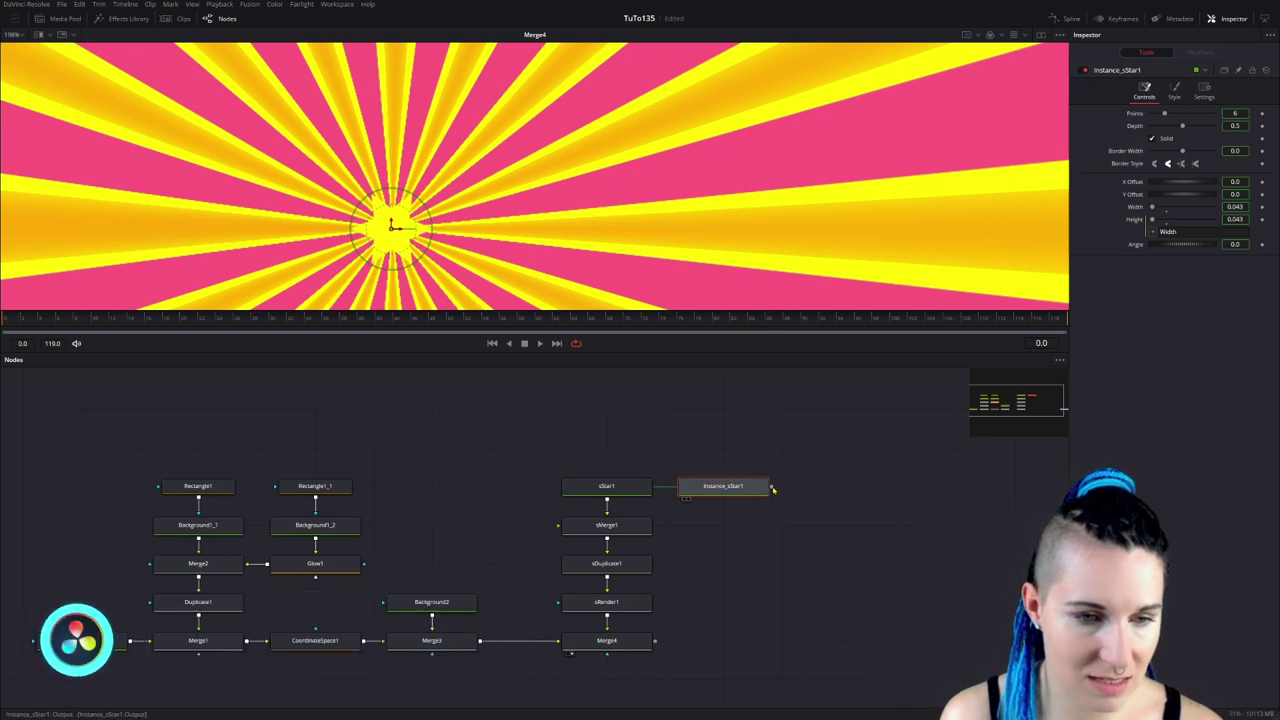
pyautogui.moveTo(771, 486); pyautogui.dragTo(590, 531)
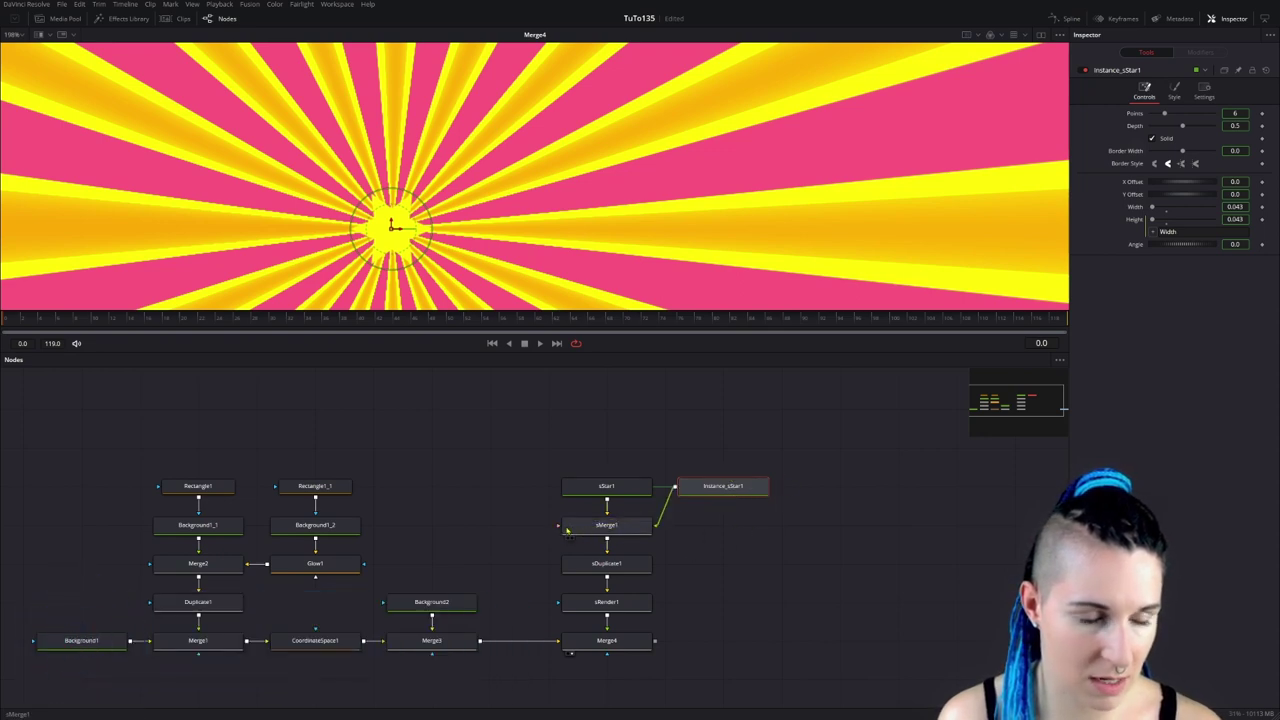
pyautogui.click(626, 531)
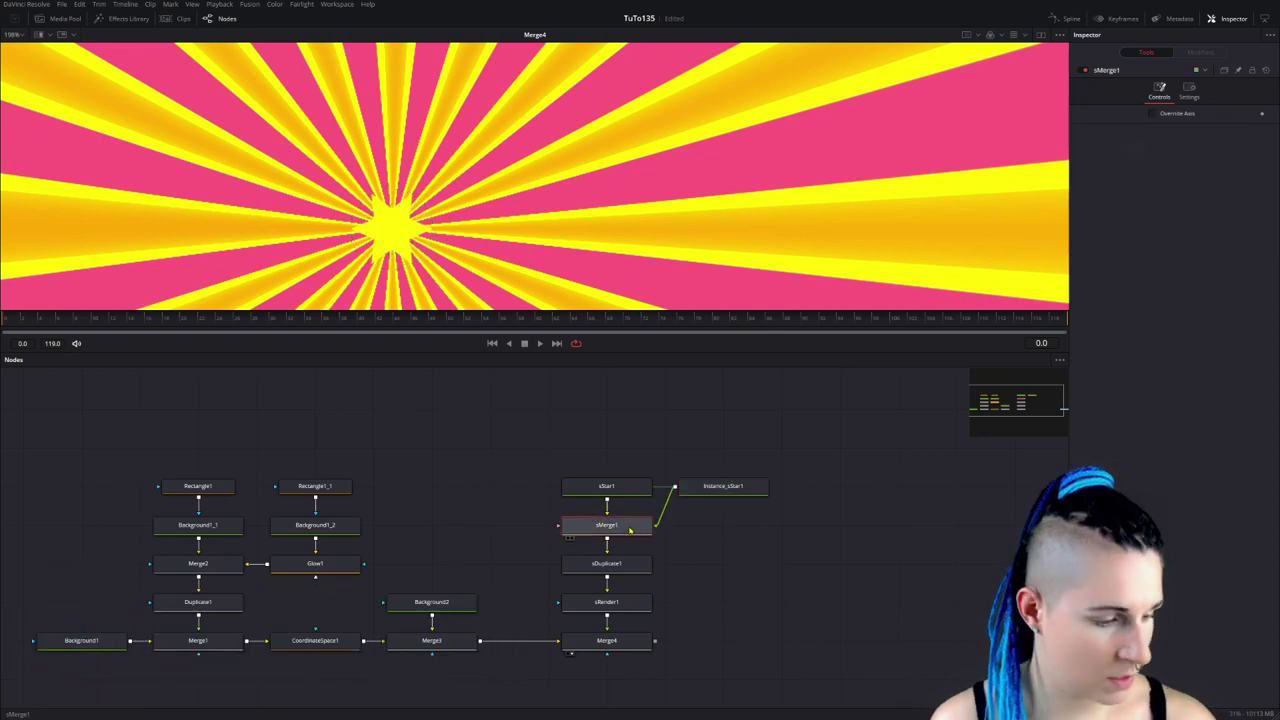
pyautogui.hotkey('ctrl', 't')
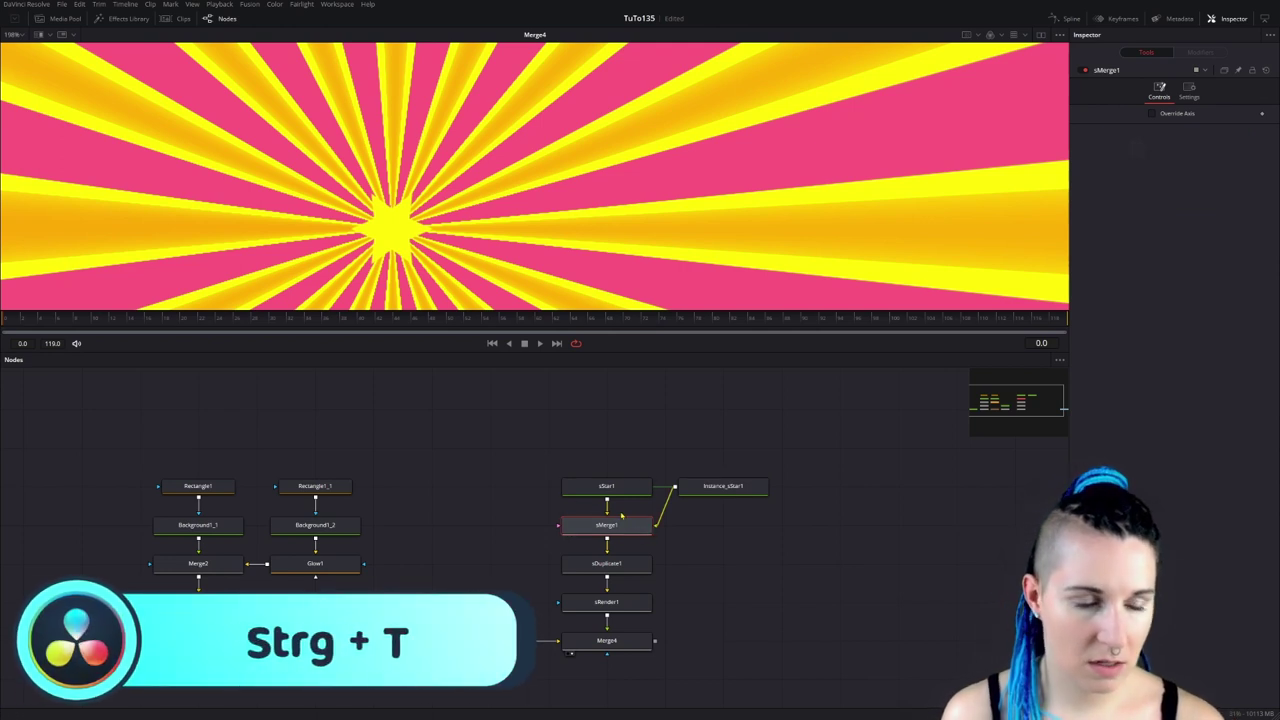
pyautogui.click(717, 487)
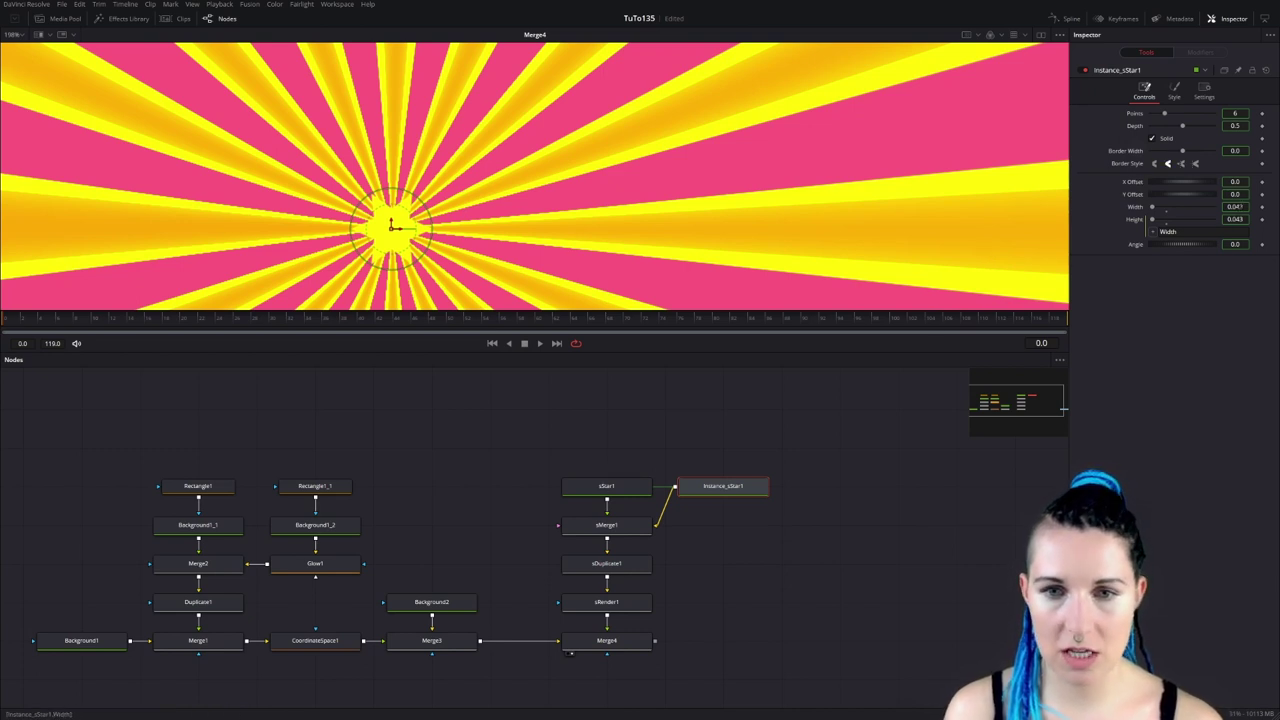
pyautogui.moveTo(1165, 211); pyautogui.dragTo(1162, 211)
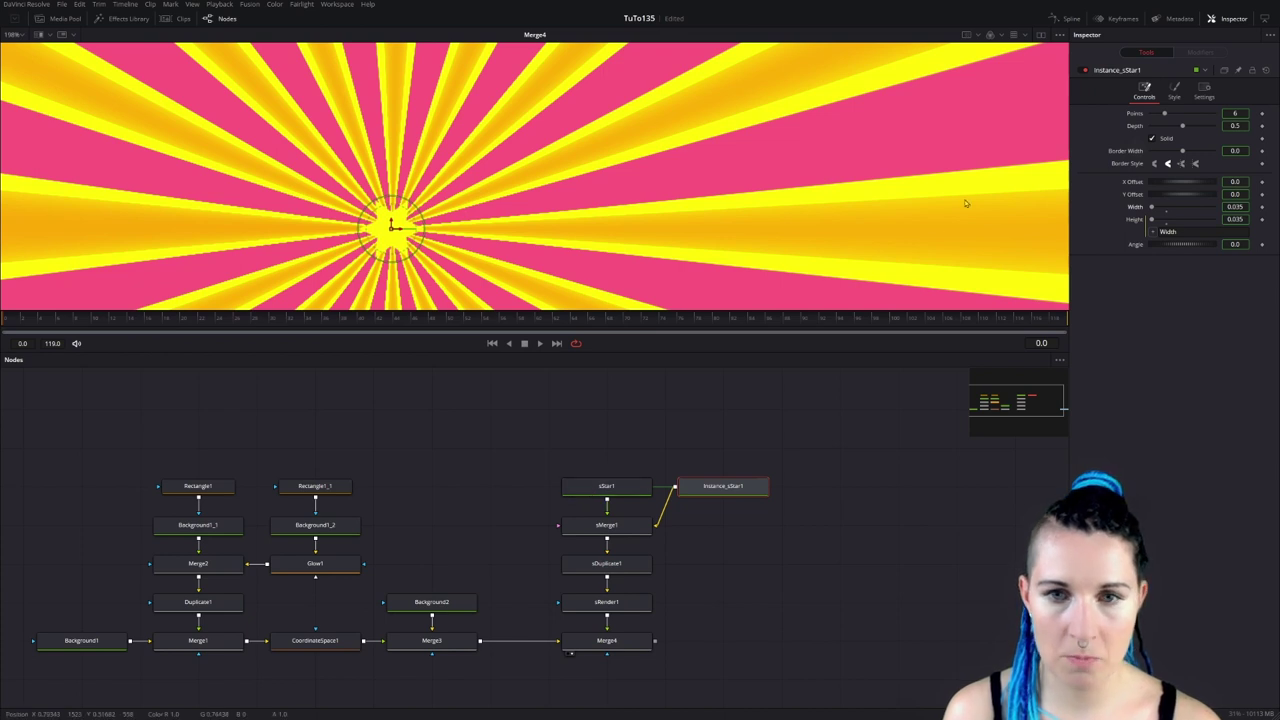
# Unlink the instance's border width and red, green and blue colour values from the original star.
pyautogui.rightClick(1126, 151)
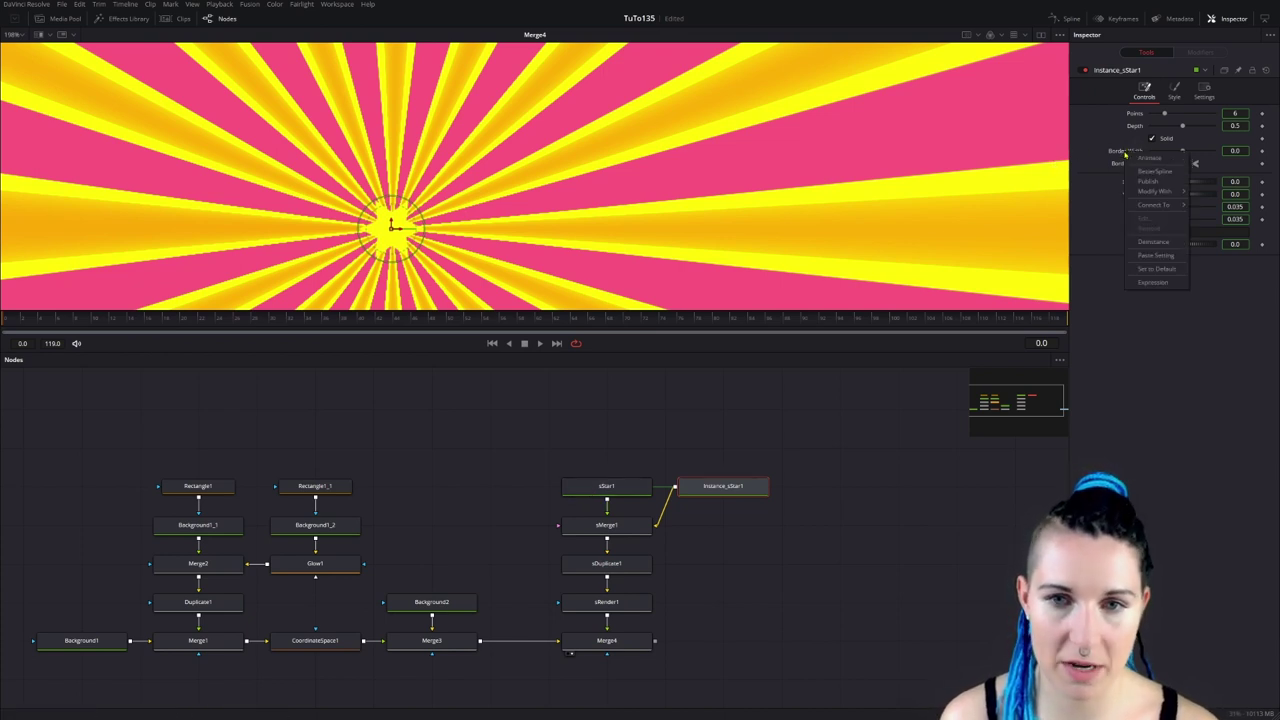
pyautogui.click(1165, 243)
pyautogui.click(1174, 88)
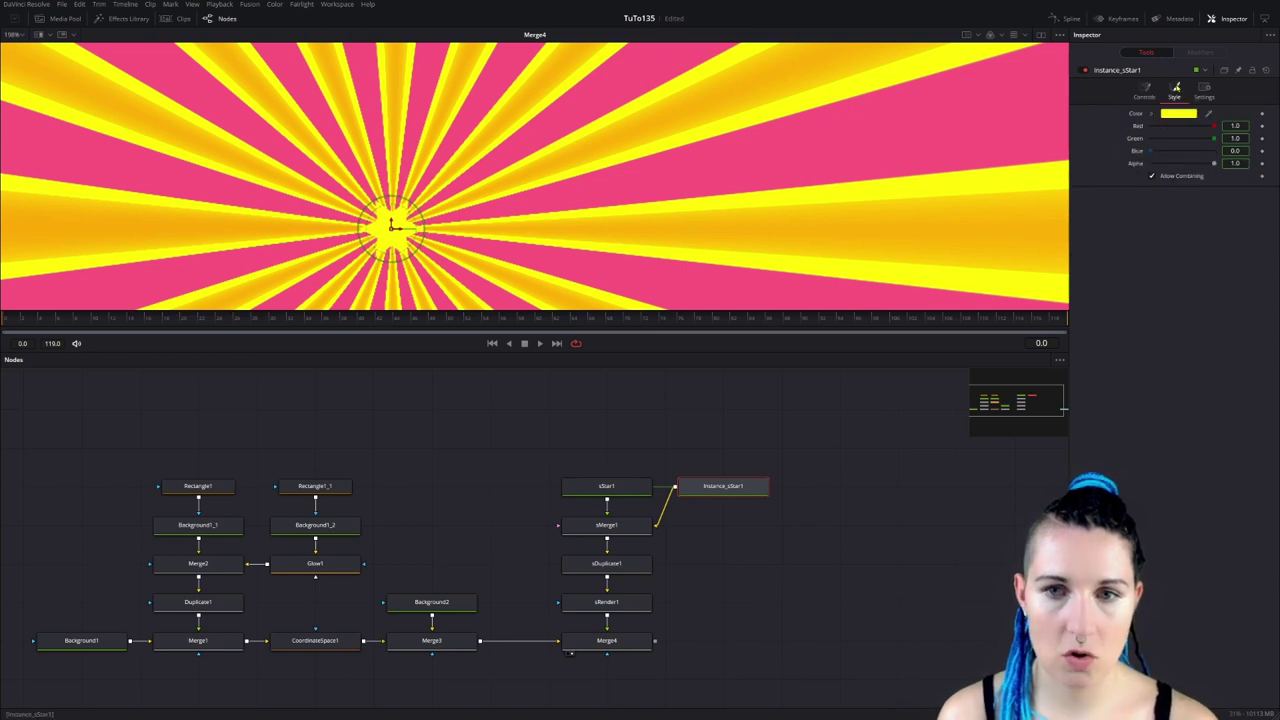
pyautogui.rightClick(1136, 128)
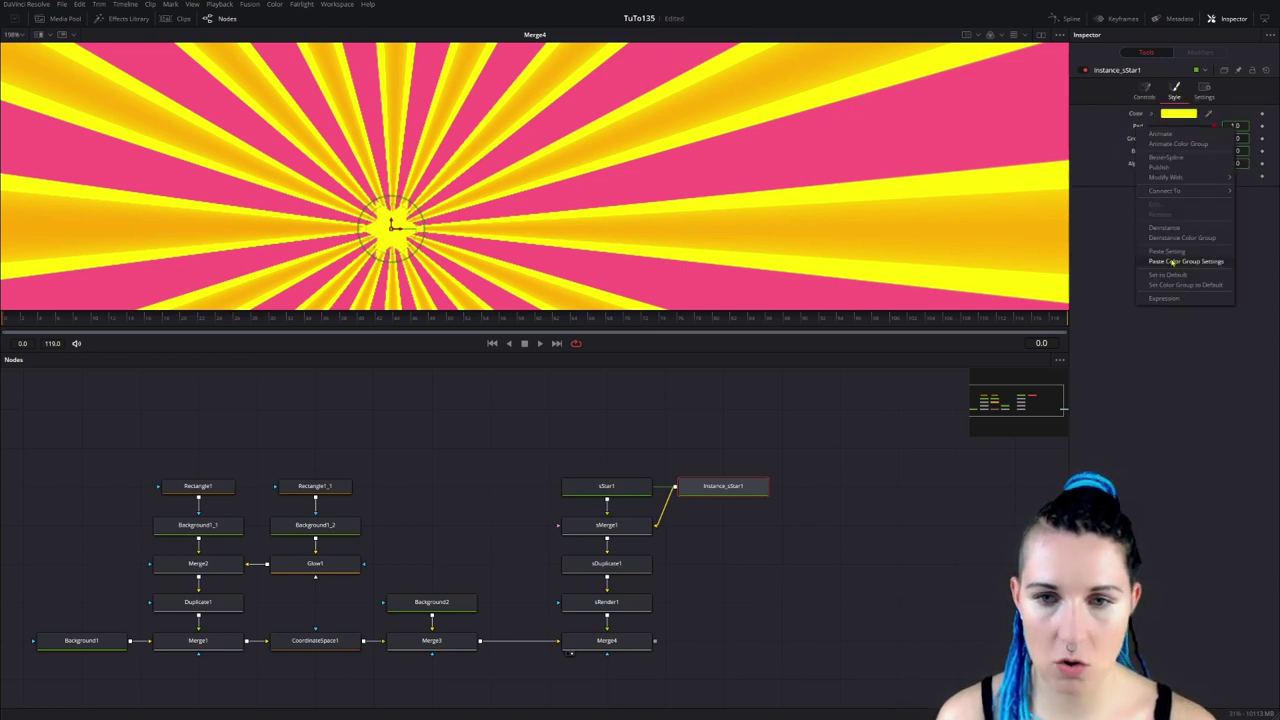
pyautogui.click(1186, 230)
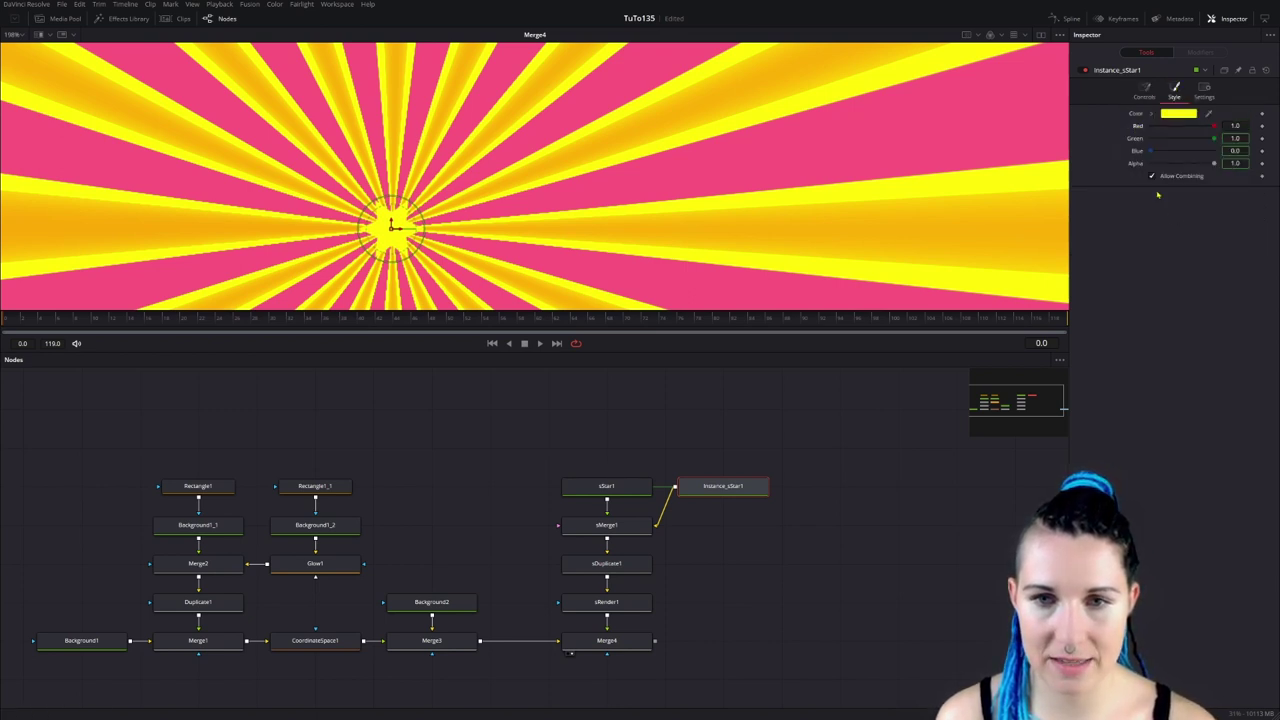
pyautogui.rightClick(1137, 140)
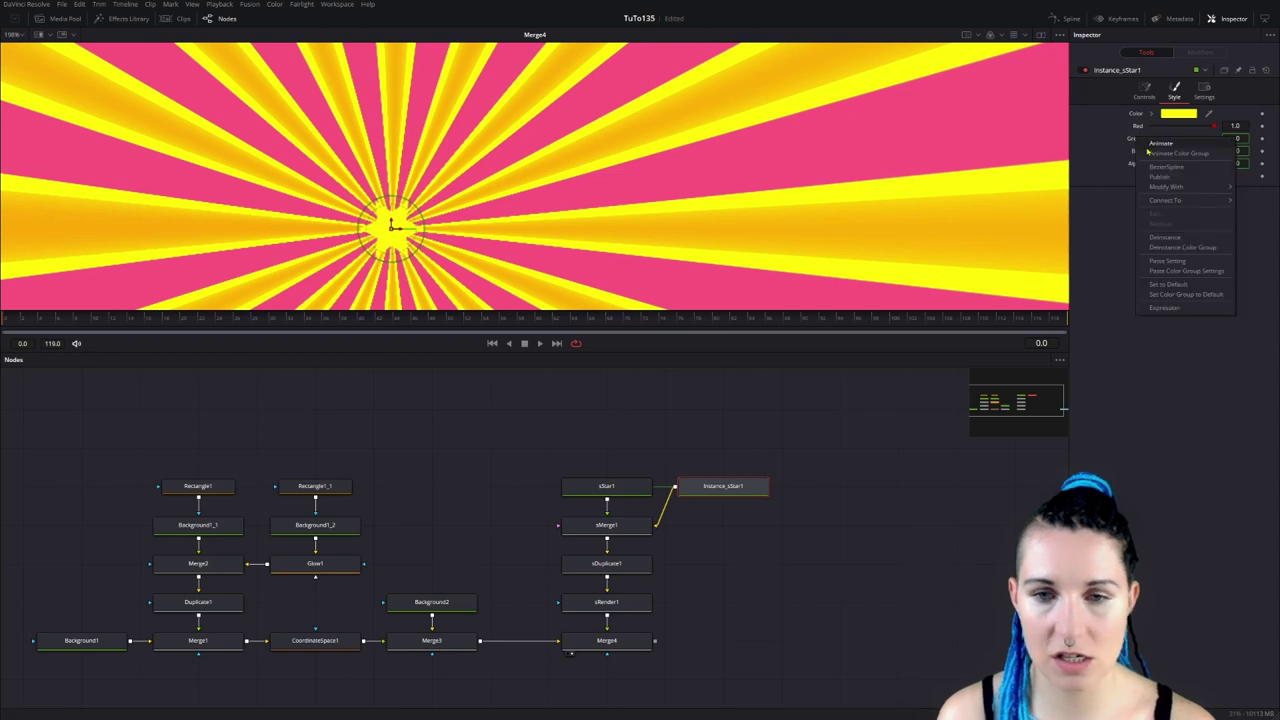
pyautogui.click(1176, 238)
pyautogui.rightClick(1141, 154)
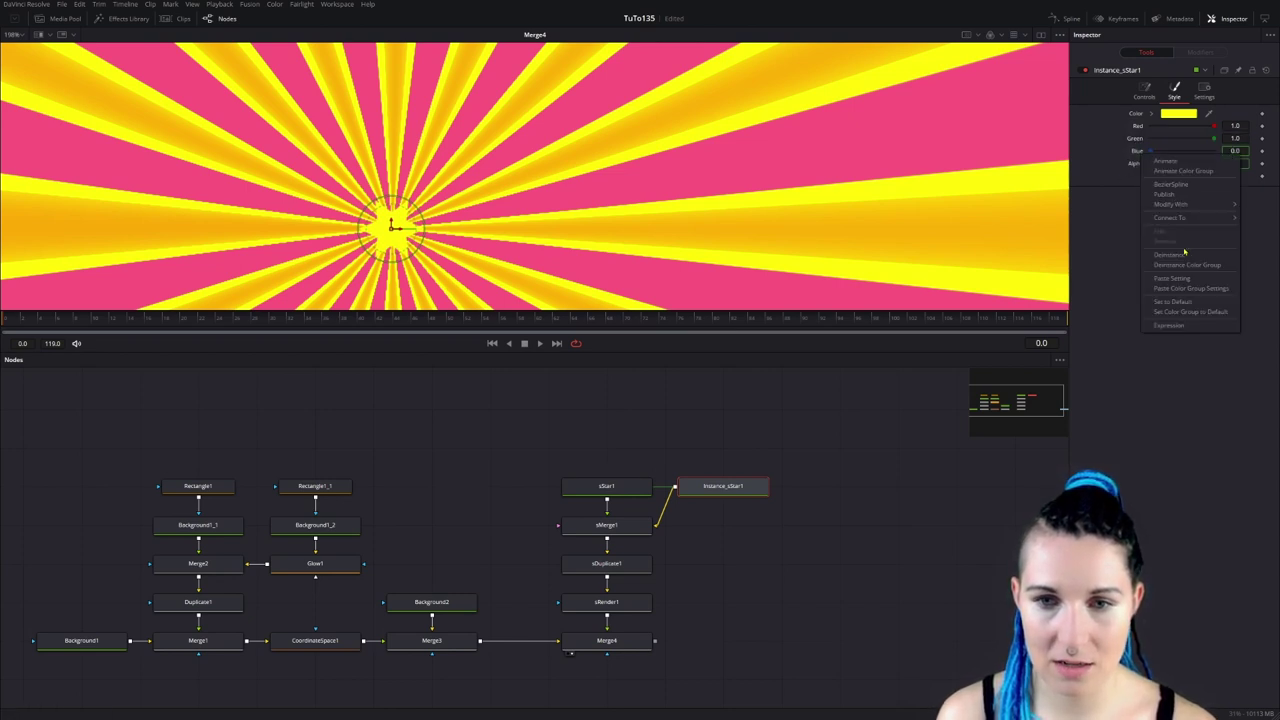
pyautogui.click(1171, 257)
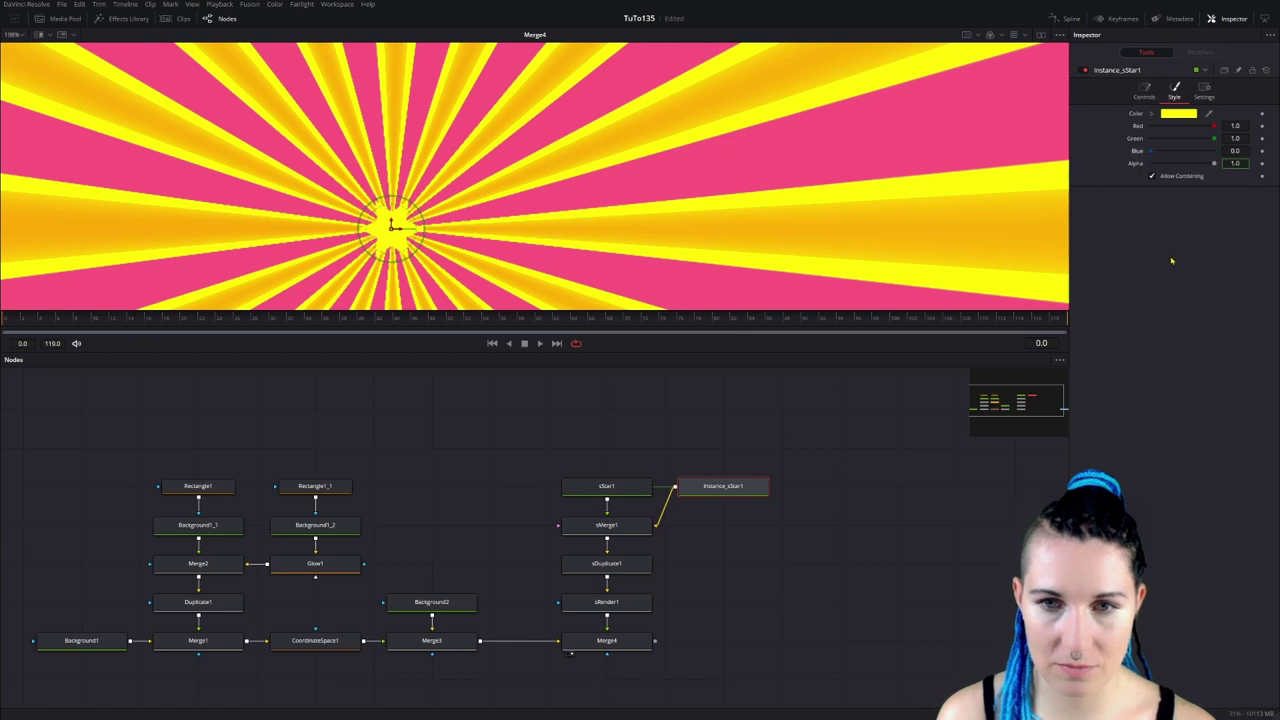
# Make the instance black with a 0.0025 border width, outlining the yellow star.
pyautogui.click(1186, 117)
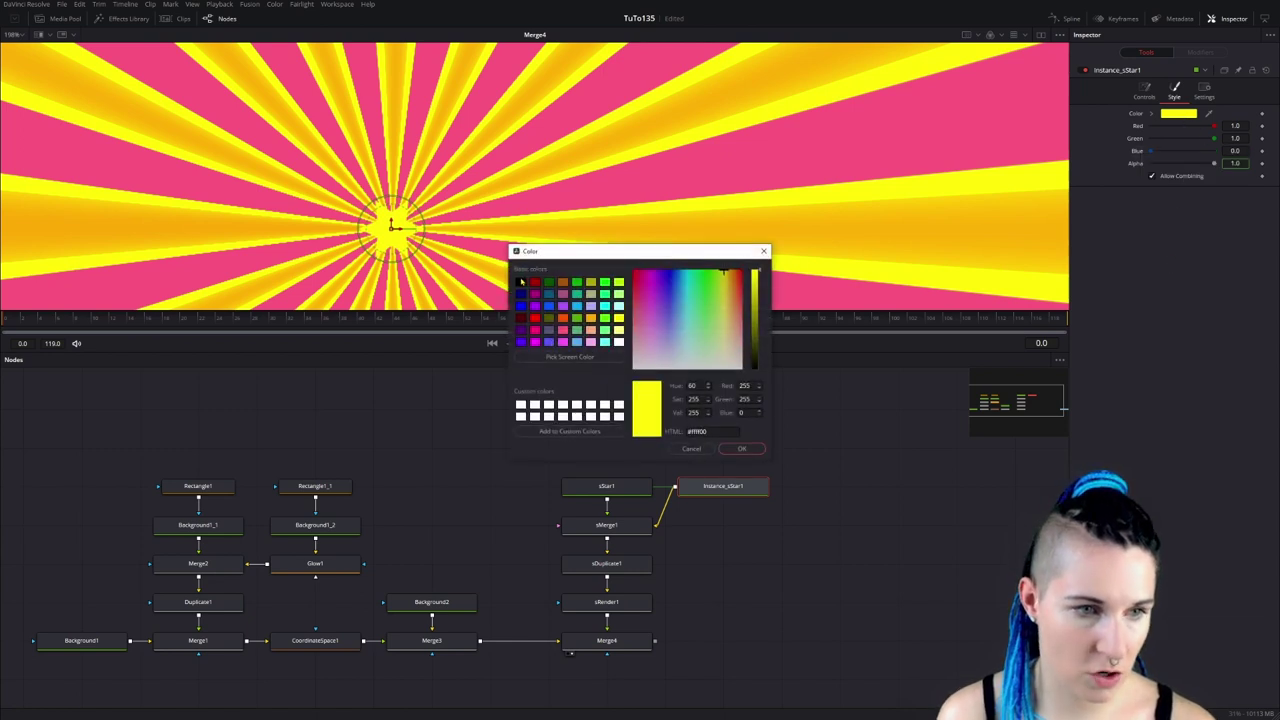
pyautogui.click(741, 449)
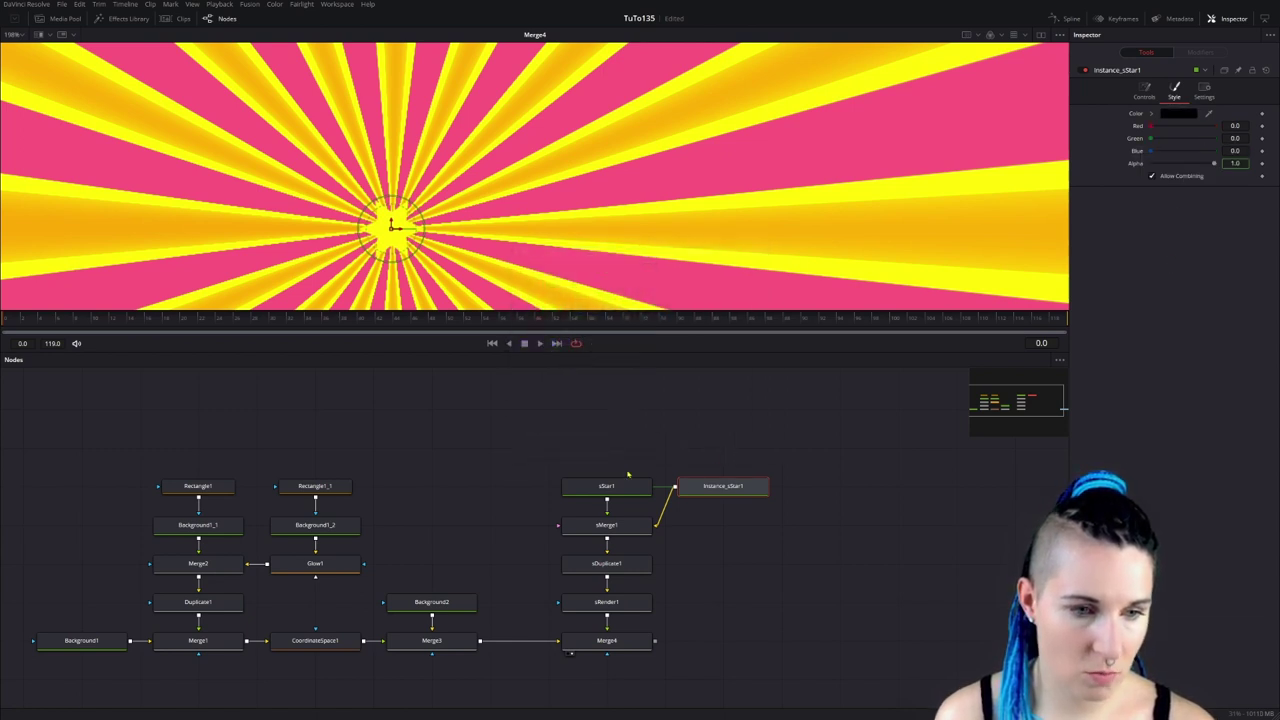
pyautogui.click(1145, 89)
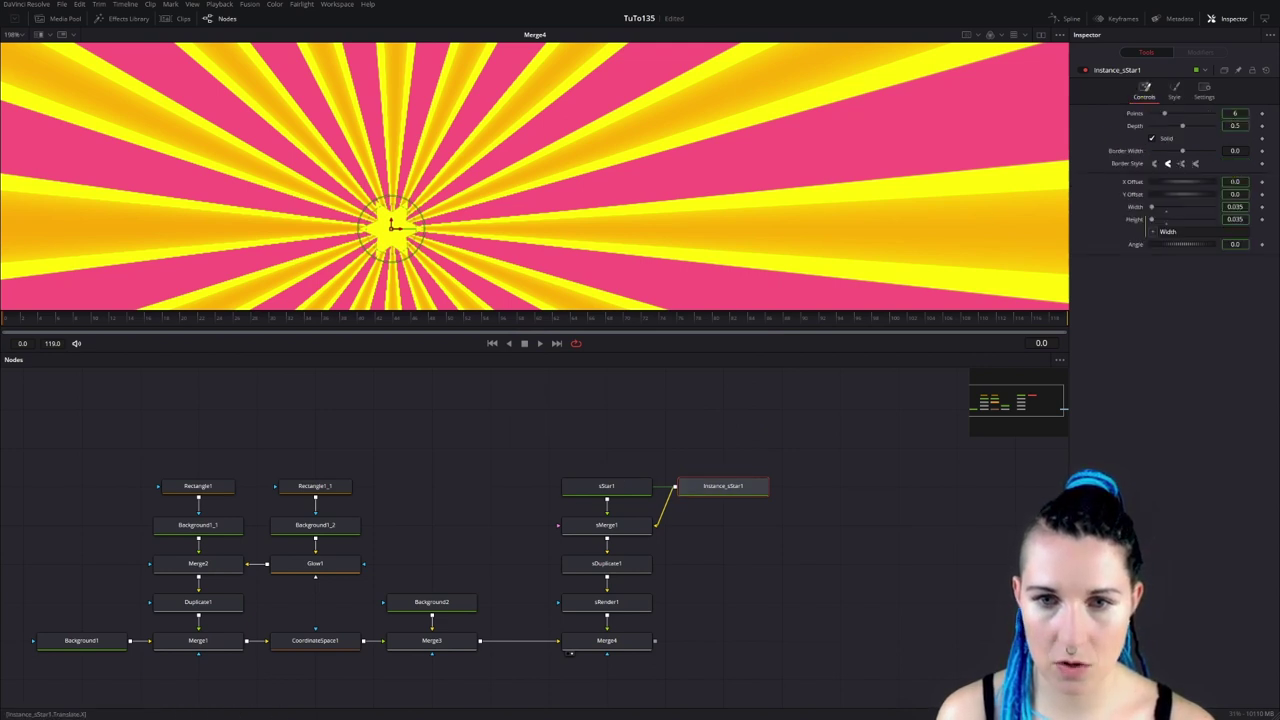
pyautogui.write('0.0025')
pyautogui.press('Return')
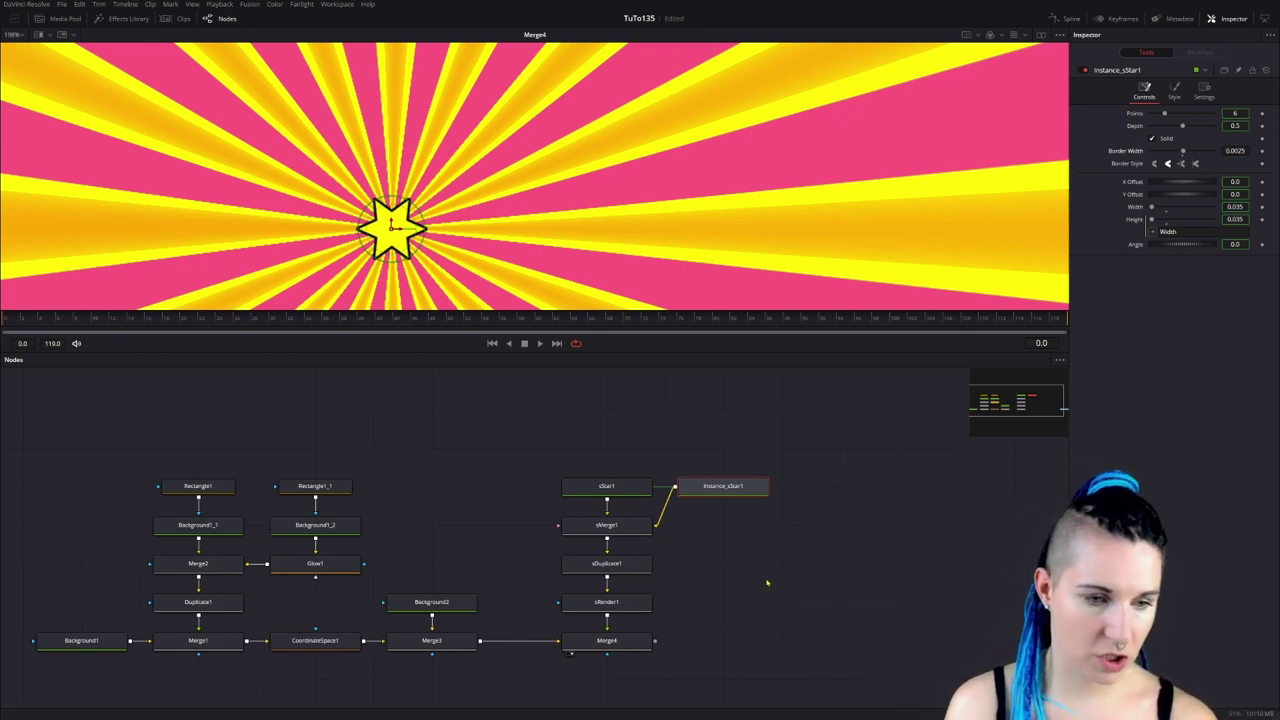
pyautogui.click(610, 488)
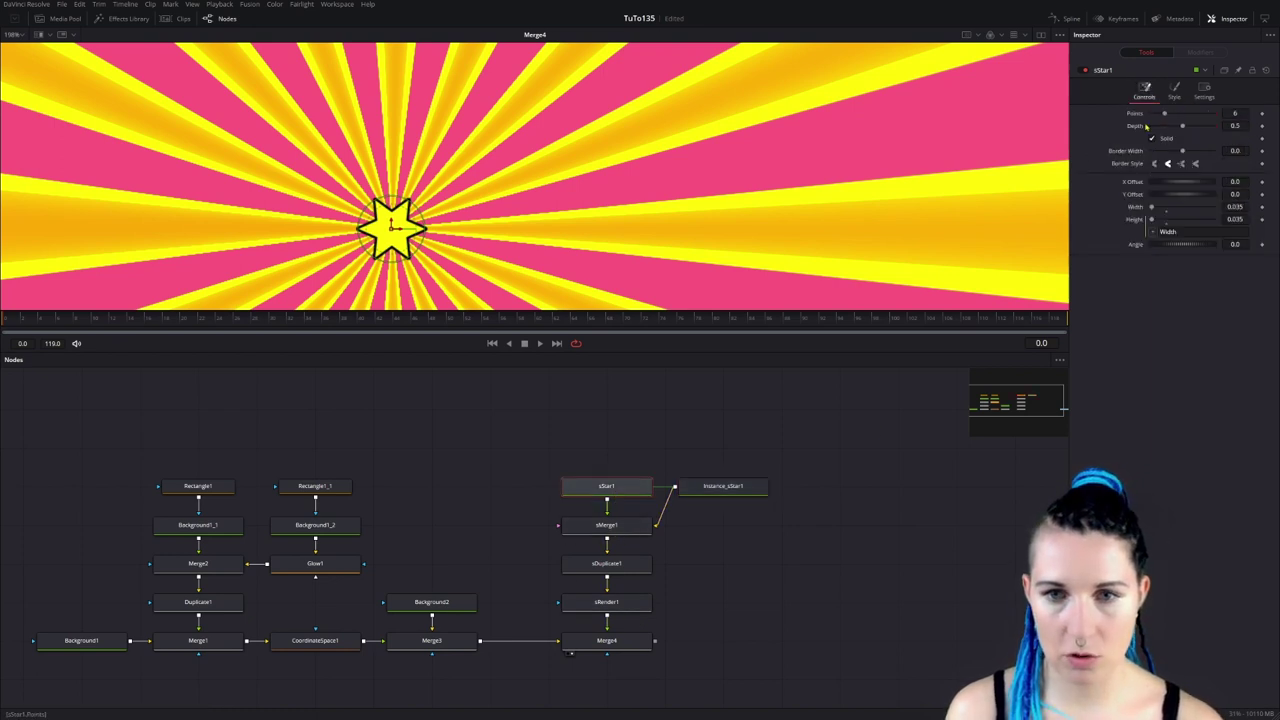
# Offset sStar1 to X -0.11, set sDuplicate1 to Absolute axis with 32.12 rotation, and save.
pyautogui.moveTo(393, 228); pyautogui.dragTo(165, 228)
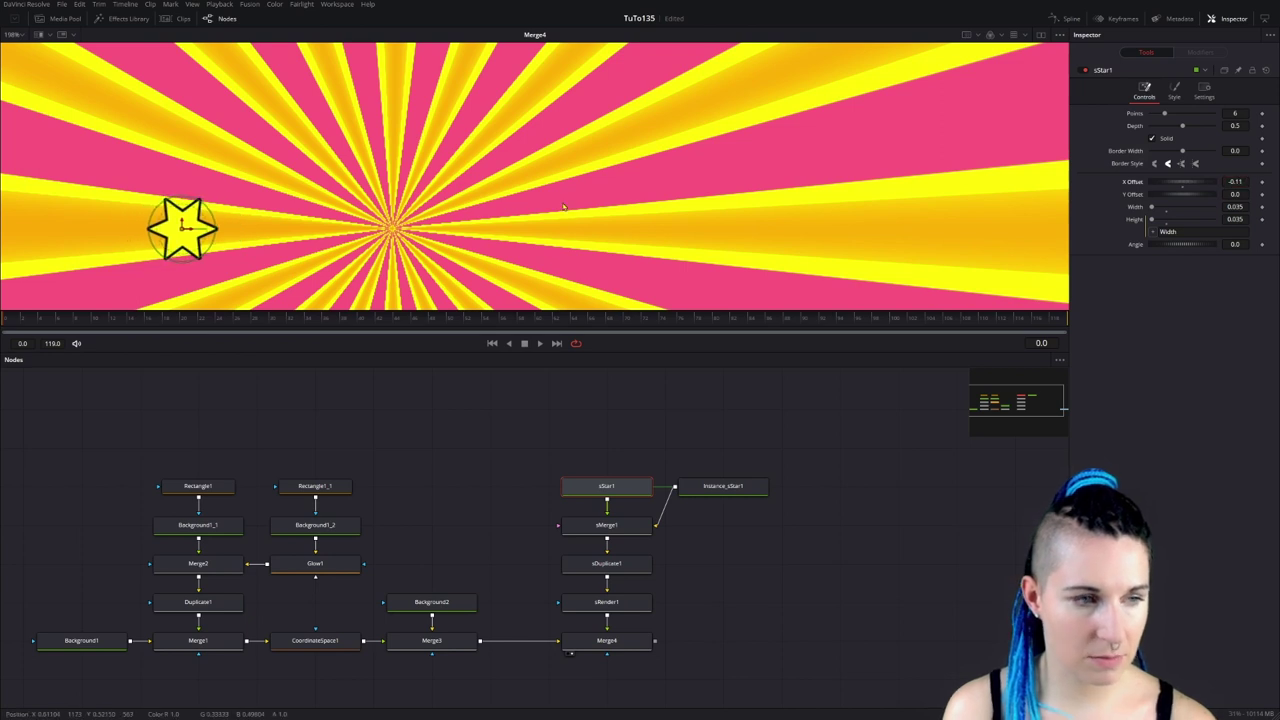
pyautogui.scroll(-4, 340, 228)
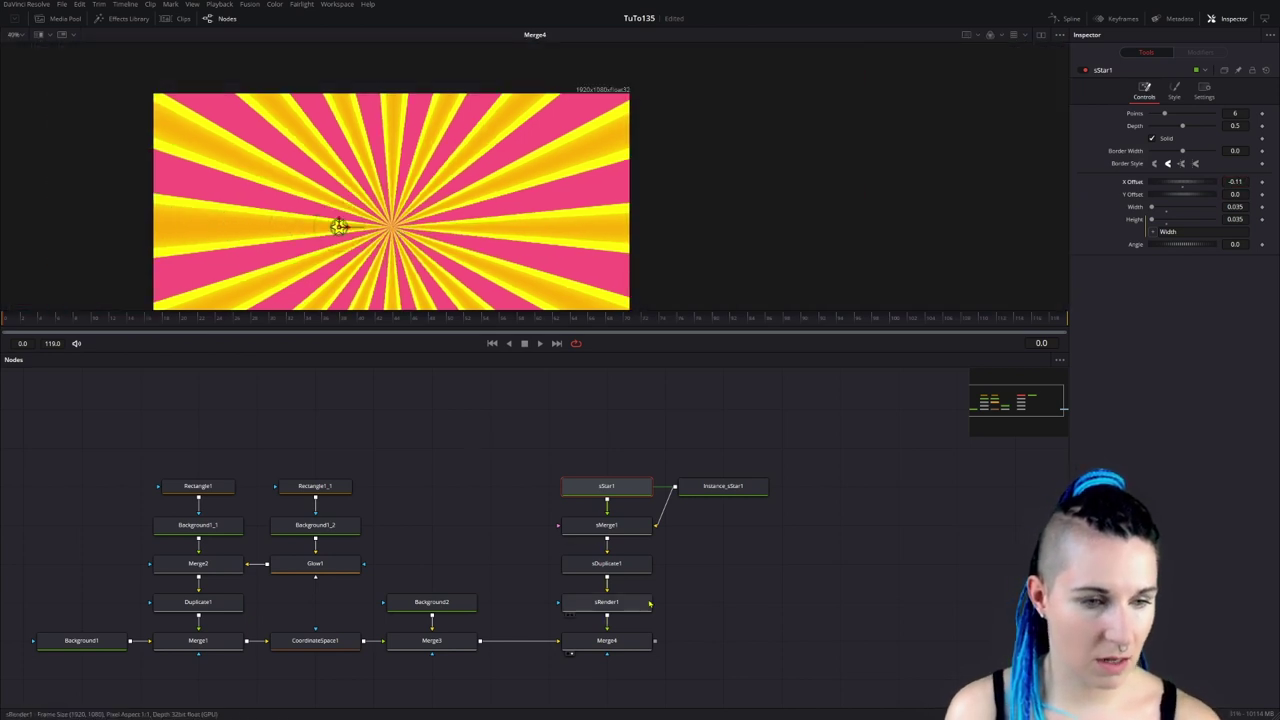
pyautogui.click(606, 564)
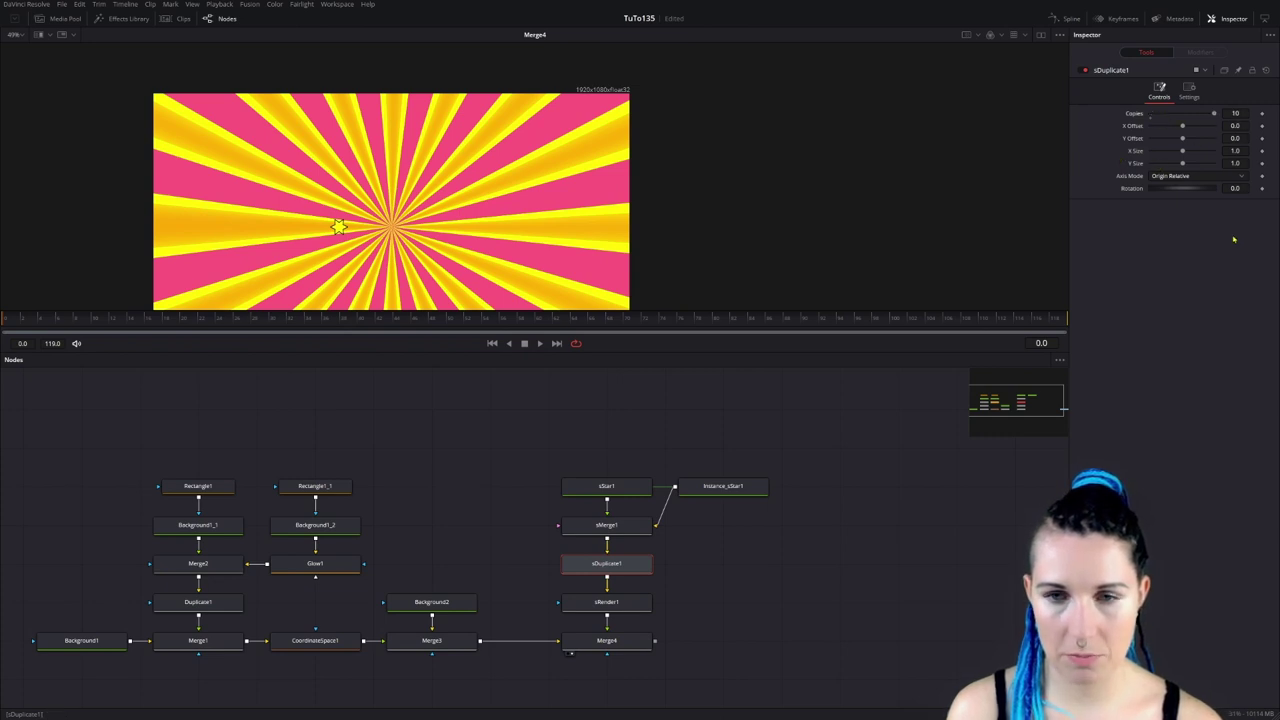
pyautogui.click(1208, 178)
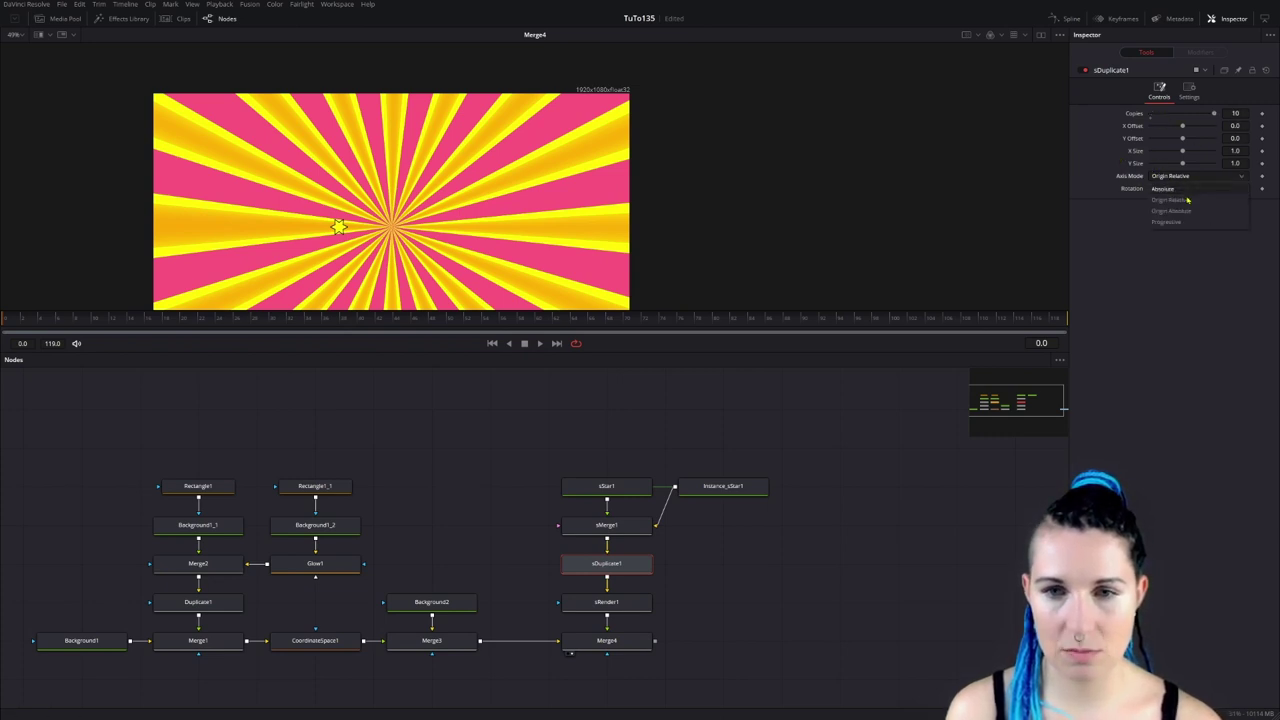
pyautogui.click(1184, 194)
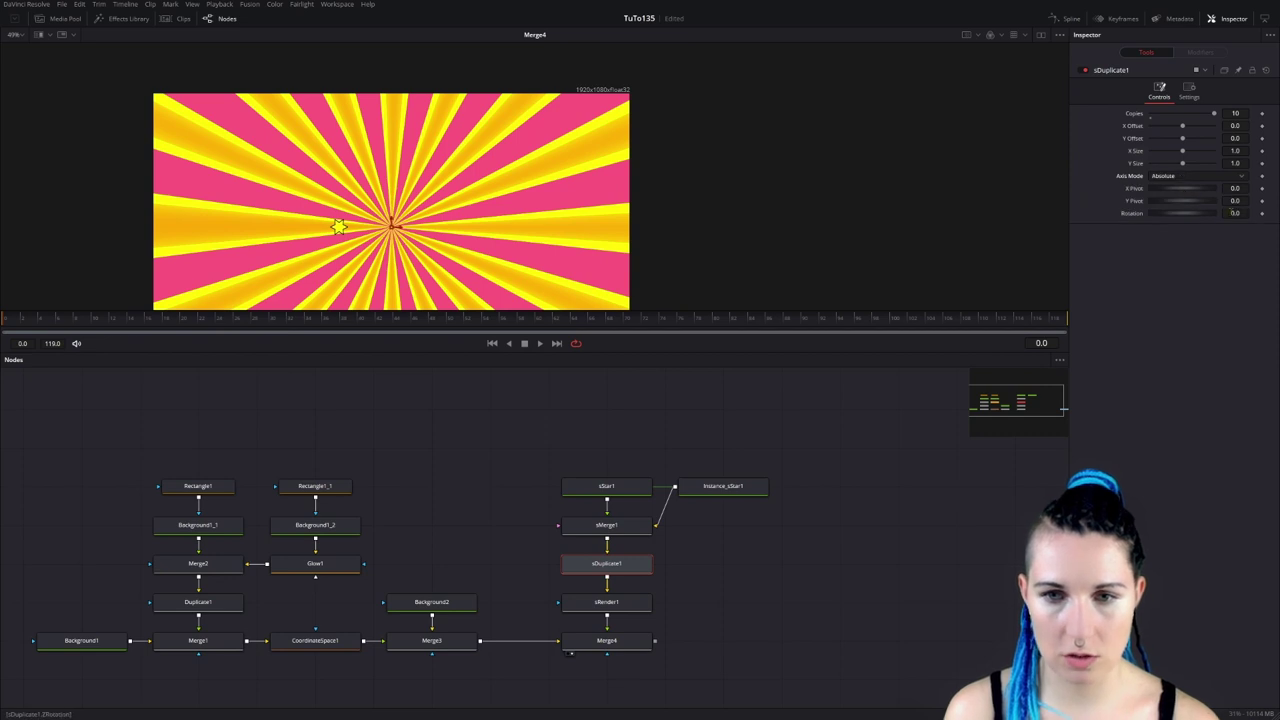
pyautogui.moveTo(1183, 213); pyautogui.dragTo(1197, 213)
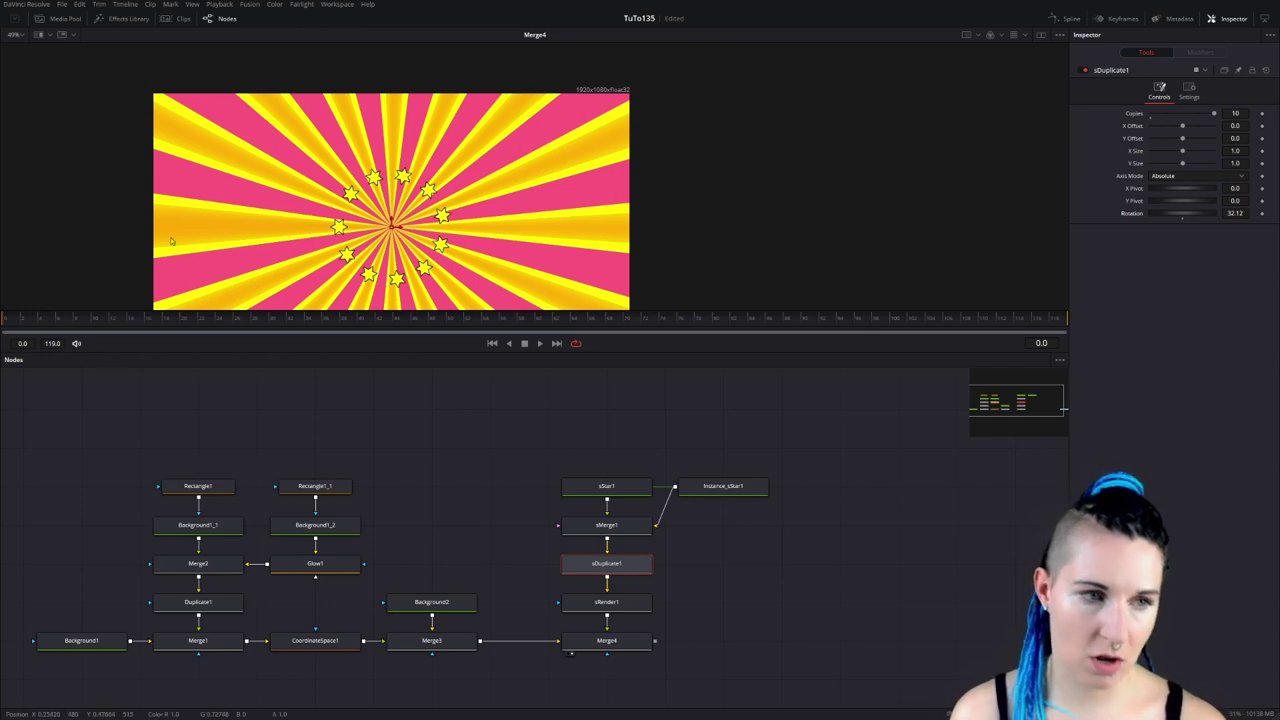
pyautogui.hotkey('ctrl', 's')
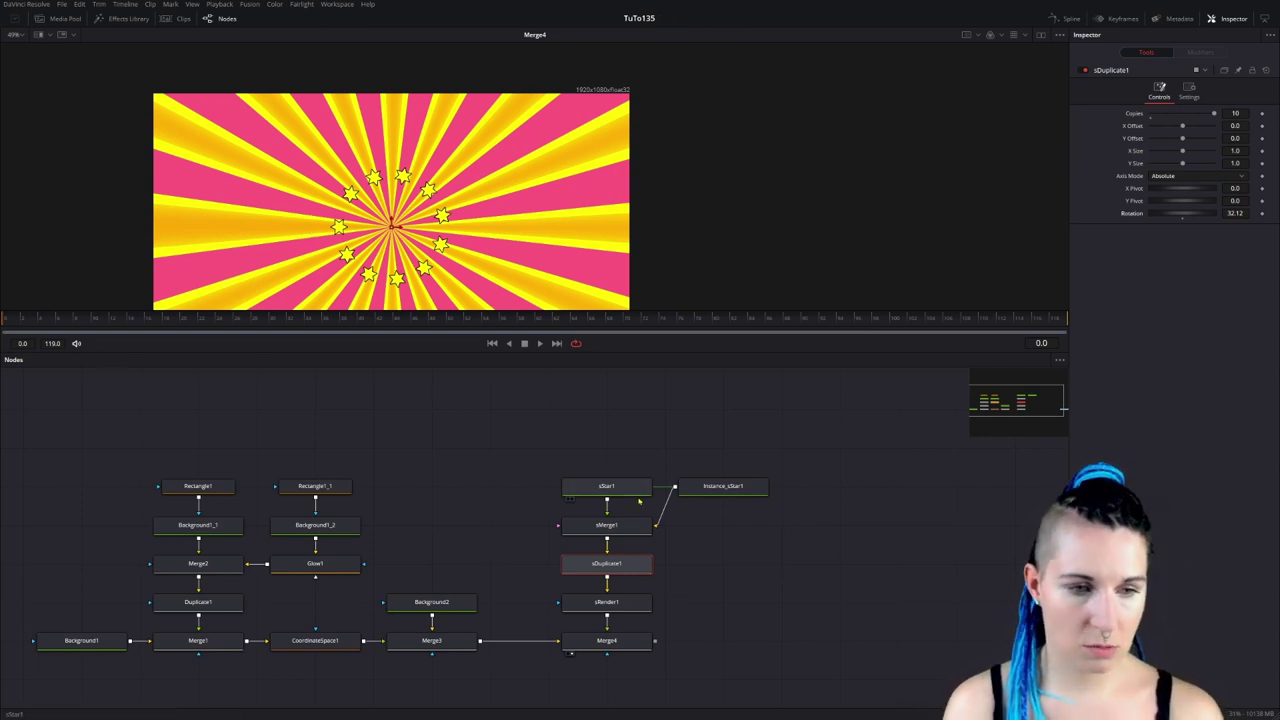
# Reset sStar1's X Offset to 0 and move MediaOut1 further right to make room.
pyautogui.click(639, 493)
pyautogui.doubleClick(1128, 182)
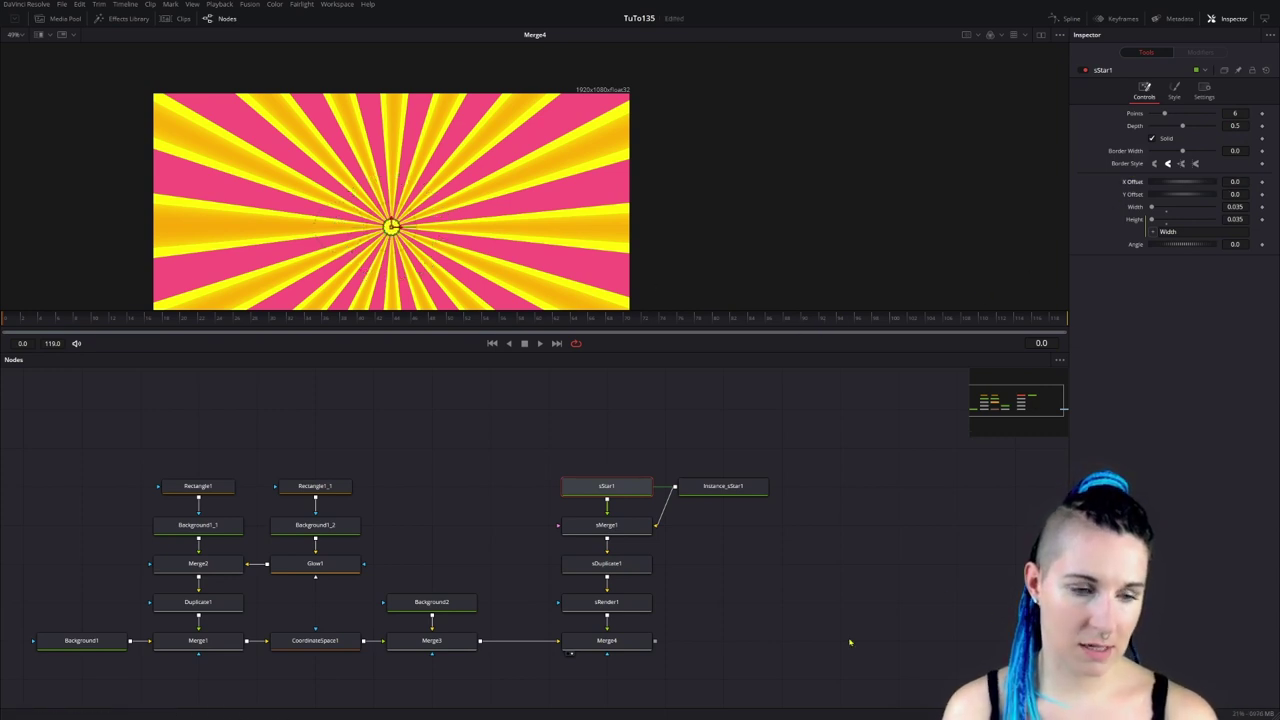
pyautogui.moveTo(892, 613); pyautogui.dragTo(586, 600)
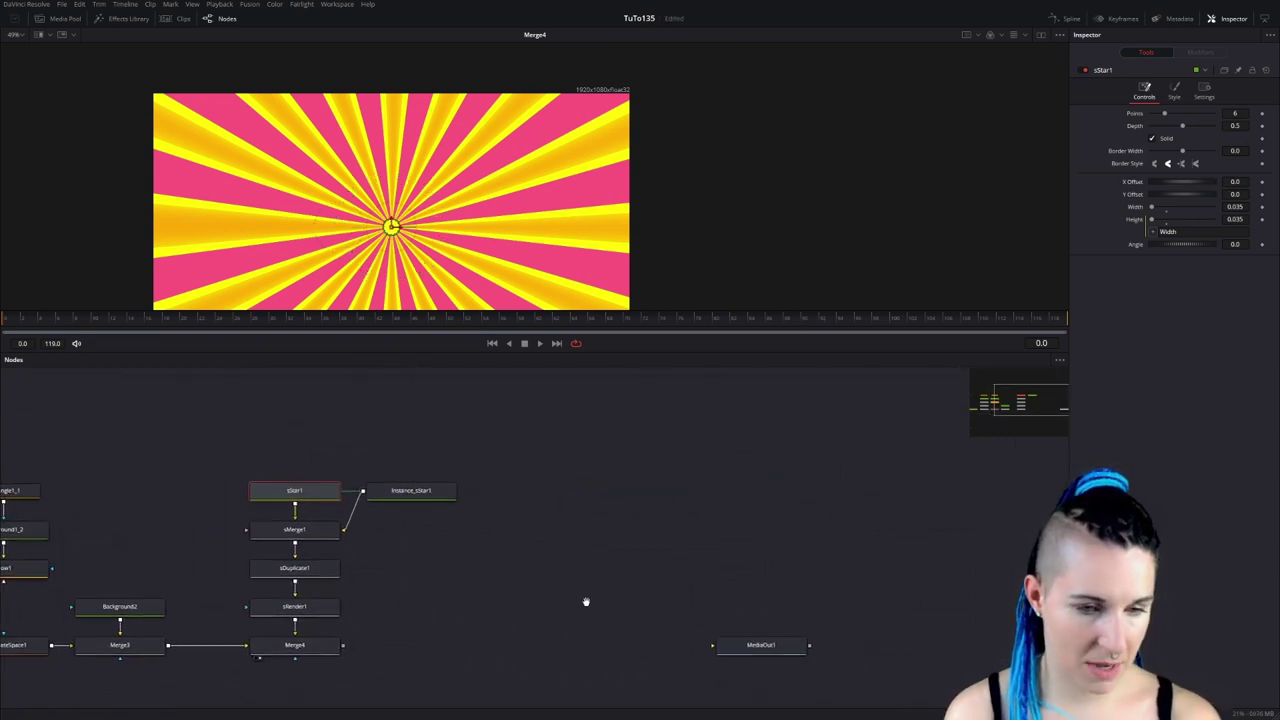
pyautogui.moveTo(760, 644); pyautogui.dragTo(993, 644)
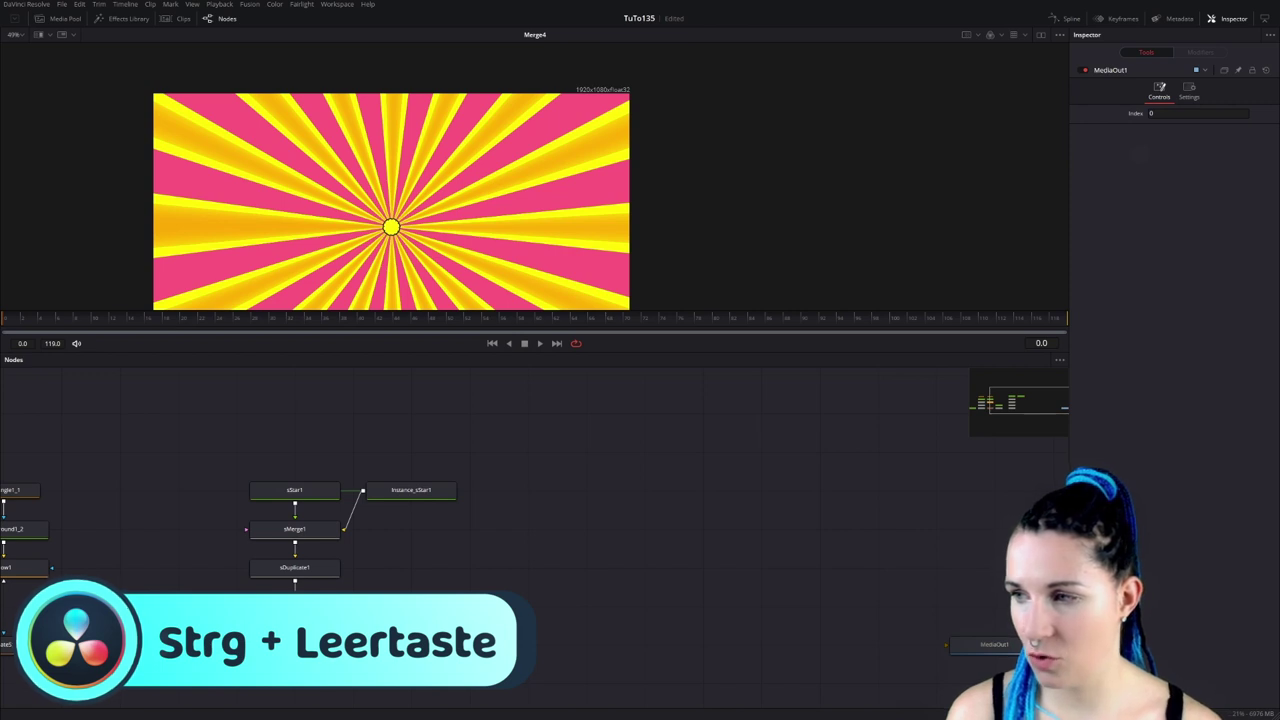
# Add an sStar2 node followed by an sMerge2 node.
pyautogui.hotkey('ctrl', 'space')
pyautogui.write('sren')
pyautogui.press('BackSpace')
pyautogui.press('BackSpace')
pyautogui.press('BackSpace')
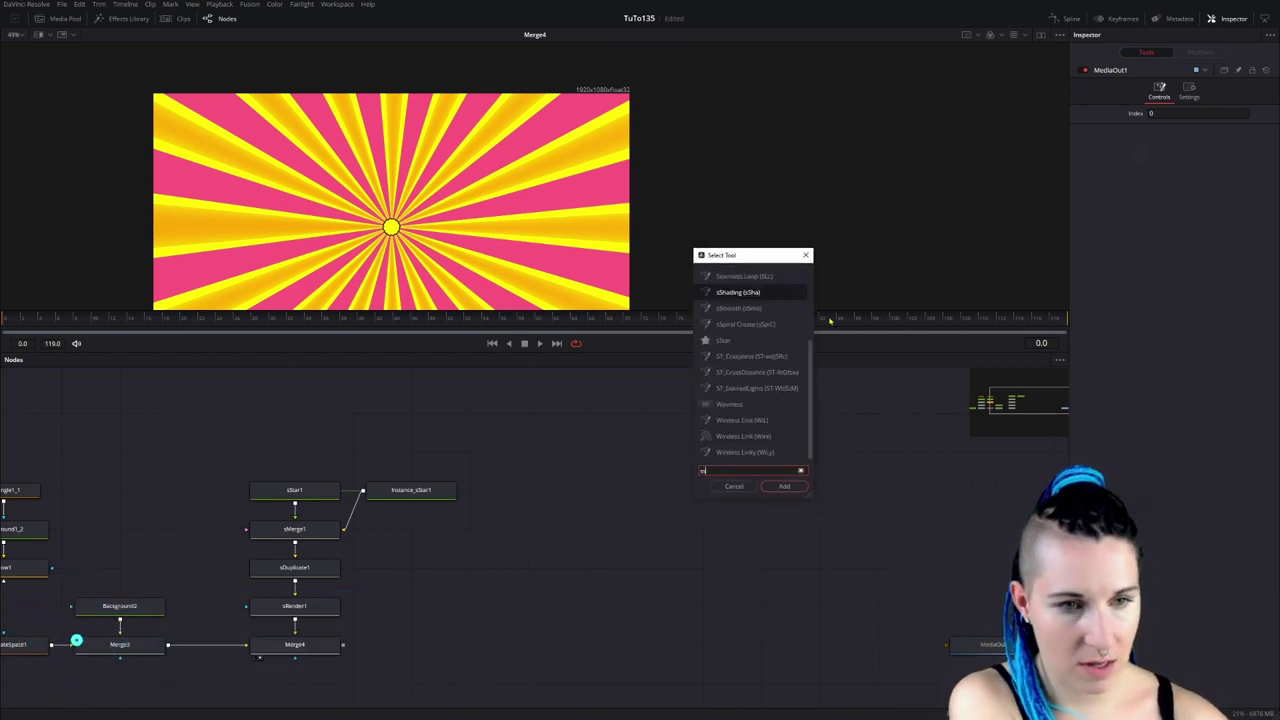
pyautogui.write('tar')
pyautogui.press('Return')
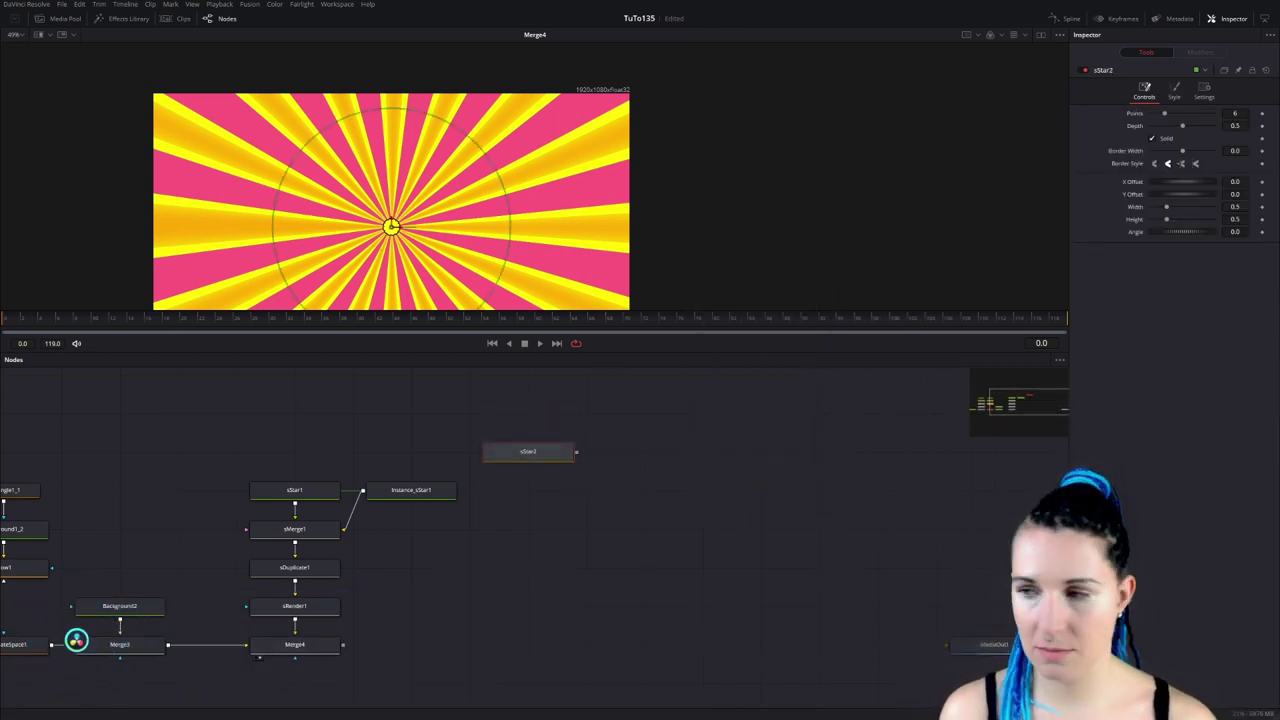
pyautogui.hotkey('ctrl', 'space')
pyautogui.write('sst')
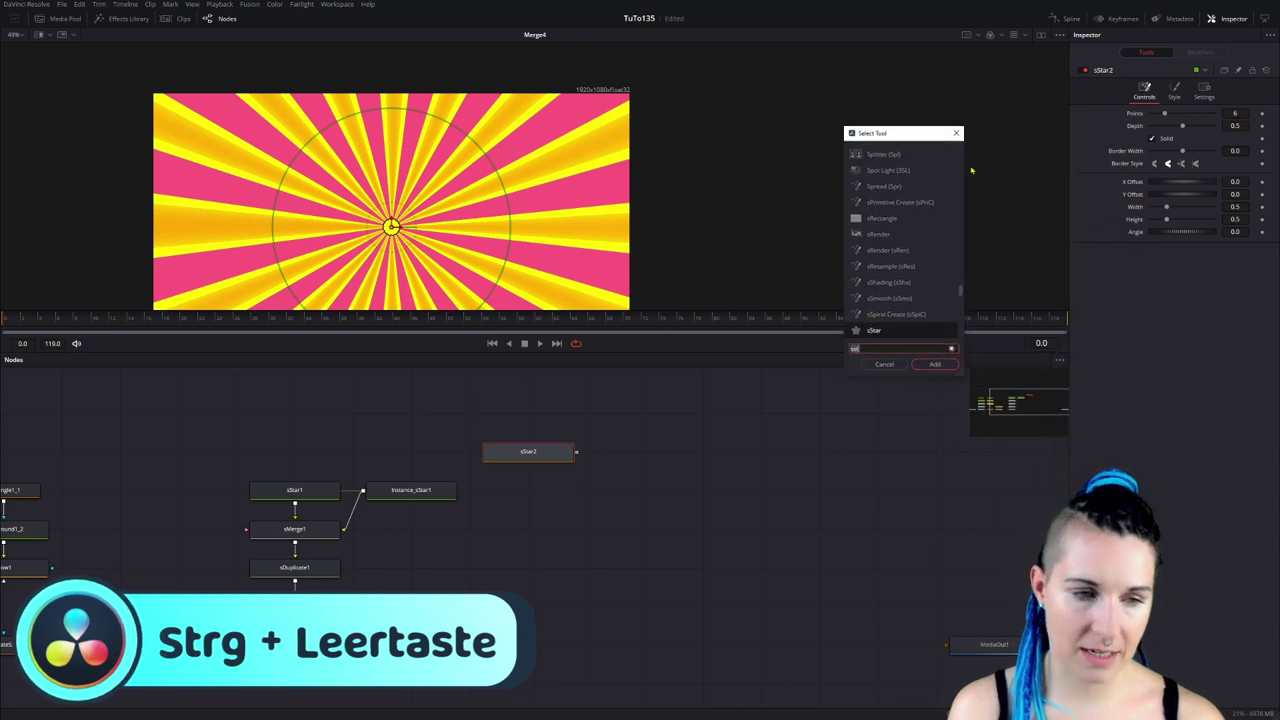
pyautogui.press('BackSpace')
pyautogui.press('BackSpace')
pyautogui.write('me')
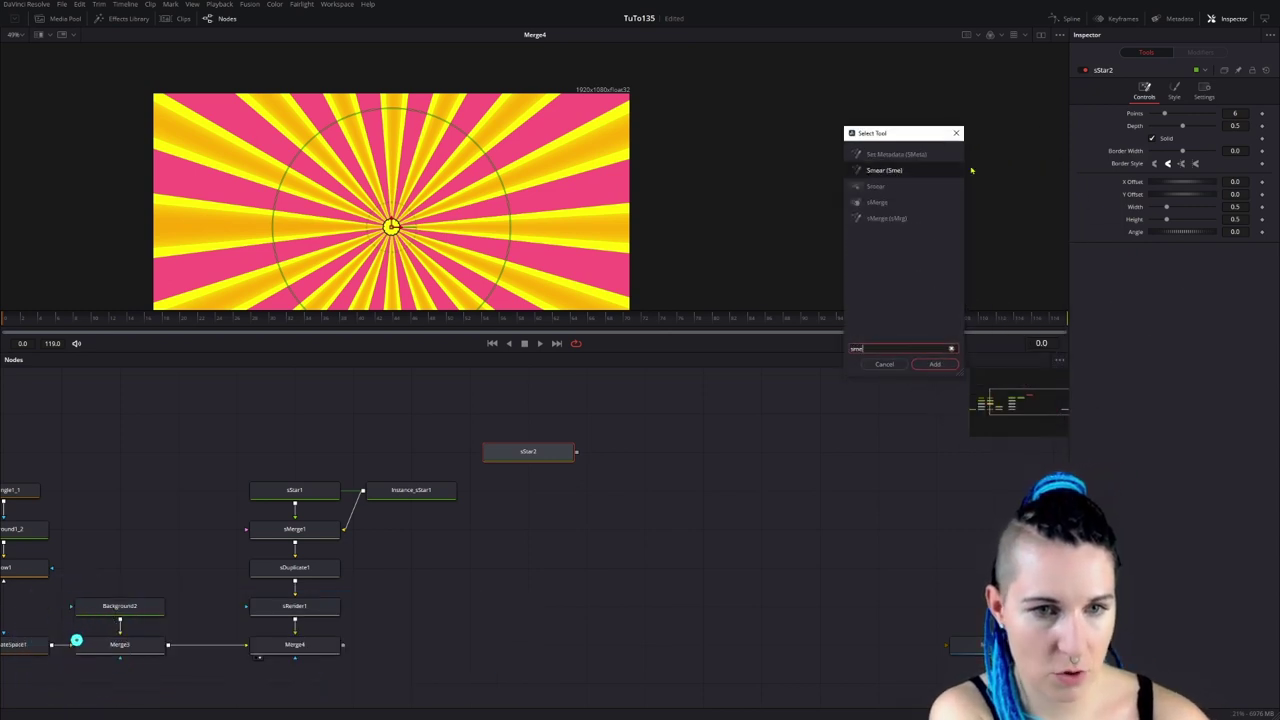
pyautogui.write('r')
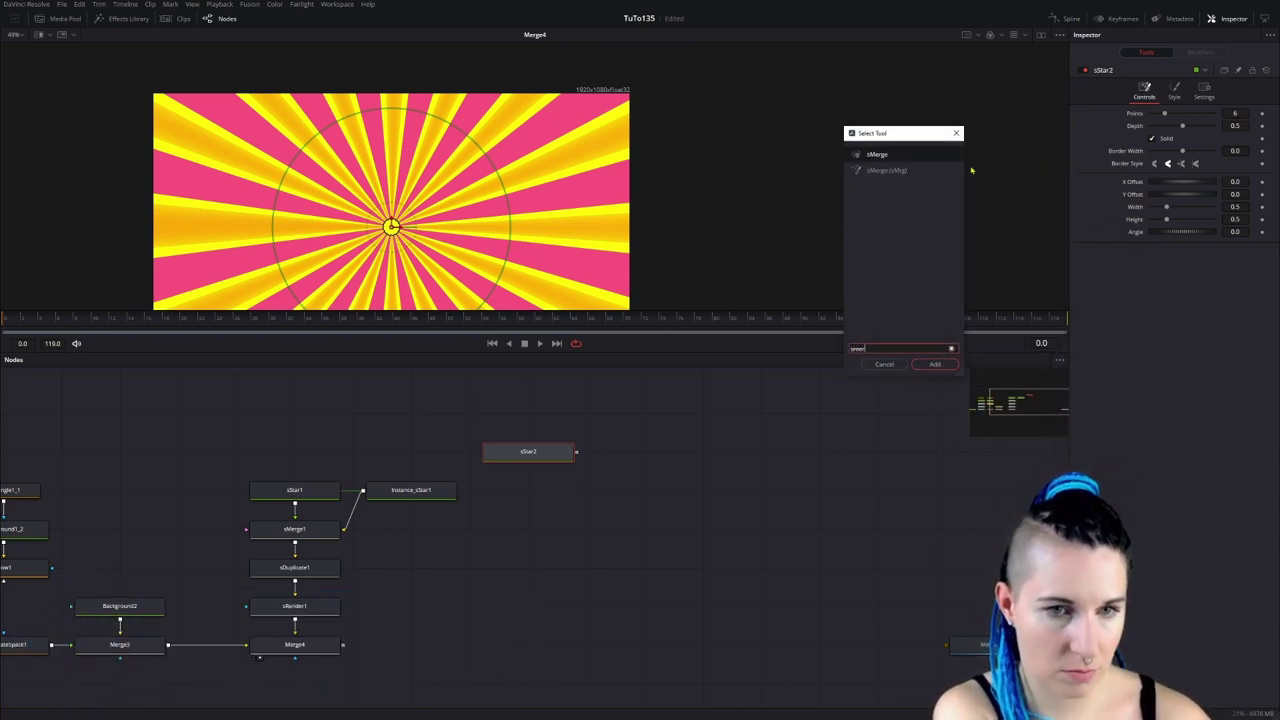
pyautogui.press('Return')
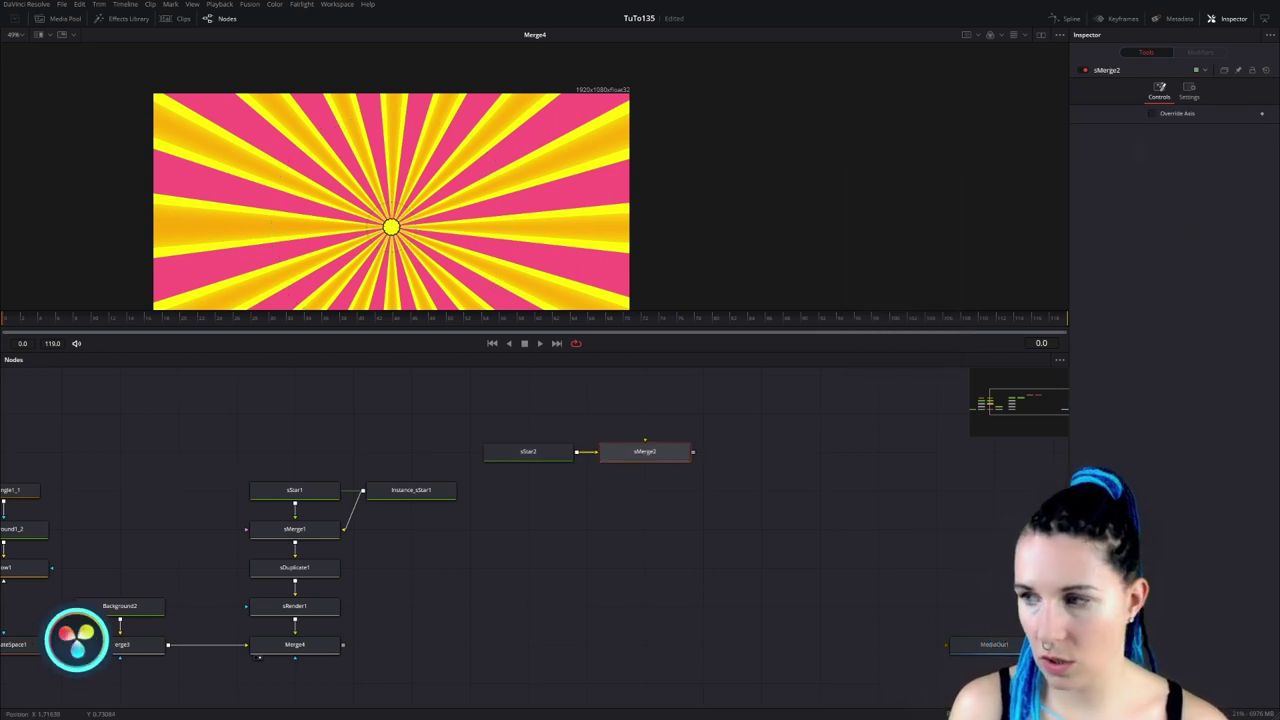
# Add sRender2, stack the three nodes vertically, and merge sRender2 with Merge4 into Merge5.
pyautogui.hotkey('ctrl', 'space')
pyautogui.press('BackSpace')
pyautogui.press('BackSpace')
pyautogui.press('BackSpace')
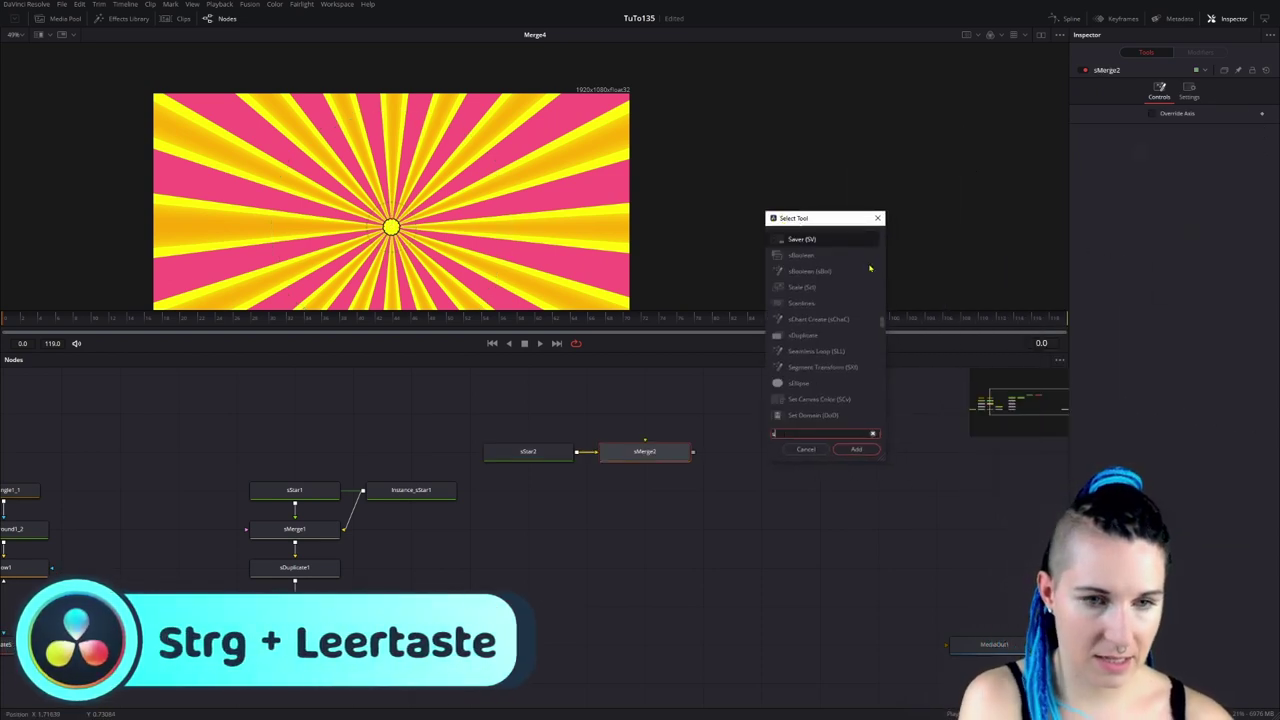
pyautogui.write('ren')
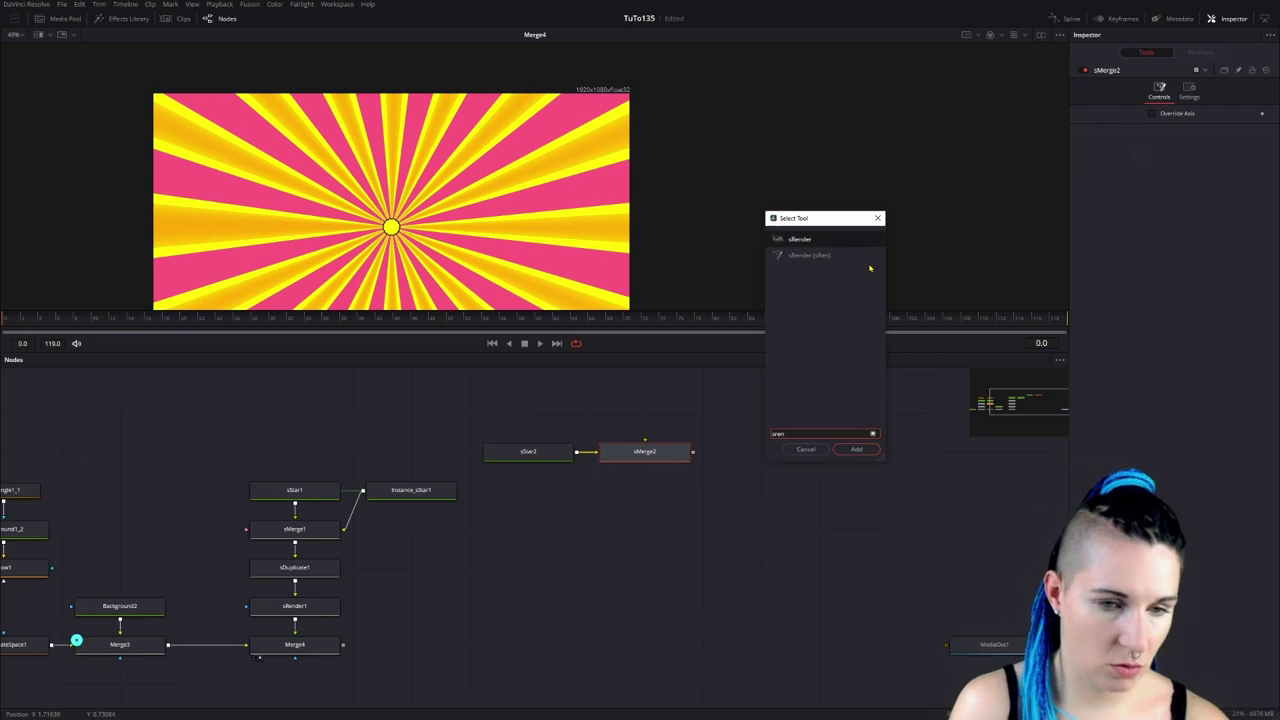
pyautogui.click(866, 452)
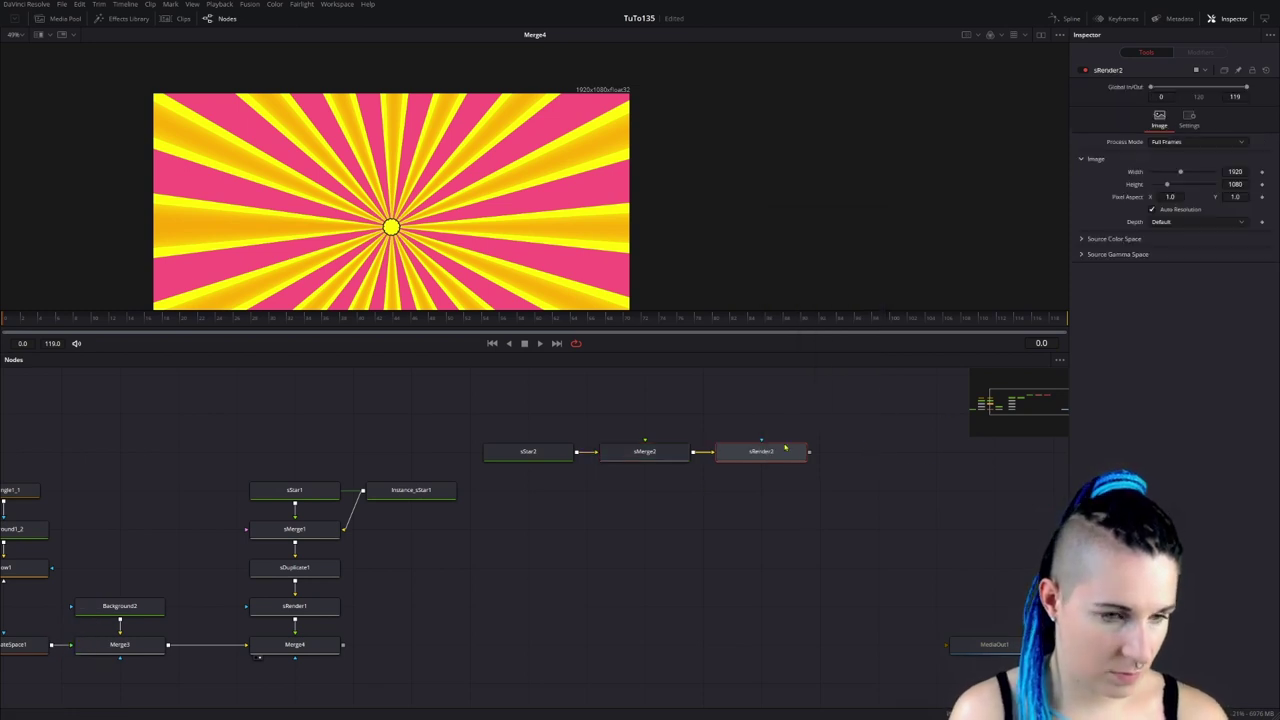
pyautogui.moveTo(748, 465); pyautogui.dragTo(631, 503)
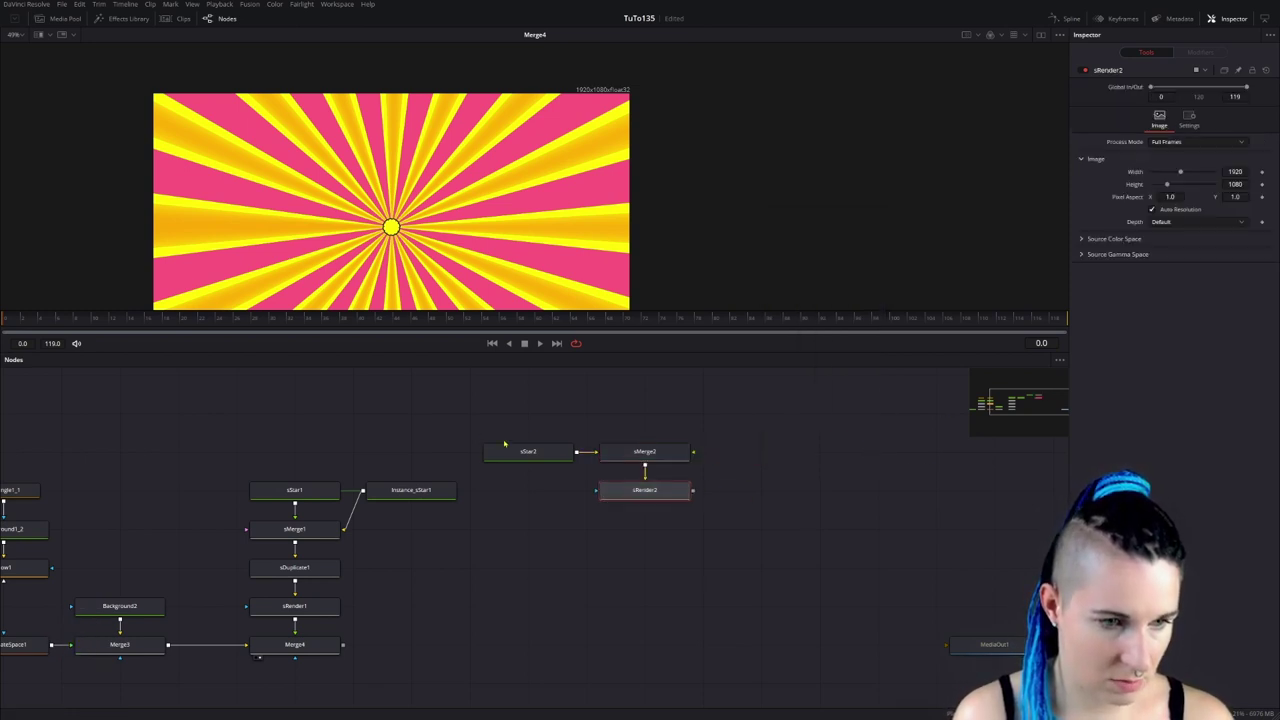
pyautogui.moveTo(527, 453); pyautogui.dragTo(644, 414)
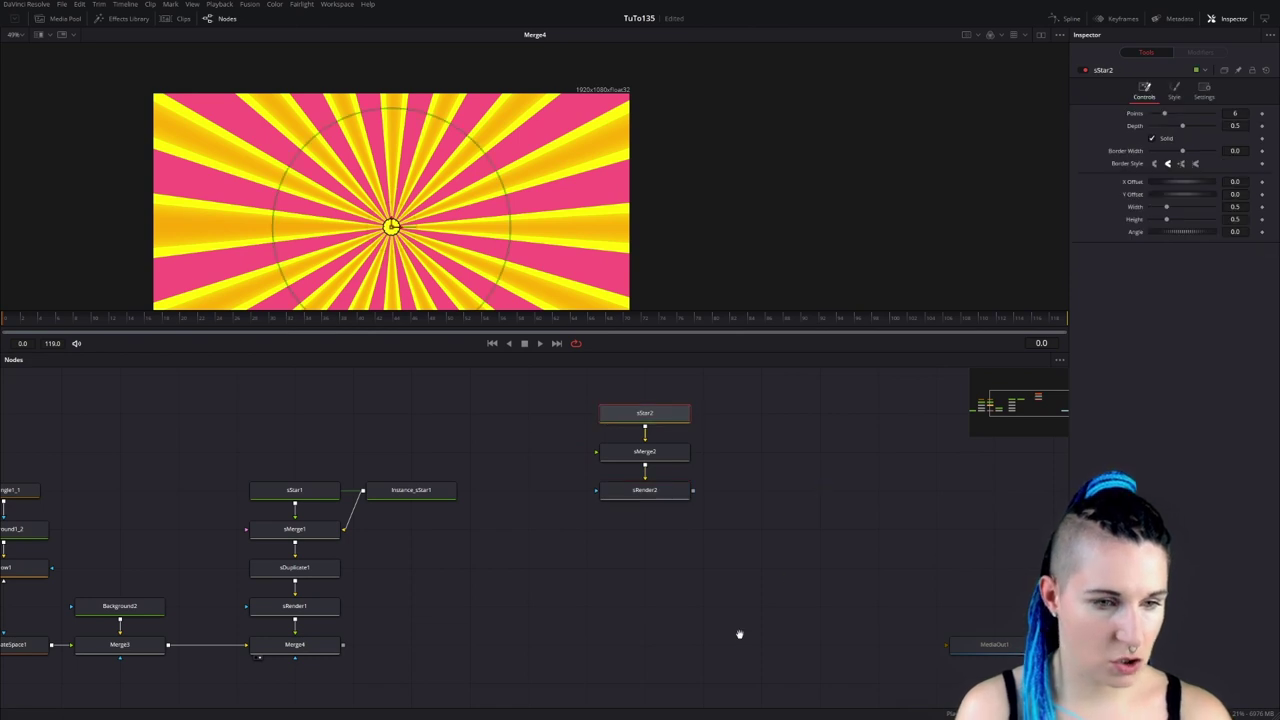
pyautogui.moveTo(739, 634); pyautogui.dragTo(639, 634)
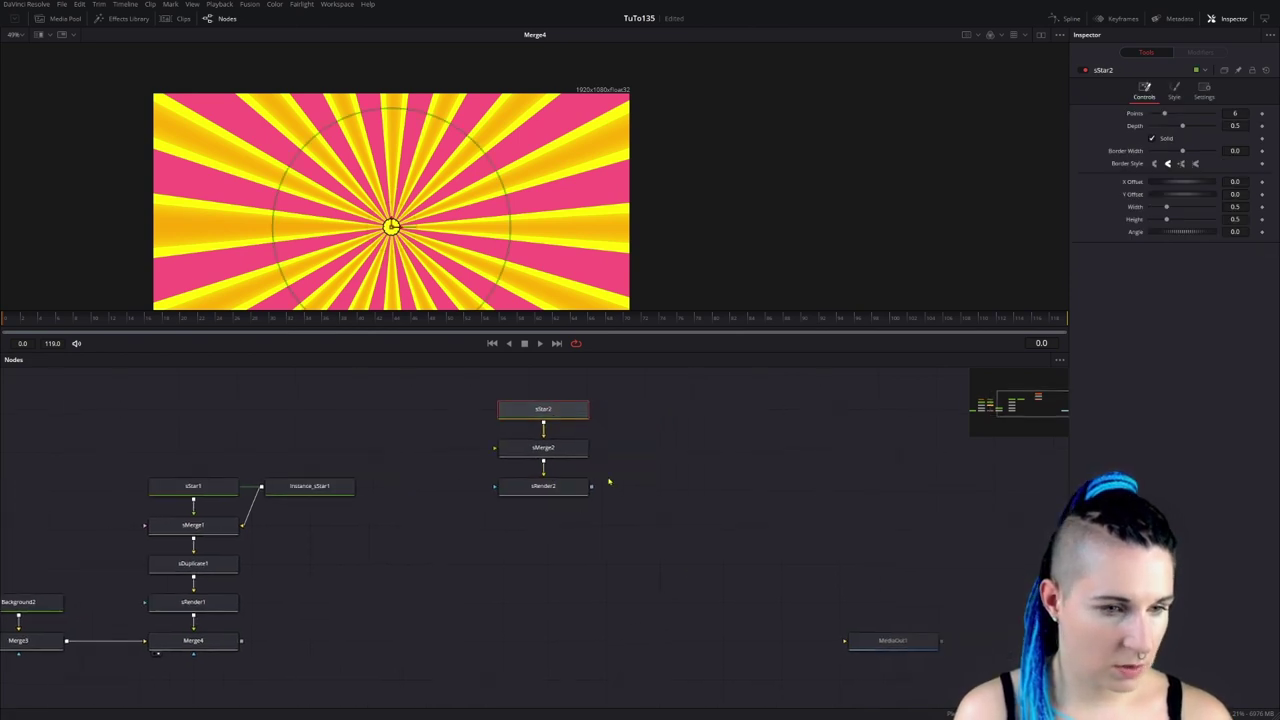
pyautogui.moveTo(591, 486); pyautogui.dragTo(241, 645)
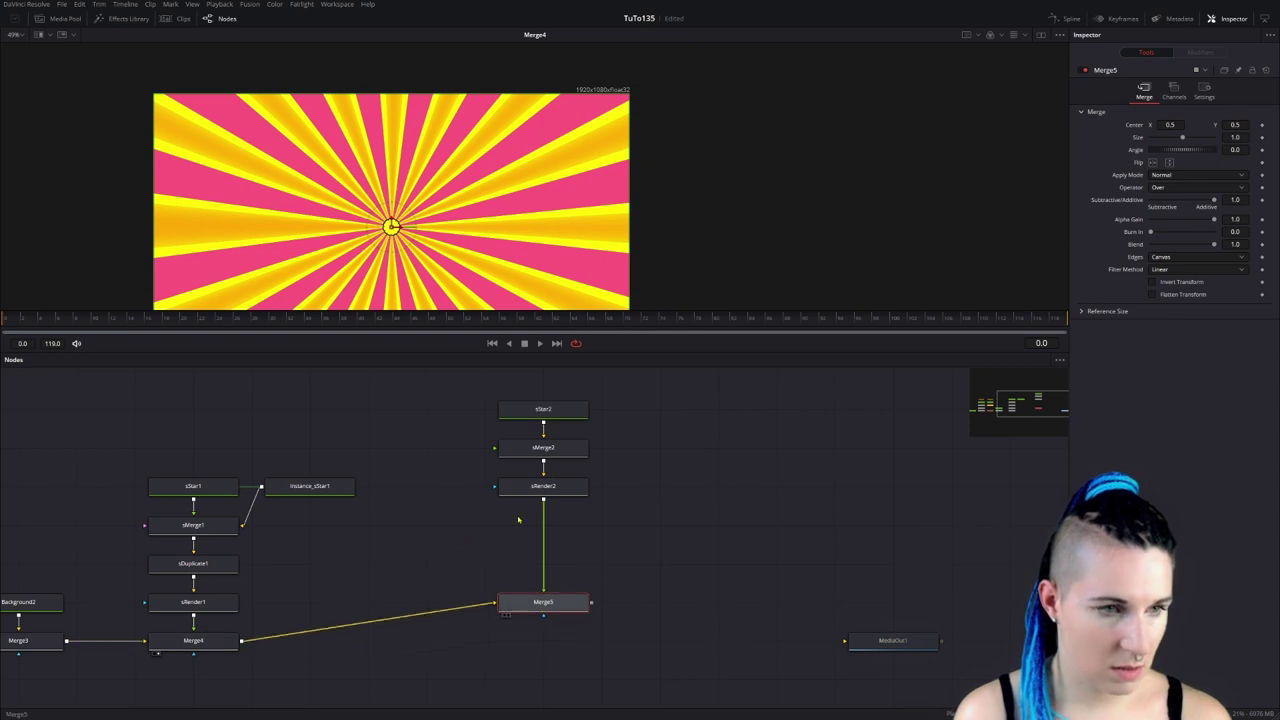
# Viewing Merge5, give sStar2 14 points, depth 0.68, border width 0.0698 and width 0.6.
pyautogui.click(507, 653)
pyautogui.scroll(-1, 509, 200)
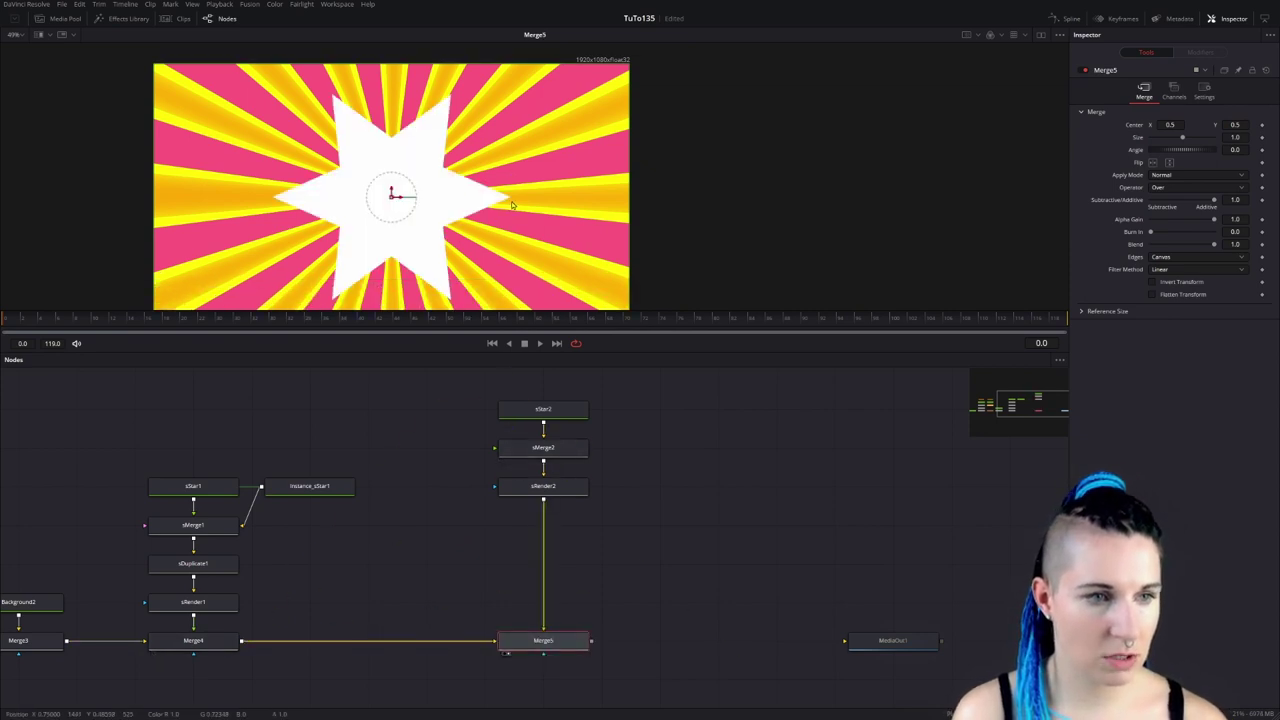
pyautogui.scroll(-2, 519, 204)
pyautogui.click(543, 409)
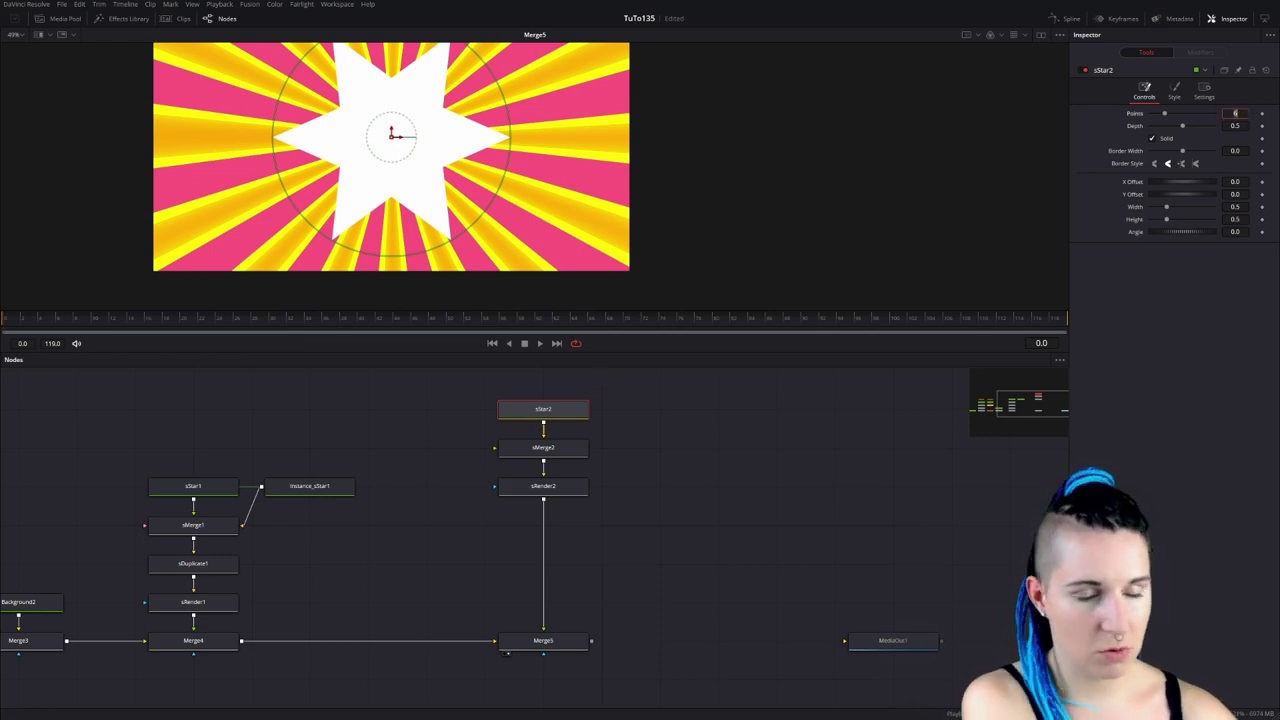
pyautogui.write('14')
pyautogui.press('Tab')
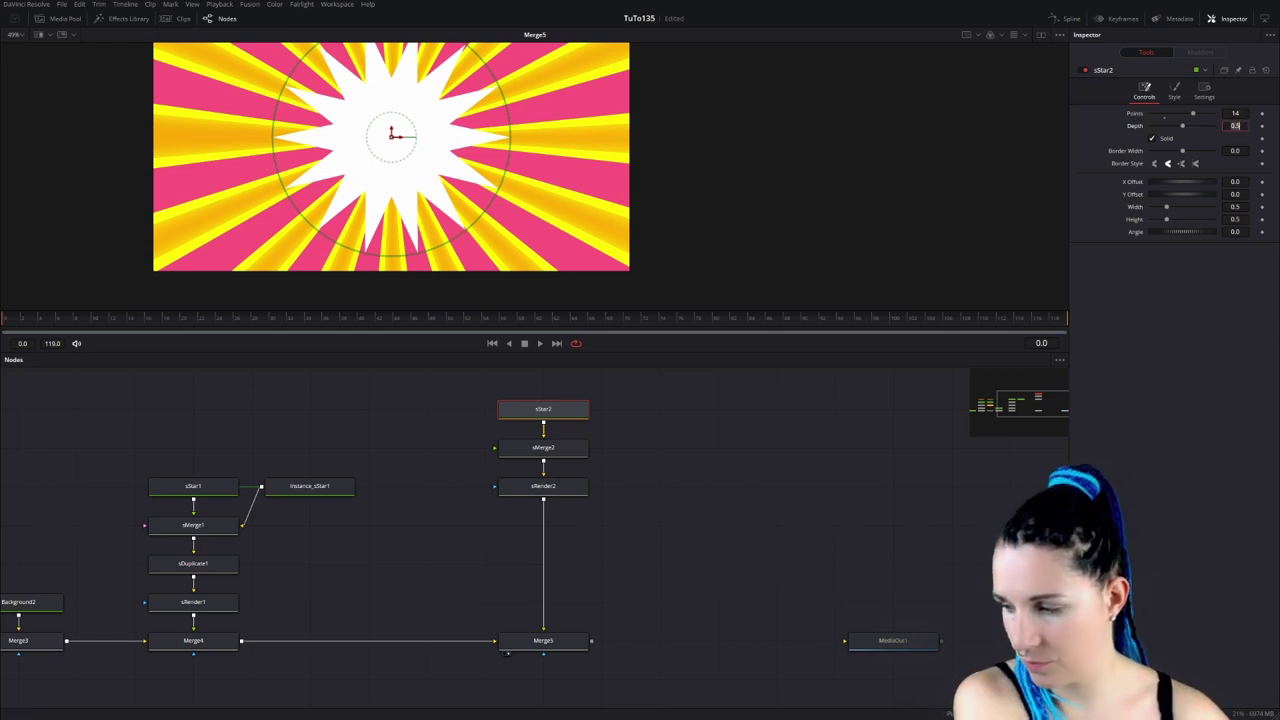
pyautogui.write('0.68')
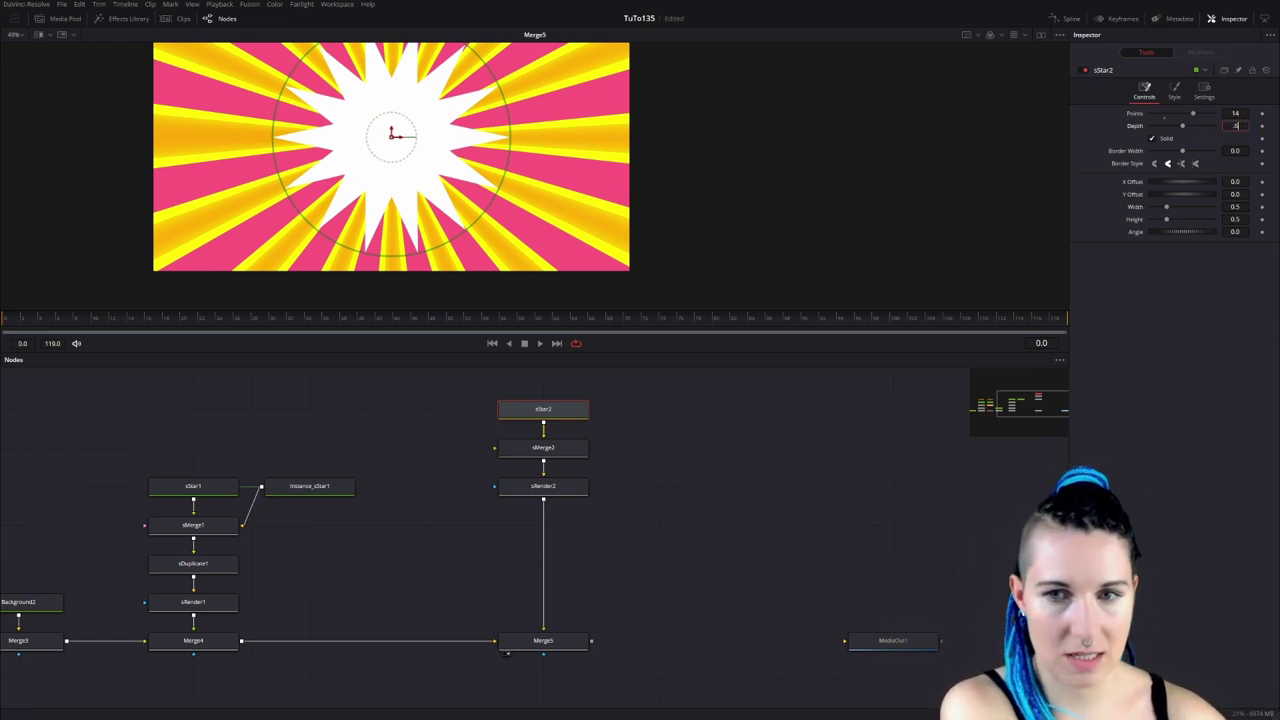
pyautogui.press('Tab')
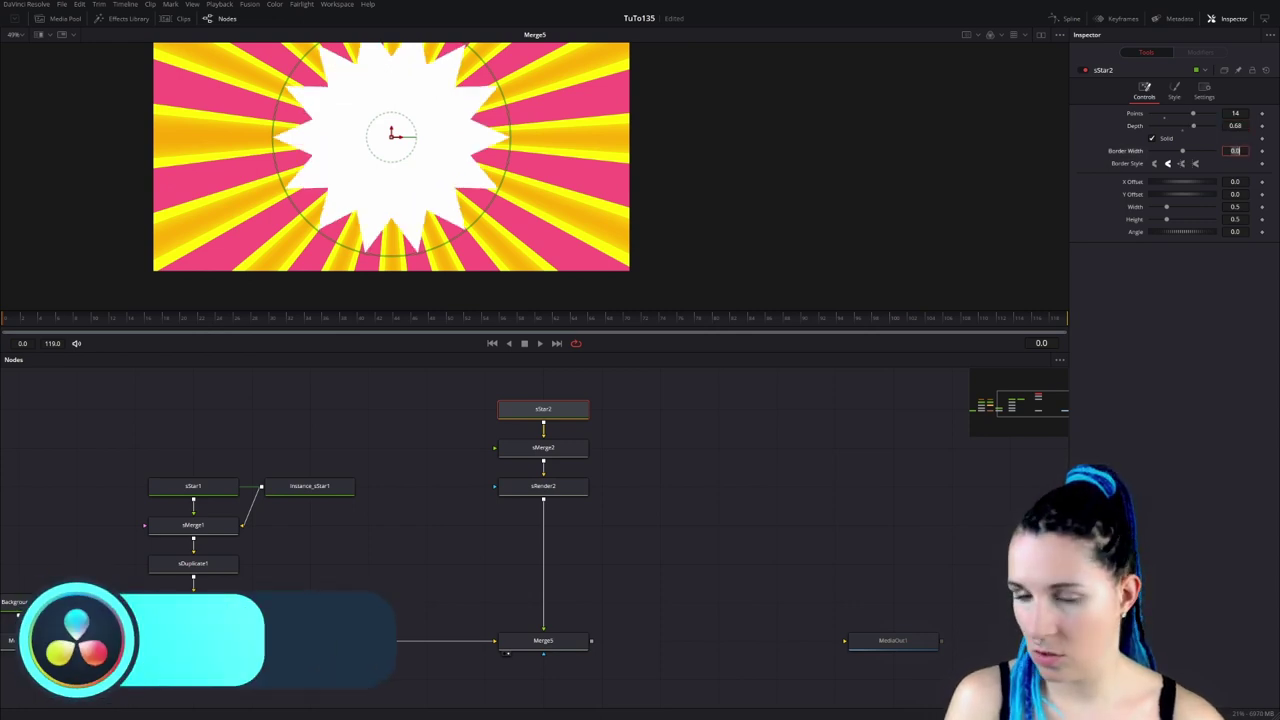
pyautogui.hotkey('ctrl', 'f')
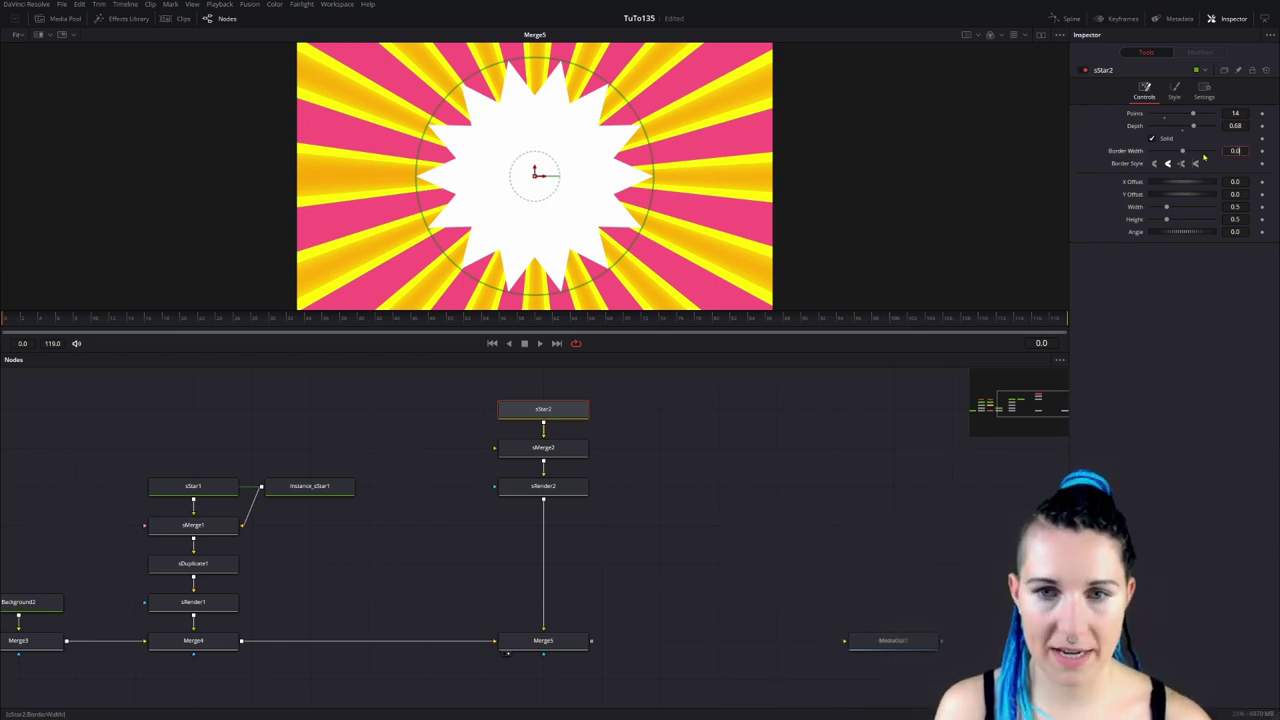
pyautogui.moveTo(1175, 153); pyautogui.dragTo(1173, 158)
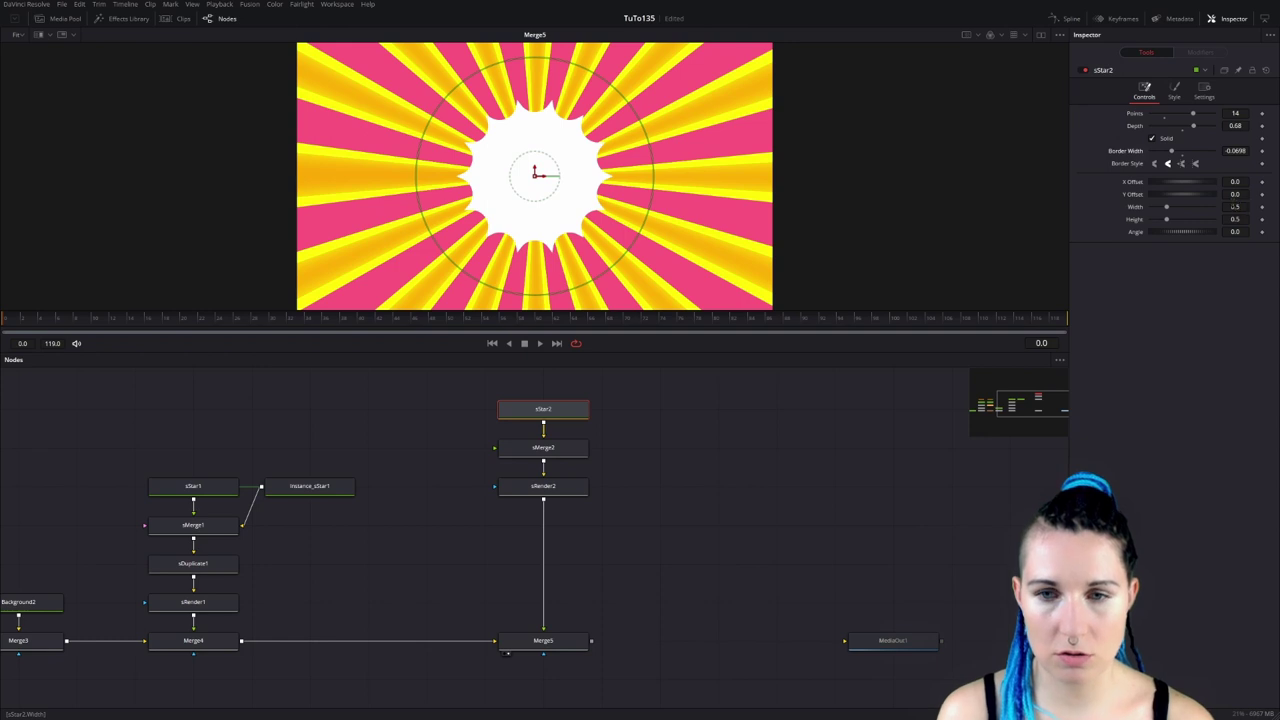
pyautogui.moveTo(1238, 204)
pyautogui.mouseDown()
pyautogui.moveTo(1252, 205)
pyautogui.moveTo(1232, 206)
pyautogui.moveTo(1250, 231)
pyautogui.moveTo(1232, 231)
pyautogui.mouseUp()
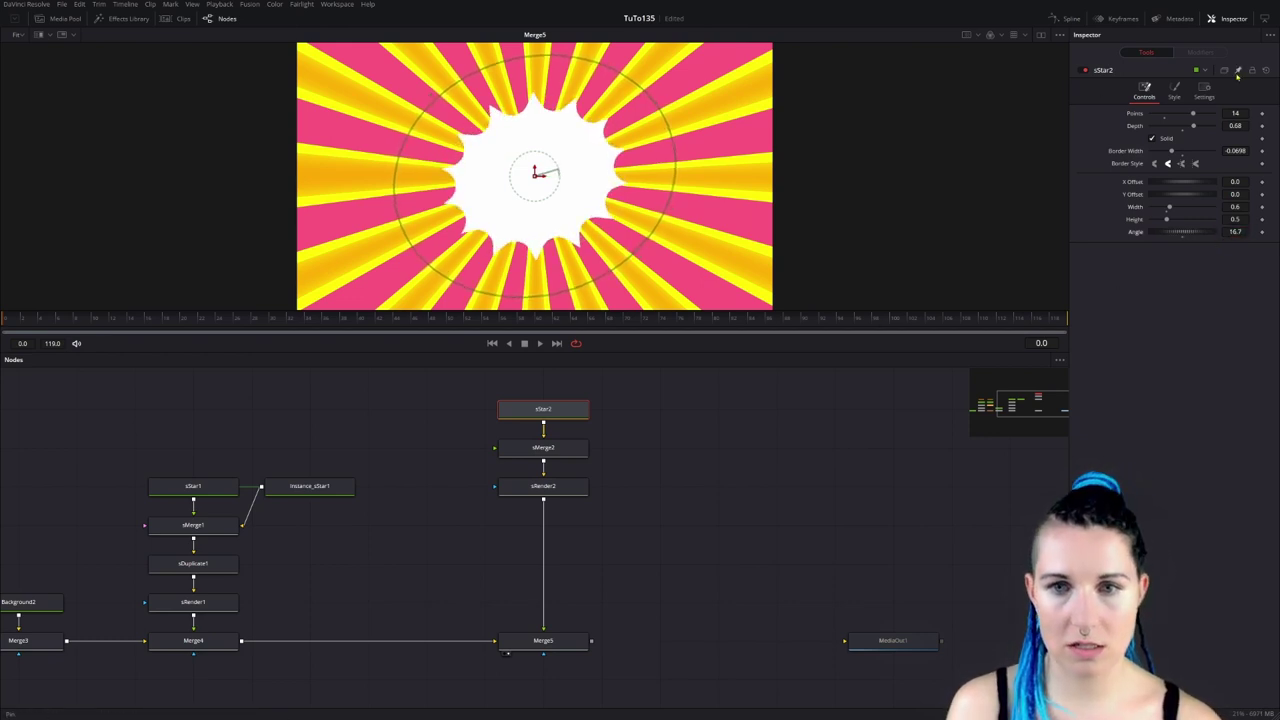
# Colour the starburst pure yellow, then copy and paste it as a linked instance.
pyautogui.click(1175, 90)
pyautogui.click(1180, 114)
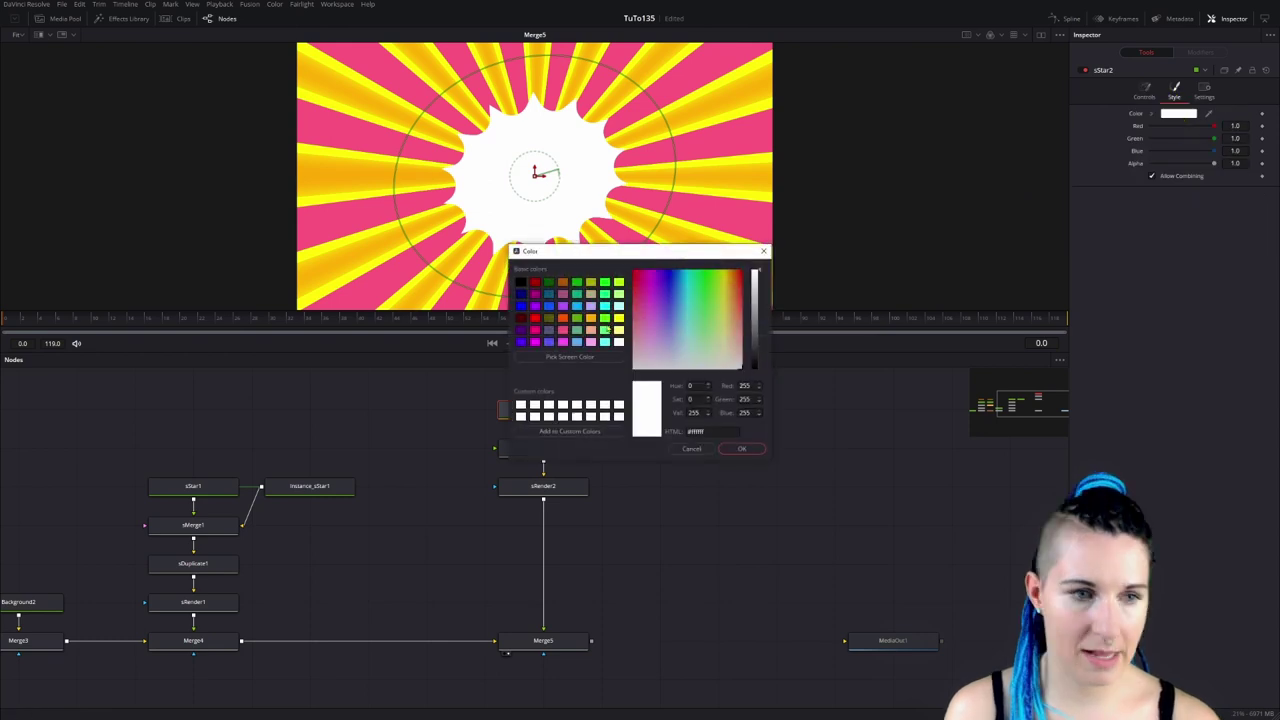
pyautogui.click(618, 317)
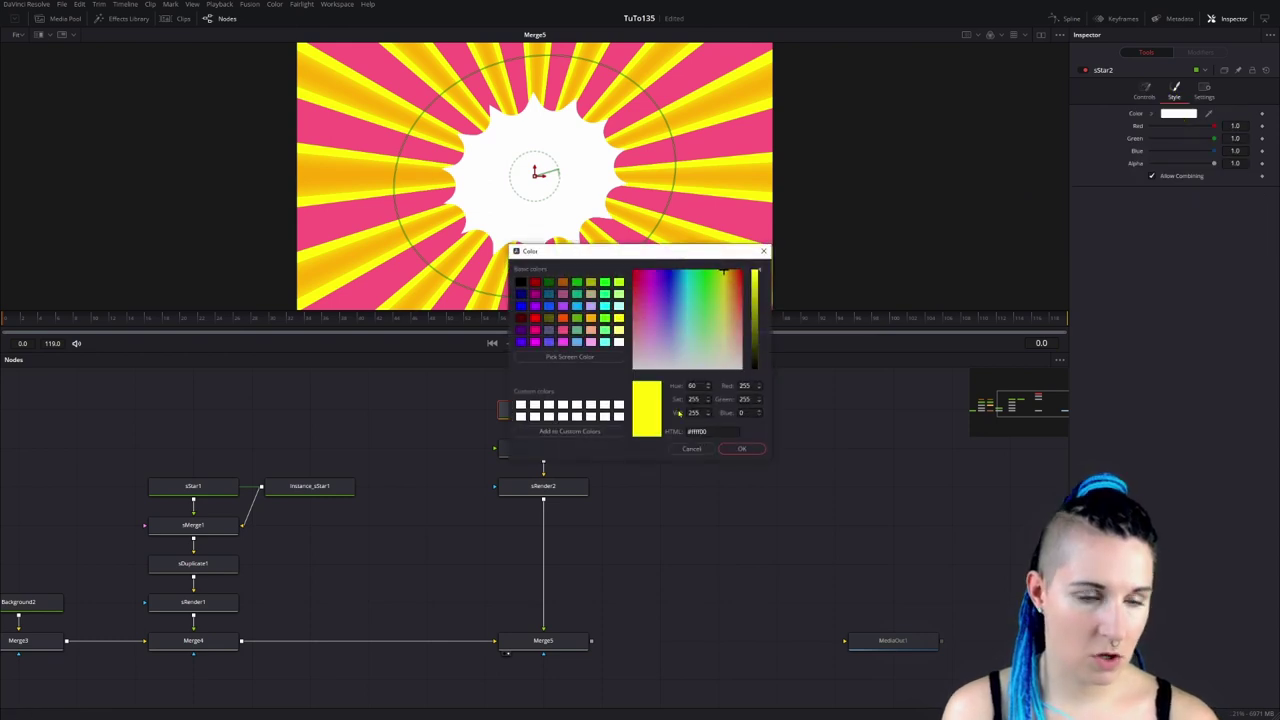
pyautogui.click(741, 448)
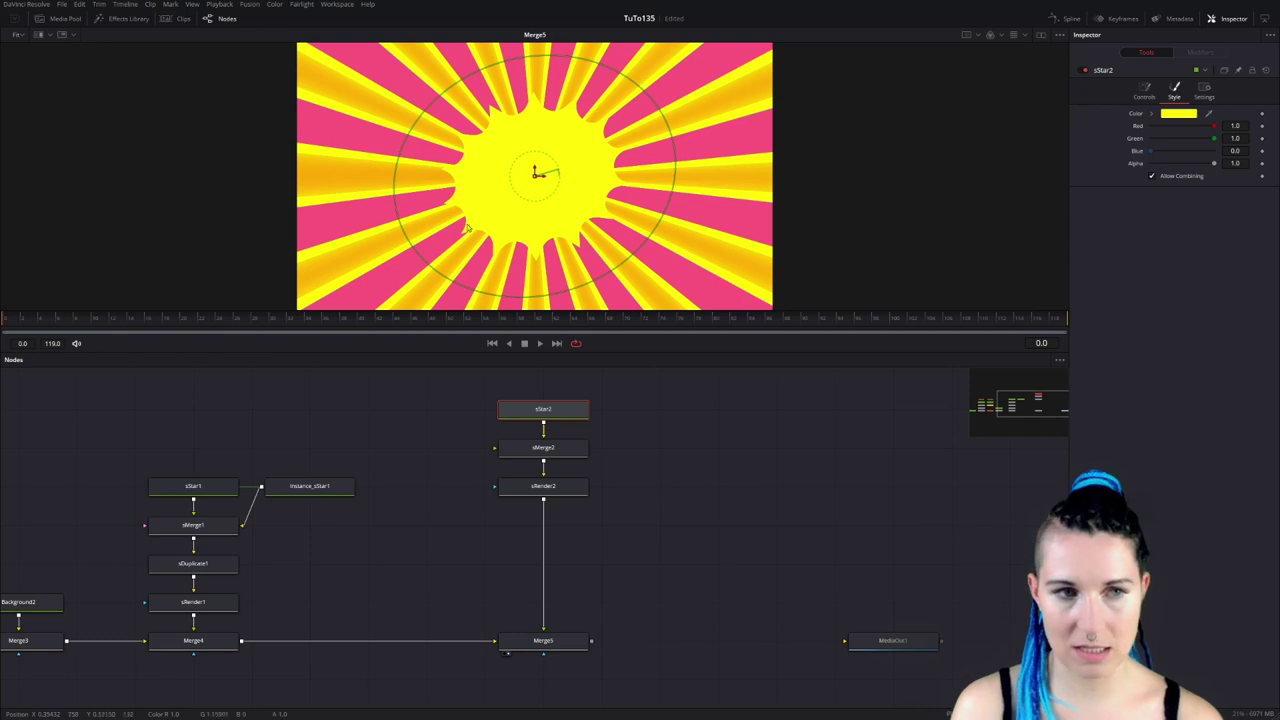
pyautogui.hotkey('ctrl', 'c')
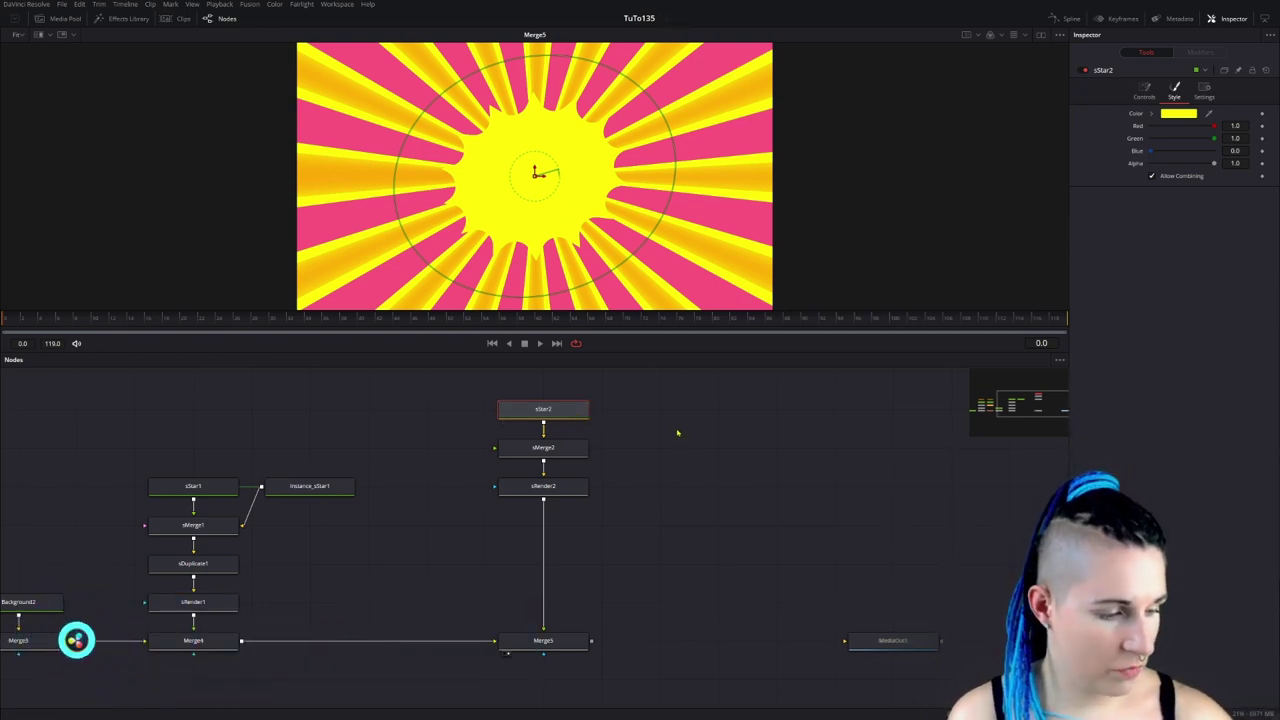
pyautogui.click(646, 416)
pyautogui.hotkey('ctrl', 'shift', 'v')
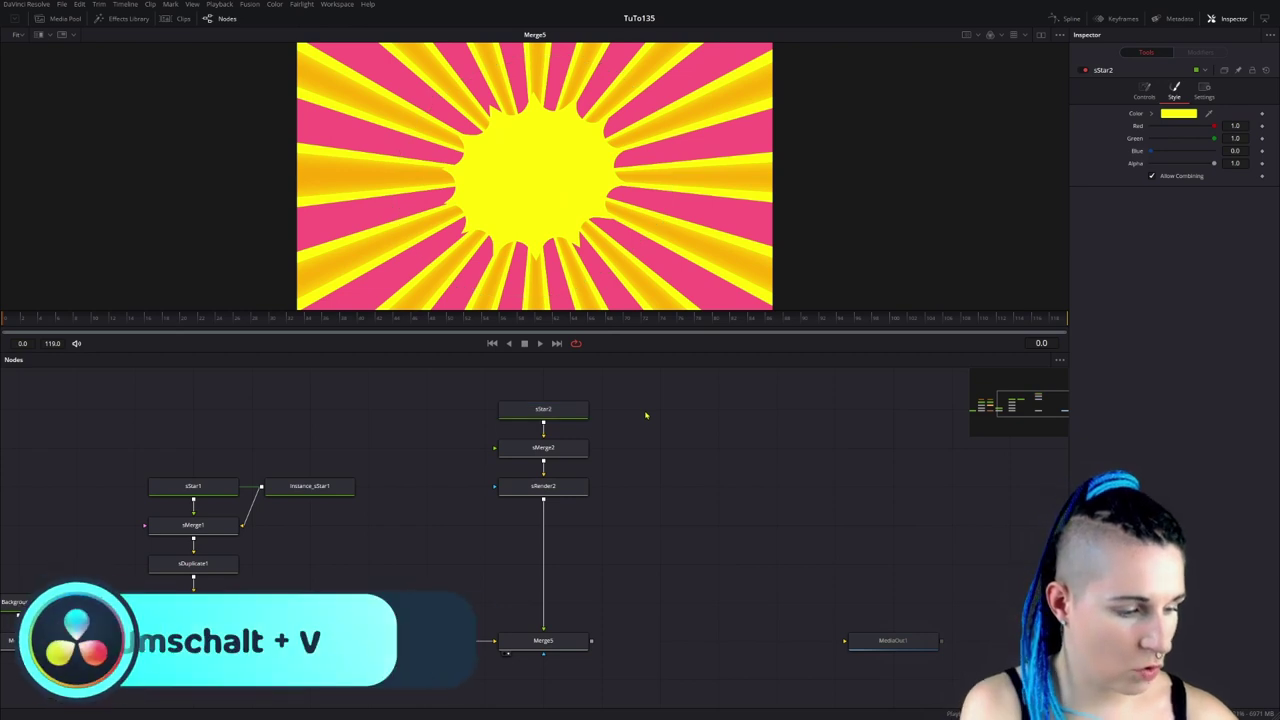
pyautogui.hotkey('ctrl', 'shift', 'v')
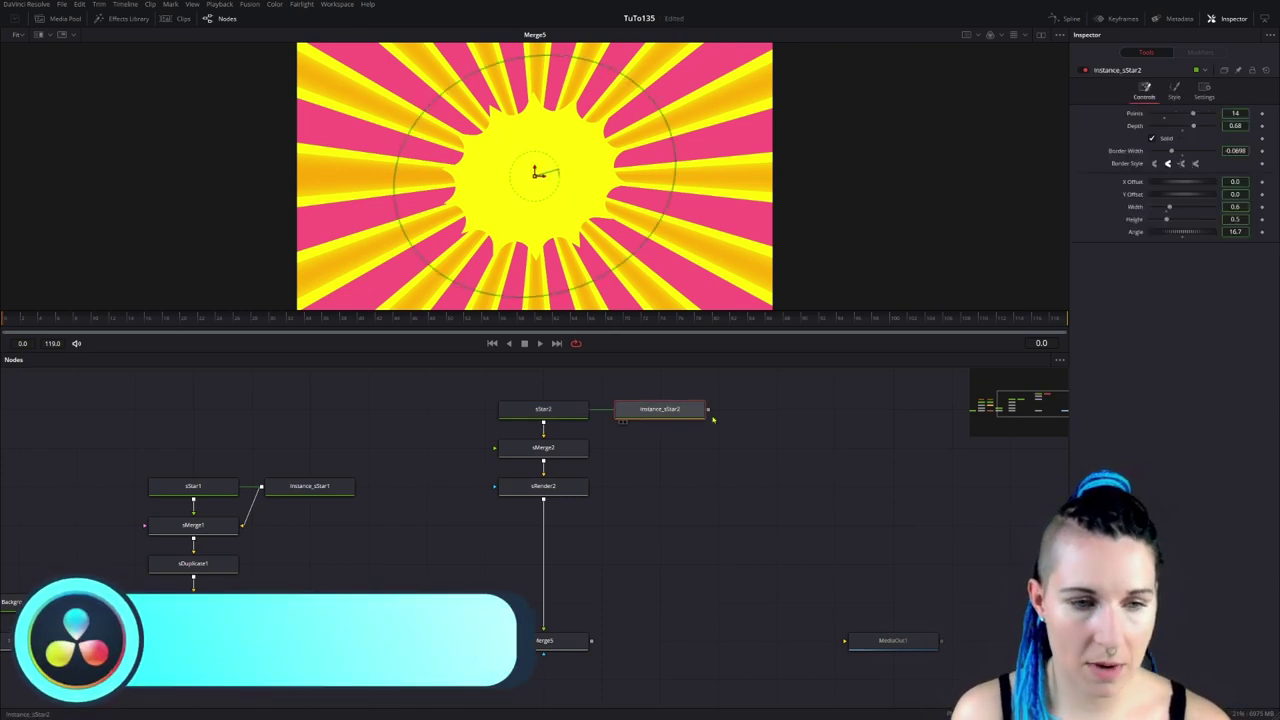
# Unlink the instanced copy's Red, Green and Alpha colour values from the original star.
pyautogui.click(1176, 90)
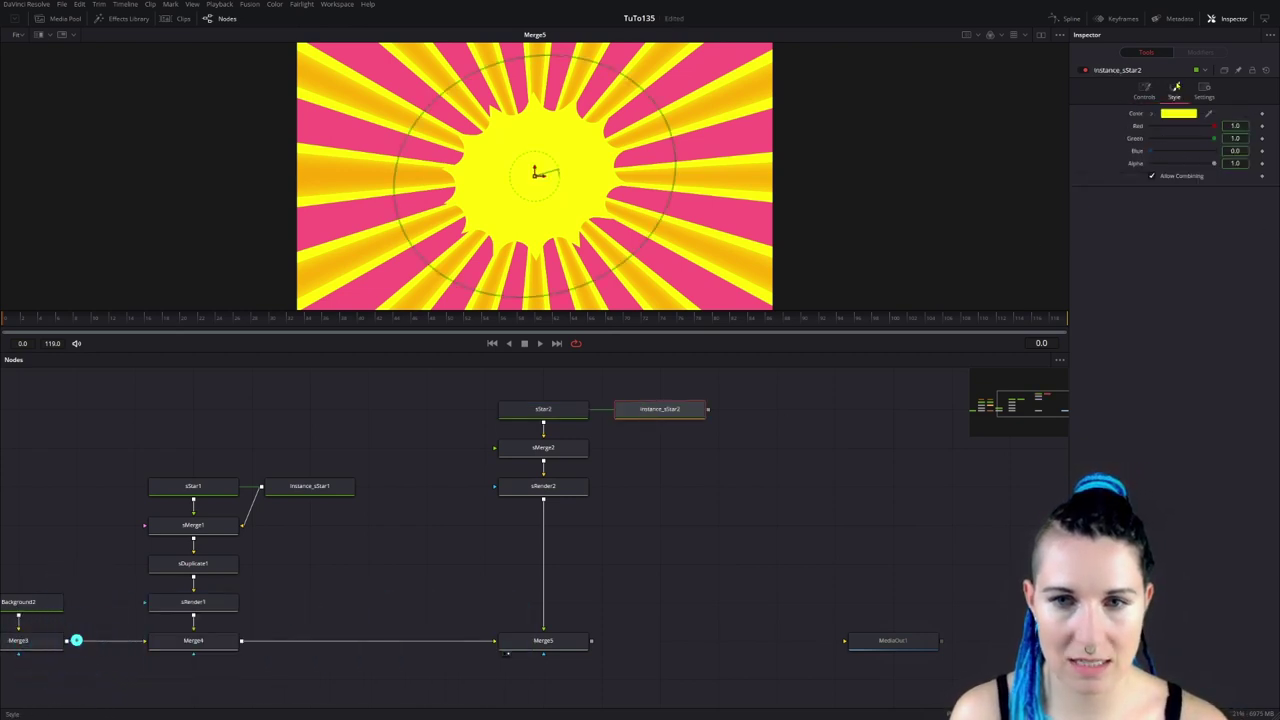
pyautogui.rightClick(1137, 131)
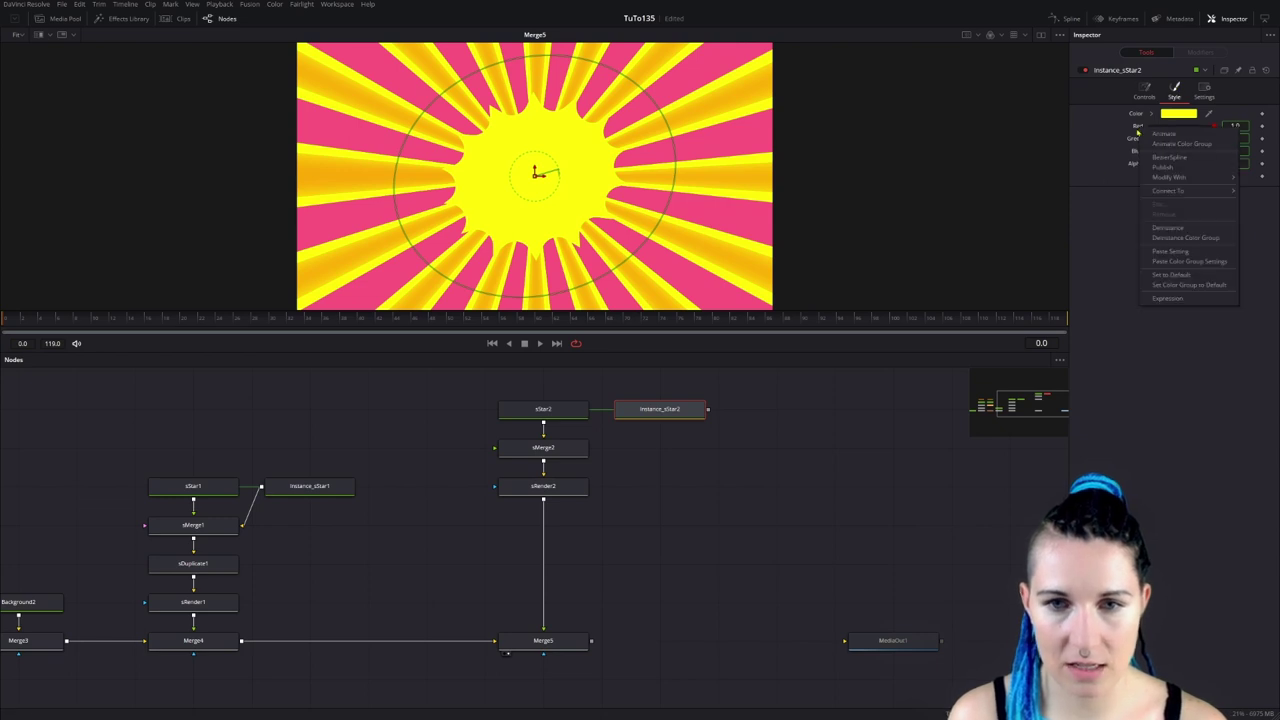
pyautogui.click(1184, 229)
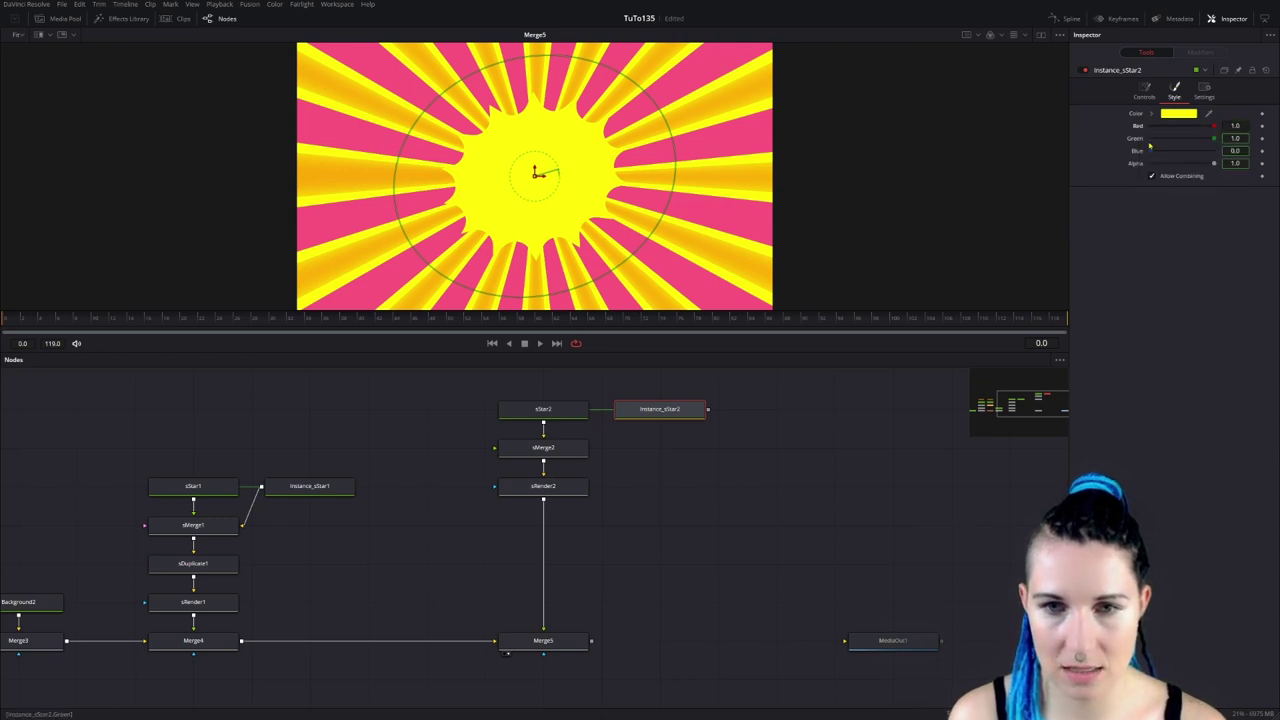
pyautogui.rightClick(1137, 143)
pyautogui.click(1180, 232)
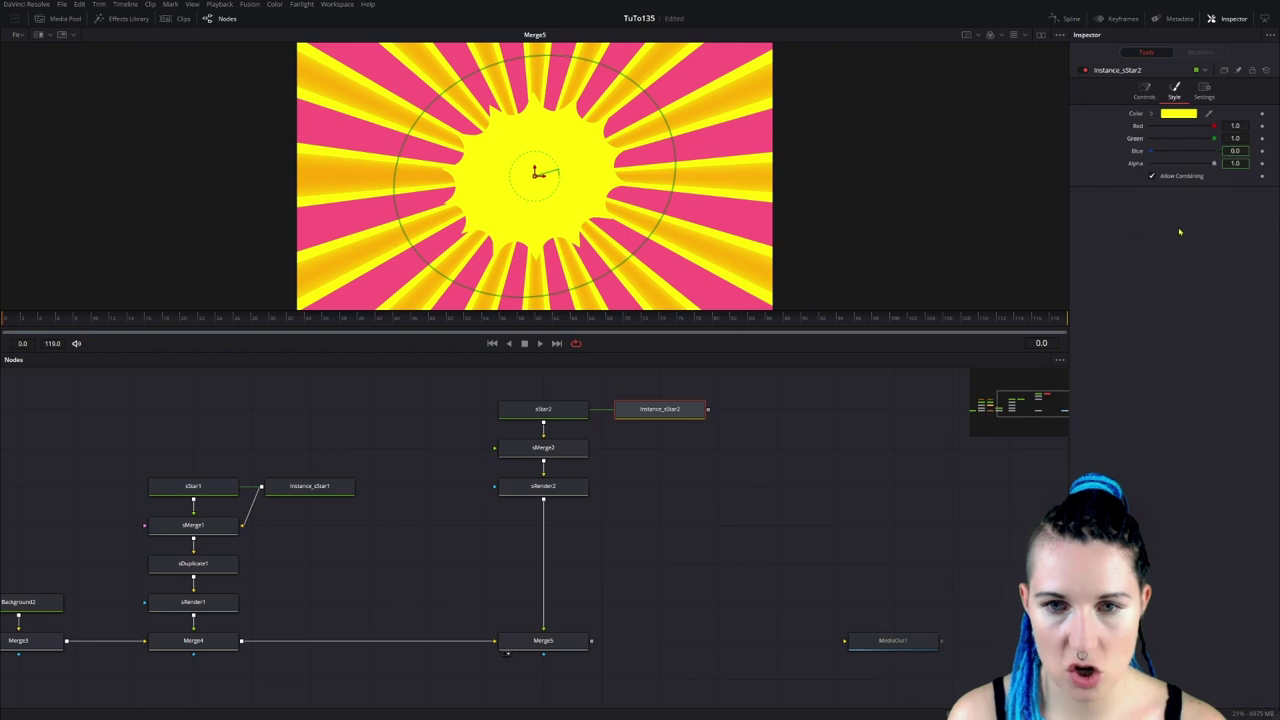
pyautogui.rightClick(1136, 168)
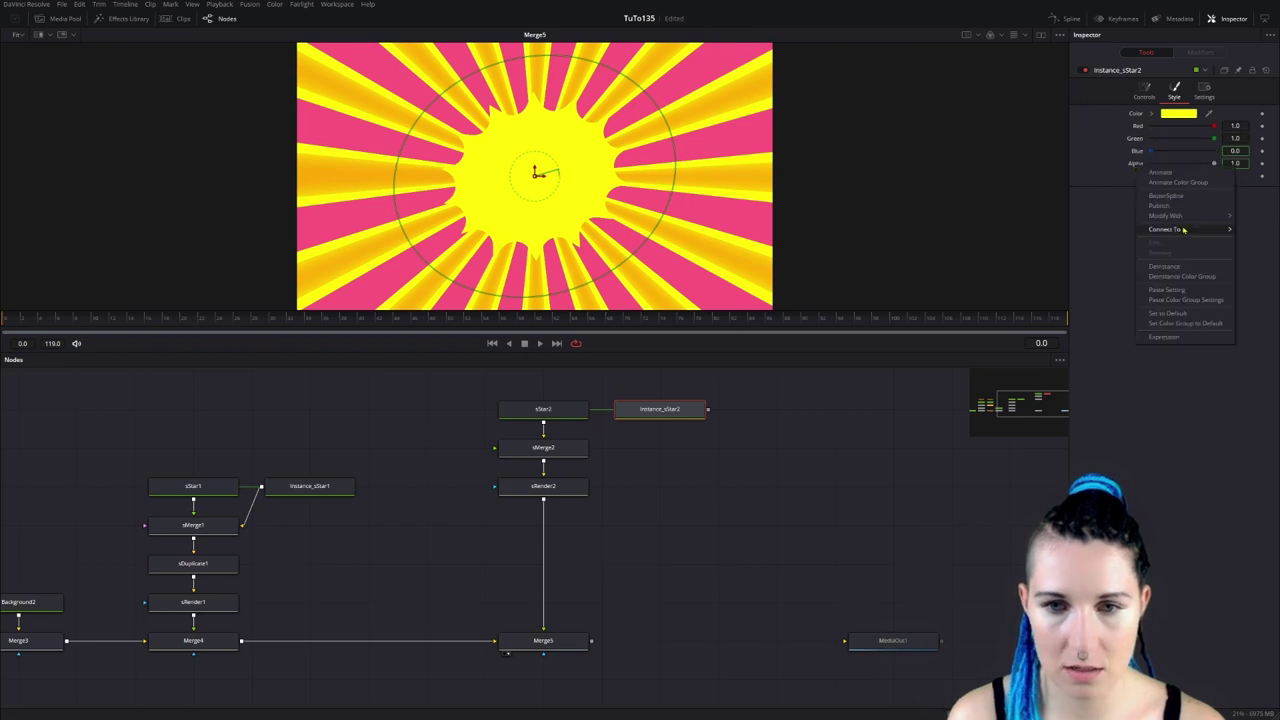
pyautogui.click(1176, 267)
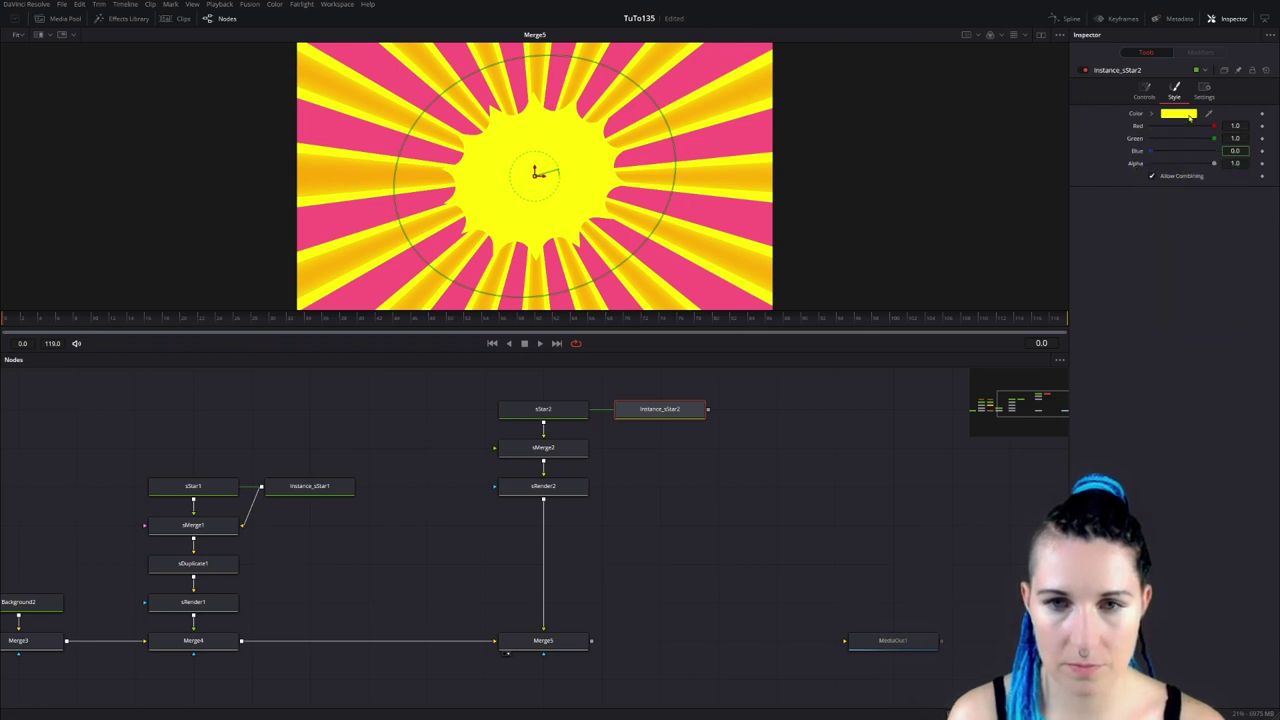
# Set the instanced copy's colour to black and move its node higher.
pyautogui.click(1190, 117)
pyautogui.click(519, 285)
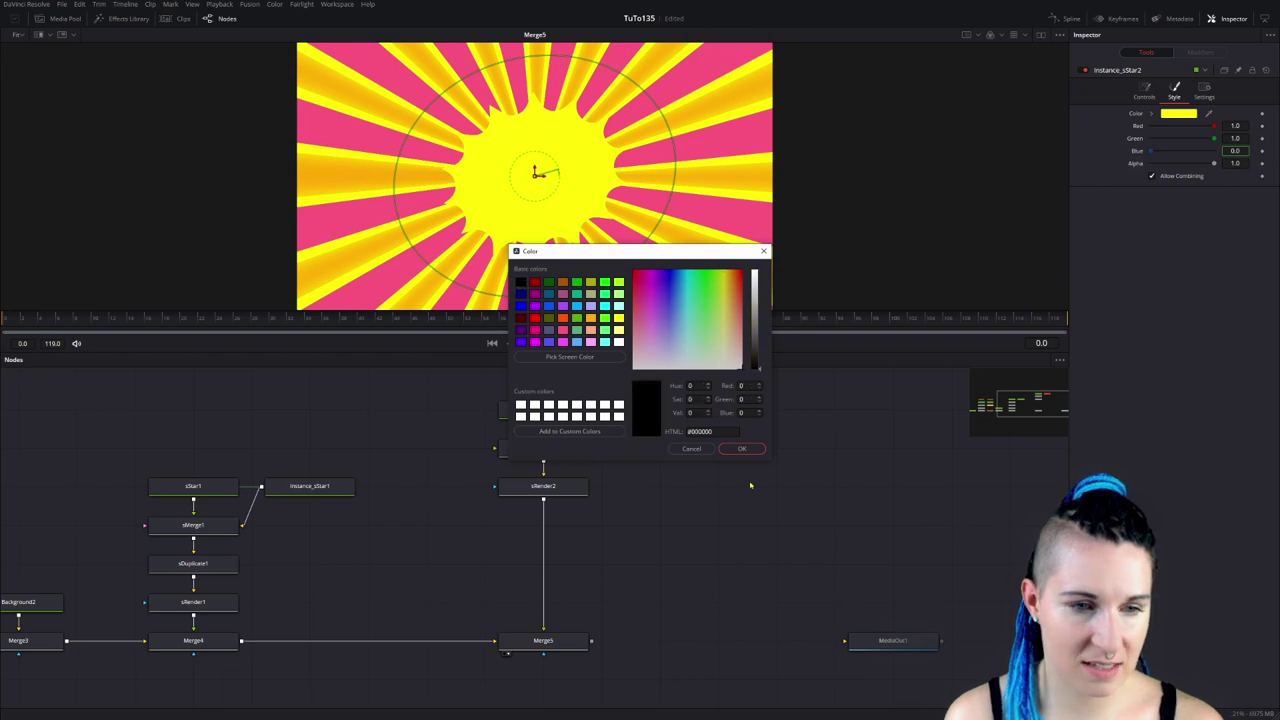
pyautogui.click(741, 448)
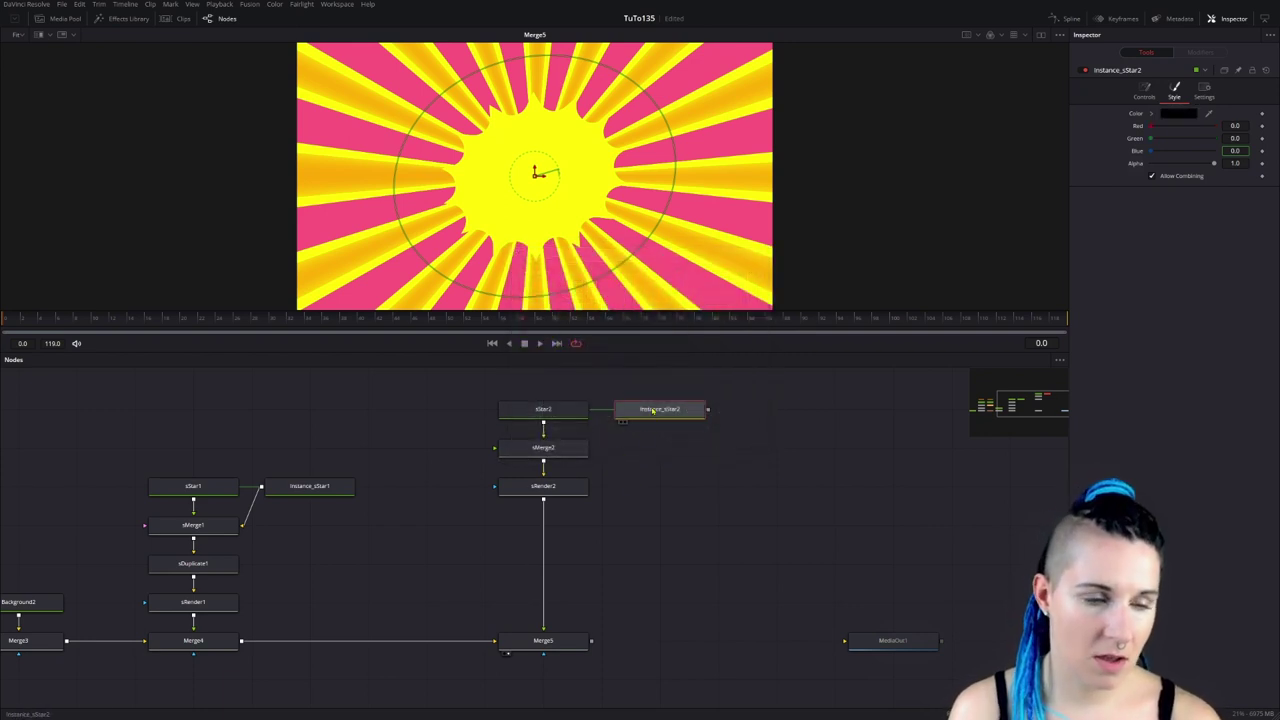
pyautogui.moveTo(653, 410); pyautogui.dragTo(653, 372)
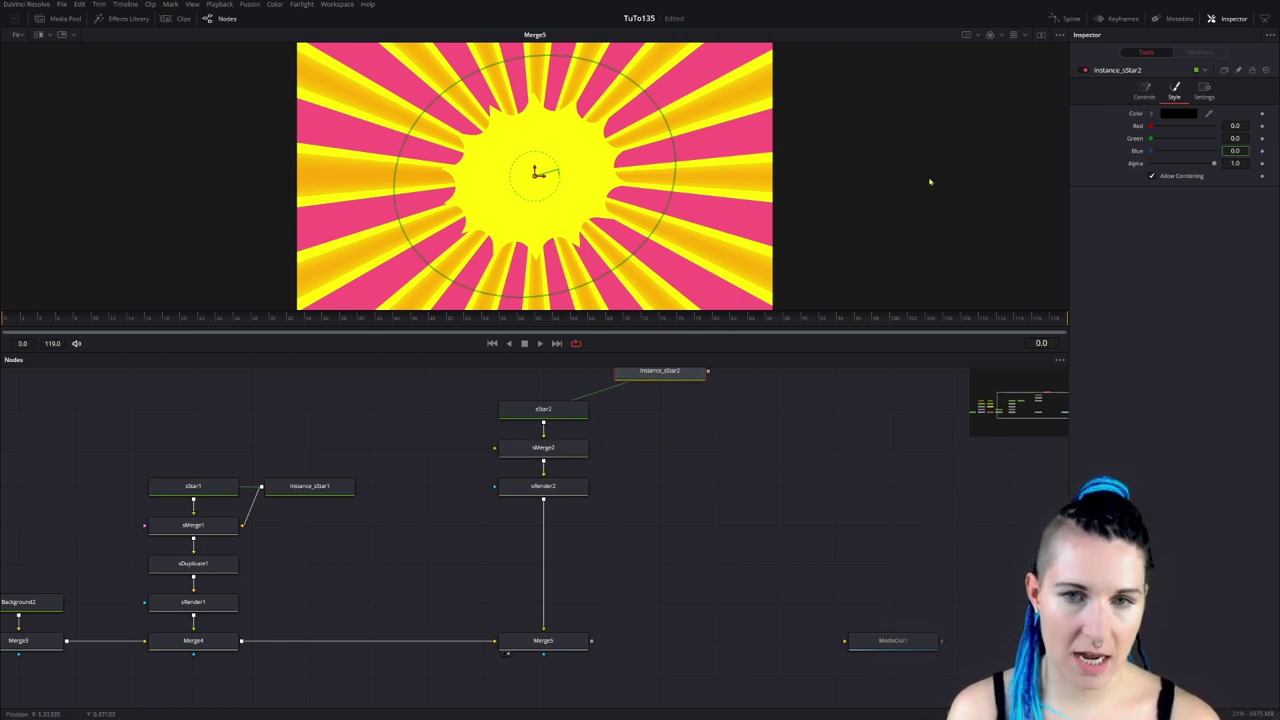
pyautogui.click(1155, 91)
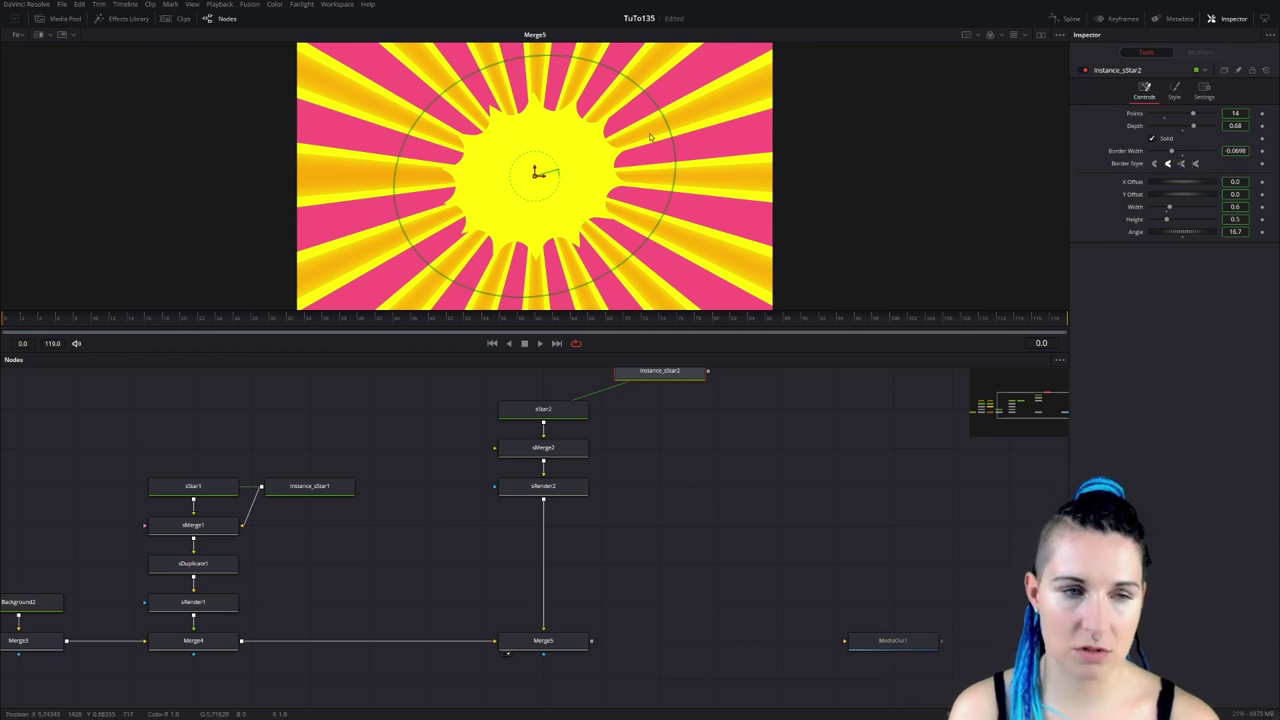
# Add an sOutline1 node after Instance_sStar2 and feed it into sMerge2.
pyautogui.scroll(3, 659, 446)
pyautogui.hotkey('ctrl', 'space')
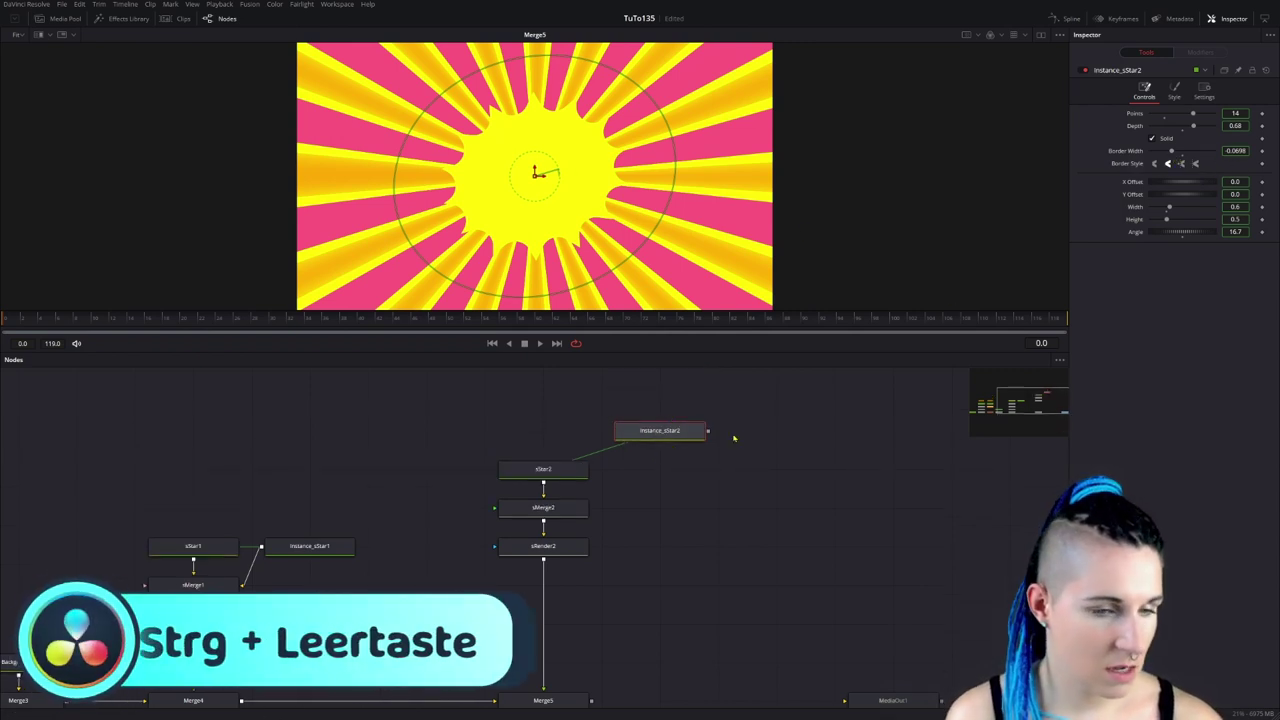
pyautogui.write('sren')
pyautogui.moveTo(1022, 227); pyautogui.dragTo(866, 199)
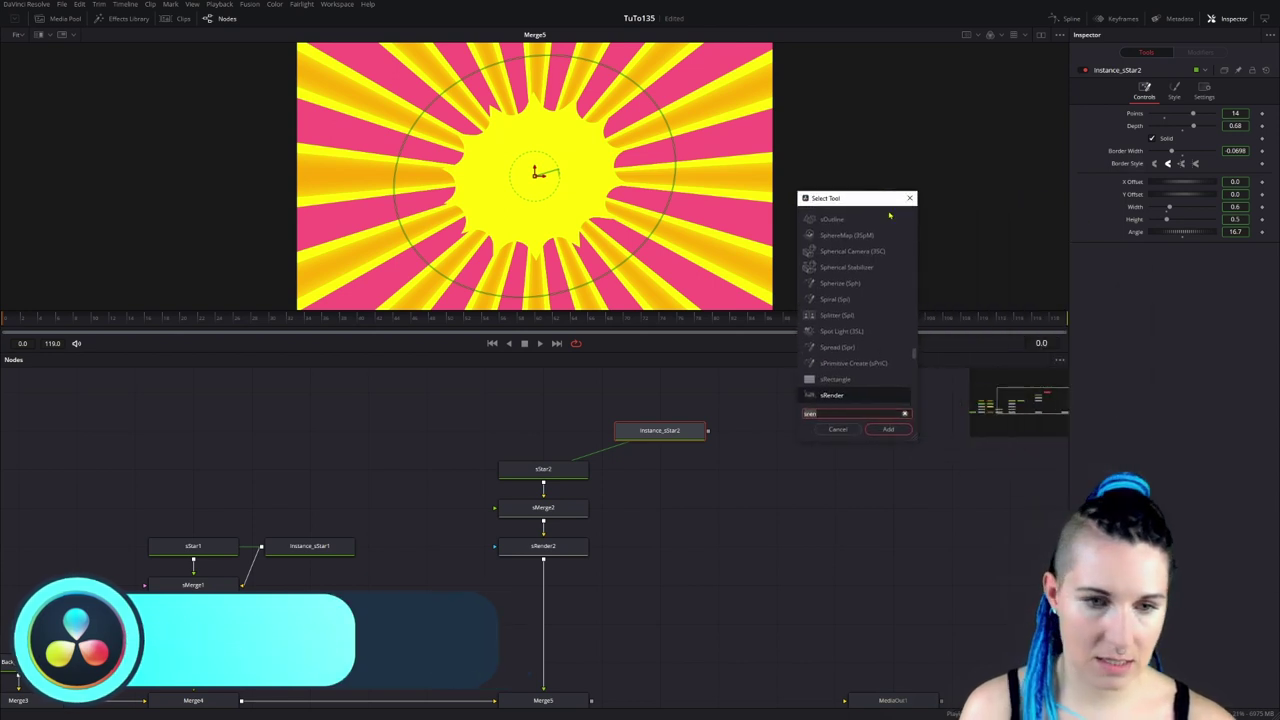
pyautogui.press('BackSpace')
pyautogui.press('BackSpace')
pyautogui.press('BackSpace')
pyautogui.write('sou')
pyautogui.press('Return')
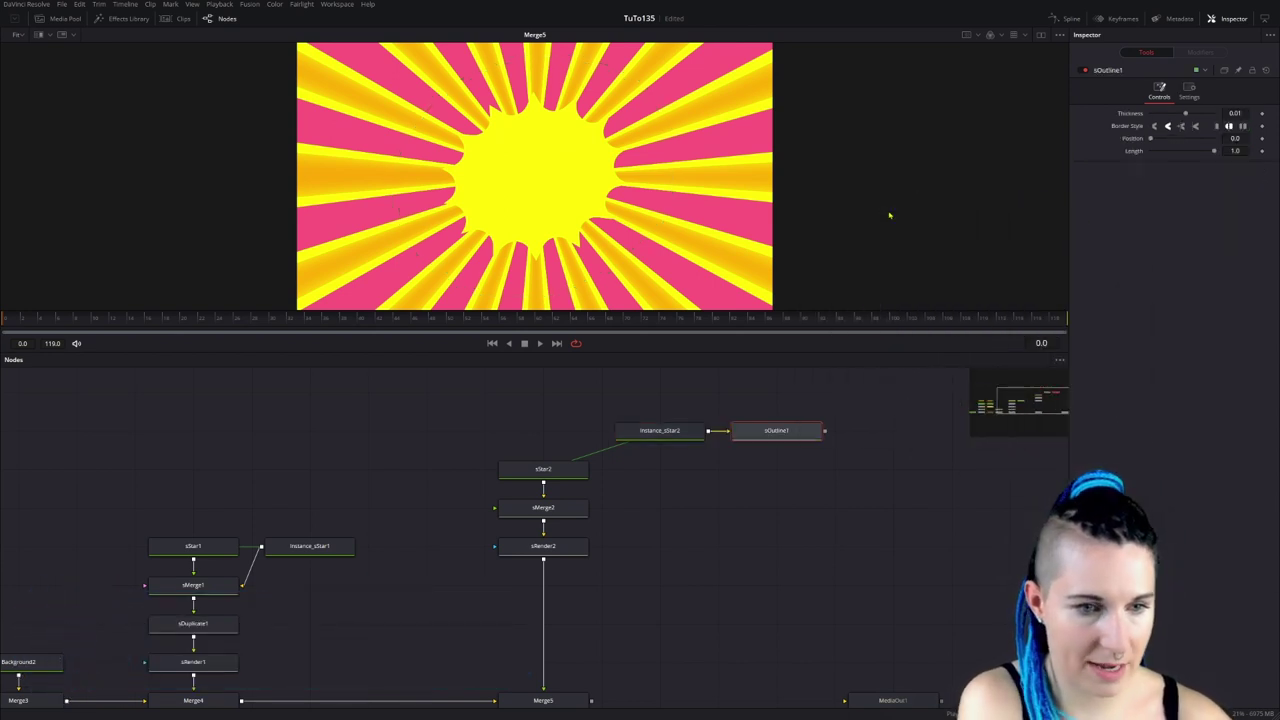
pyautogui.moveTo(790, 432)
pyautogui.mouseDown()
pyautogui.moveTo(570, 518)
pyautogui.moveTo(706, 466)
pyautogui.moveTo(567, 508)
pyautogui.mouseUp()
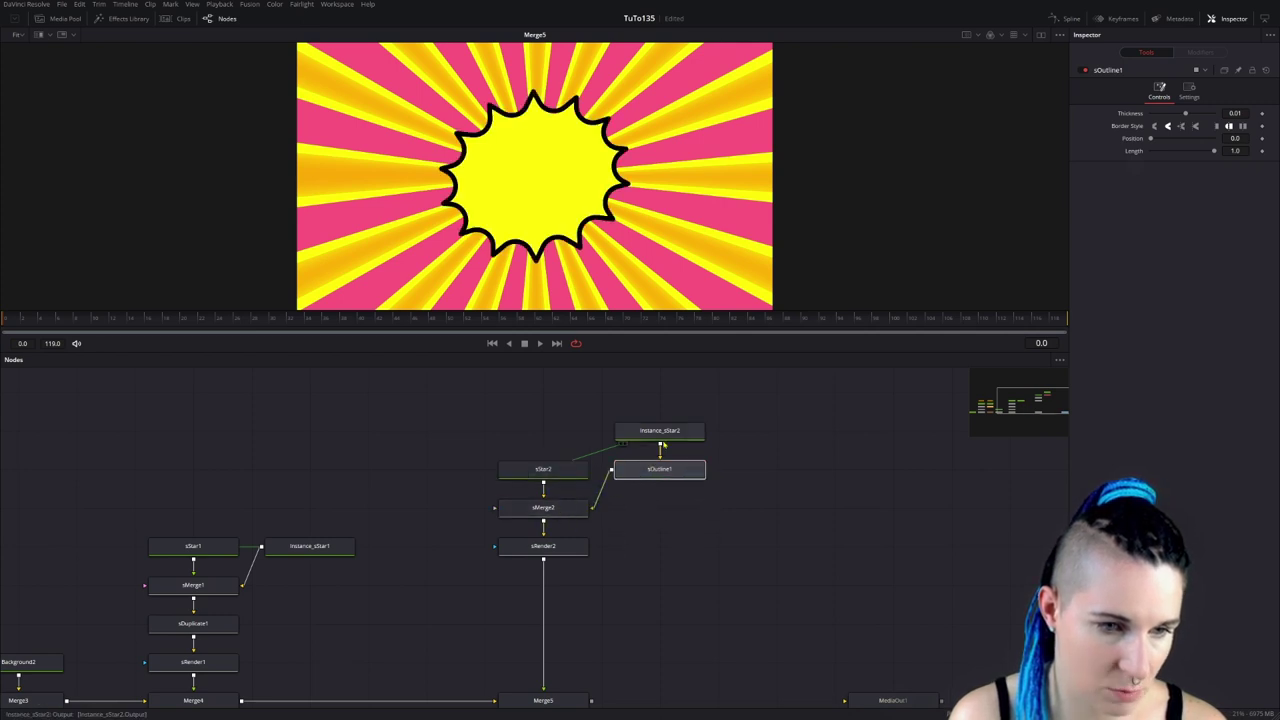
pyautogui.moveTo(671, 395)
pyautogui.mouseDown()
pyautogui.moveTo(691, 490)
pyautogui.moveTo(680, 508)
pyautogui.mouseUp()
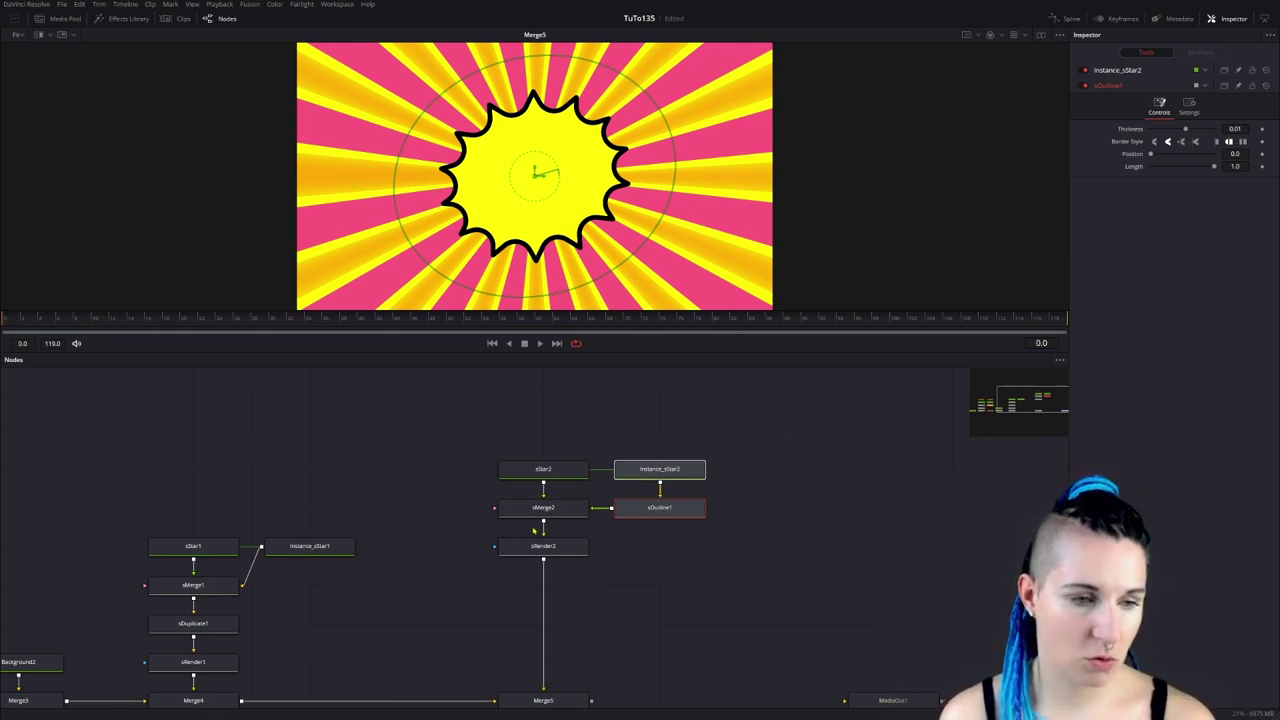
# Resize the sStar2 starburst to width 0.627 and height 0.471.
pyautogui.click(552, 471)
pyautogui.click(1145, 88)
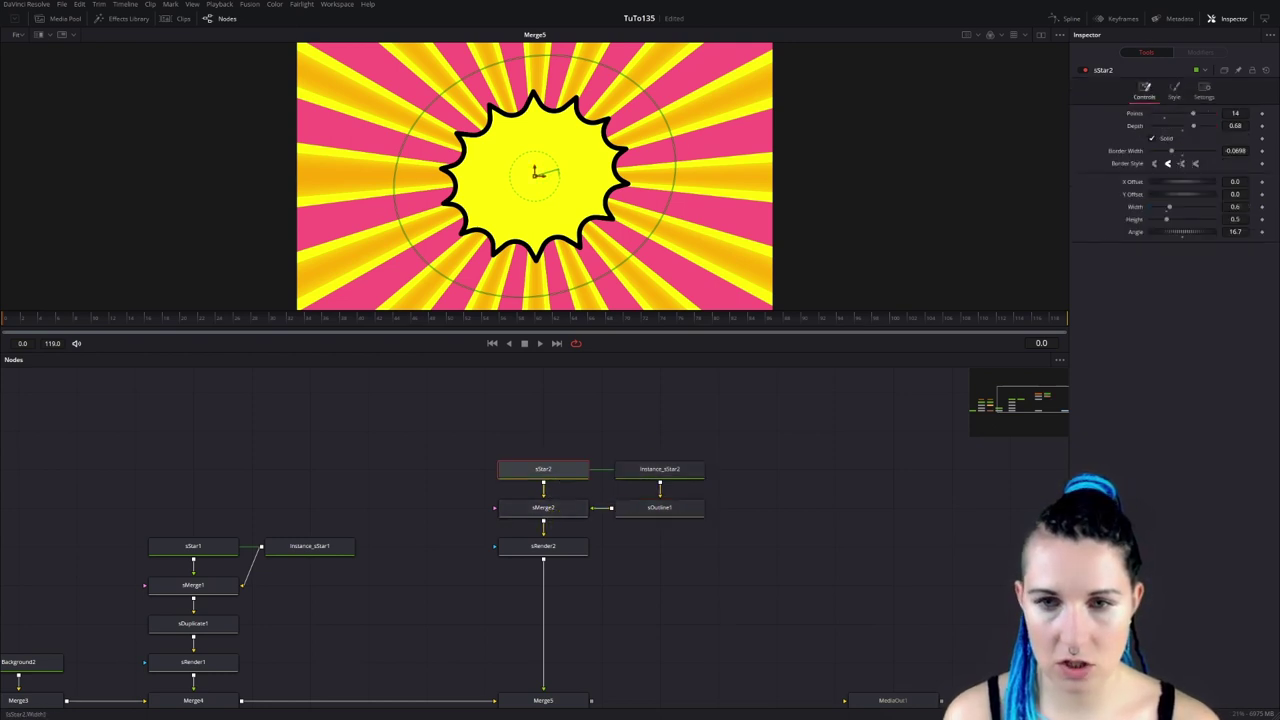
pyautogui.moveTo(675, 172); pyautogui.dragTo(687, 172)
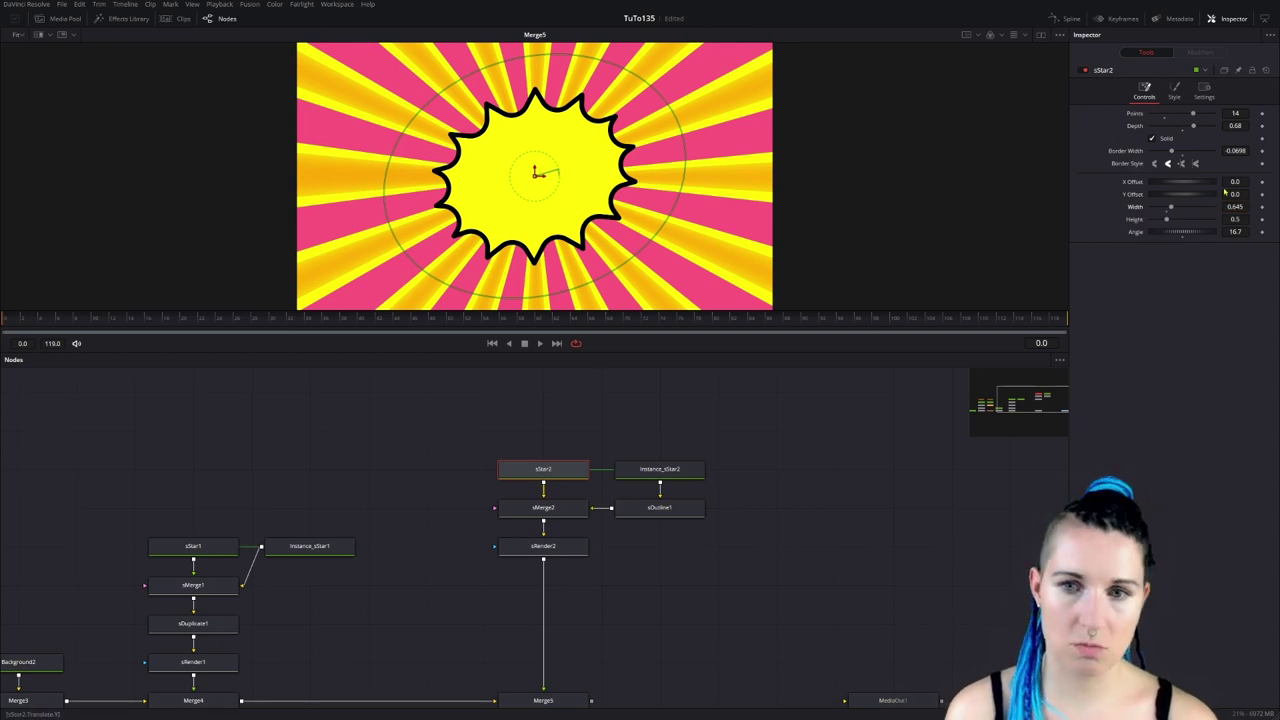
pyautogui.moveTo(1240, 206); pyautogui.dragTo(1241, 219)
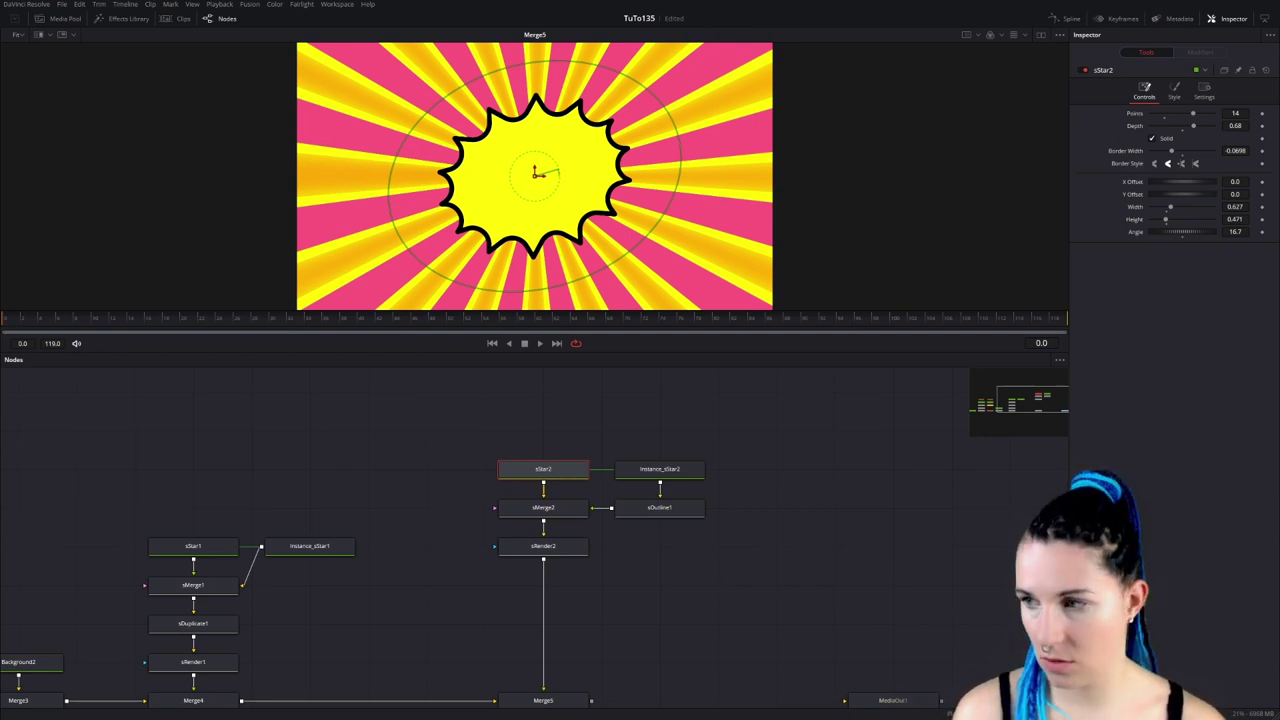
# Add a Text+ node and move sMerge2 and sOutline1 back into place.
pyautogui.hotkey('shift', 'space')
pyautogui.write('sou')
pyautogui.moveTo(607, 207); pyautogui.dragTo(736, 170)
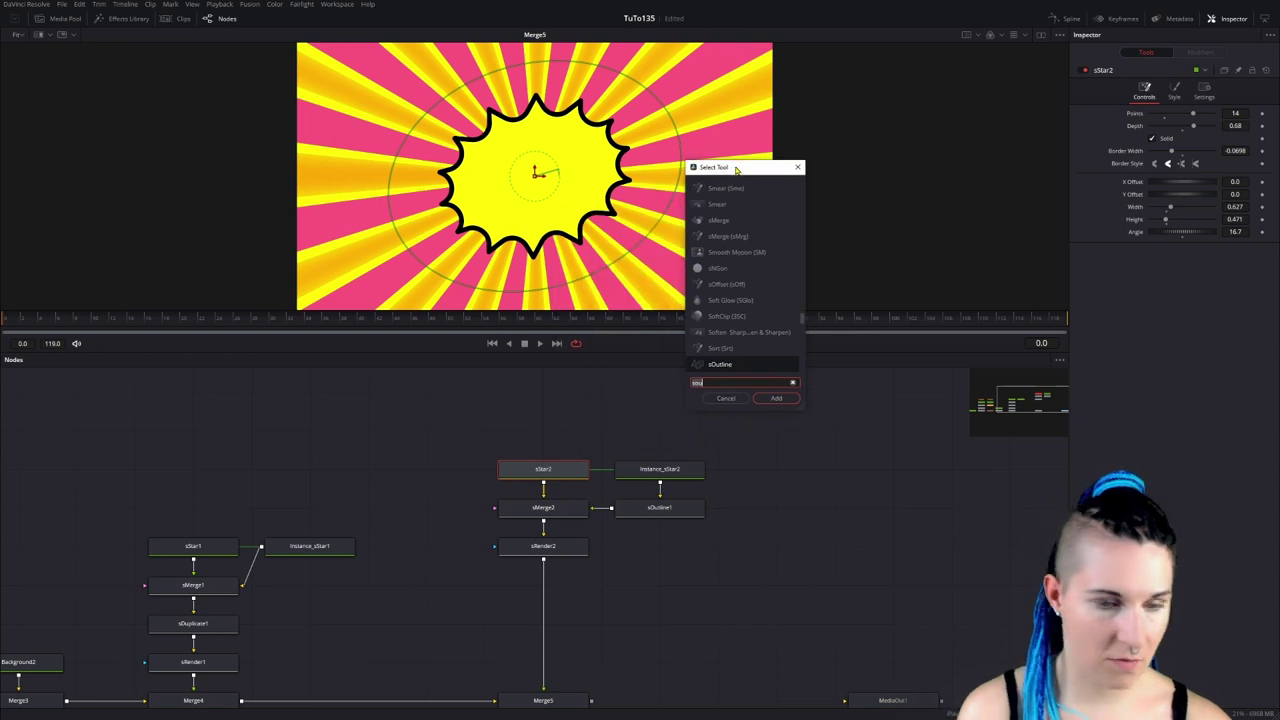
pyautogui.write('tex')
pyautogui.press('Down')
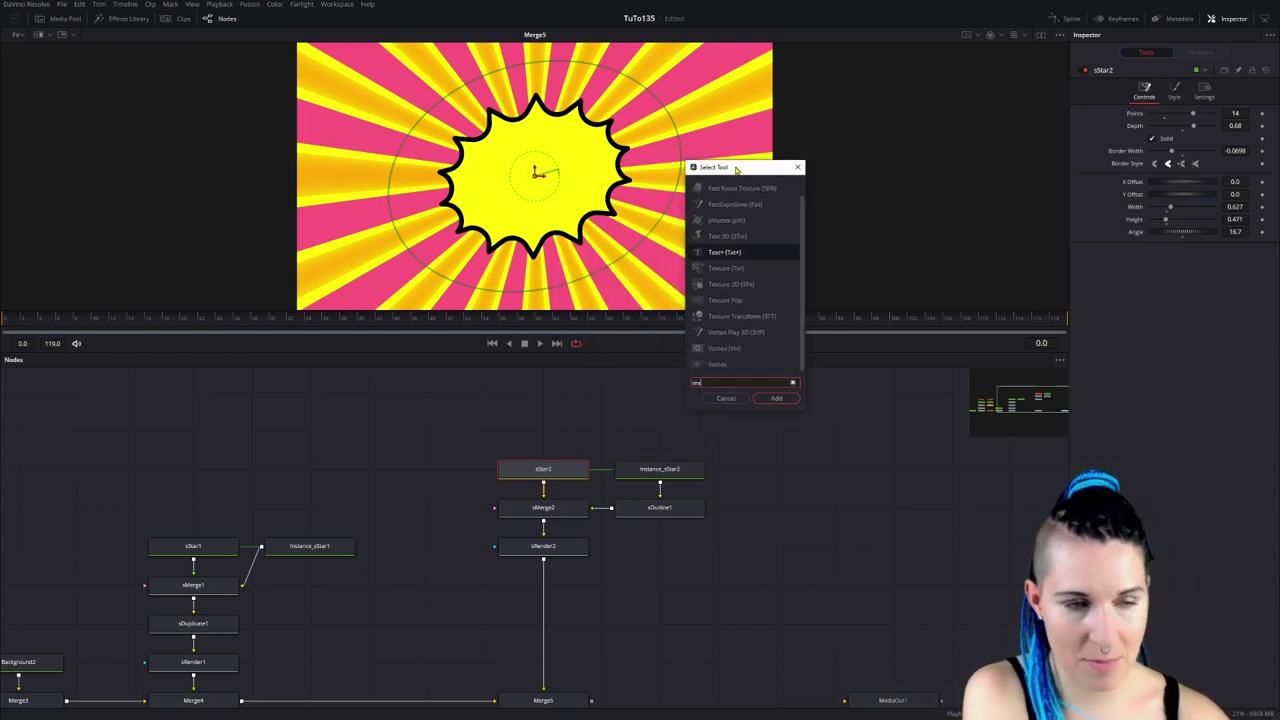
pyautogui.press('Return')
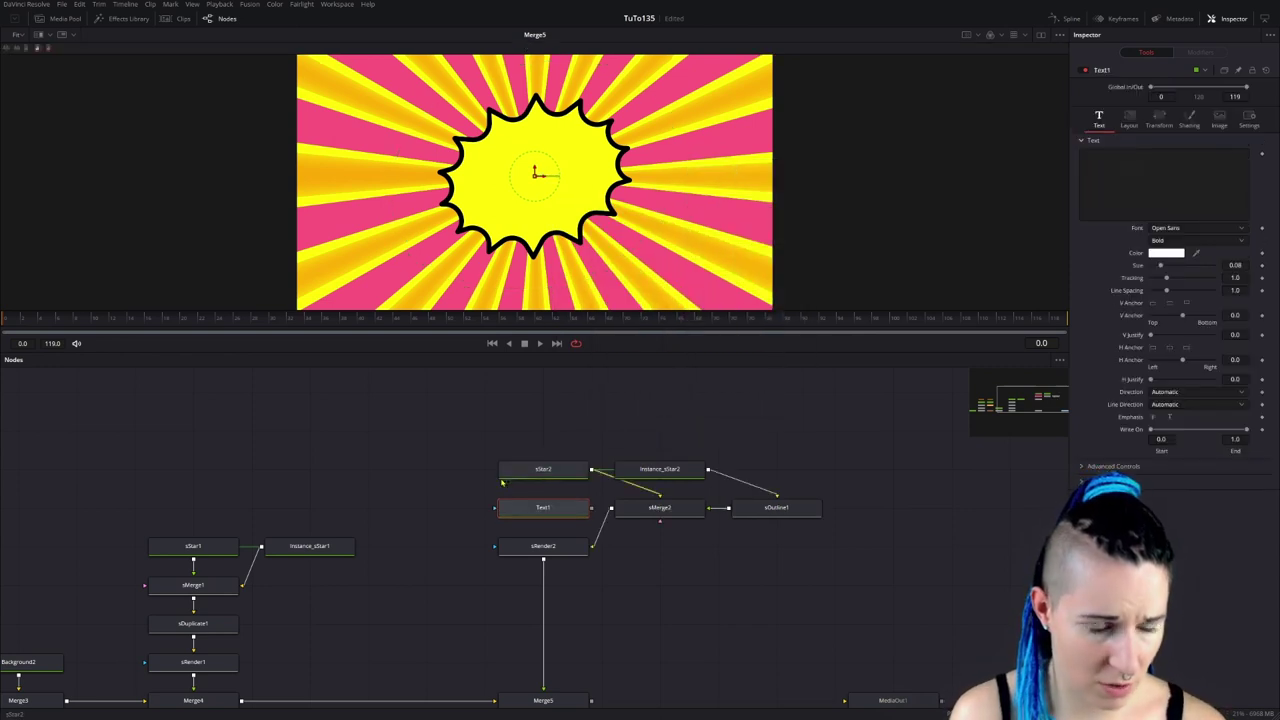
pyautogui.moveTo(530, 508); pyautogui.dragTo(705, 624)
pyautogui.moveTo(659, 508); pyautogui.dragTo(543, 508)
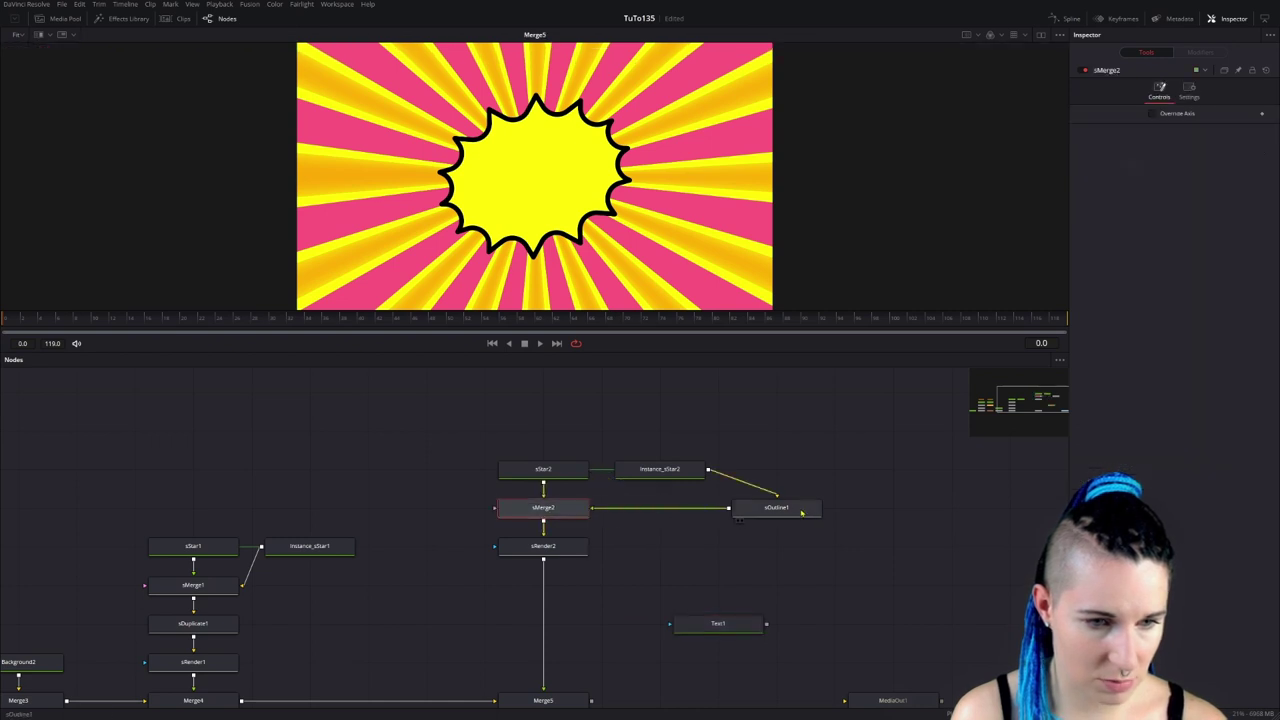
pyautogui.moveTo(801, 512); pyautogui.dragTo(684, 512)
# Merge Text1 over the composite via Merge6 under sRender2, placing Text1 beside it, and select Text1.
pyautogui.moveTo(712, 631)
pyautogui.mouseDown()
pyautogui.moveTo(653, 593)
pyautogui.moveTo(519, 574)
pyautogui.moveTo(545, 565)
pyautogui.mouseUp()
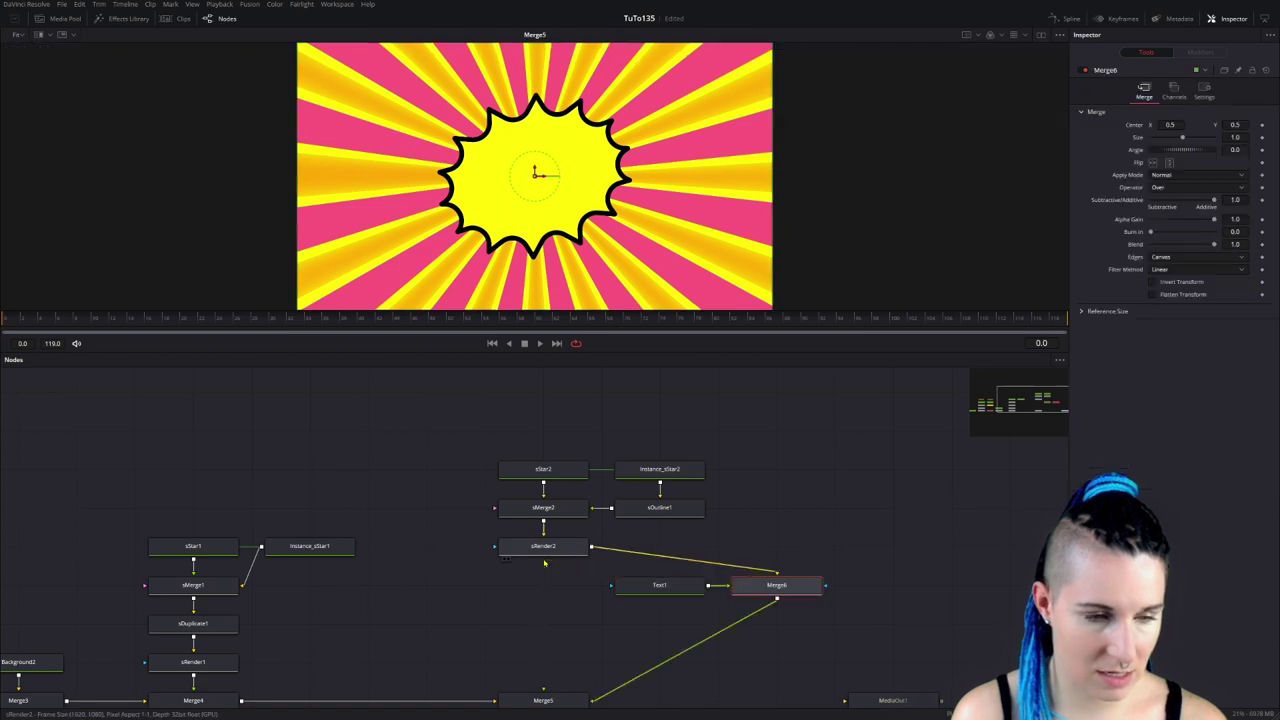
pyautogui.moveTo(637, 588); pyautogui.dragTo(389, 592)
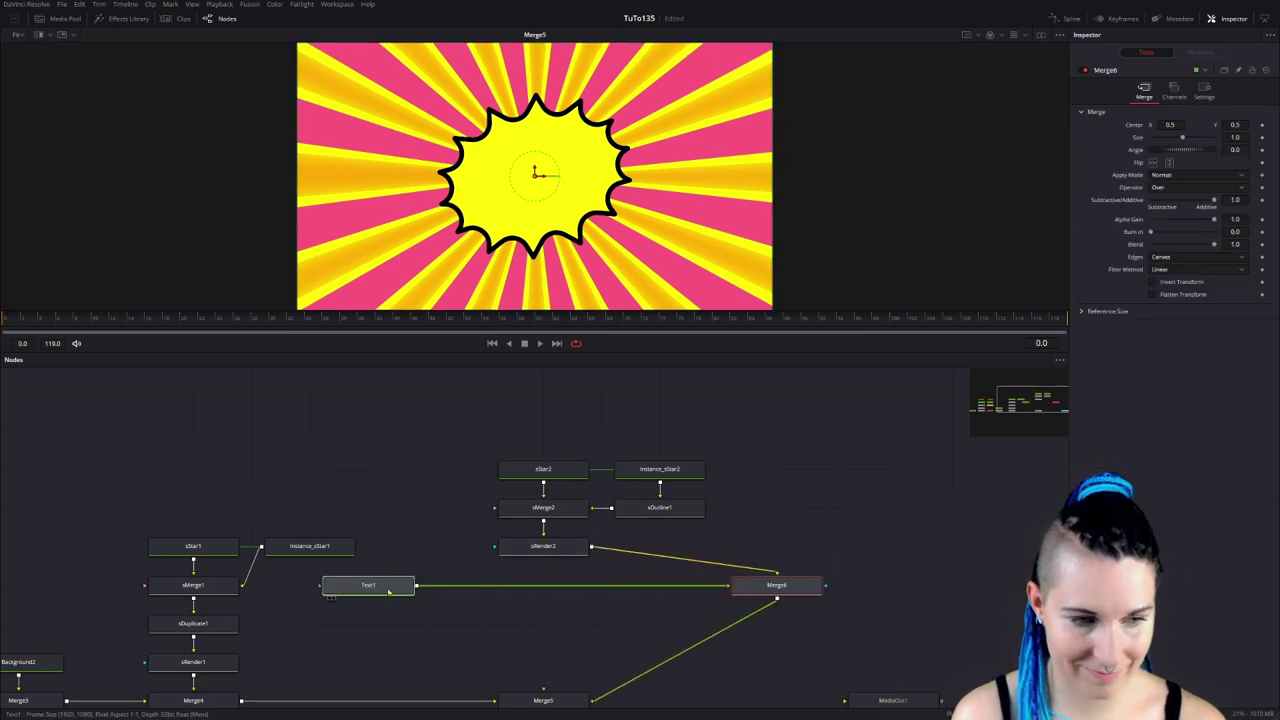
pyautogui.moveTo(776, 585); pyautogui.dragTo(543, 585)
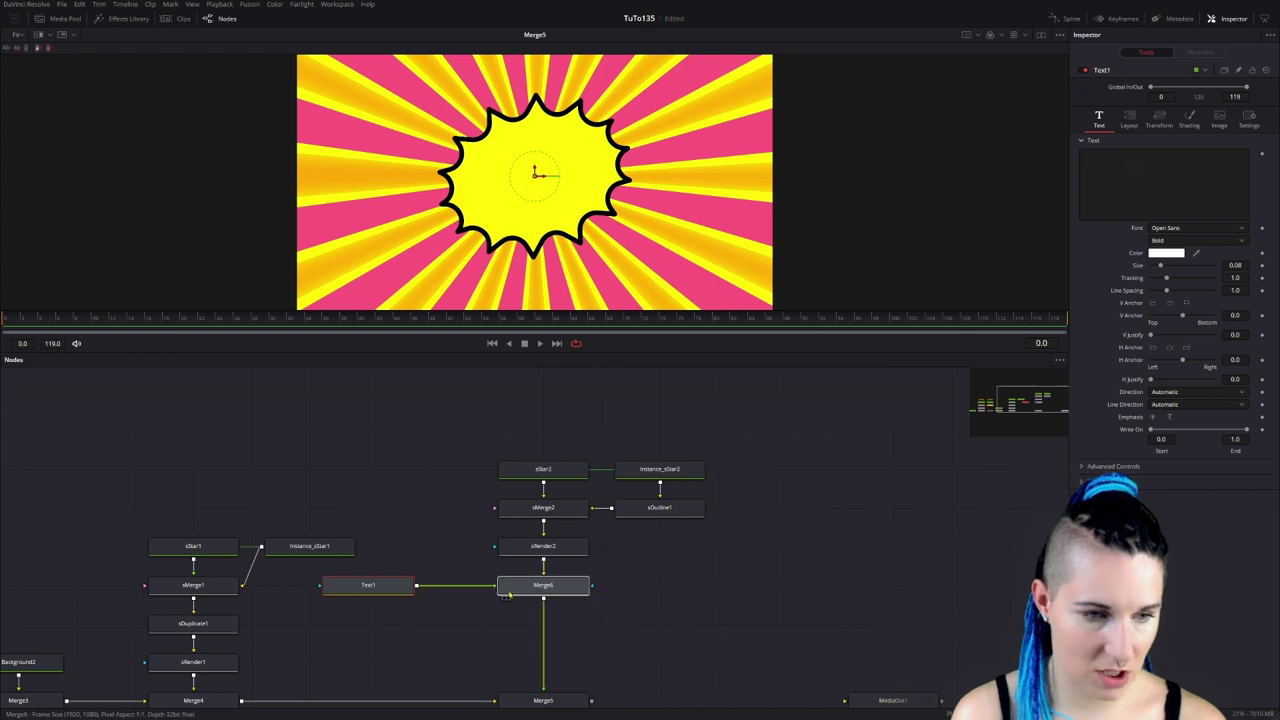
pyautogui.moveTo(375, 594); pyautogui.dragTo(409, 594)
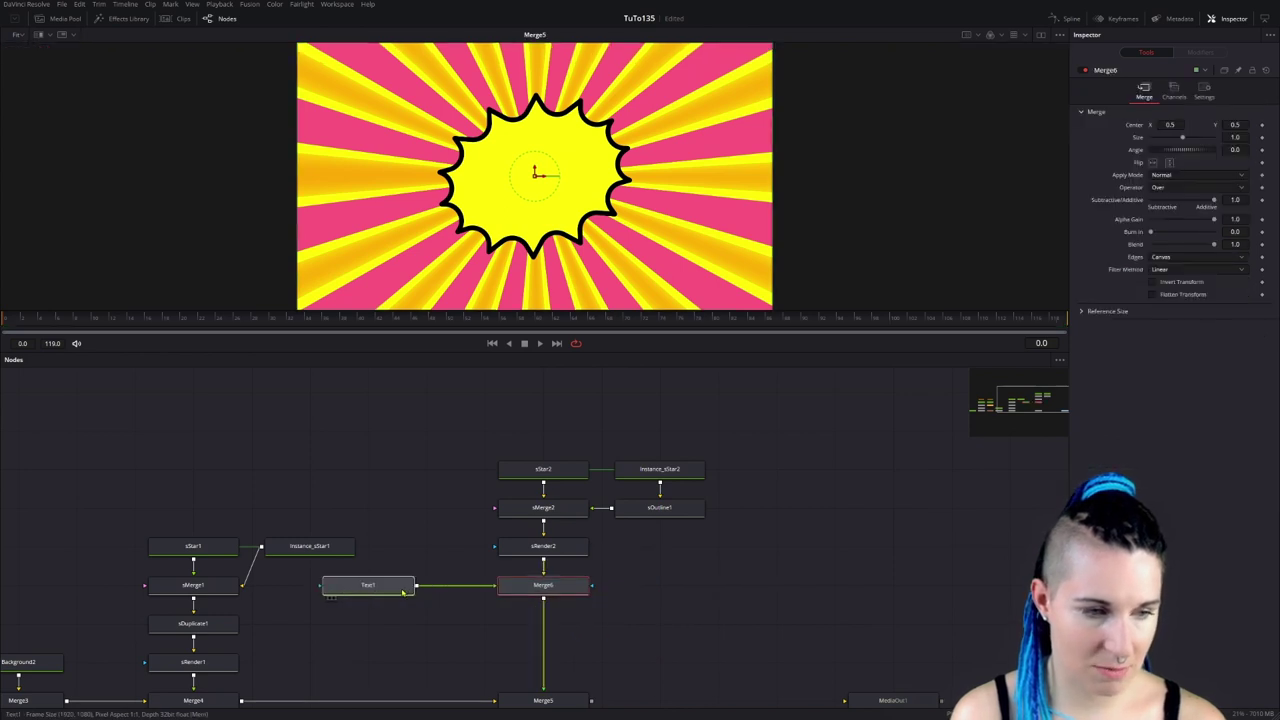
pyautogui.click(409, 594)
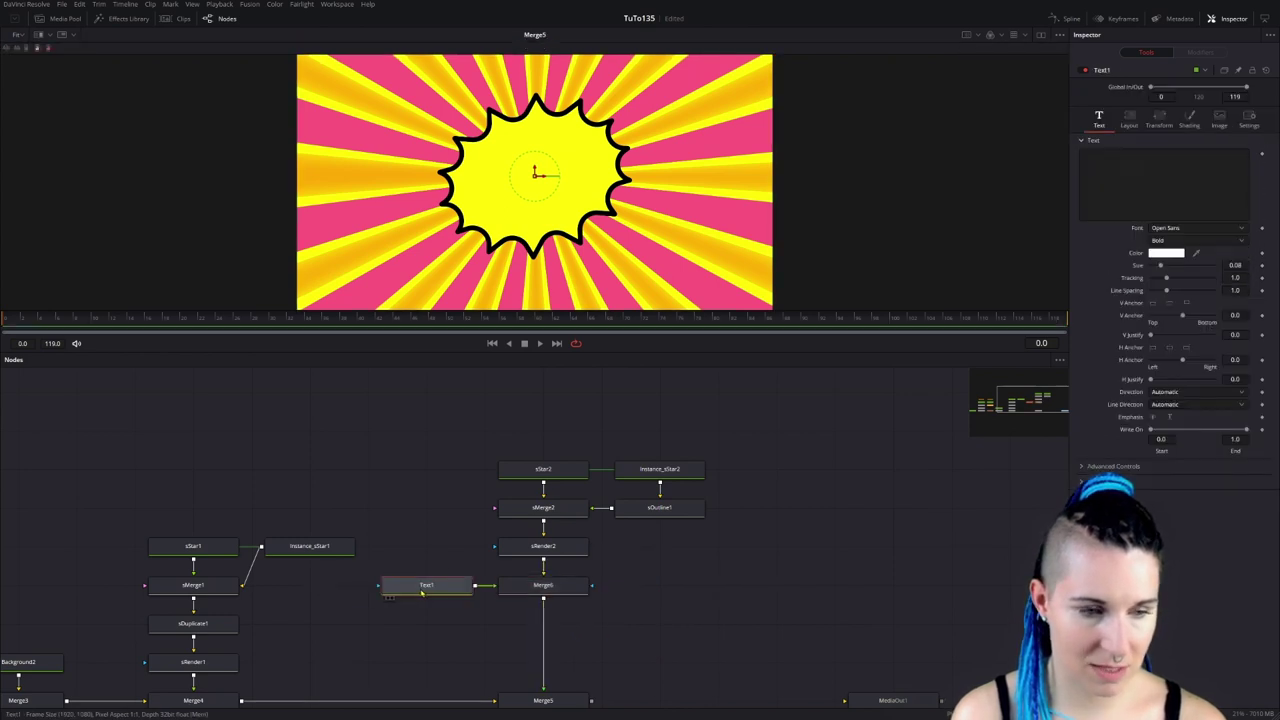
# Enter 'Boom!' as the text and set its font to sketches.
pyautogui.click(1131, 166)
pyautogui.write('Boo')
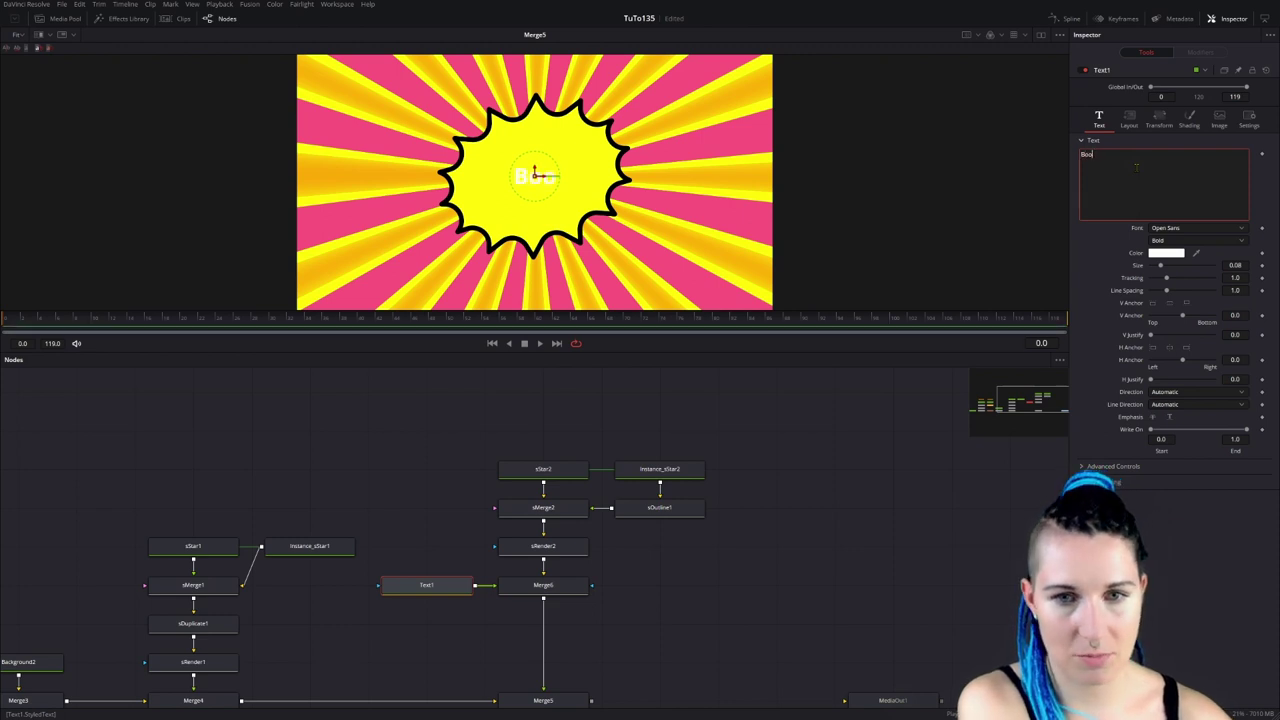
pyautogui.write('m!')
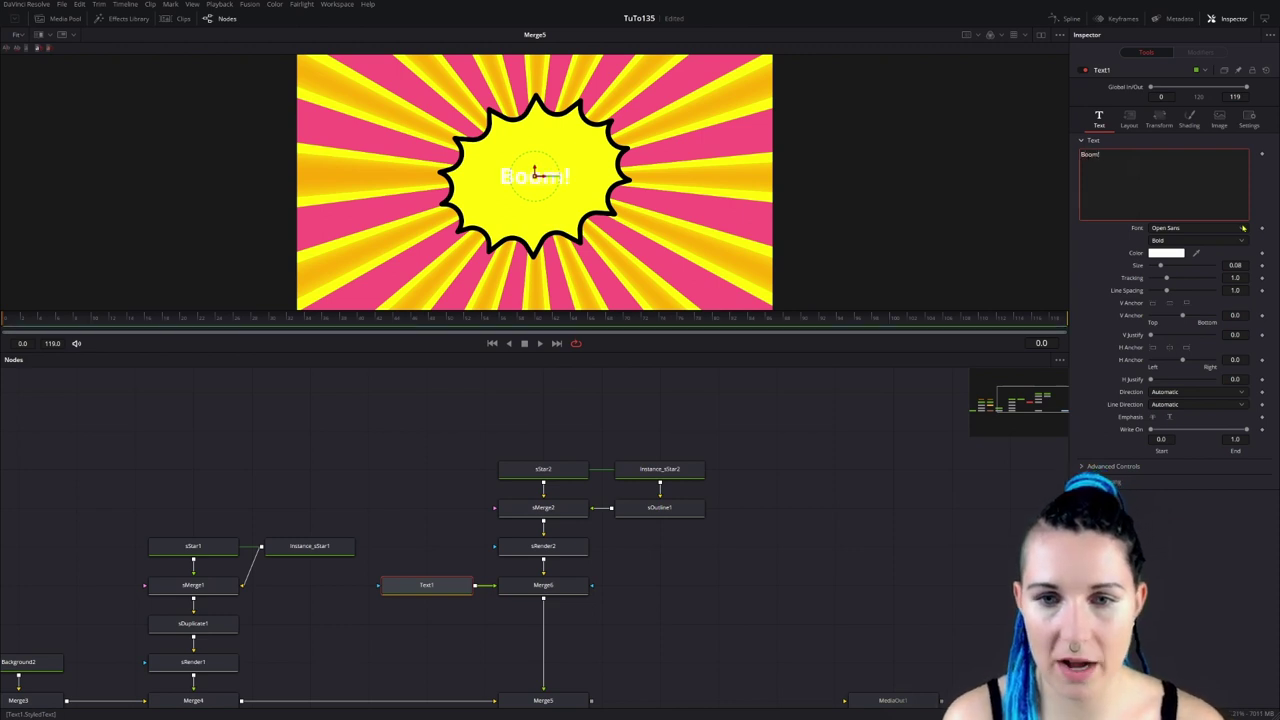
pyautogui.click(1168, 228)
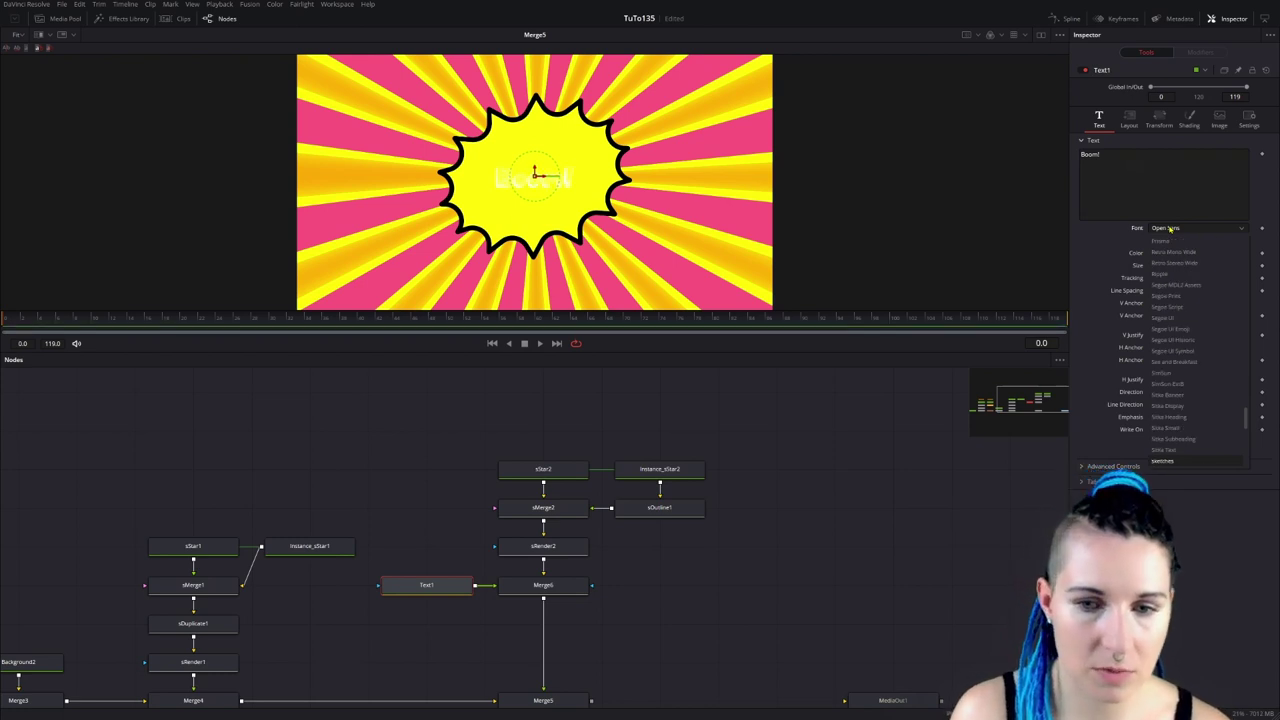
pyautogui.press('Return')
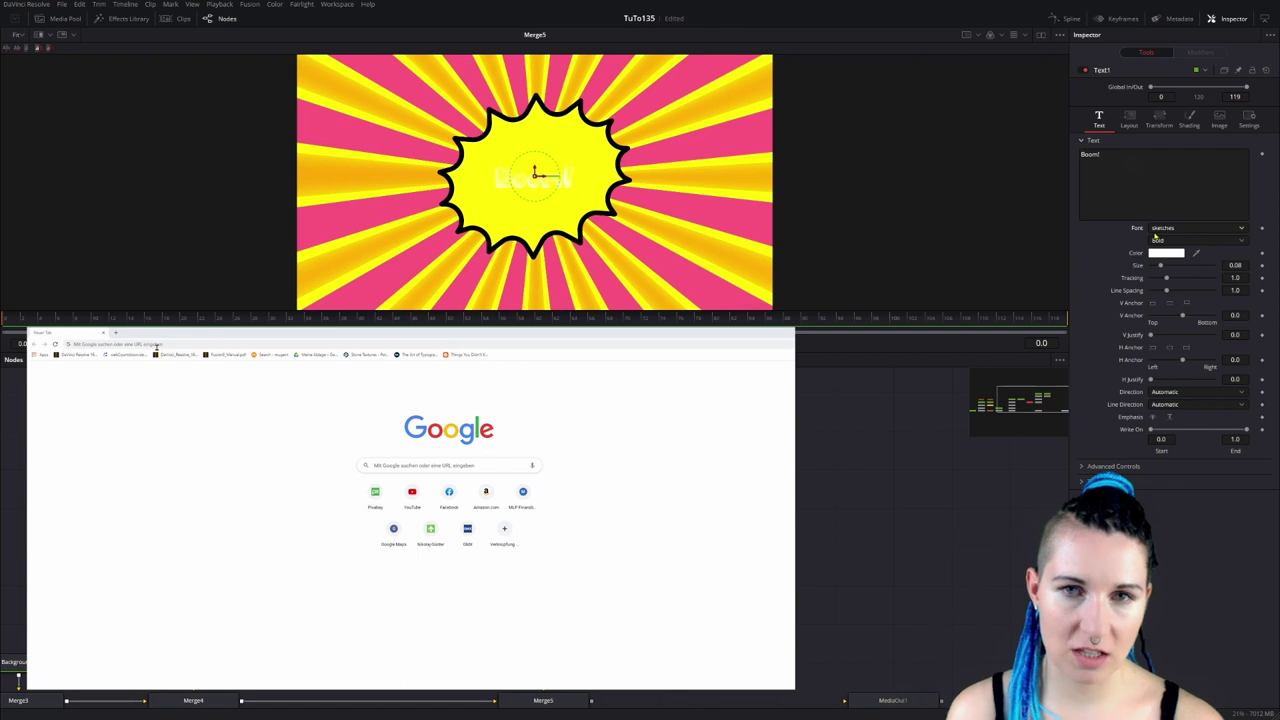
# Load dafont.com and open the Extravagant > Cartoon font category.
pyautogui.click(157, 344)
pyautogui.write('dafont.com')
pyautogui.press('Return')
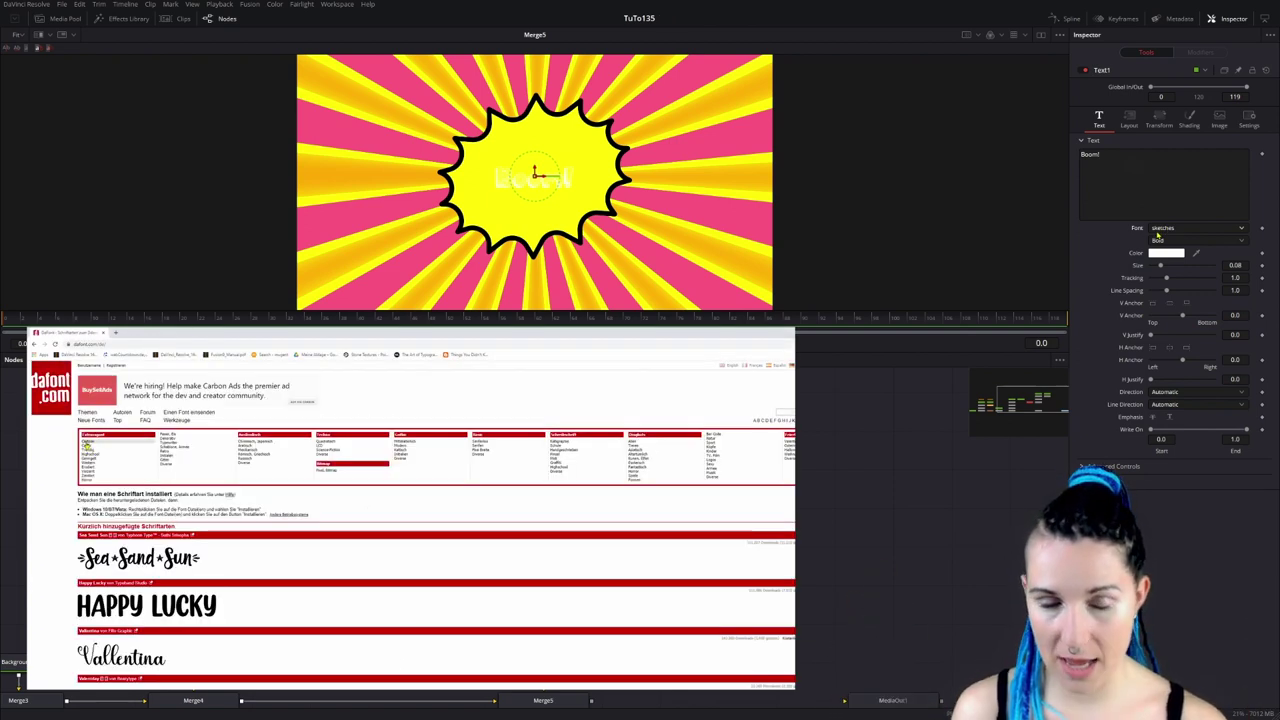
pyautogui.click(88, 441)
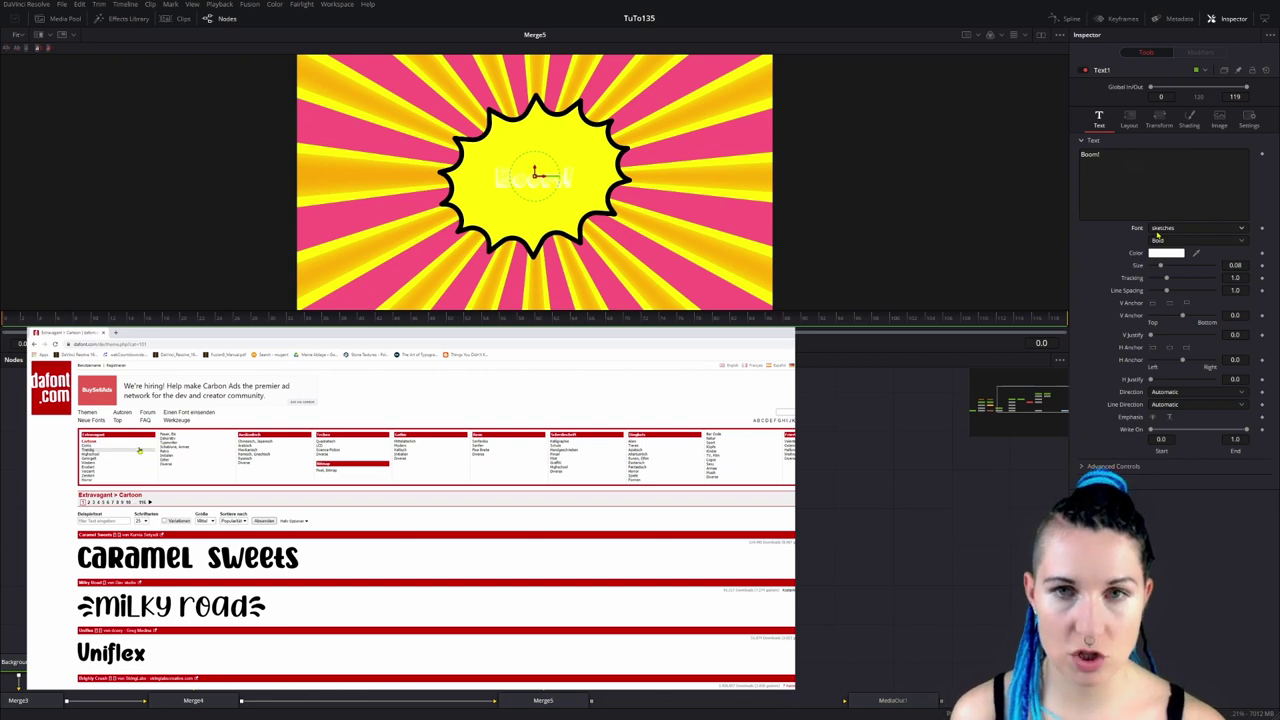
# Apply an extra filter from Mehr Optionen and scroll through the cartoon font previews.
pyautogui.click(293, 521)
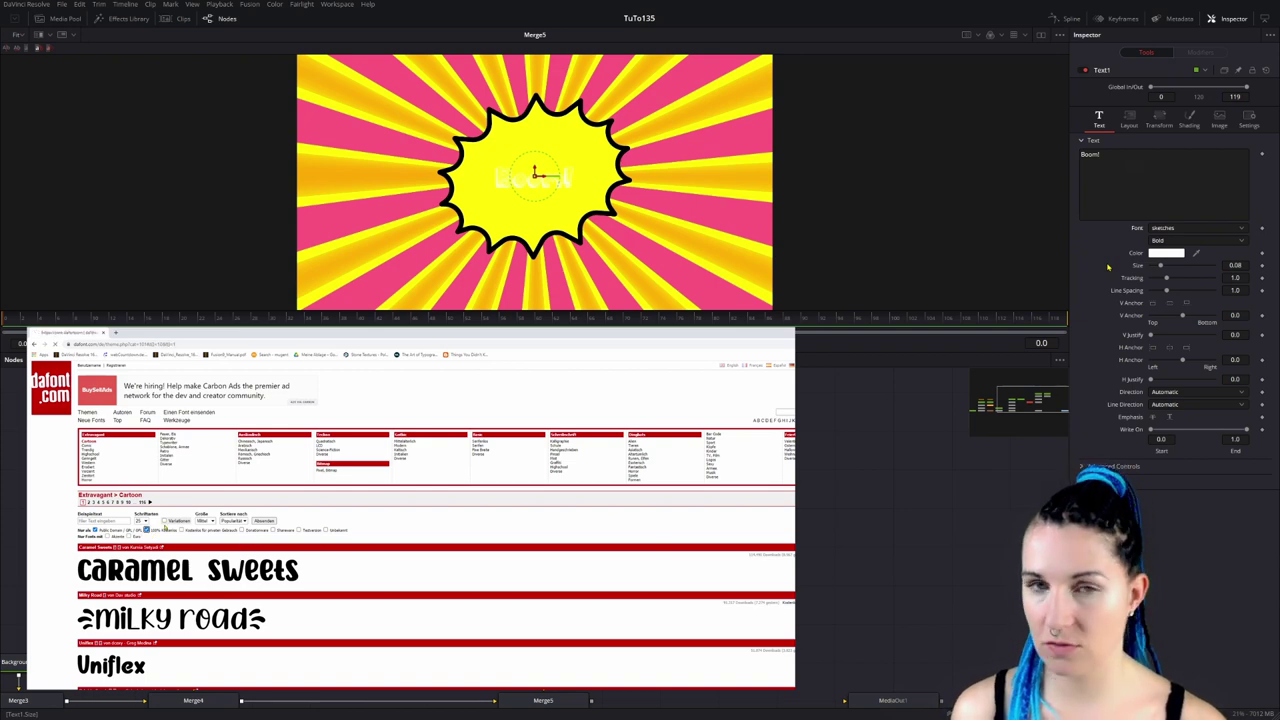
pyautogui.click(317, 532)
pyautogui.scroll(-5, 250, 560)
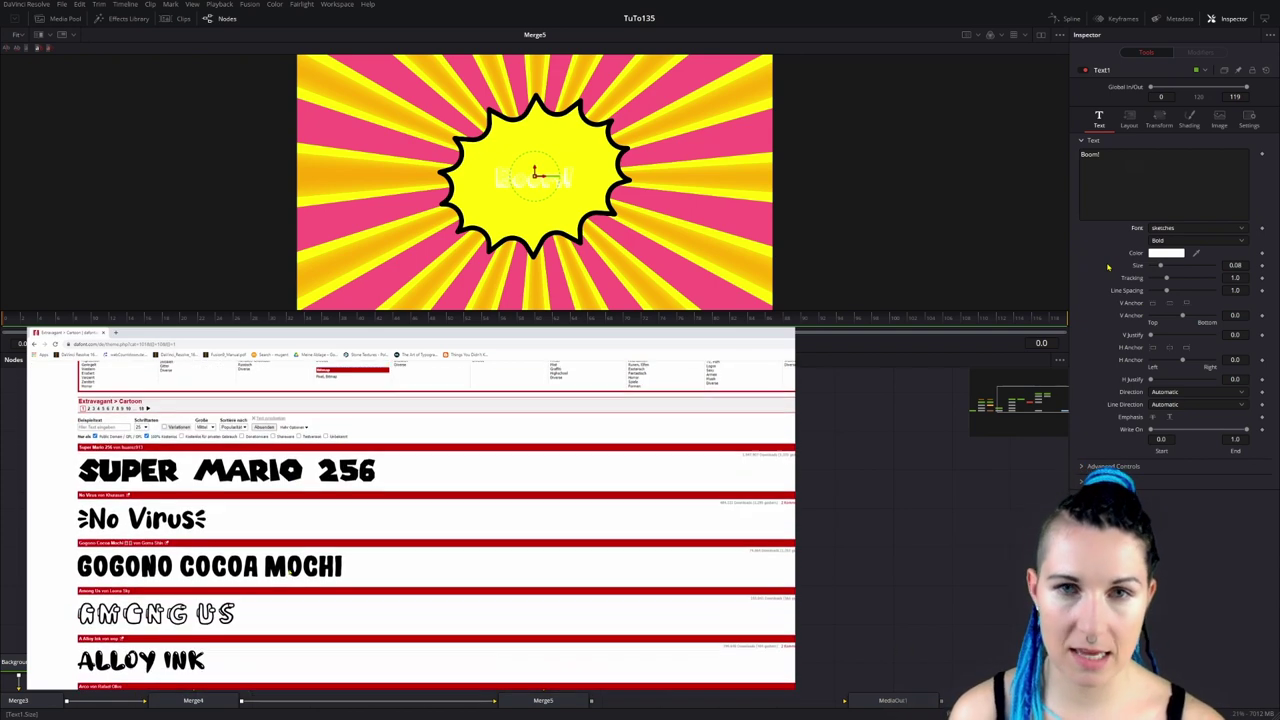
pyautogui.scroll(-2, 290, 573)
pyautogui.scroll(-3, 290, 573)
pyautogui.scroll(-2, 290, 573)
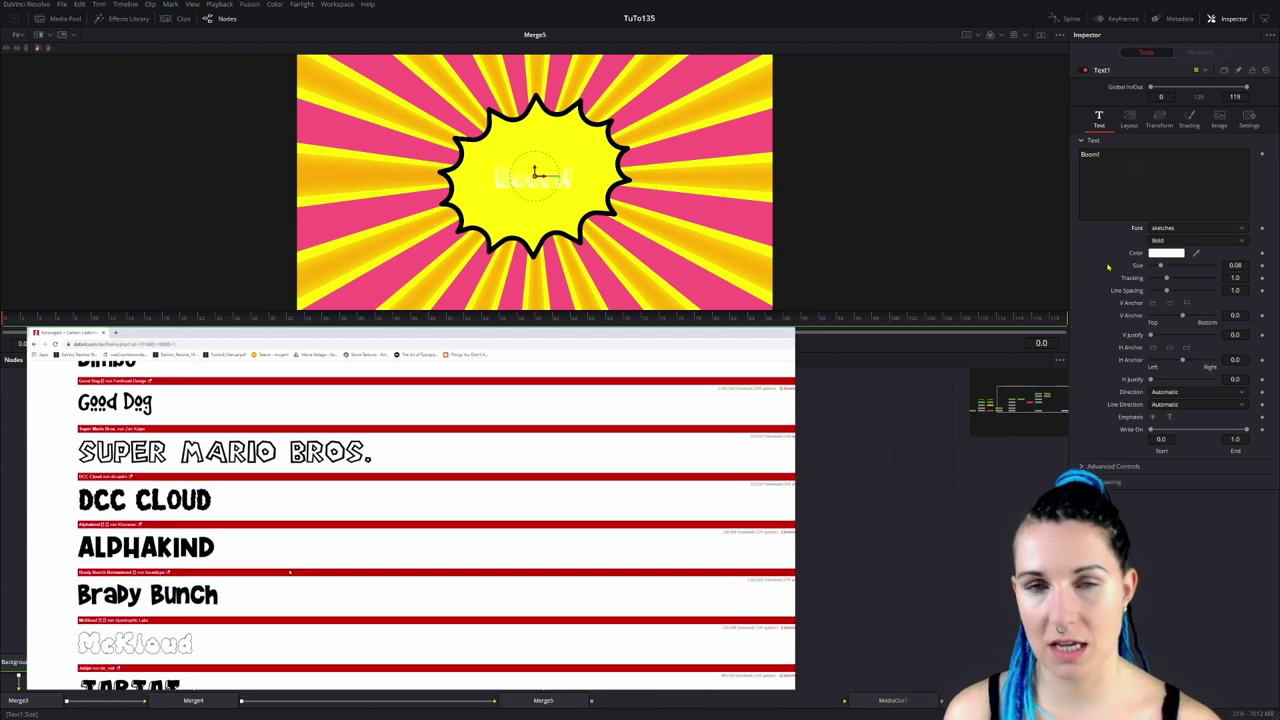
pyautogui.scroll(-3, 290, 573)
pyautogui.scroll(-2, 289, 572)
pyautogui.scroll(-1, 571, 564)
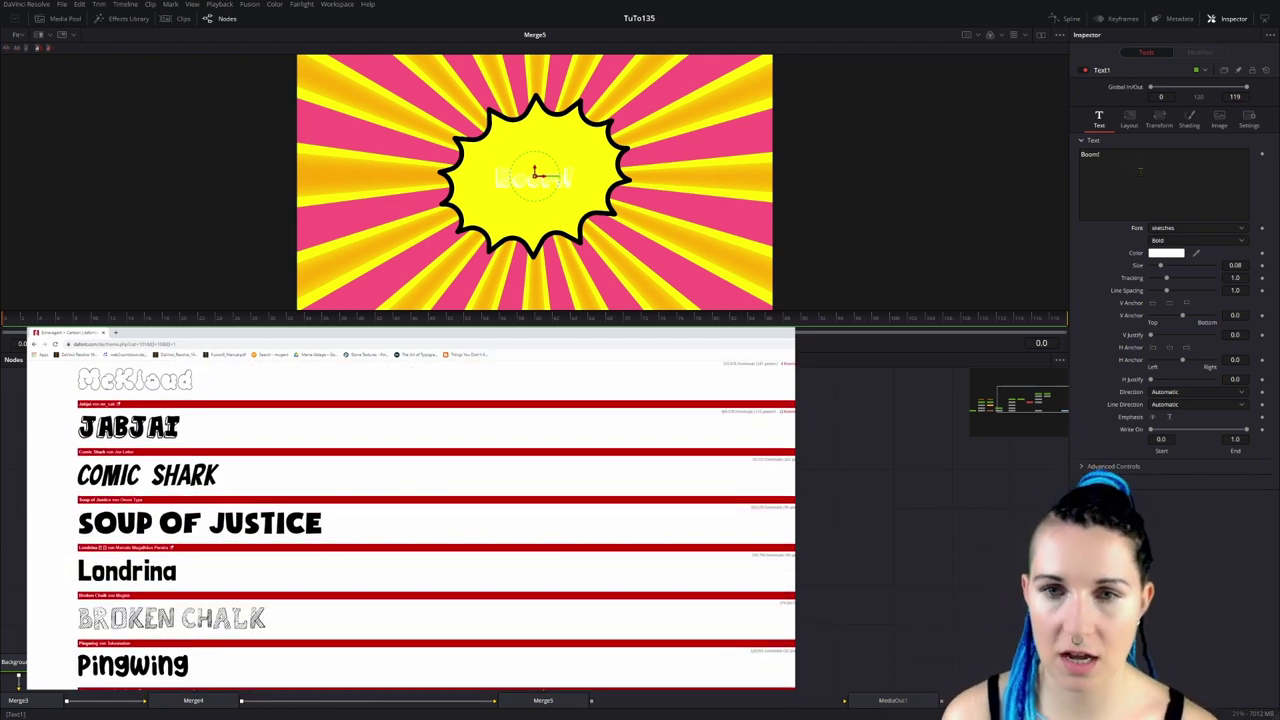
# Set the Boom! text fill colour to pink #ff007f.
pyautogui.click(1189, 118)
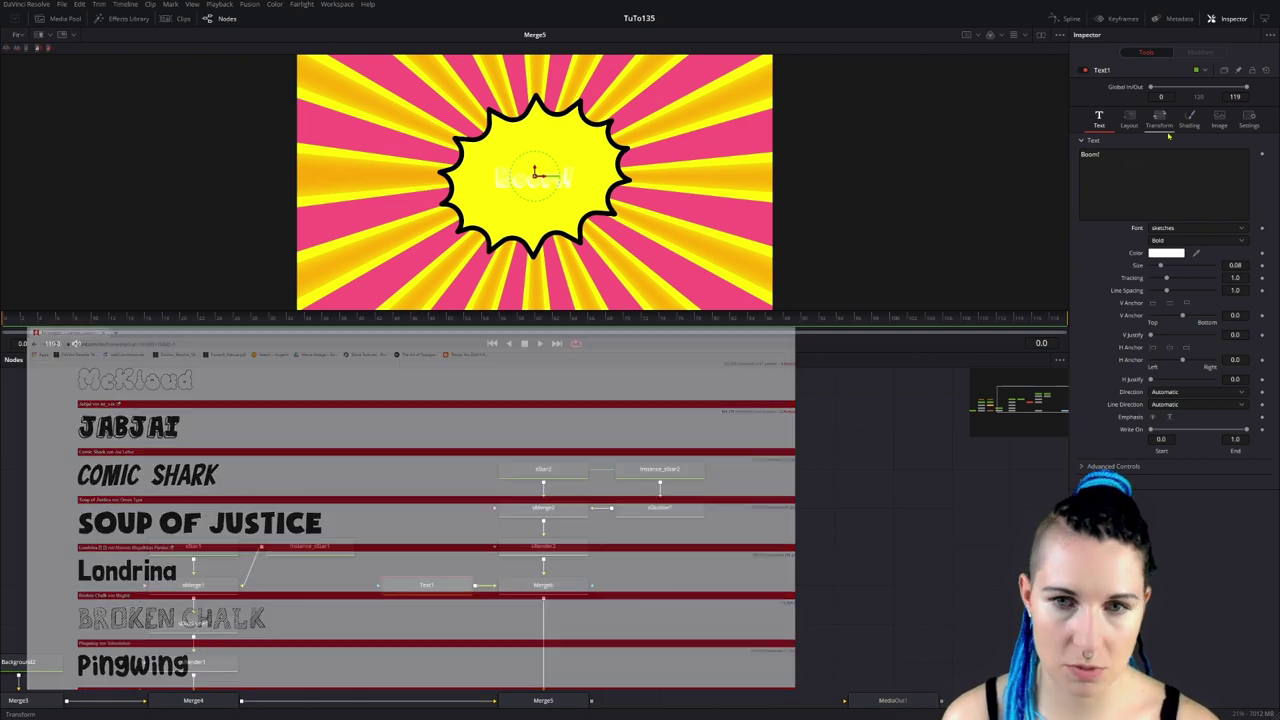
pyautogui.click(1168, 260)
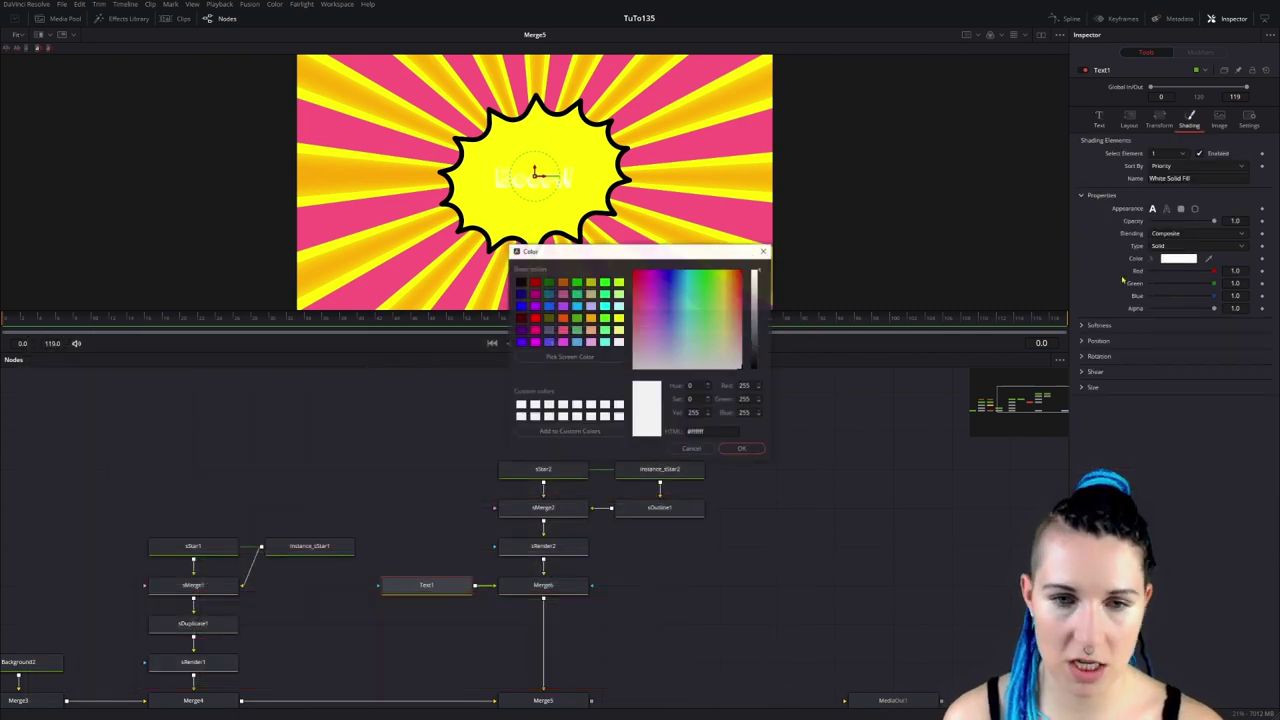
pyautogui.click(551, 342)
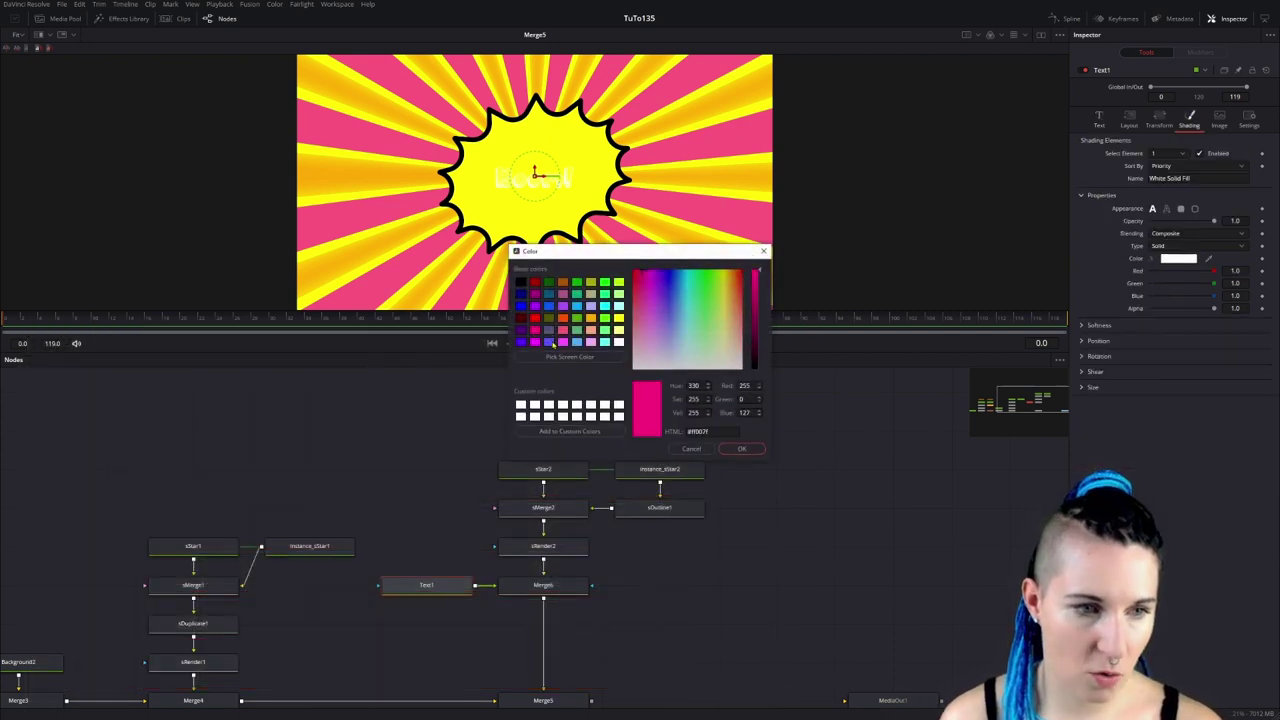
pyautogui.click(737, 448)
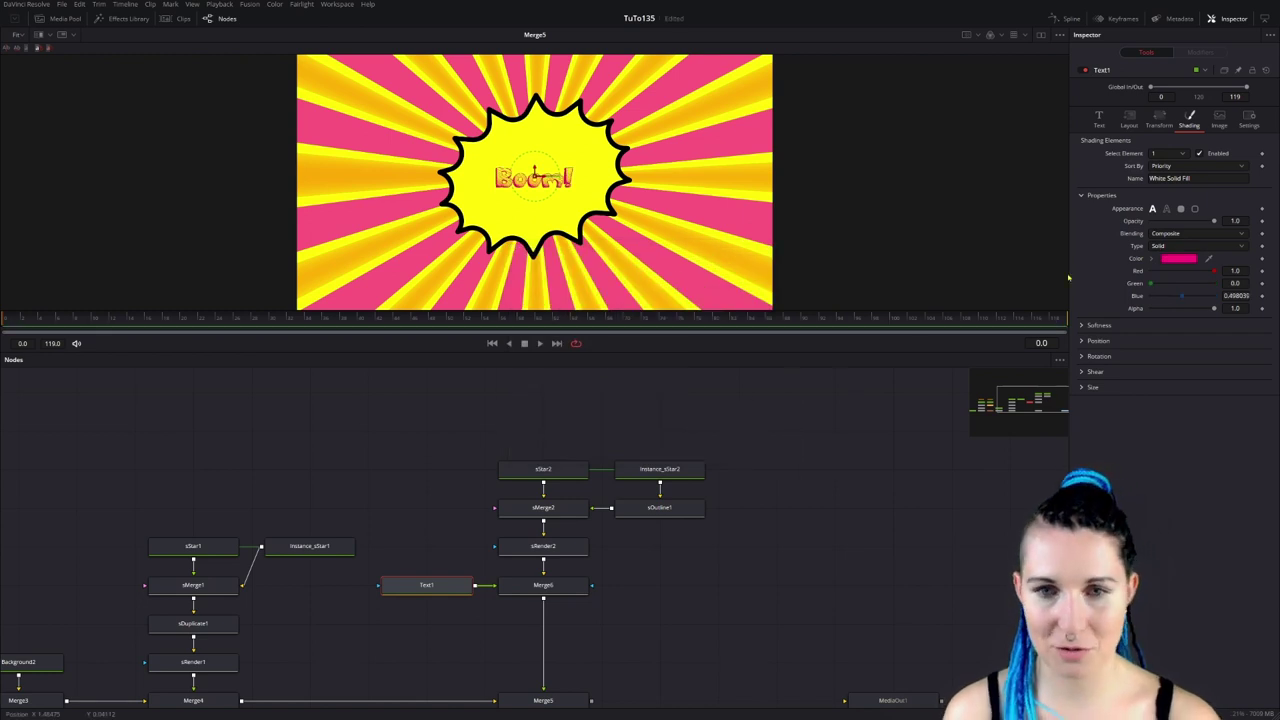
# Enlarge the Boom! text to a size of about 0.165.
pyautogui.click(1098, 118)
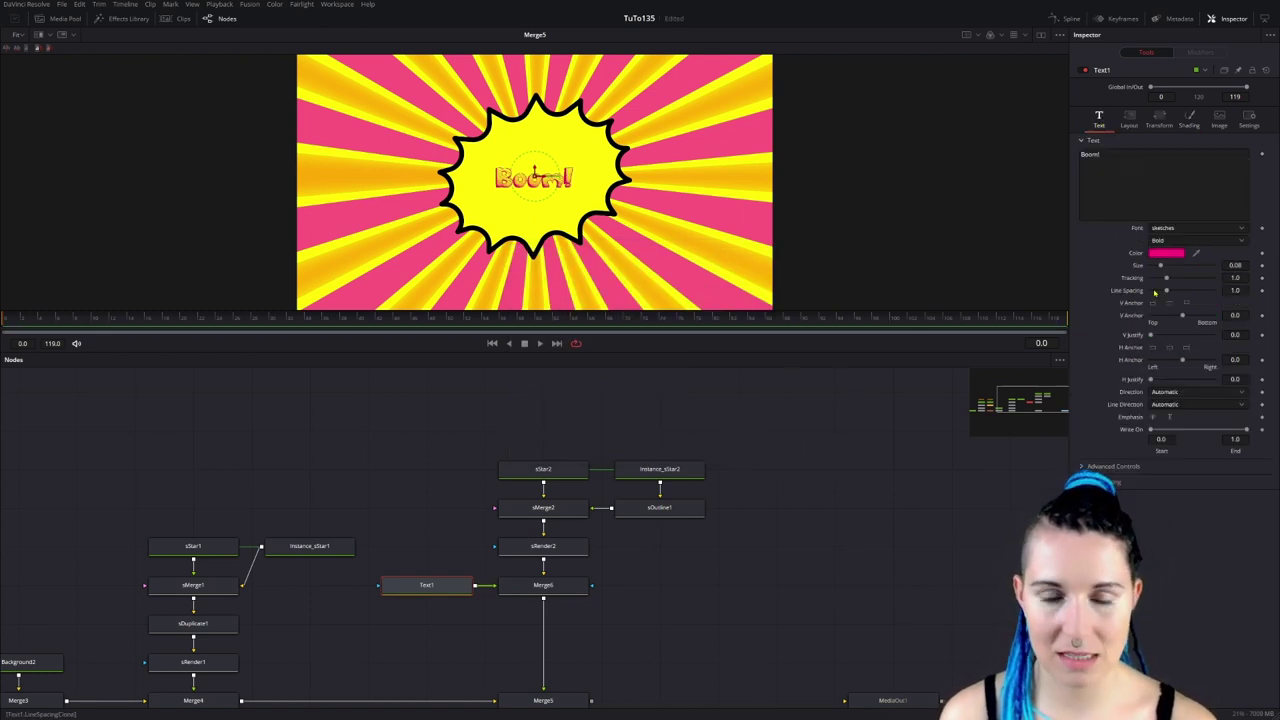
pyautogui.moveTo(1160, 266); pyautogui.dragTo(1169, 266)
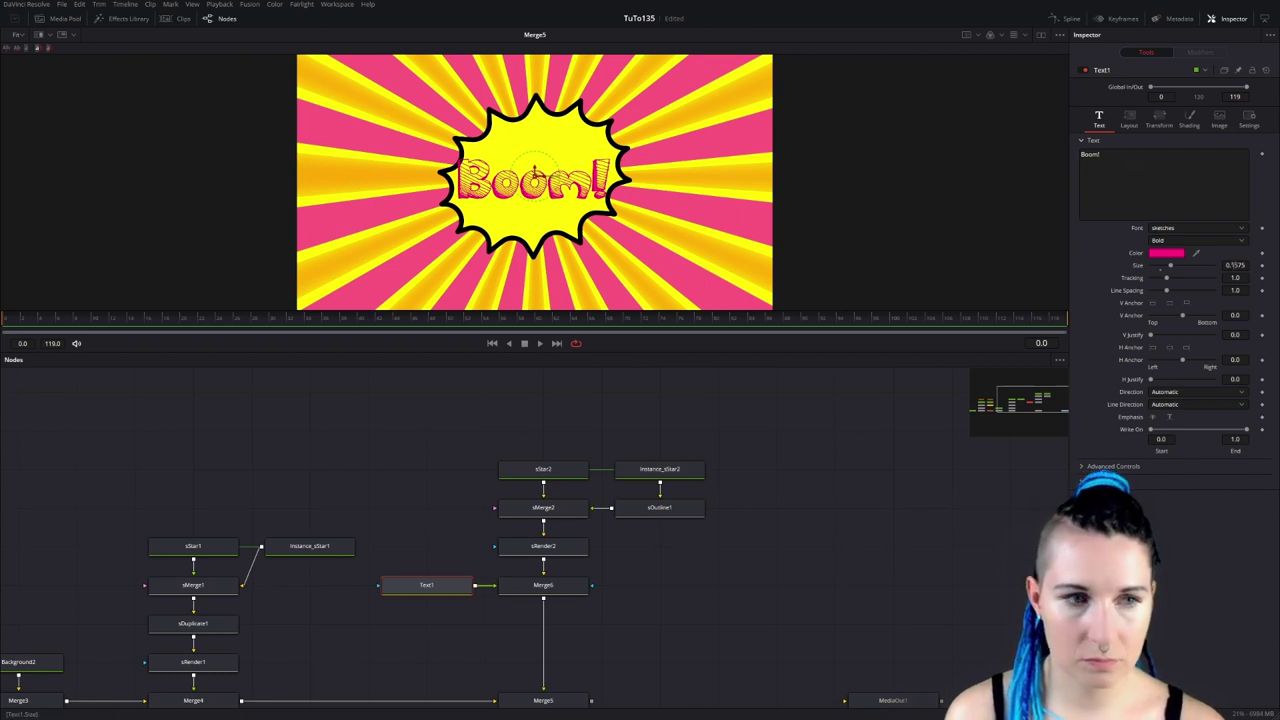
pyautogui.scroll(1, 1234, 265)
pyautogui.scroll(5, 1228, 265)
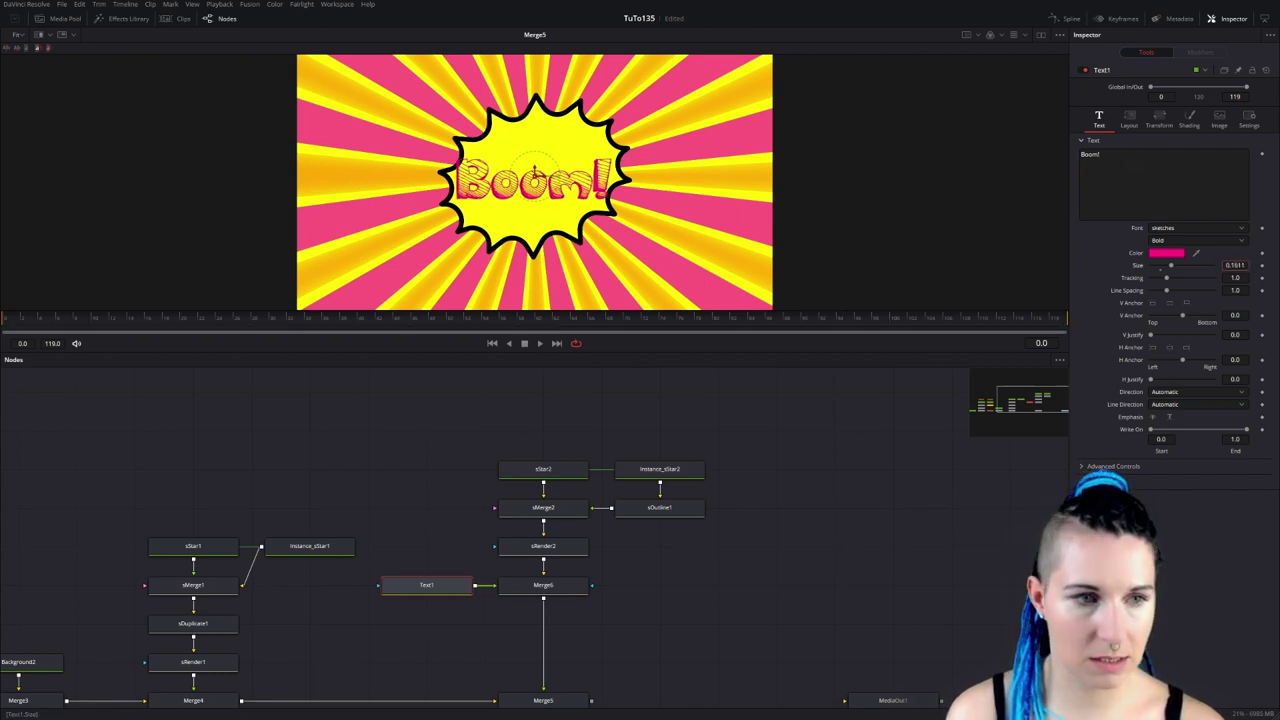
# Select and enable shading element 2, Red Outline, for the text.
pyautogui.click(1187, 121)
pyautogui.click(1166, 209)
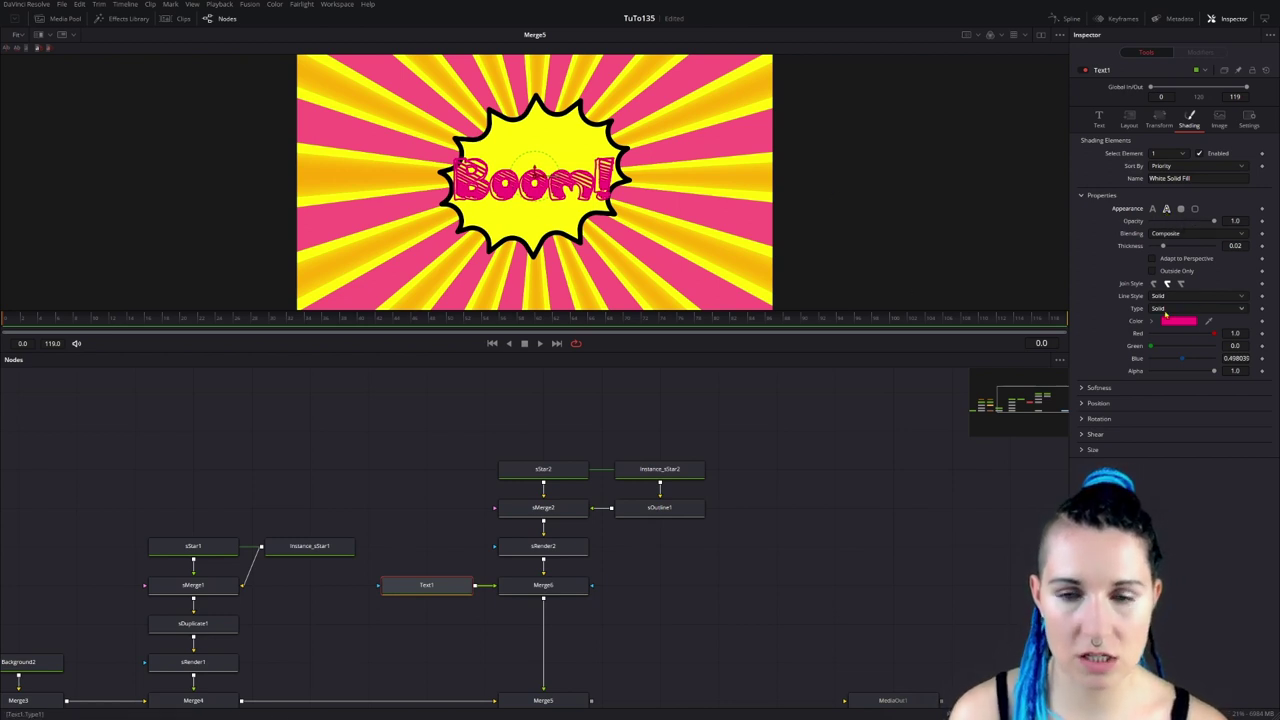
pyautogui.click(1183, 155)
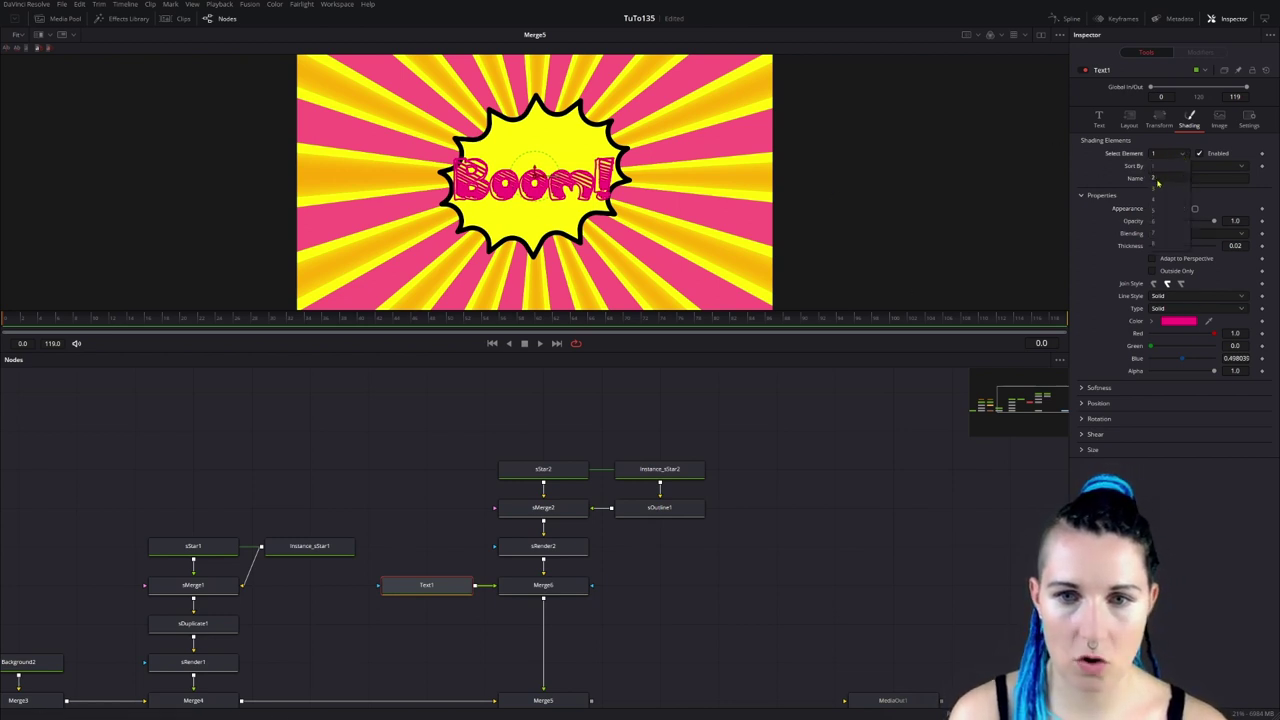
pyautogui.click(1156, 179)
pyautogui.click(1199, 153)
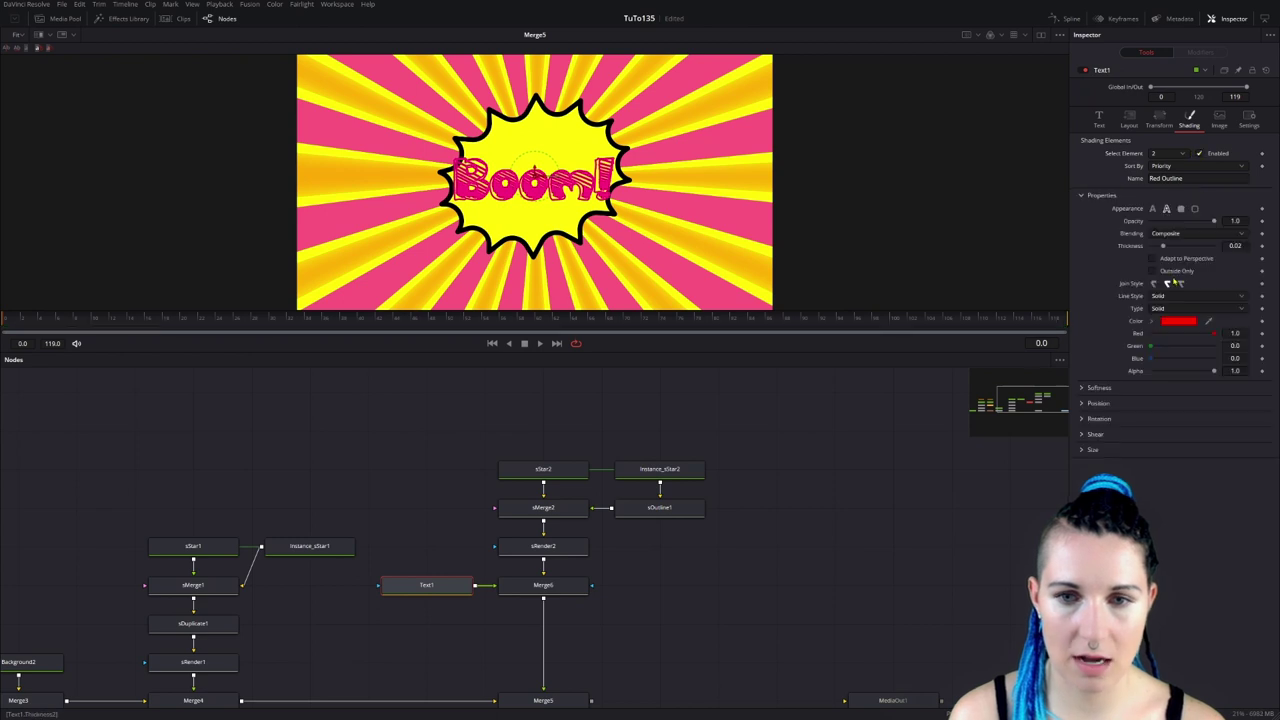
# Make the text outline black #000000 with a thickness of 0.1.
pyautogui.click(1177, 321)
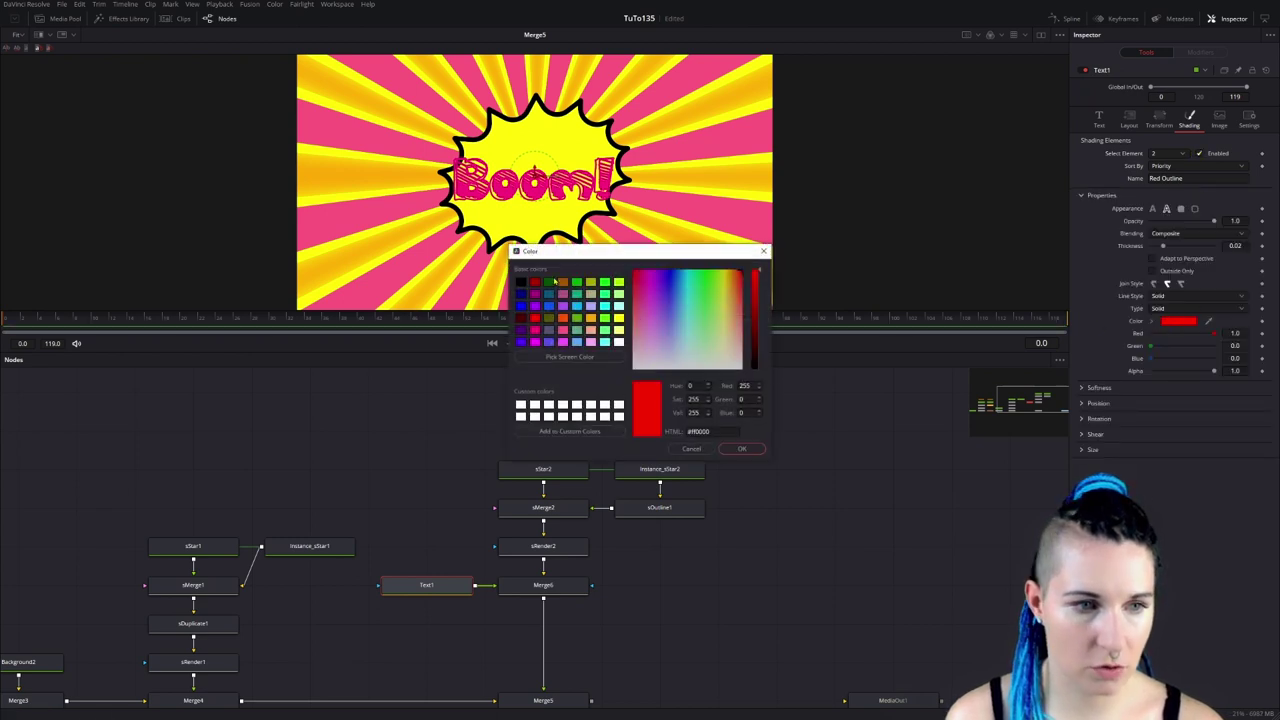
pyautogui.click(519, 283)
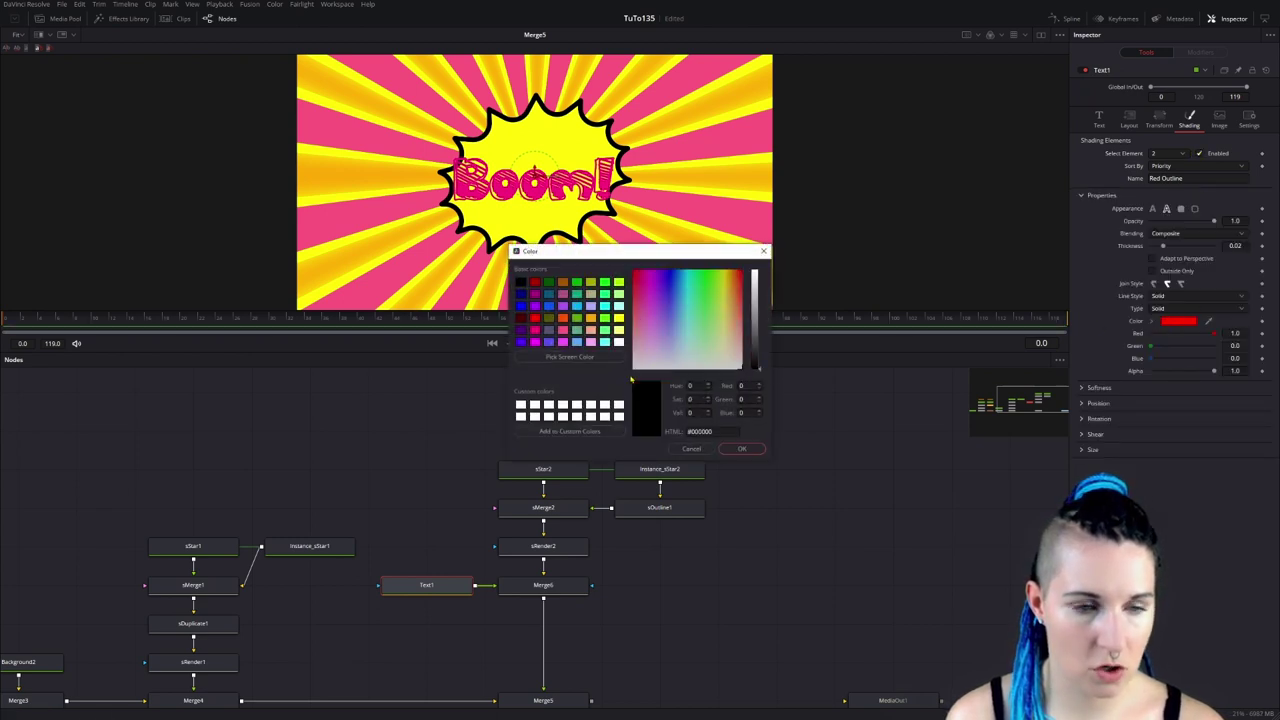
pyautogui.click(742, 448)
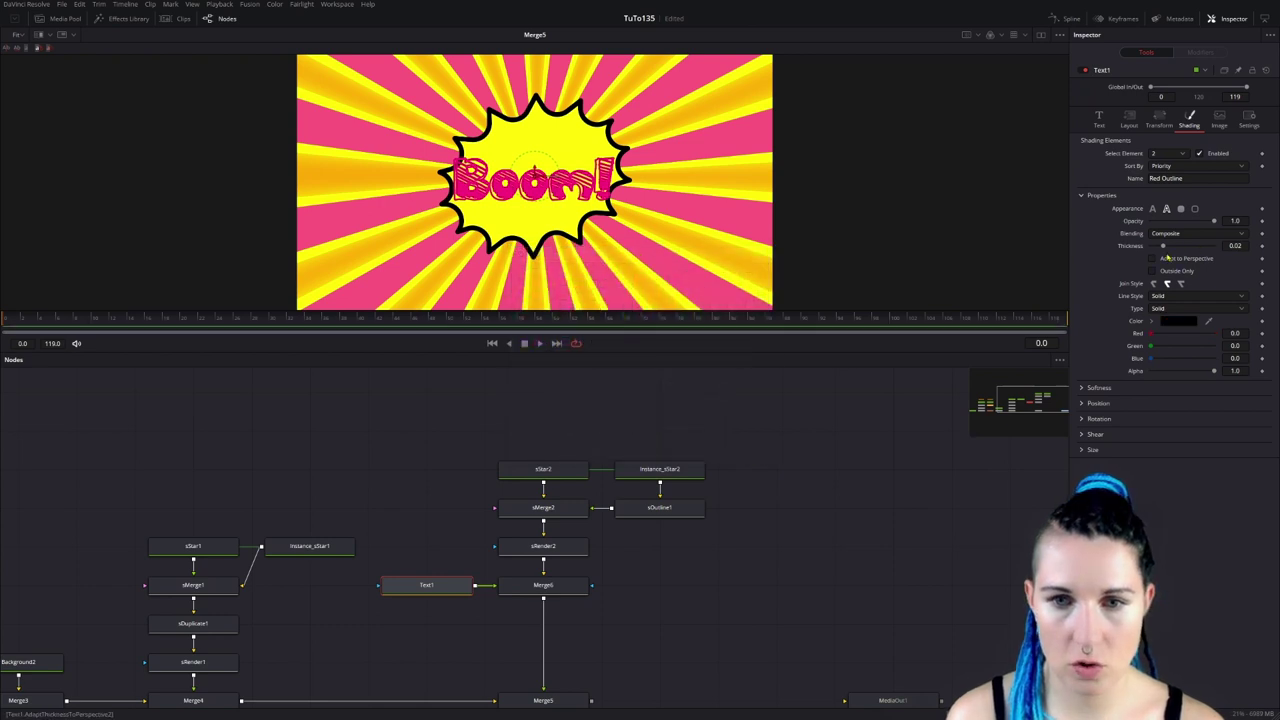
pyautogui.moveTo(1163, 247); pyautogui.dragTo(1208, 252)
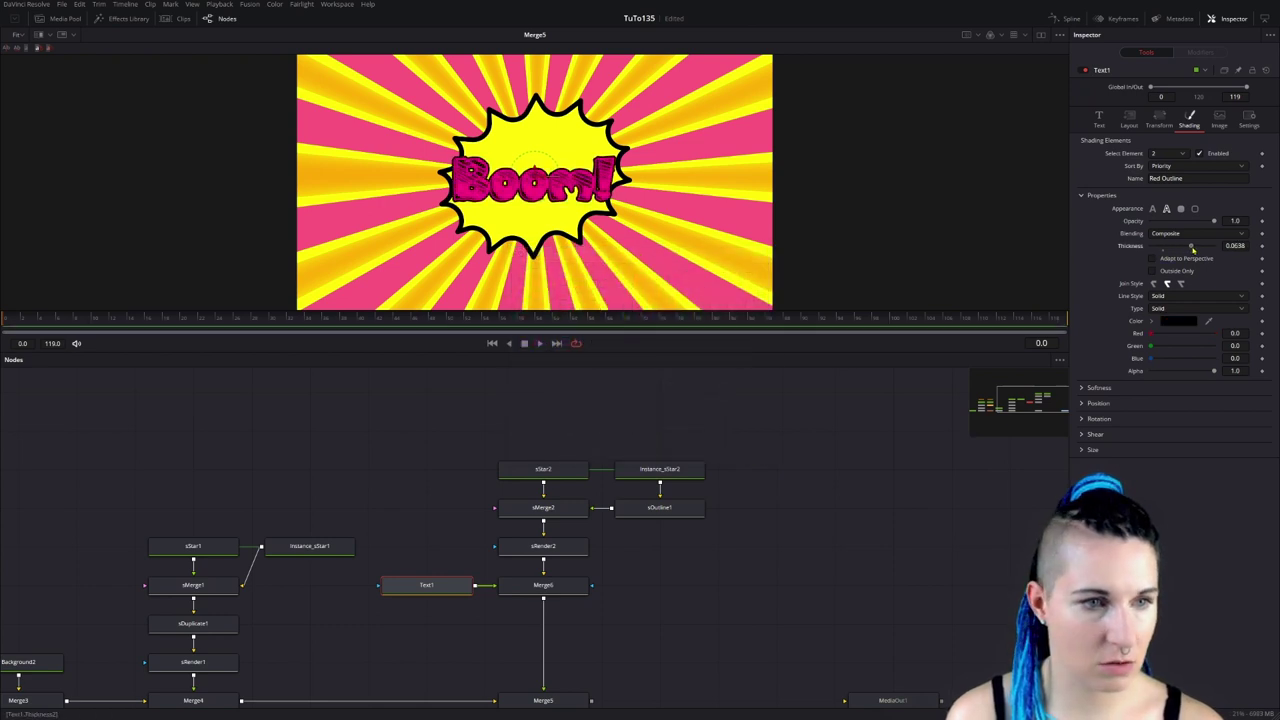
pyautogui.moveTo(1208, 252); pyautogui.dragTo(1223, 257)
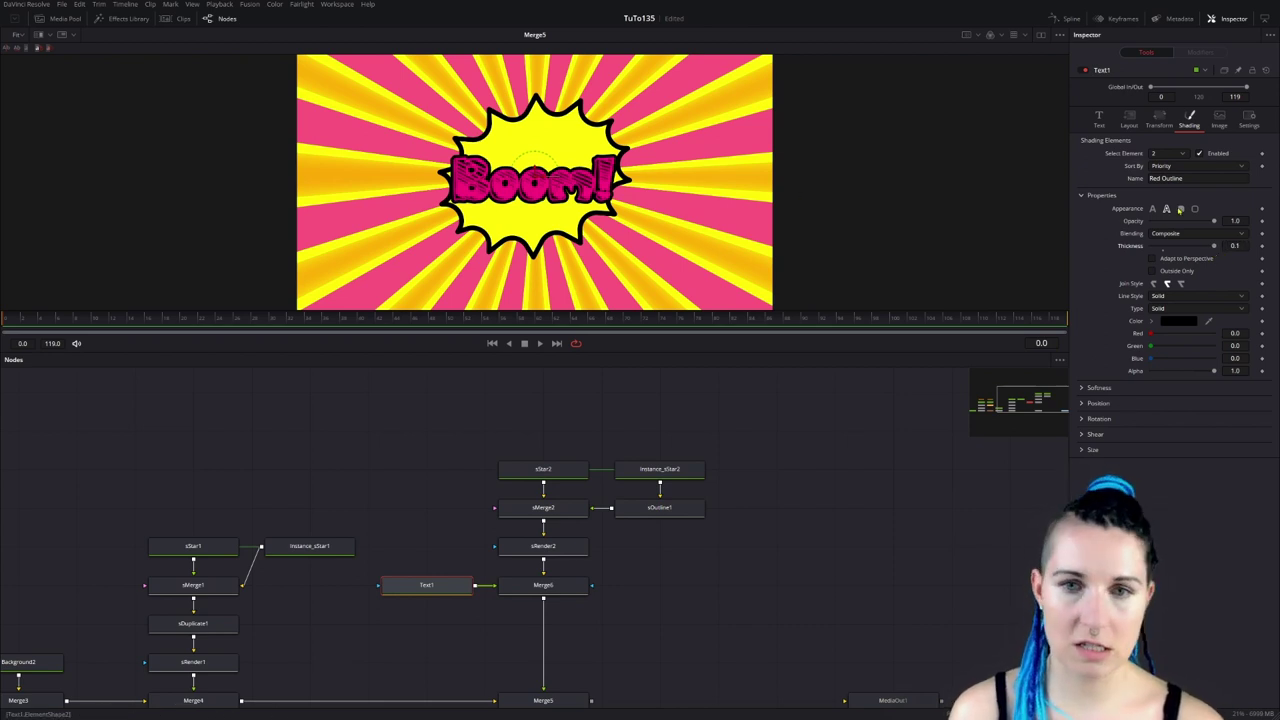
pyautogui.click(1102, 121)
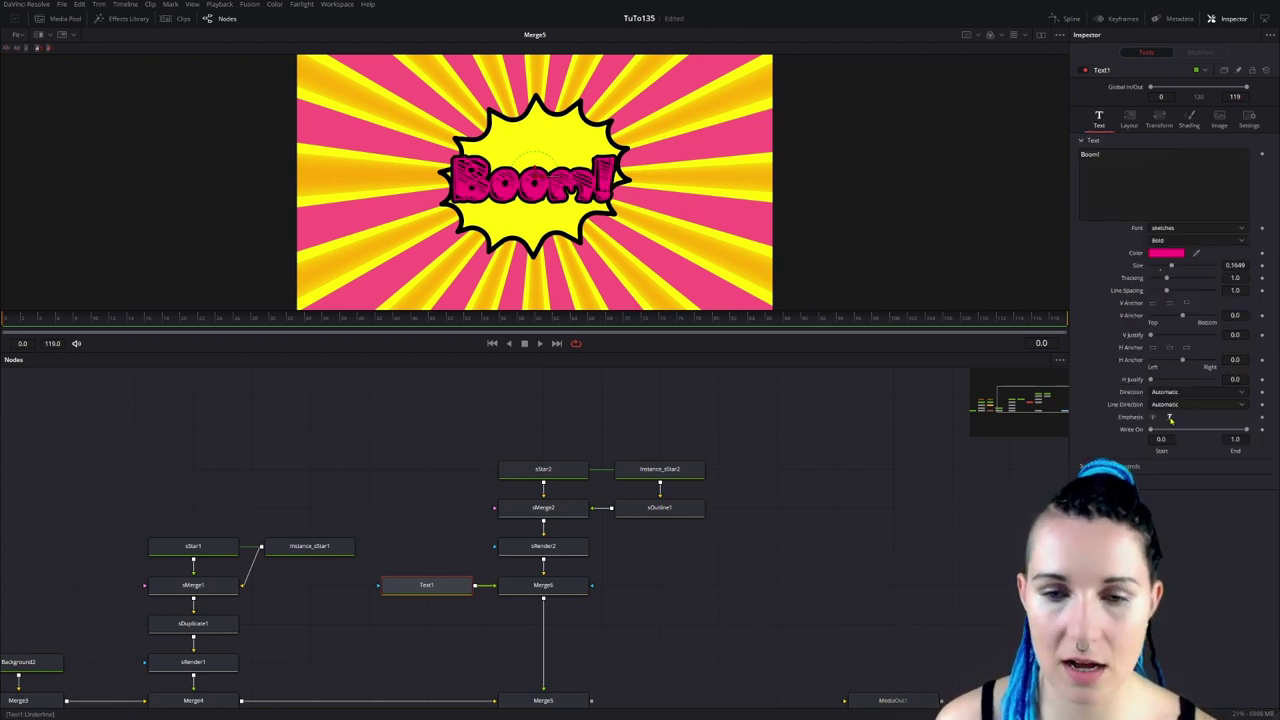
# Tilt the Boom! text about 16 degrees in the layout settings.
pyautogui.click(1129, 121)
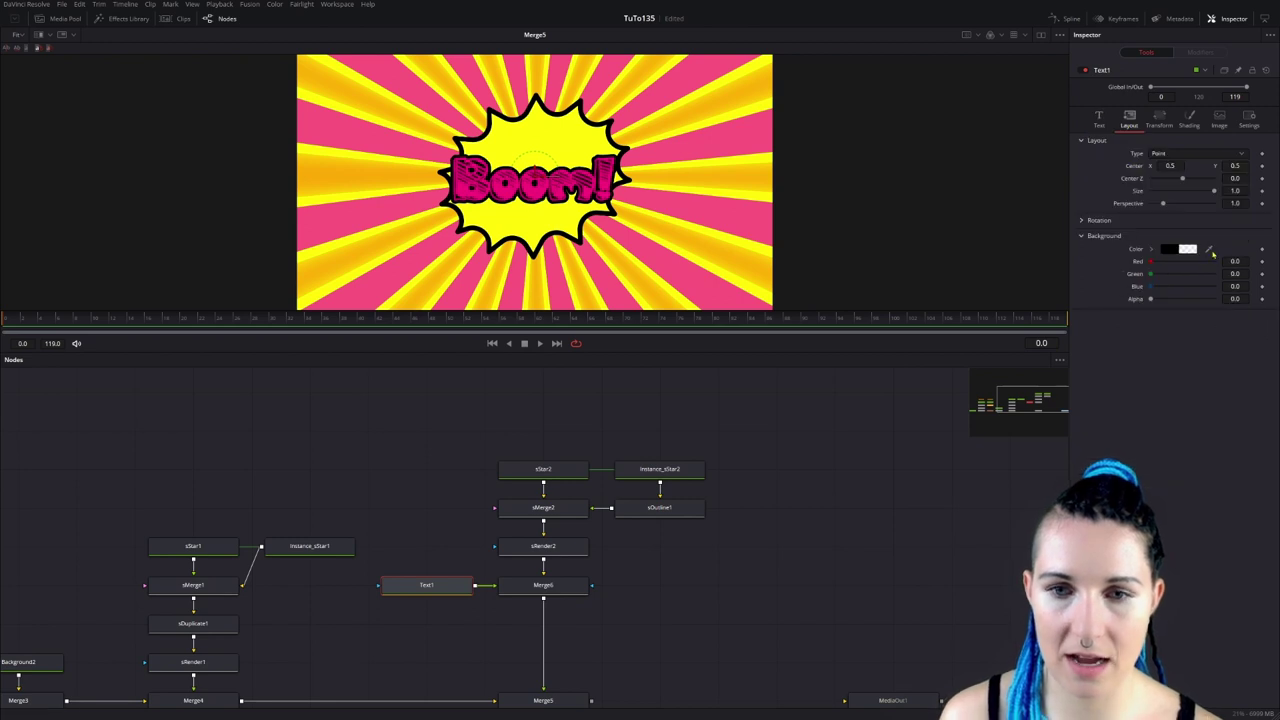
pyautogui.click(1099, 220)
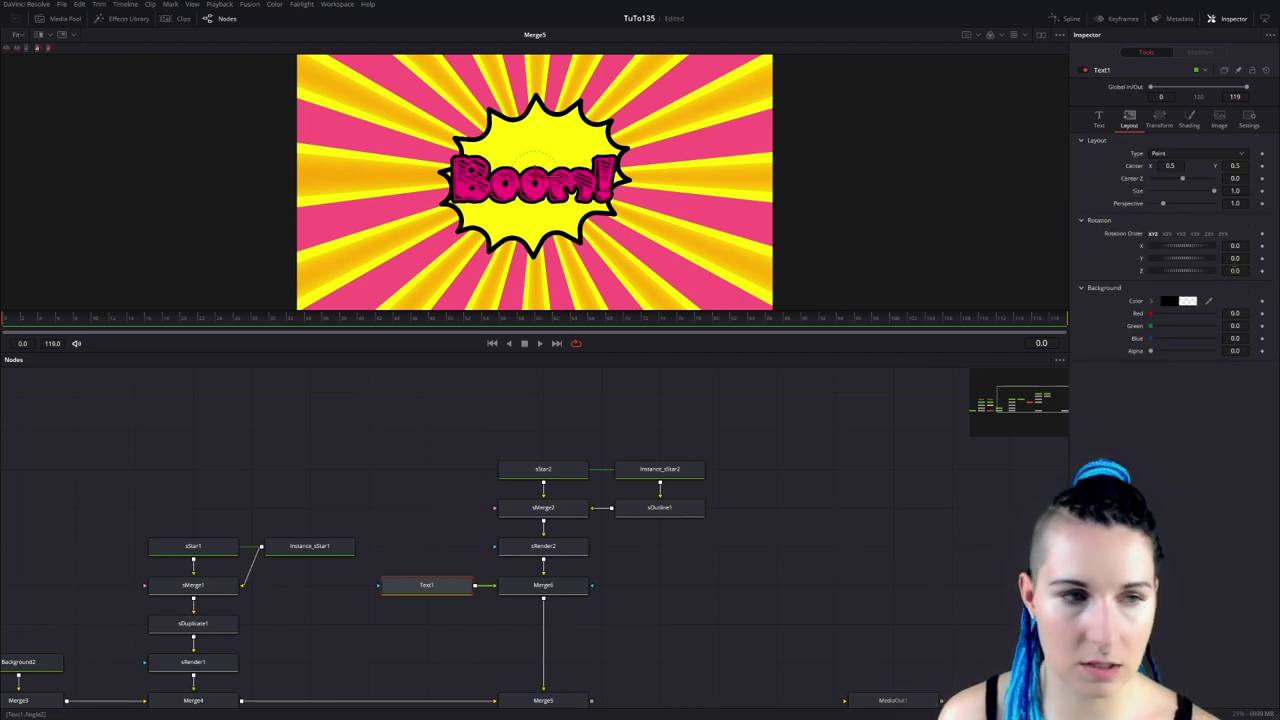
pyautogui.moveTo(1183, 270); pyautogui.dragTo(1206, 270)
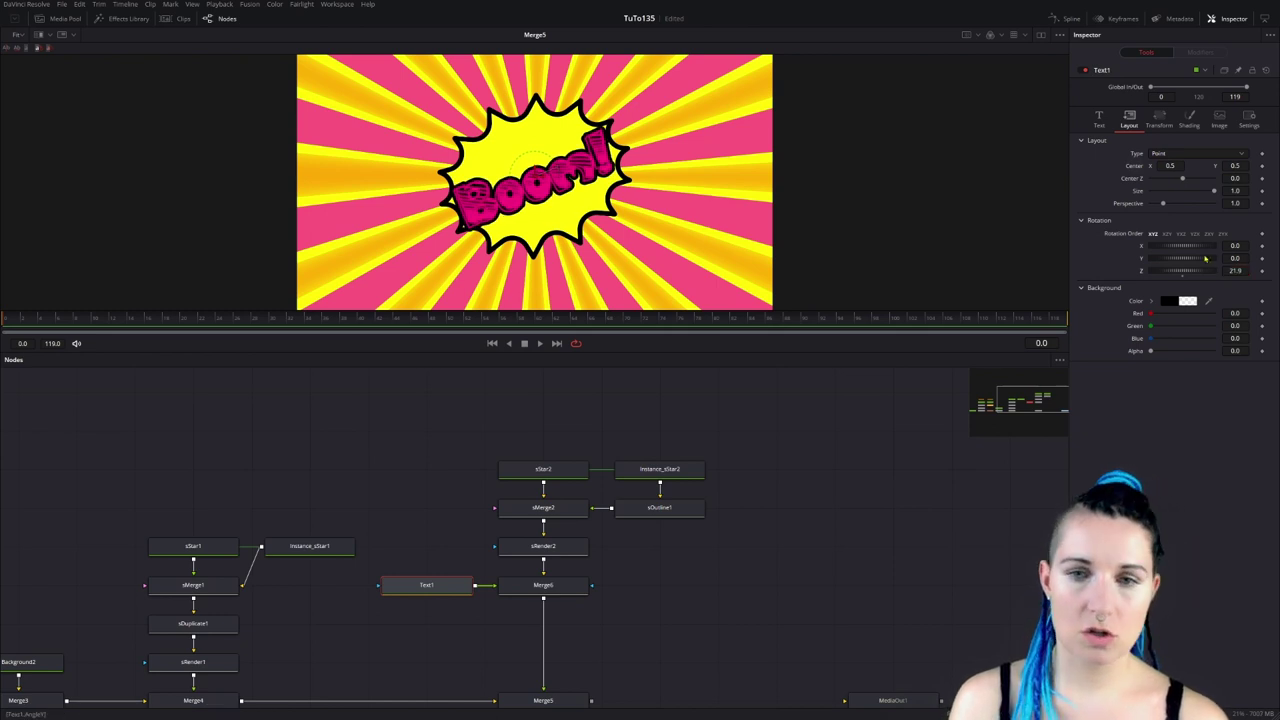
# Scale the text characters to 1.089 wide and 1.138 tall.
pyautogui.click(1159, 120)
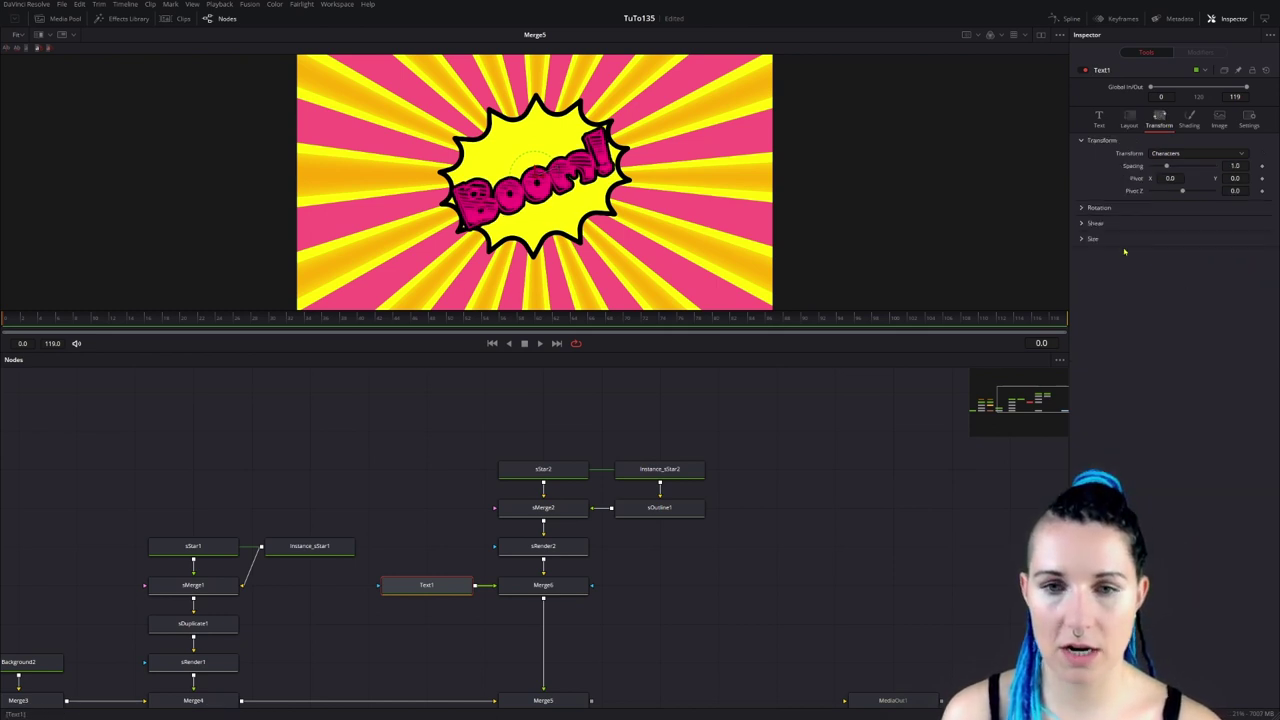
pyautogui.moveTo(1235, 252)
pyautogui.mouseDown()
pyautogui.moveTo(1232, 276)
pyautogui.moveTo(1240, 264)
pyautogui.mouseUp()
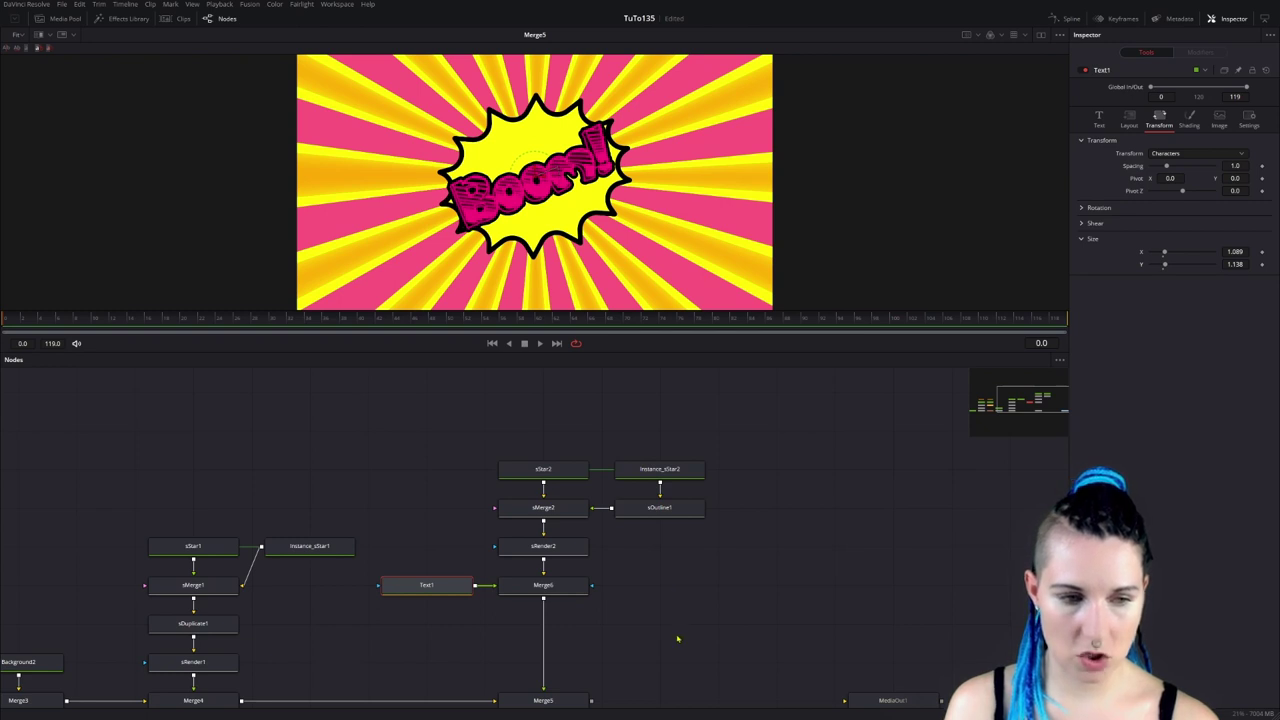
pyautogui.moveTo(704, 648); pyautogui.dragTo(636, 535)
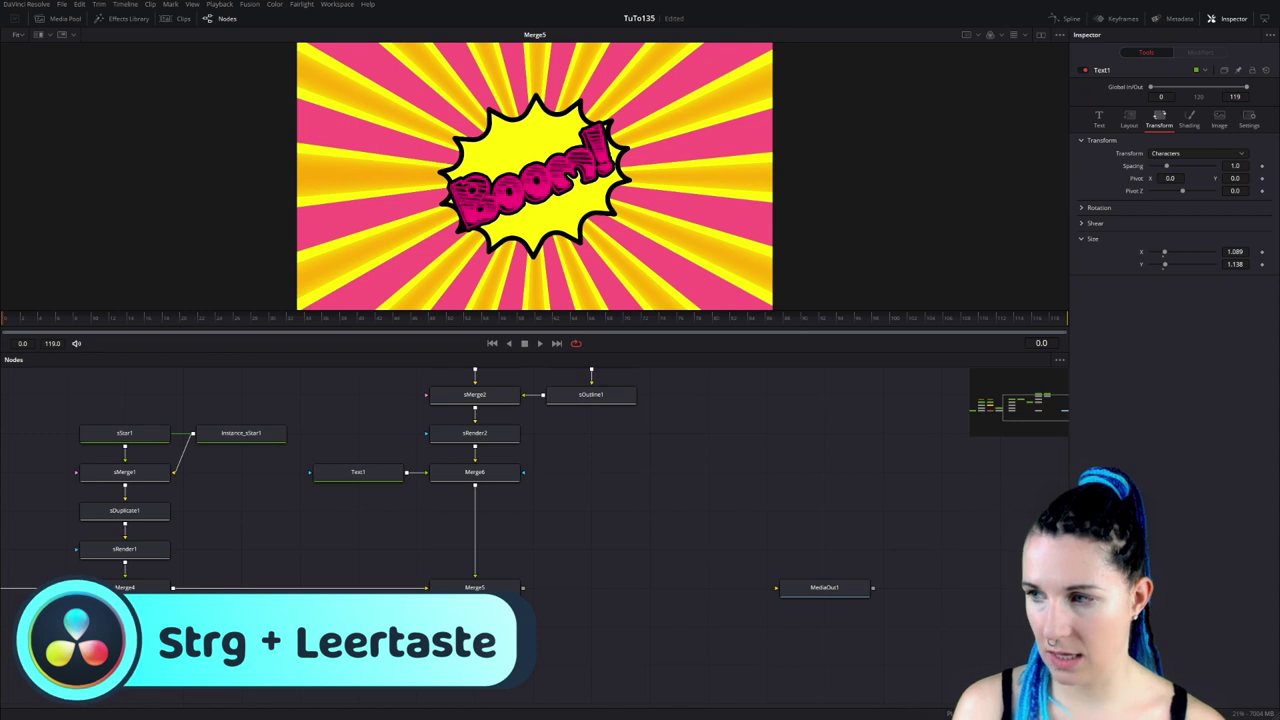
# Add an sEllipse shape node to the Fusion graph.
pyautogui.hotkey('ctrl', 'space')
pyautogui.write('tex')
pyautogui.press('BackSpace')
pyautogui.press('BackSpace')
pyautogui.press('BackSpace')
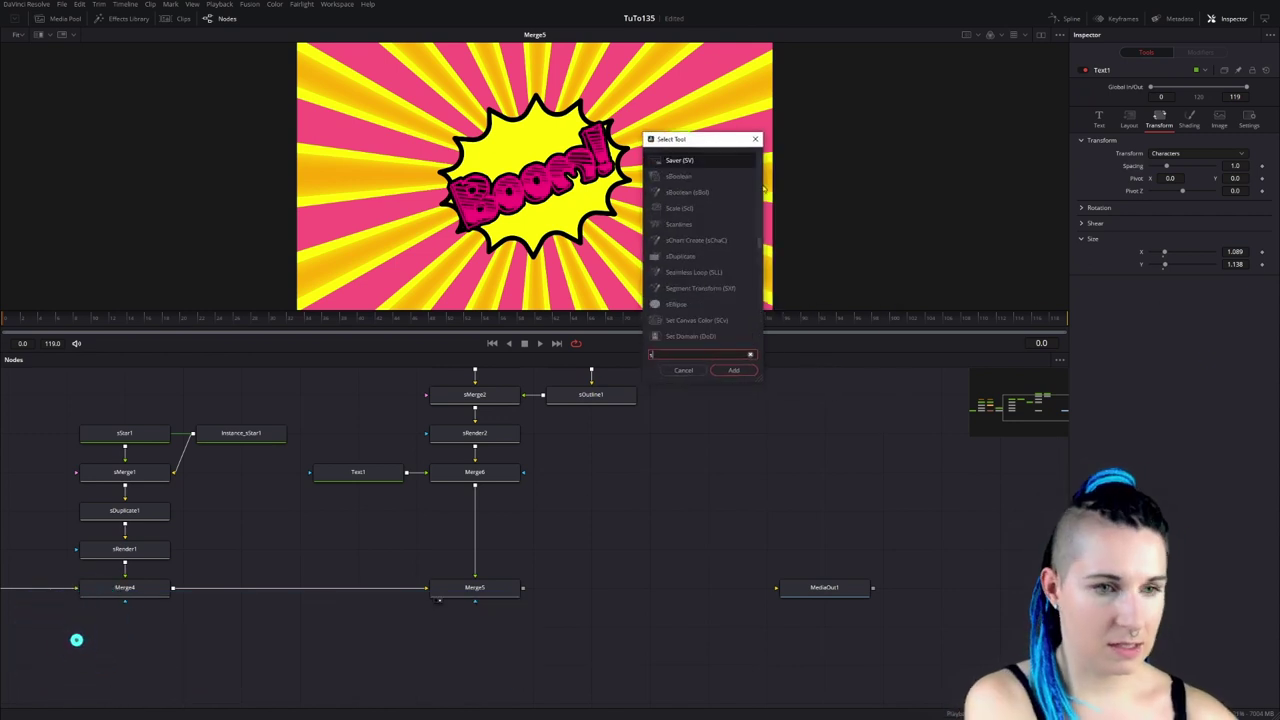
pyautogui.write('sel')
pyautogui.press('Return')
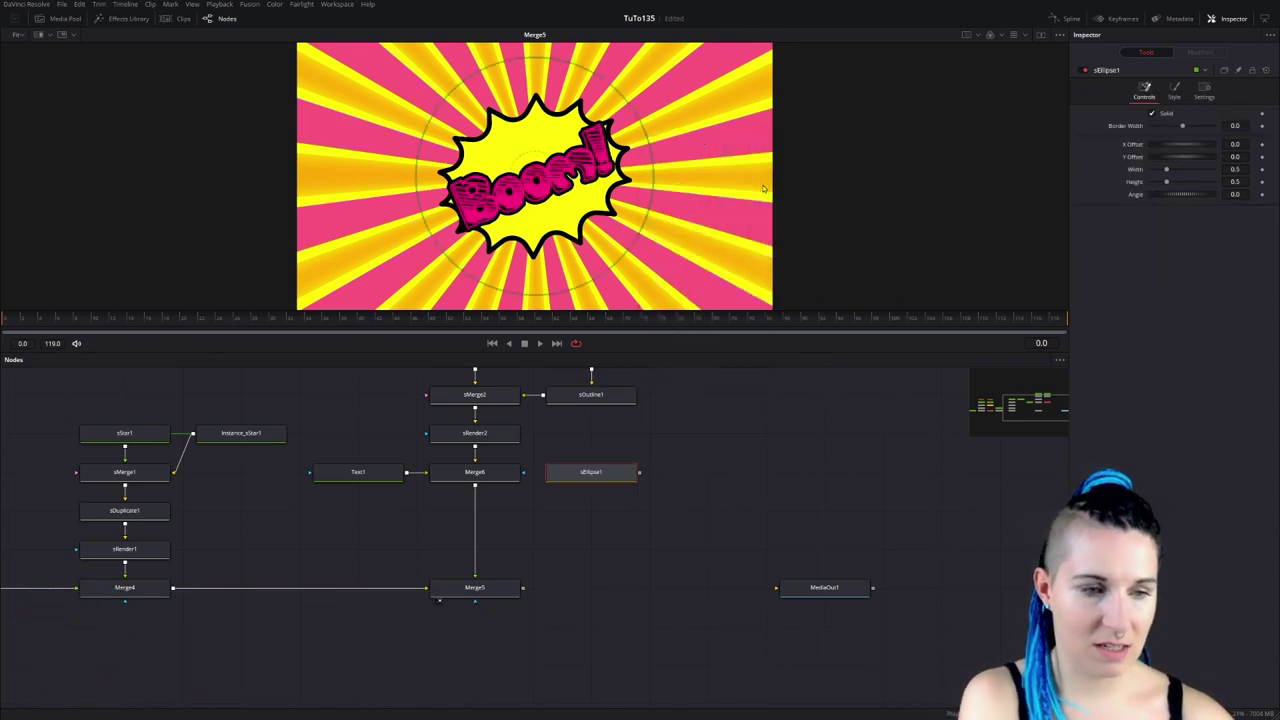
pyautogui.click(620, 517)
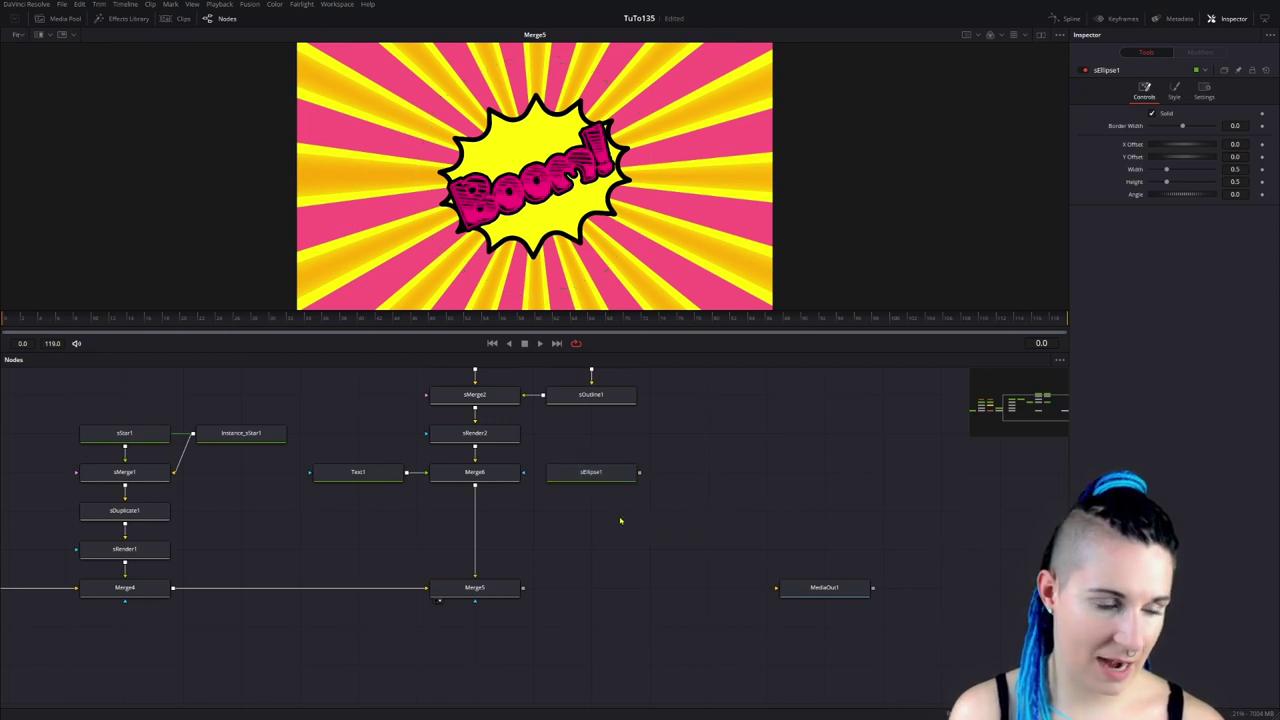
# Add sGrid1 and sRender3 nodes below it, connect sEllipse1 into sGrid1, and reposition the chain.
pyautogui.hotkey('ctrl', 'space')
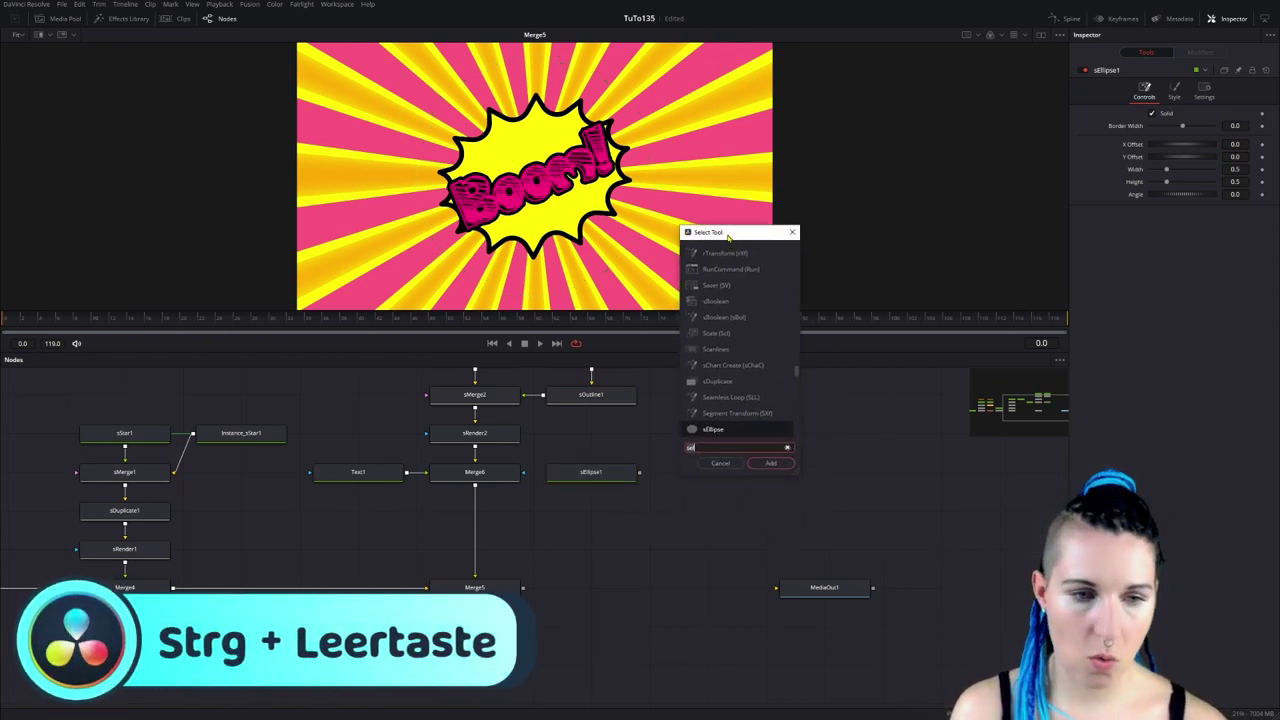
pyautogui.write('sgri')
pyautogui.press('Return')
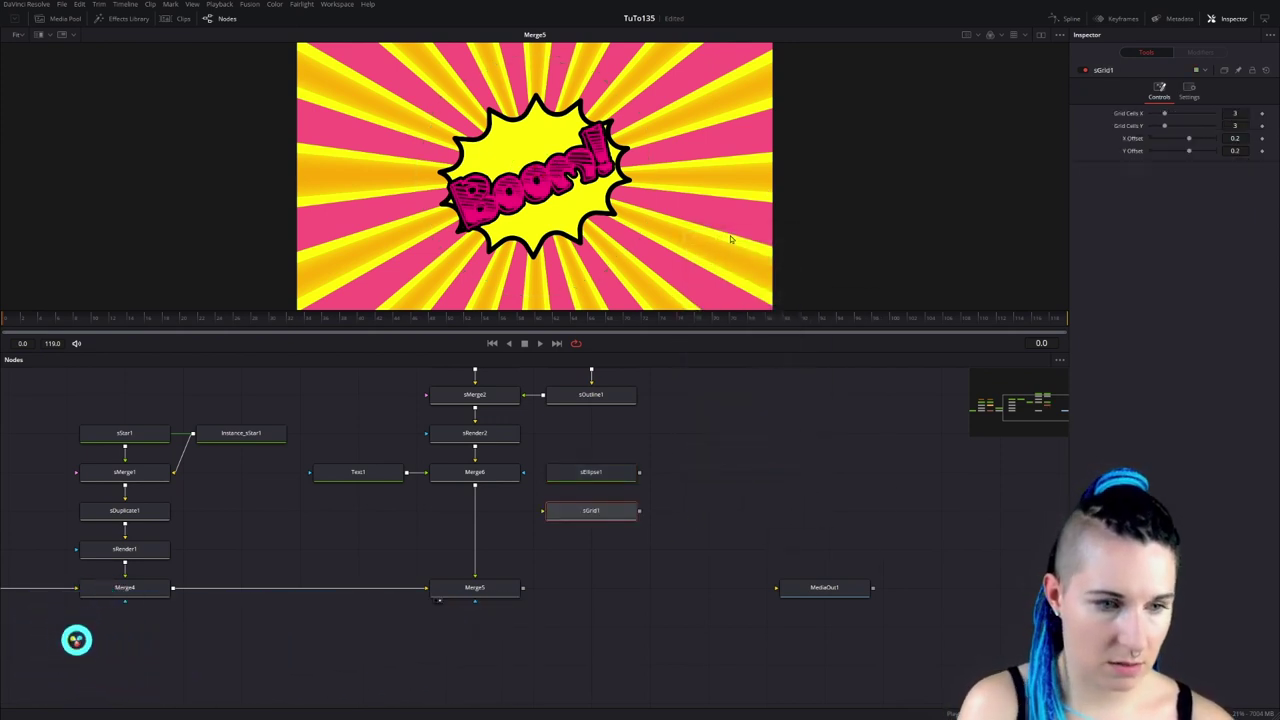
pyautogui.click(569, 544)
pyautogui.hotkey('ctrl', 'space')
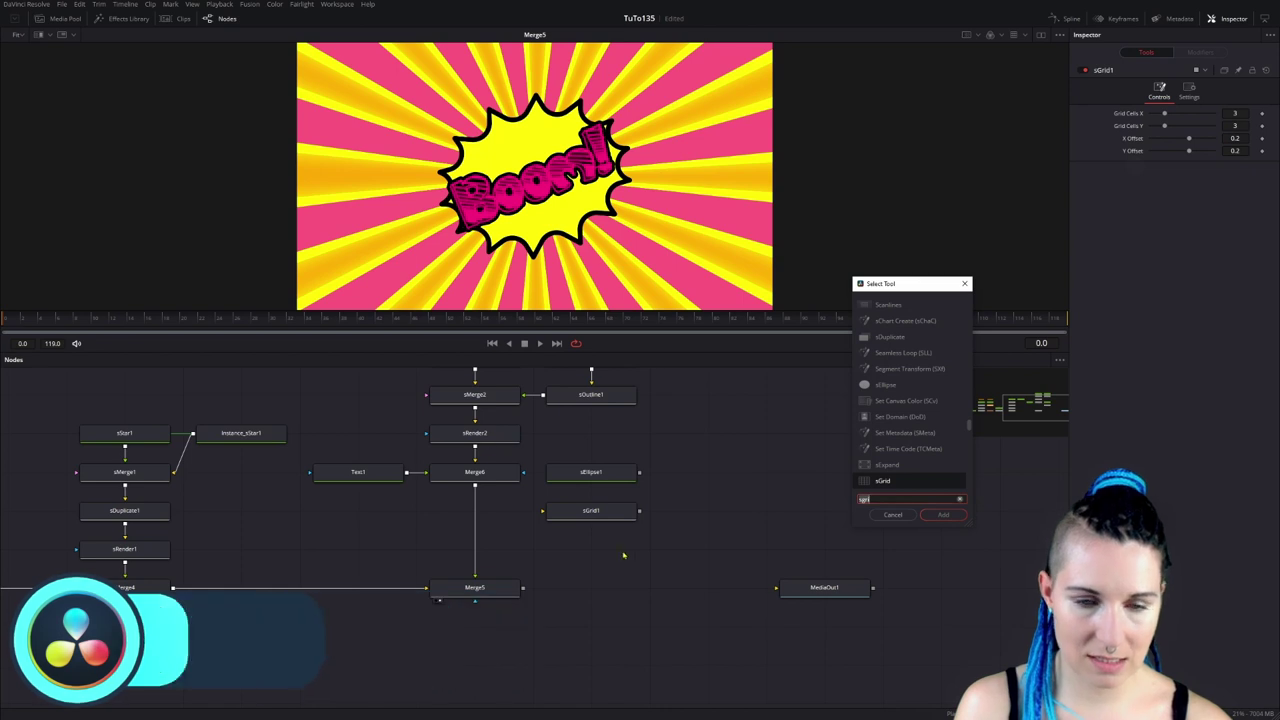
pyautogui.press('BackSpace')
pyautogui.press('BackSpace')
pyautogui.press('BackSpace')
pyautogui.write('ren')
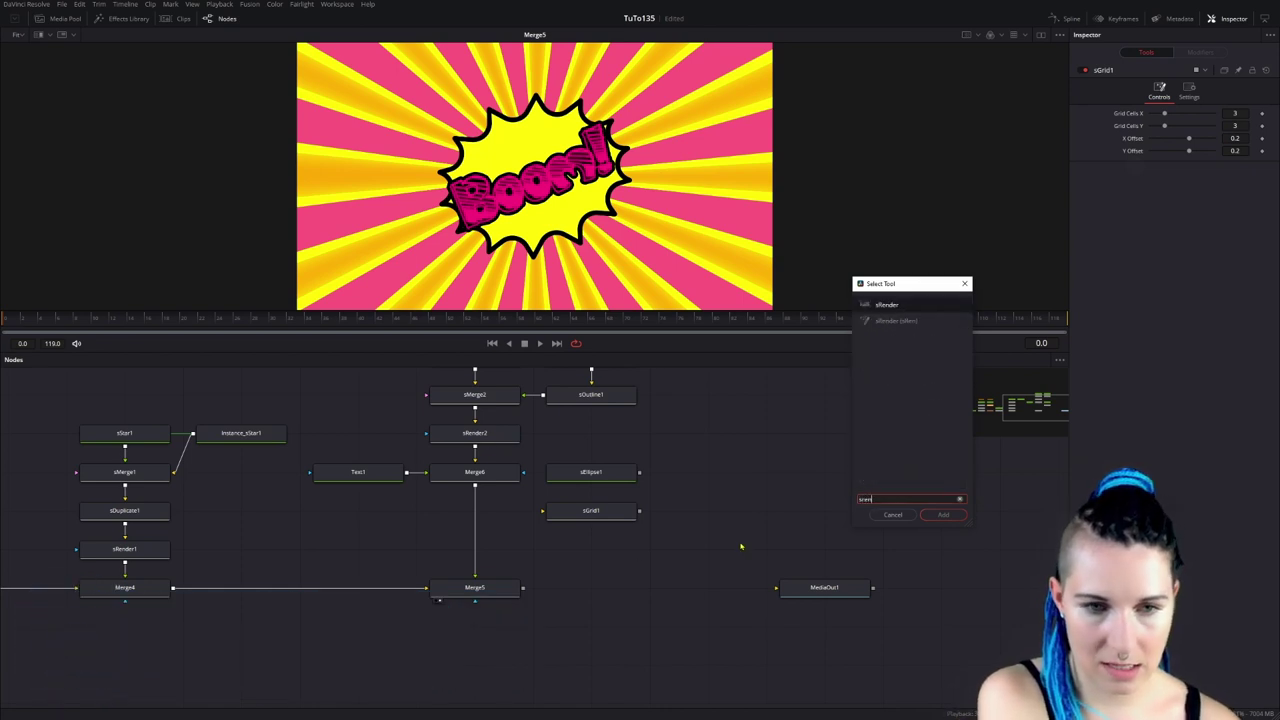
pyautogui.press('Return')
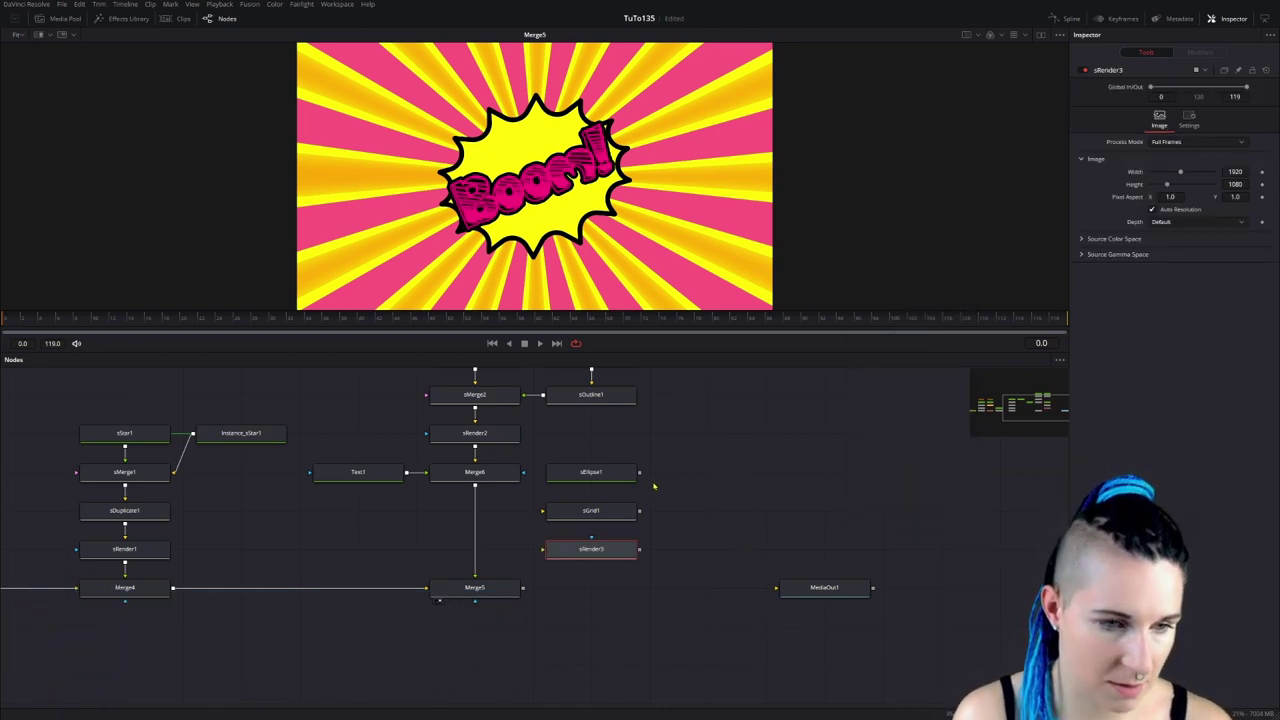
pyautogui.moveTo(639, 472)
pyautogui.mouseDown()
pyautogui.moveTo(600, 512)
pyautogui.moveTo(616, 556)
pyautogui.mouseUp()
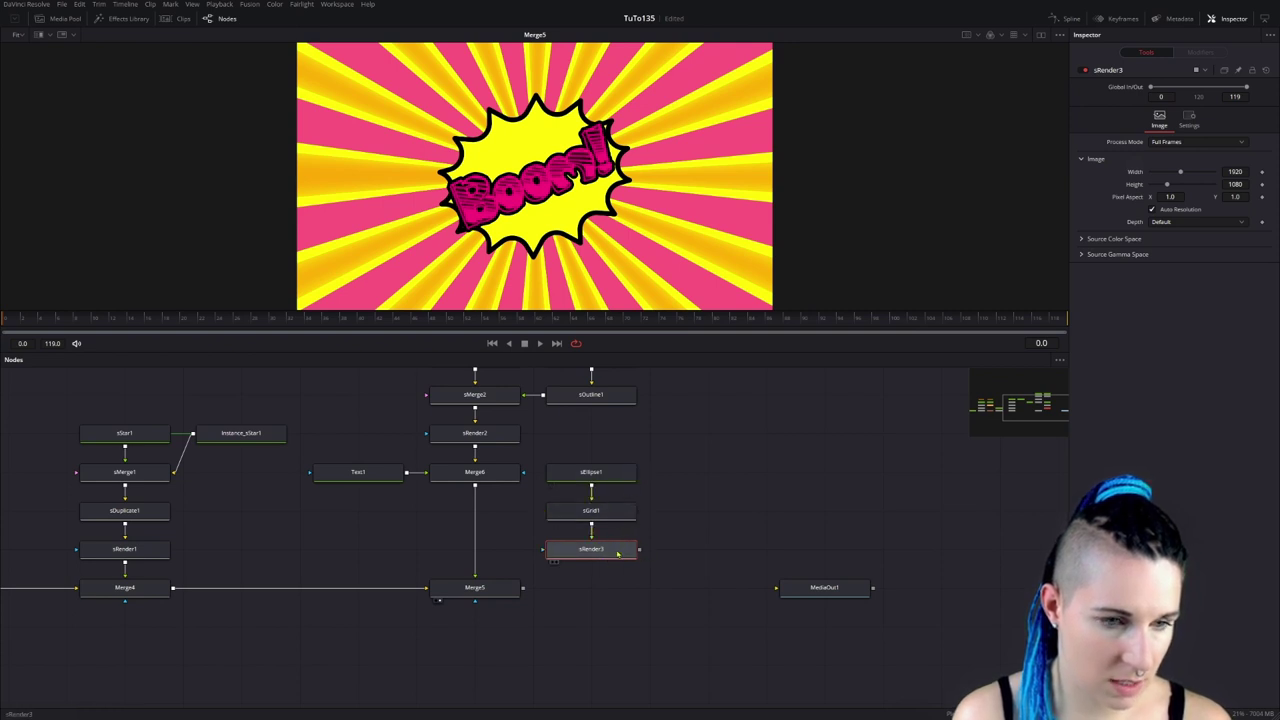
pyautogui.moveTo(612, 450)
pyautogui.mouseDown()
pyautogui.moveTo(641, 554)
pyautogui.moveTo(641, 515)
pyautogui.moveTo(475, 478)
pyautogui.mouseUp()
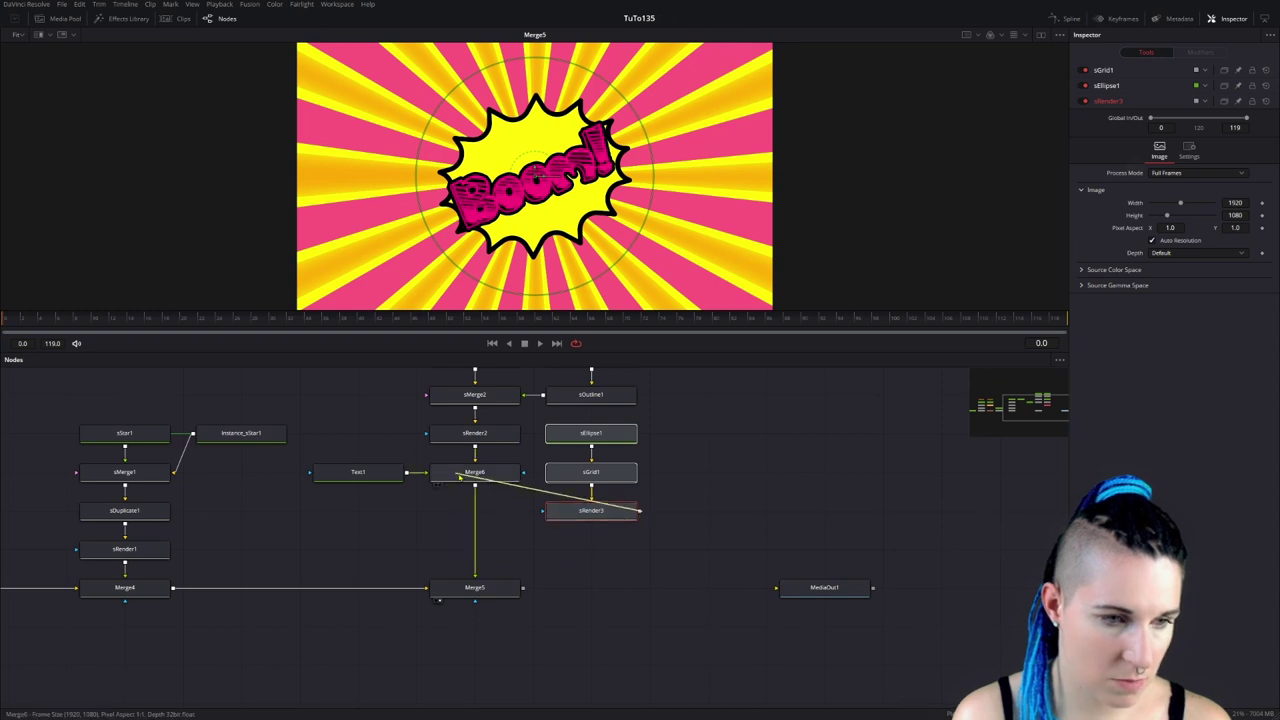
# Align Merge7 under Merge6, shrink sEllipse1 to 0.007 with height linked to width, and view sRender3.
pyautogui.moveTo(690, 512); pyautogui.dragTo(457, 512)
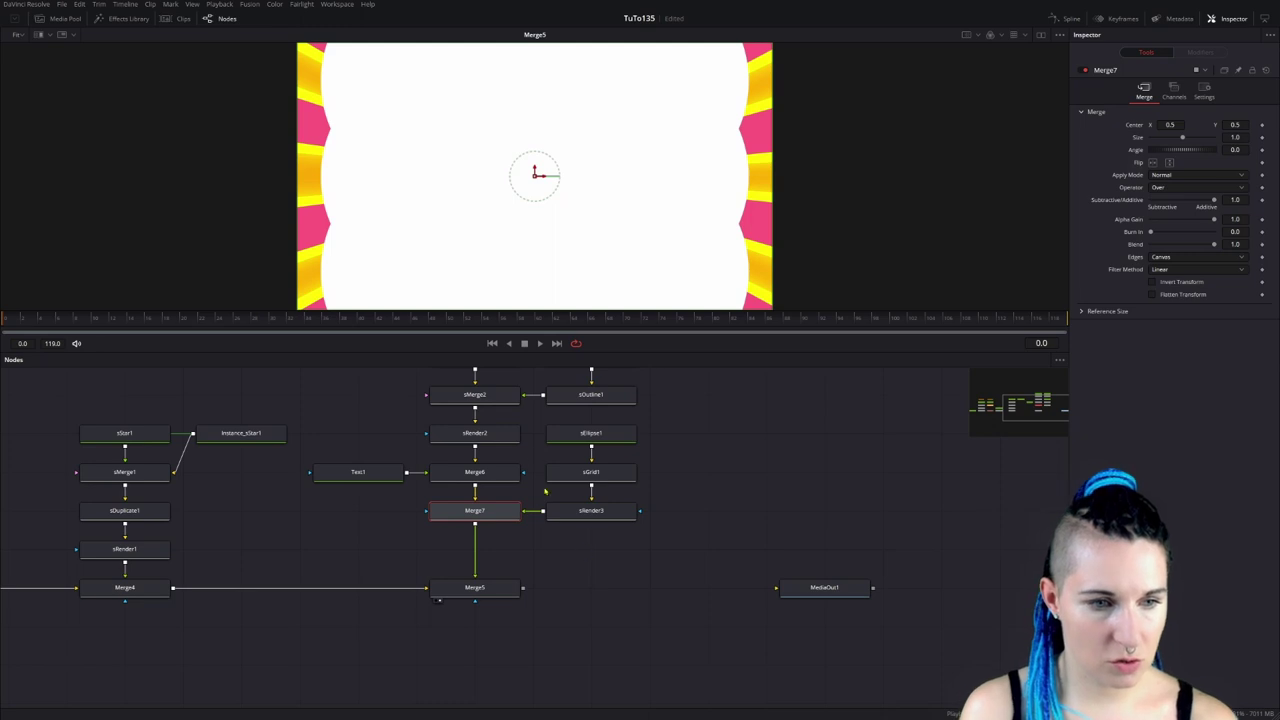
pyautogui.click(618, 440)
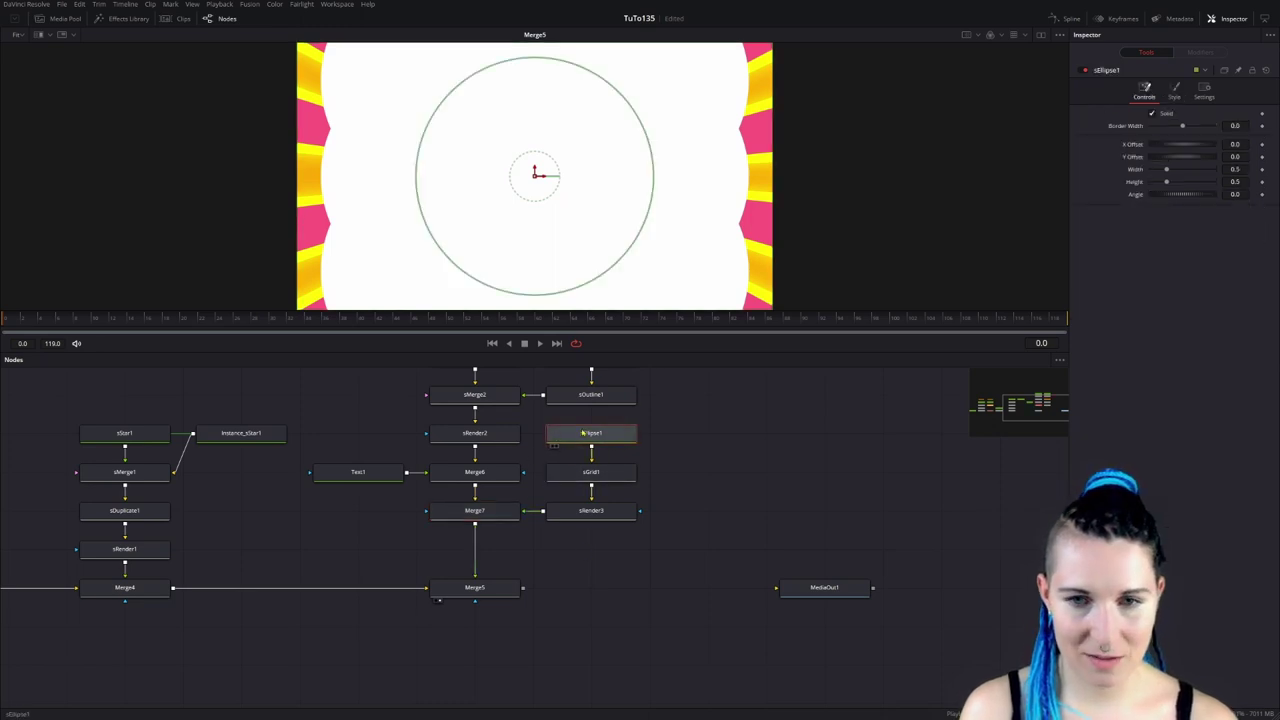
pyautogui.click(1238, 181)
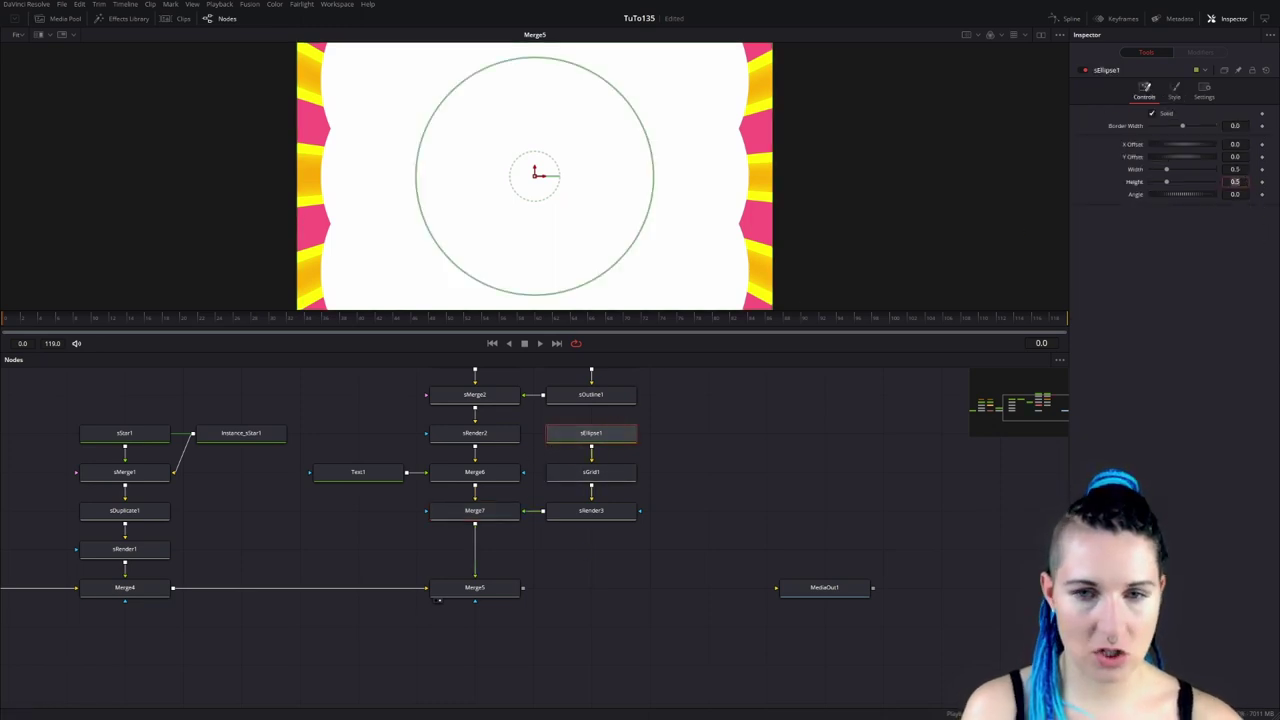
pyautogui.write('0')
pyautogui.press('Tab')
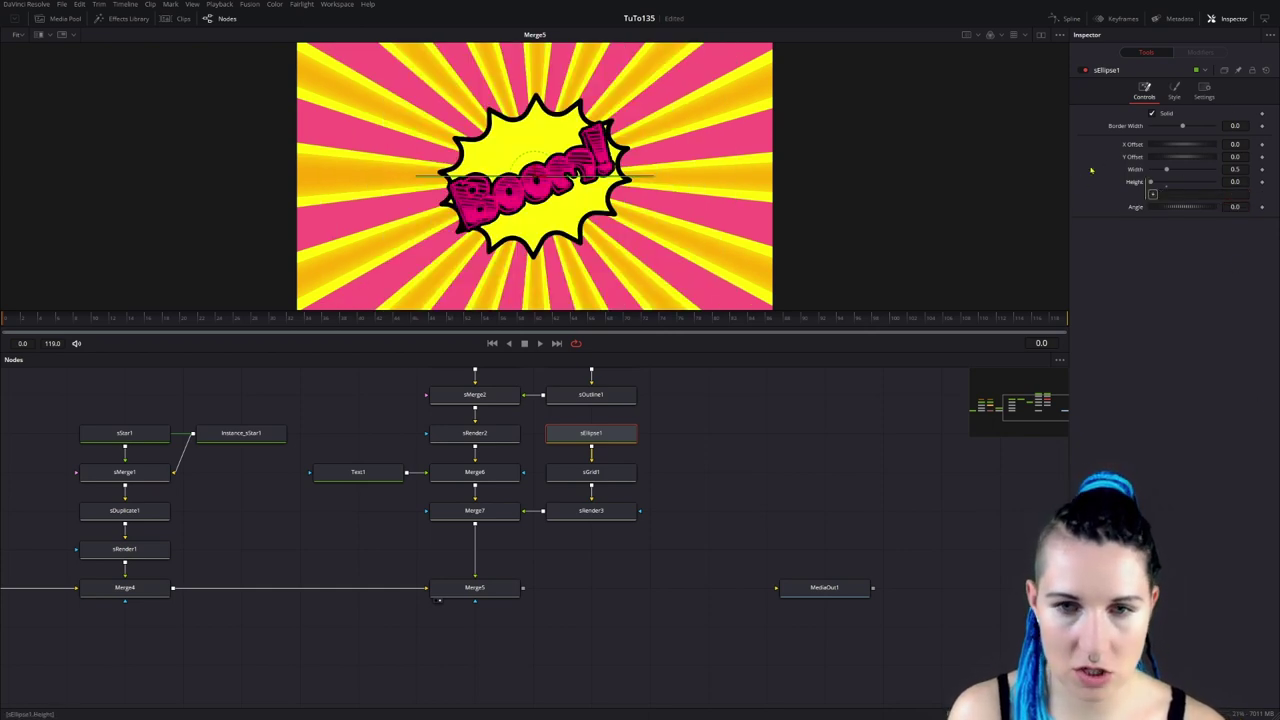
pyautogui.moveTo(1152, 193); pyautogui.dragTo(1134, 170)
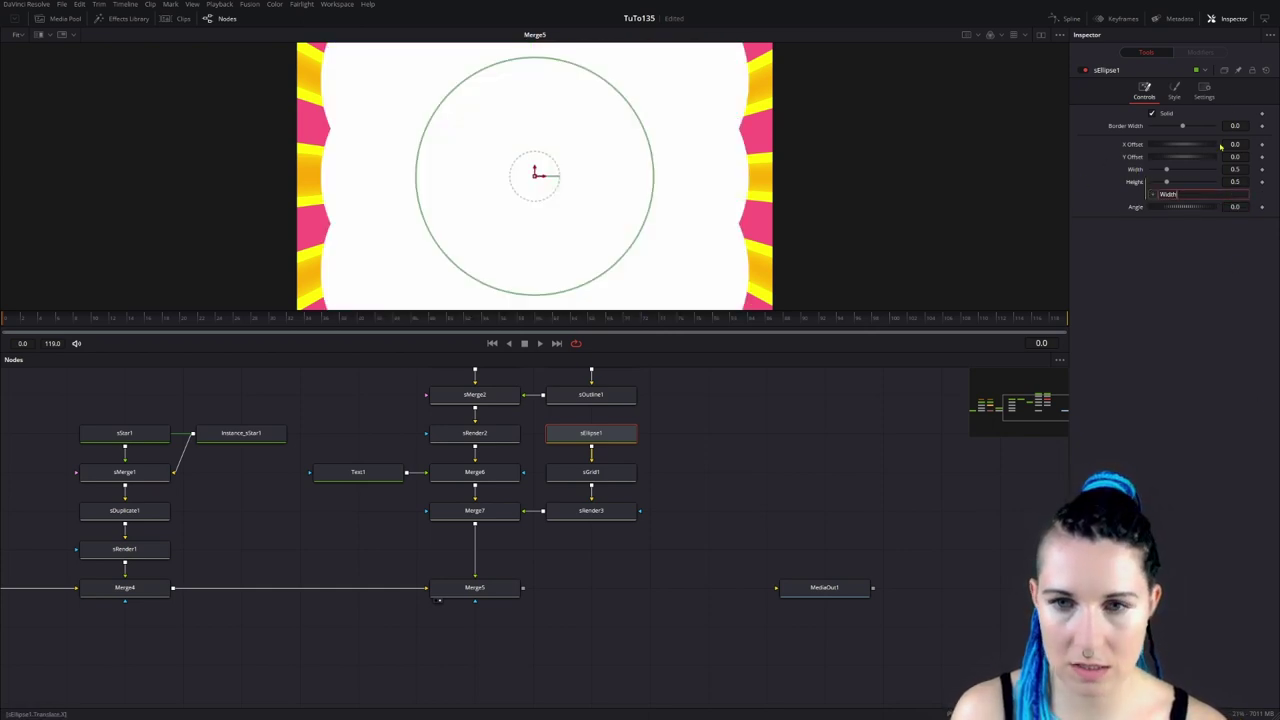
pyautogui.moveTo(1237, 169)
pyautogui.mouseDown()
pyautogui.moveTo(1028, 180)
pyautogui.moveTo(805, 566)
pyautogui.mouseUp()
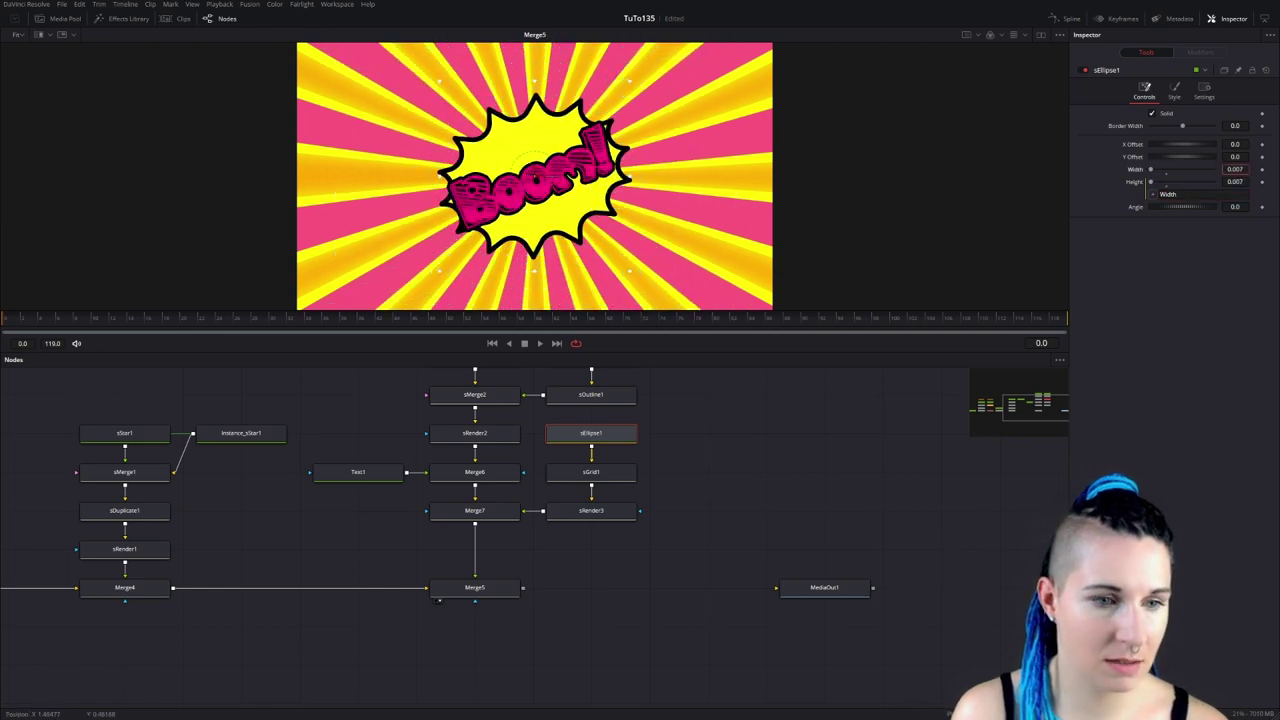
pyautogui.moveTo(591, 510); pyautogui.dragTo(688, 217)
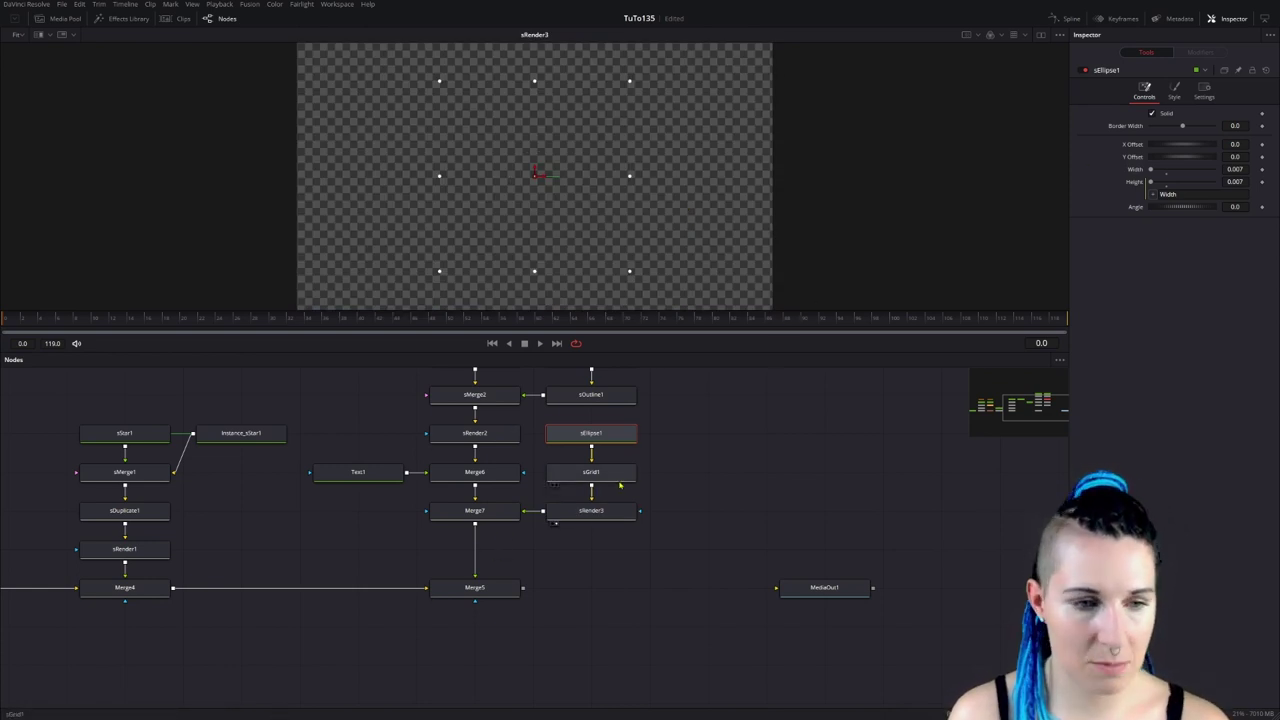
# Tighten the grid cell offsets to about 0.0113 and 0.0102 and make the ellipse dots slightly smaller.
pyautogui.click(565, 478)
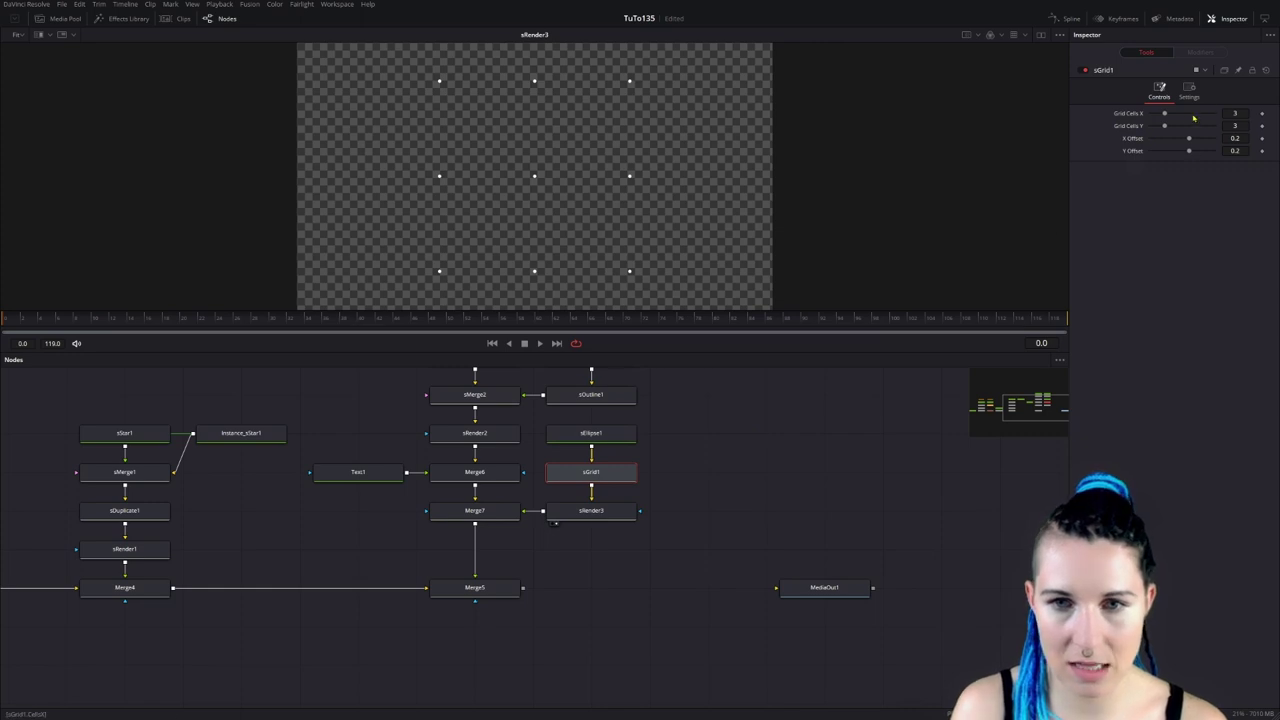
pyautogui.moveTo(1165, 114); pyautogui.dragTo(1214, 114)
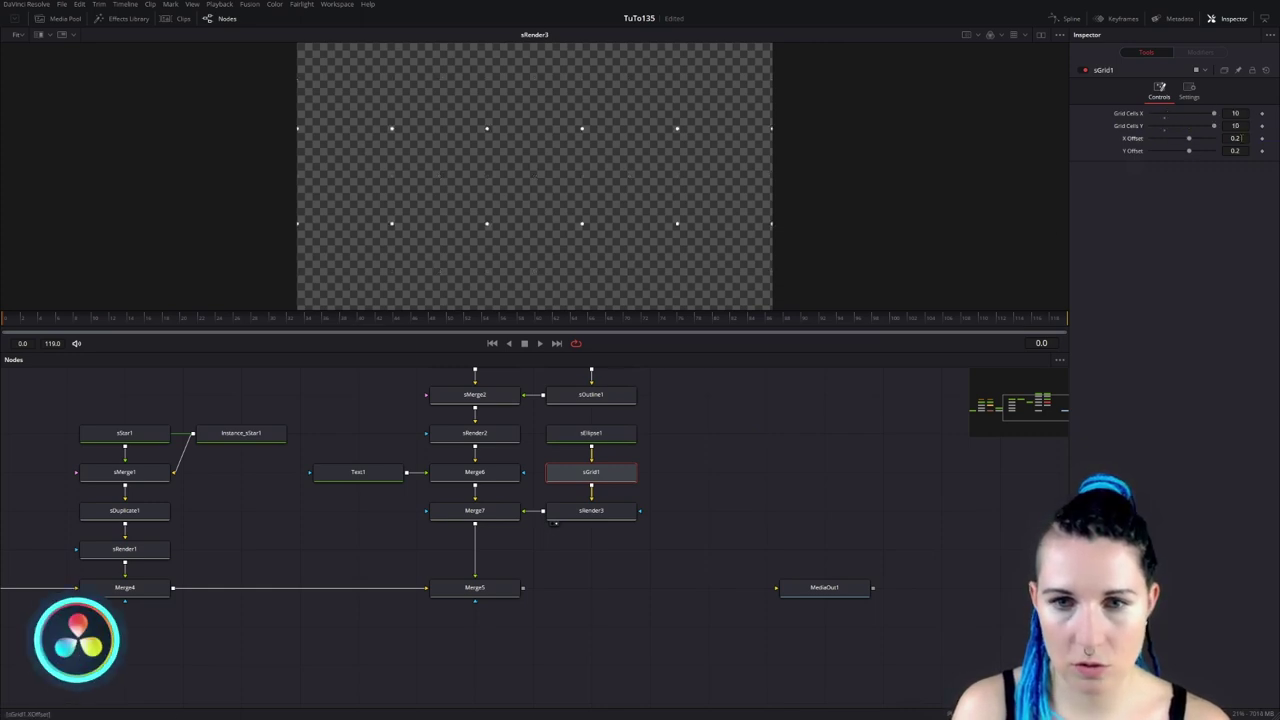
pyautogui.moveTo(1236, 138); pyautogui.dragTo(1230, 138)
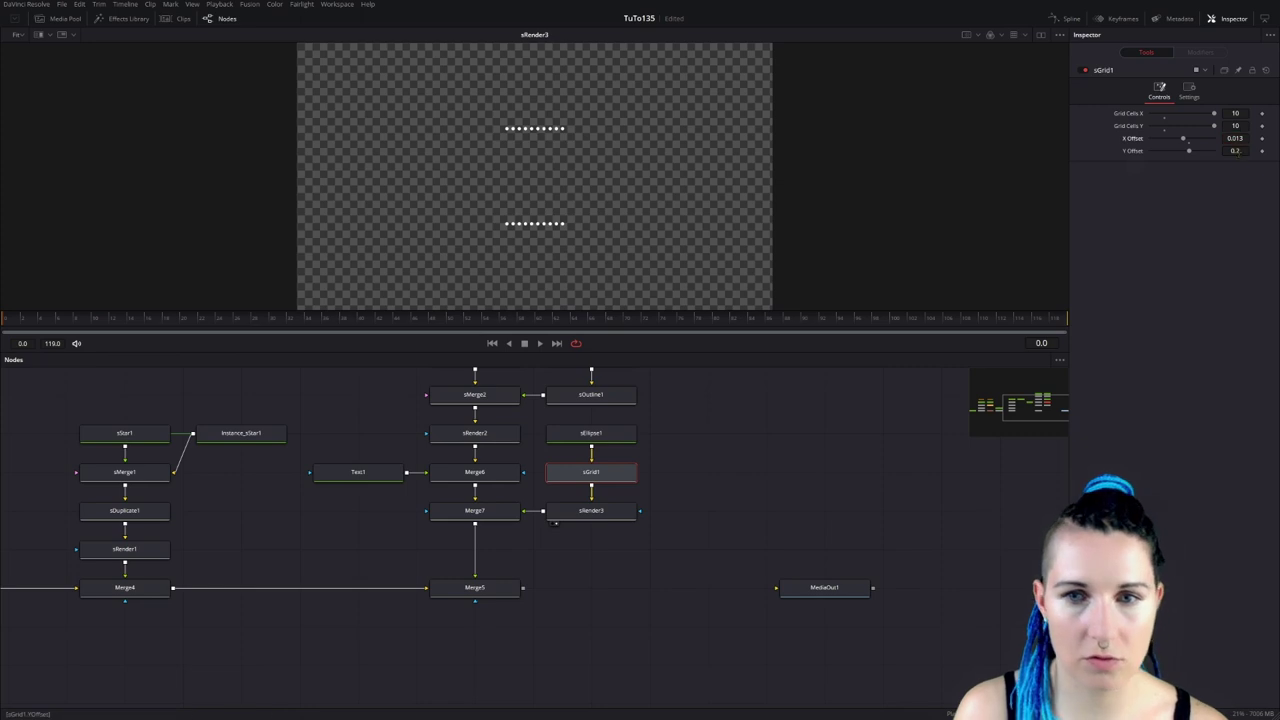
pyautogui.moveTo(1236, 150); pyautogui.dragTo(1230, 150)
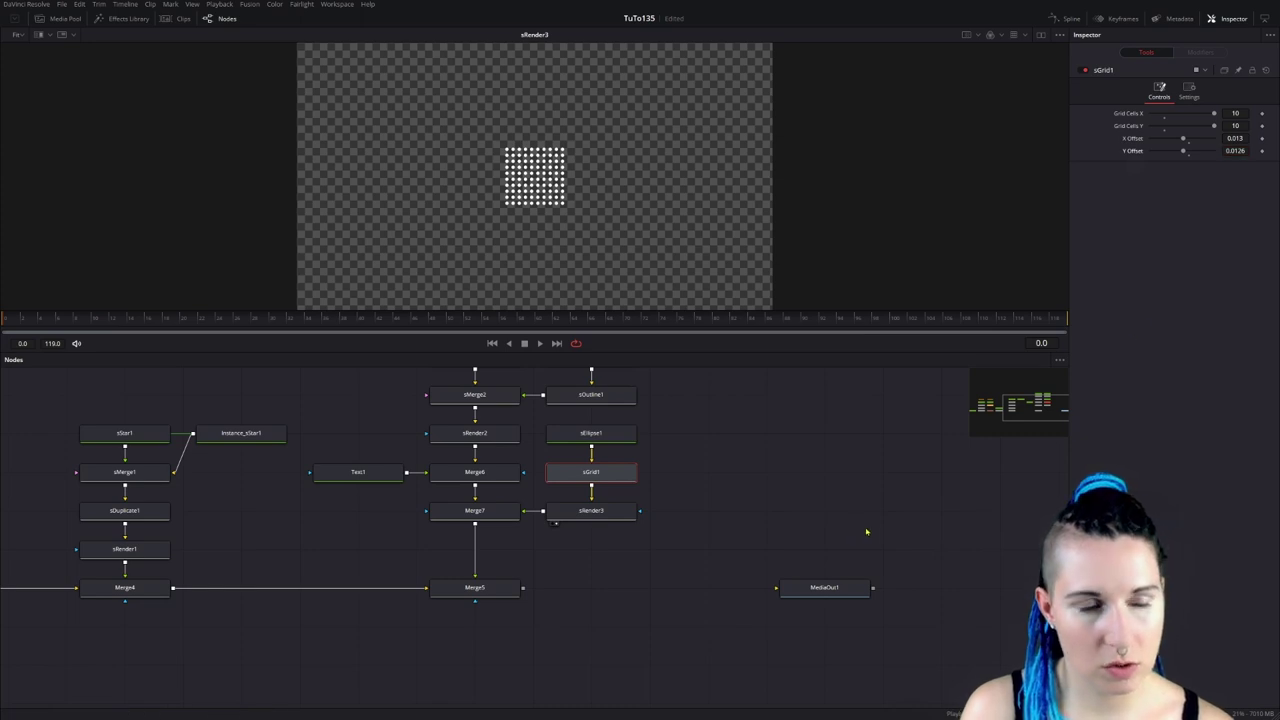
pyautogui.click(605, 432)
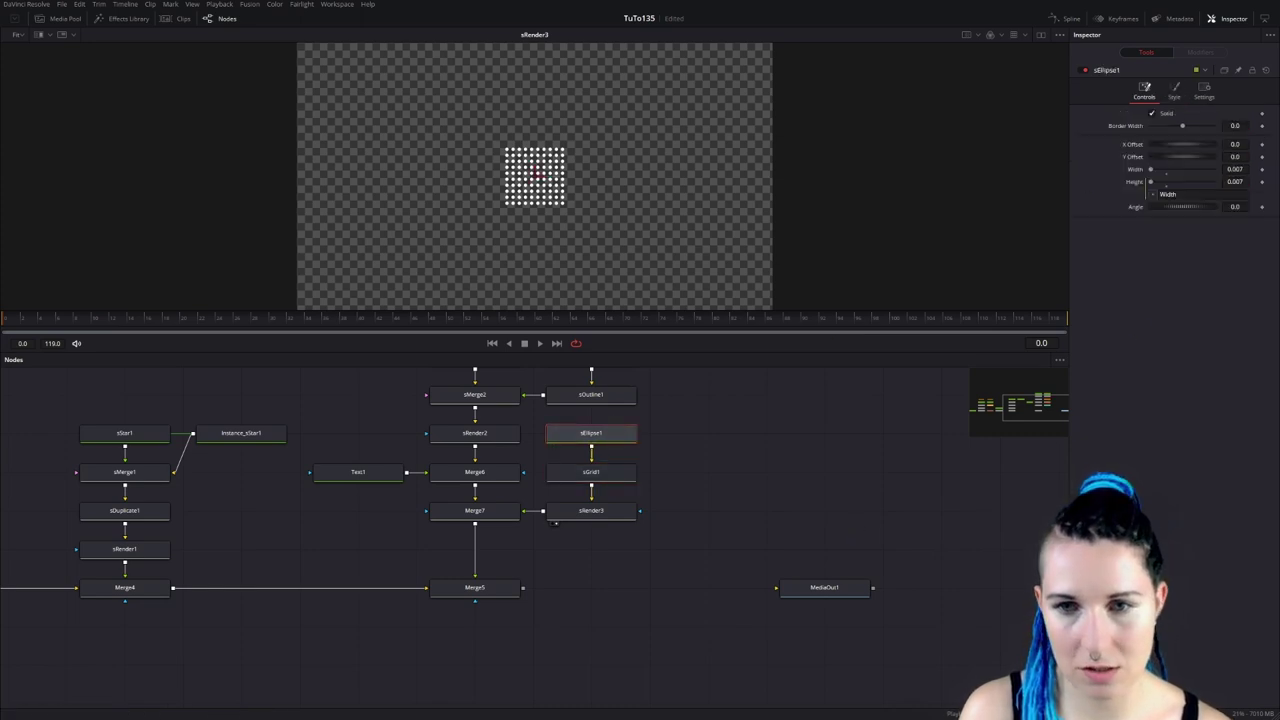
pyautogui.moveTo(1236, 169); pyautogui.dragTo(1232, 169)
pyautogui.write('0.005')
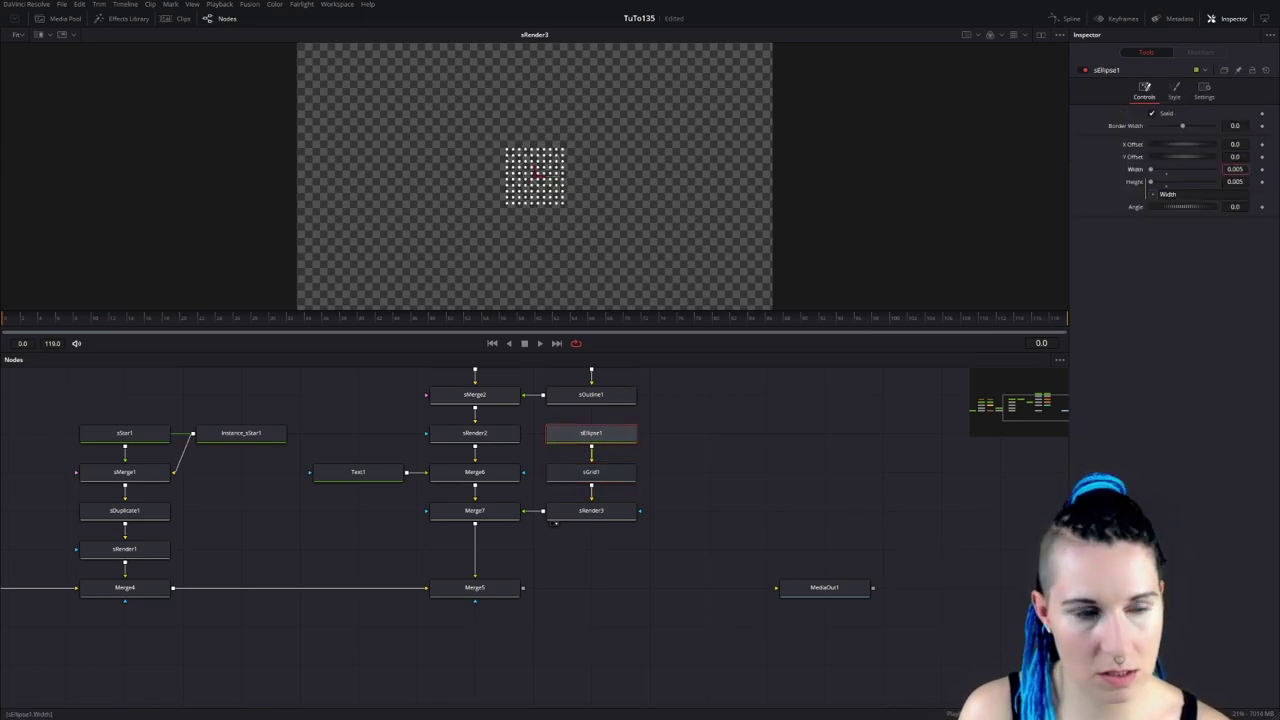
pyautogui.click(600, 478)
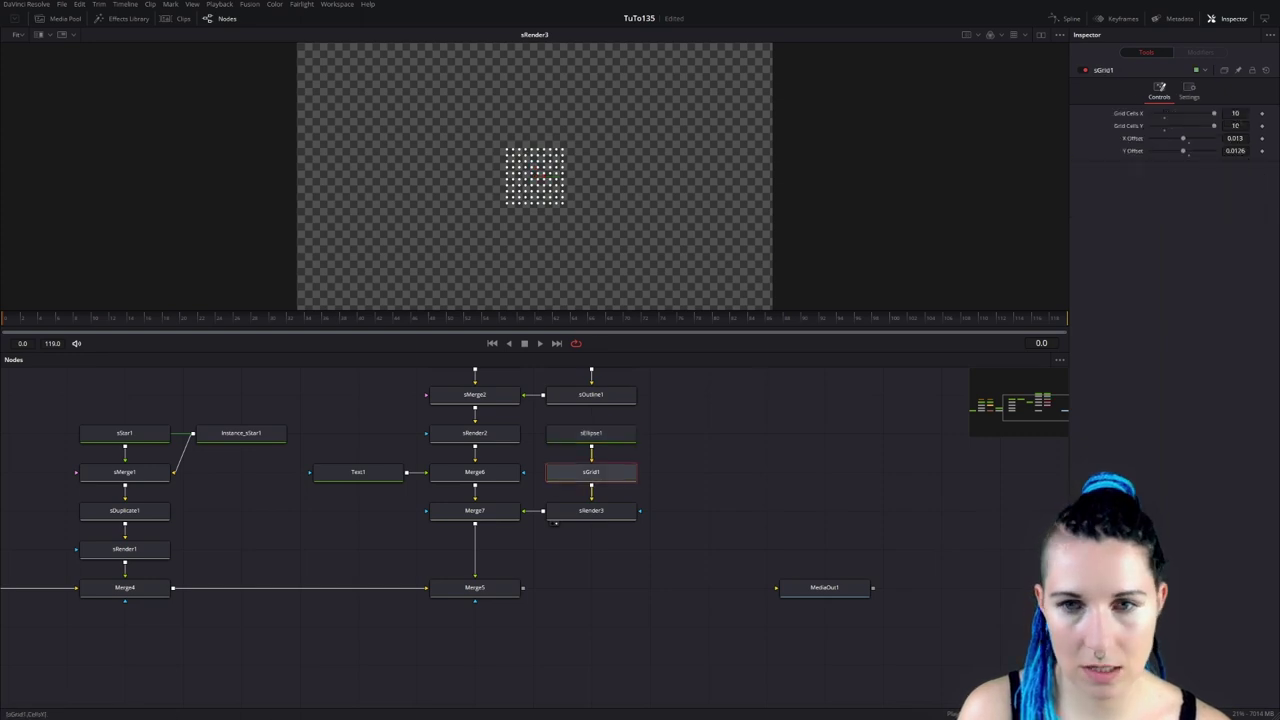
pyautogui.moveTo(1235, 138); pyautogui.dragTo(1232, 150)
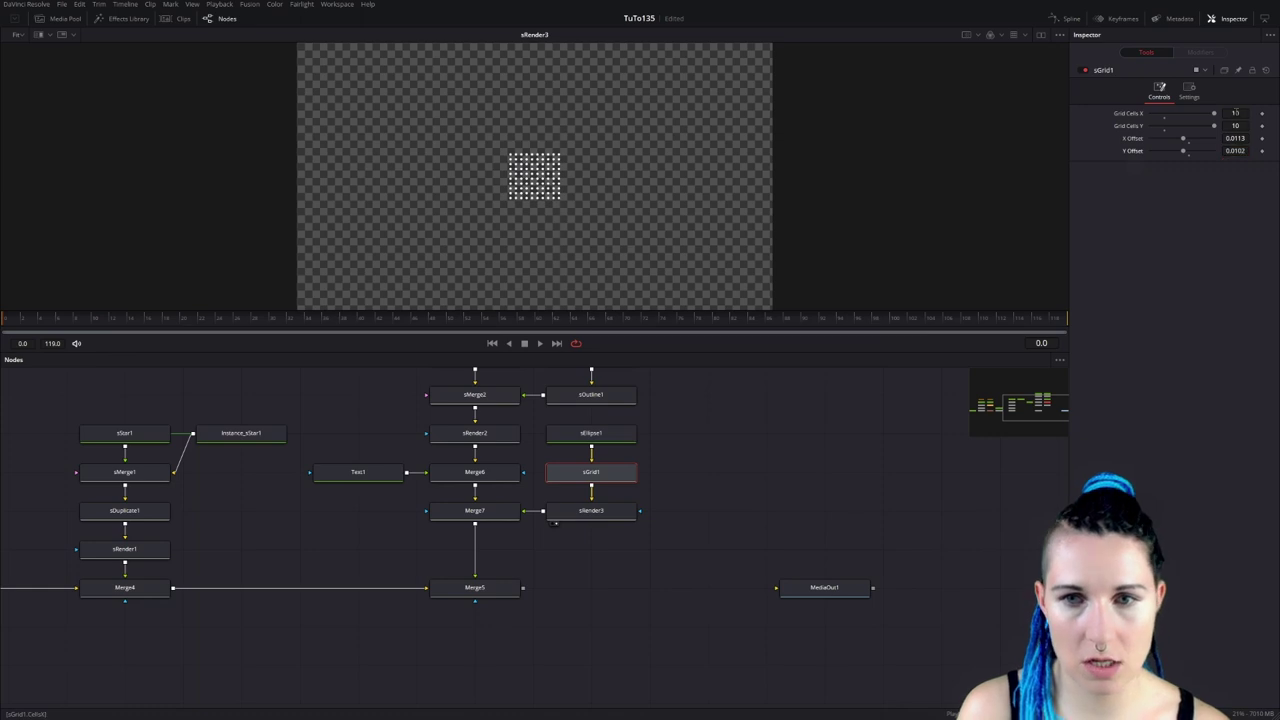
# Set the dot grid to 60 columns and 37 rows.
pyautogui.click(1235, 113)
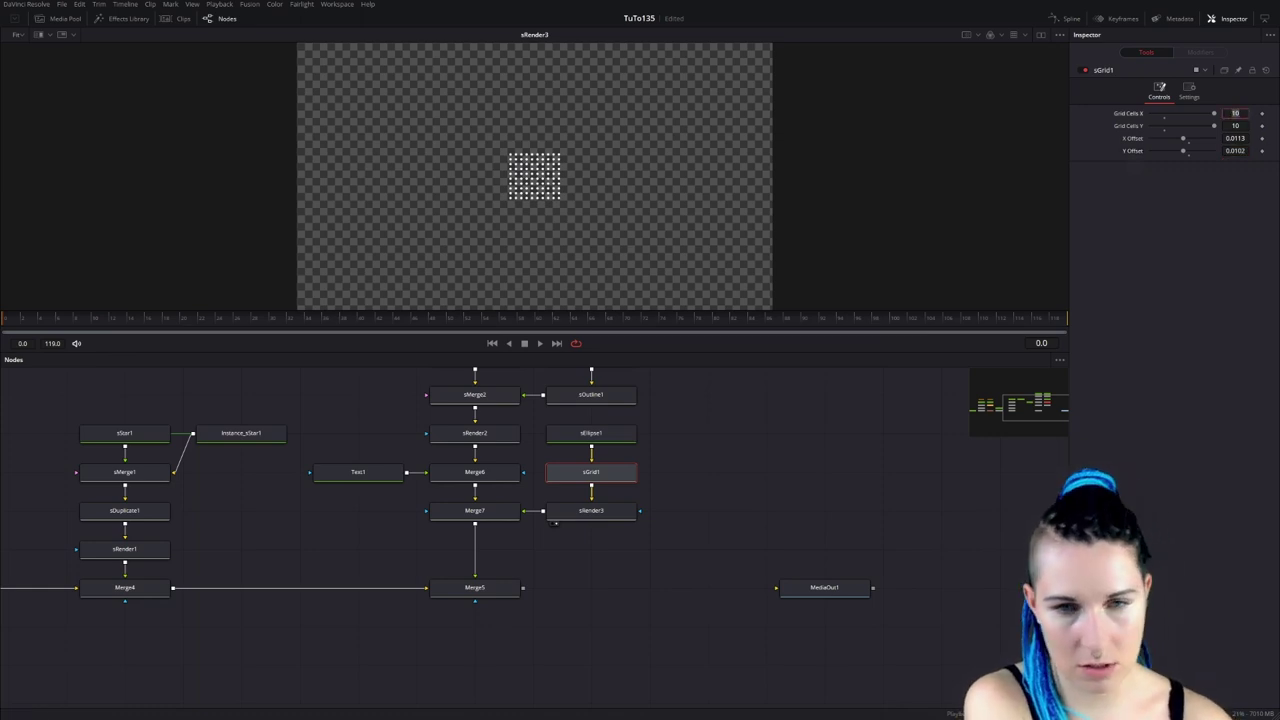
pyautogui.write('80')
pyautogui.press('Tab')
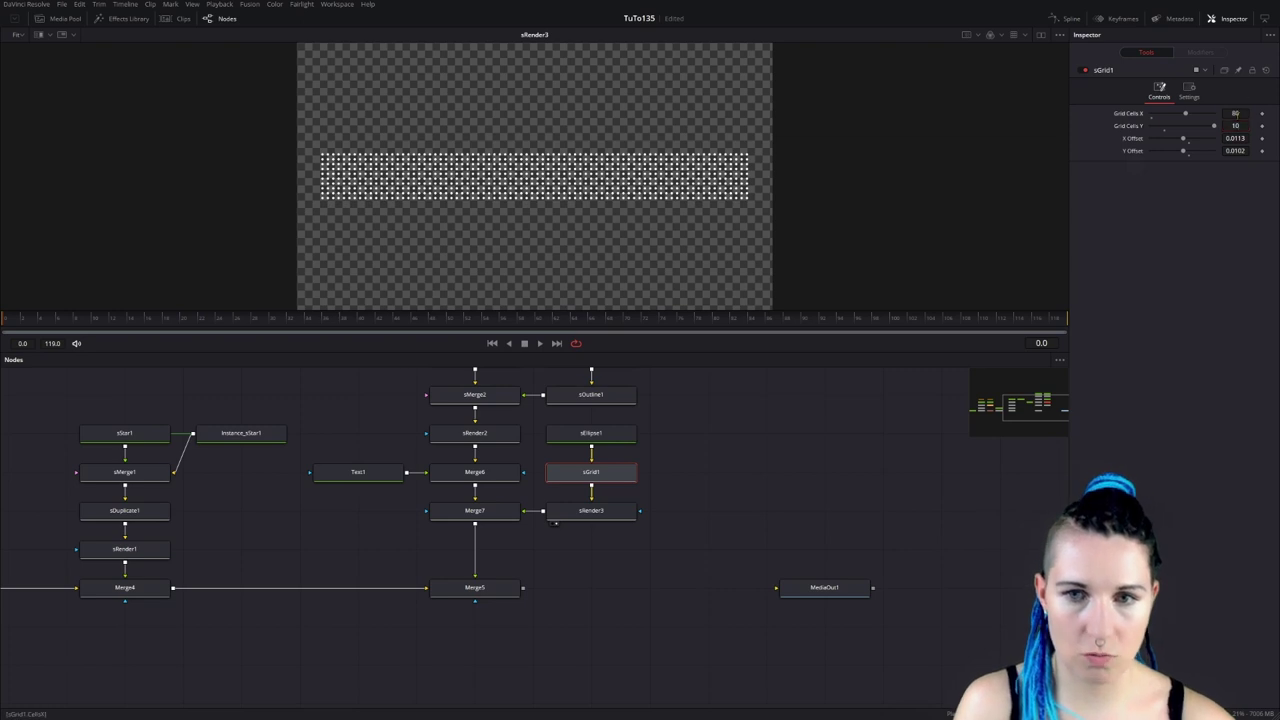
pyautogui.write('60')
pyautogui.press('Tab')
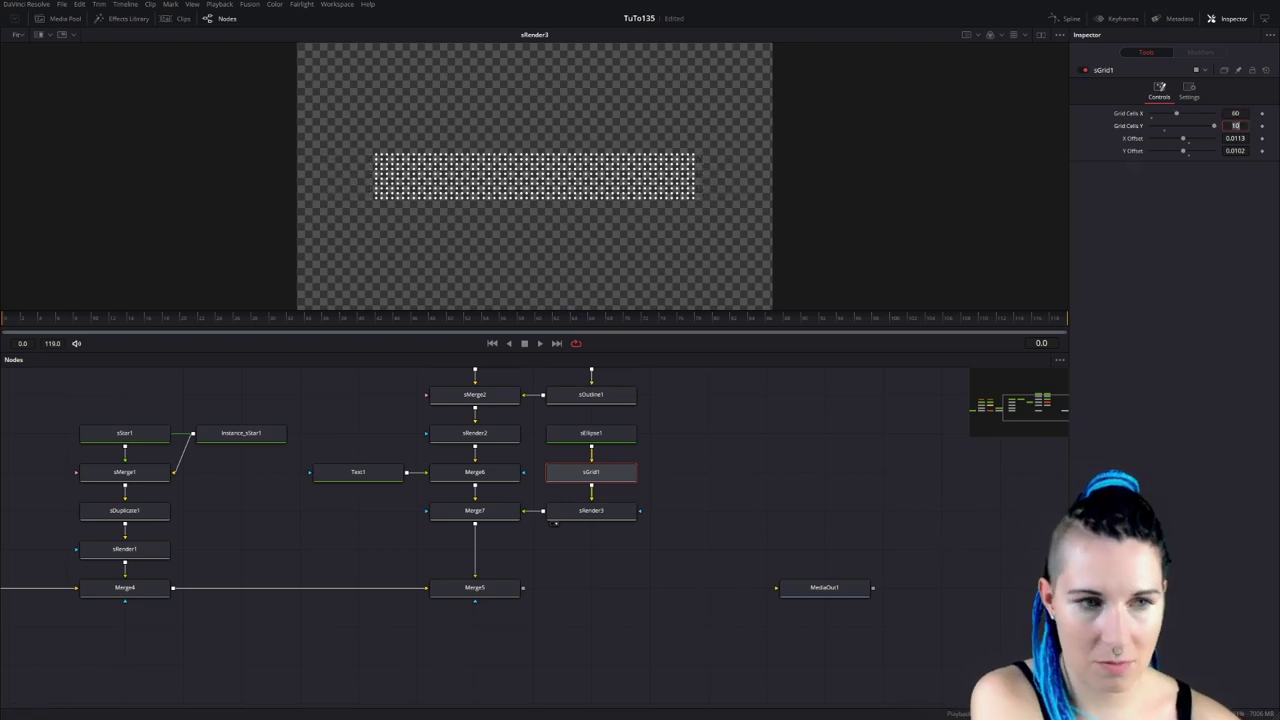
pyautogui.press('Tab')
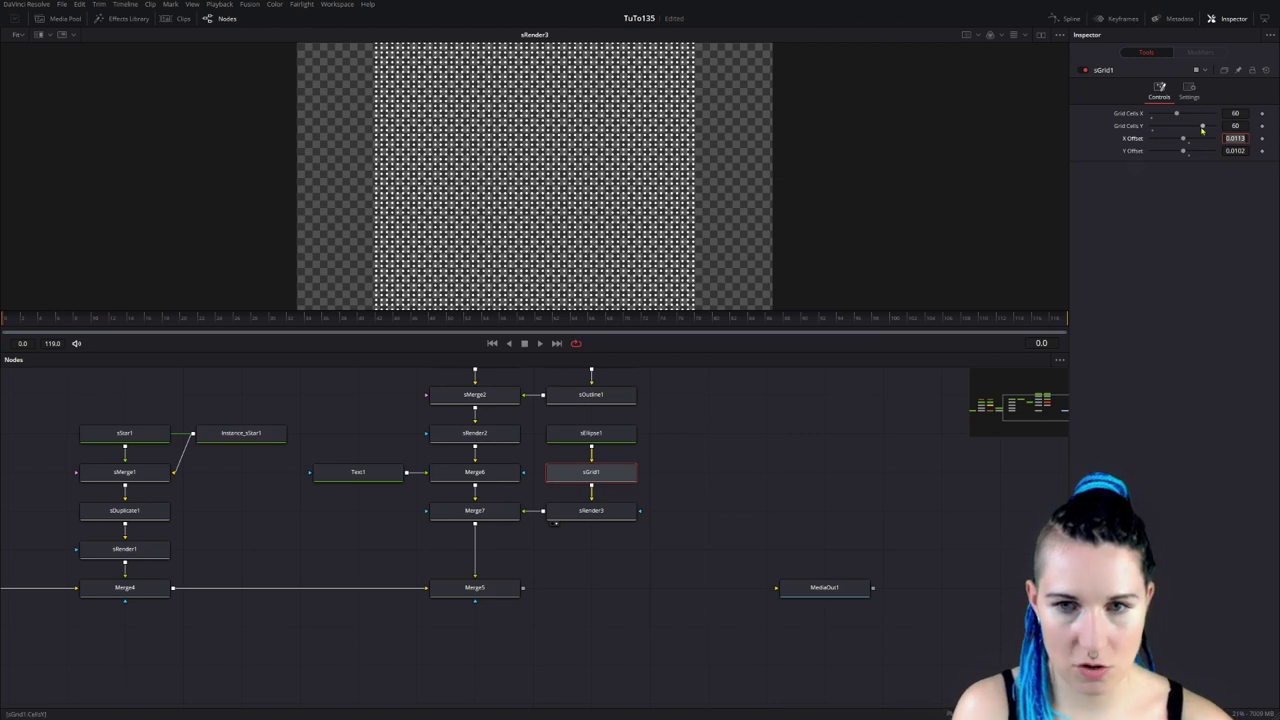
pyautogui.moveTo(1202, 127); pyautogui.dragTo(1181, 127)
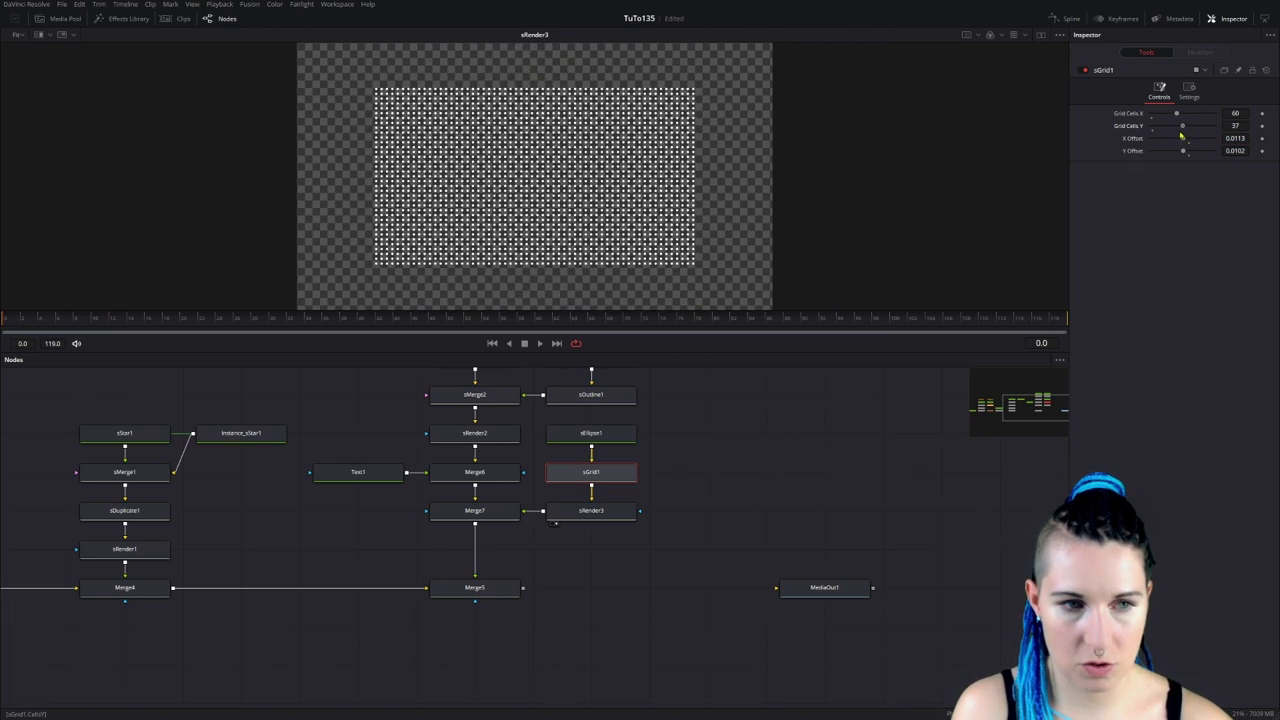
pyautogui.moveTo(1181, 137); pyautogui.dragTo(1182, 137)
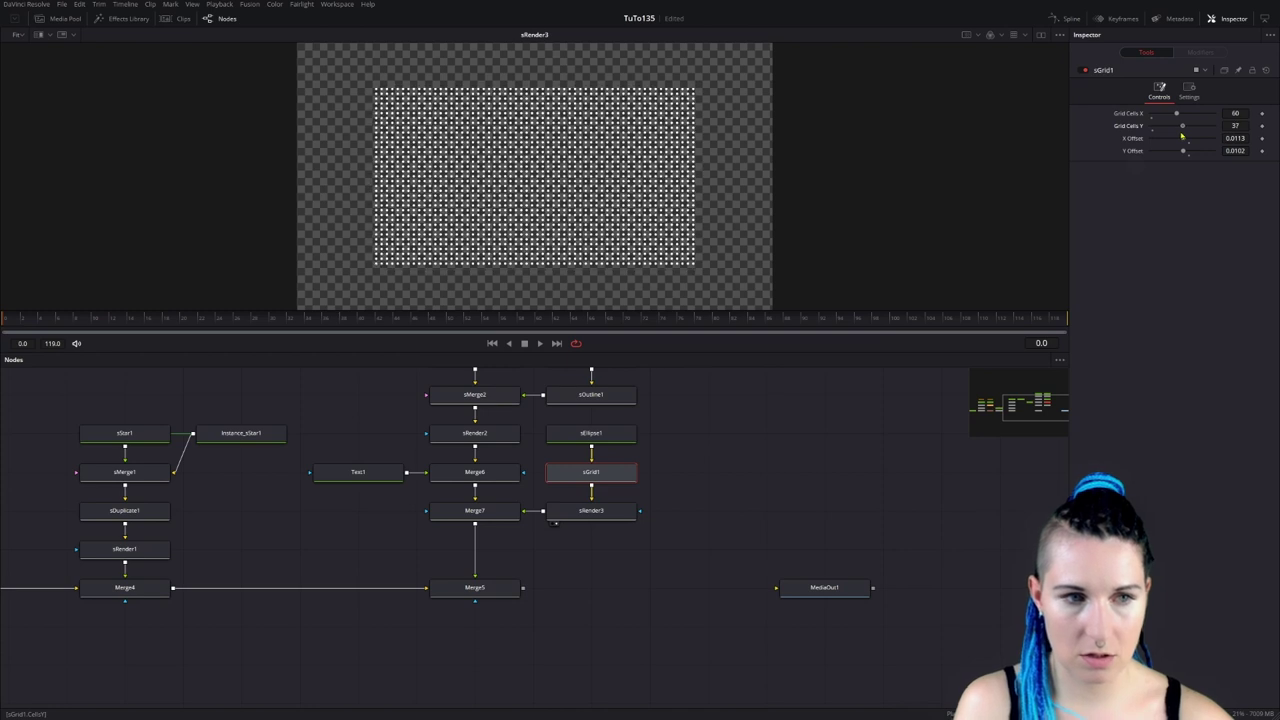
# Set the sEllipse1 halftone dot colour to black.
pyautogui.click(575, 438)
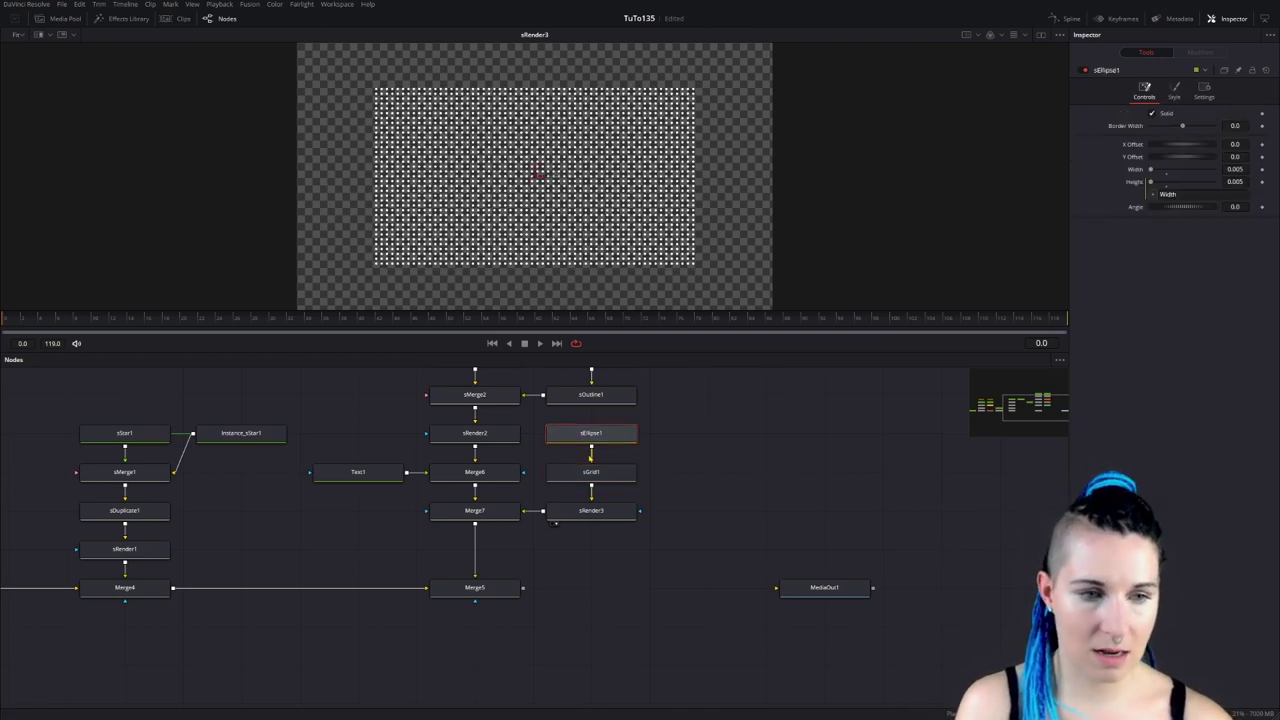
pyautogui.click(1172, 90)
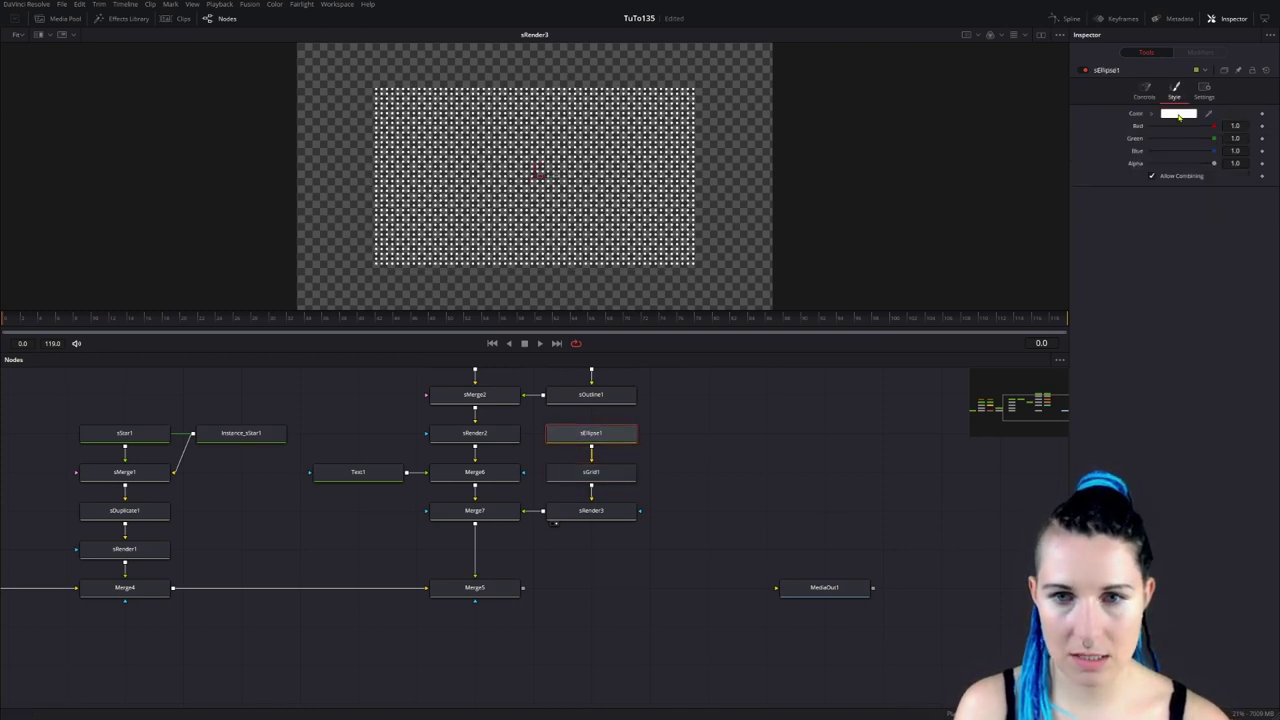
pyautogui.click(1178, 113)
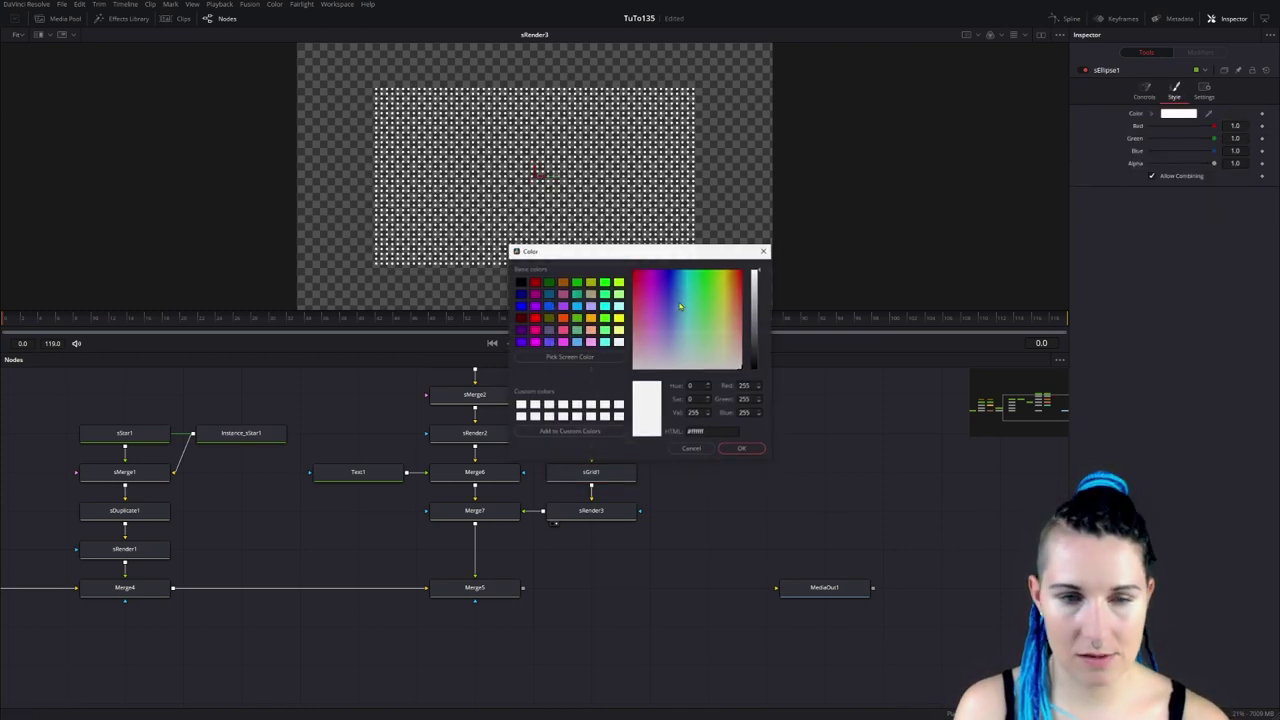
pyautogui.click(739, 451)
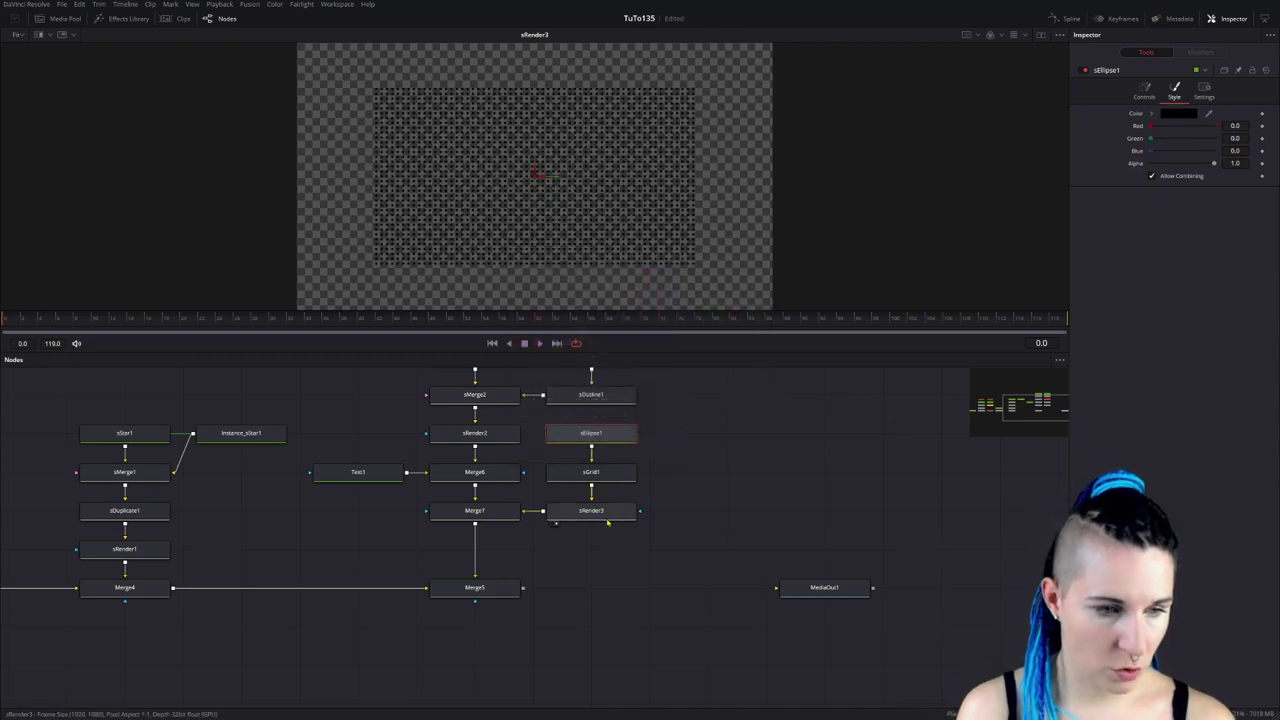
# View the Merge5 composite and swap Merge7's inputs so the dots sit behind the starburst.
pyautogui.moveTo(474, 587); pyautogui.dragTo(731, 152)
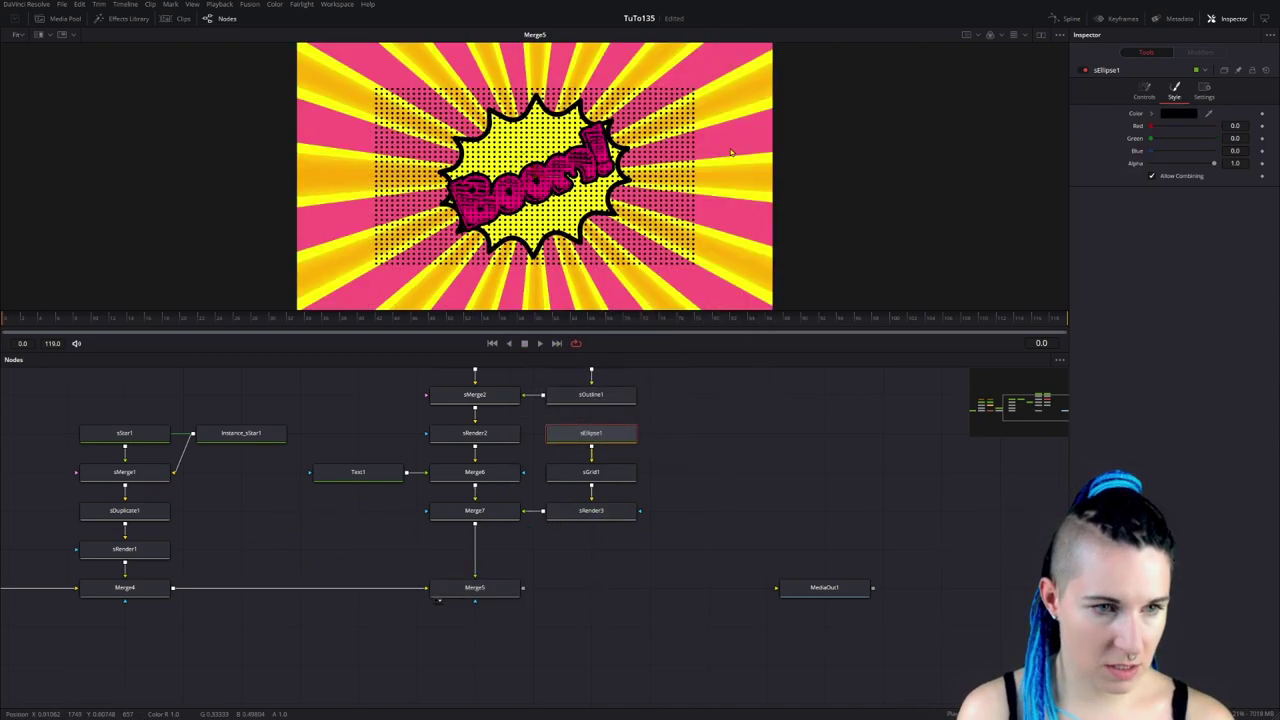
pyautogui.click(476, 511)
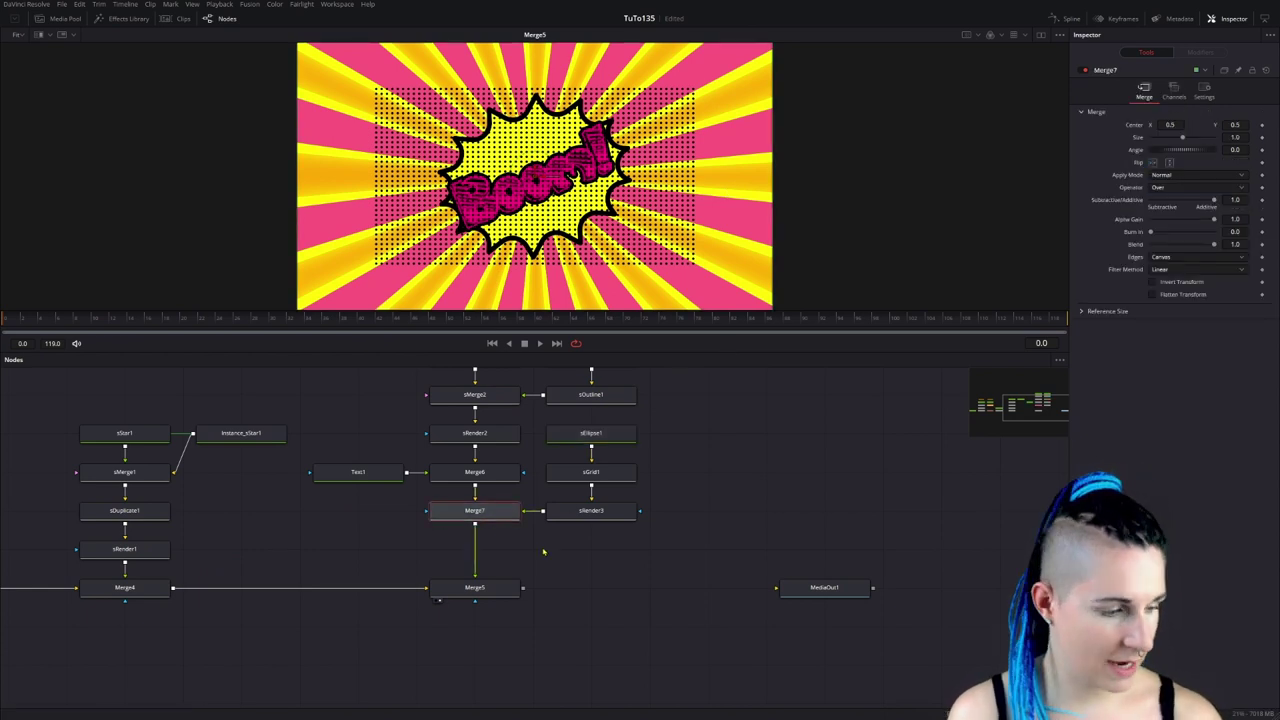
pyautogui.hotkey('ctrl', 't')
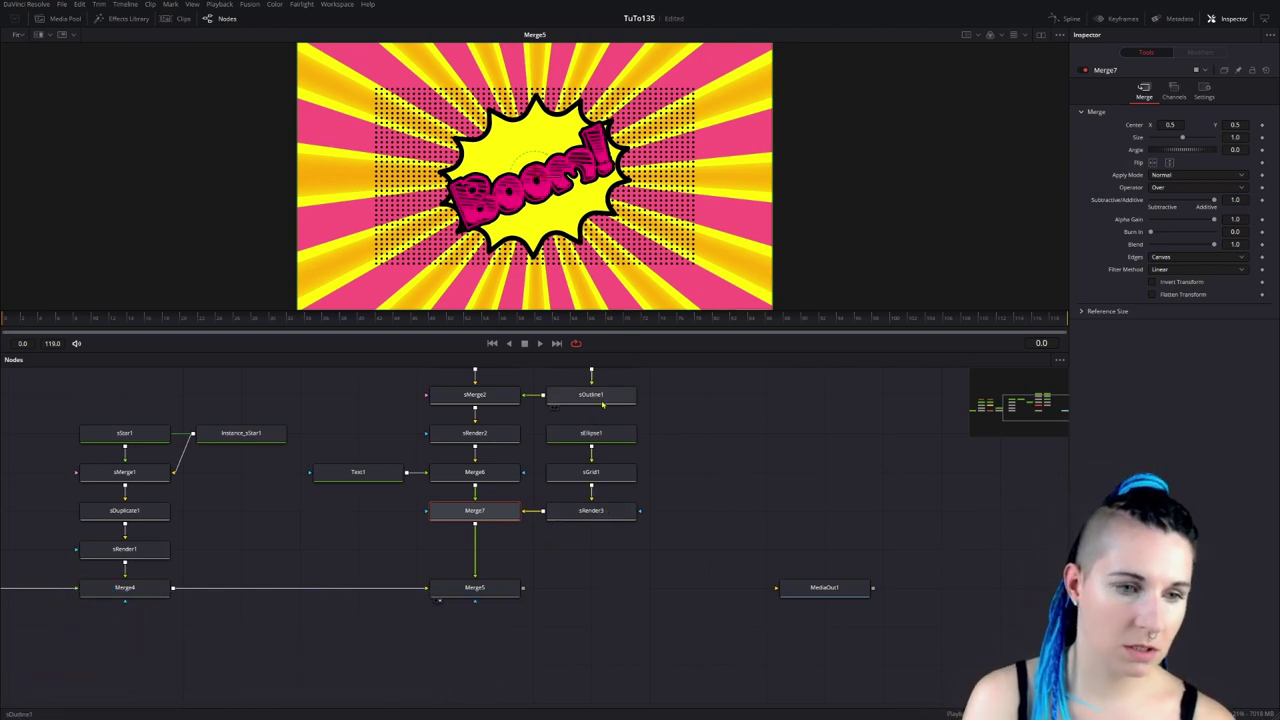
# Offset the sEllipse1 dots within their cells to X 0.043 and Y -0.027.
pyautogui.click(593, 433)
pyautogui.click(1145, 88)
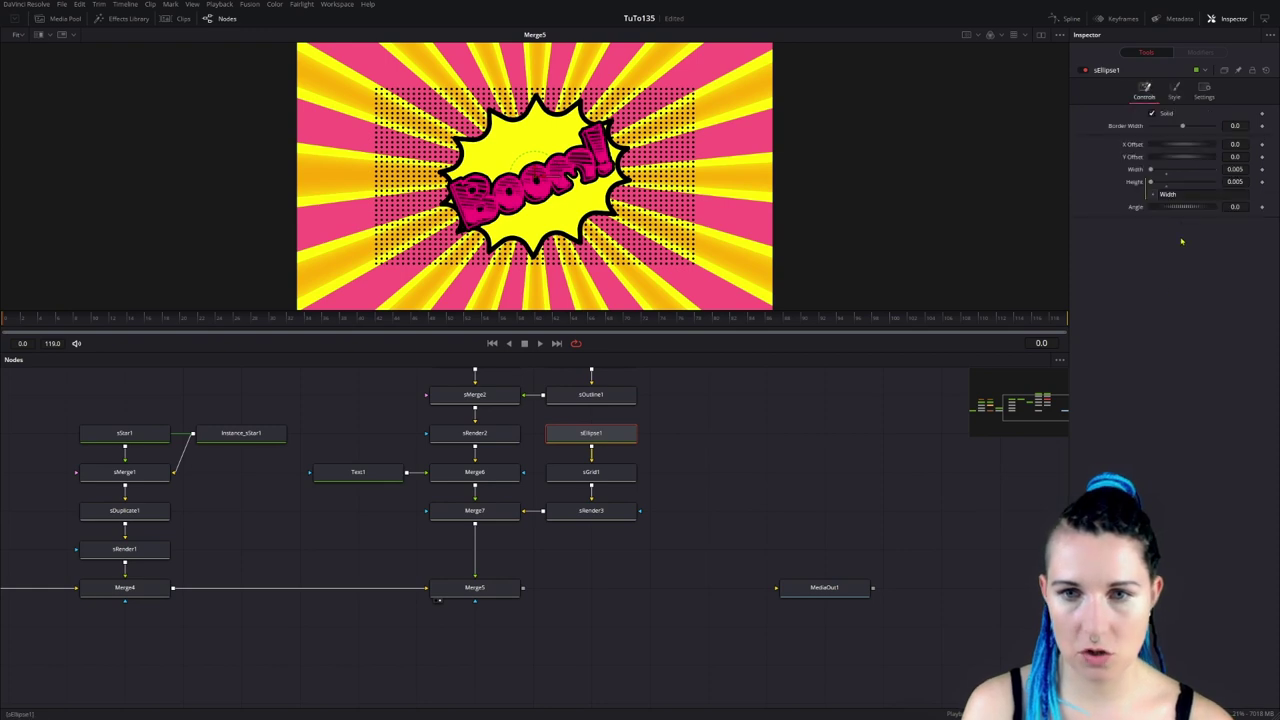
pyautogui.moveTo(1164, 146); pyautogui.dragTo(656, 150)
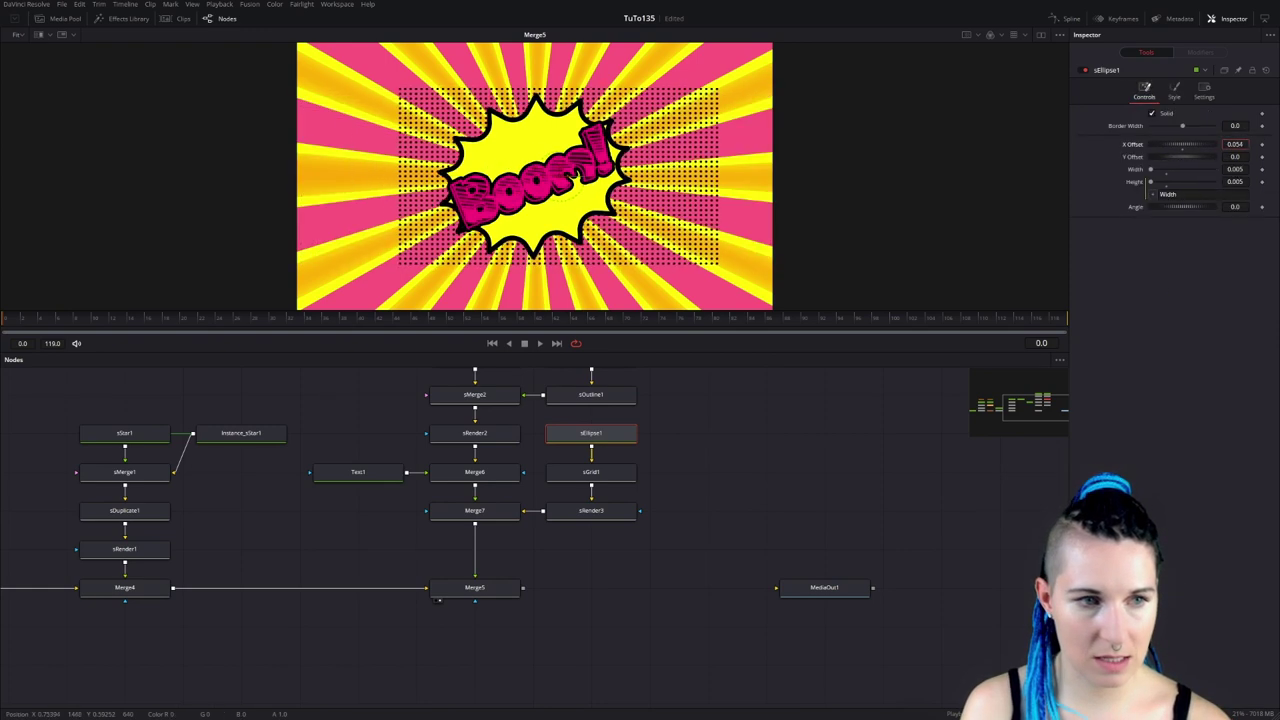
pyautogui.moveTo(1236, 156); pyautogui.dragTo(1236, 164)
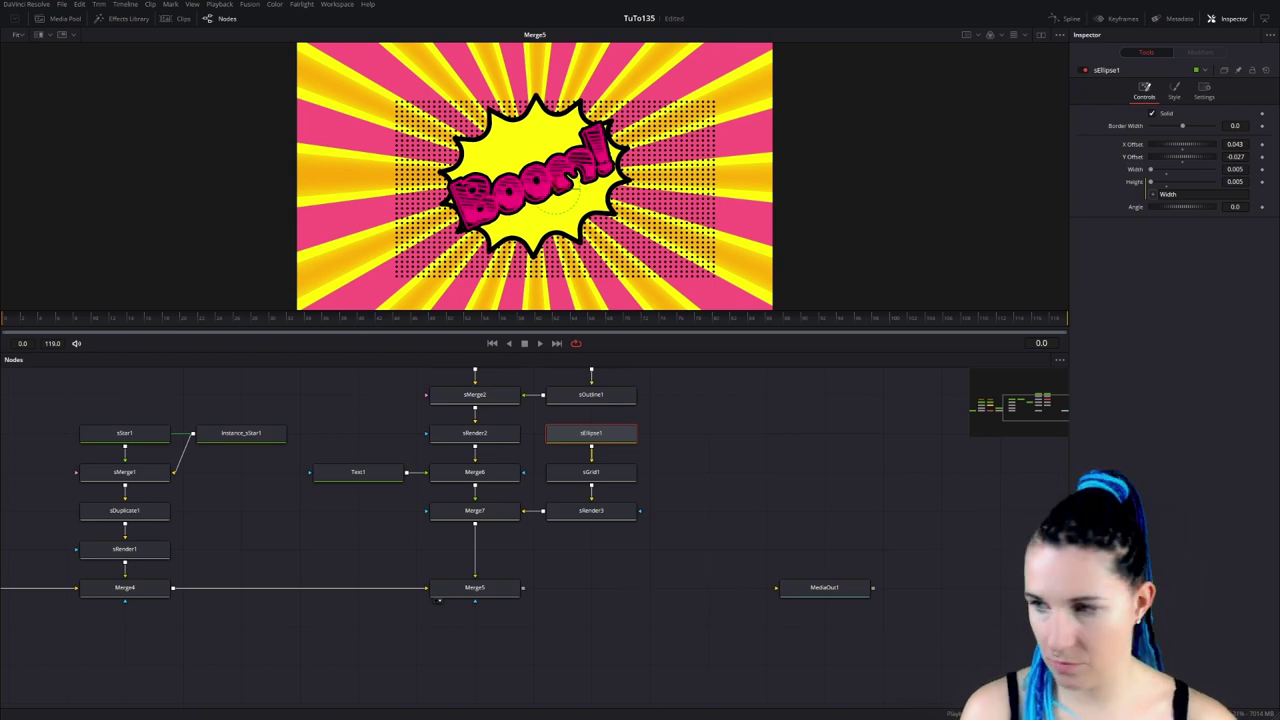
# Add an Ellipse mask to sRender3 with width 0.346 and angle -52.6, moved right and down.
pyautogui.hotkey('shift', 'space')
pyautogui.write('sren')
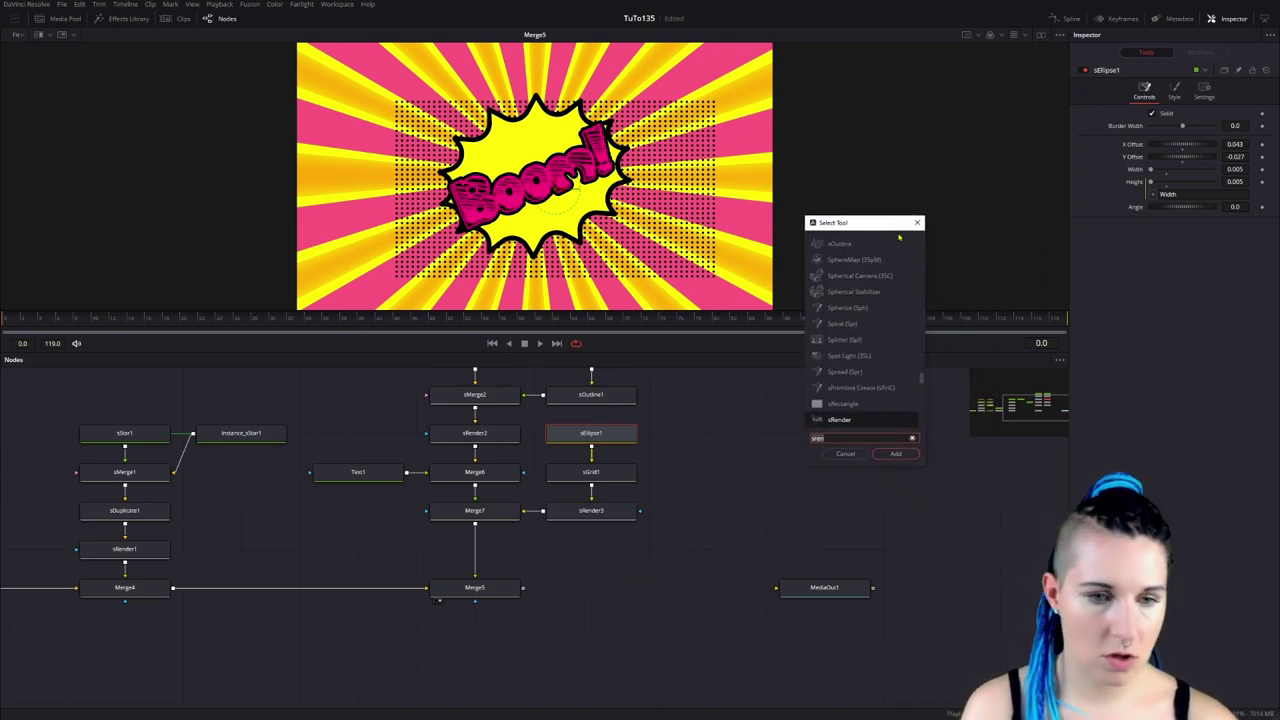
pyautogui.press('BackSpace')
pyautogui.press('BackSpace')
pyautogui.press('BackSpace')
pyautogui.write('ell')
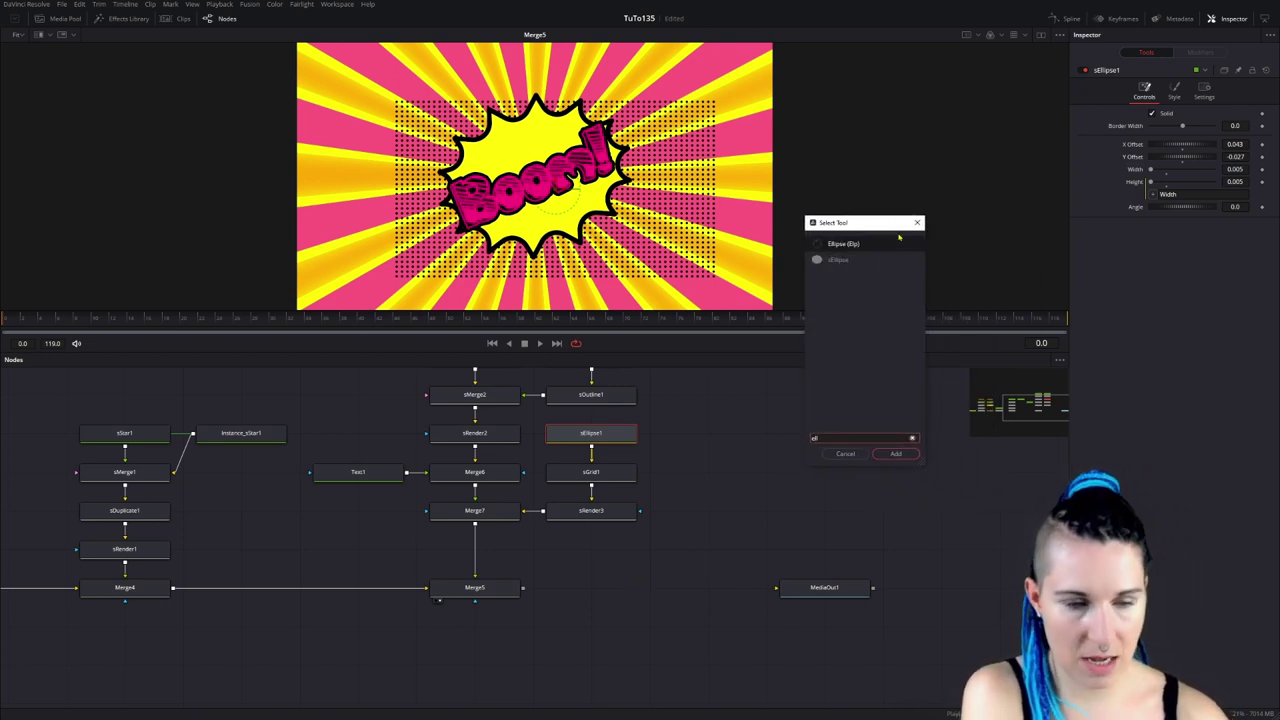
pyautogui.press('Return')
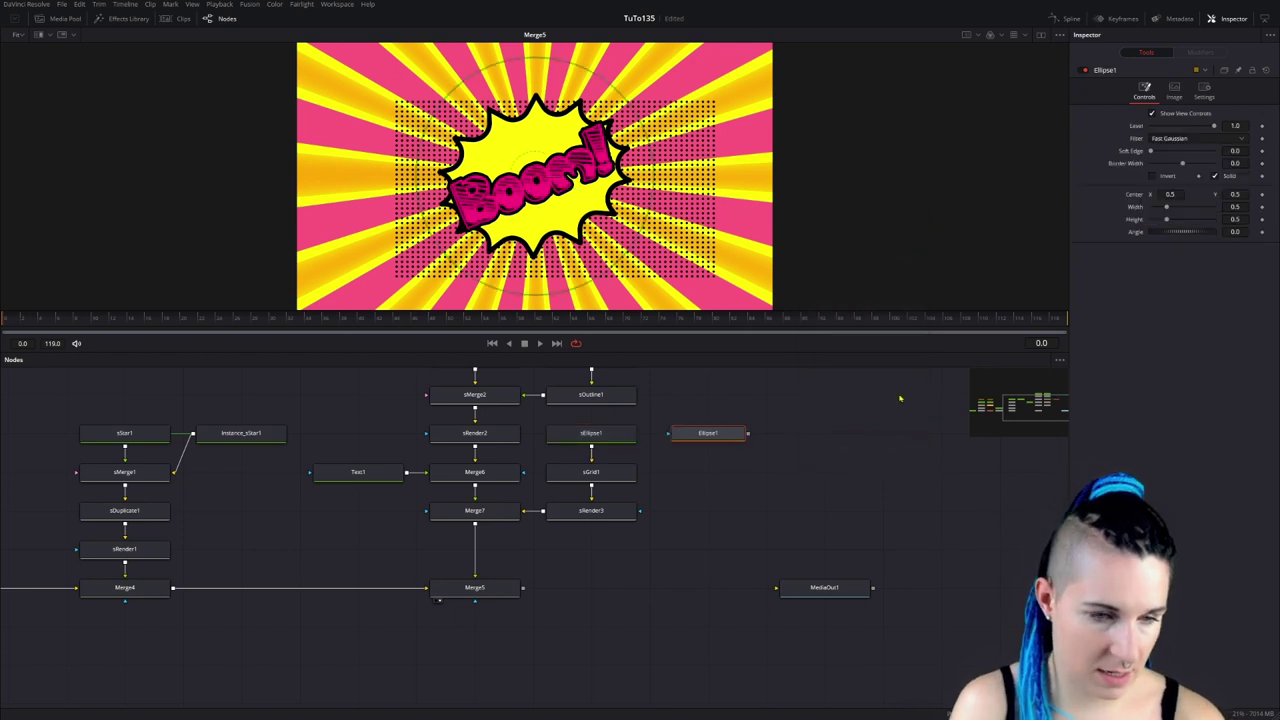
pyautogui.moveTo(749, 436)
pyautogui.mouseDown()
pyautogui.moveTo(751, 514)
pyautogui.moveTo(640, 511)
pyautogui.mouseUp()
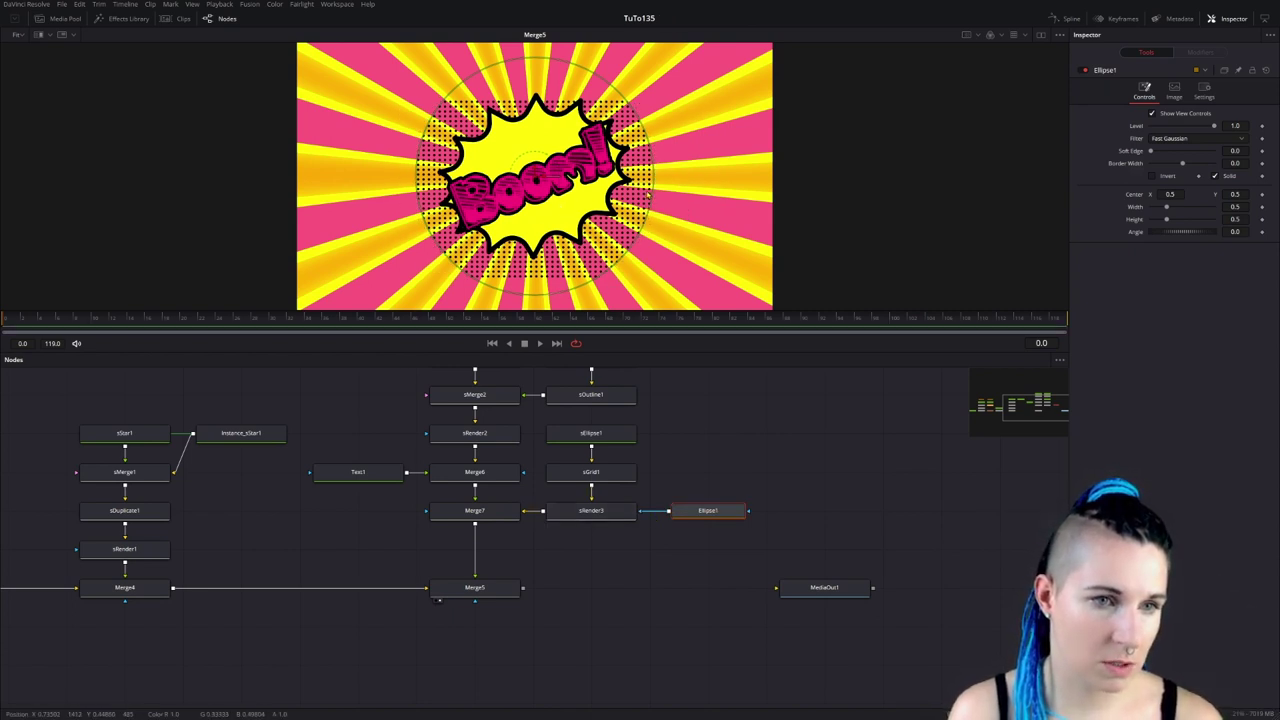
pyautogui.moveTo(651, 196); pyautogui.dragTo(617, 199)
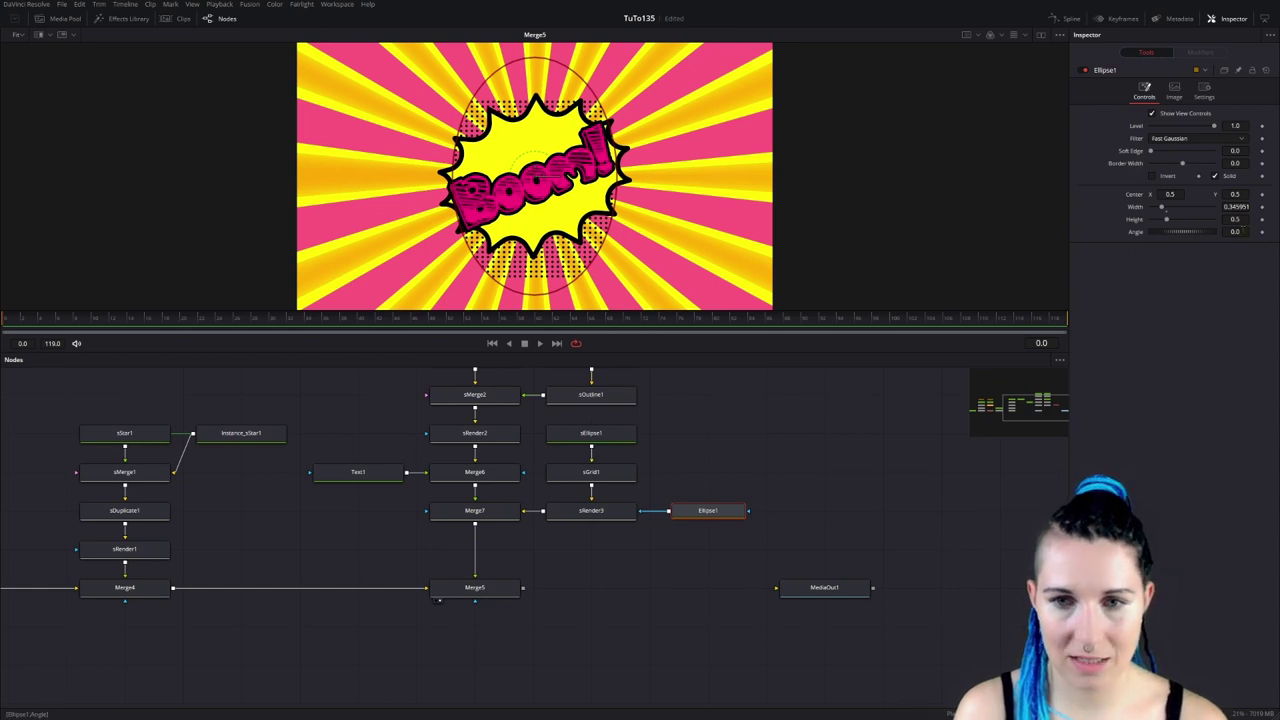
pyautogui.moveTo(1235, 231); pyautogui.dragTo(1186, 232)
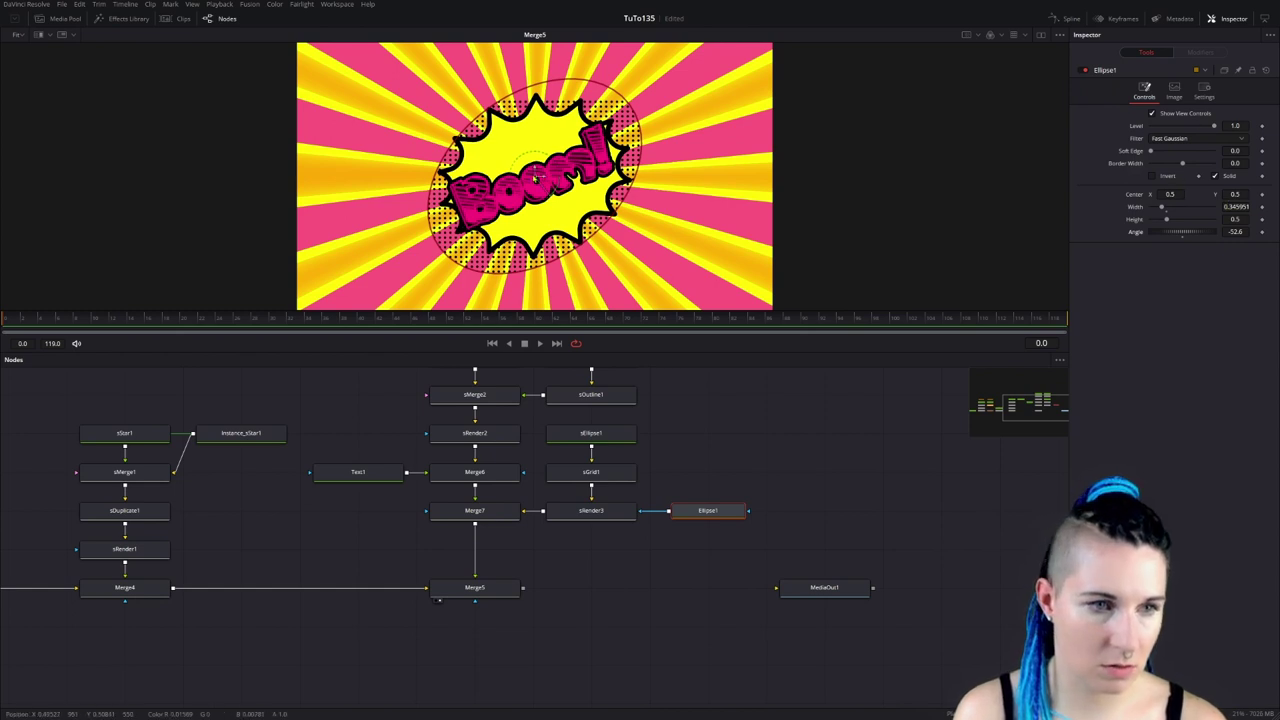
pyautogui.moveTo(532, 174); pyautogui.dragTo(544, 198)
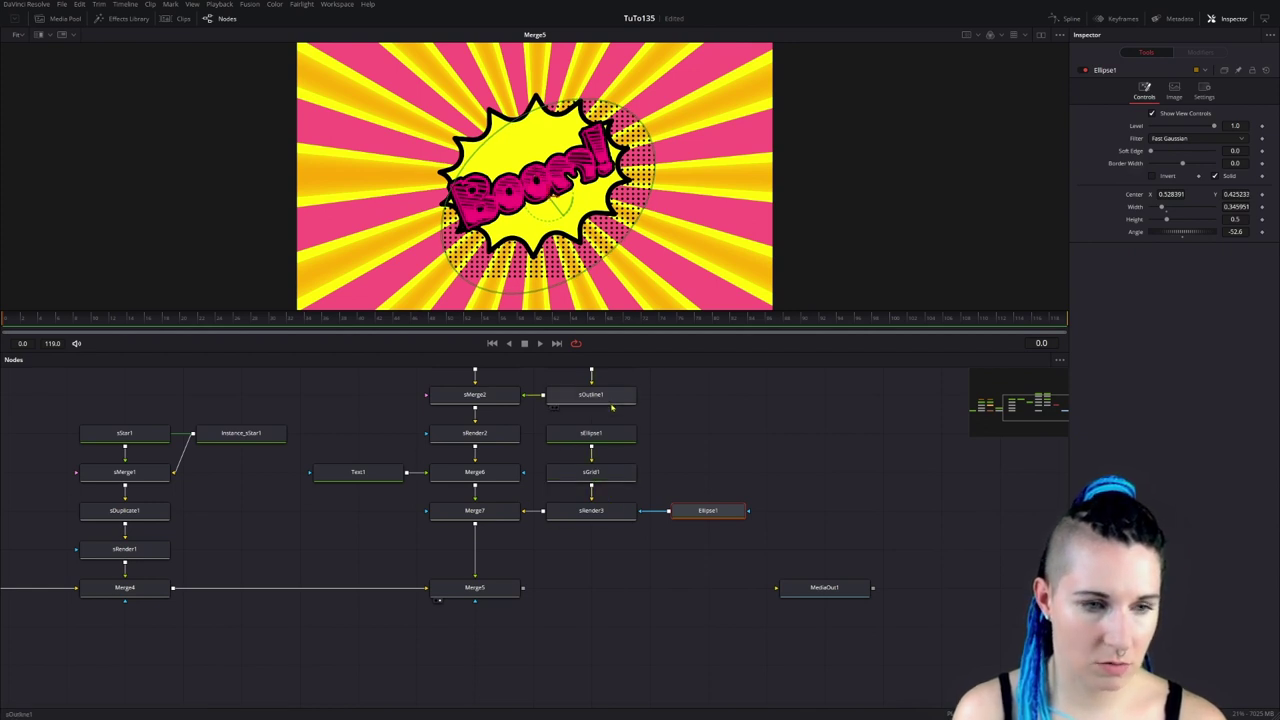
# Set the sEllipse1 Y offset to 0.014 and give sGrid1 50 rows of cells.
pyautogui.click(595, 437)
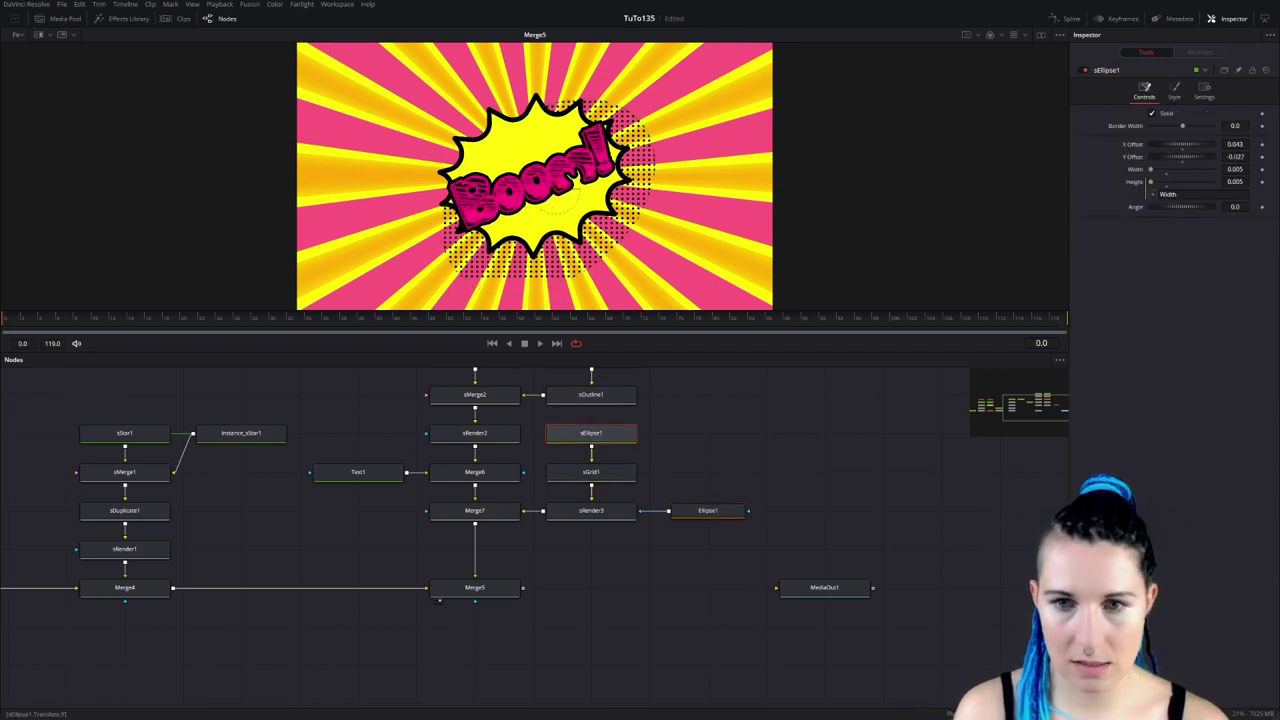
pyautogui.moveTo(1185, 157); pyautogui.dragTo(1195, 157)
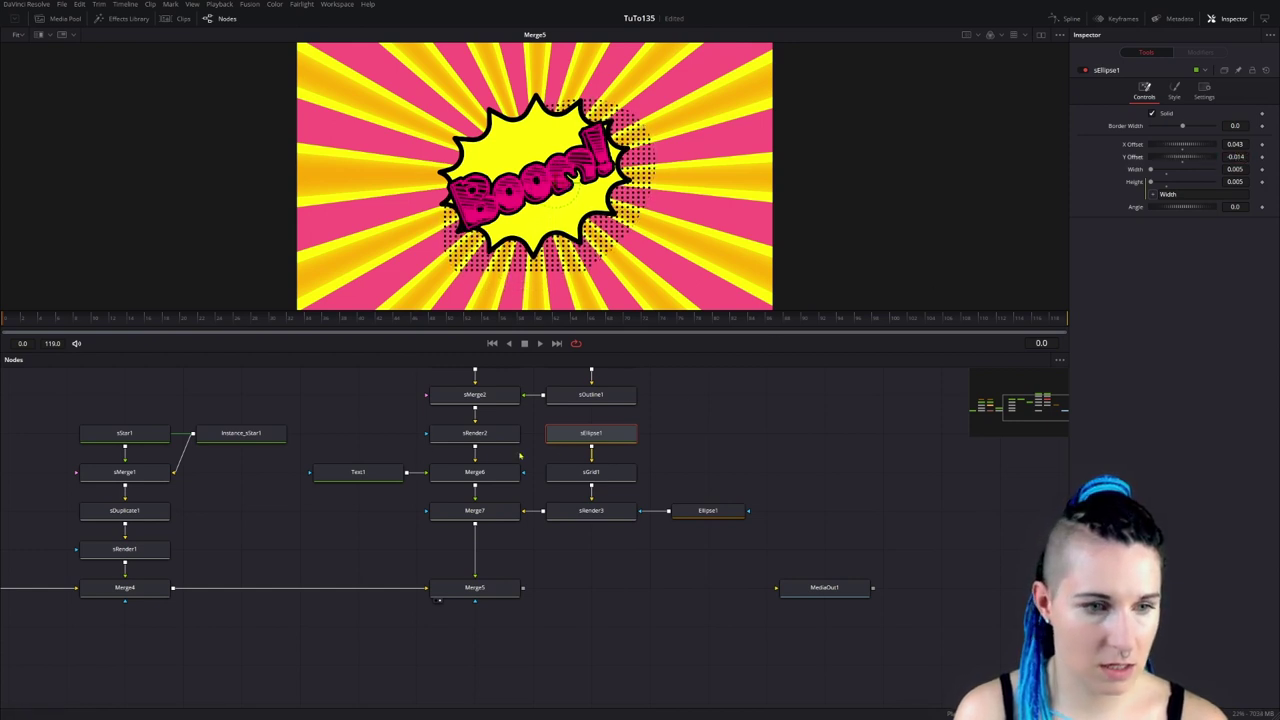
pyautogui.click(589, 476)
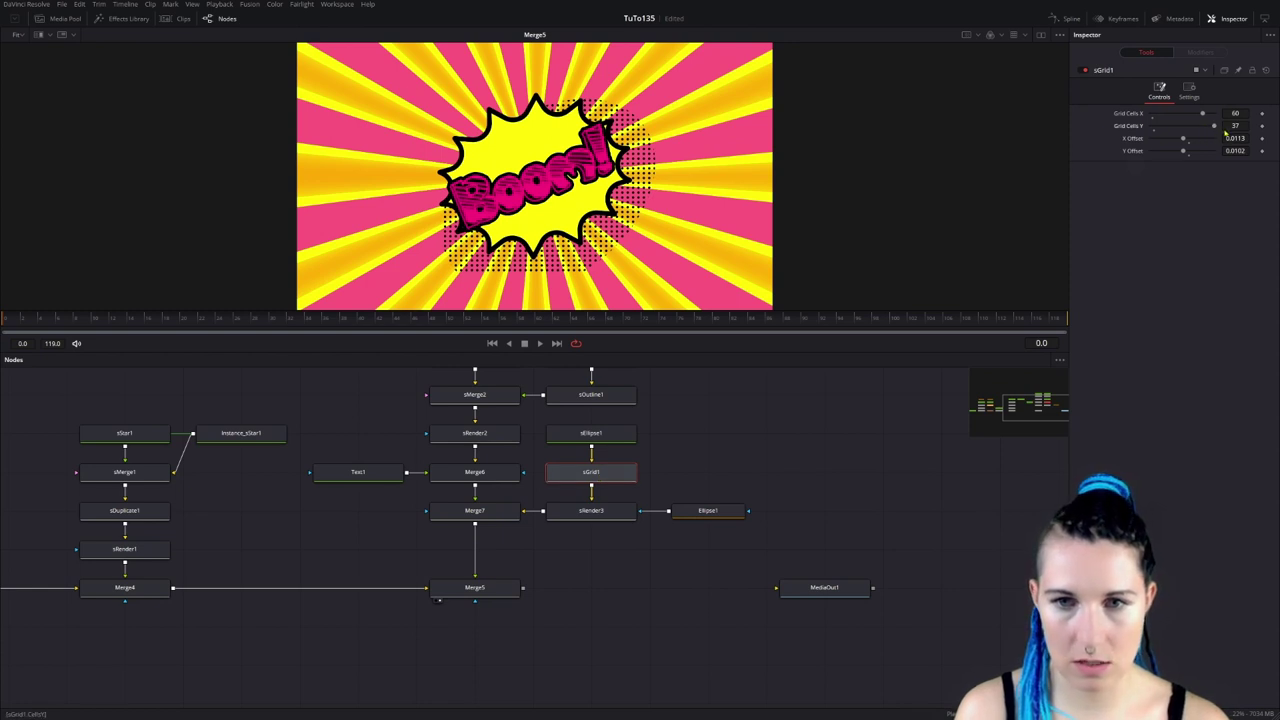
pyautogui.doubleClick(1235, 126)
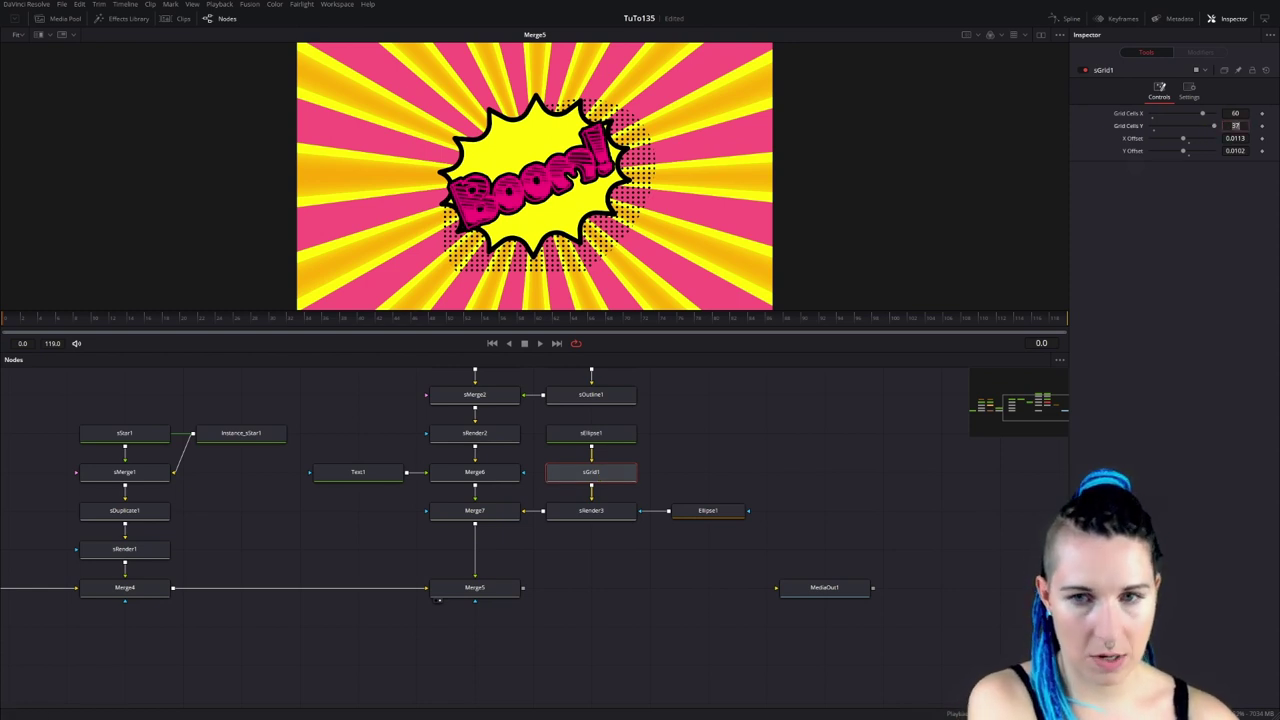
pyautogui.write('50')
pyautogui.press('Tab')
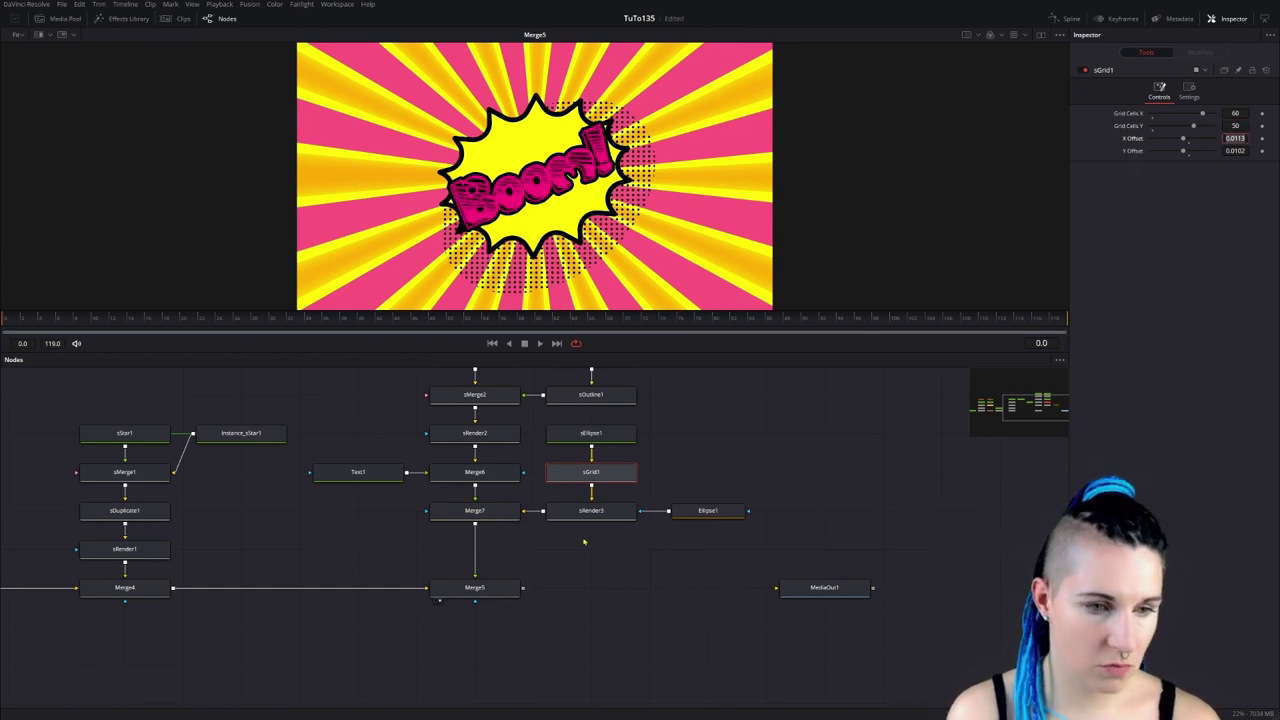
pyautogui.click(690, 511)
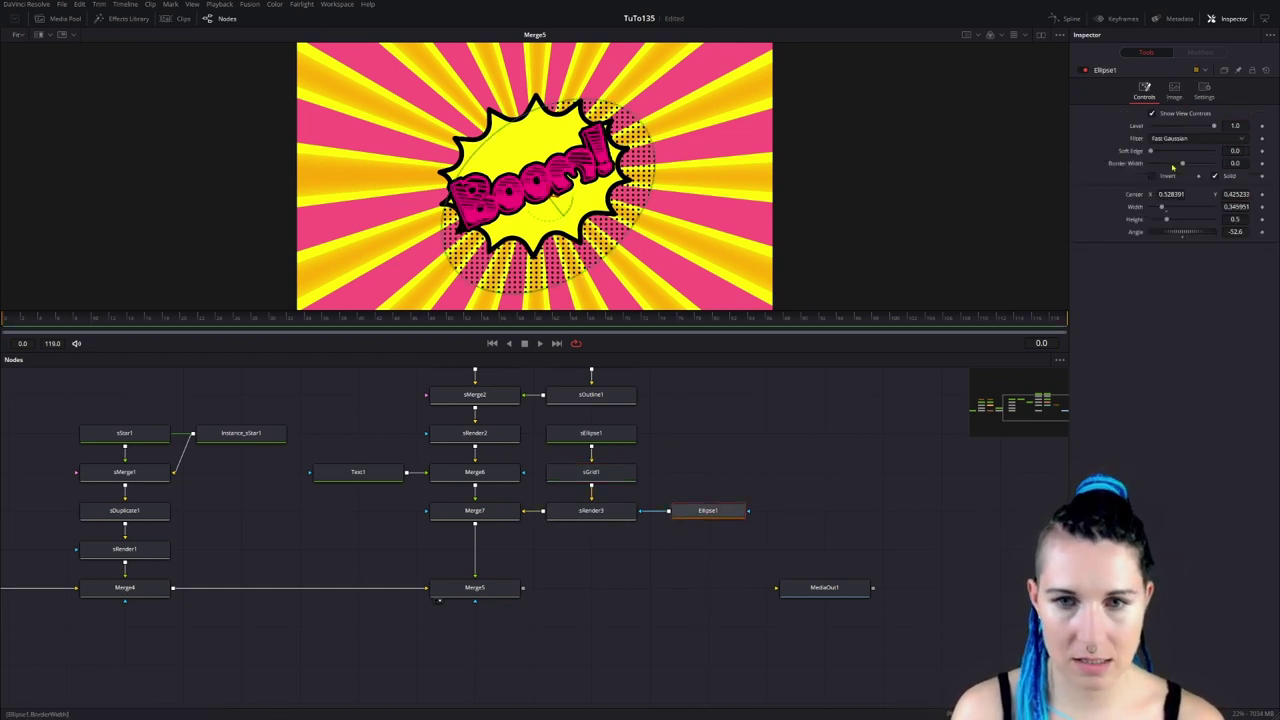
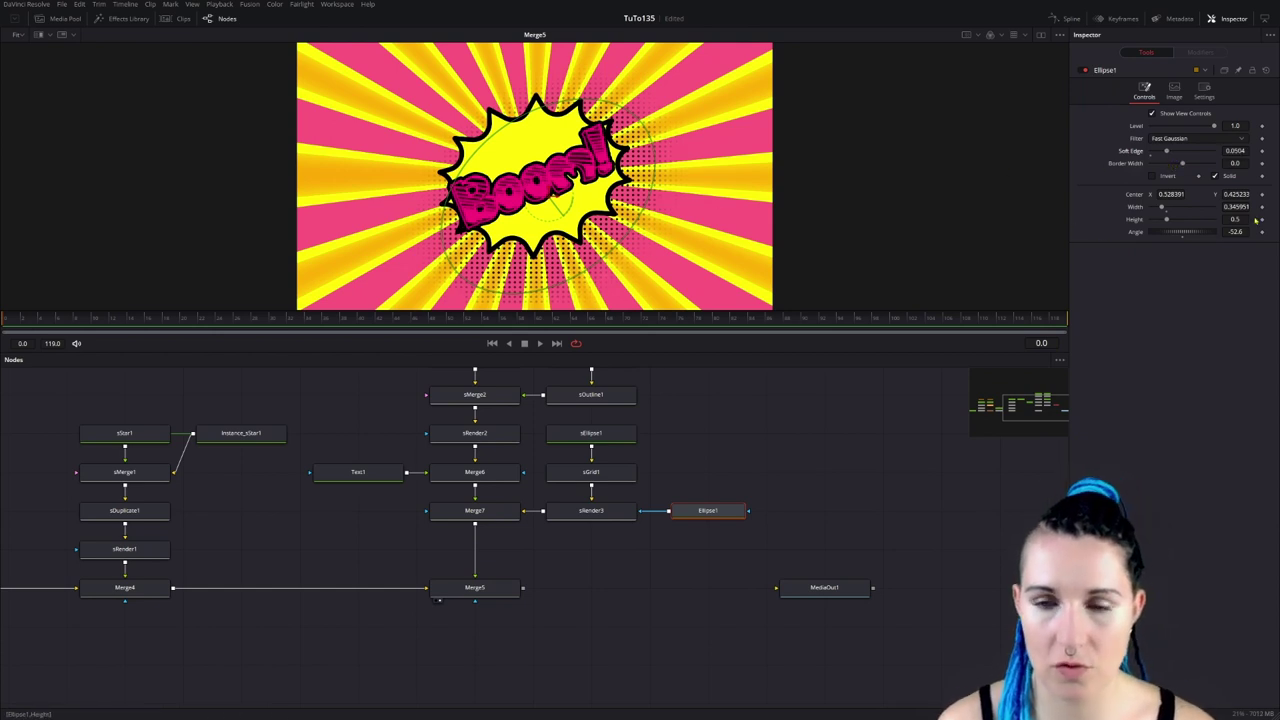
# Narrow Ellipse1 to a width of about 0.323 and rotate it to about -66 degrees.
pyautogui.moveTo(1165, 209); pyautogui.dragTo(1164, 219)
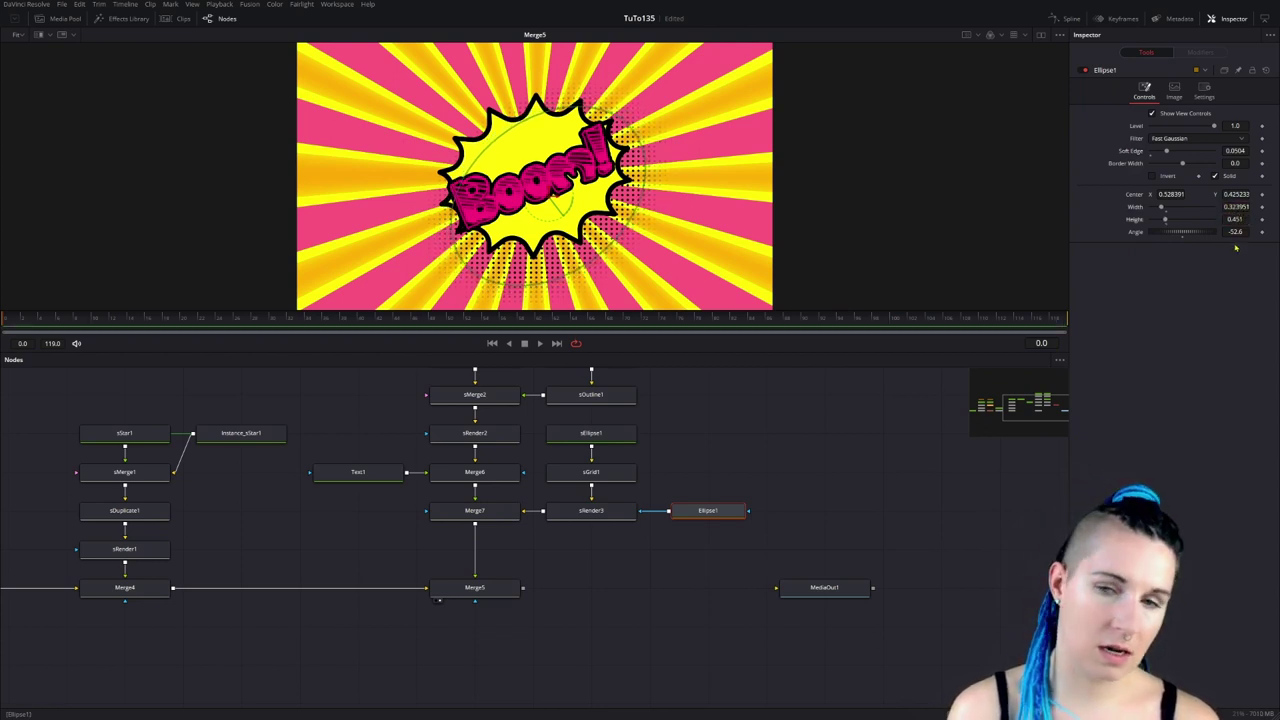
pyautogui.moveTo(1183, 231); pyautogui.dragTo(1165, 231)
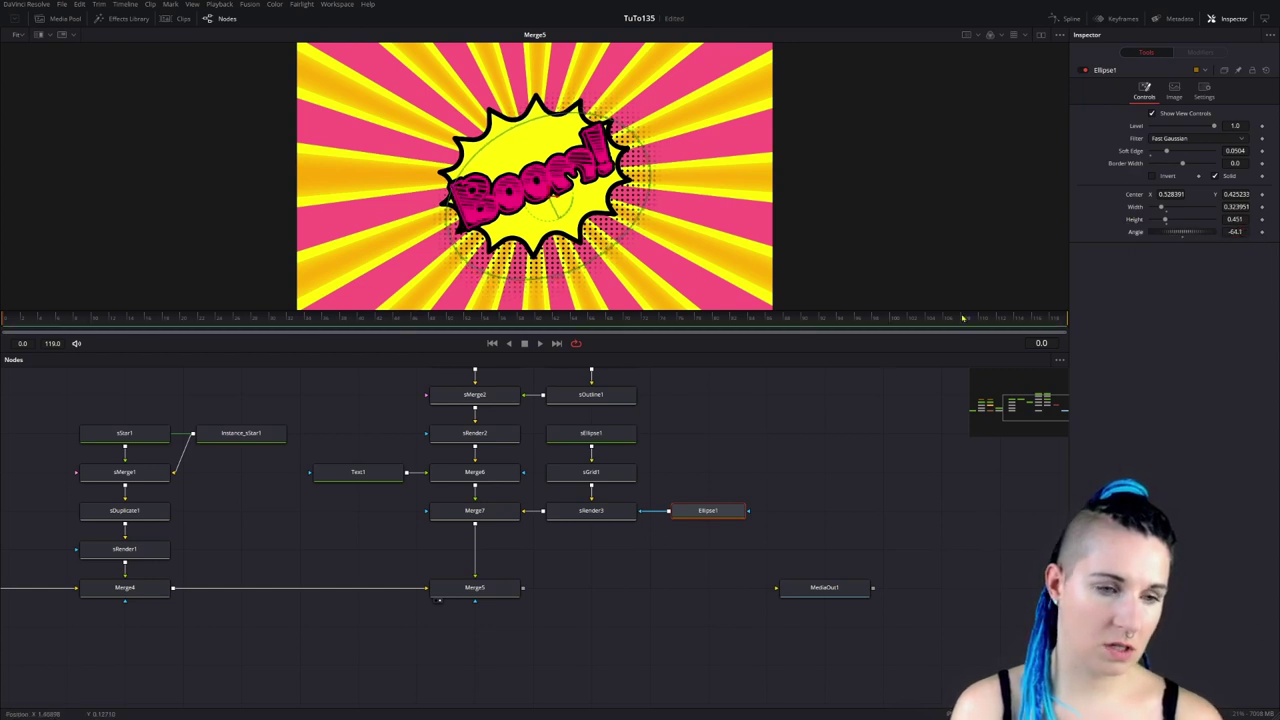
pyautogui.click(608, 513)
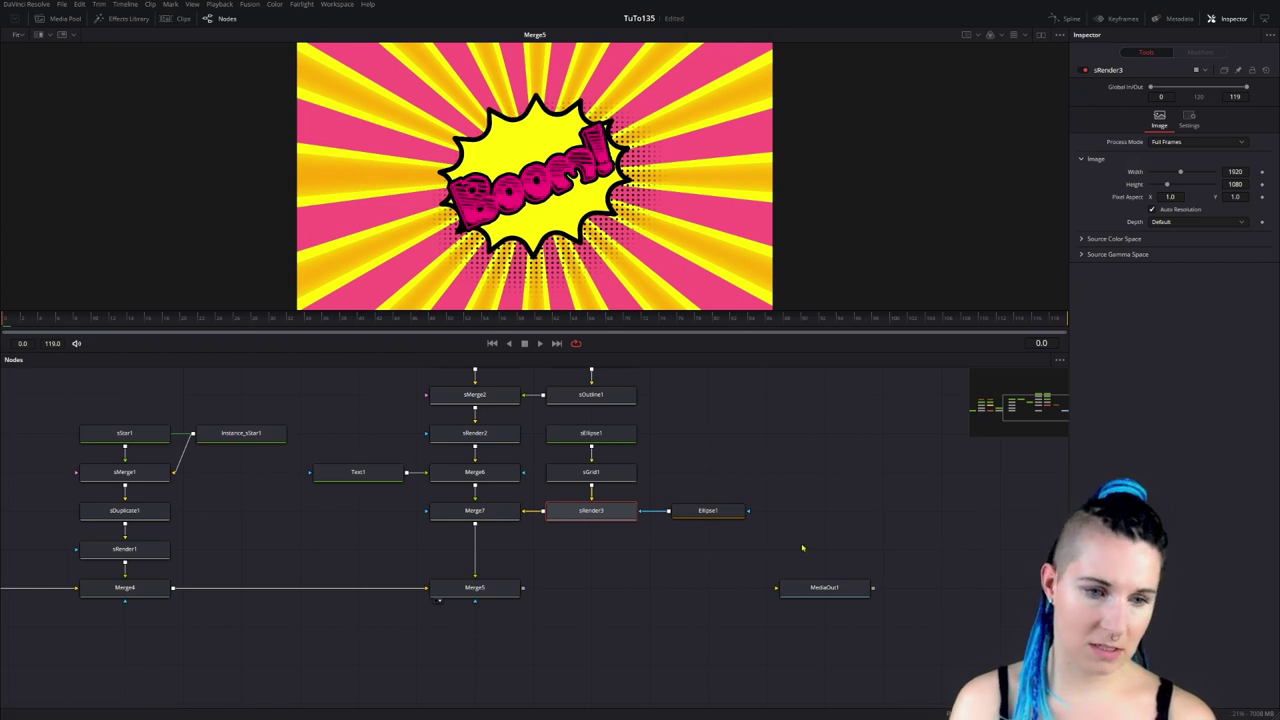
# Move MediaOut1 further right, pan to the sunburst chain, and select the Rectangle-through-Merge3 nodes.
pyautogui.moveTo(790, 596); pyautogui.dragTo(901, 592)
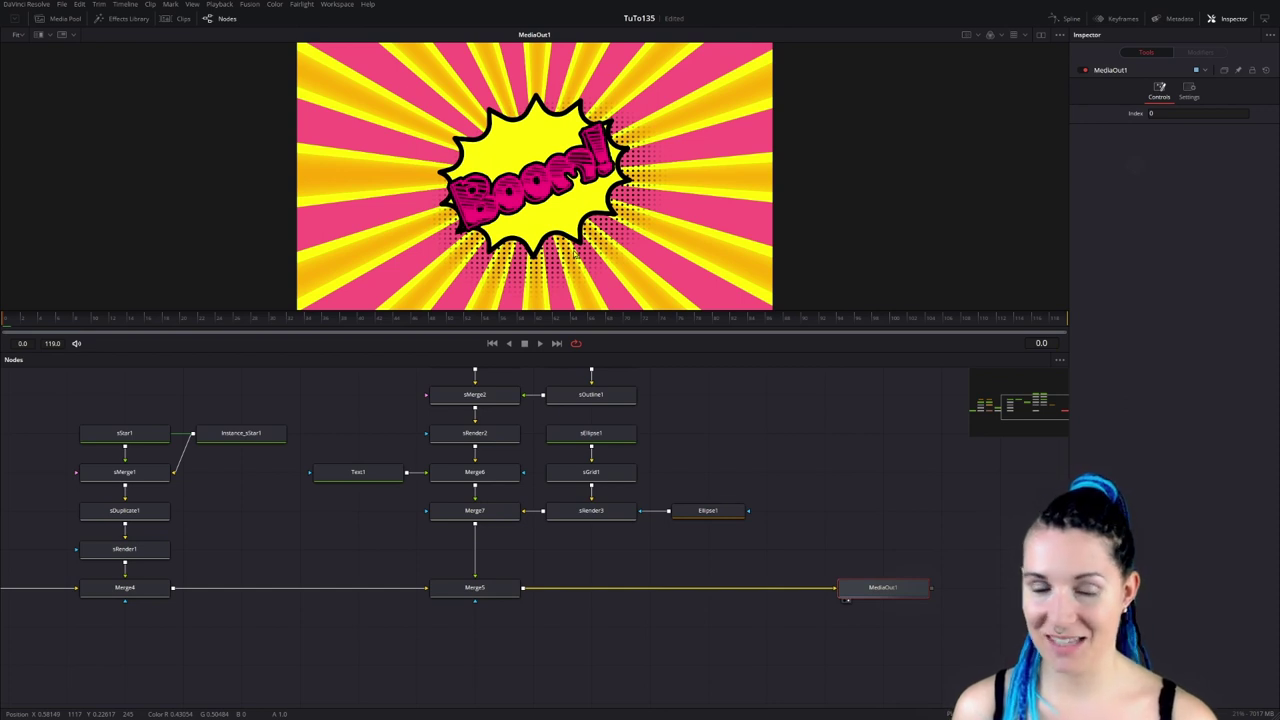
pyautogui.moveTo(346, 556); pyautogui.dragTo(760, 532)
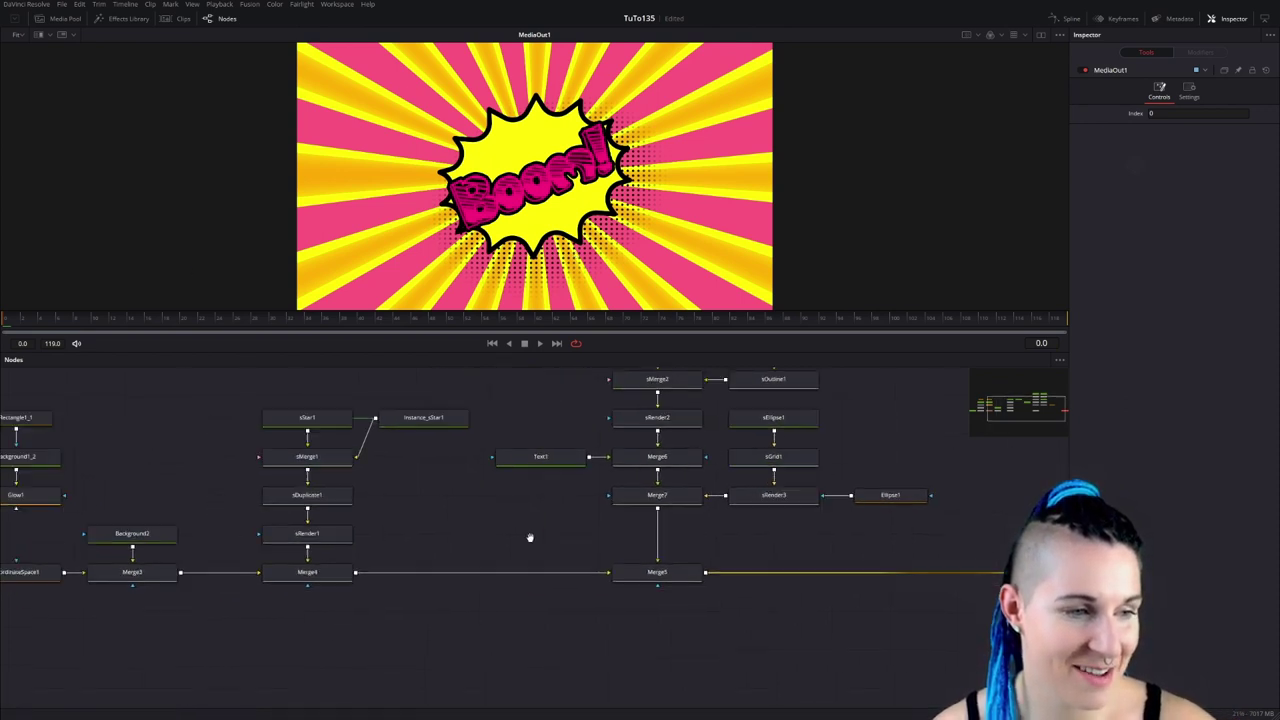
pyautogui.moveTo(66, 651); pyautogui.dragTo(406, 669)
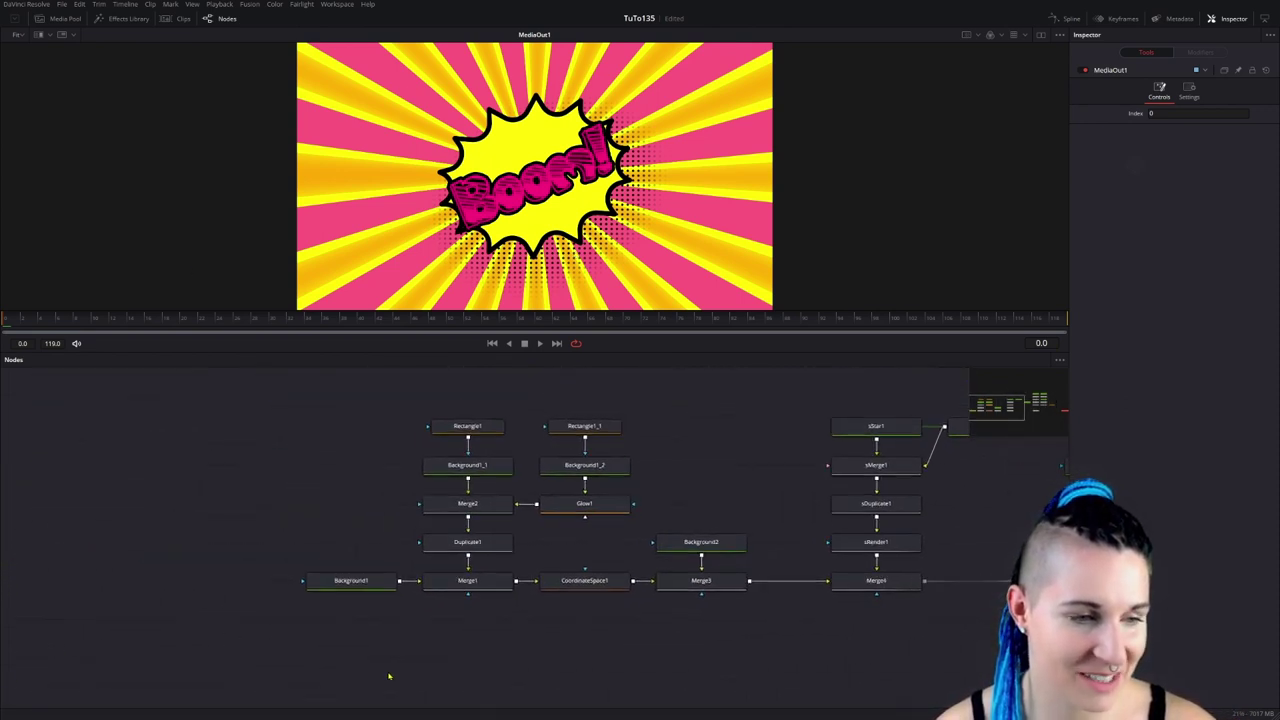
pyautogui.moveTo(507, 657); pyautogui.dragTo(373, 660)
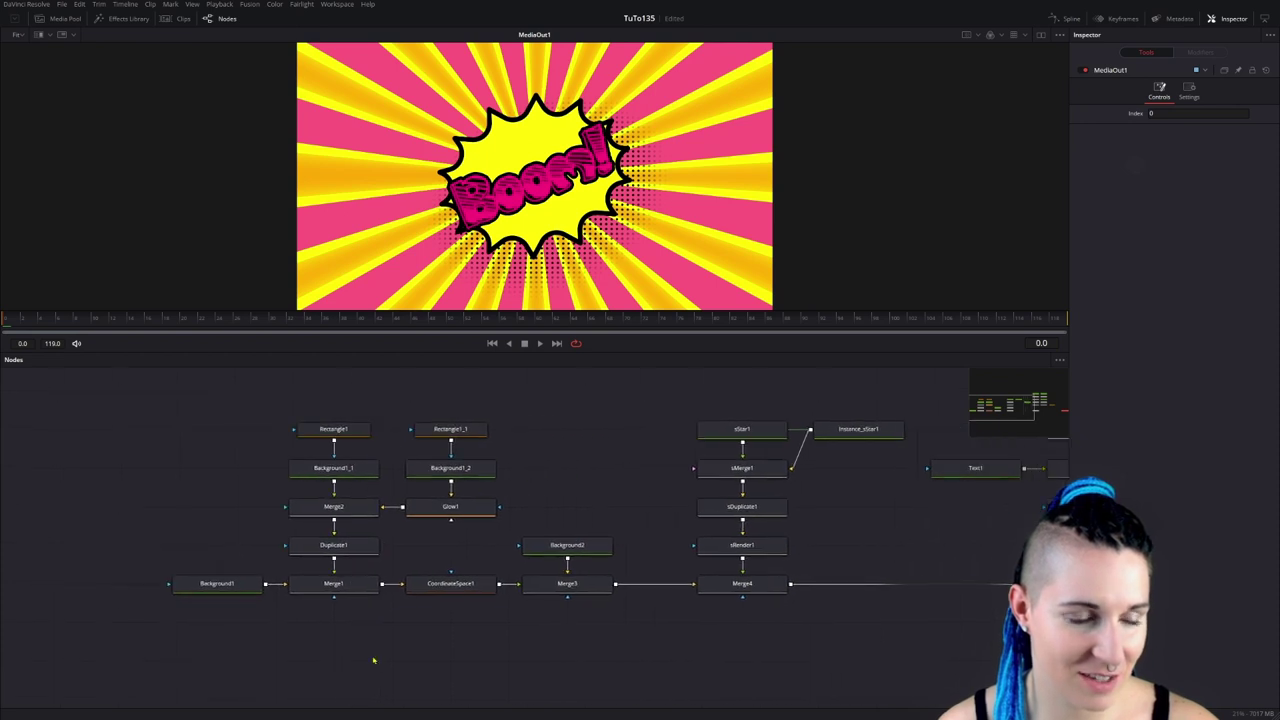
pyautogui.moveTo(208, 413); pyautogui.dragTo(572, 660)
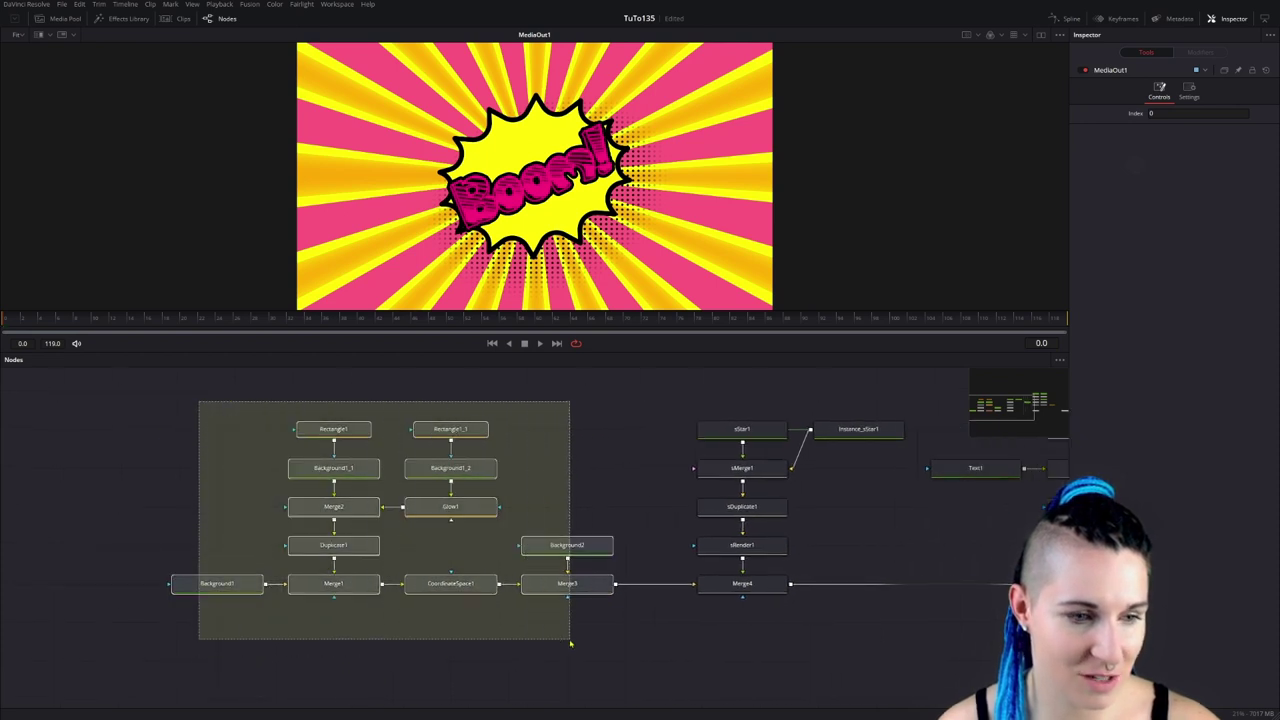
# Shift the sunburst node group left, view Merge3, and line Background2 up above Merge3.
pyautogui.moveTo(562, 598); pyautogui.dragTo(445, 598)
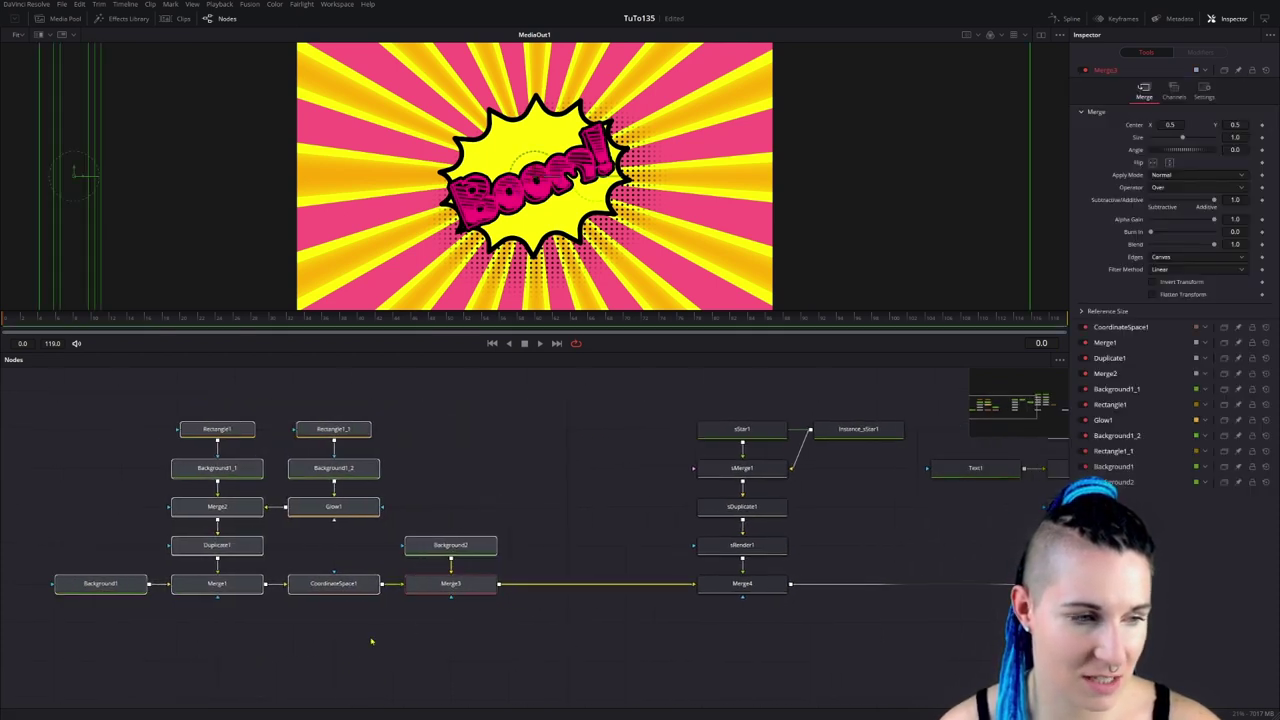
pyautogui.click(490, 620)
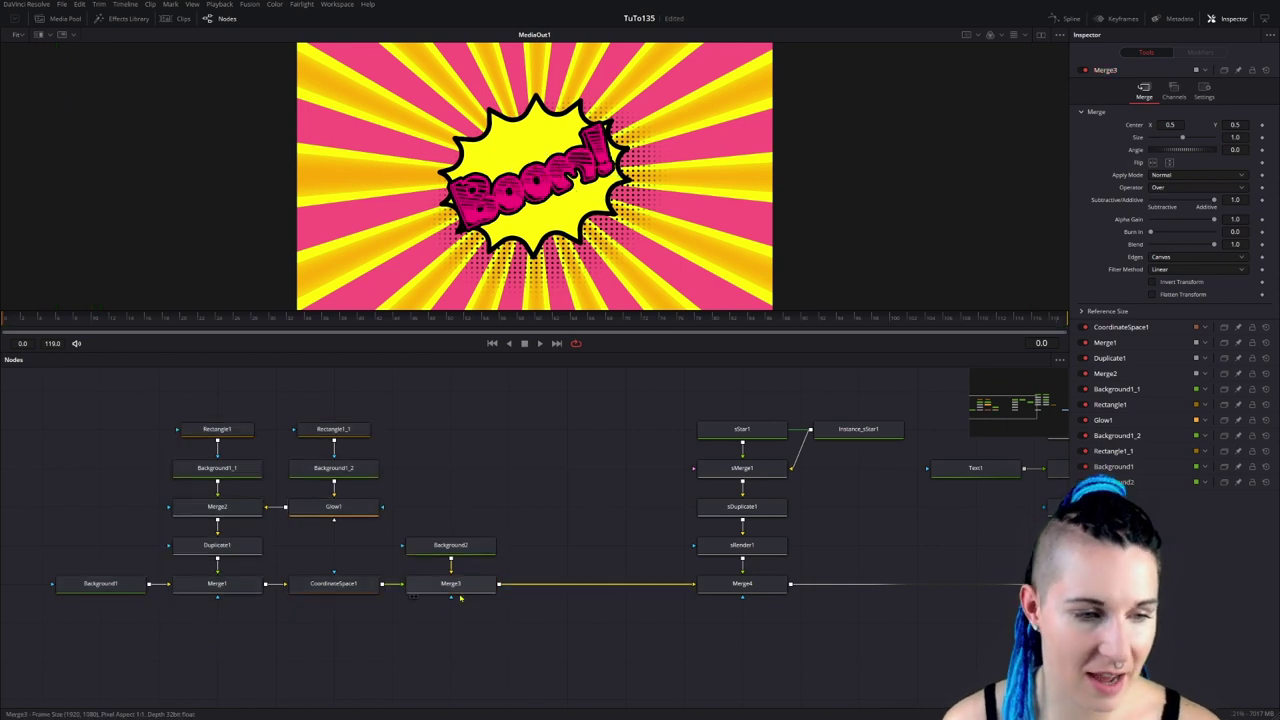
pyautogui.press('1')
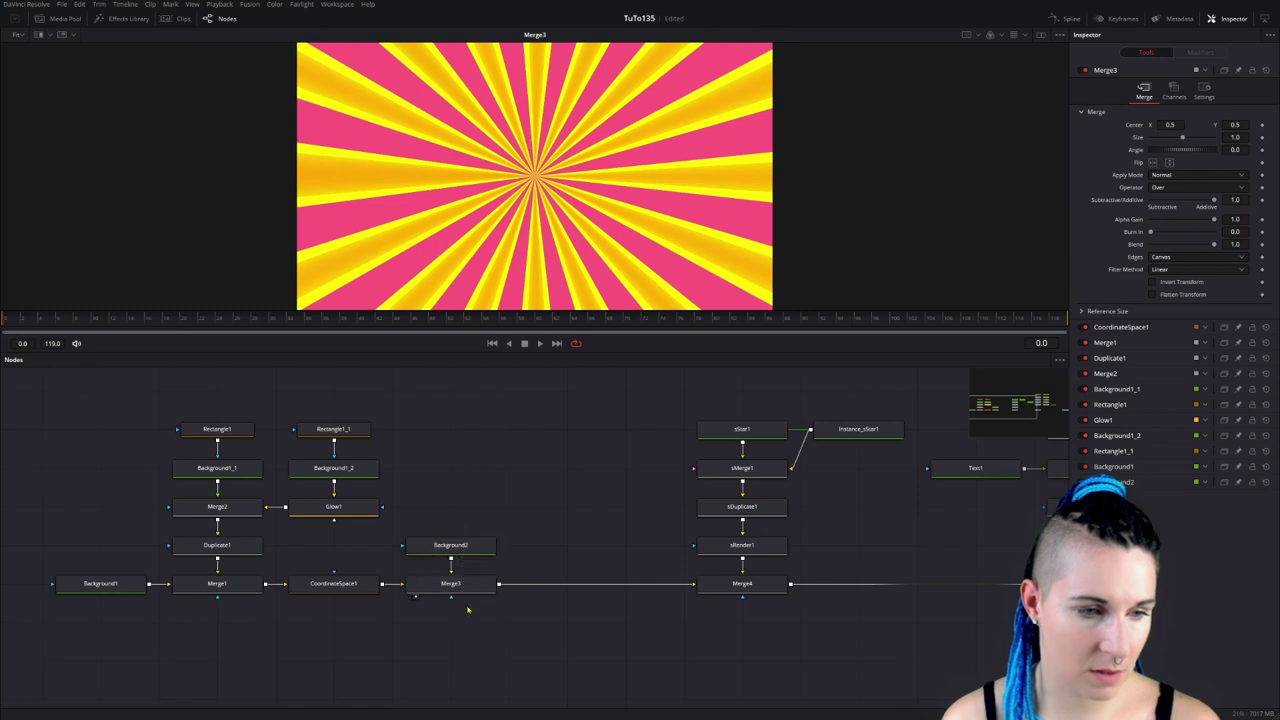
pyautogui.moveTo(470, 583)
pyautogui.mouseDown()
pyautogui.moveTo(587, 583)
pyautogui.moveTo(505, 600)
pyautogui.mouseUp()
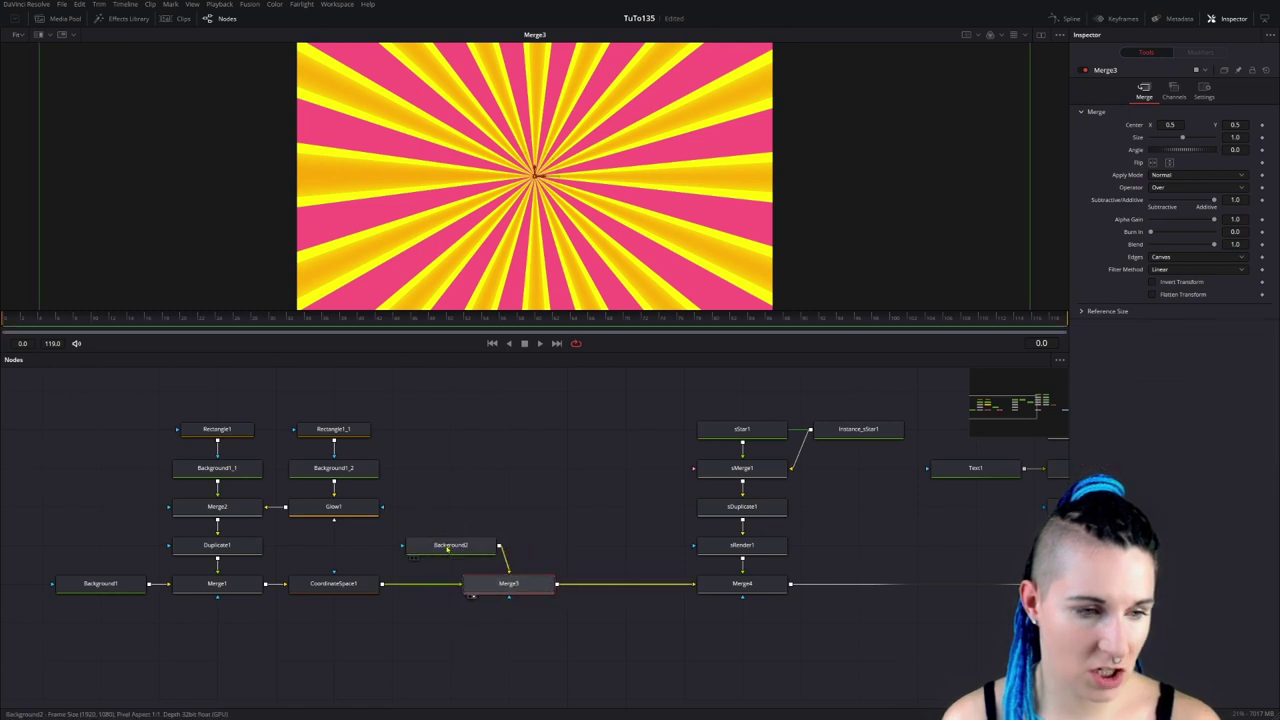
pyautogui.moveTo(461, 541)
pyautogui.mouseDown()
pyautogui.moveTo(520, 541)
pyautogui.moveTo(625, 583)
pyautogui.mouseUp()
pyautogui.keyDown('ctrl'); pyautogui.click(509, 583); pyautogui.keyUp('ctrl')
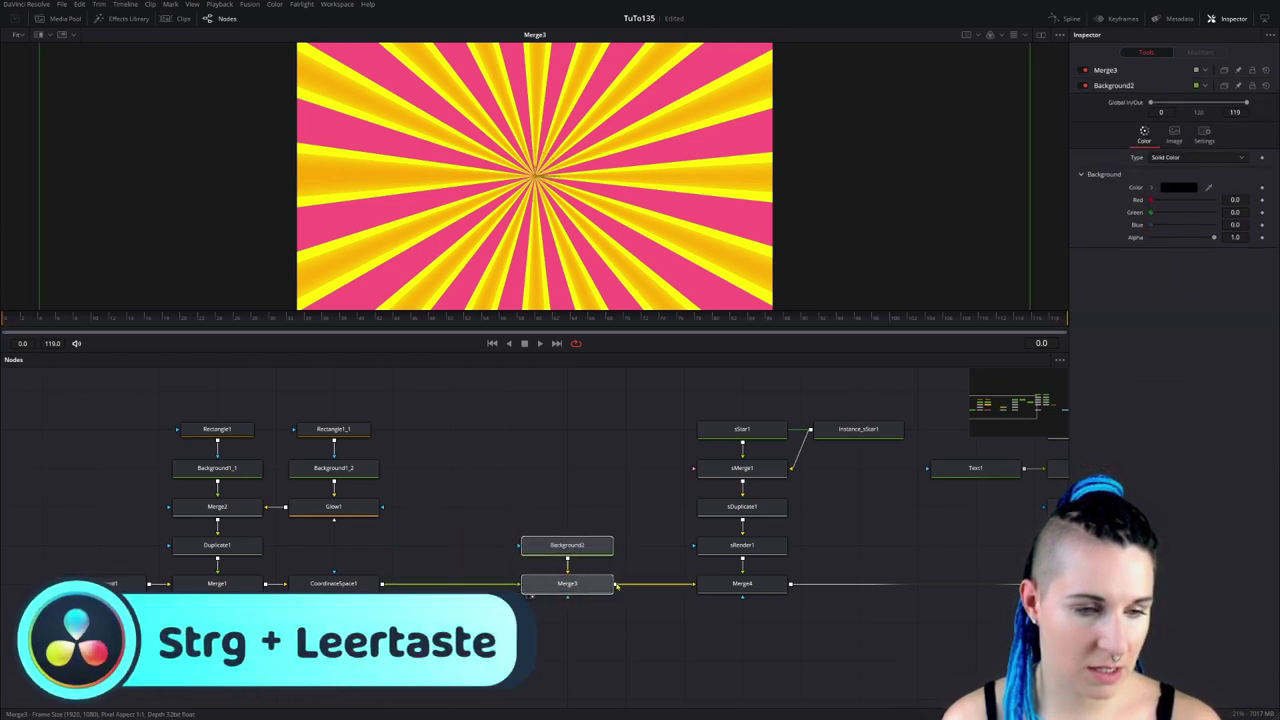
# Insert a Transform1 node after CoordinateSpace1 and make room above Rectangle1.
pyautogui.click(331, 585)
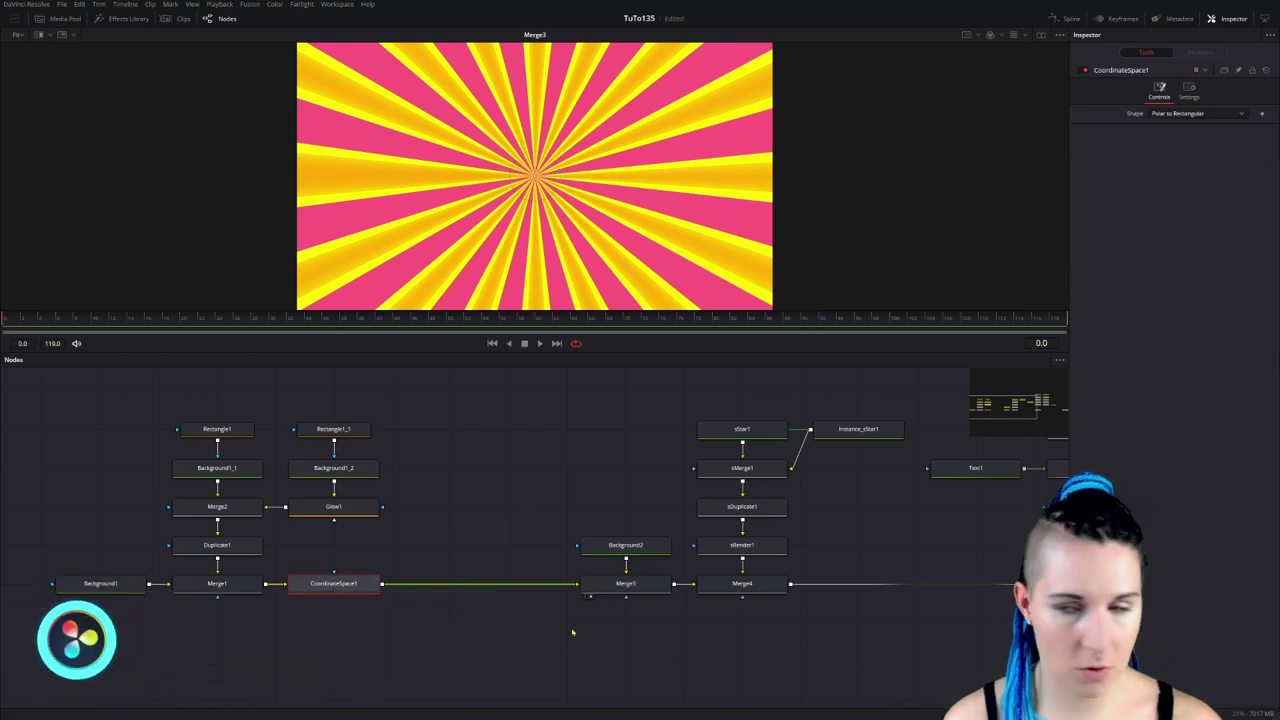
pyautogui.hotkey('shift', 'space')
pyautogui.write('transform')
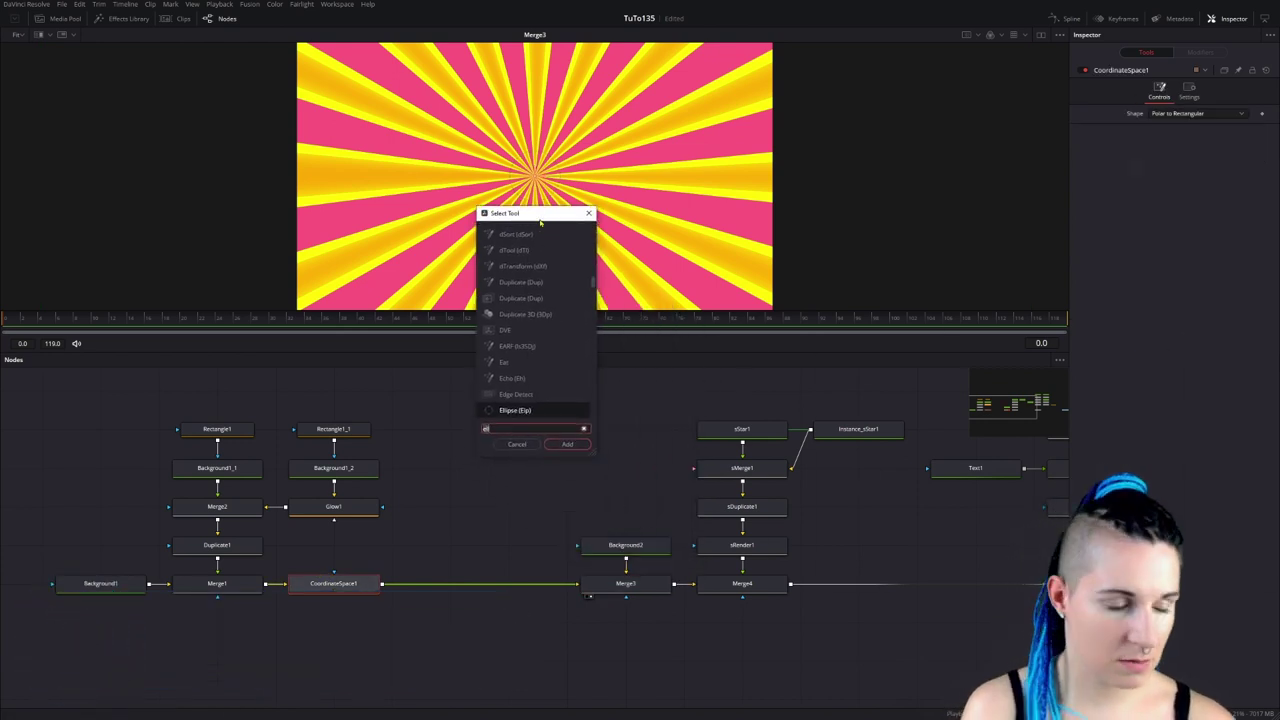
pyautogui.press('Return')
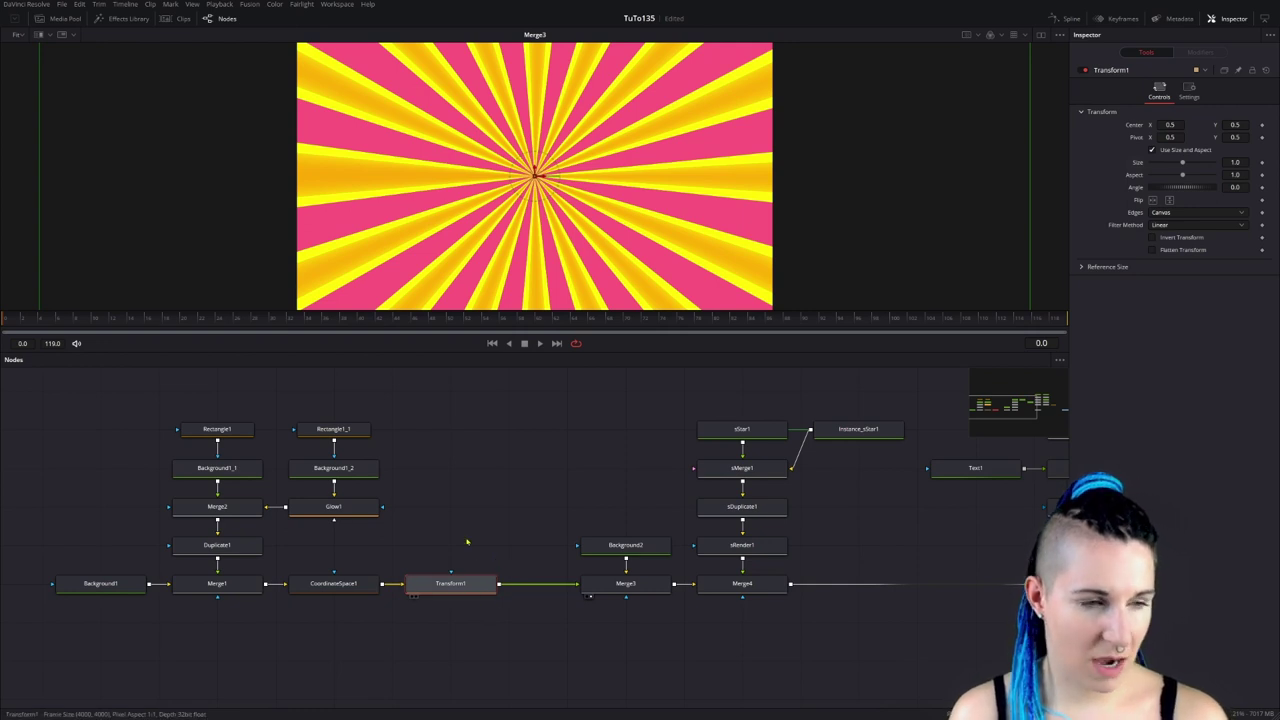
pyautogui.moveTo(533, 511); pyautogui.dragTo(813, 537)
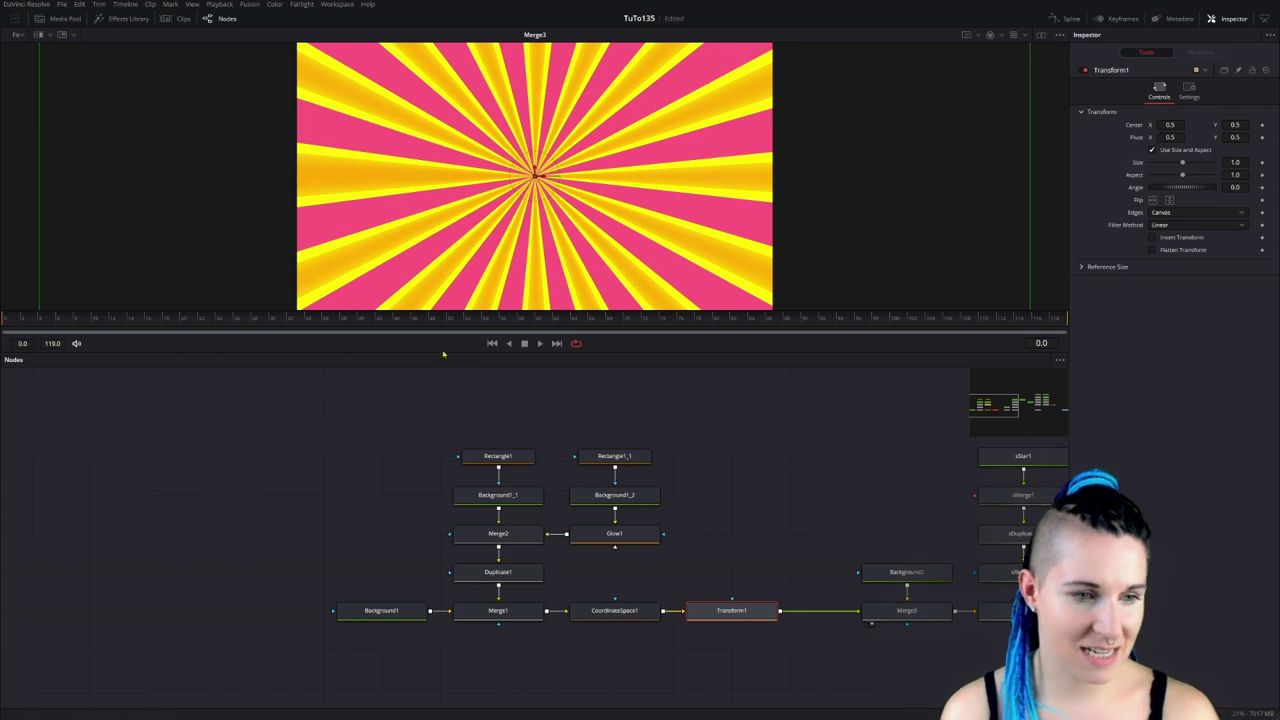
pyautogui.moveTo(510, 456); pyautogui.dragTo(510, 417)
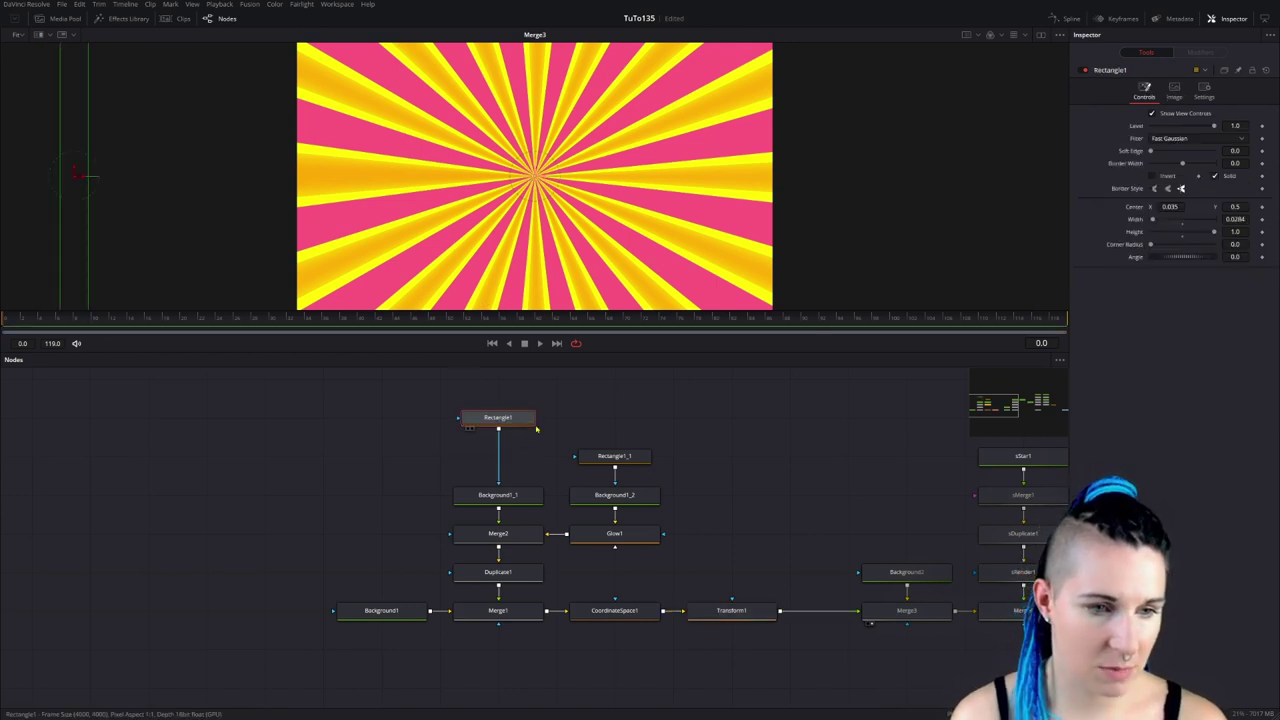
# Align Rectangle1_1, add a Rectangle2 node between Rectangle1 and Background1_1, and view Background1_1.
pyautogui.moveTo(614, 456); pyautogui.dragTo(614, 417)
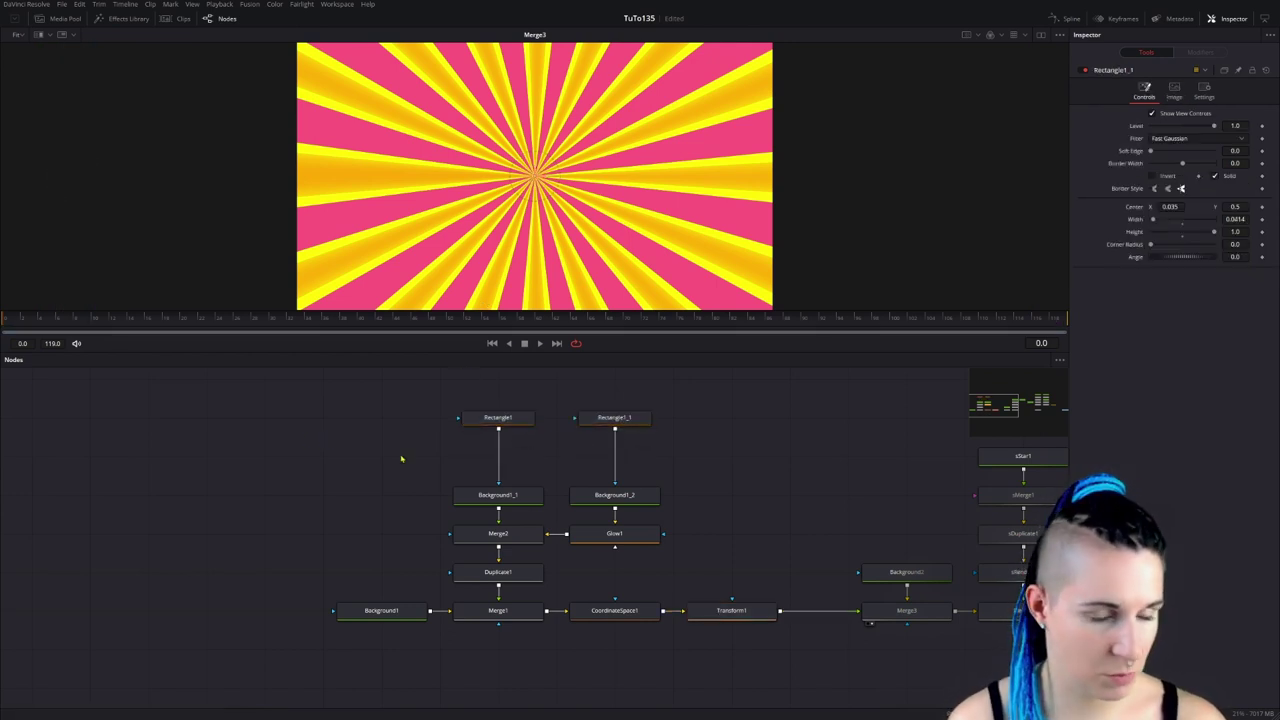
pyautogui.hotkey('shift', 'space')
pyautogui.write('xf')
pyautogui.moveTo(893, 222); pyautogui.dragTo(711, 176)
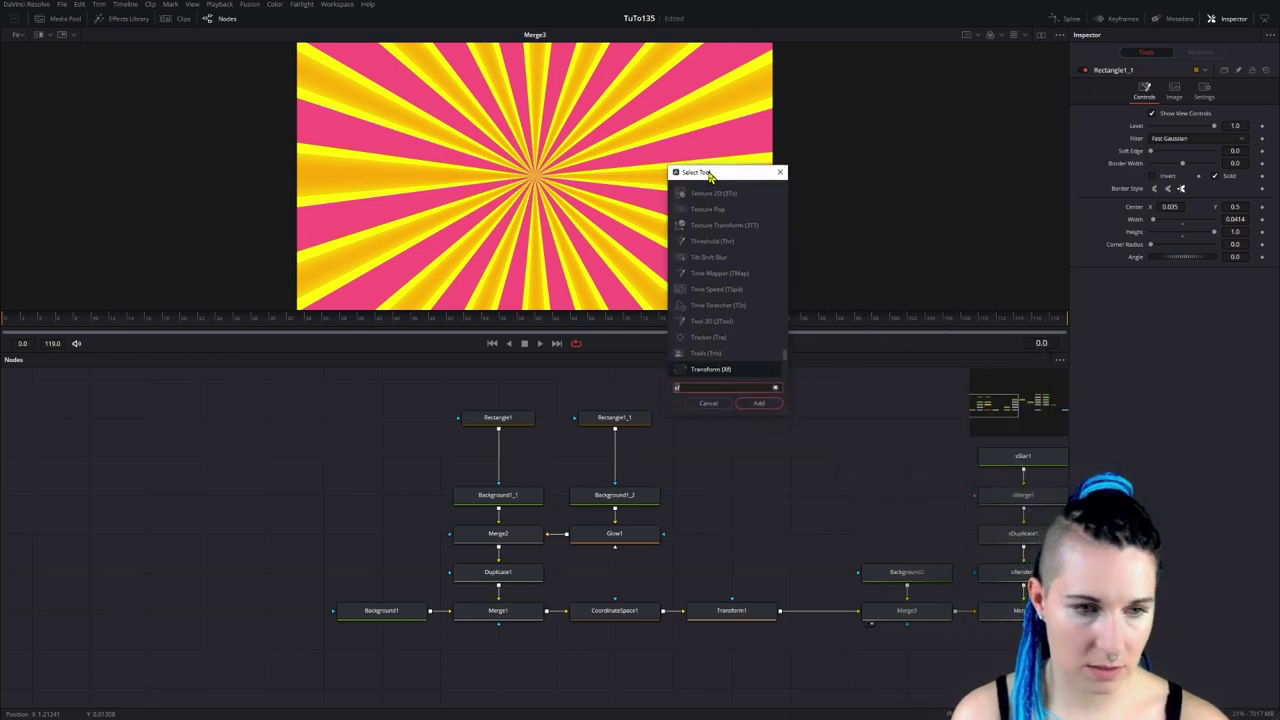
pyautogui.press('BackSpace')
pyautogui.press('BackSpace')
pyautogui.write('rec')
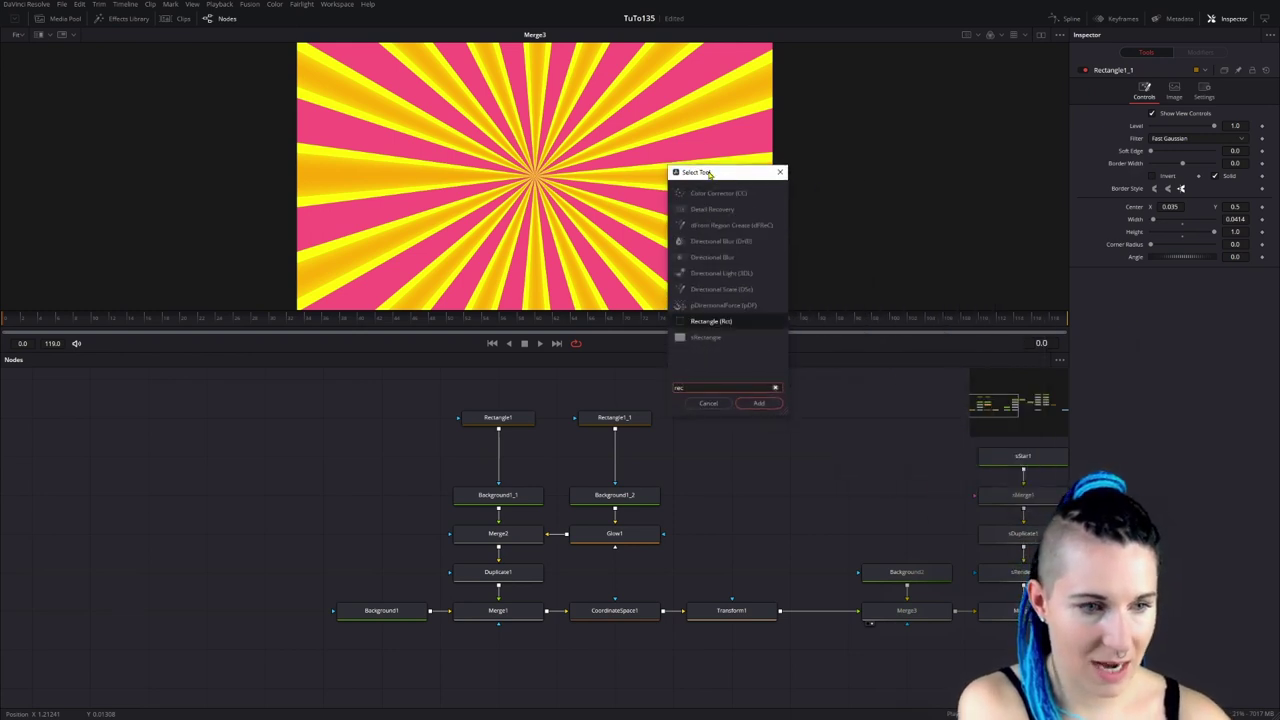
pyautogui.press('Return')
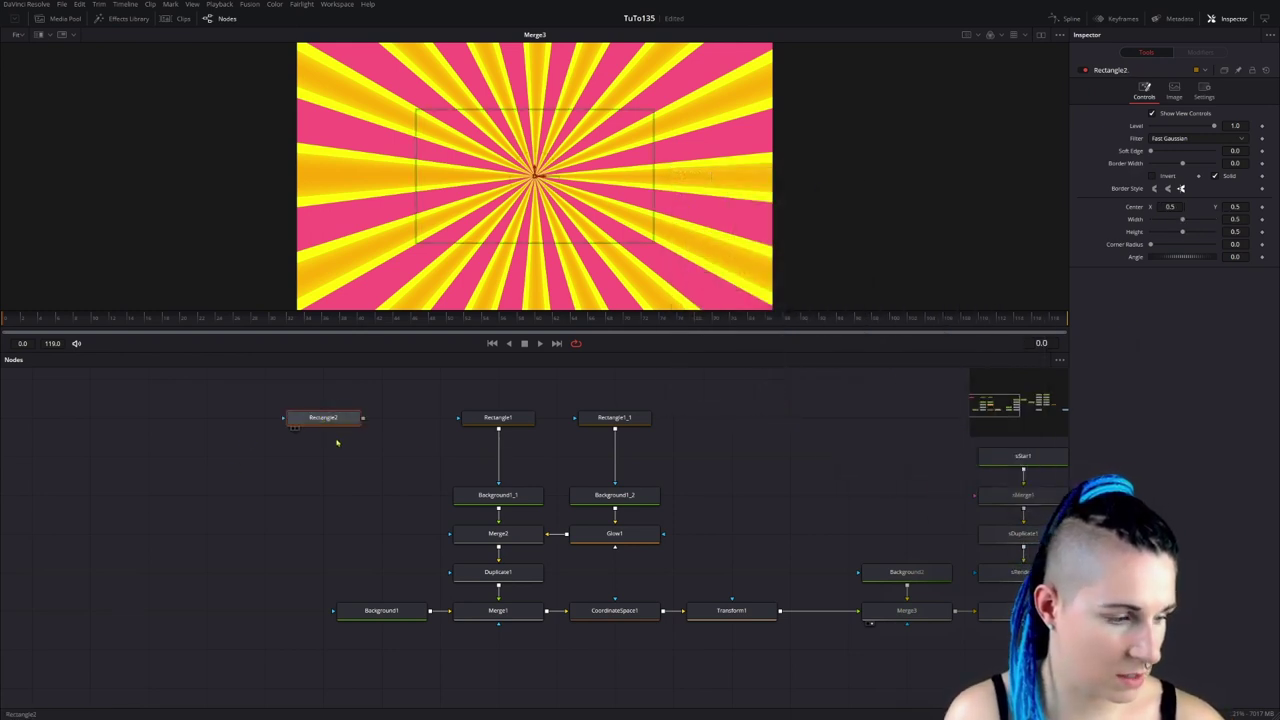
pyautogui.moveTo(323, 418); pyautogui.dragTo(500, 457)
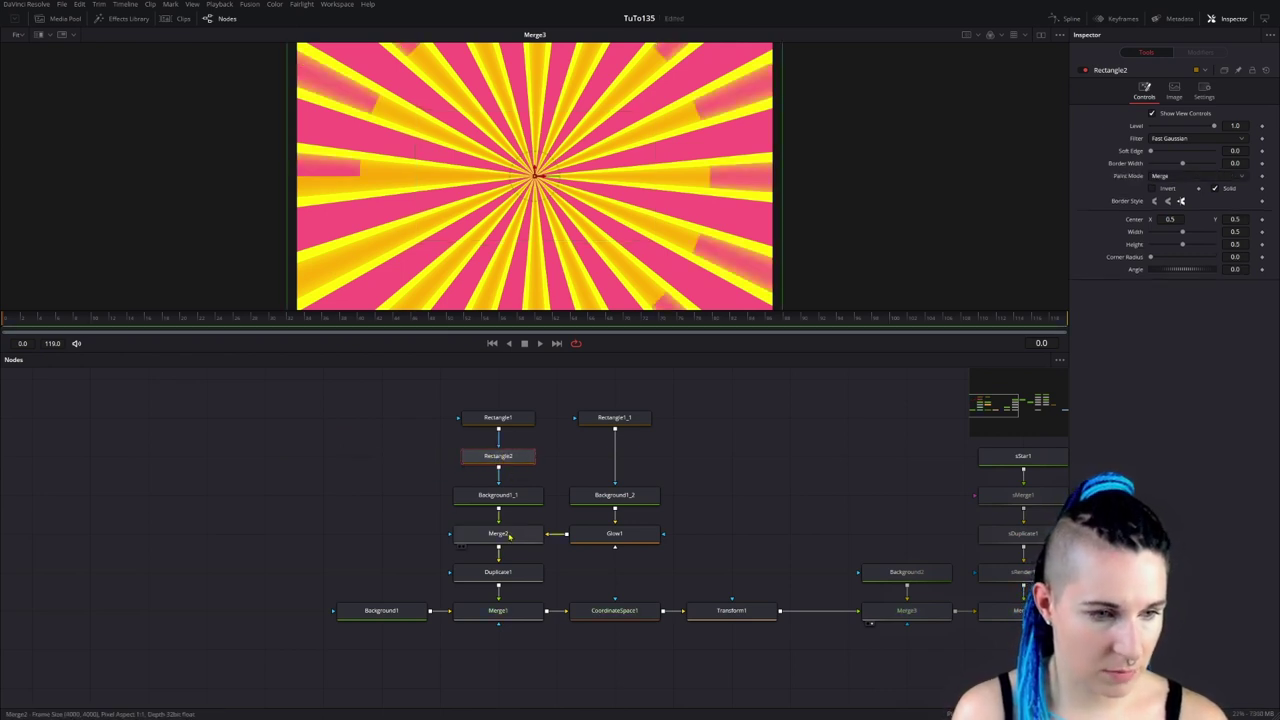
pyautogui.moveTo(506, 504); pyautogui.dragTo(598, 64)
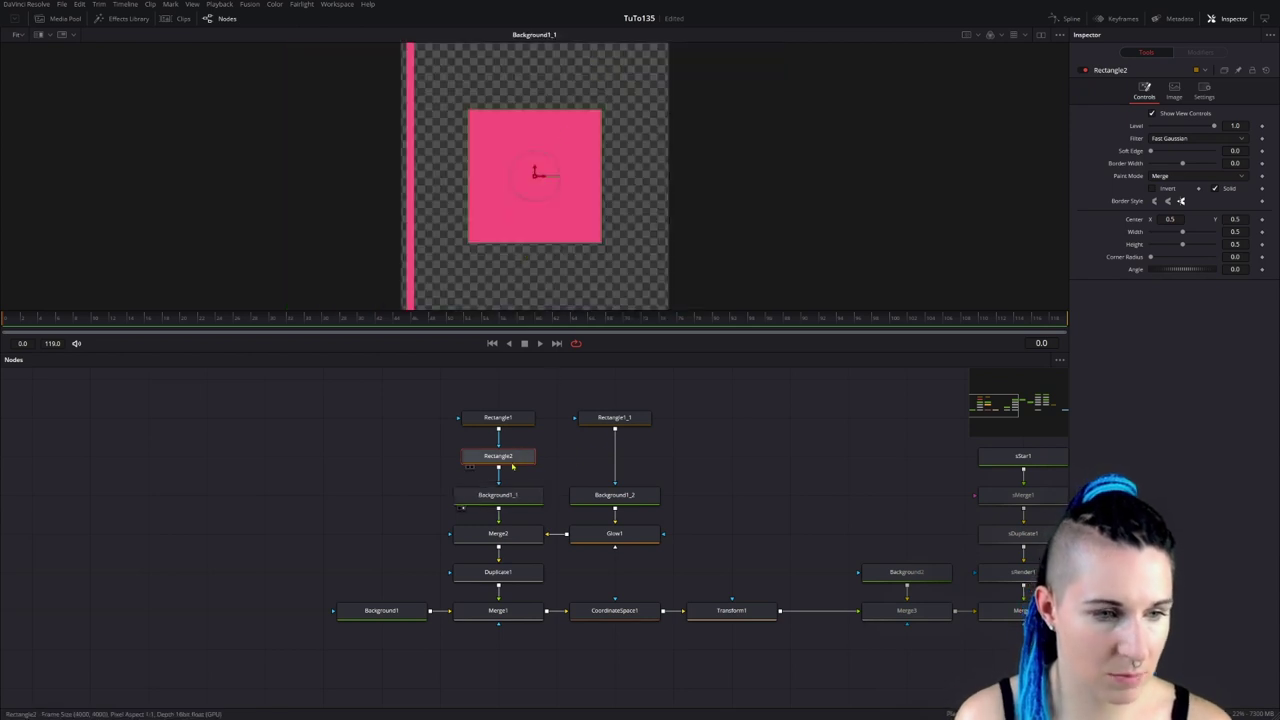
# Set Rectangle2's paint mode to Subtract.
pyautogui.click(525, 469)
pyautogui.click(522, 458)
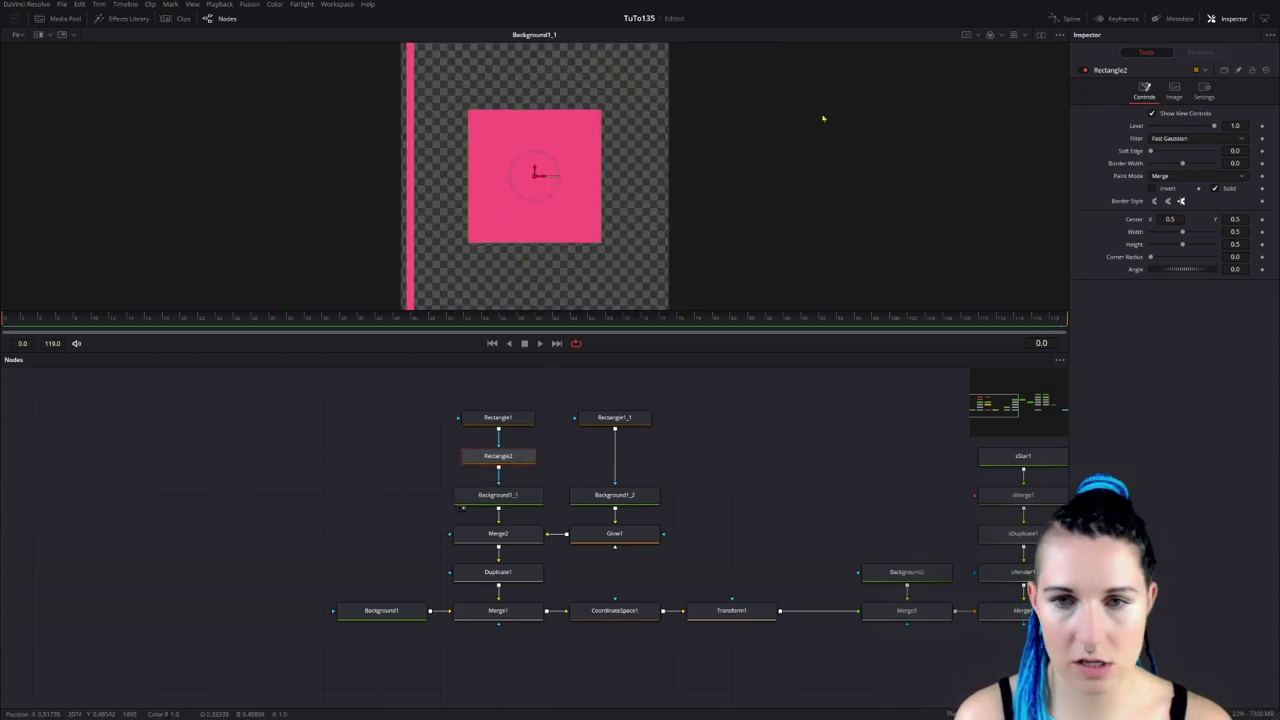
pyautogui.click(1190, 178)
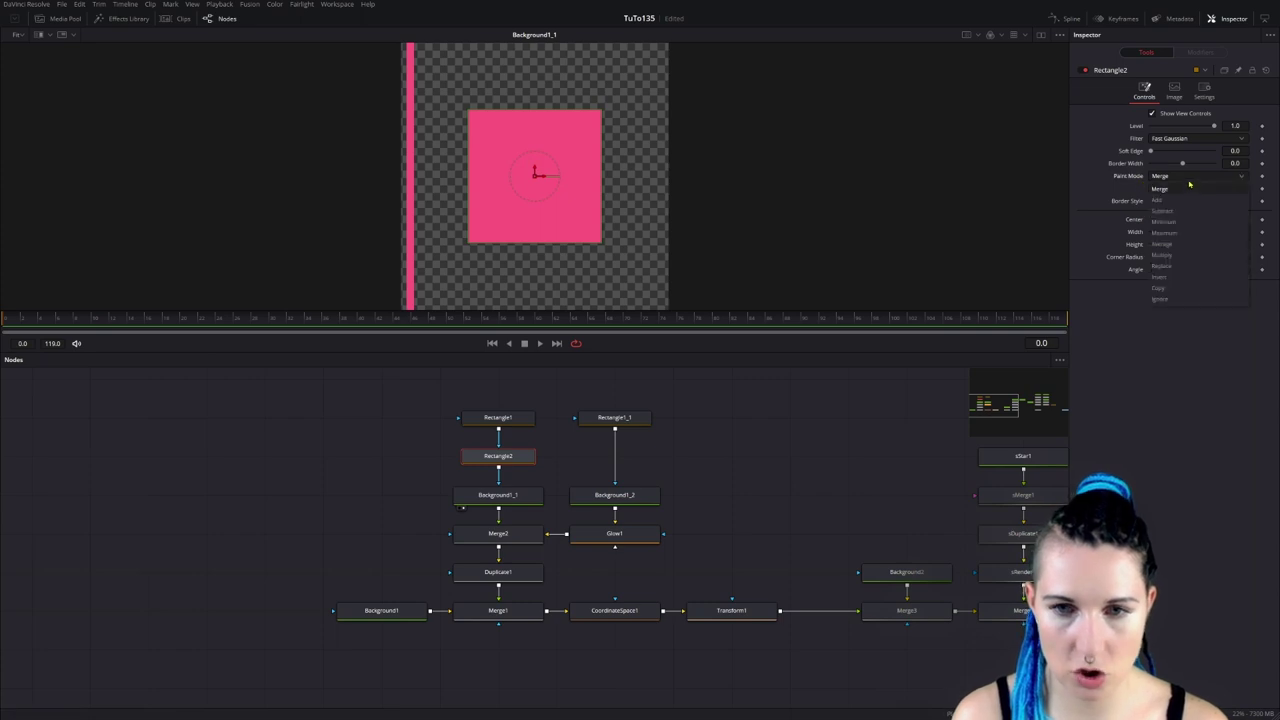
pyautogui.click(1163, 211)
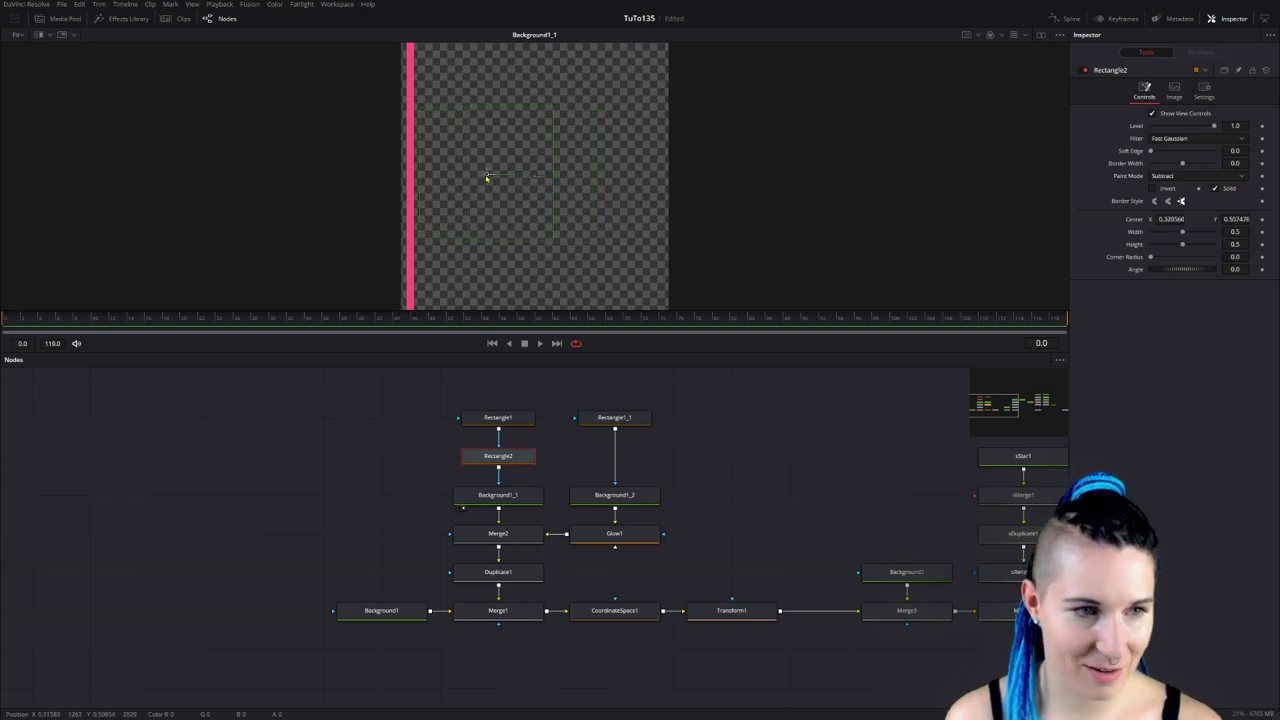
pyautogui.moveTo(487, 178); pyautogui.dragTo(437, 182)
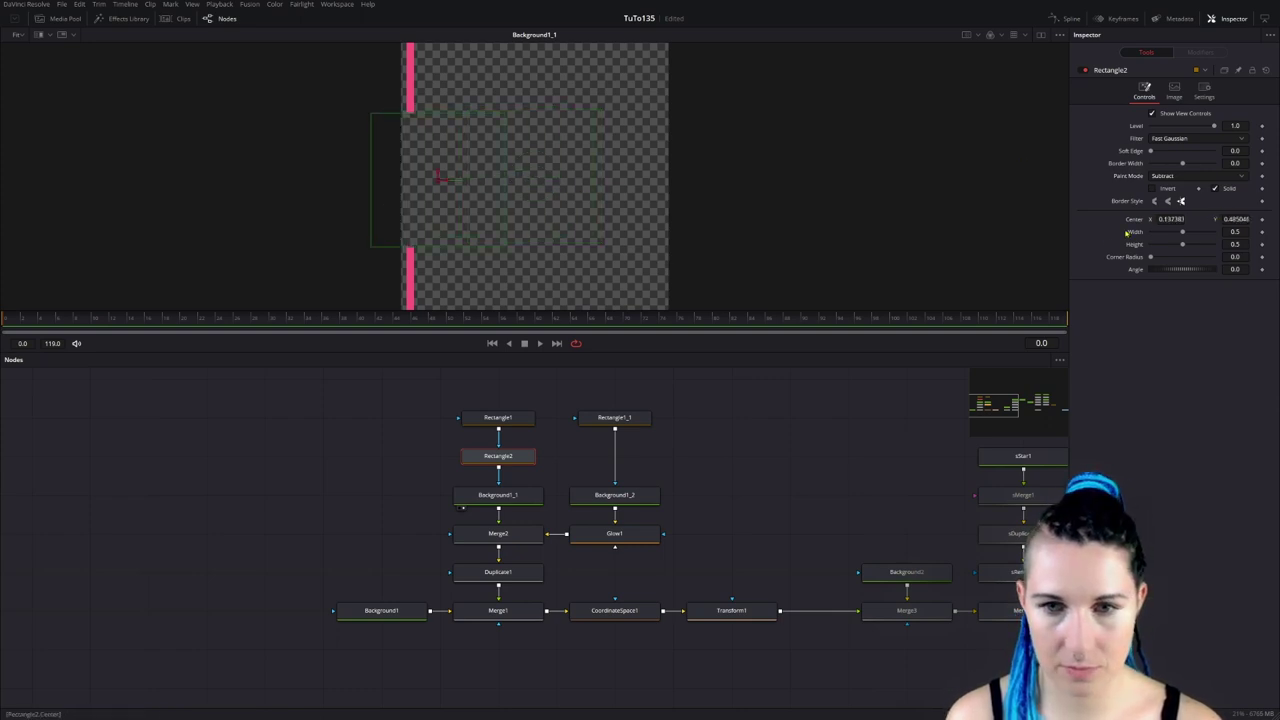
pyautogui.hotkey('ctrl', 'z')
# Give Rectangle2 centre X 0.043, full height and width 0.42, then view Merge1.
pyautogui.click(1170, 219)
pyautogui.write('0.043')
pyautogui.press('Return')
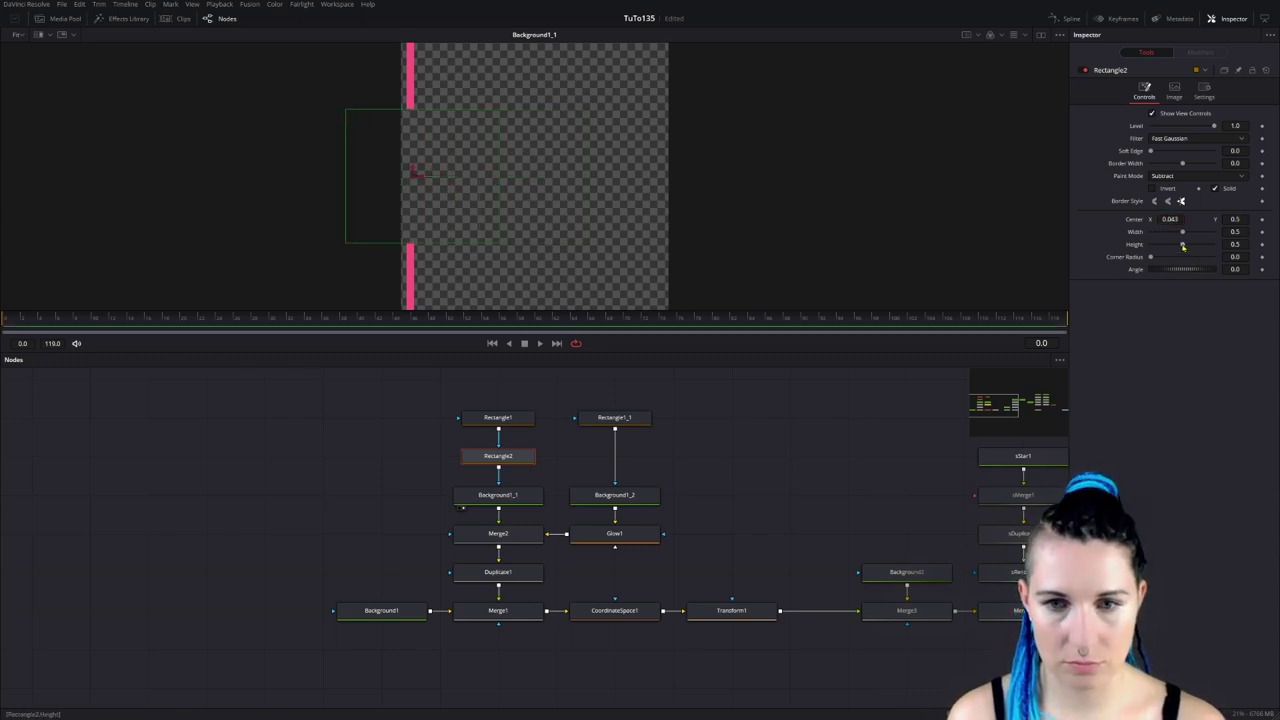
pyautogui.moveTo(1183, 245); pyautogui.dragTo(1214, 244)
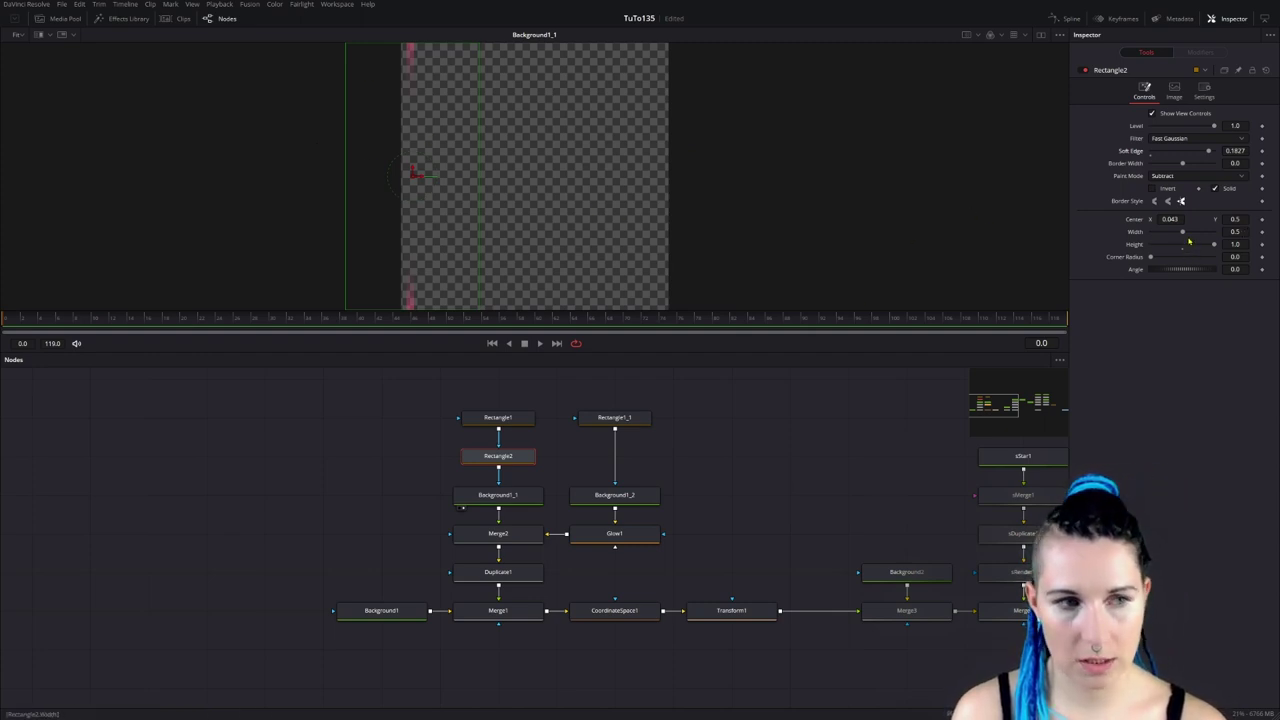
pyautogui.moveTo(1182, 231); pyautogui.dragTo(1177, 231)
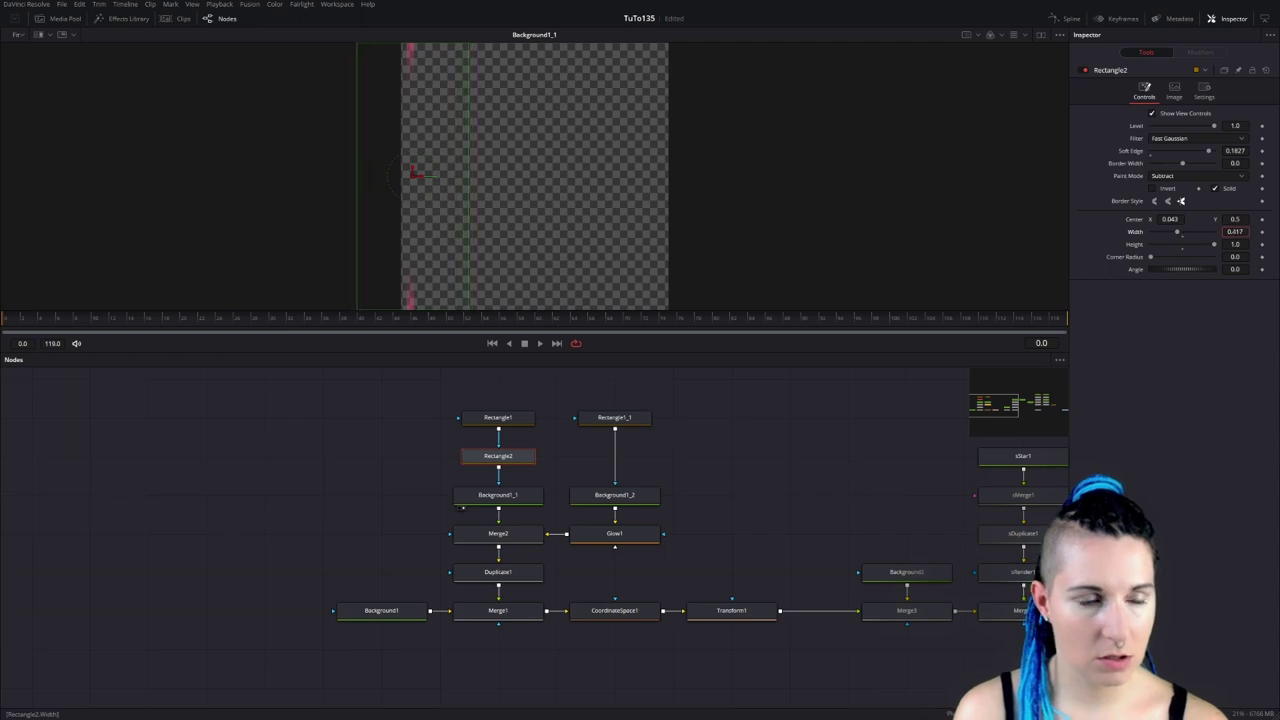
pyautogui.write('0.42')
pyautogui.press('Return')
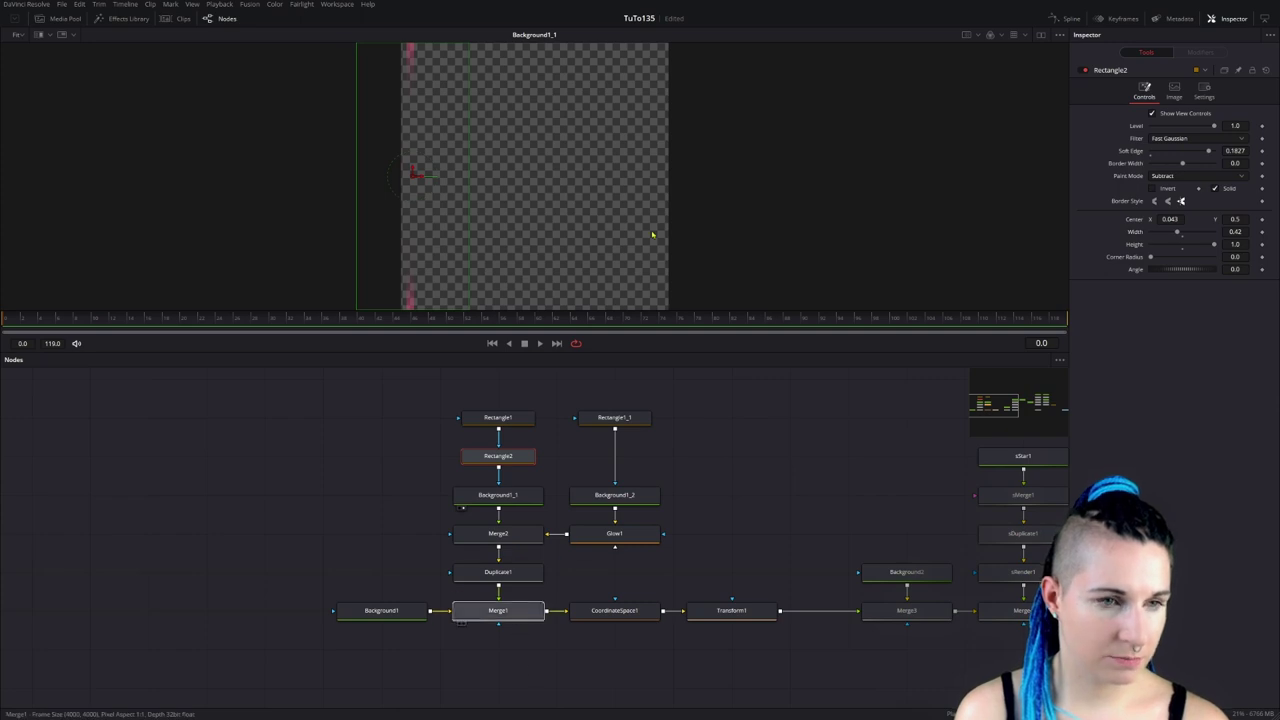
pyautogui.moveTo(498, 610); pyautogui.dragTo(565, 277)
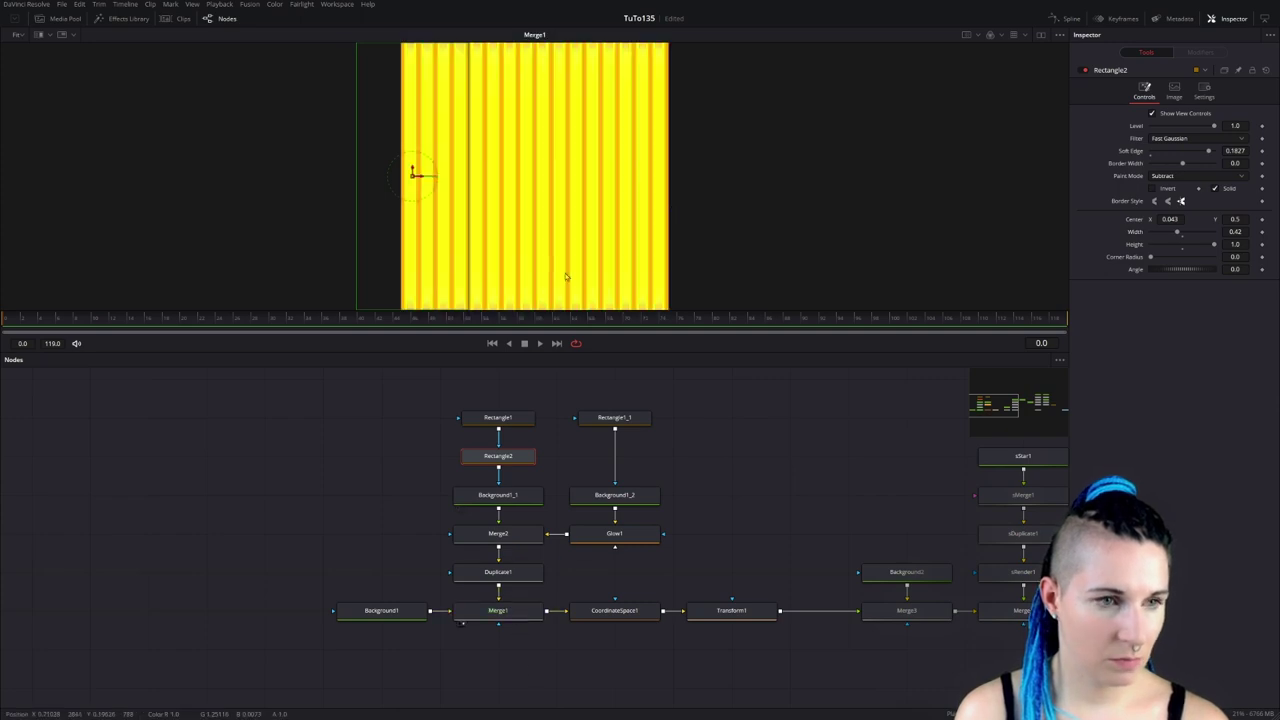
# Keyframe Rectangle2's height at 1.0 on frame 10 and at 0.0 on frame 24.
pyautogui.click(23, 328)
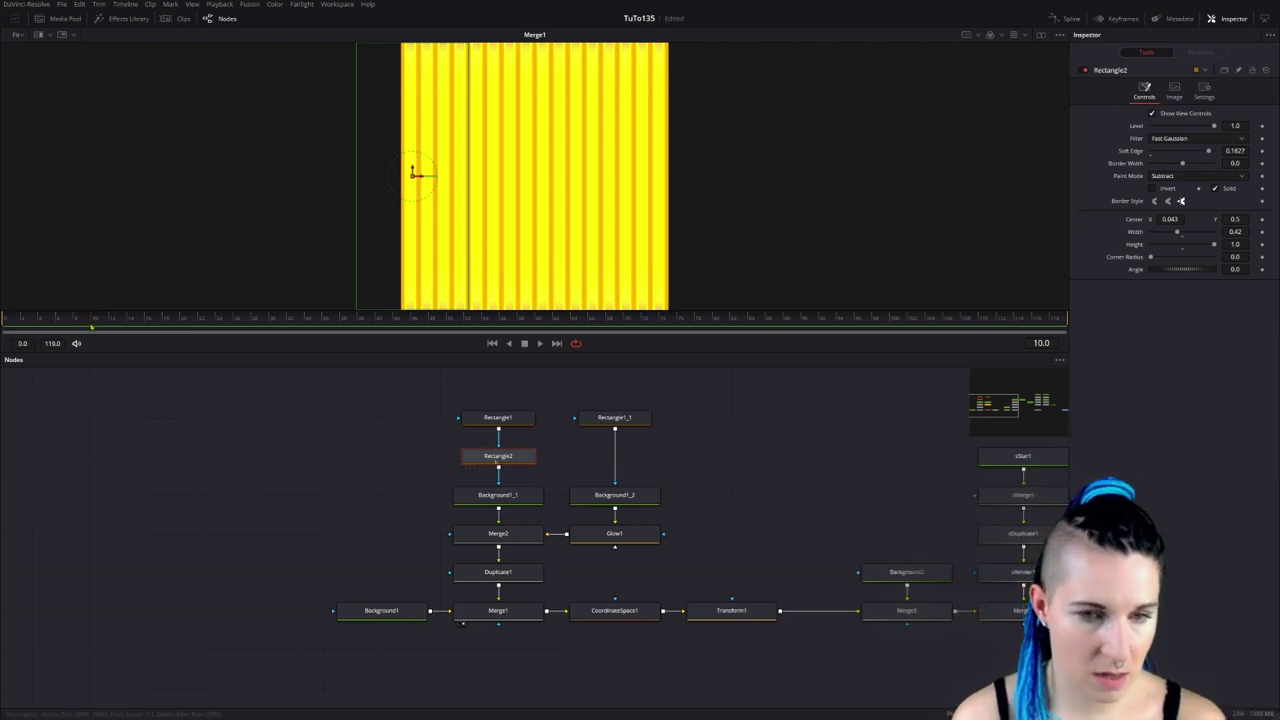
pyautogui.click(1262, 246)
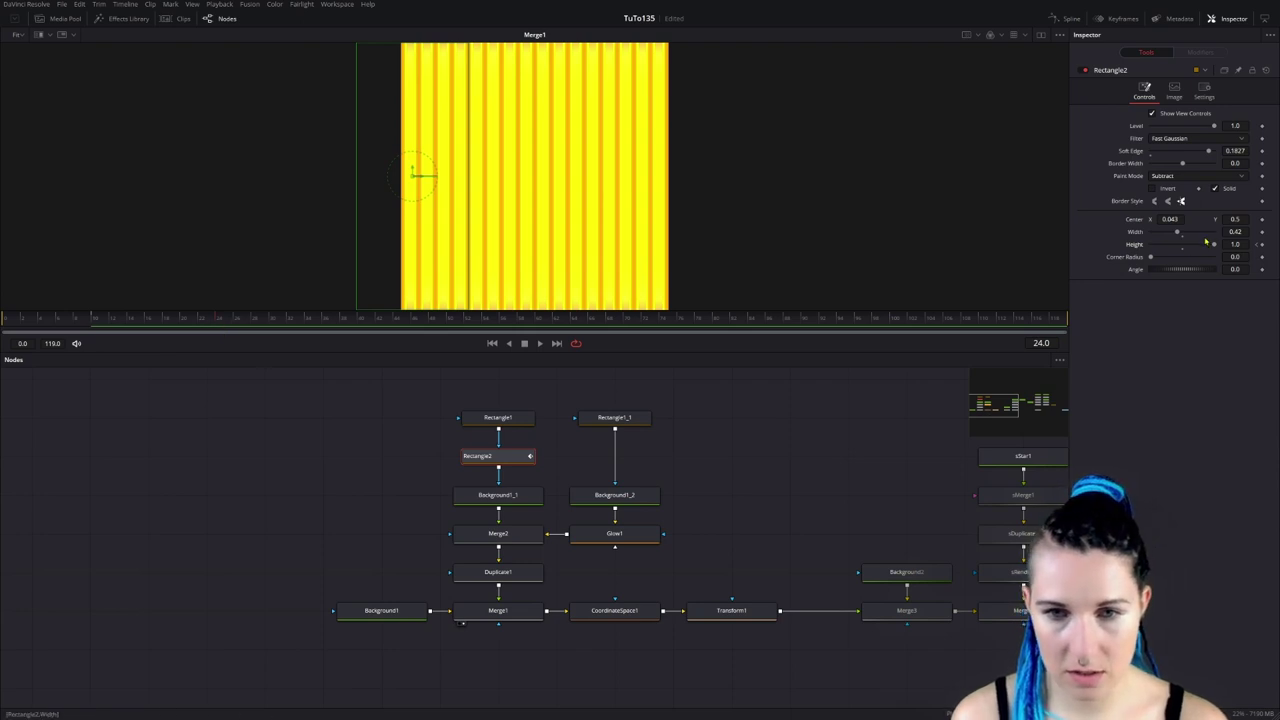
pyautogui.moveTo(1215, 248); pyautogui.dragTo(1145, 248)
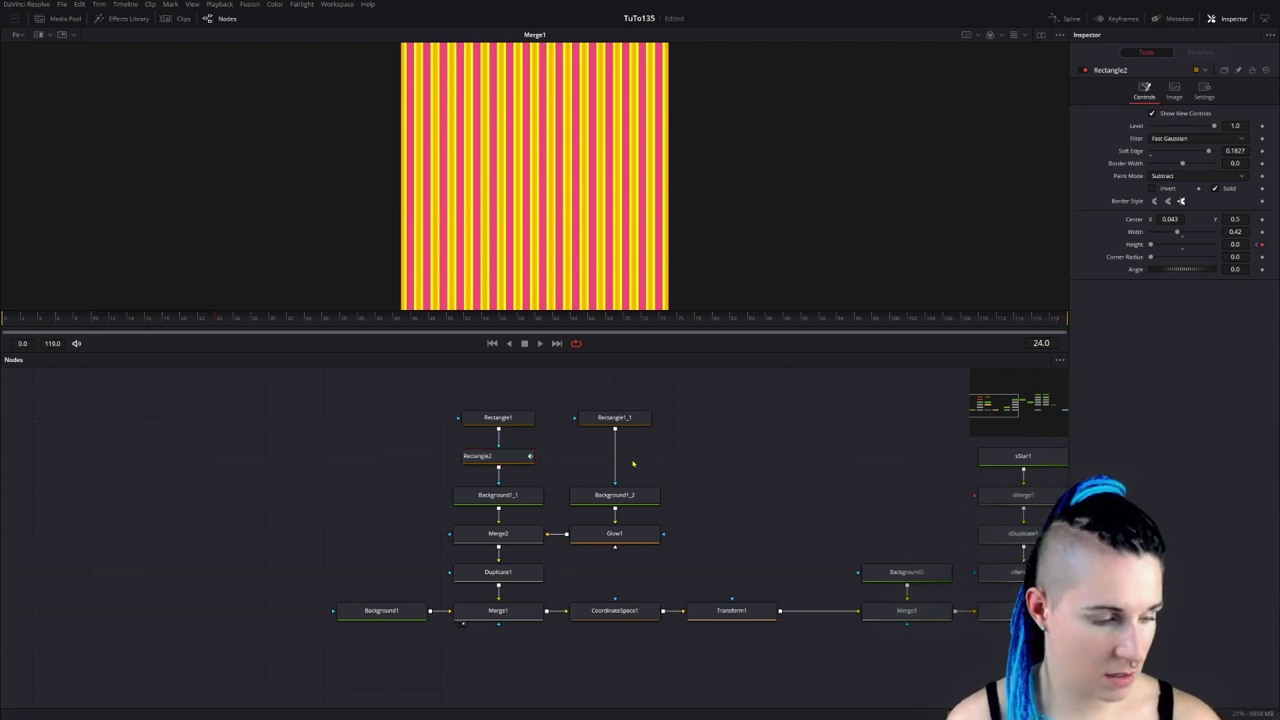
# Paste a Rectangle2 copy as Rectangle2_1 under Rectangle1_1 with height 1.0, then view Merge1.
pyautogui.hotkey('ctrl', 'v')
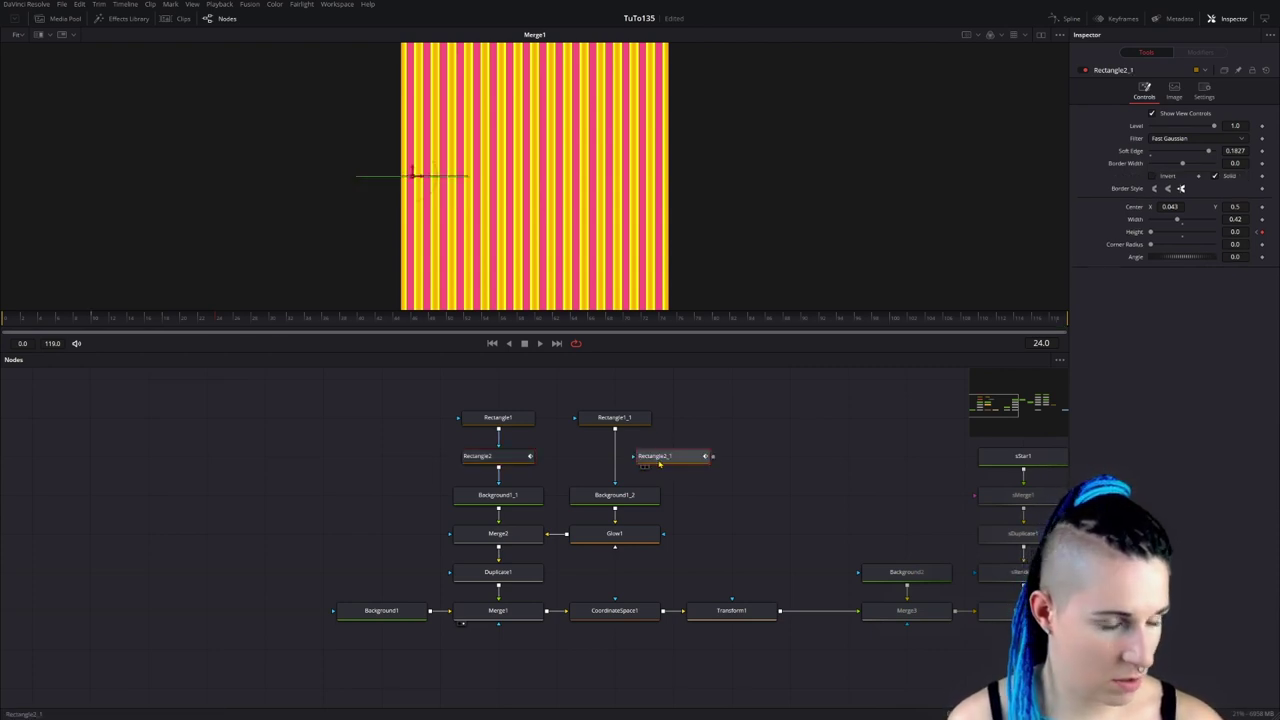
pyautogui.moveTo(659, 463); pyautogui.dragTo(616, 458)
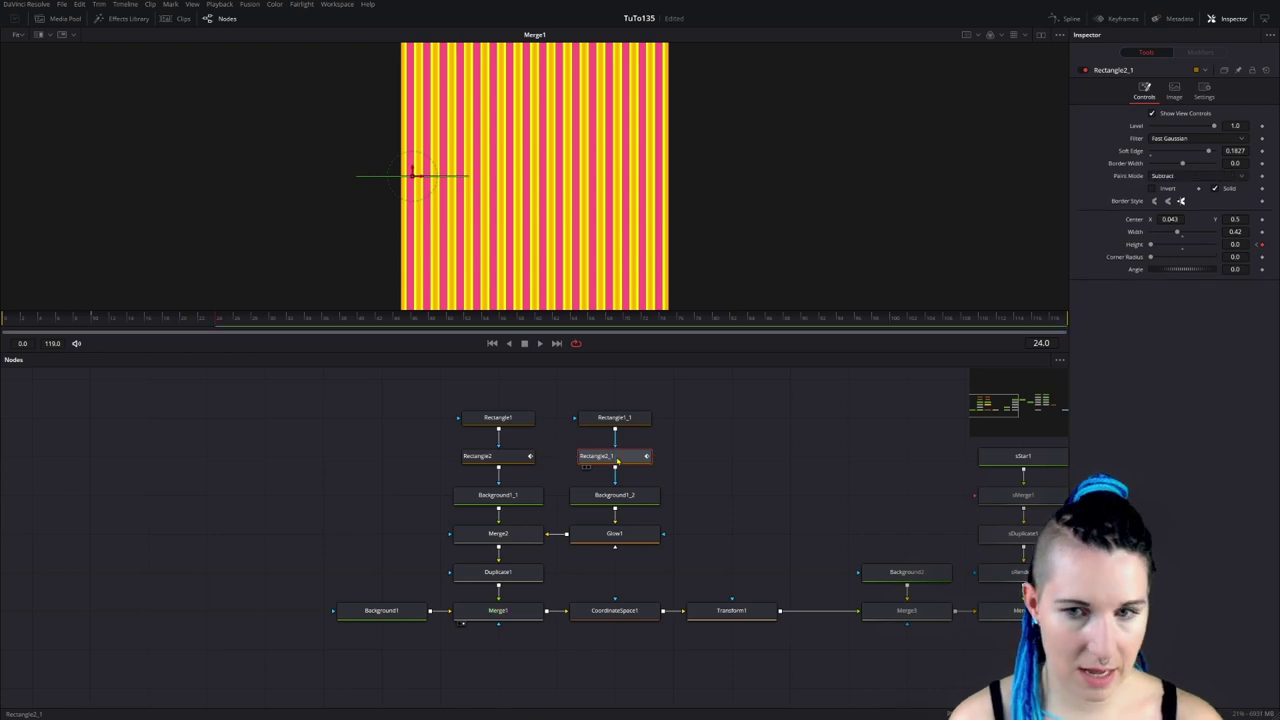
pyautogui.doubleClick(1131, 245)
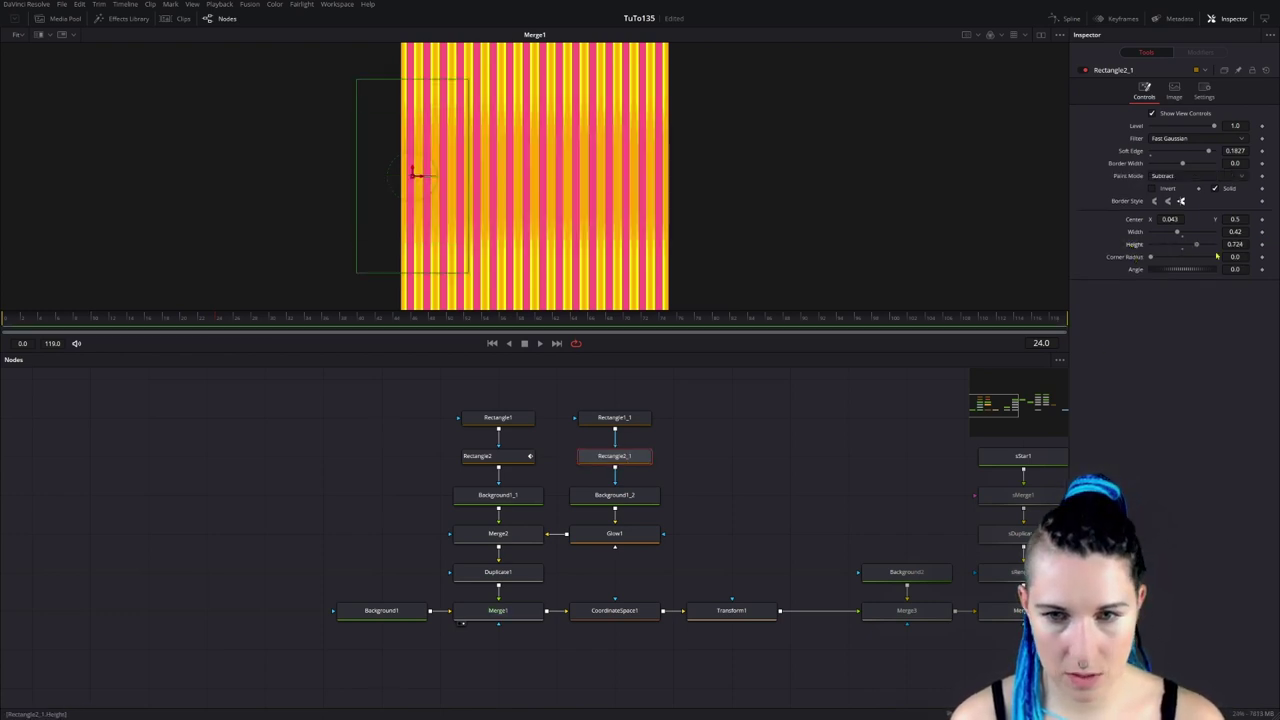
pyautogui.moveTo(1182, 245); pyautogui.dragTo(1214, 245)
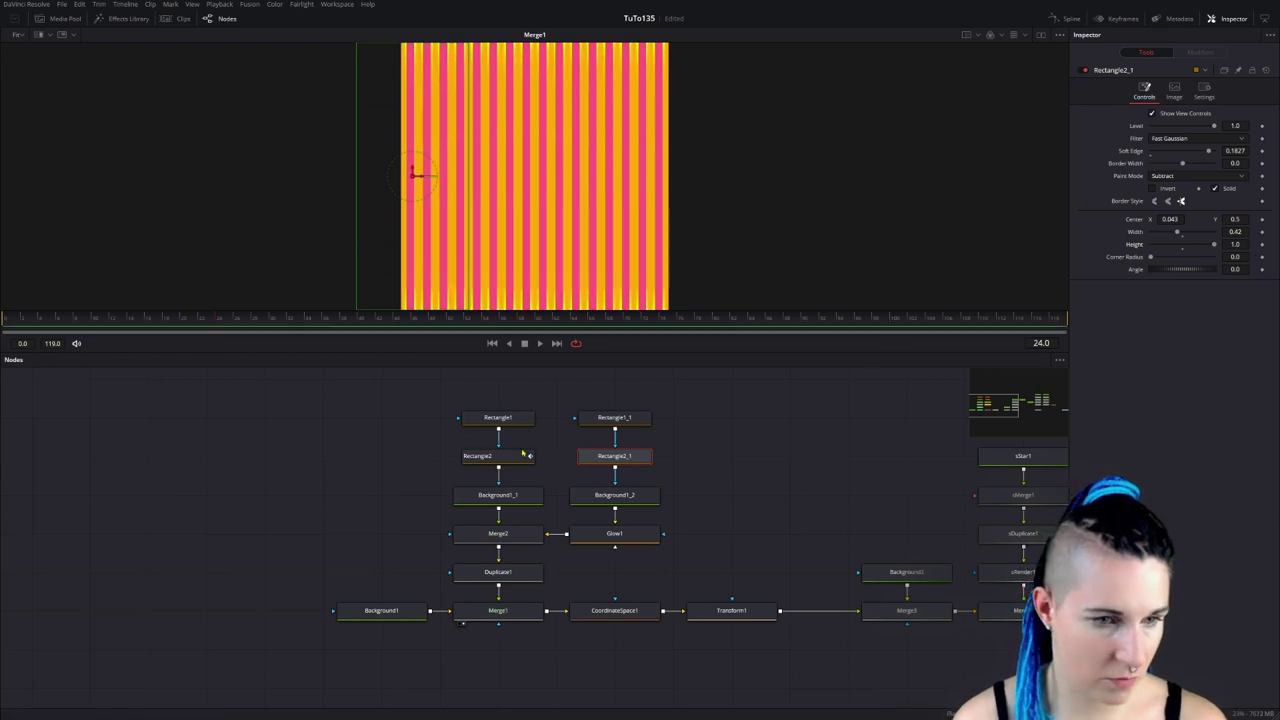
pyautogui.moveTo(614, 495); pyautogui.dragTo(543, 150)
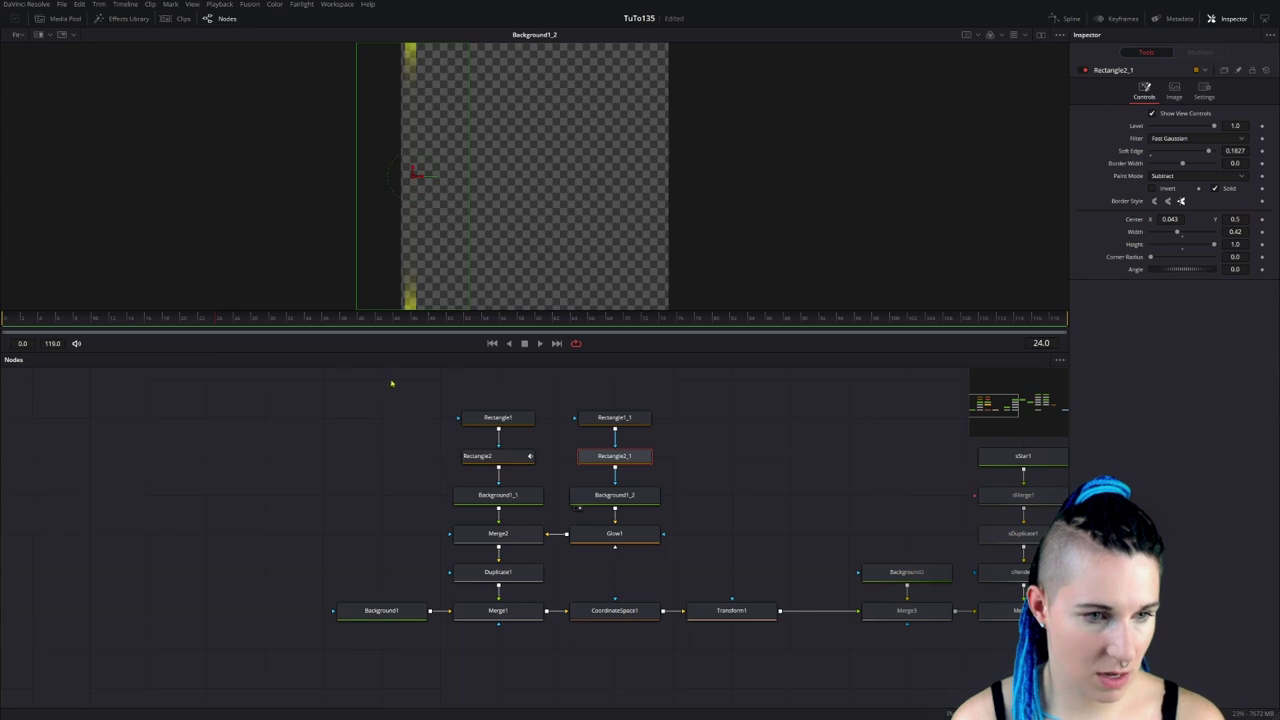
pyautogui.click(463, 622)
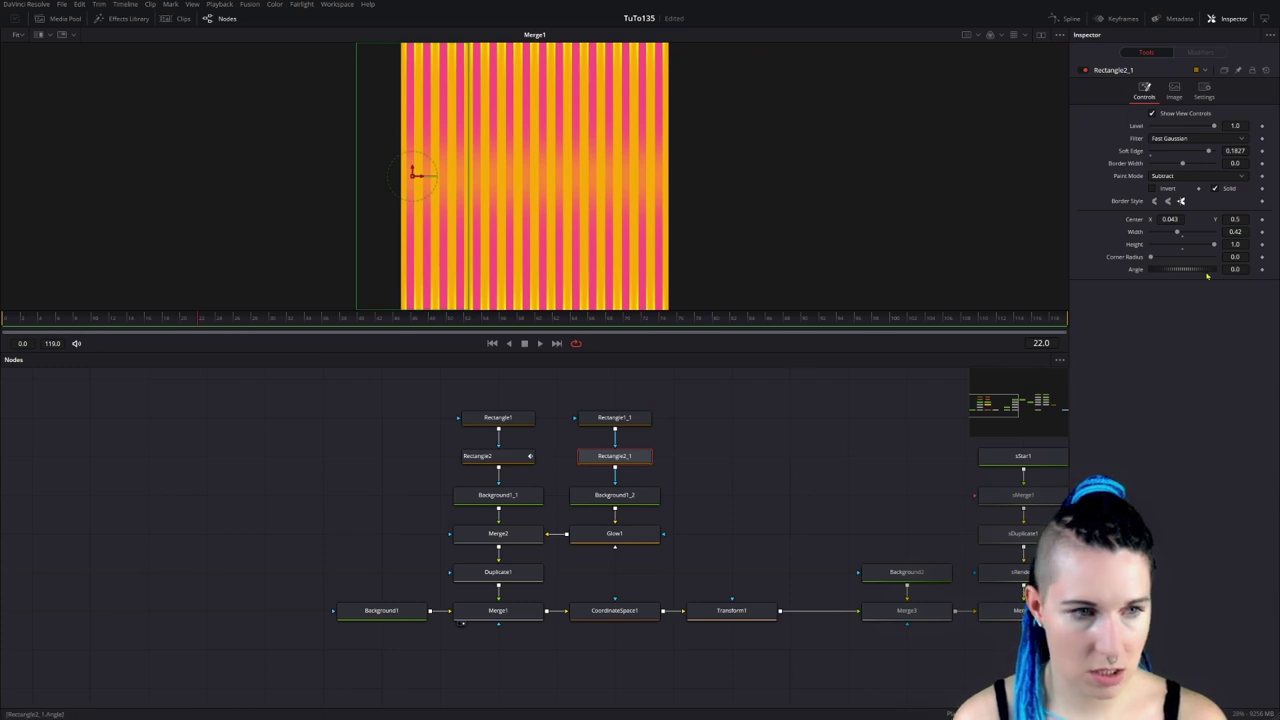
# Keyframe Rectangle2_1's height at 1.0 on frame 22 and at 0.0 on frame 34.
pyautogui.click(1262, 245)
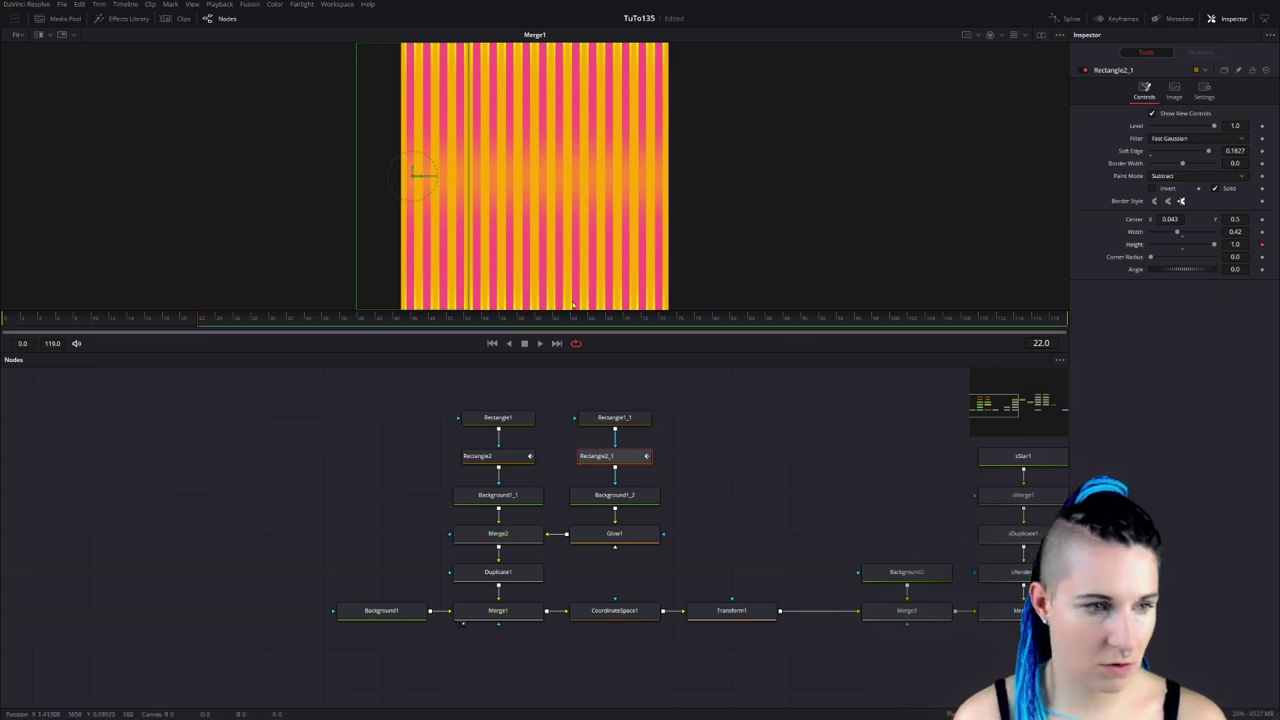
pyautogui.moveTo(197, 329); pyautogui.dragTo(320, 339)
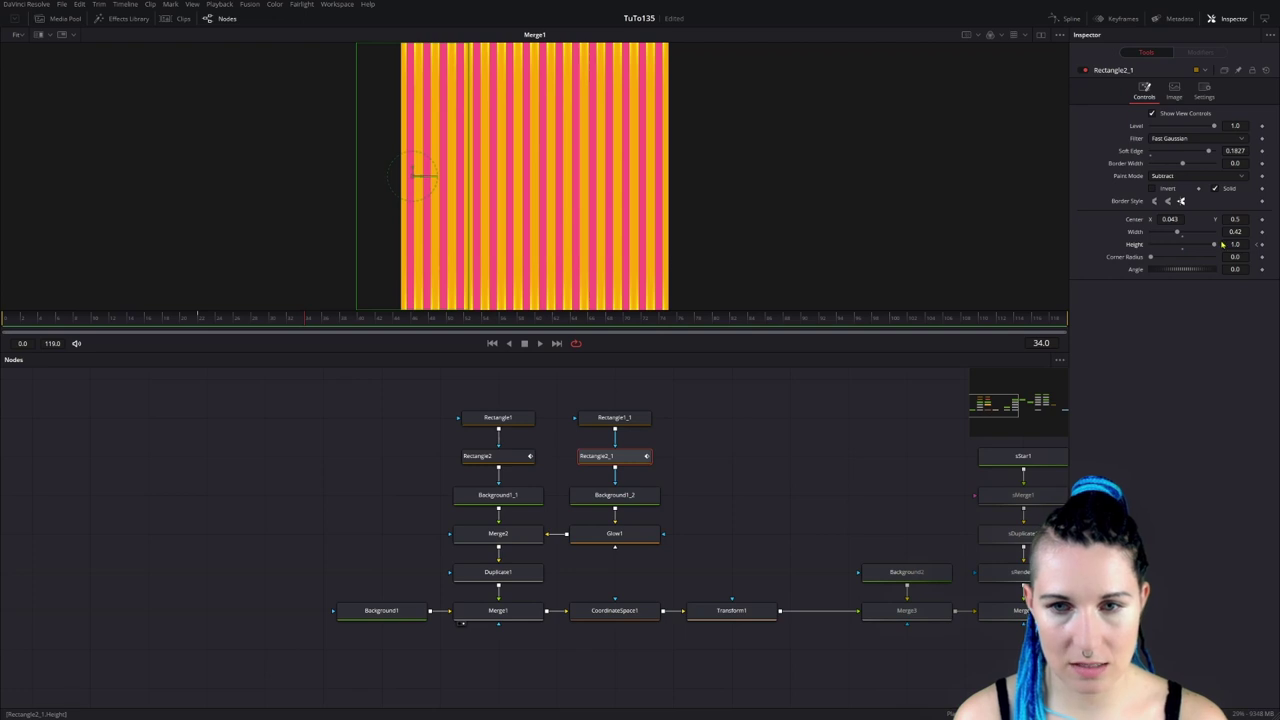
pyautogui.moveTo(1215, 250); pyautogui.dragTo(1145, 247)
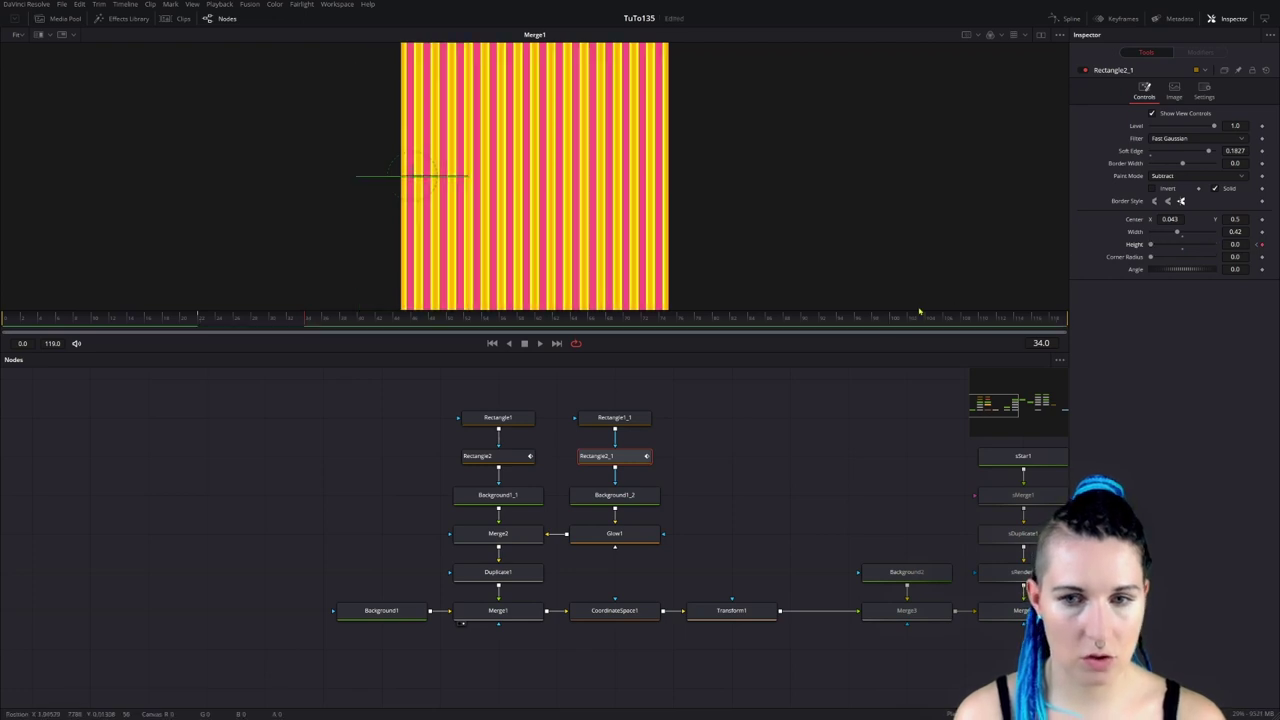
# Enter a time offset of -0.5 for Duplicate1.
pyautogui.click(498, 572)
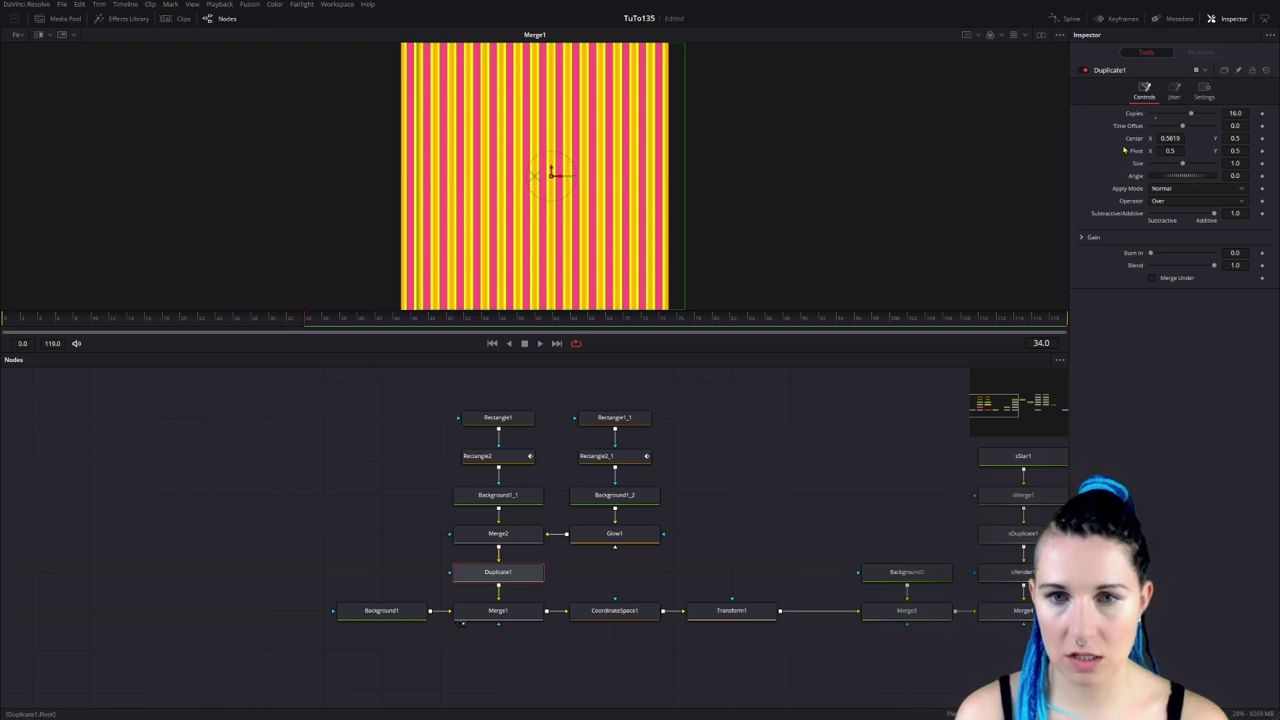
pyautogui.click(1235, 125)
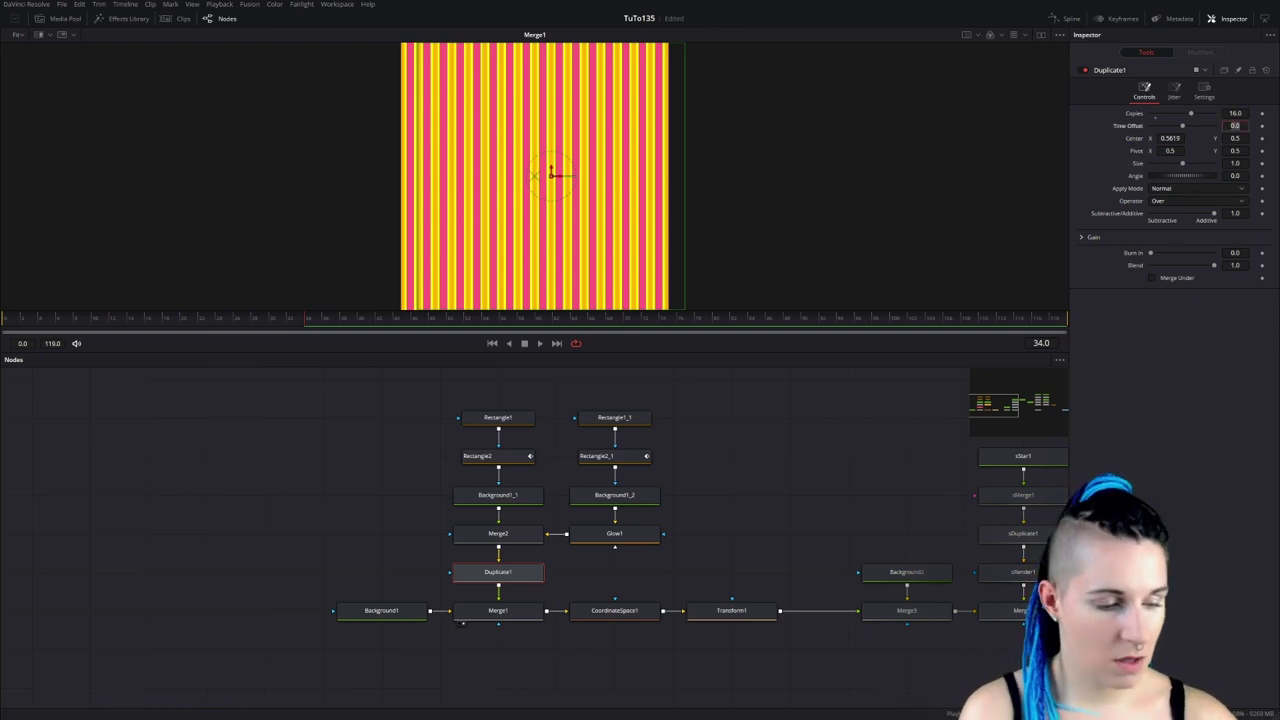
pyautogui.write('-0.5')
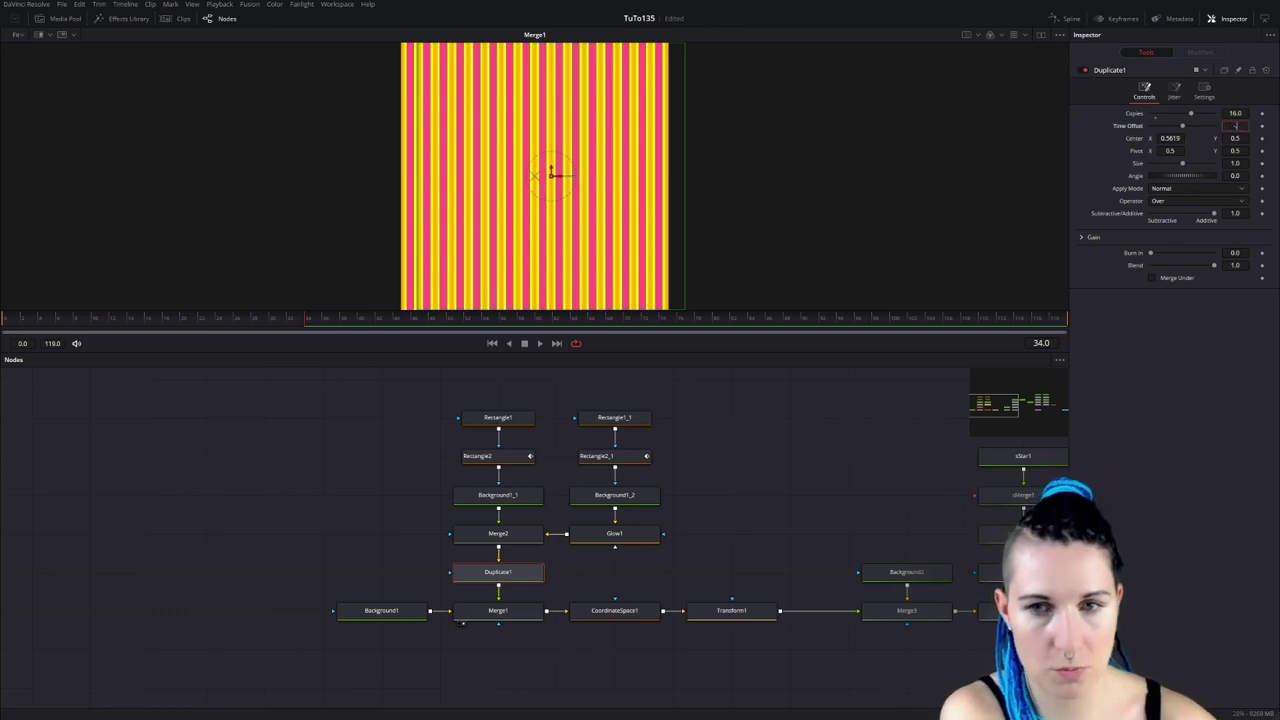
pyautogui.press('Tab')
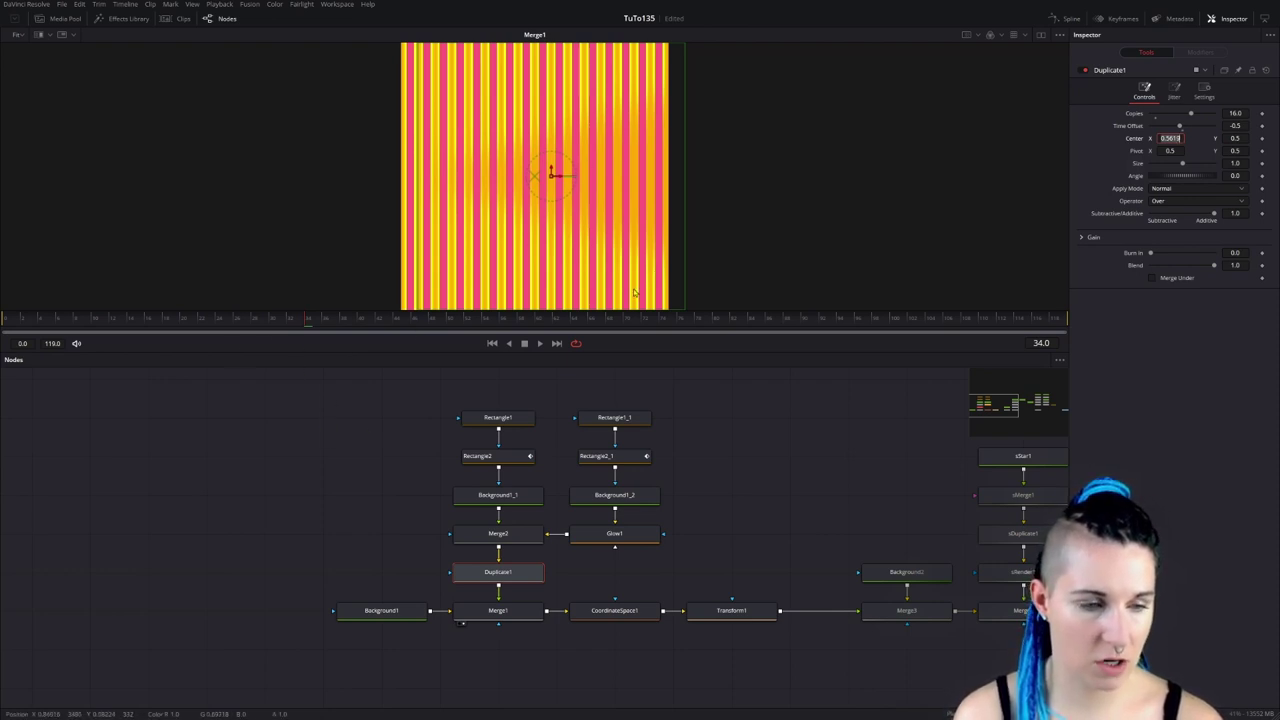
pyautogui.click(731, 610)
# View Merge3 and drive Transform1's Angle with the expression time*2.
pyautogui.moveTo(905, 612); pyautogui.dragTo(620, 200)
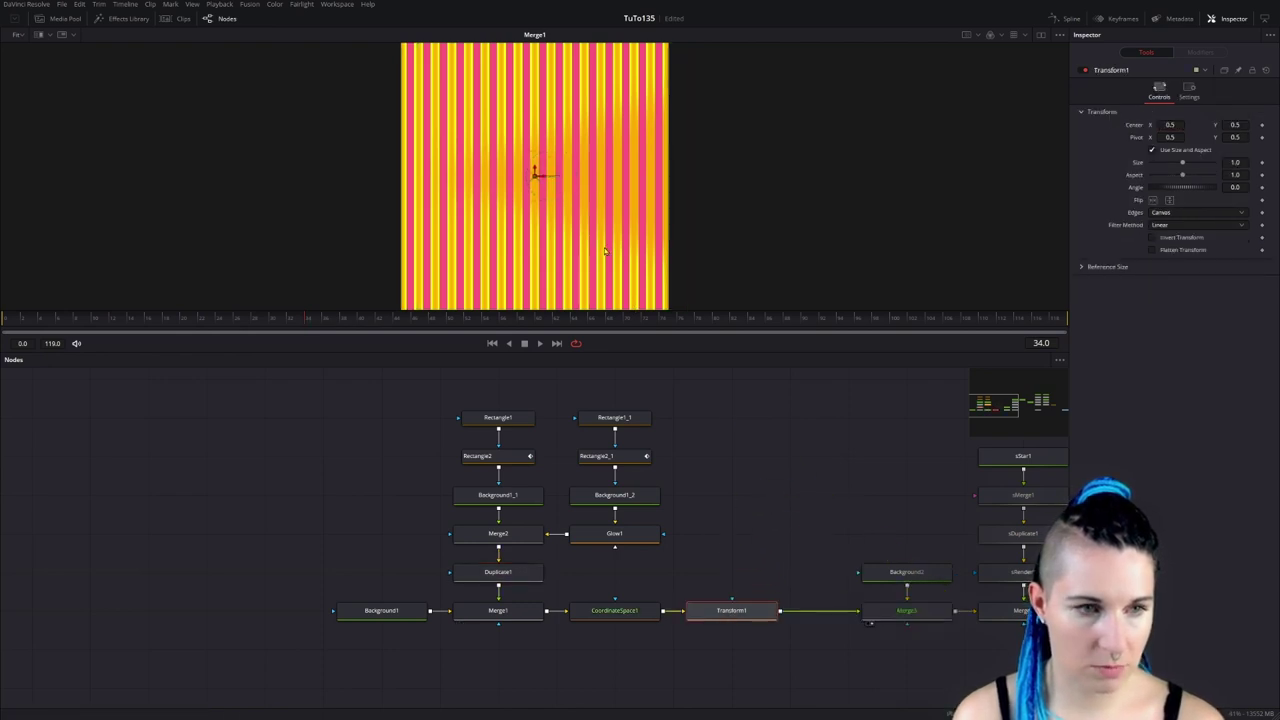
pyautogui.moveTo(794, 520); pyautogui.dragTo(591, 517)
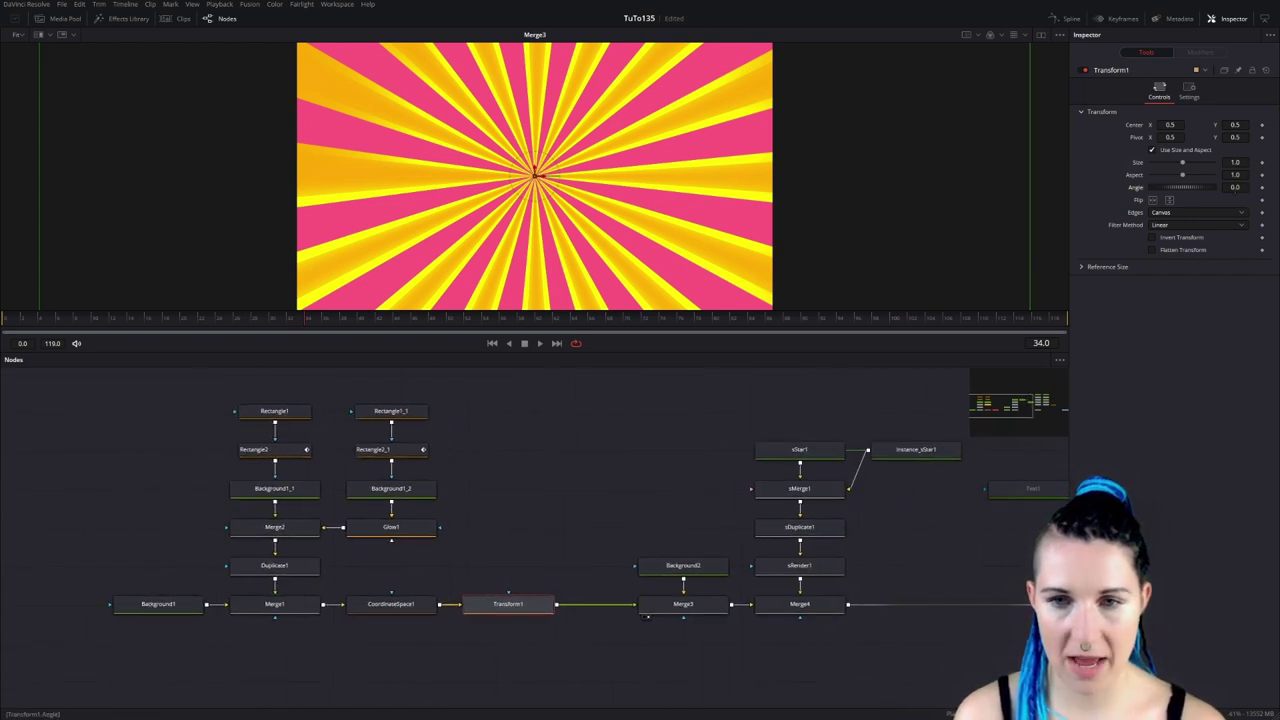
pyautogui.click(1236, 187)
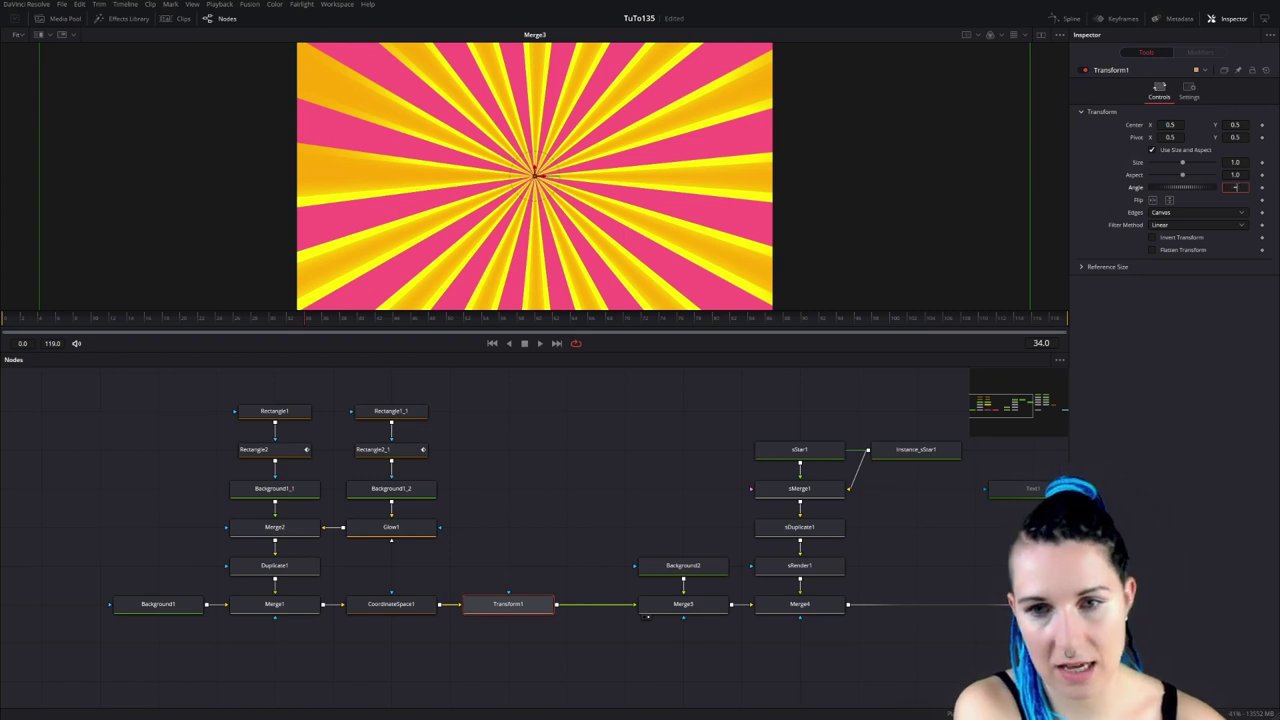
pyautogui.press('Return')
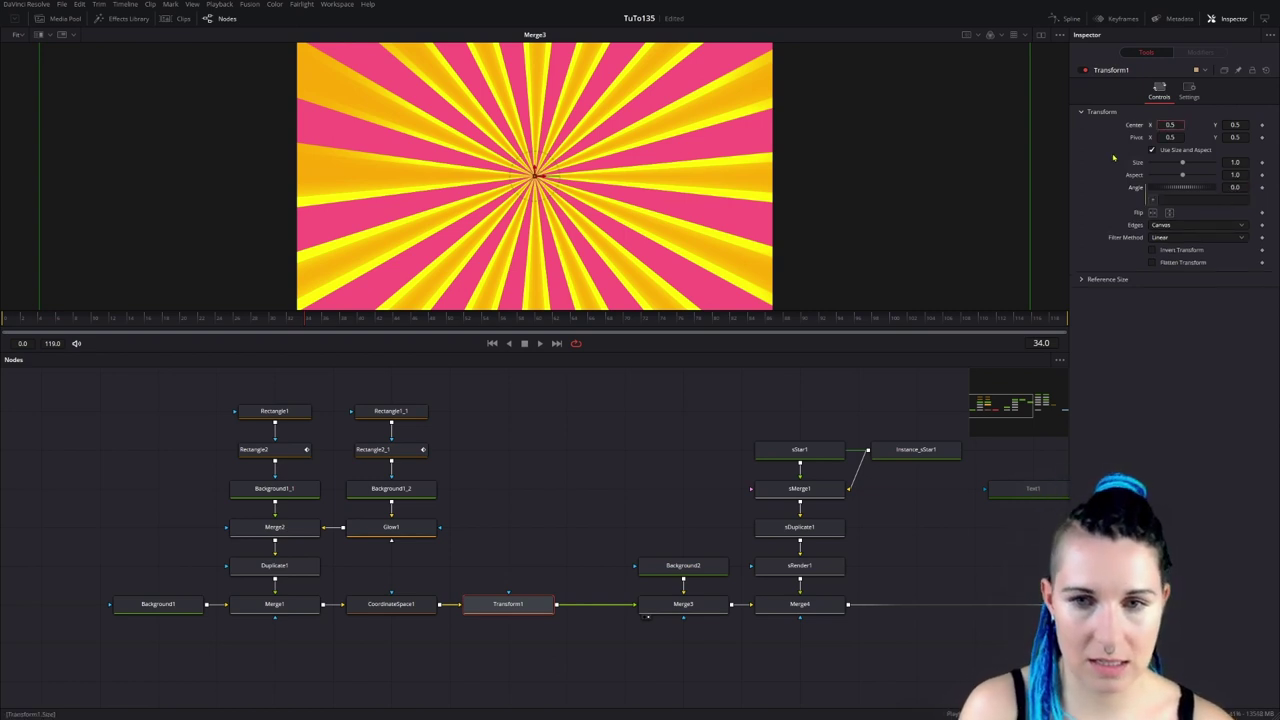
pyautogui.click(1200, 199)
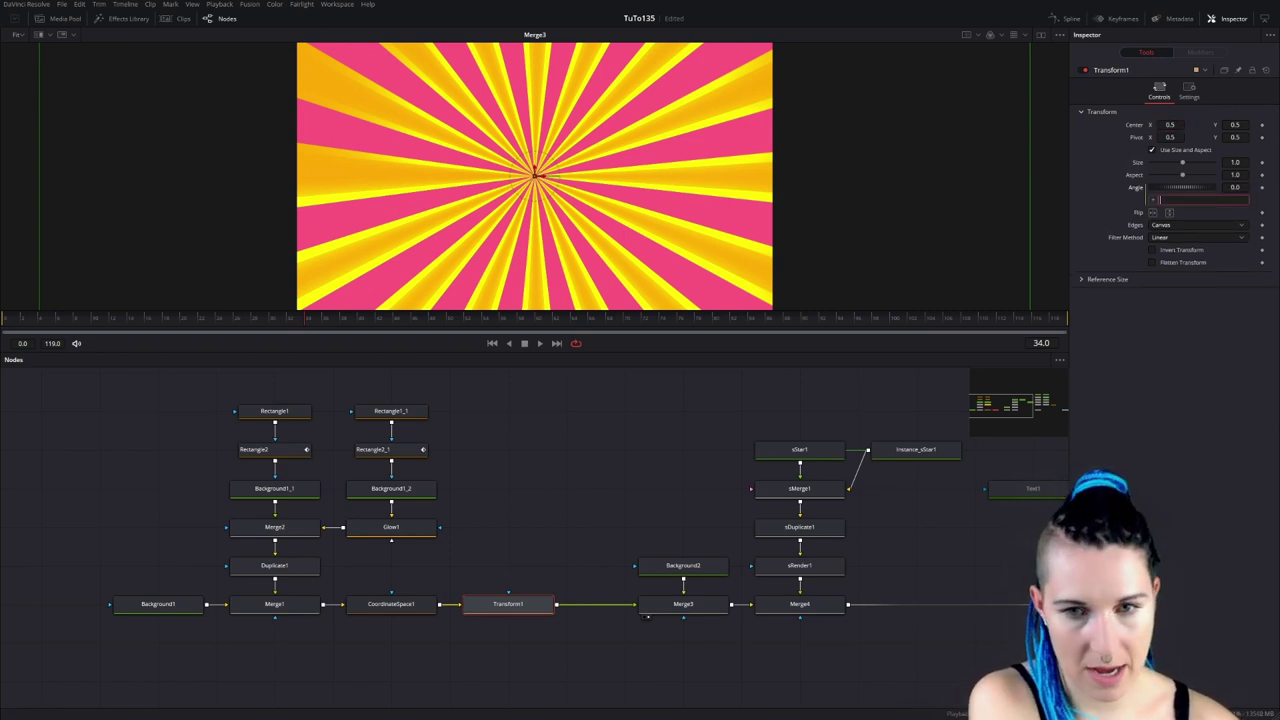
pyautogui.write('time*2')
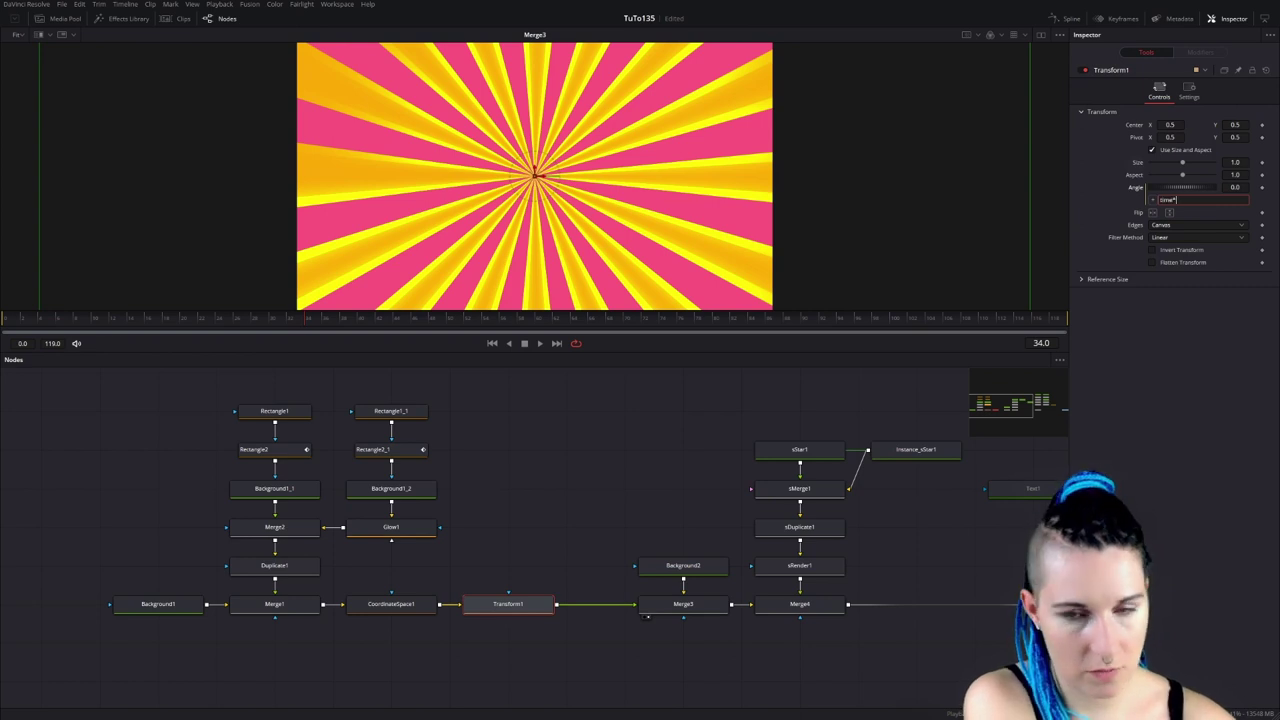
pyautogui.press('Return')
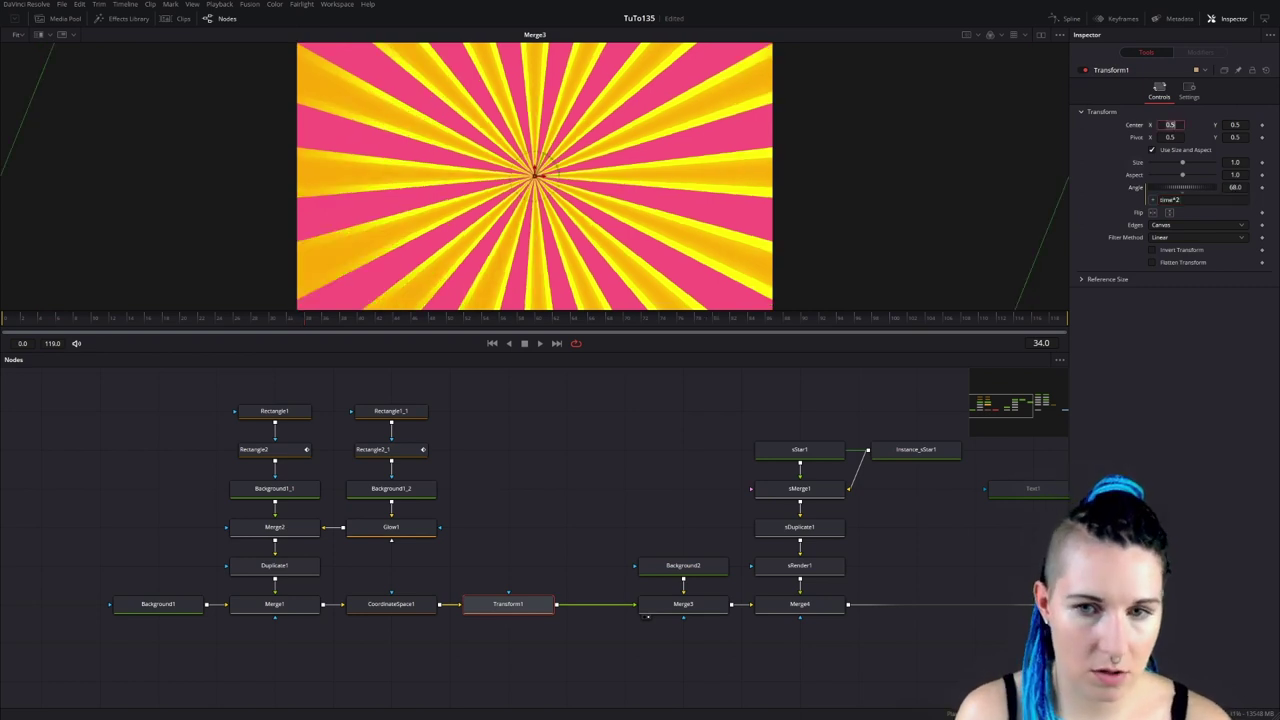
# Play the sunburst and toggle high quality, motion blur and proxy playback options.
pyautogui.click(540, 343)
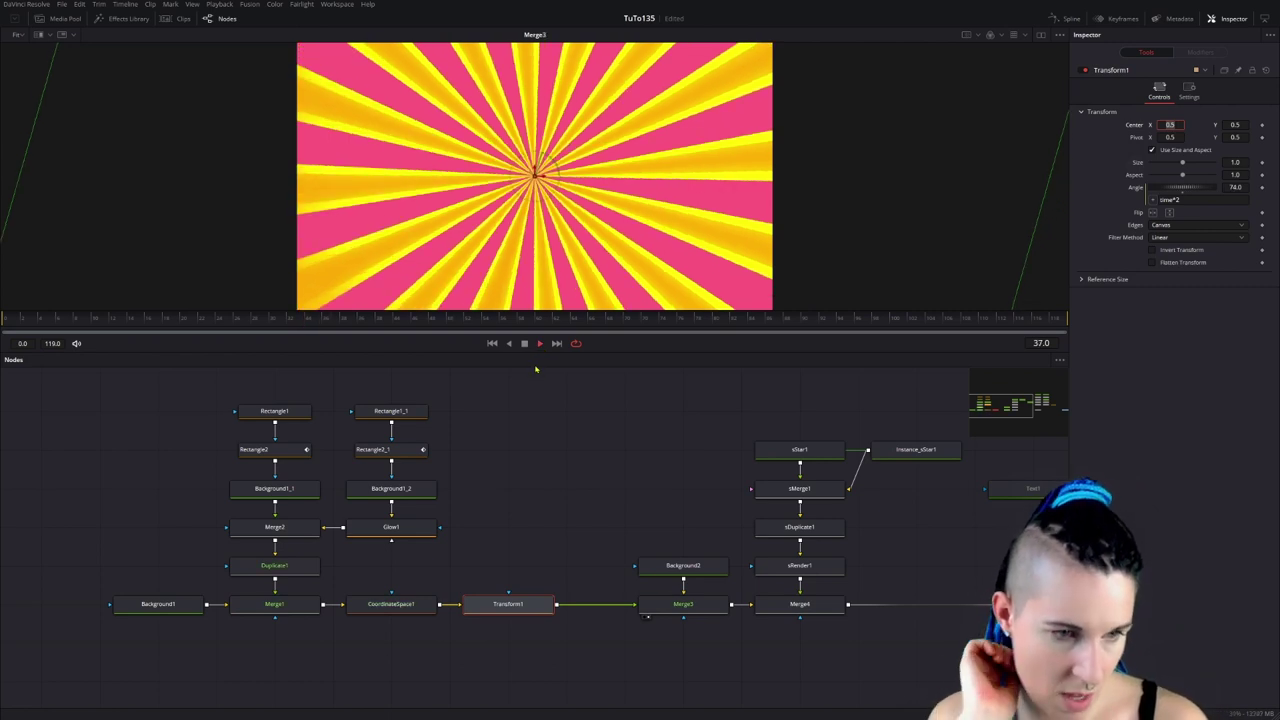
pyautogui.rightClick(614, 352)
pyautogui.click(633, 356)
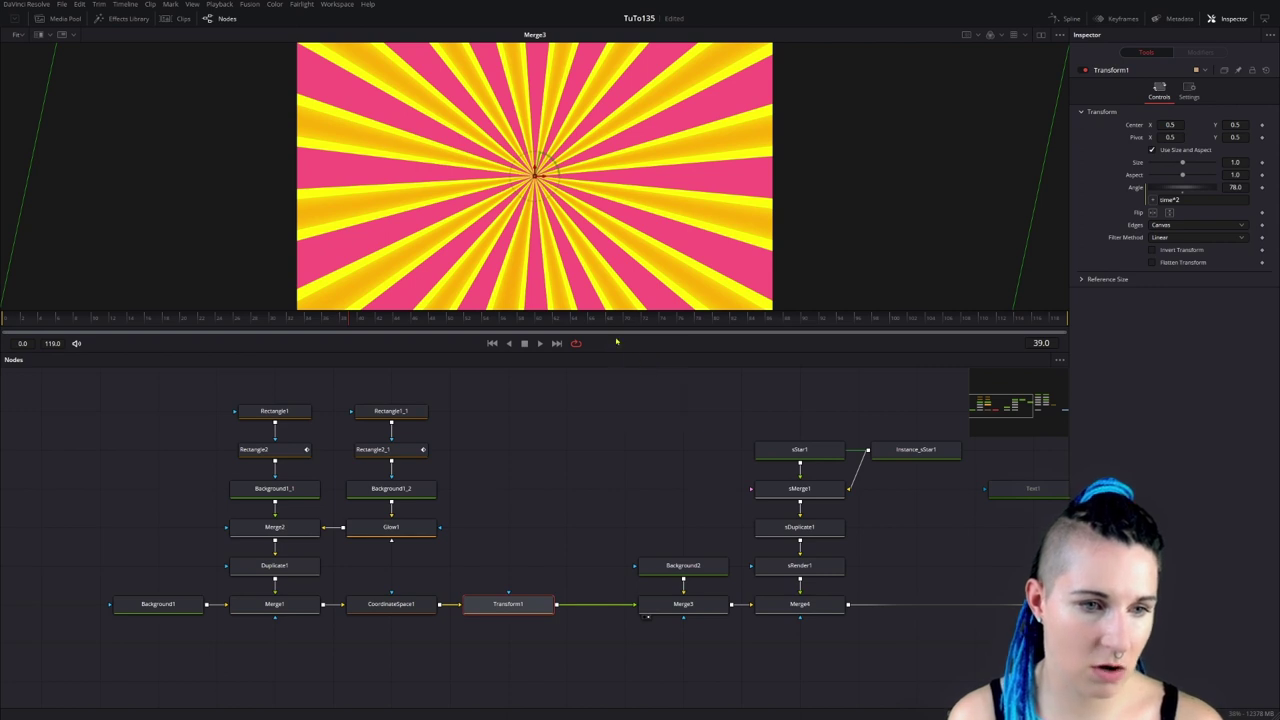
pyautogui.rightClick(616, 343)
pyautogui.click(660, 355)
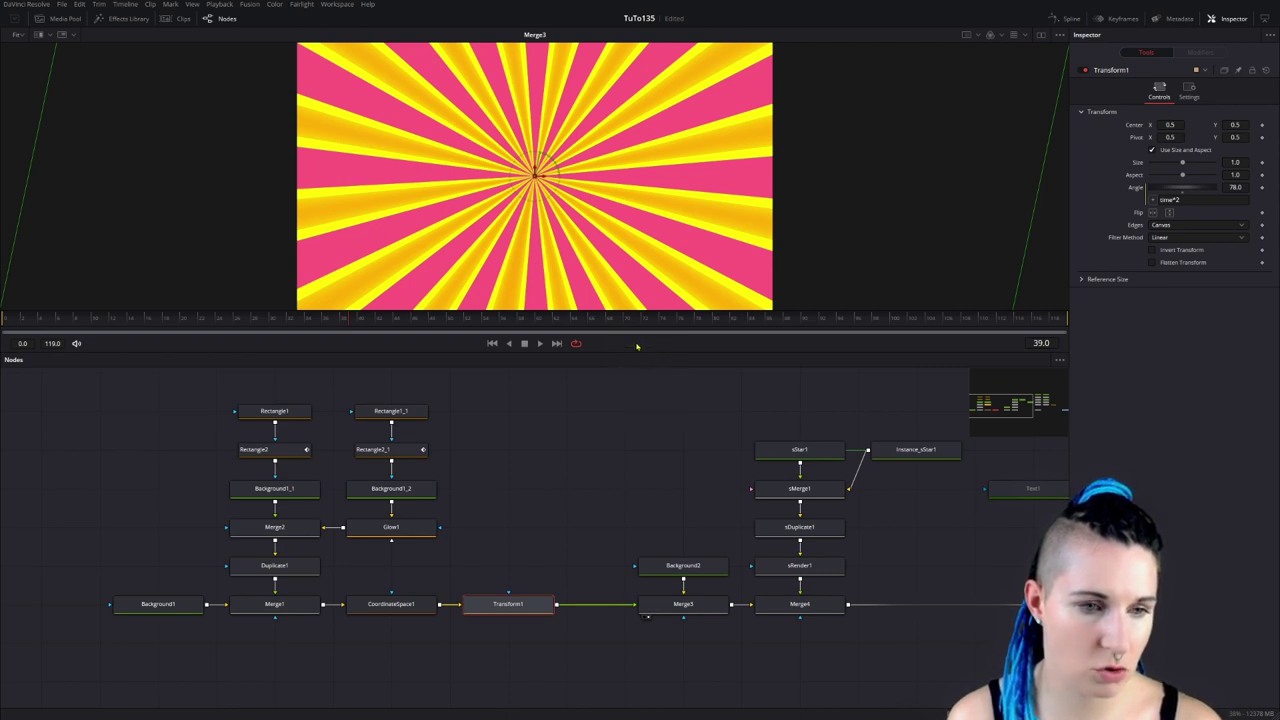
pyautogui.rightClick(637, 346)
pyautogui.click(679, 375)
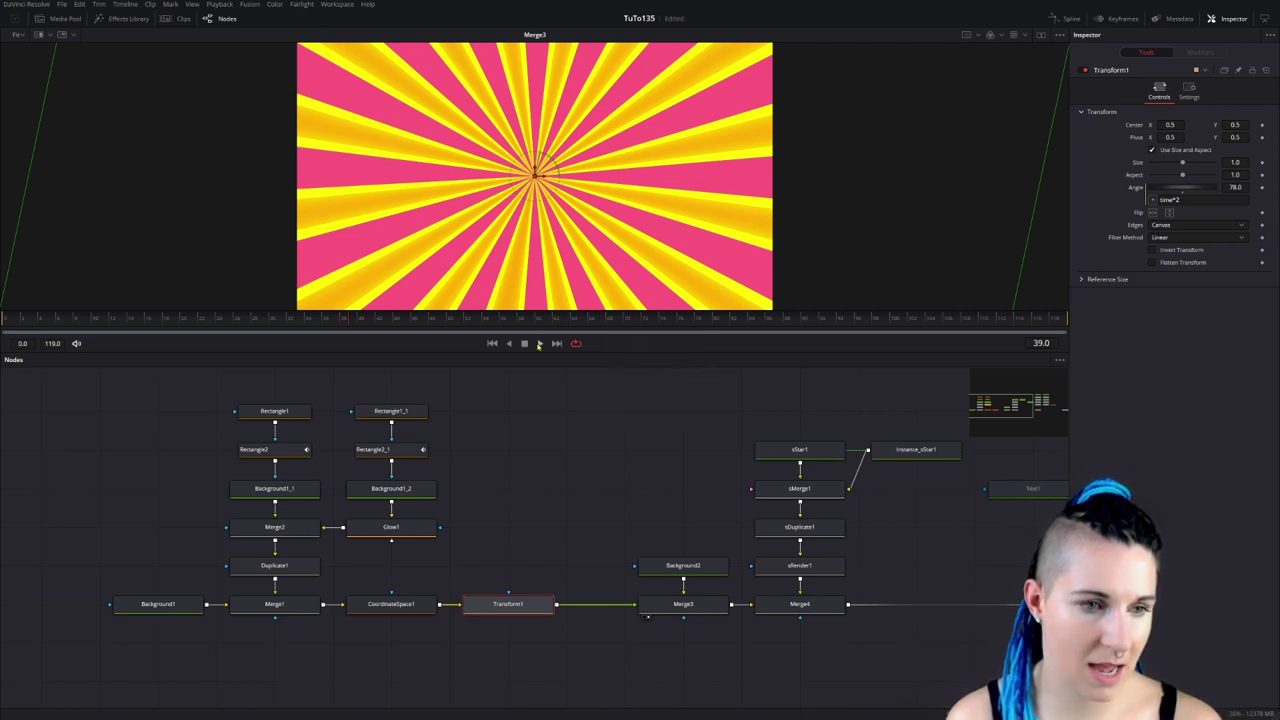
# Shorten the render range to end at frame 48 and preview the rotation.
pyautogui.click(539, 344)
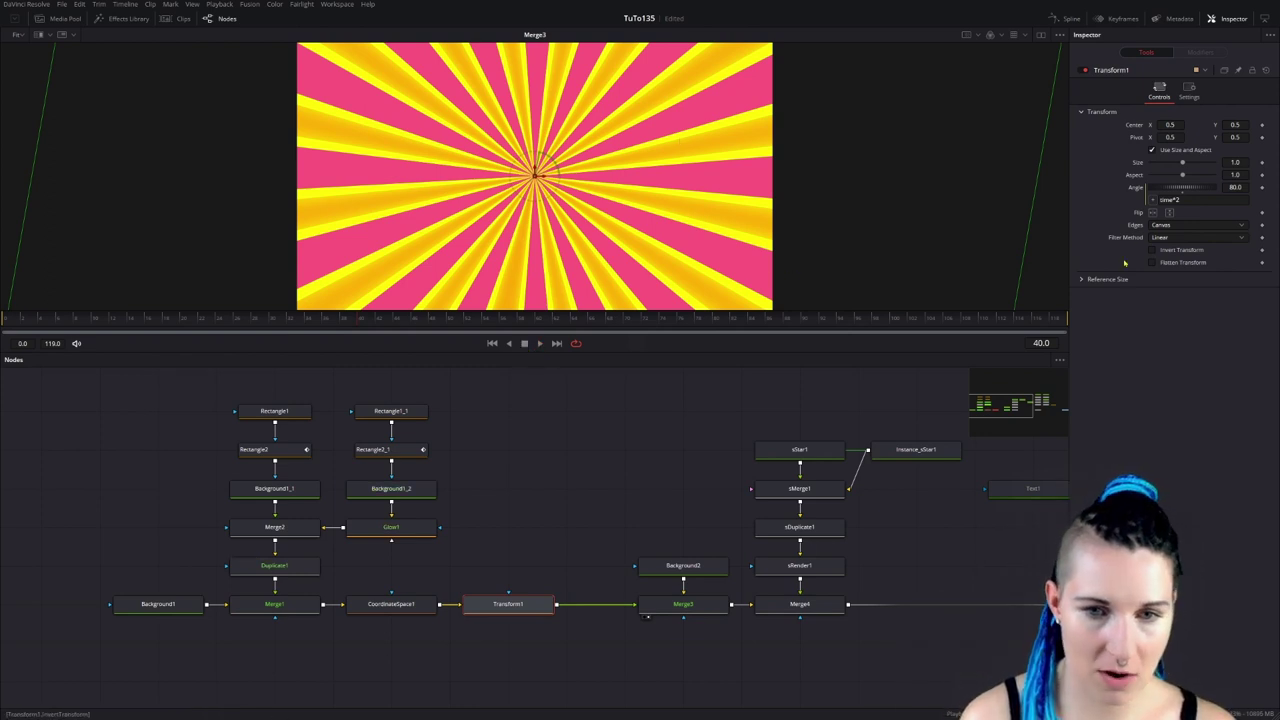
pyautogui.moveTo(1067, 320); pyautogui.dragTo(445, 328)
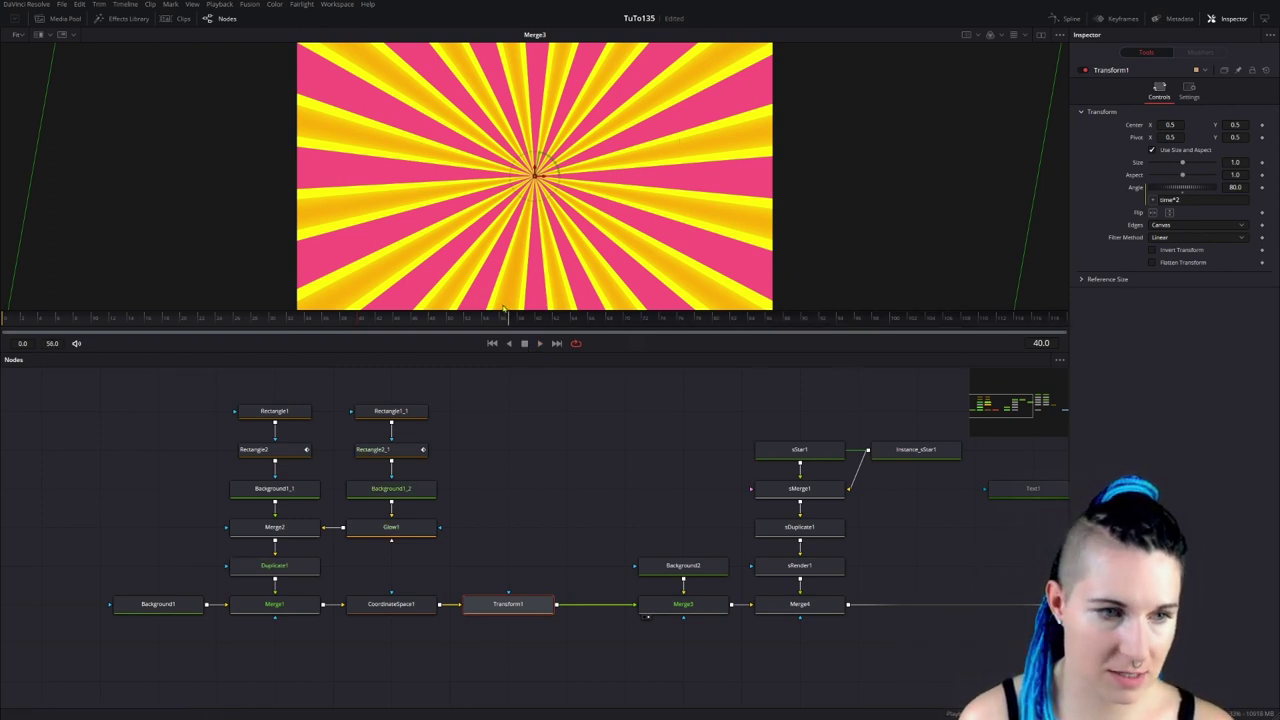
pyautogui.click(540, 343)
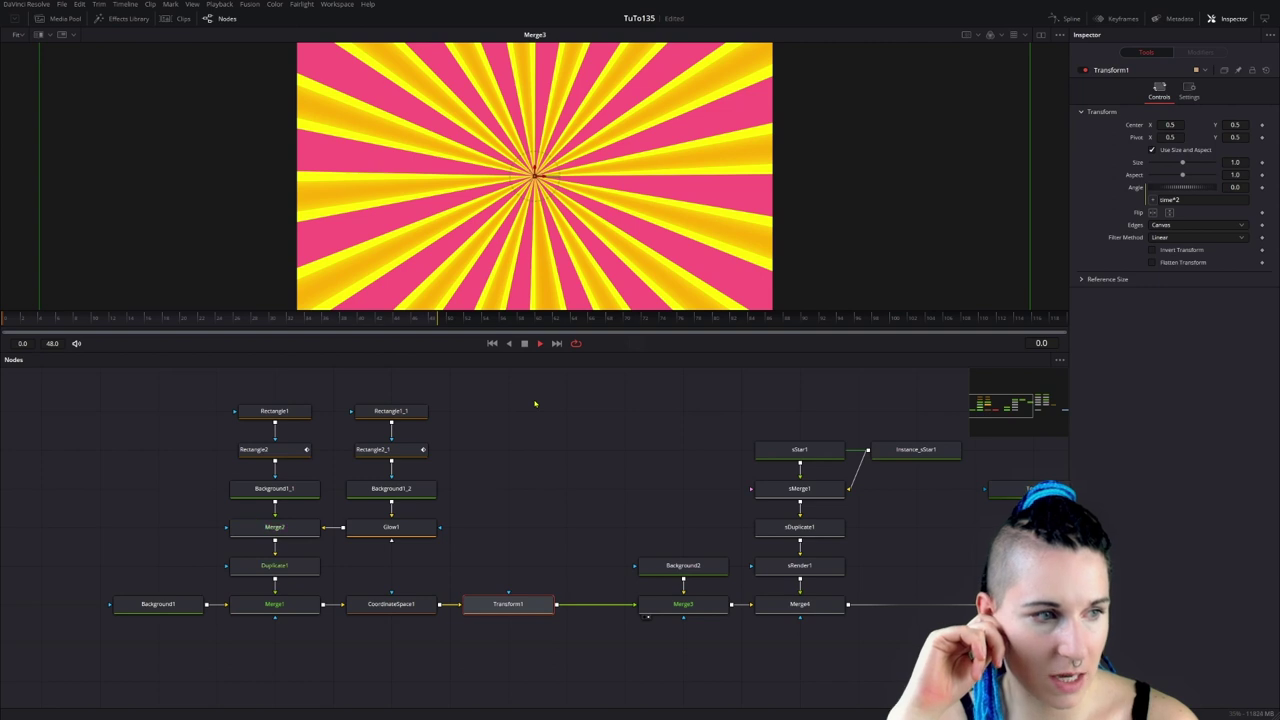
# Step frame by frame through the sunburst's rotation, then return to frame 0 and stop playback.
pyautogui.press('Right')
pyautogui.press('Right')
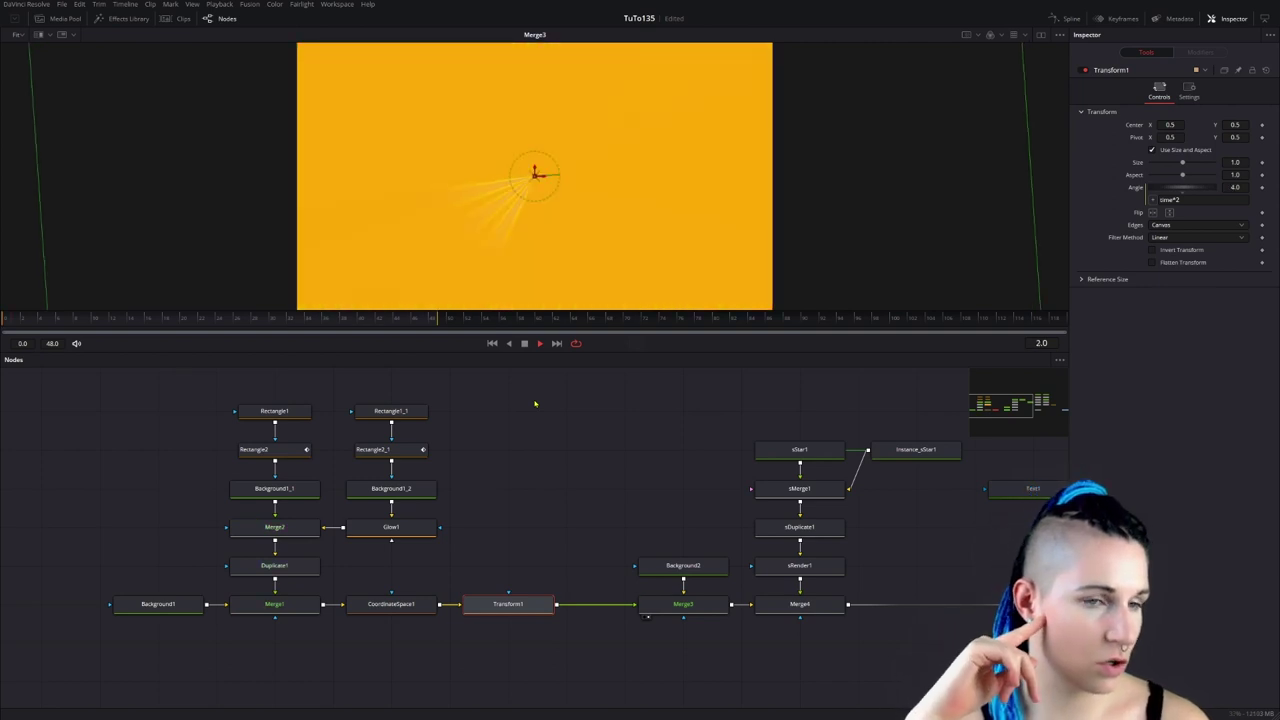
pyautogui.press('Right')
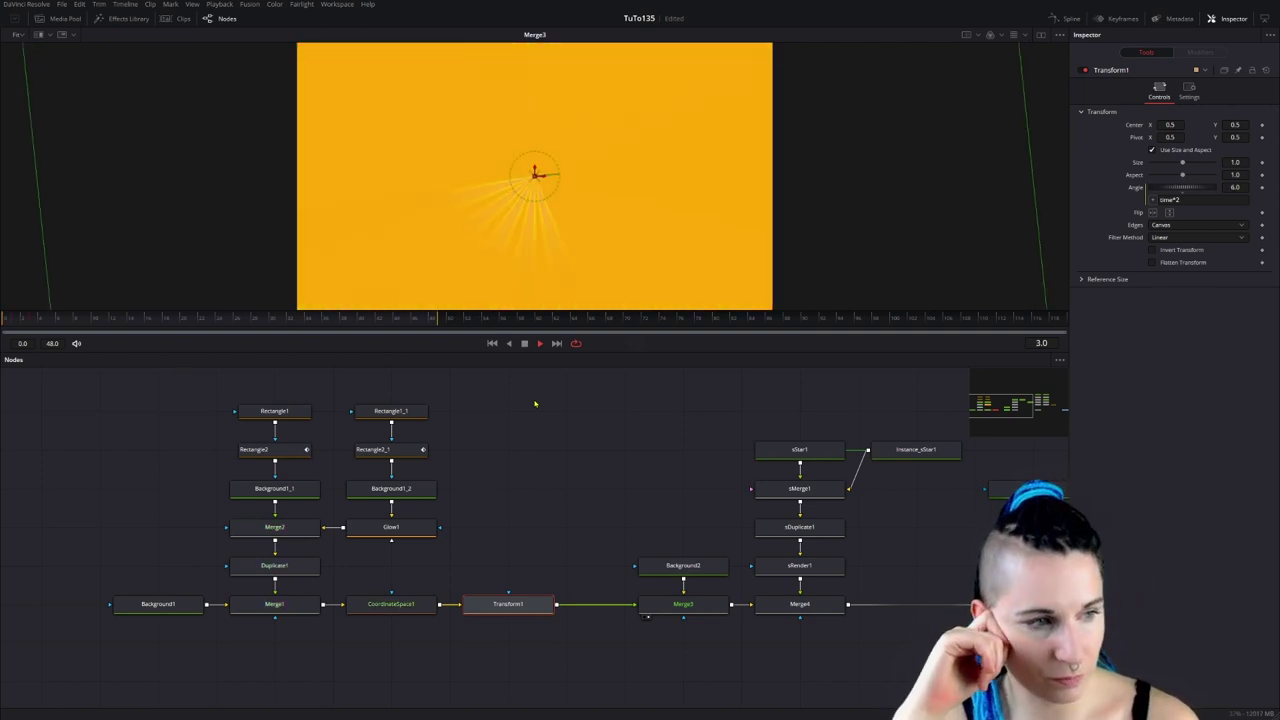
pyautogui.press('Right')
pyautogui.press('Right')
pyautogui.press('Right')
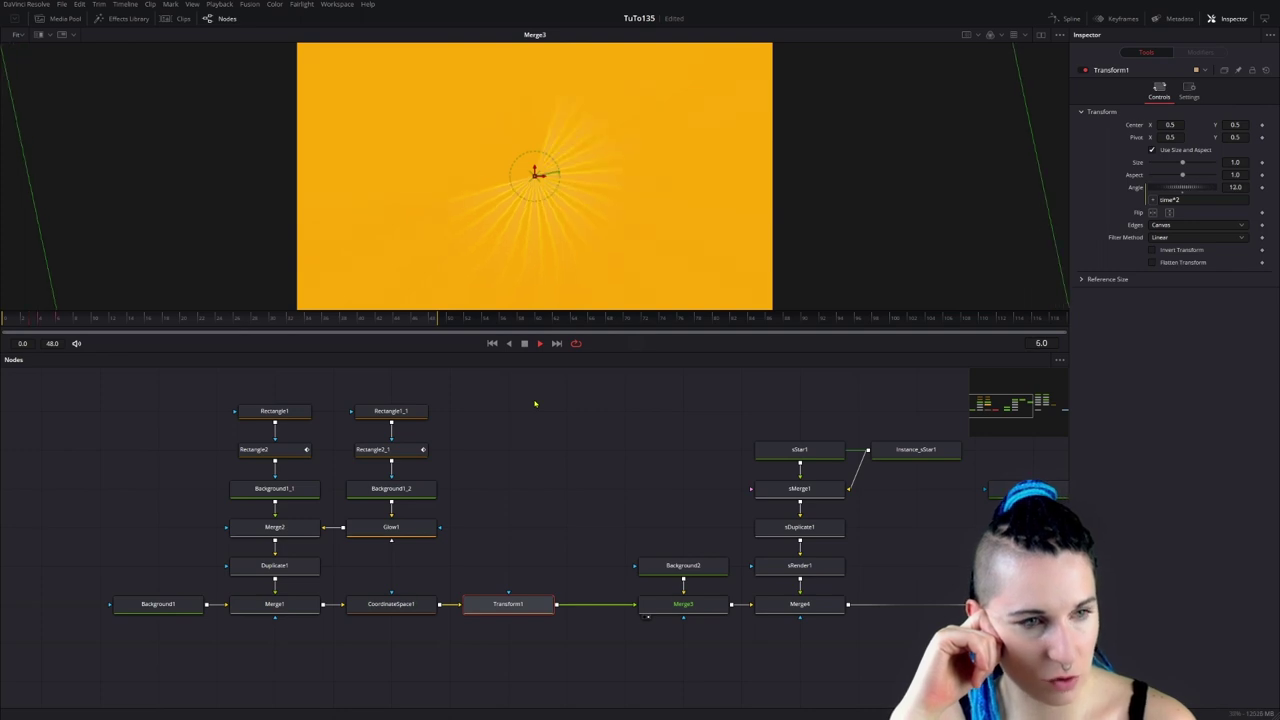
pyautogui.press('Right')
pyautogui.press('Right')
pyautogui.press('Right')
pyautogui.press('Right')
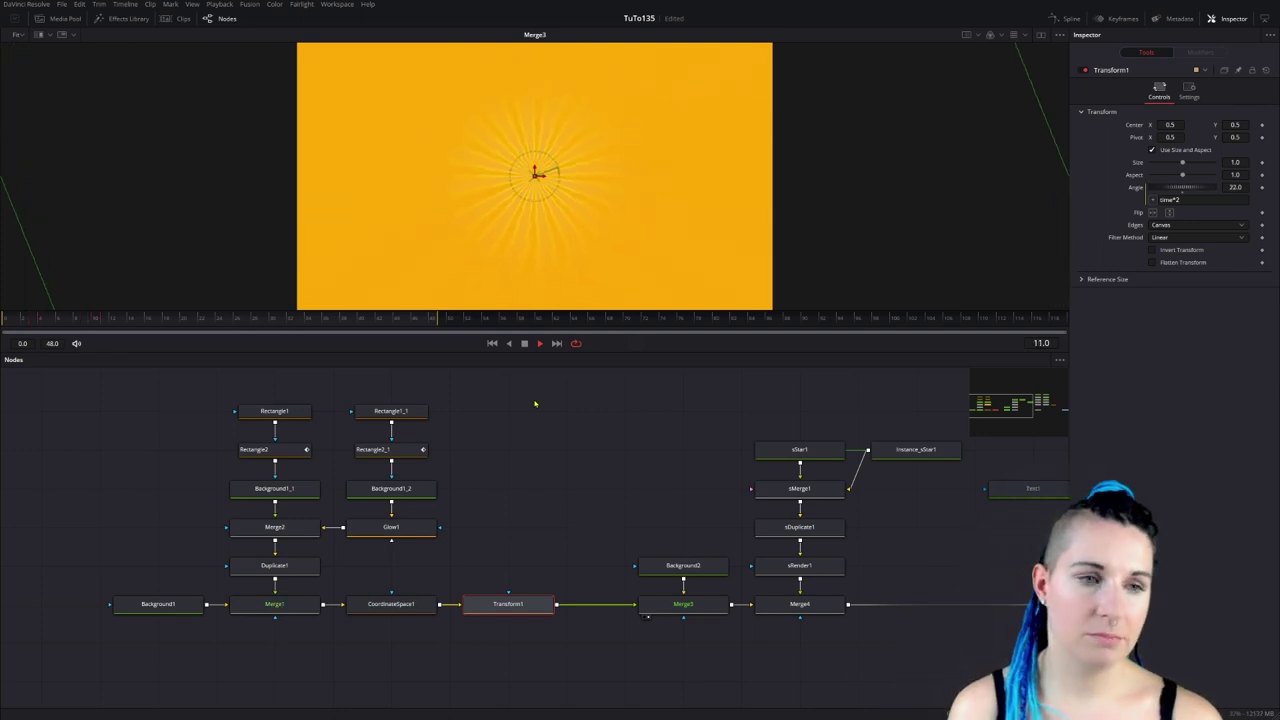
pyautogui.press('Right')
pyautogui.press('Right')
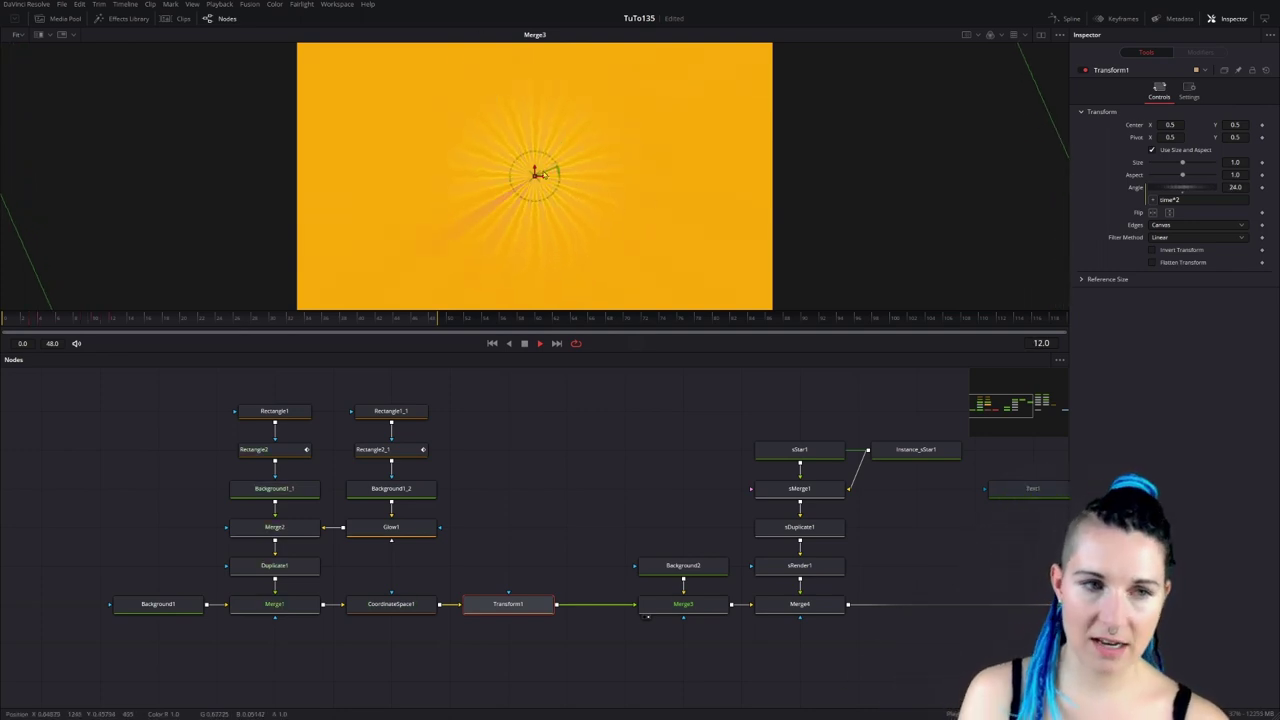
pyautogui.press('Right')
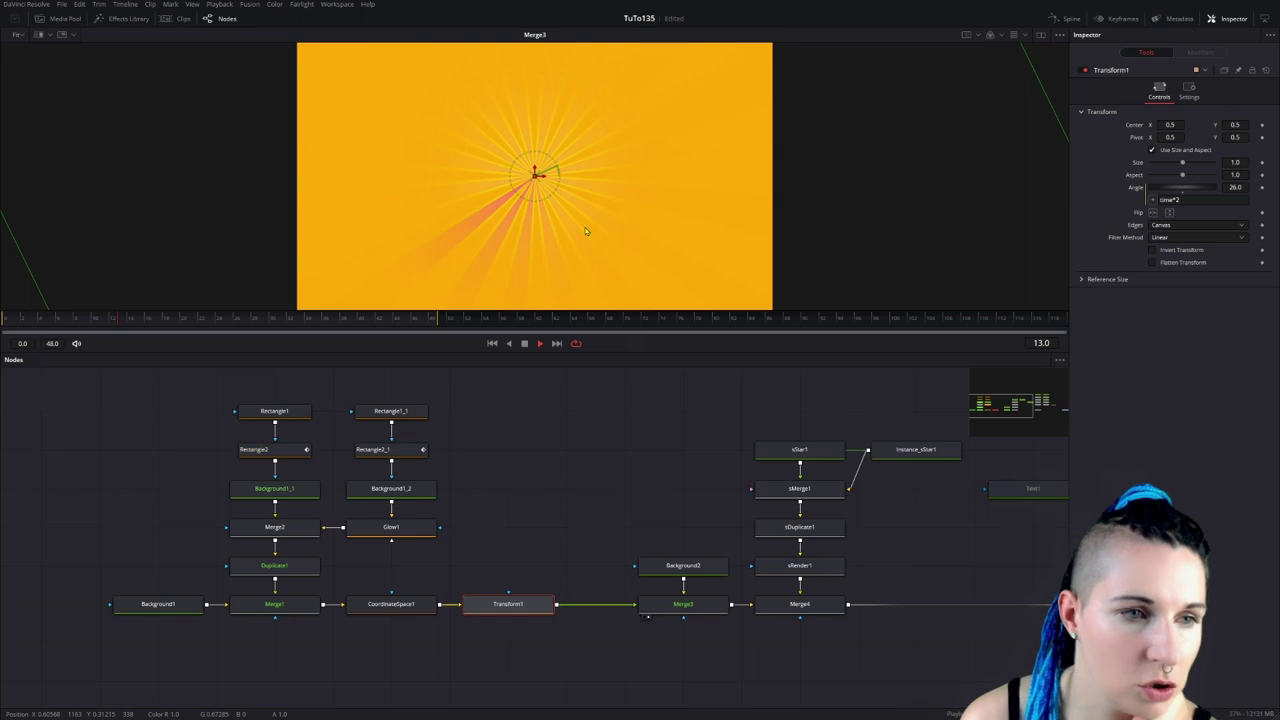
pyautogui.press('Right')
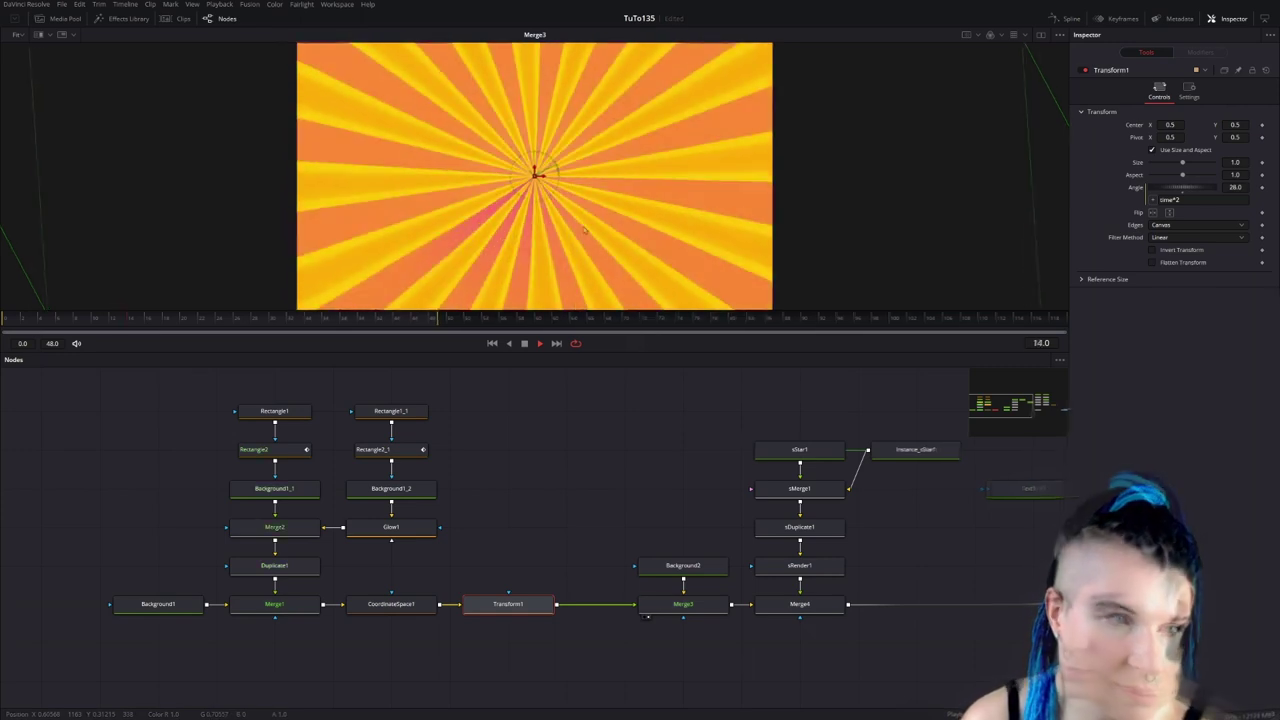
pyautogui.press('Left')
pyautogui.press('Left')
pyautogui.press('Left')
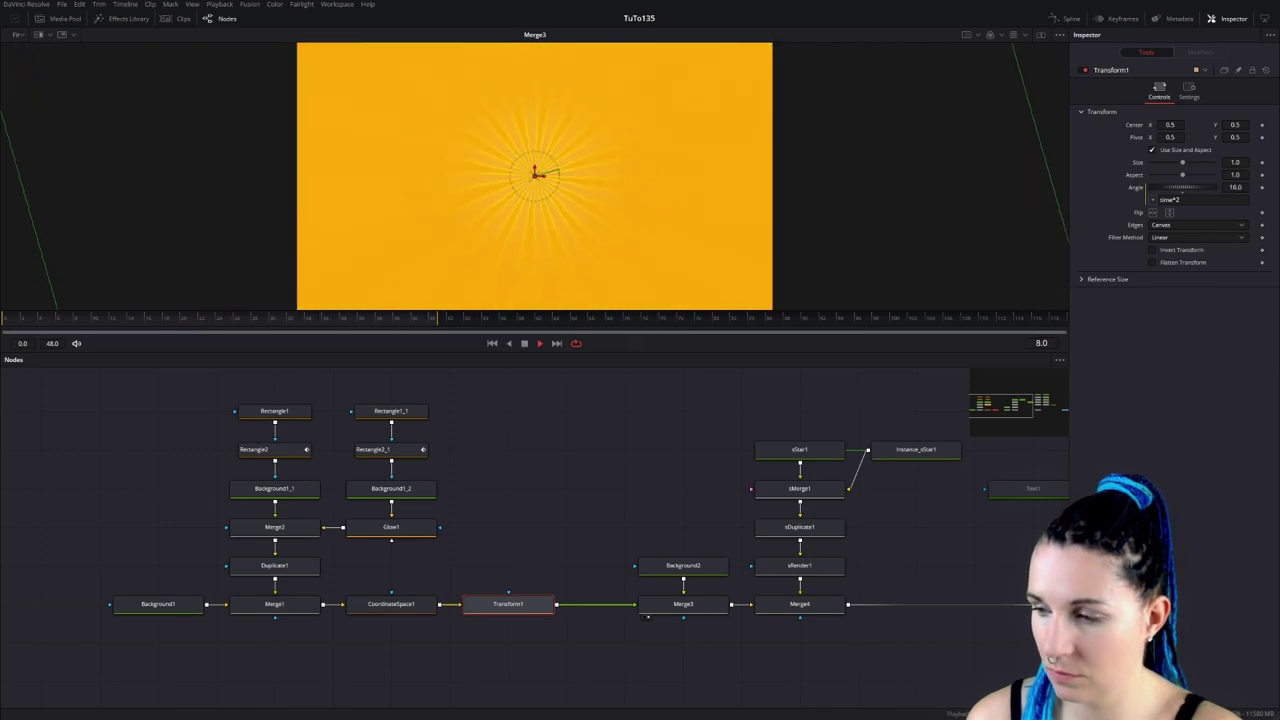
pyautogui.press('Right')
pyautogui.press('Right')
pyautogui.press('Right')
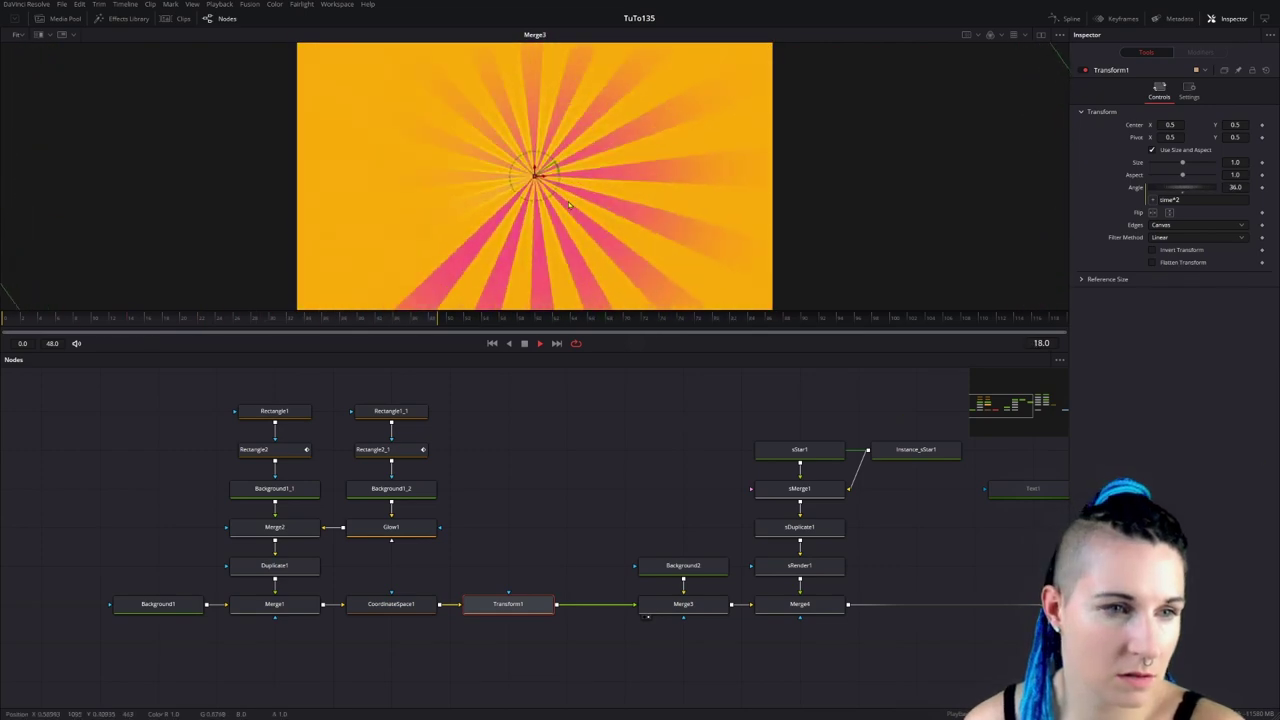
pyautogui.press('Right')
pyautogui.press('Right')
pyautogui.press('Right')
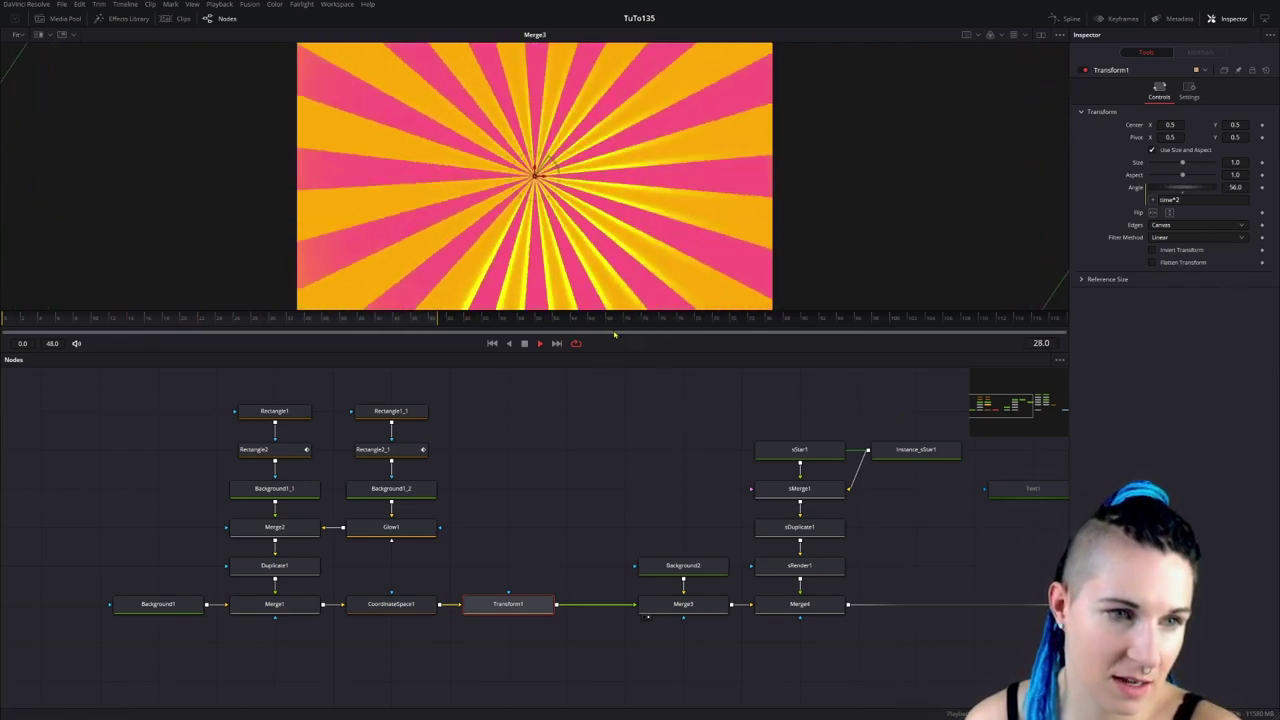
pyautogui.press('Right')
pyautogui.press('Right')
pyautogui.press('Right')
pyautogui.press('Right')
pyautogui.press('Right')
pyautogui.press('Right')
pyautogui.press('Right')
pyautogui.press('Right')
pyautogui.press('Right')
pyautogui.press('Right')
pyautogui.press('Right')
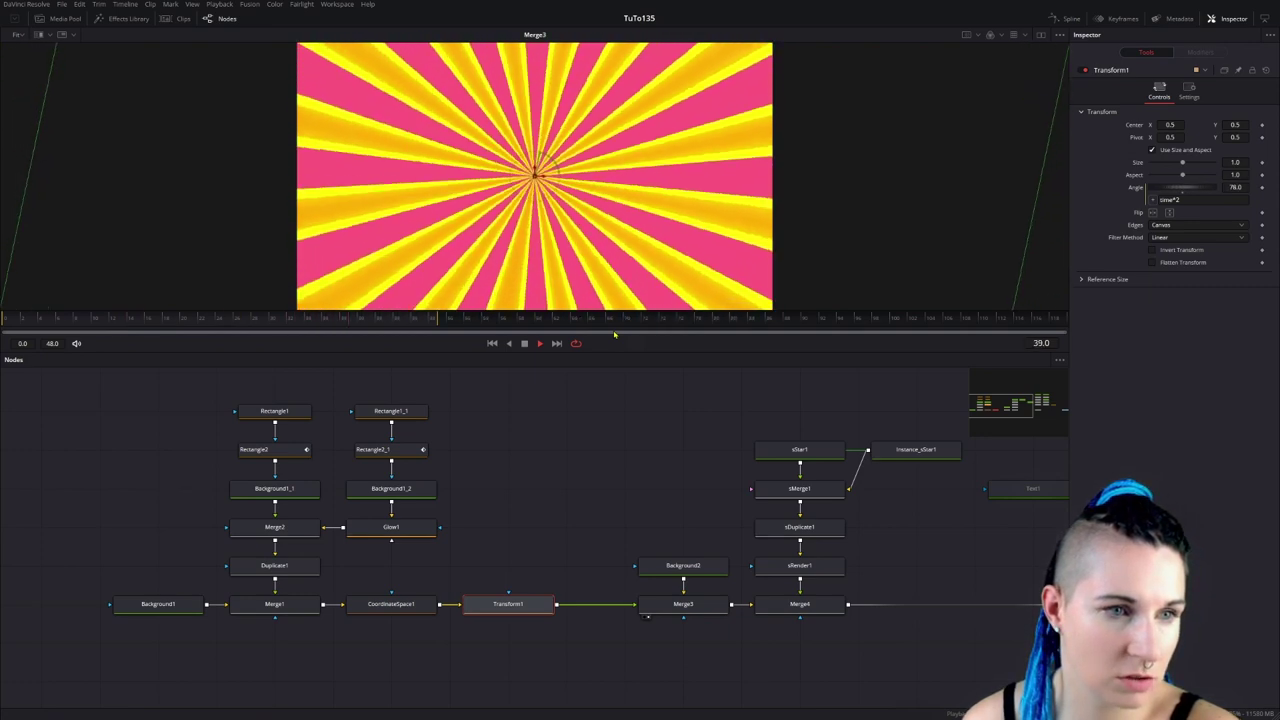
pyautogui.press('Home')
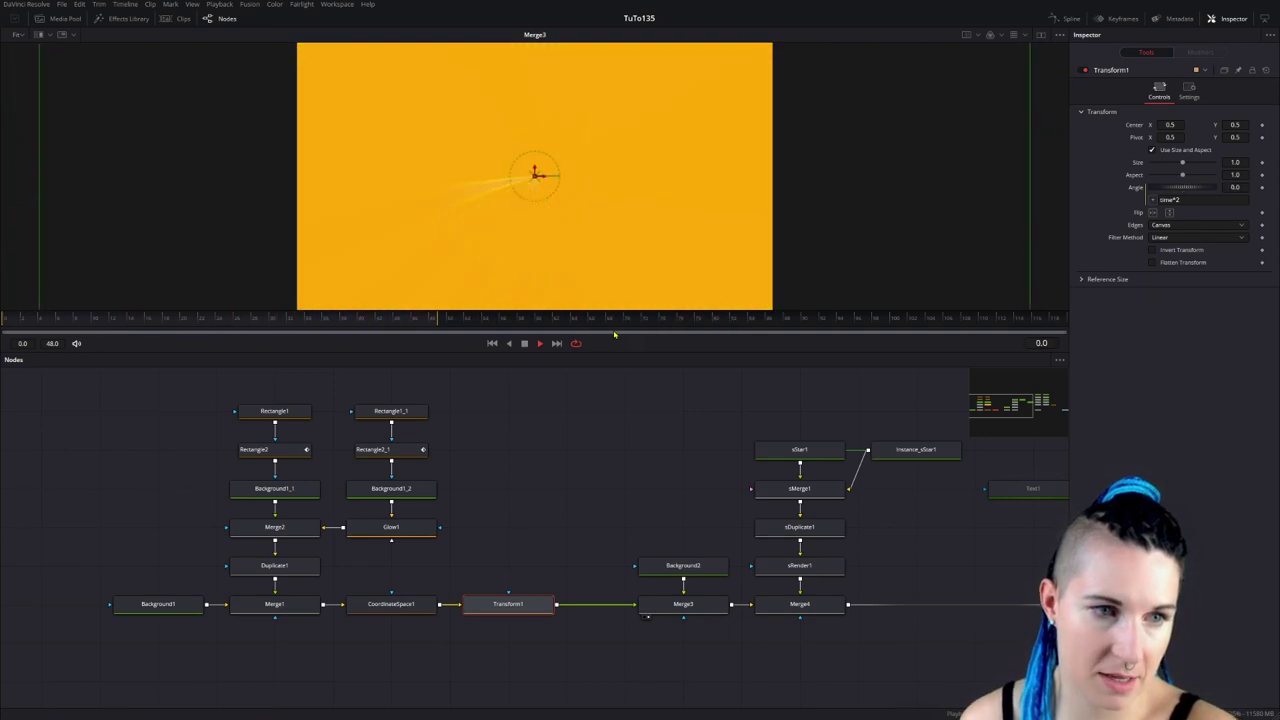
pyautogui.press('space')
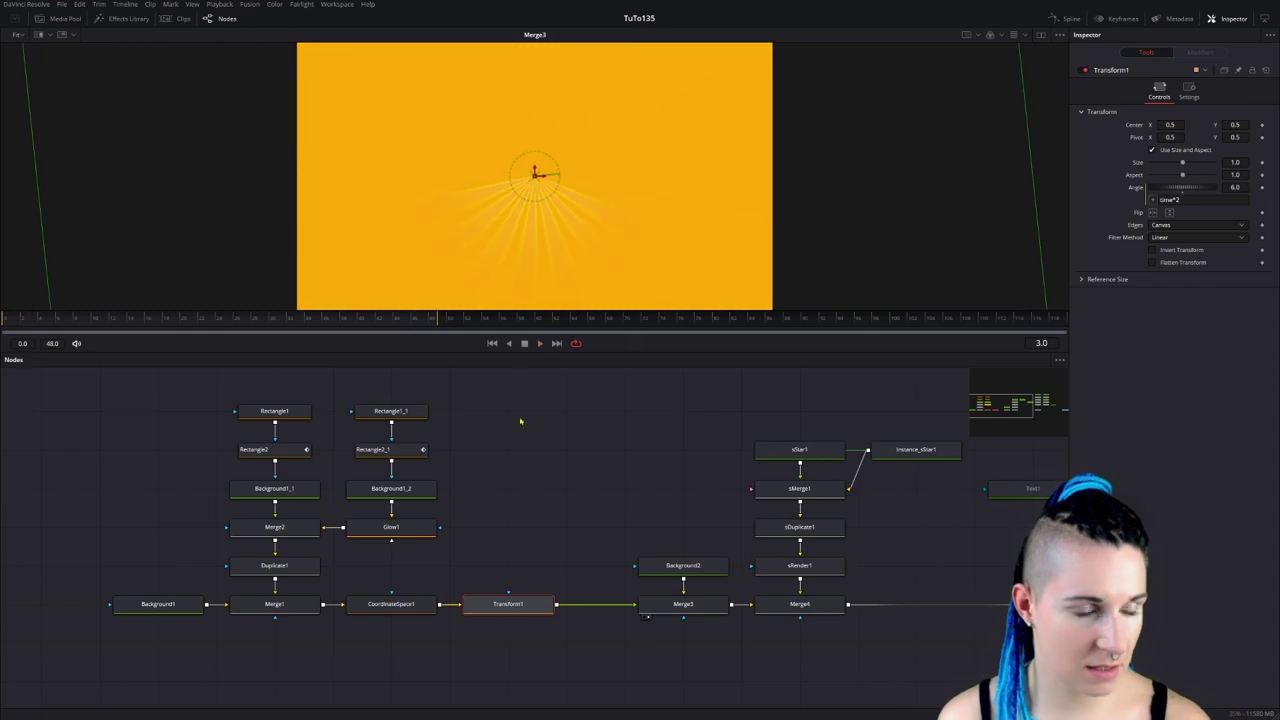
# Pan the node graph and view Merge5's full Boom! composite in the viewer.
pyautogui.moveTo(594, 514); pyautogui.dragTo(347, 467)
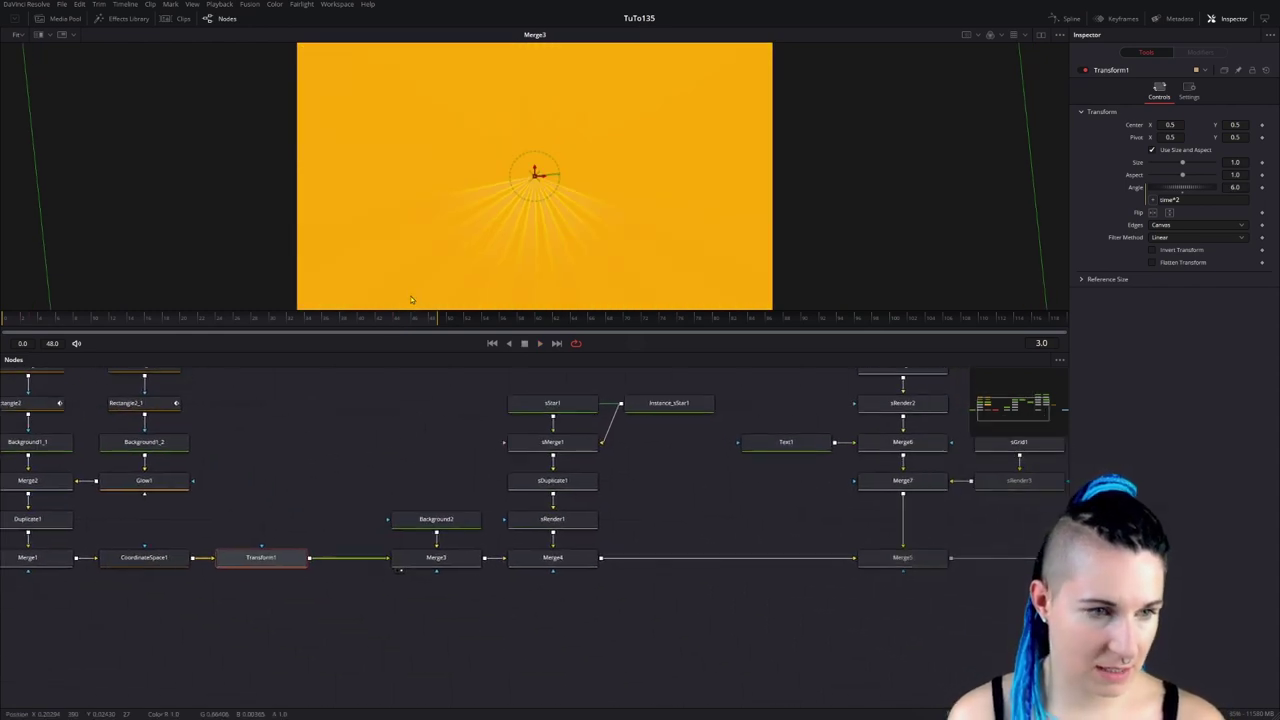
pyautogui.moveTo(709, 489); pyautogui.dragTo(436, 579)
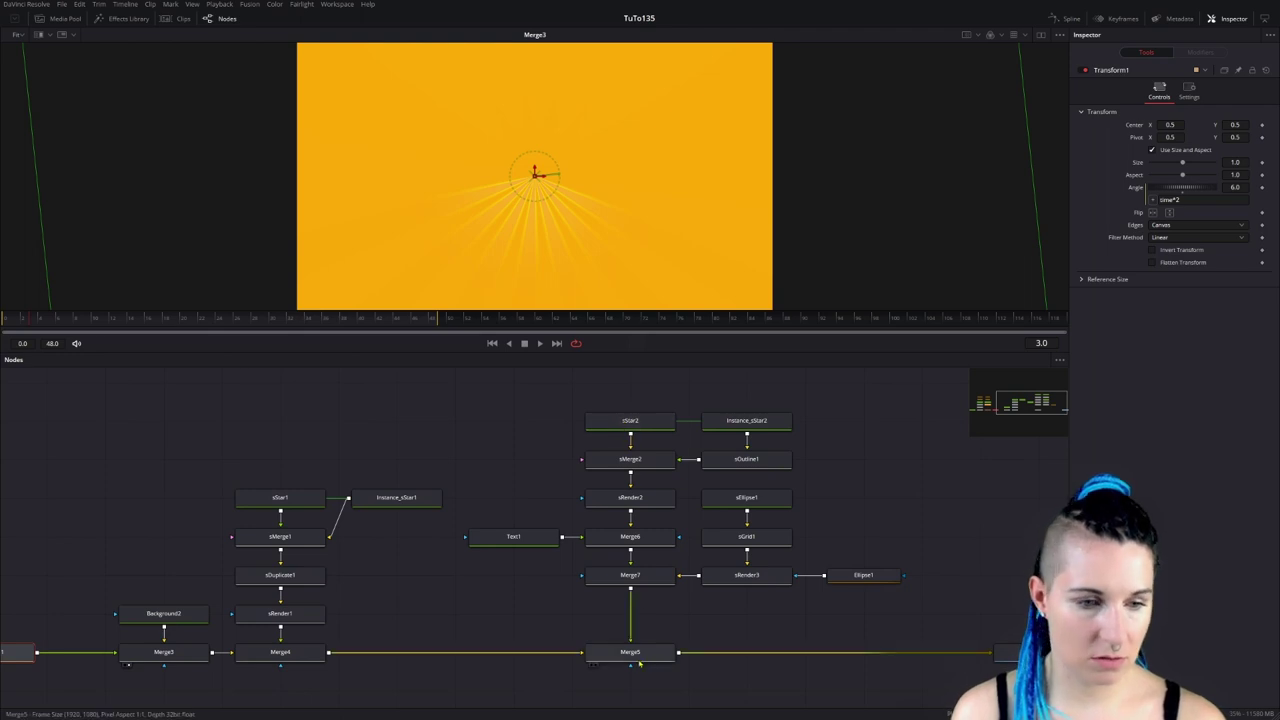
pyautogui.press('1')
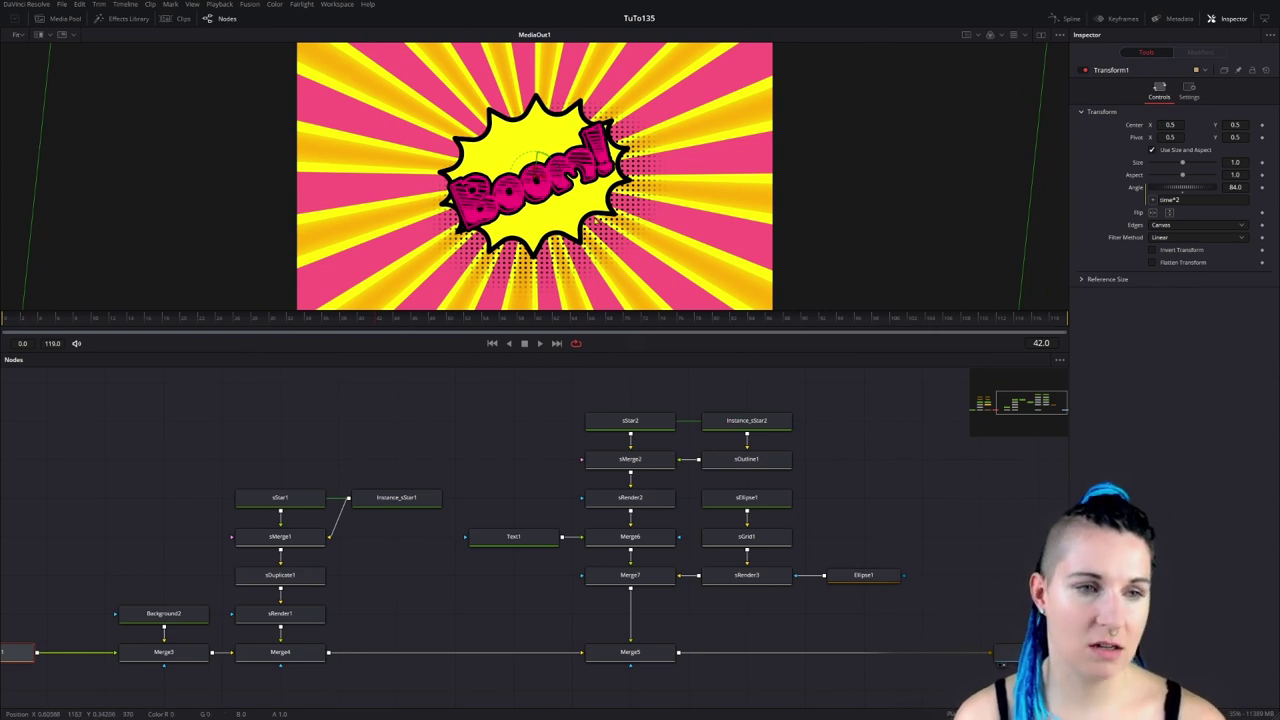
# Select Text1 and Merge6 and show Merge6's settings.
pyautogui.moveTo(510, 504); pyautogui.dragTo(604, 556)
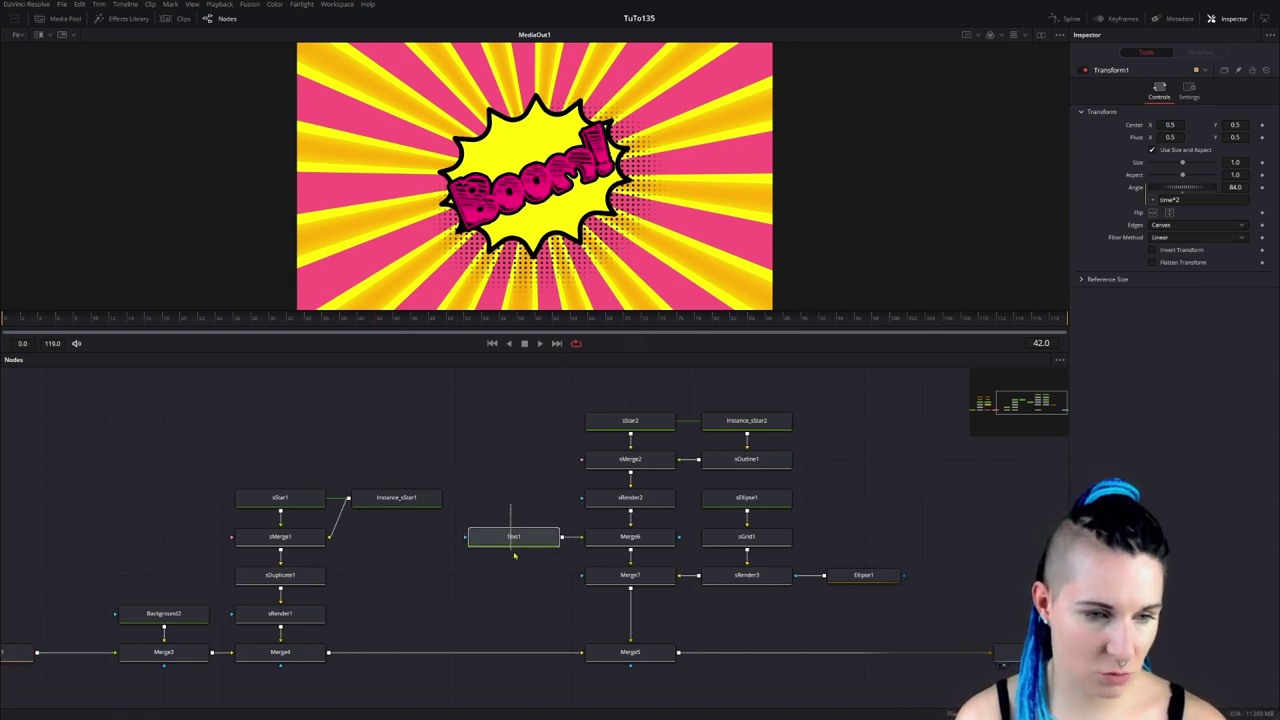
pyautogui.moveTo(502, 518)
pyautogui.mouseDown()
pyautogui.moveTo(620, 556)
pyautogui.moveTo(632, 617)
pyautogui.mouseUp()
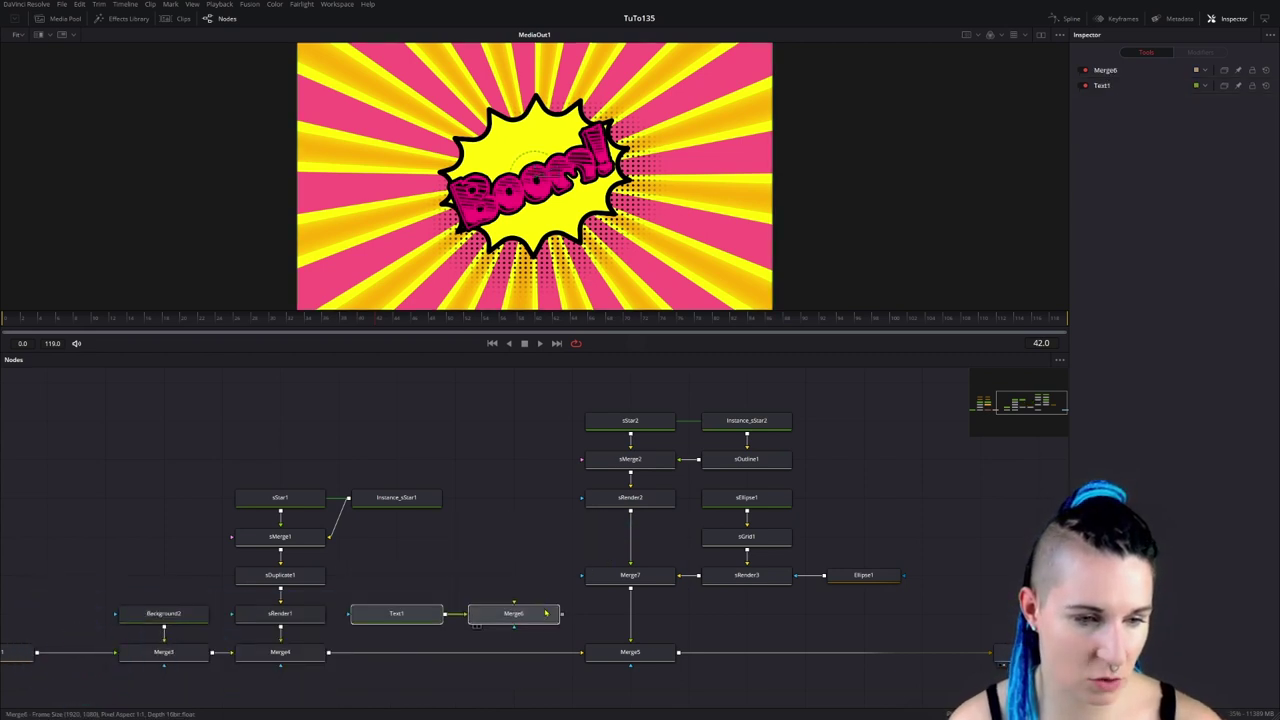
pyautogui.click(632, 615)
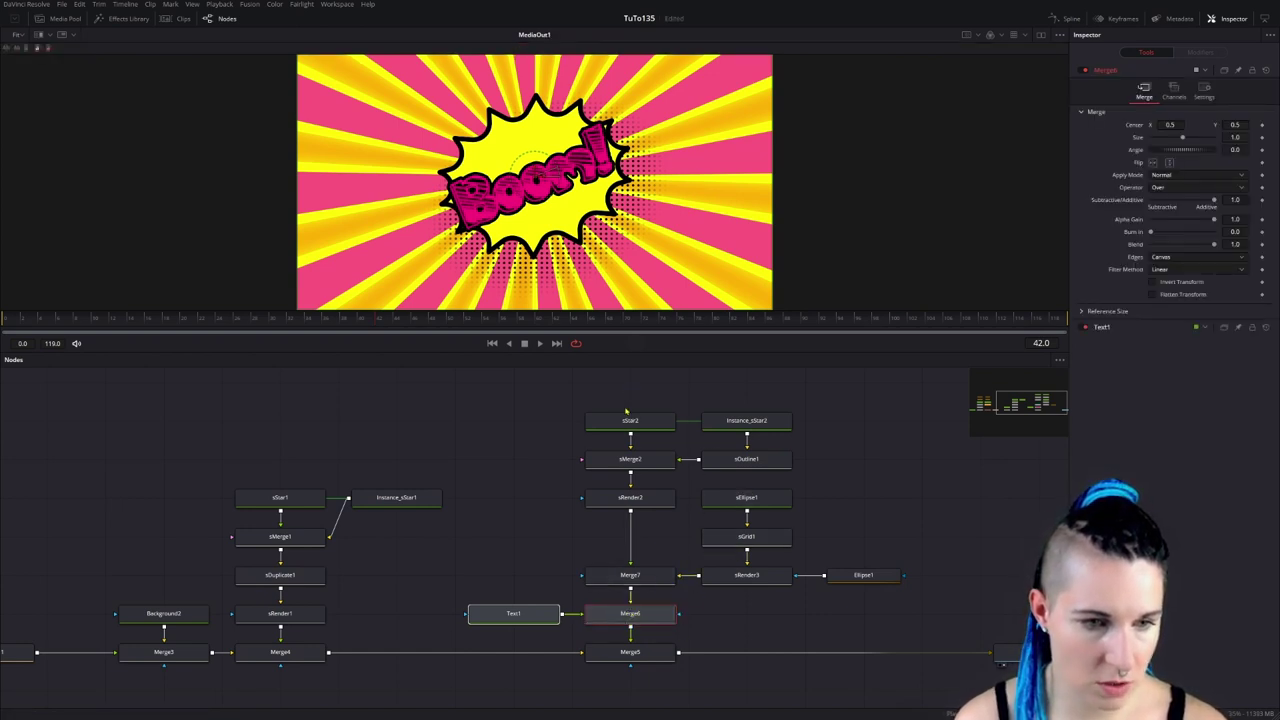
# Move the sStar2 branch, Instance_sStar2 and sOutline1 up, then select the ellipse, grid and render nodes.
pyautogui.moveTo(628, 405); pyautogui.dragTo(668, 512)
pyautogui.moveTo(663, 428); pyautogui.dragTo(664, 389)
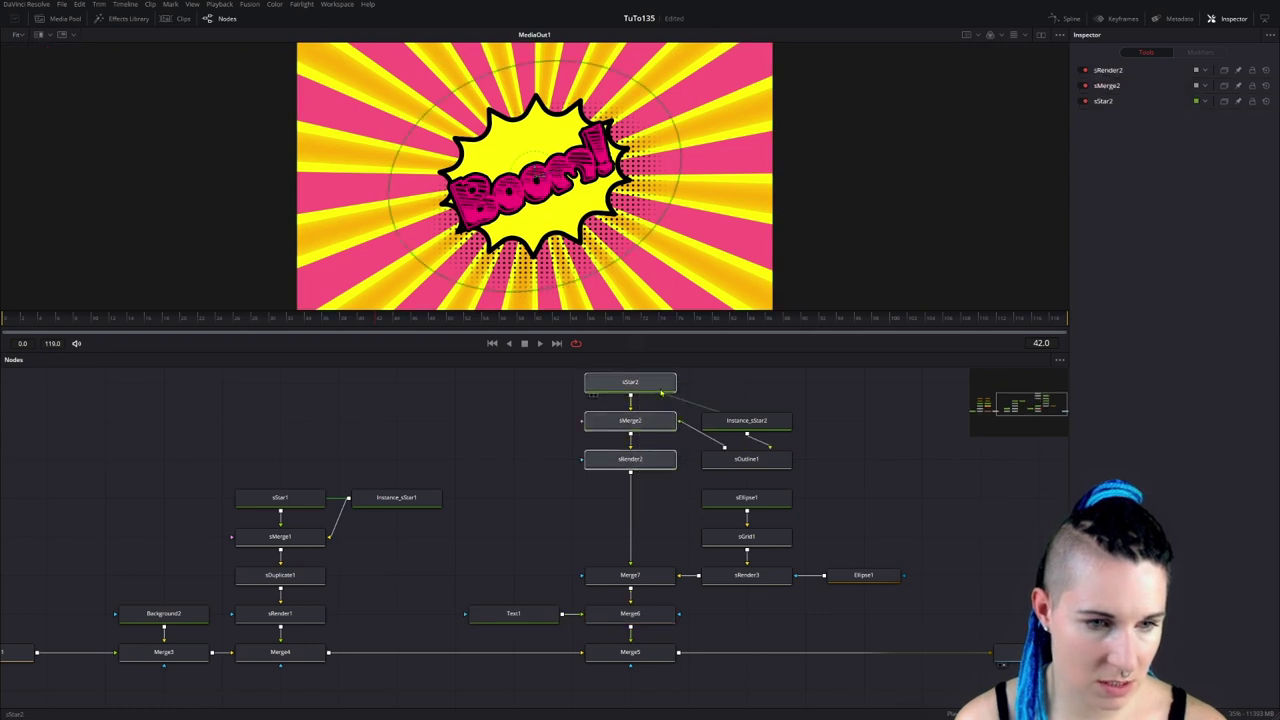
pyautogui.scroll(2, 819, 422)
pyautogui.click(773, 488)
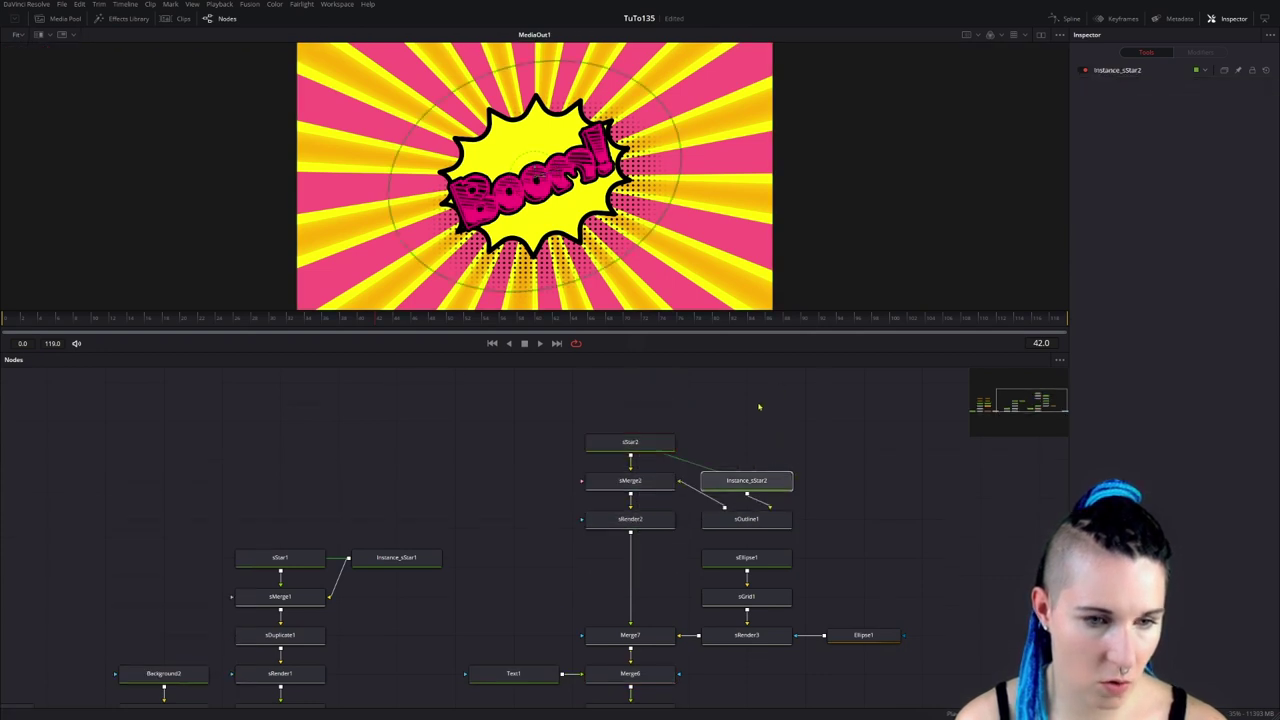
pyautogui.keyDown('ctrl'); pyautogui.click(770, 519); pyautogui.keyUp('ctrl')
pyautogui.moveTo(770, 519); pyautogui.dragTo(770, 480)
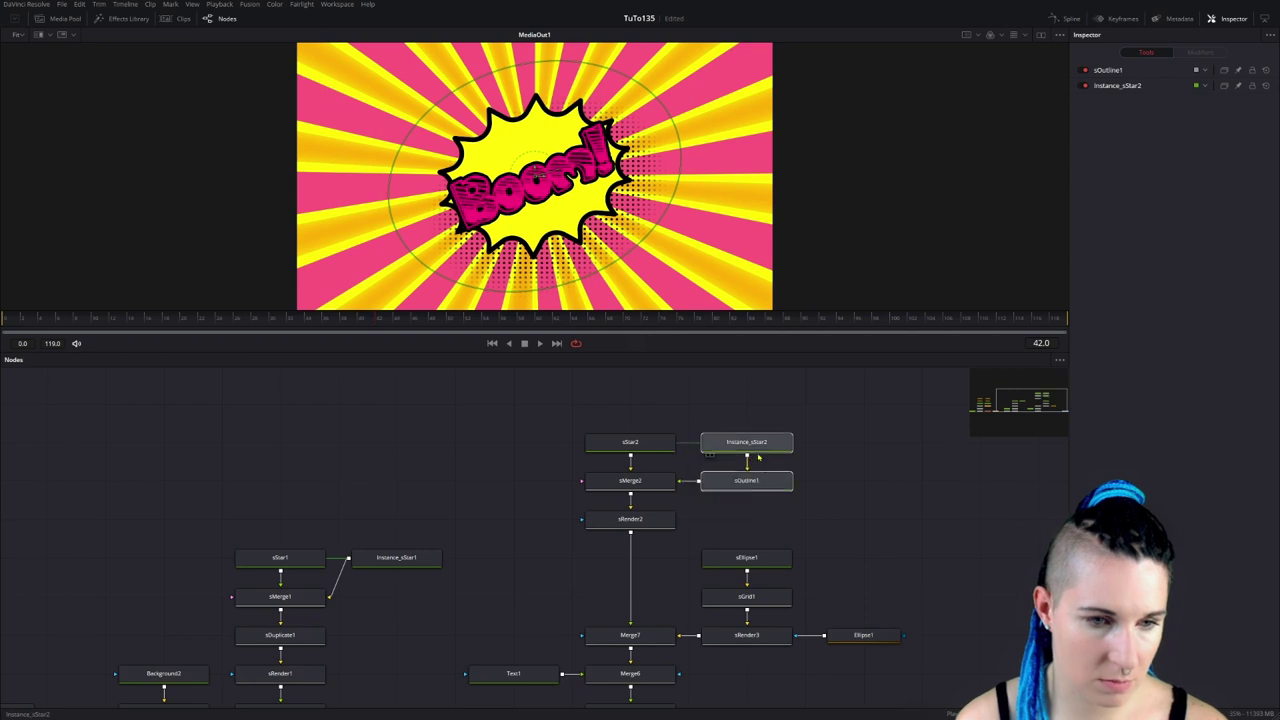
pyautogui.moveTo(762, 535); pyautogui.dragTo(824, 664)
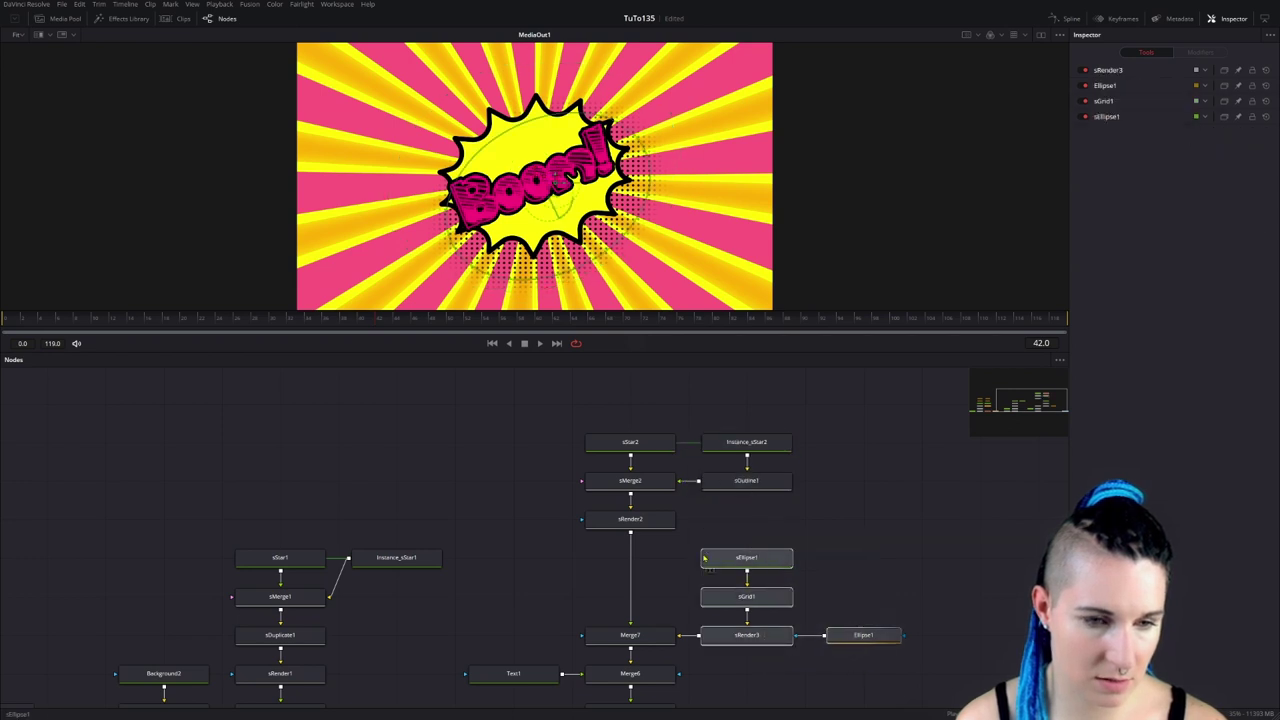
# Move the ellipse group and Merge7 up, and insert a Transform node below Merge7.
pyautogui.moveTo(726, 567); pyautogui.dragTo(726, 528)
pyautogui.moveTo(630, 636); pyautogui.dragTo(630, 597)
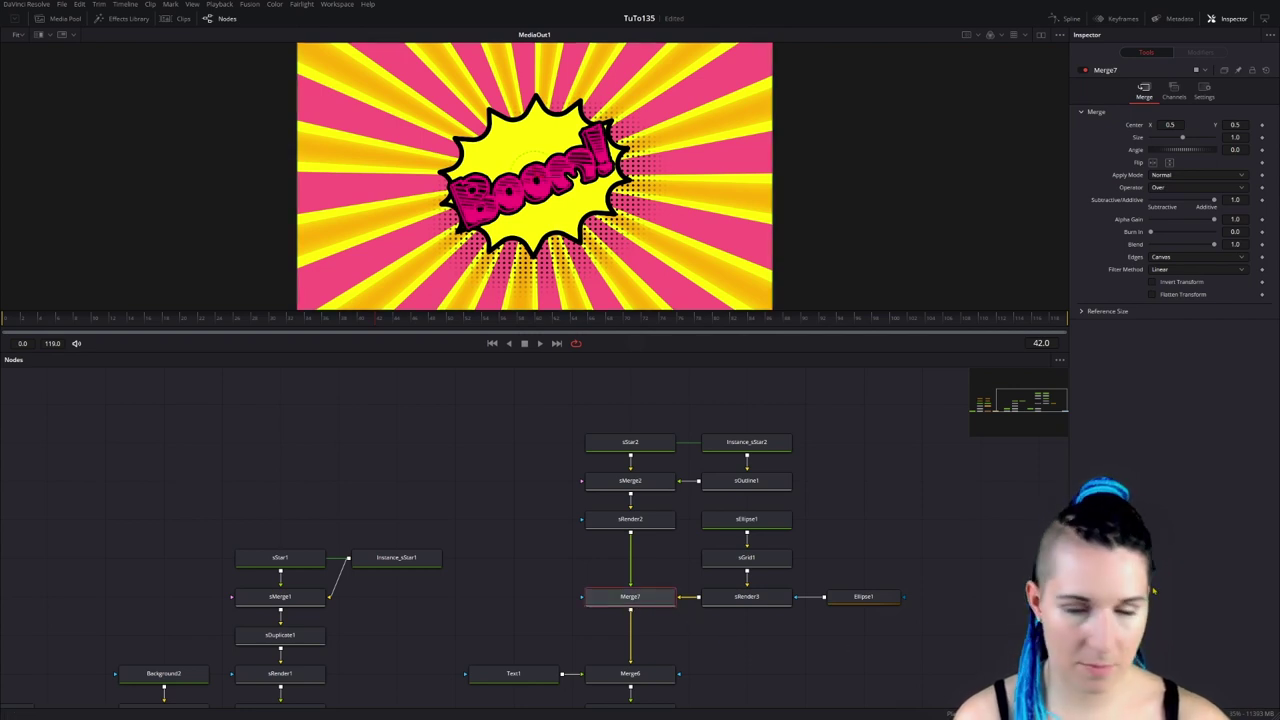
pyautogui.hotkey('ctrl', 'space')
pyautogui.write('s')
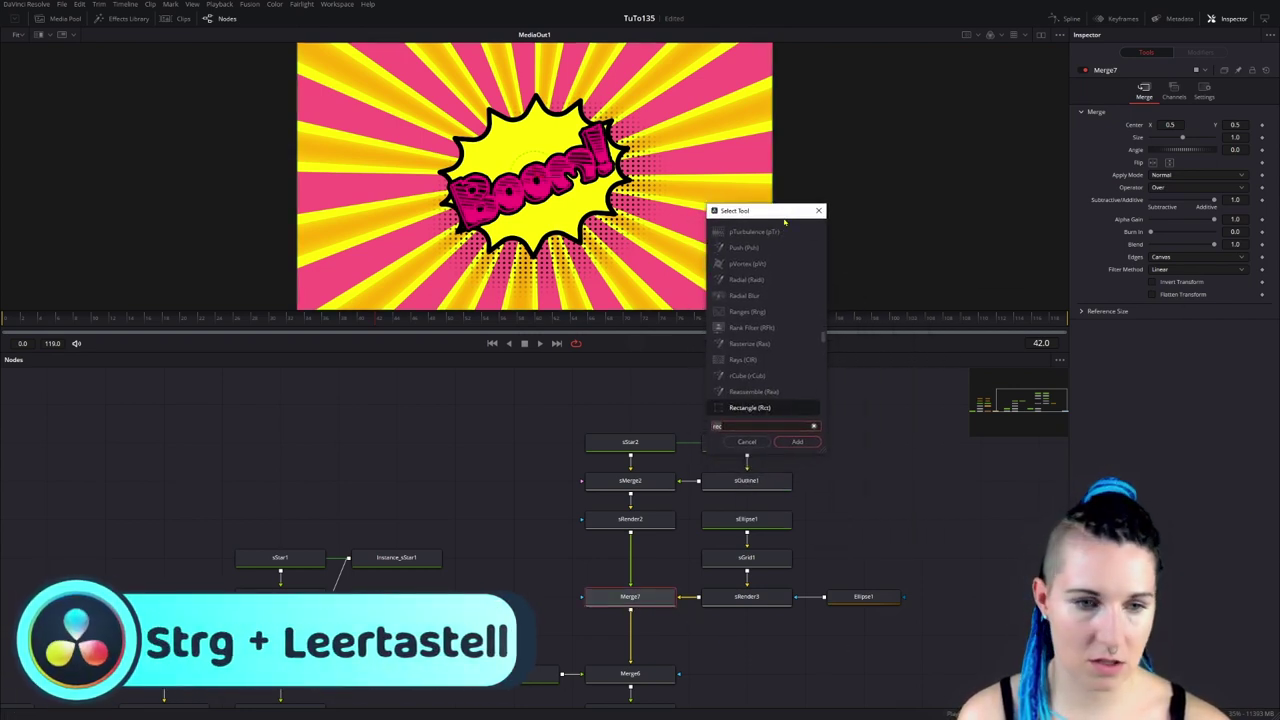
pyautogui.write('transform')
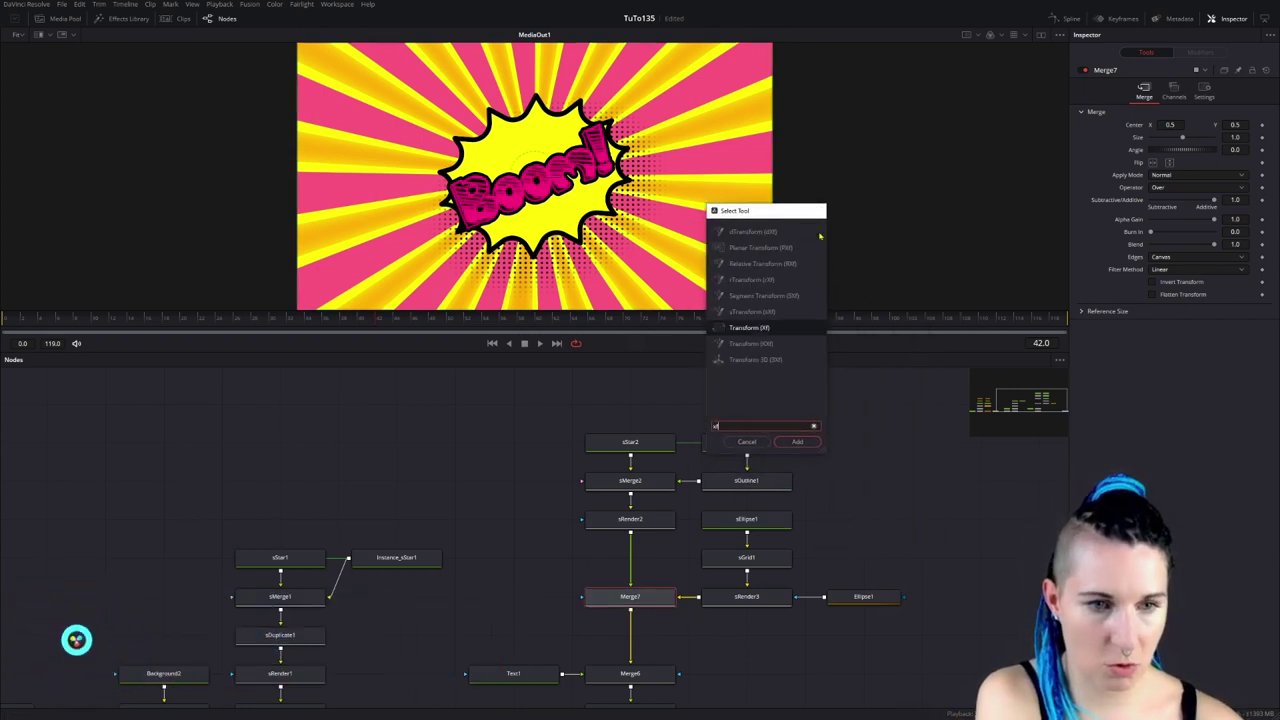
pyautogui.press('Return')
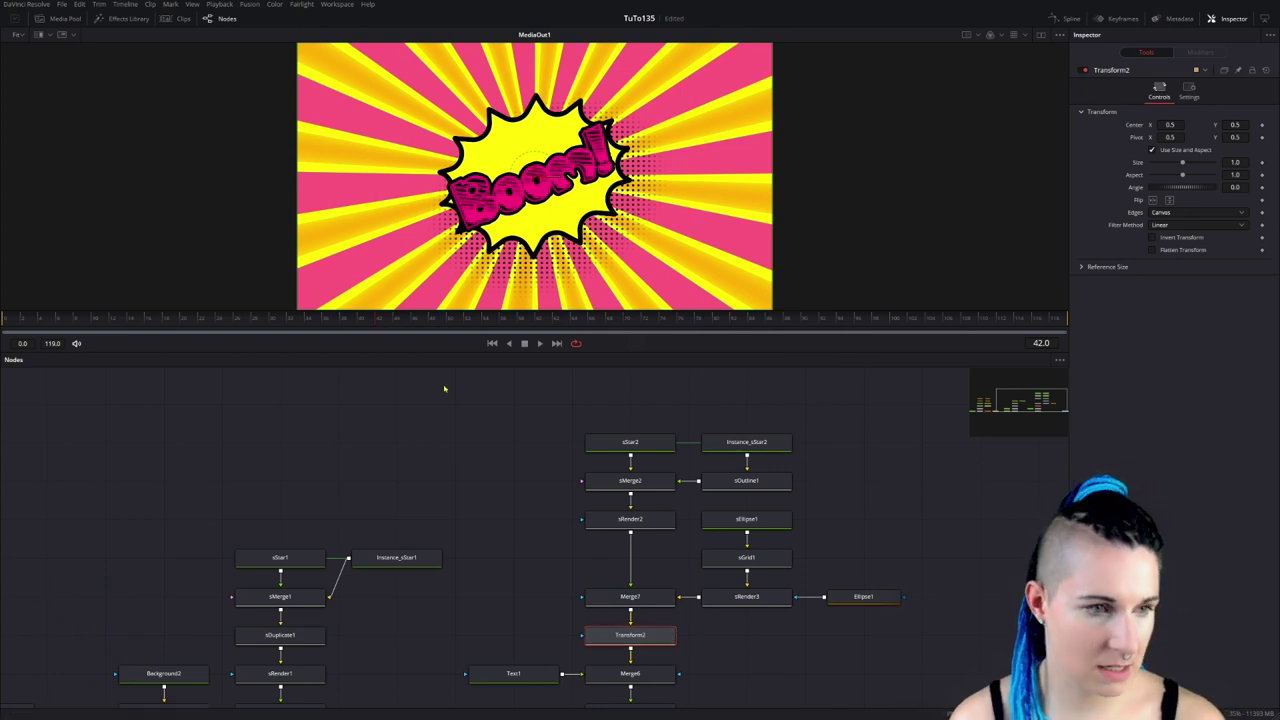
# Park the playhead on frame 33 with Transform2's settings in the Inspector.
pyautogui.click(303, 331)
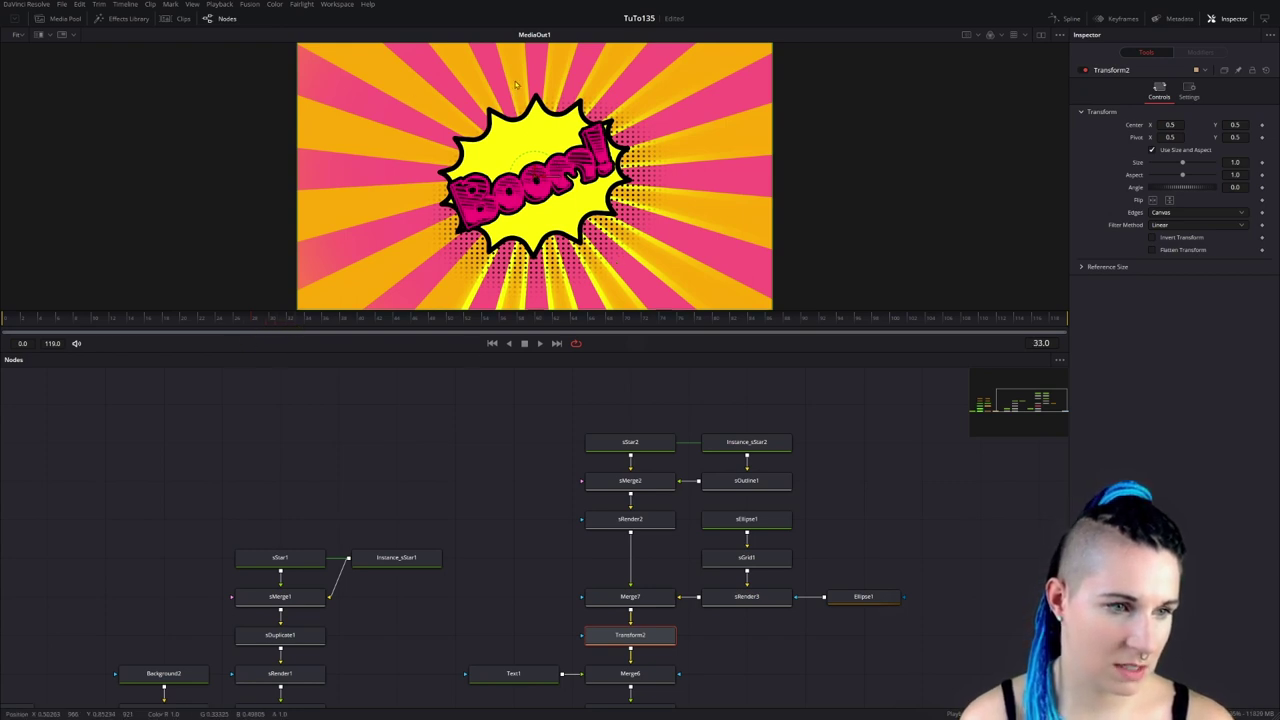
pyautogui.scroll(-1, 415, 551)
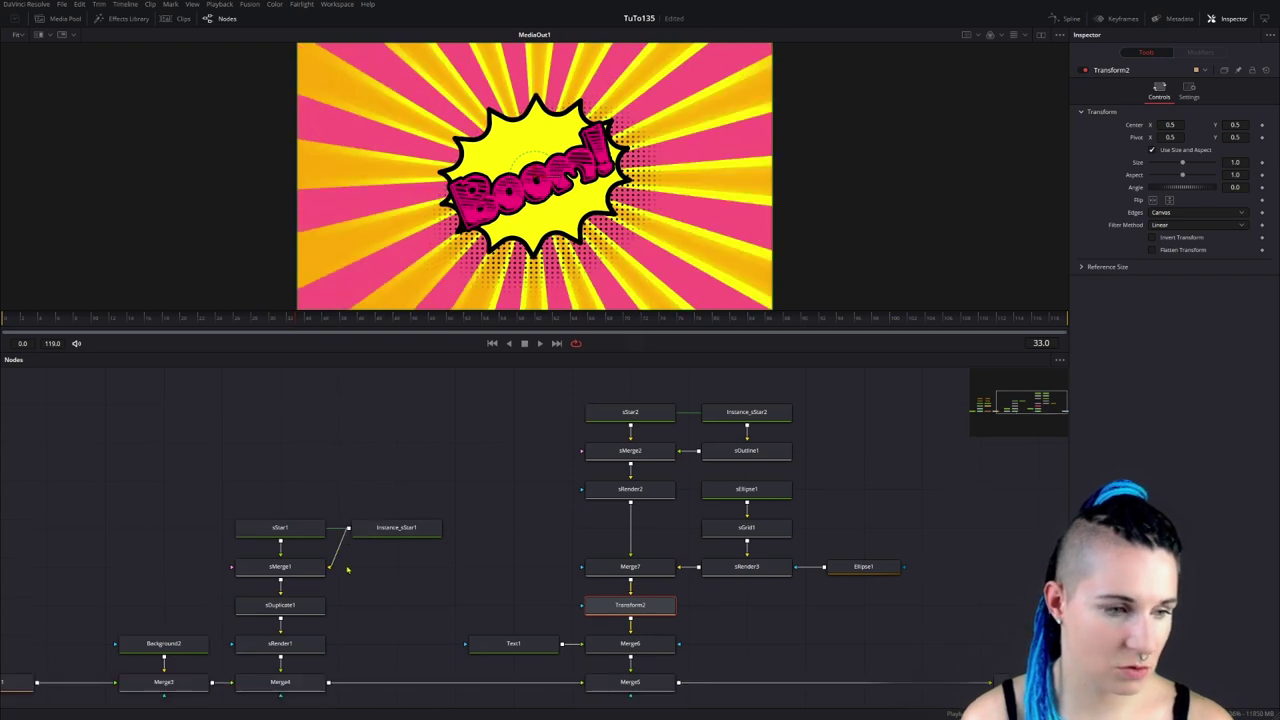
pyautogui.scroll(-1, 415, 551)
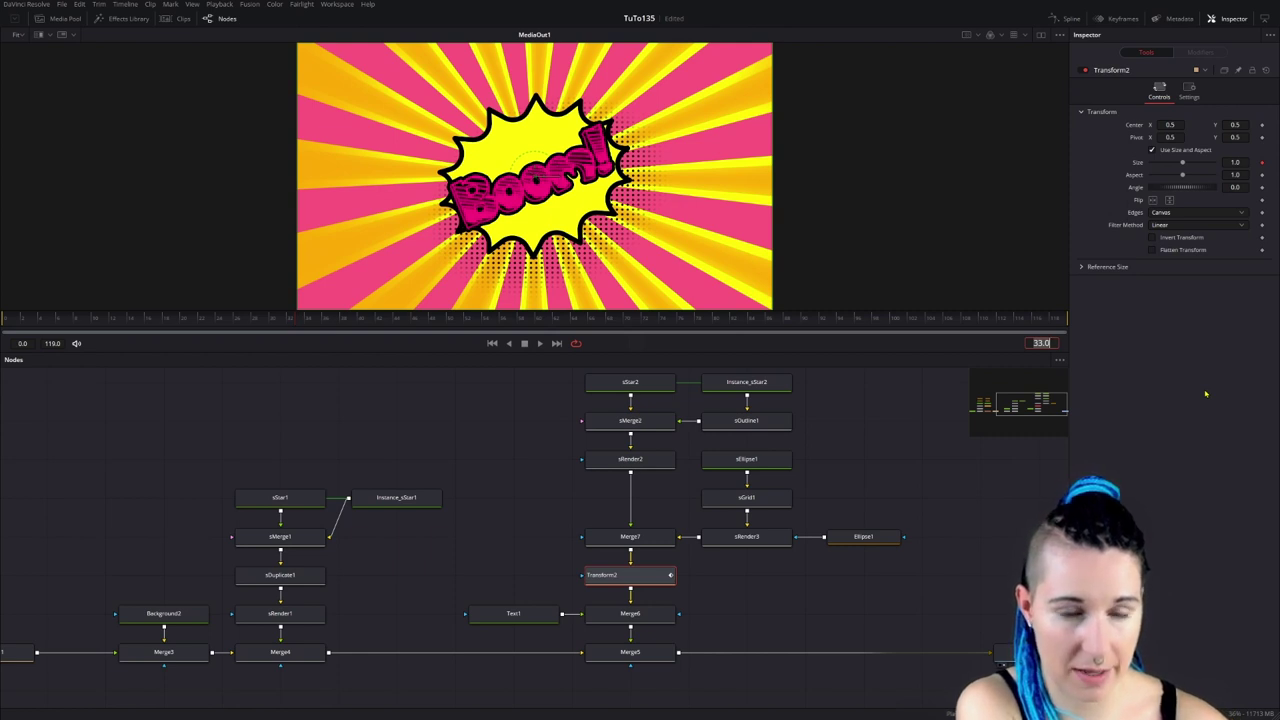
# Keyframe Transform2 Size at 1.125 on frame 41 and 0 on frame 33.
pyautogui.write('401')
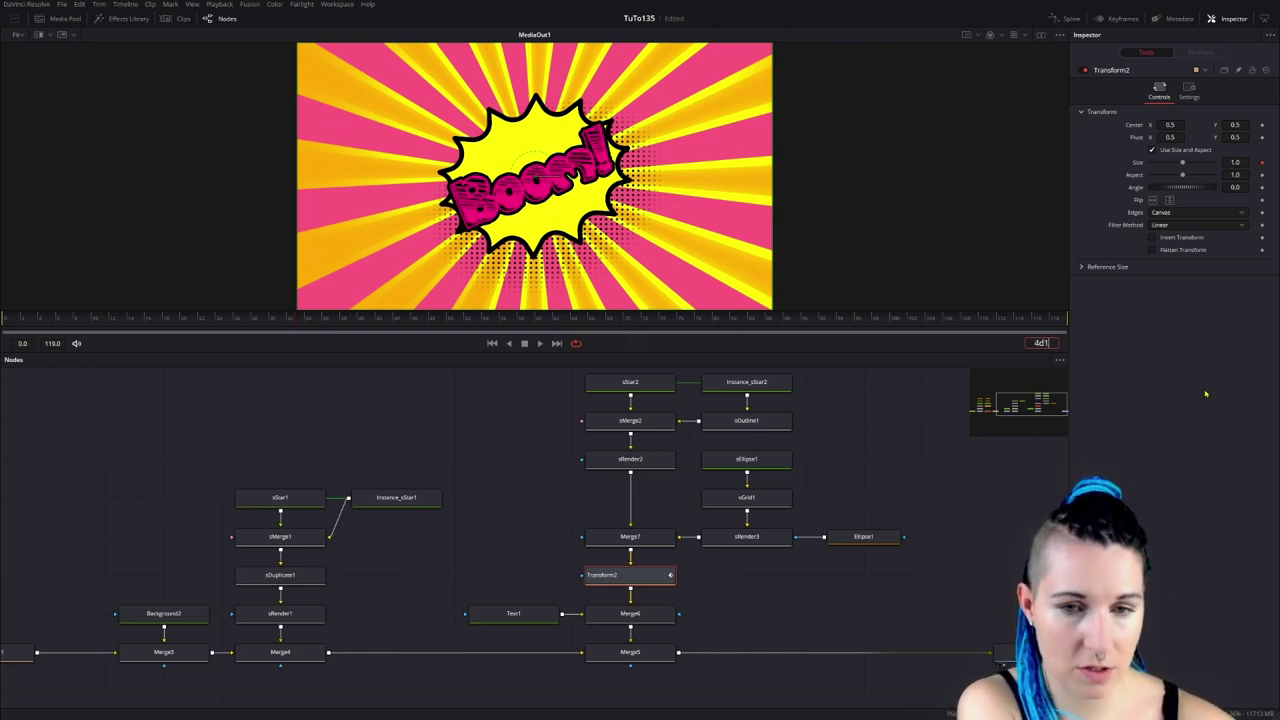
pyautogui.write('1')
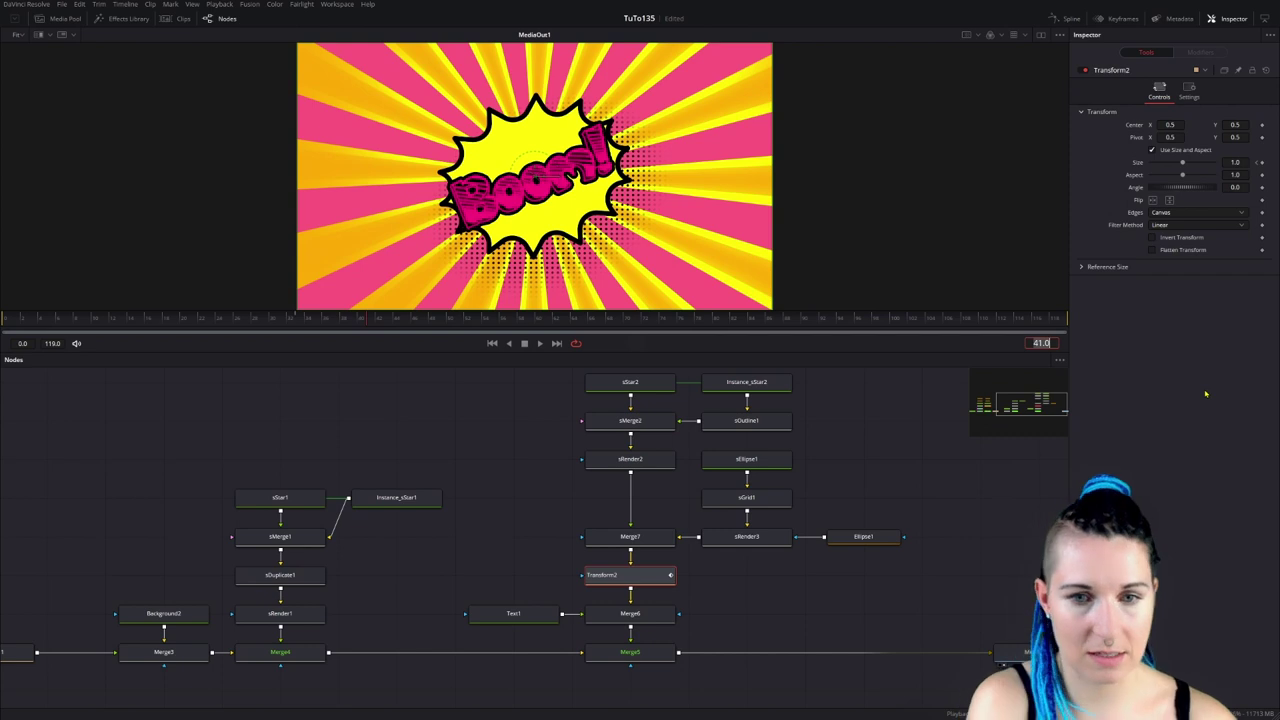
pyautogui.press('Return')
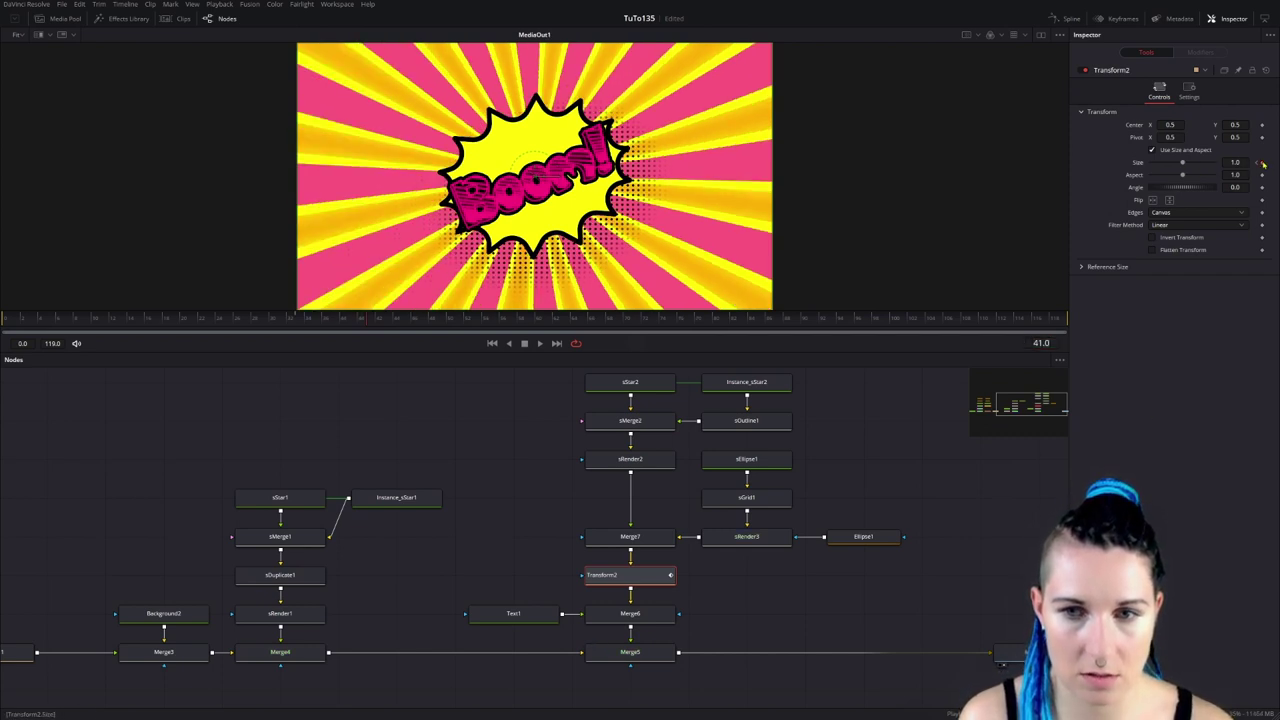
pyautogui.moveTo(1182, 162); pyautogui.dragTo(1183, 162)
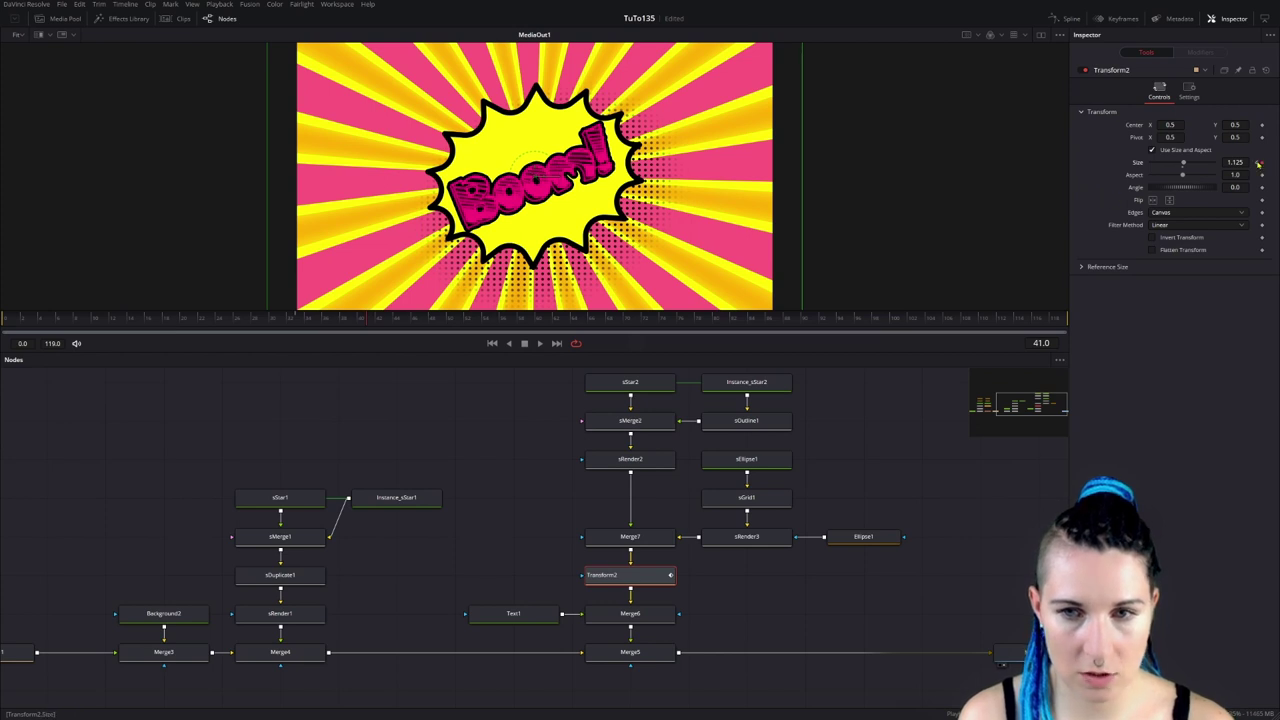
pyautogui.press('[')
pyautogui.moveTo(1185, 167); pyautogui.dragTo(1094, 175)
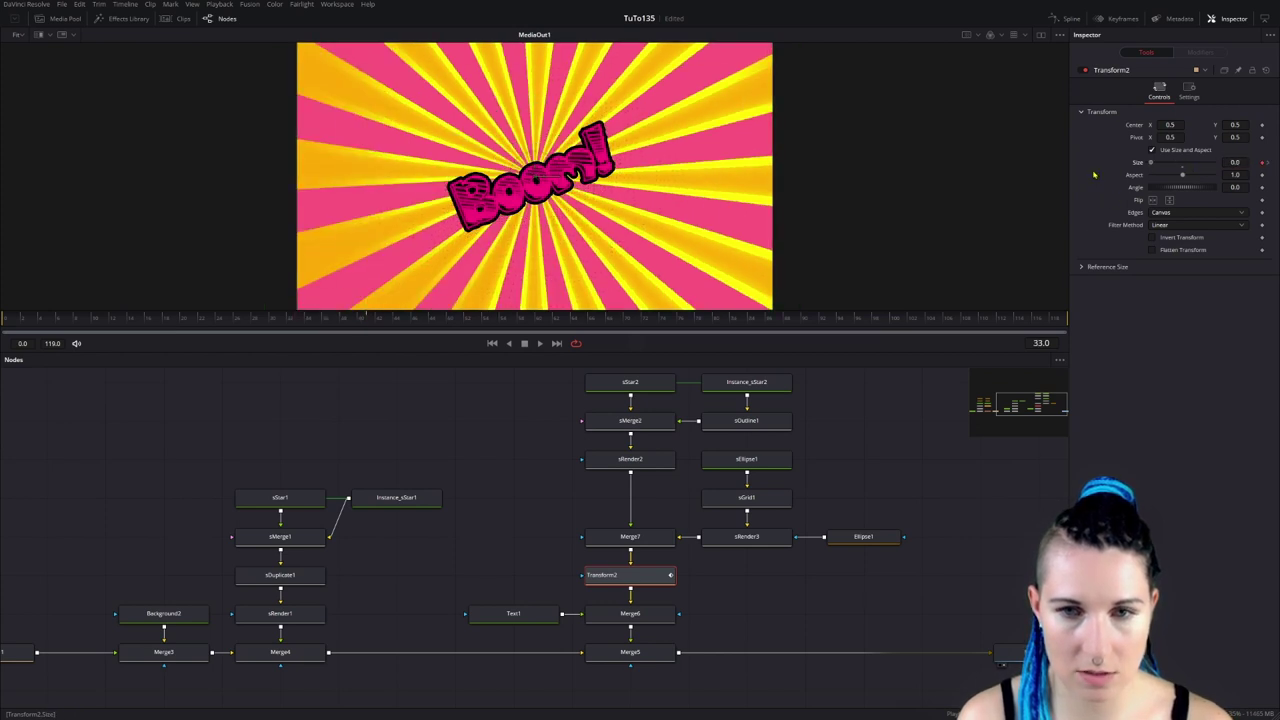
# At frame 44, lower Transform2 Size to about 0.97 so the burst settles.
pyautogui.click(1269, 165)
pyautogui.write('1.125')
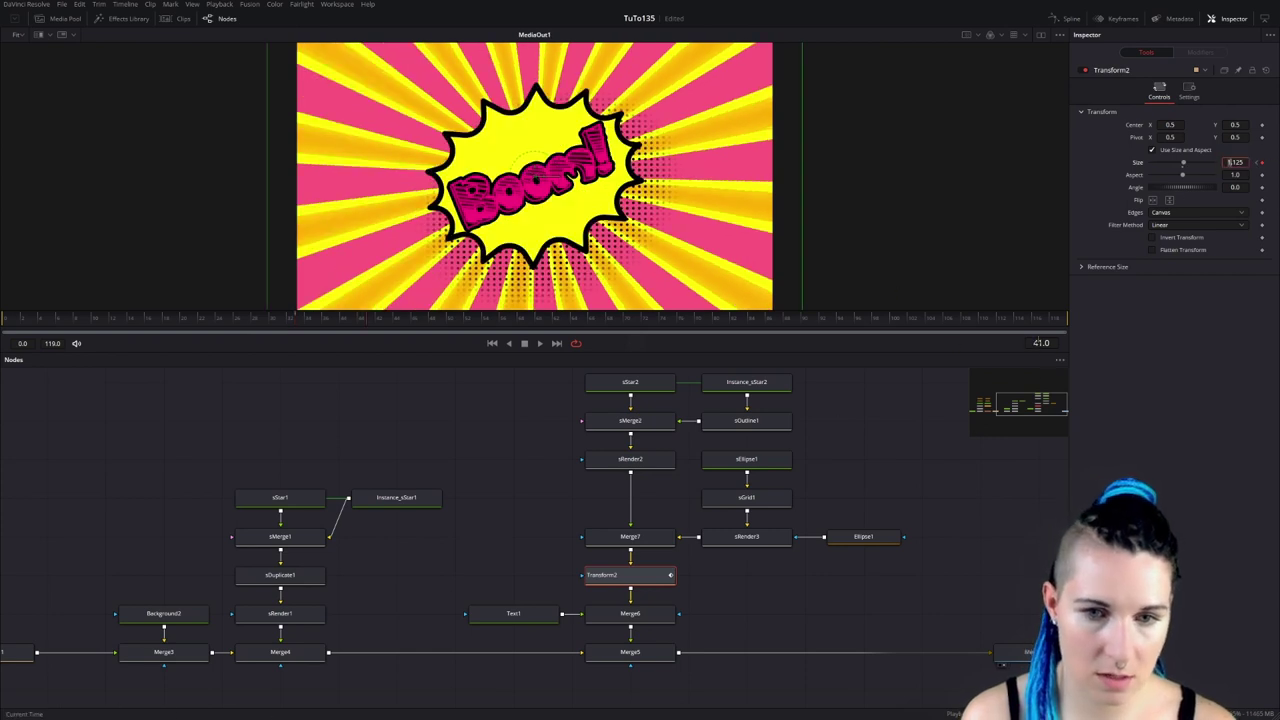
pyautogui.click(1041, 343)
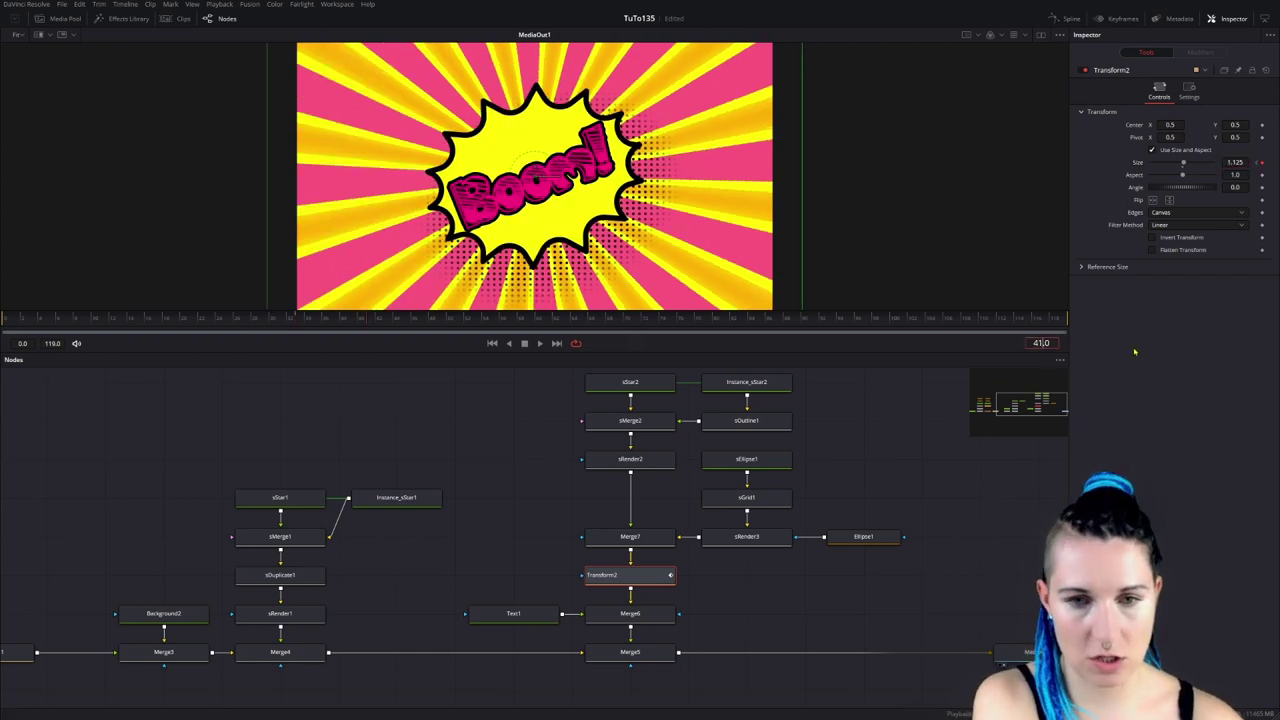
pyautogui.write('44')
pyautogui.press('Return')
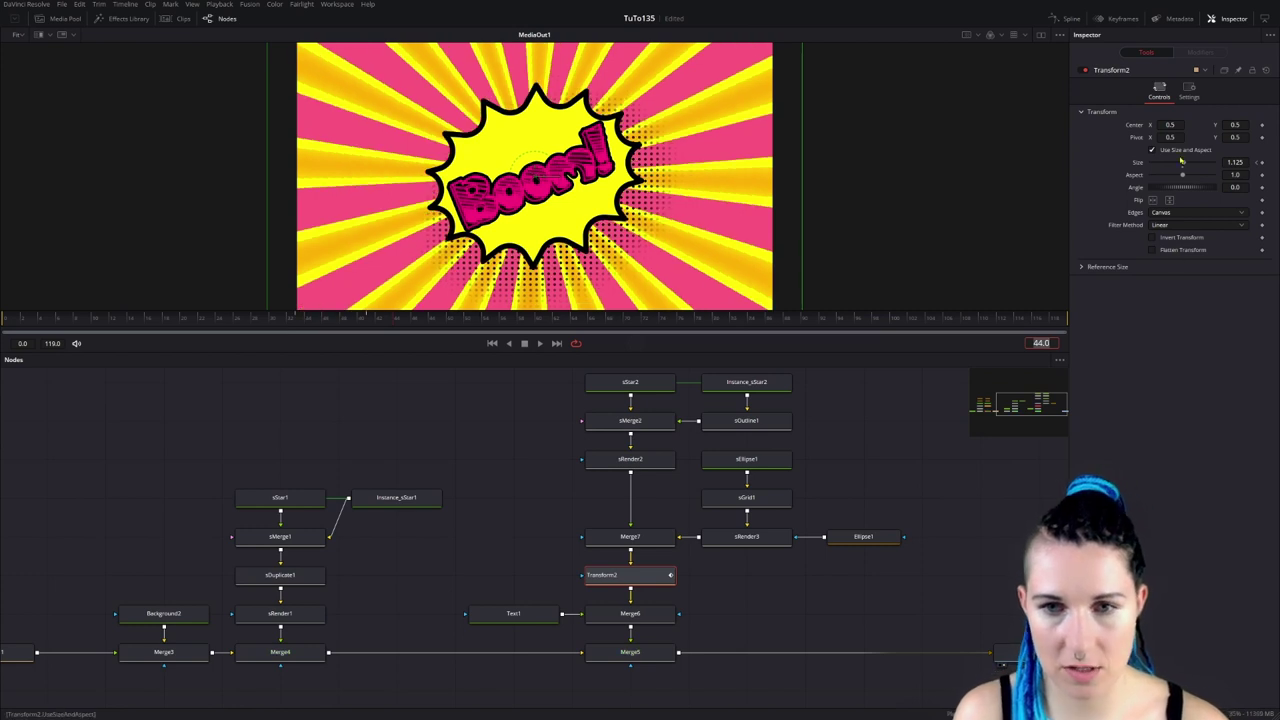
pyautogui.moveTo(1183, 162); pyautogui.dragTo(1181, 162)
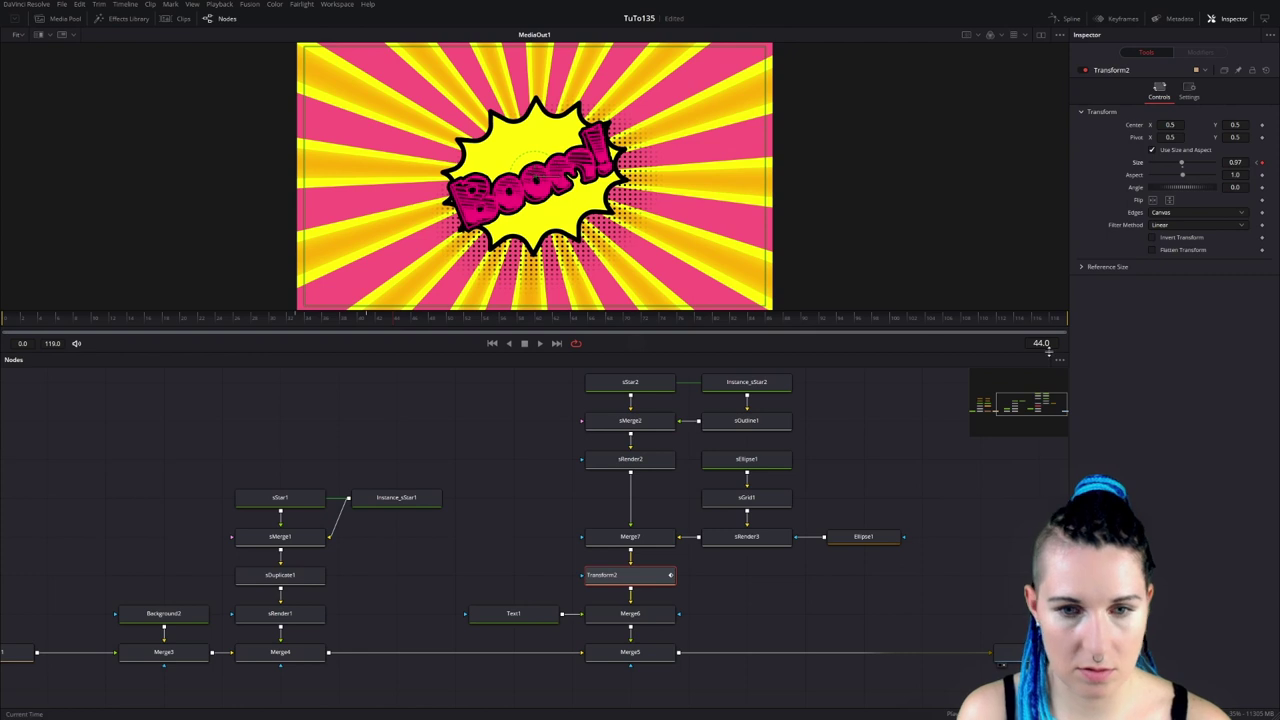
# Keyframe Transform2 Size at 1.282 on frame 47 and 1.0 on frame 50, then scrub back to review.
pyautogui.press('space')
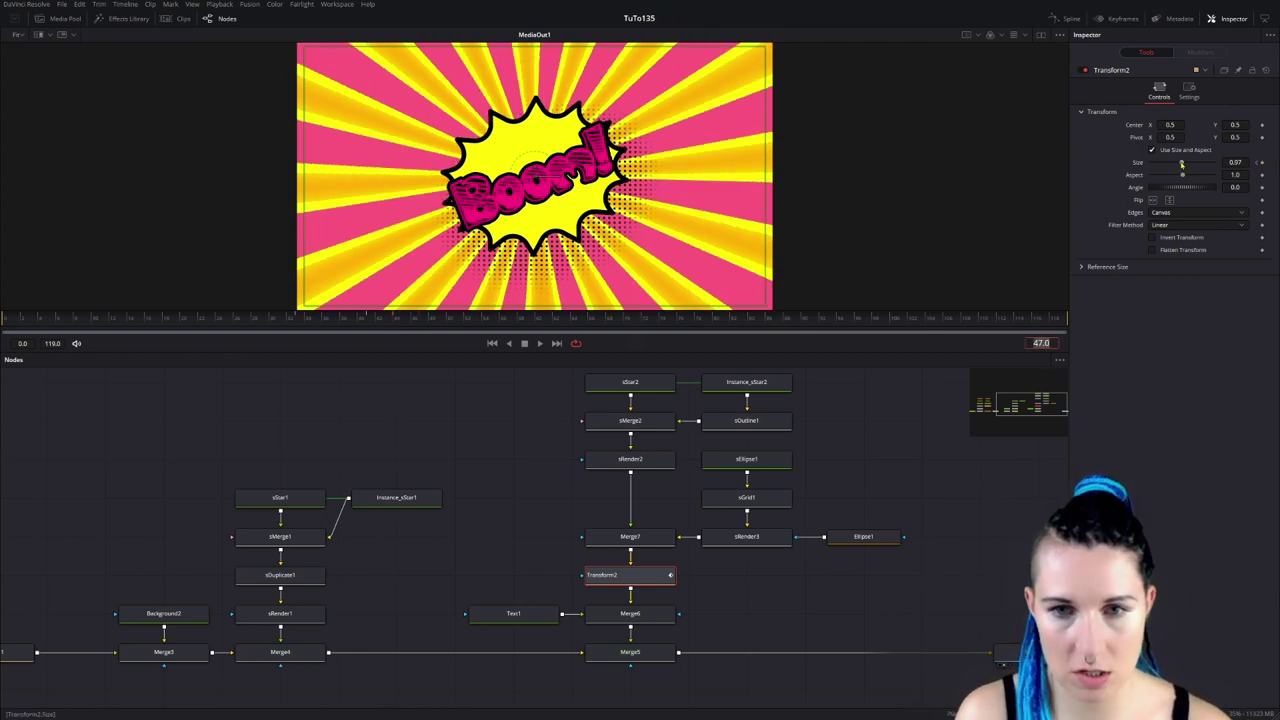
pyautogui.moveTo(1181, 163); pyautogui.dragTo(1202, 214)
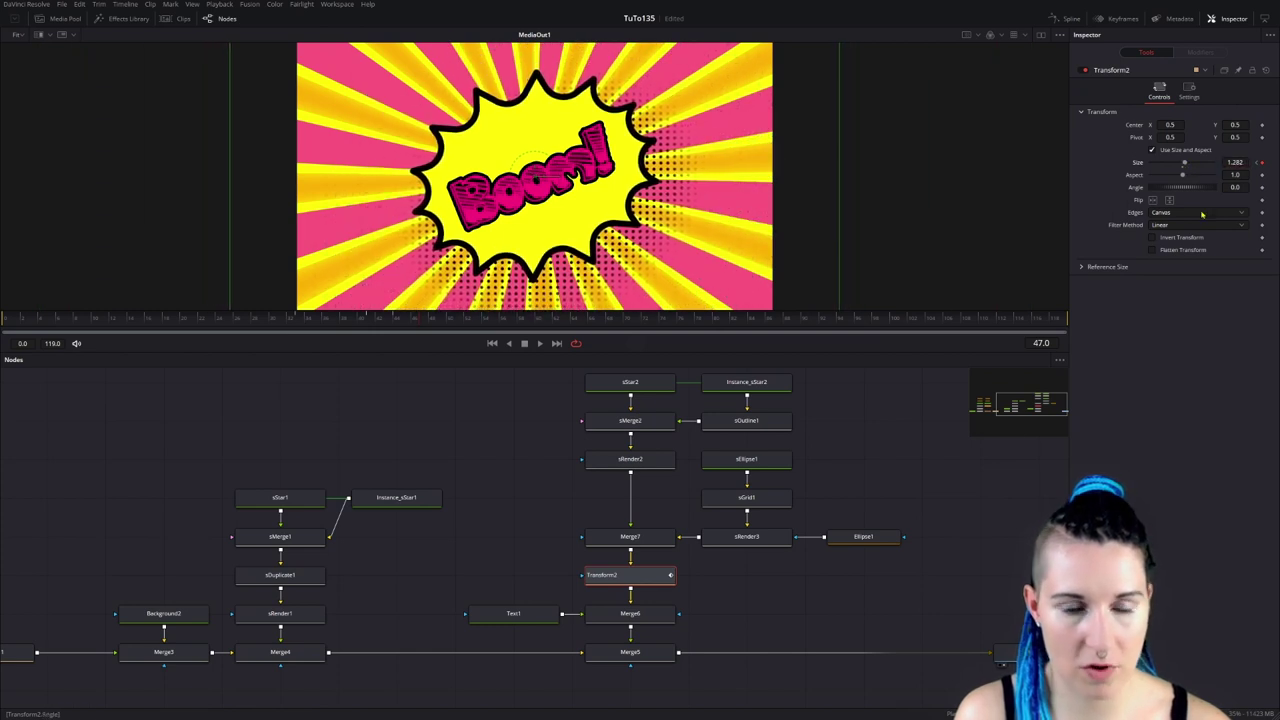
pyautogui.click(1041, 343)
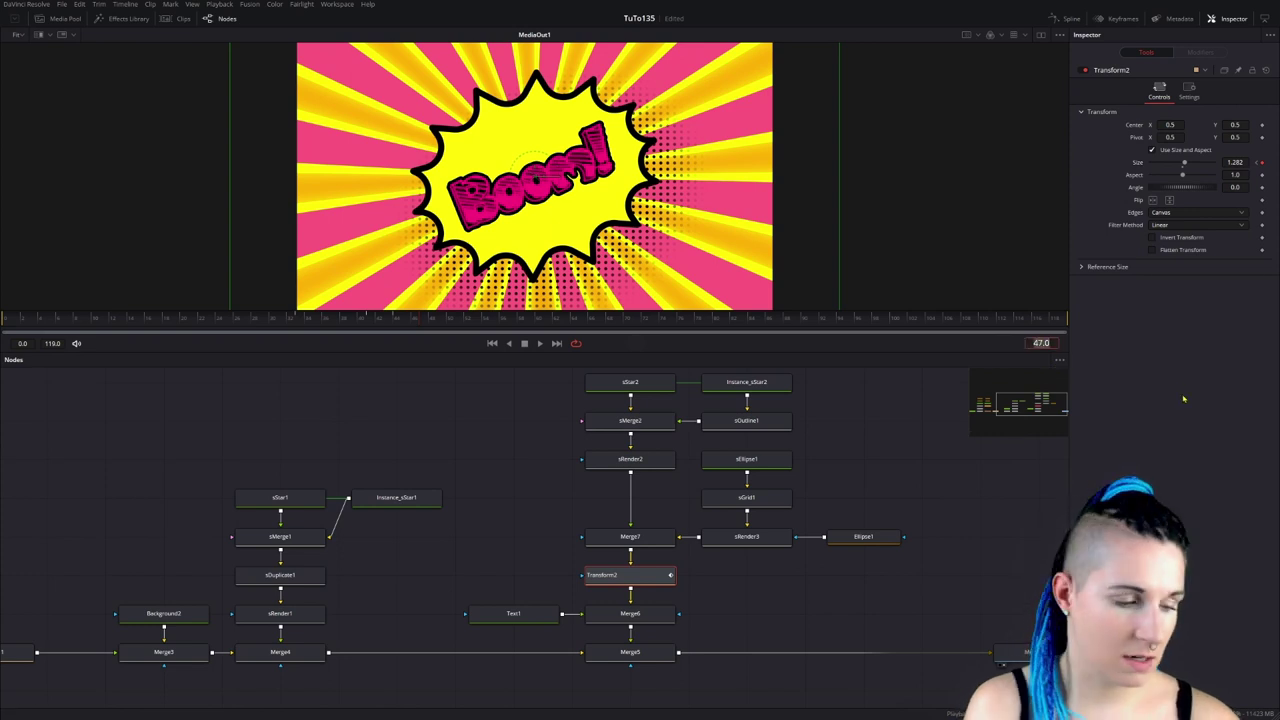
pyautogui.write('50')
pyautogui.press('Return')
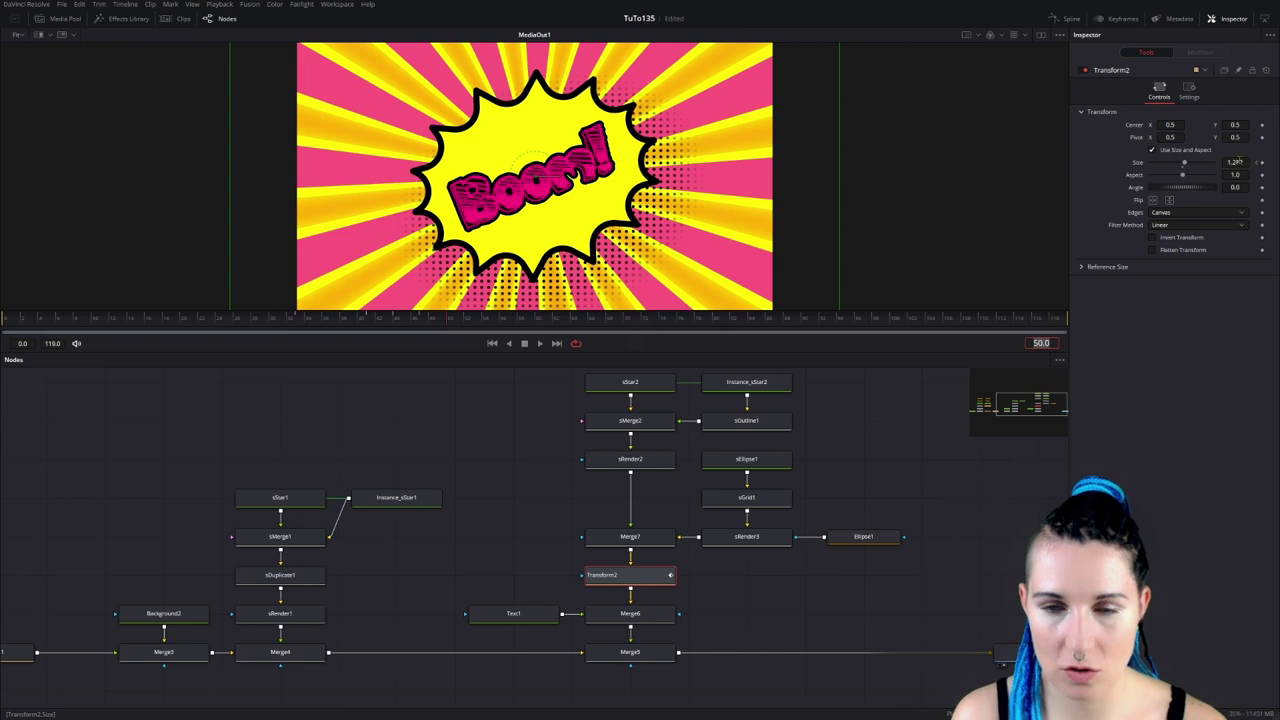
pyautogui.write('1')
pyautogui.press('Tab')
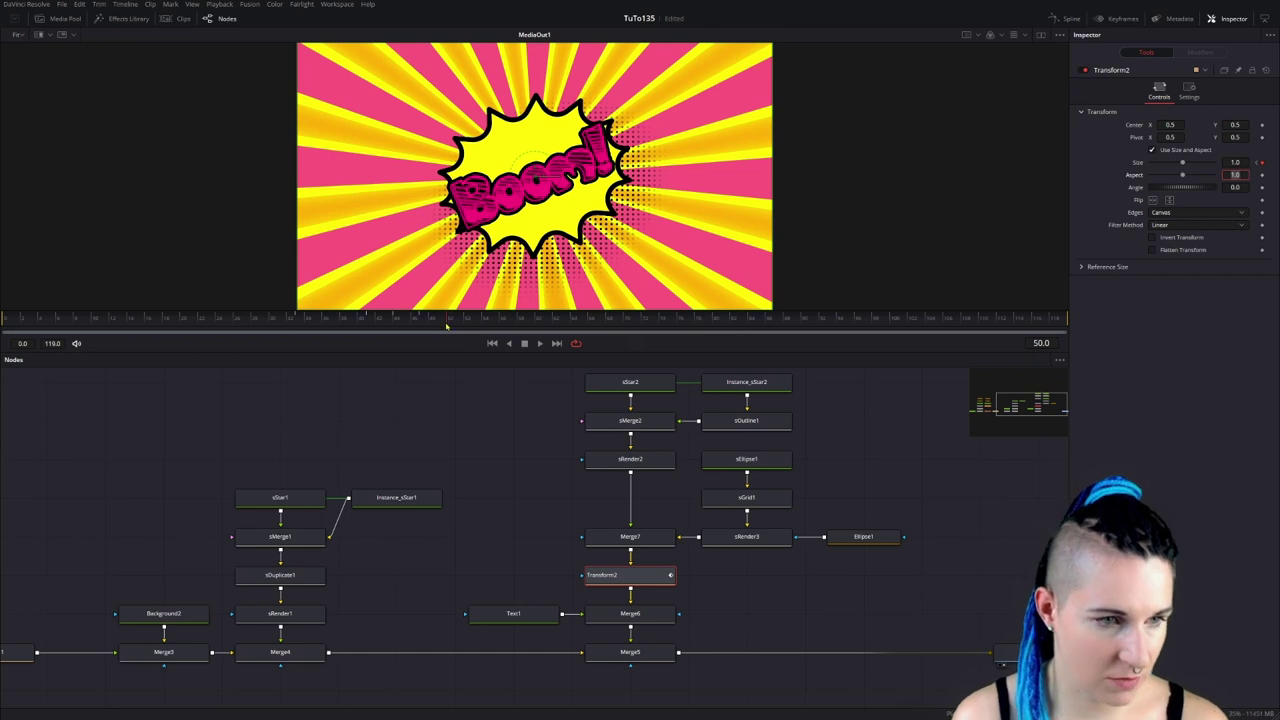
pyautogui.moveTo(447, 326); pyautogui.dragTo(396, 327)
pyautogui.moveTo(382, 327)
pyautogui.mouseDown()
pyautogui.moveTo(299, 326)
pyautogui.moveTo(352, 337)
pyautogui.mouseUp()
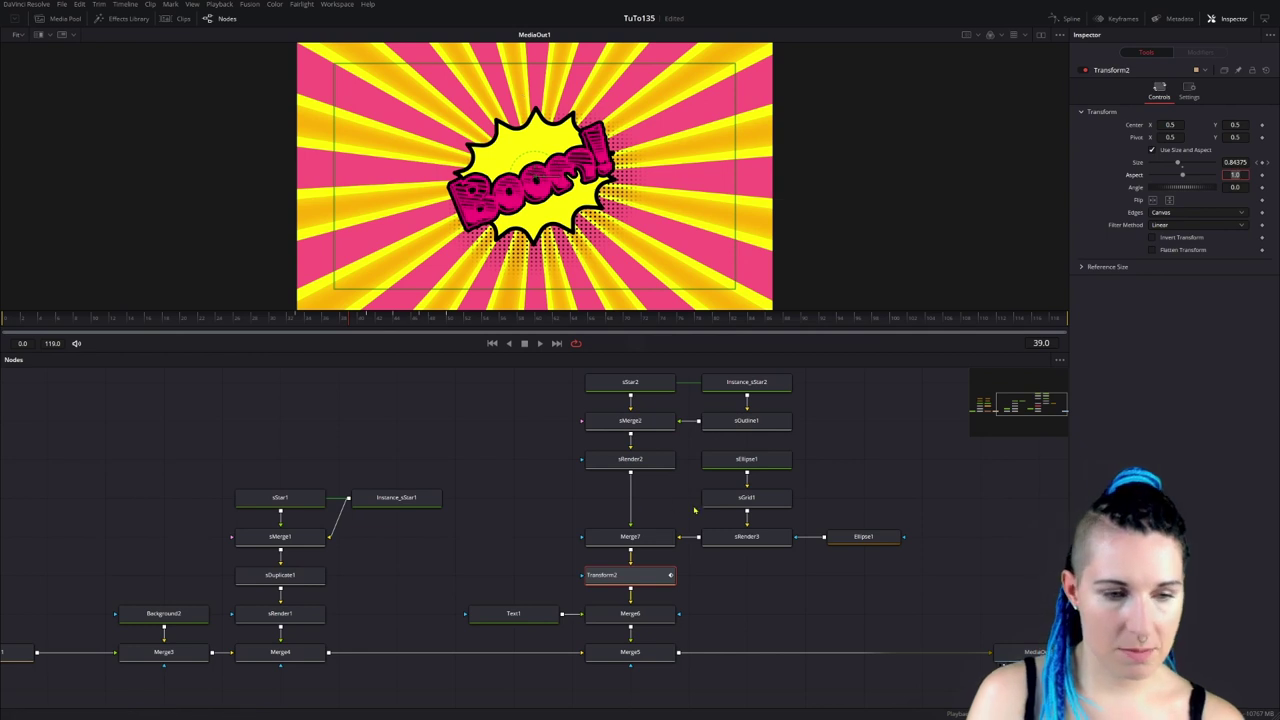
# Keyframe Text1's Layout Size at 1.0 on frame 46 and 0 on frame 39.
pyautogui.click(513, 613)
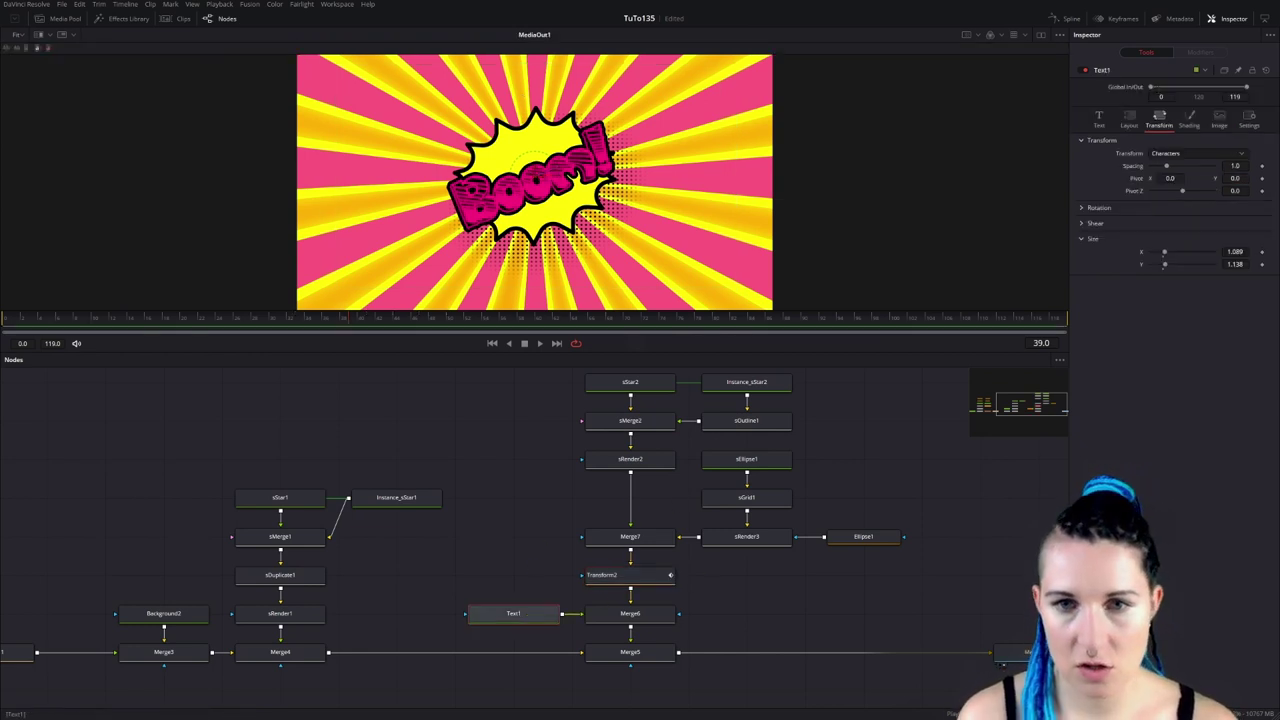
pyautogui.click(1129, 119)
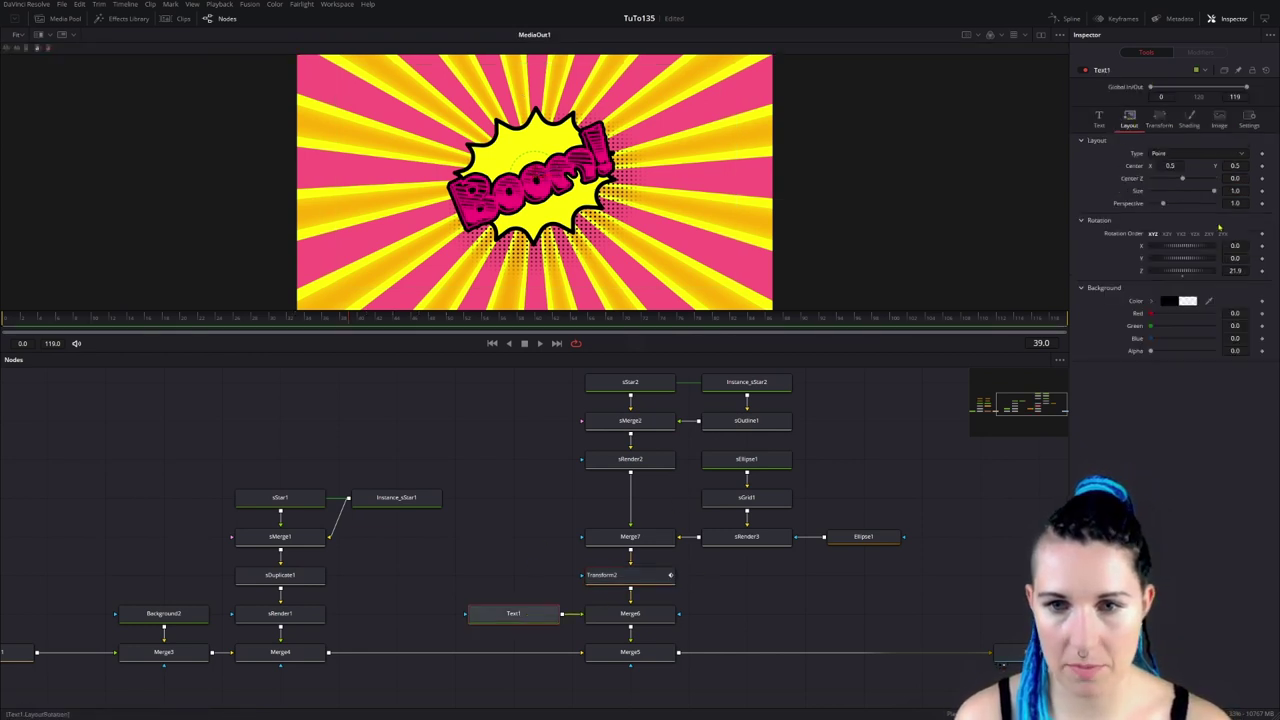
pyautogui.click(1262, 191)
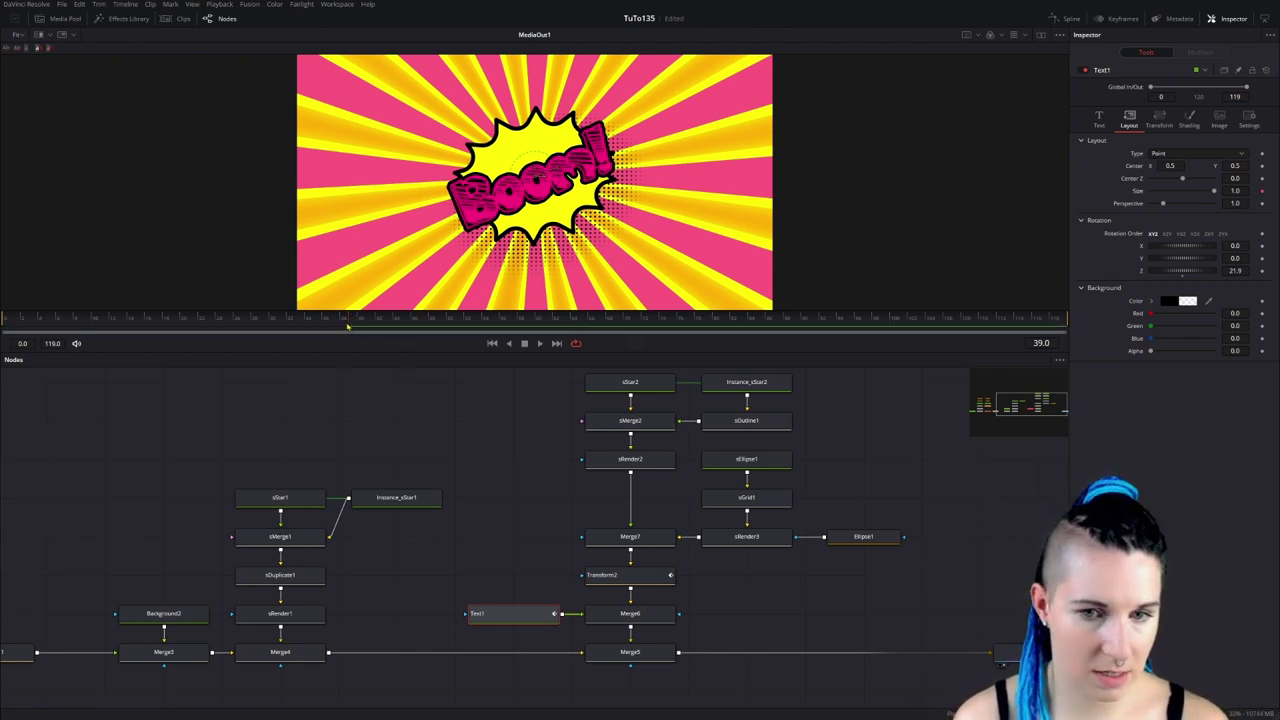
pyautogui.click(1041, 343)
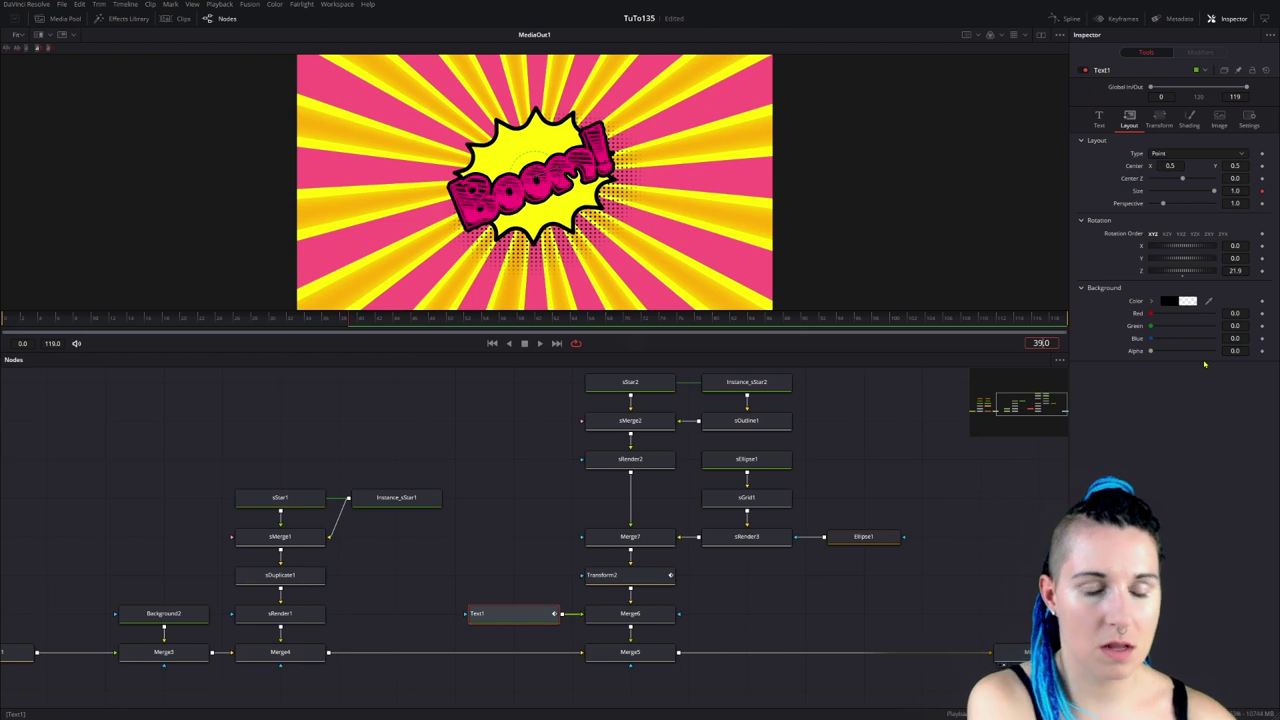
pyautogui.press('BackSpace')
pyautogui.write('45')
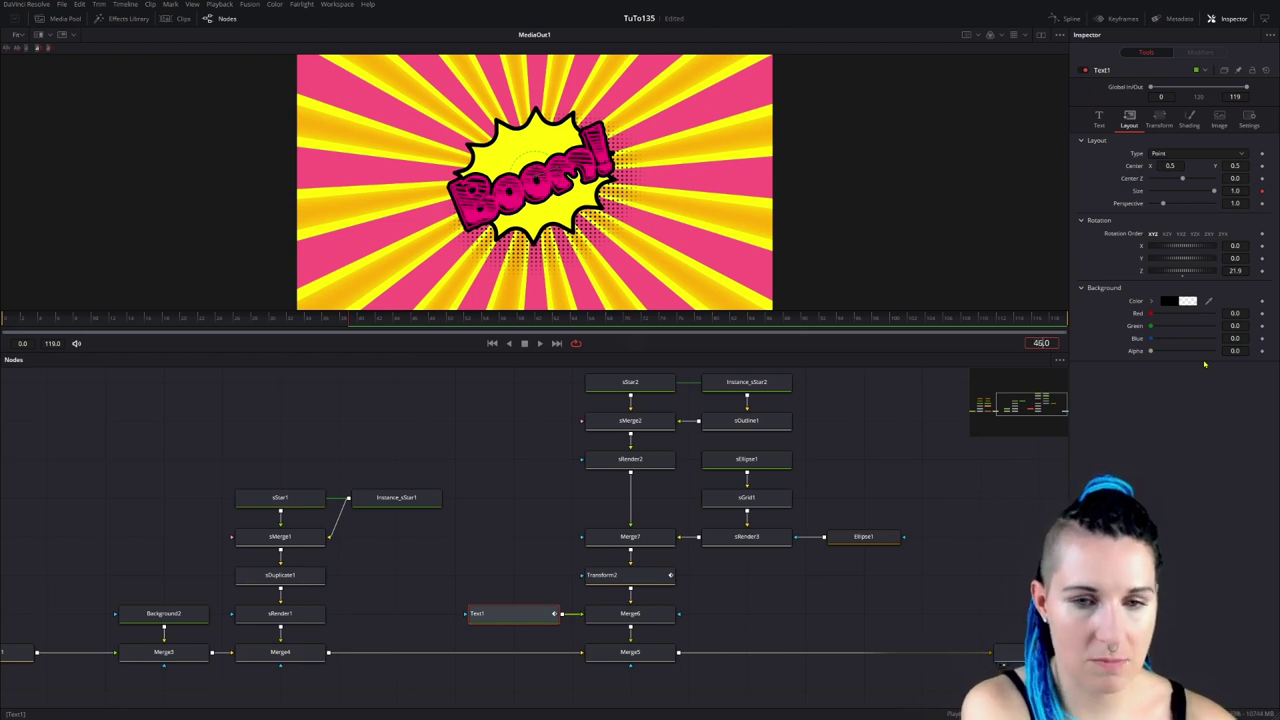
pyautogui.press('Return')
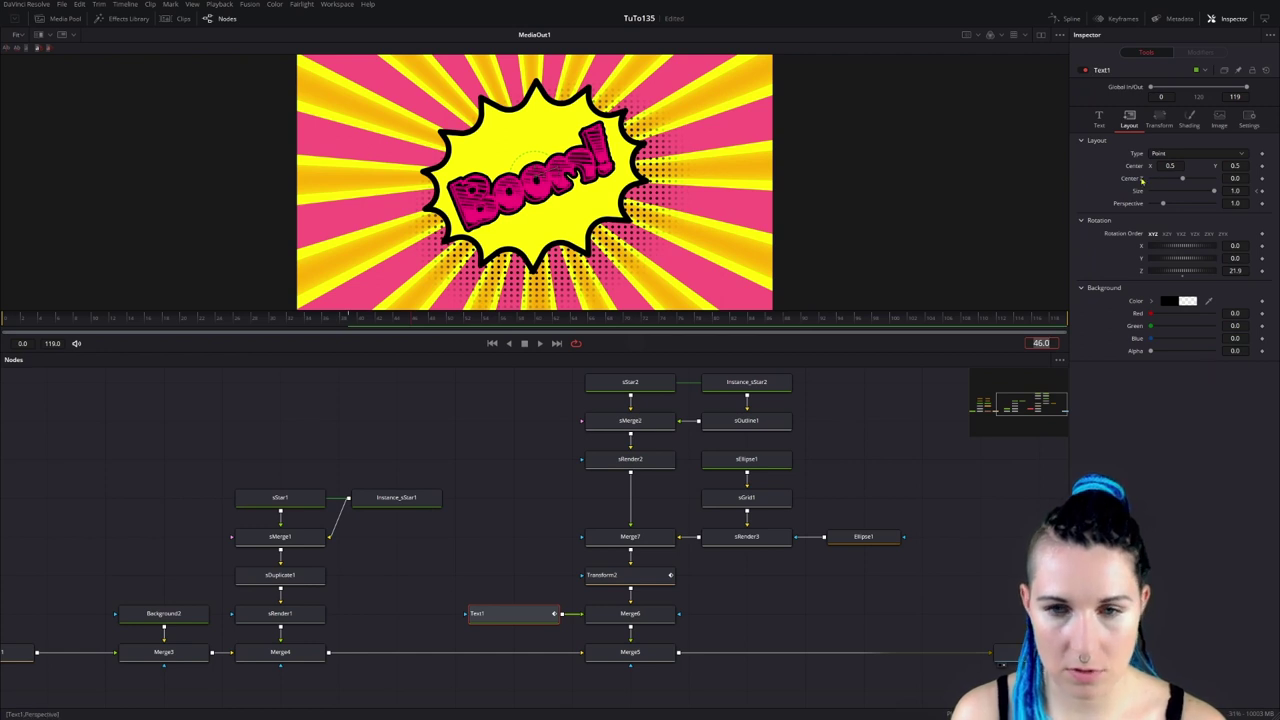
pyautogui.click(1261, 191)
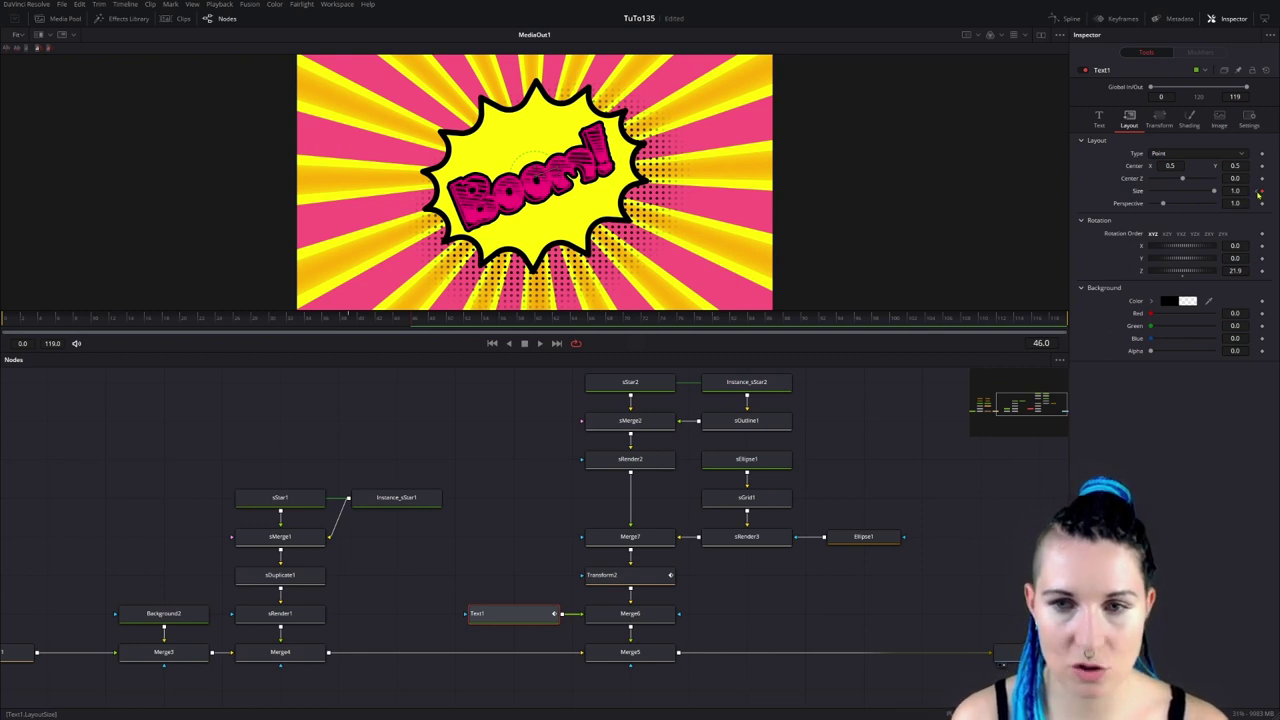
pyautogui.write('0')
pyautogui.press('Return')
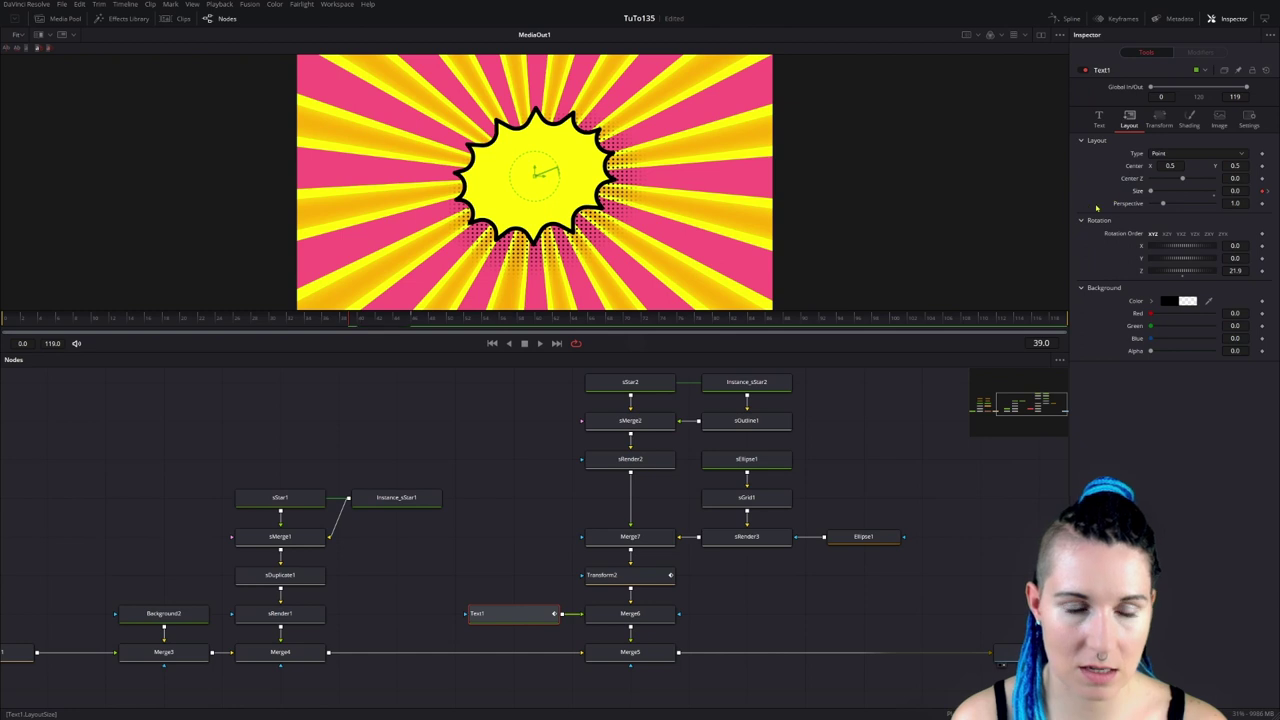
pyautogui.write('1.2')
# Give Text1 Size a 1.2 overshoot, then shrink it slightly at frame 49.
pyautogui.press('Return')
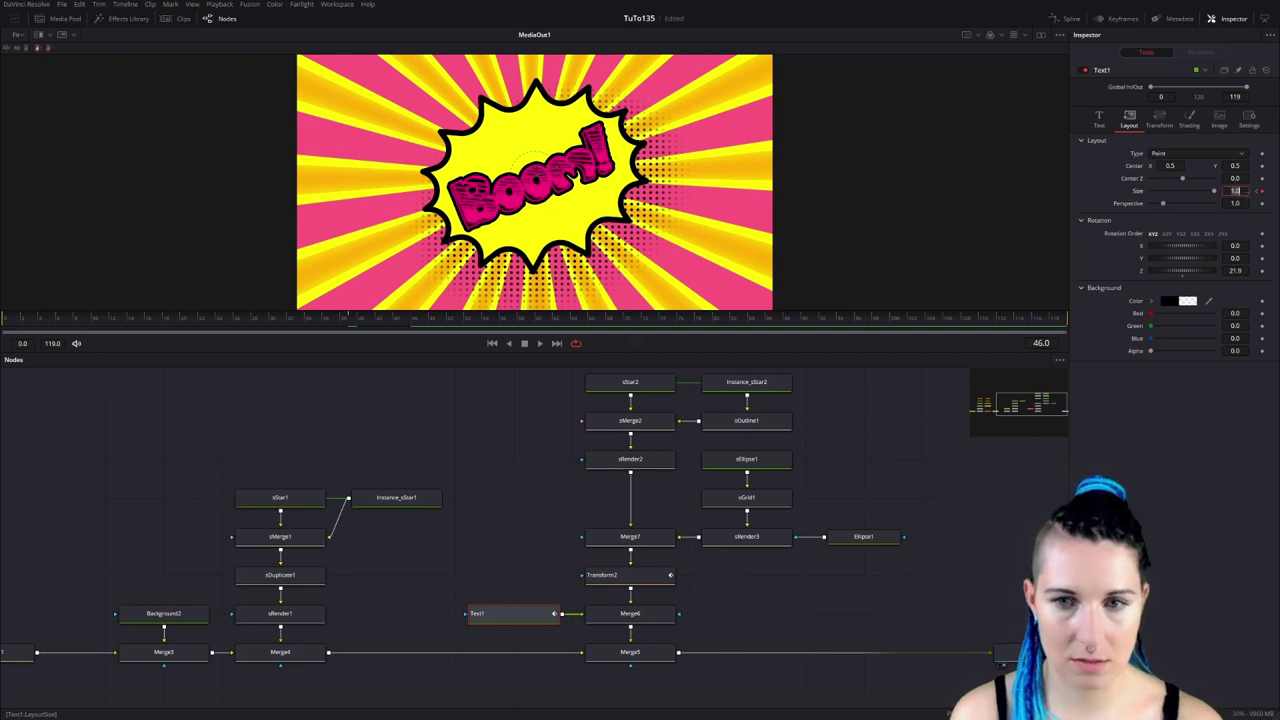
pyautogui.press('Tab')
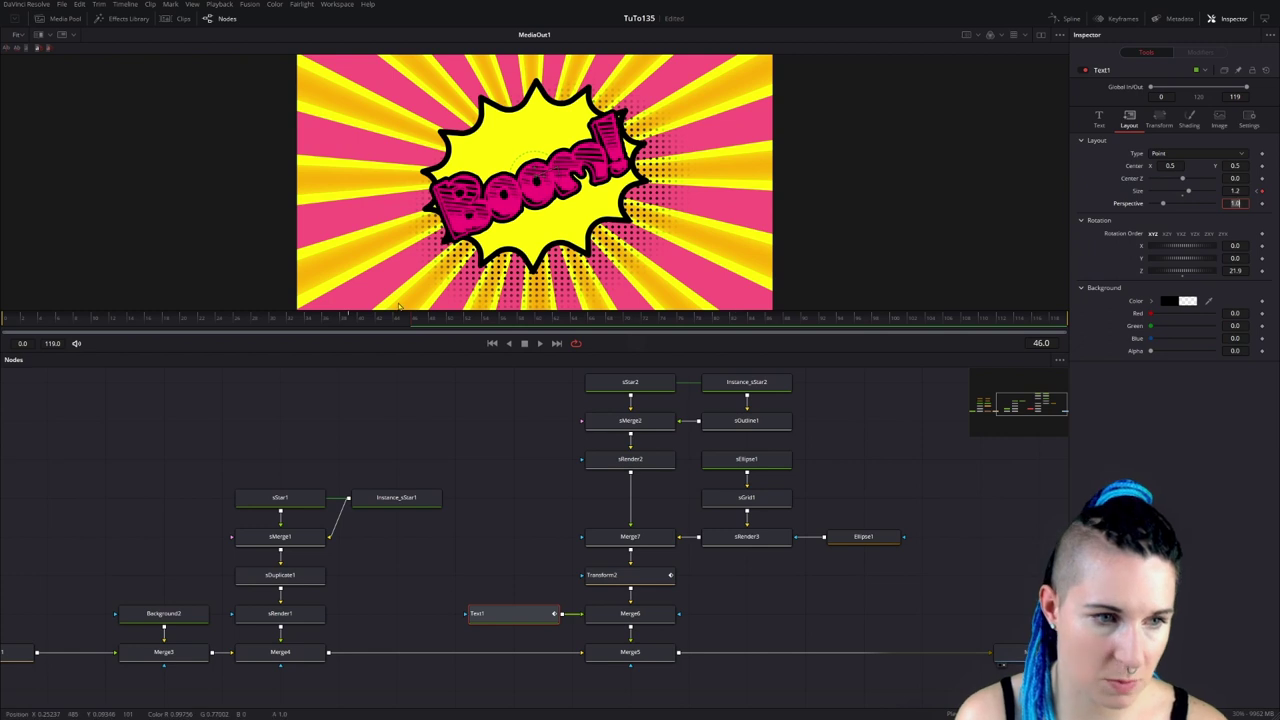
pyautogui.click(1040, 342)
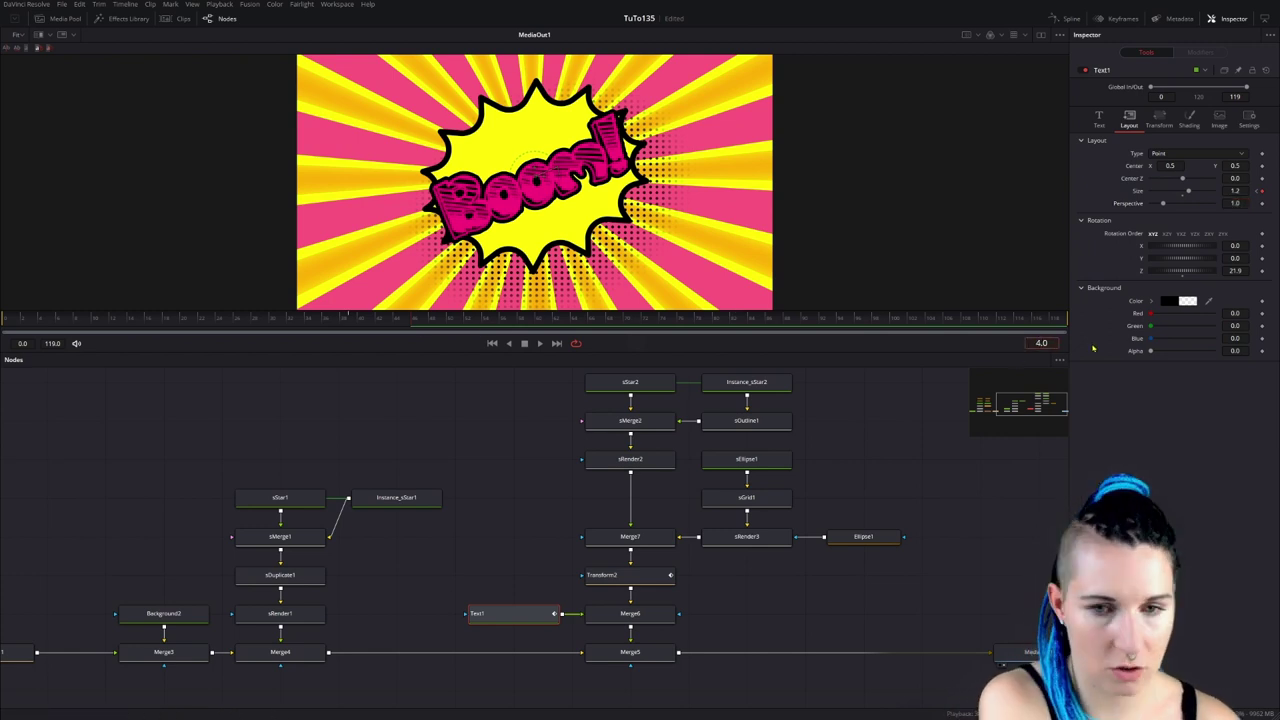
pyautogui.write('9')
pyautogui.press('Return')
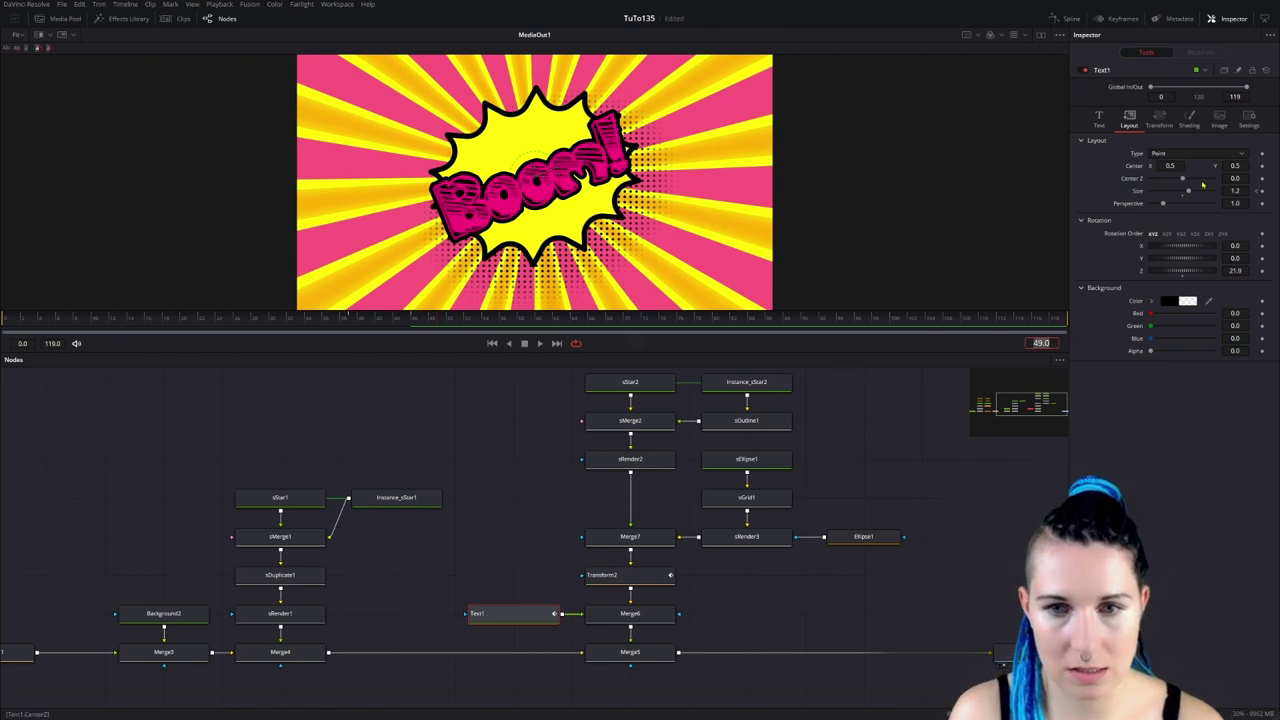
pyautogui.moveTo(1247, 190); pyautogui.dragTo(1228, 190)
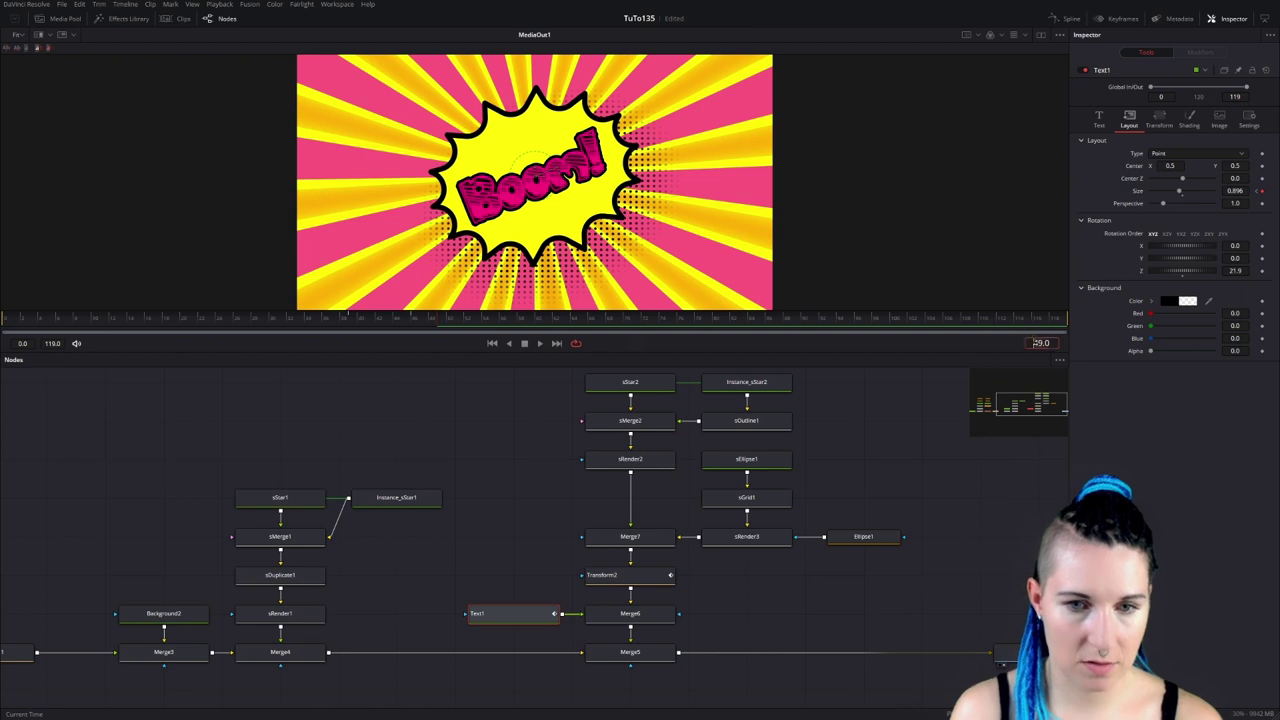
pyautogui.press('Return')
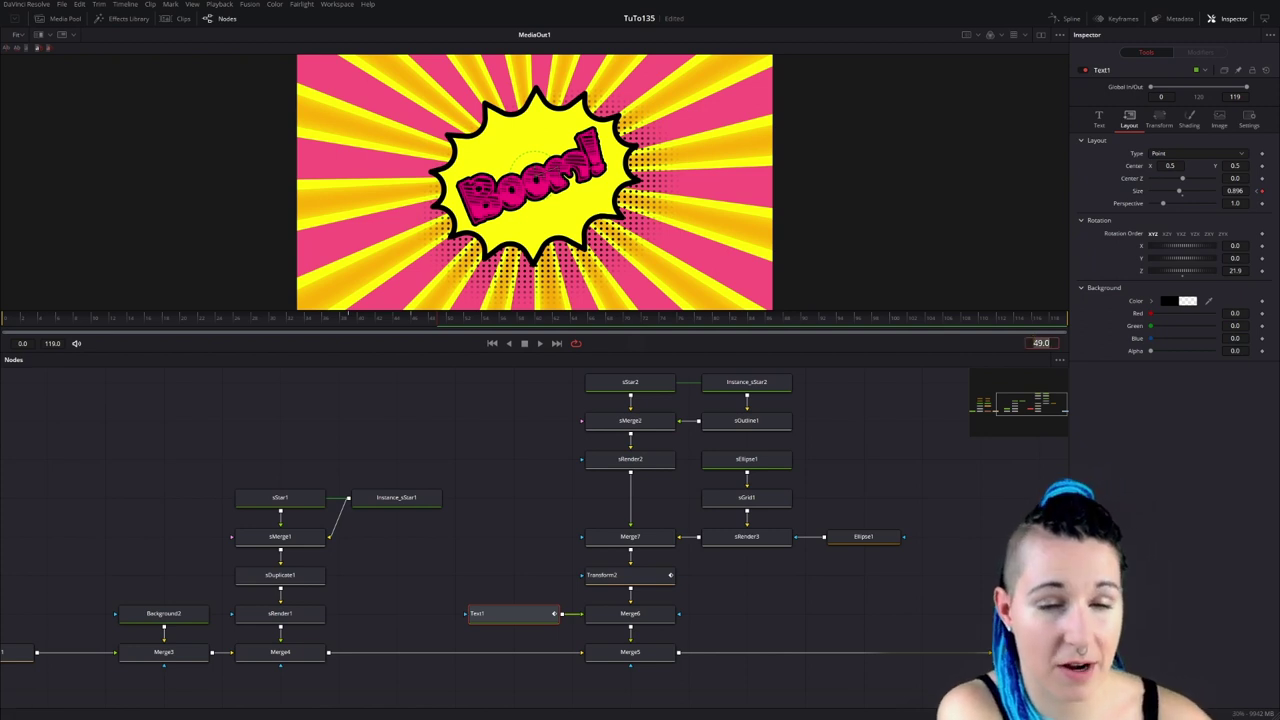
# Set Text1 Size to 1.0 at frame 52 and end the render range around frame 54.
pyautogui.write('52')
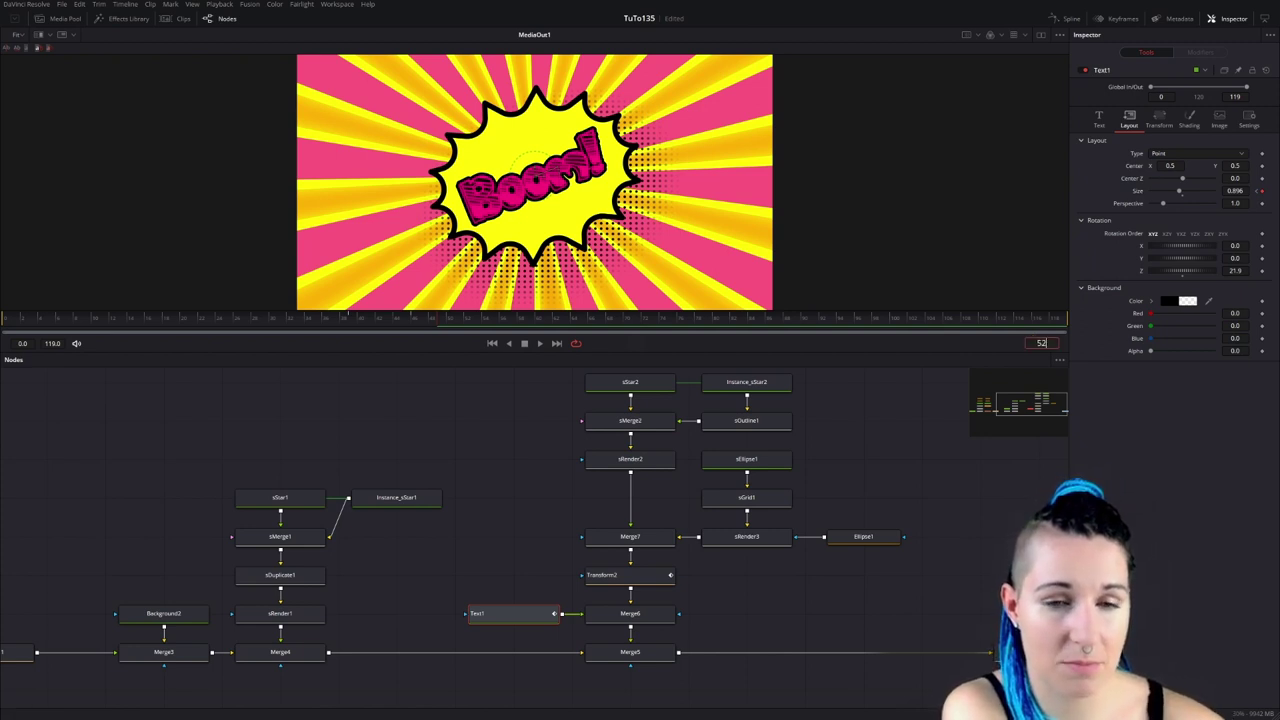
pyautogui.press('Return')
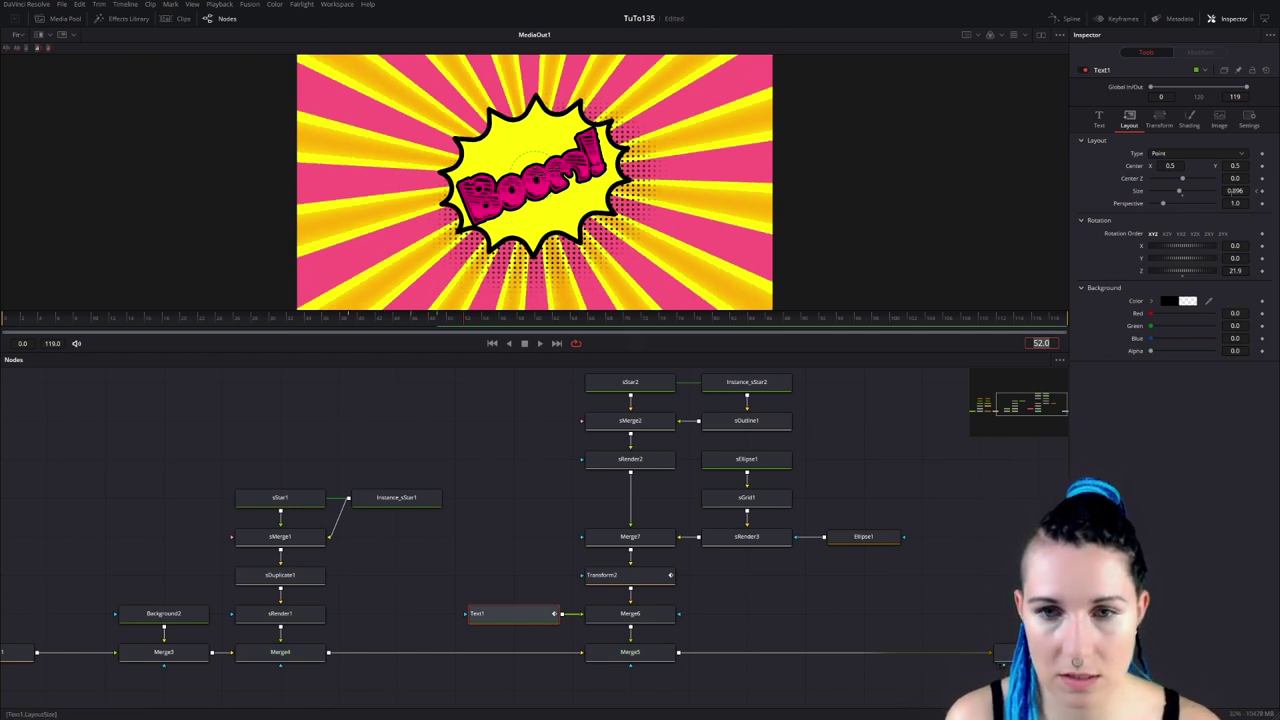
pyautogui.click(1236, 190)
pyautogui.write('5')
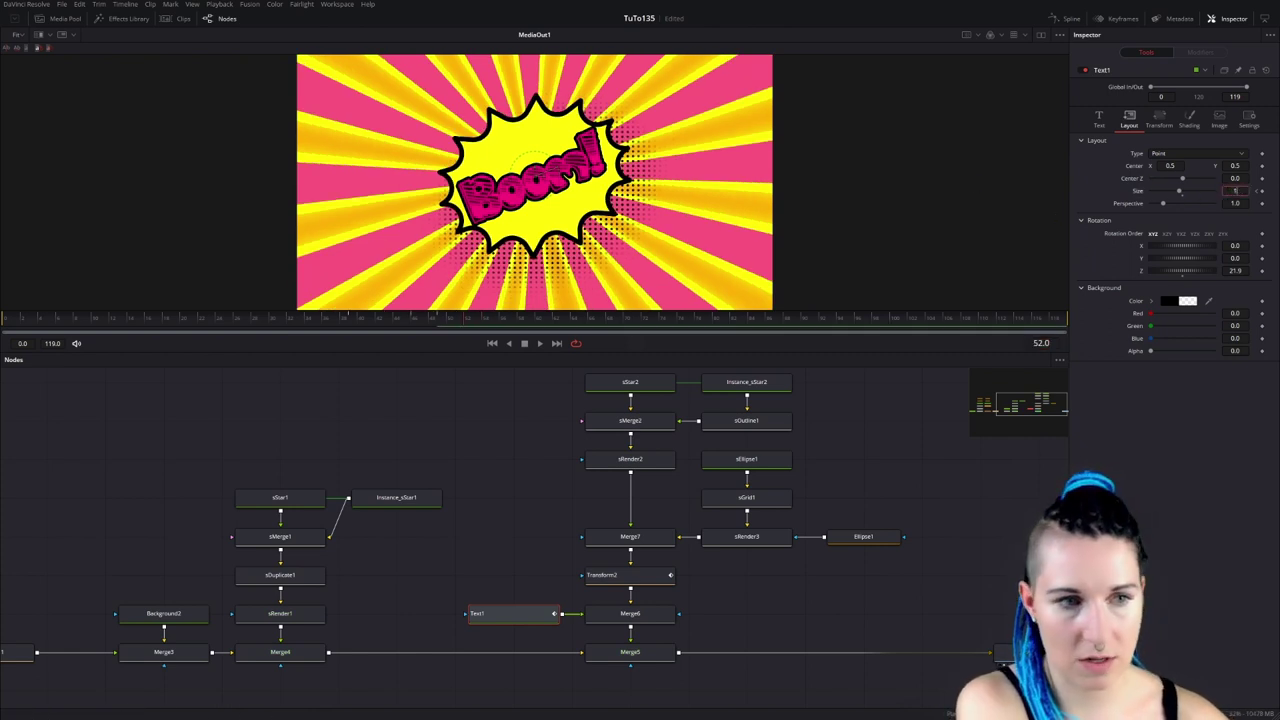
pyautogui.press('Tab')
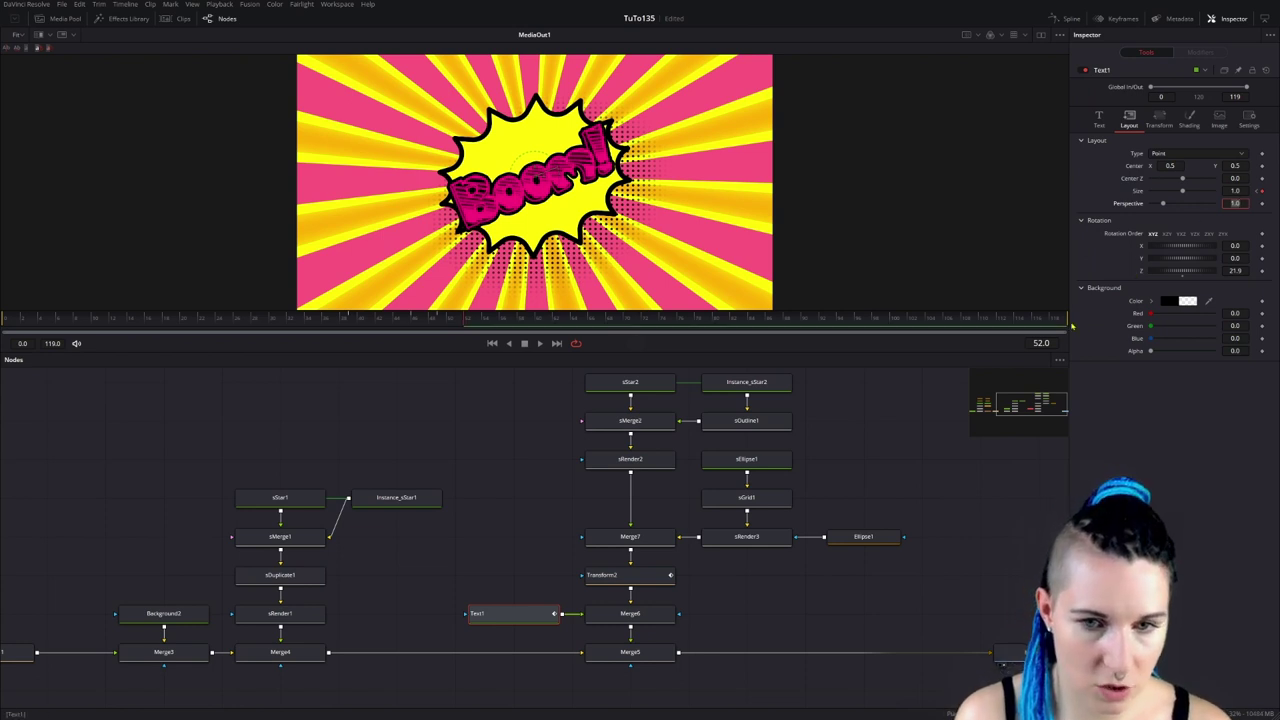
pyautogui.moveTo(1067, 320); pyautogui.dragTo(492, 328)
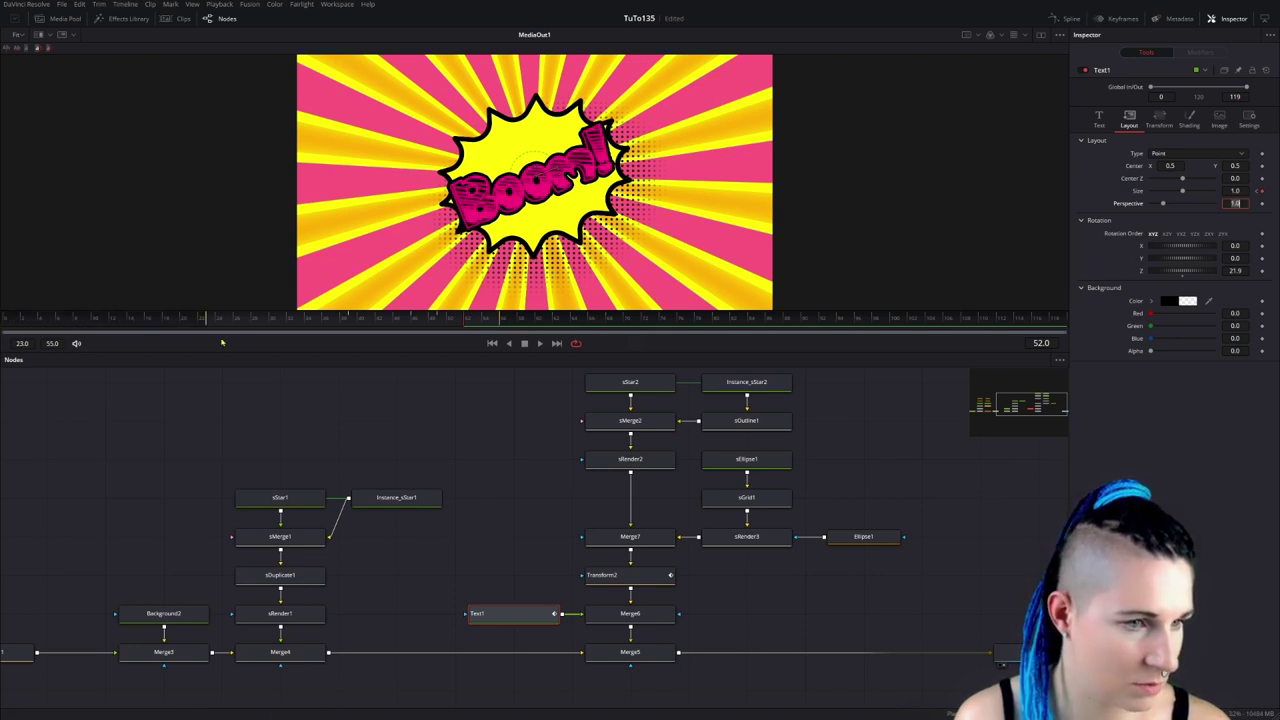
# Park on frame 34 and stop the looping pop-in playback of frames 34–55.
pyautogui.click(310, 318)
pyautogui.press('Left')
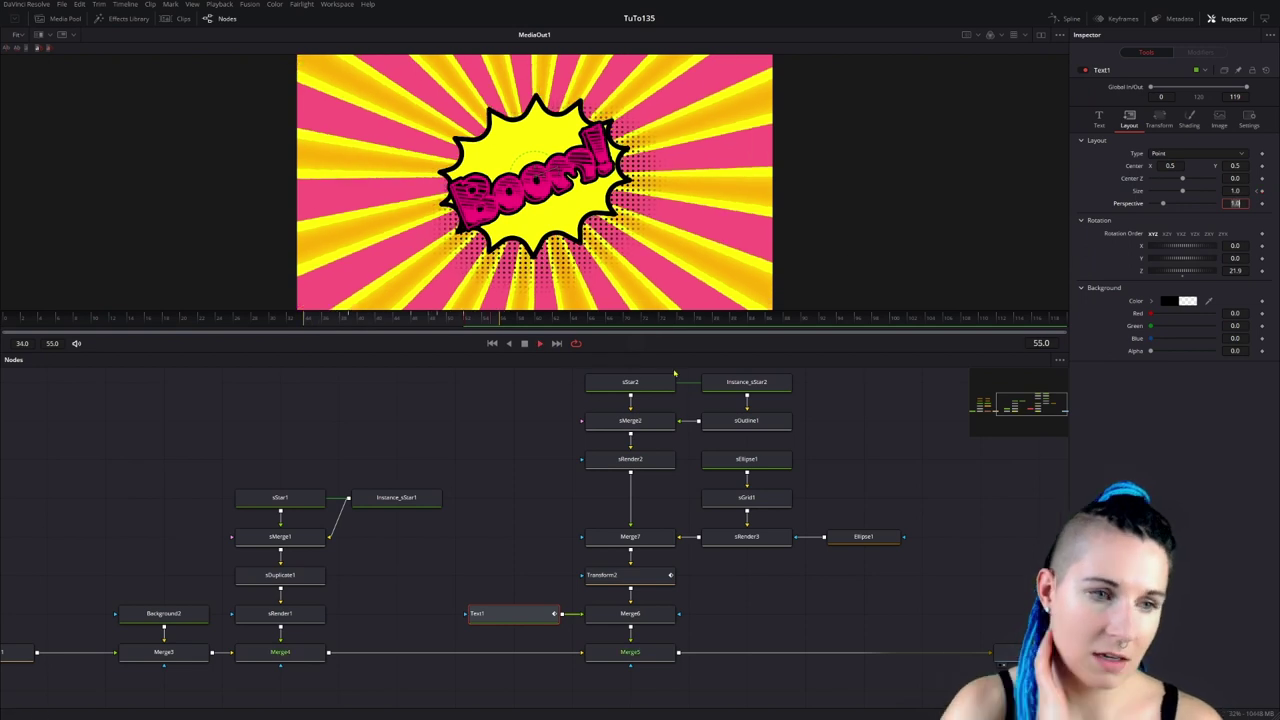
pyautogui.click(540, 343)
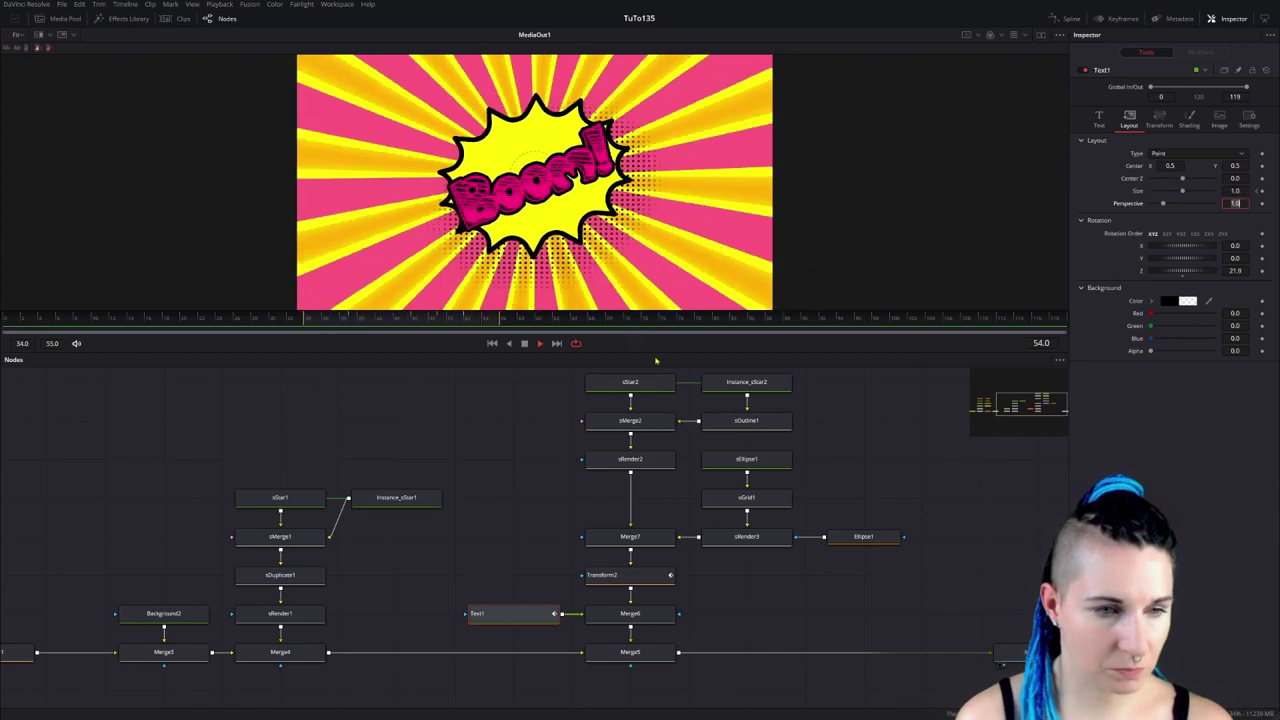
# Stop playback, add Transform2 to the Text1 selection, and open the Spline editor.
pyautogui.click(538, 343)
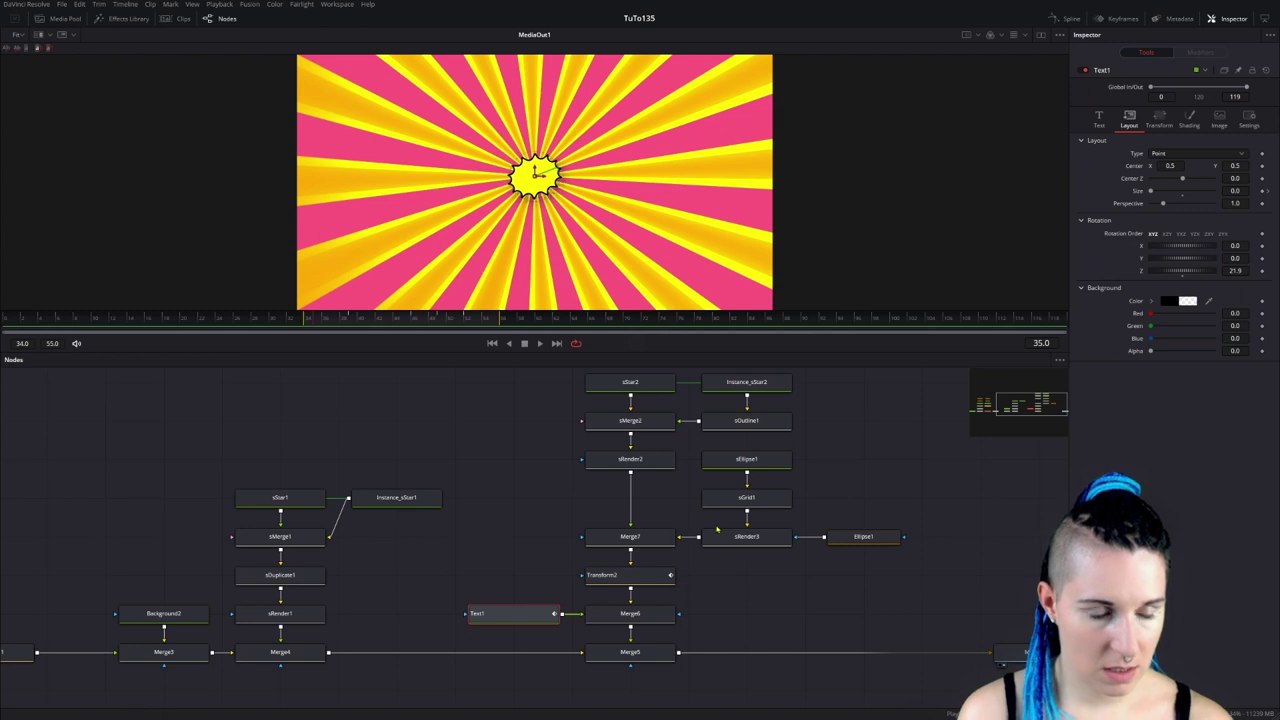
pyautogui.keyDown('ctrl'); pyautogui.click(635, 582); pyautogui.keyUp('ctrl')
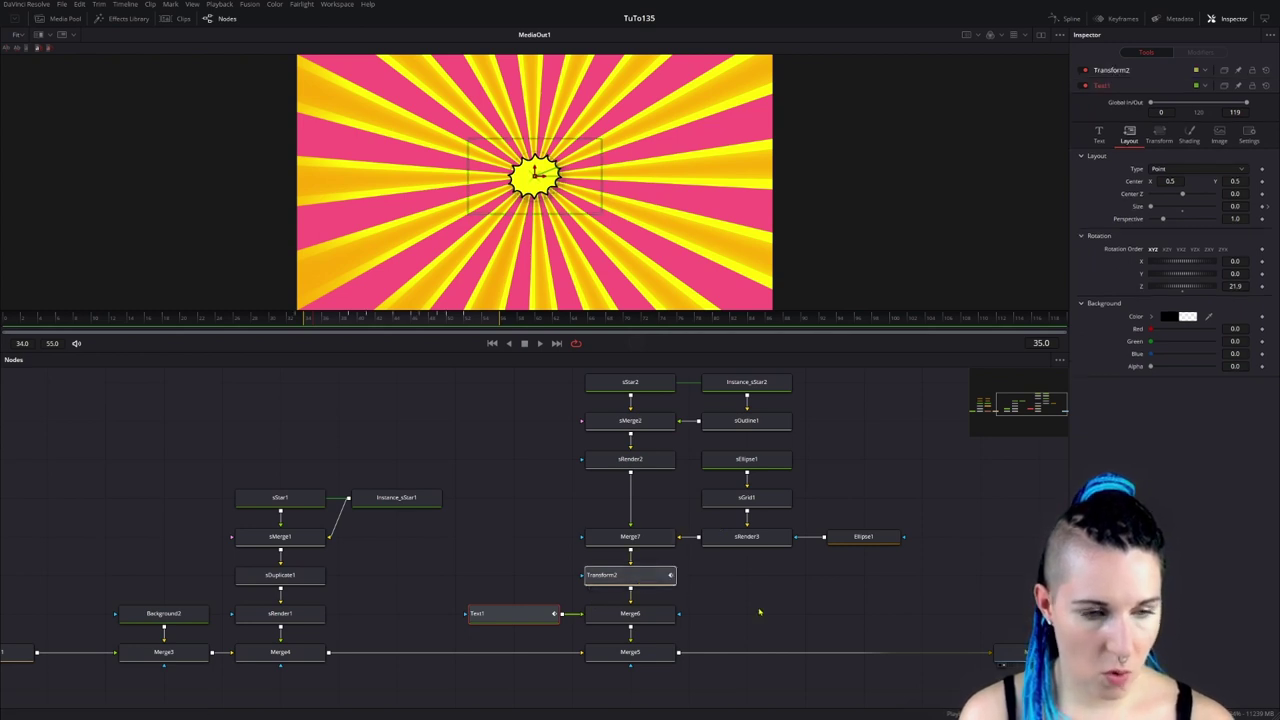
pyautogui.press('f')
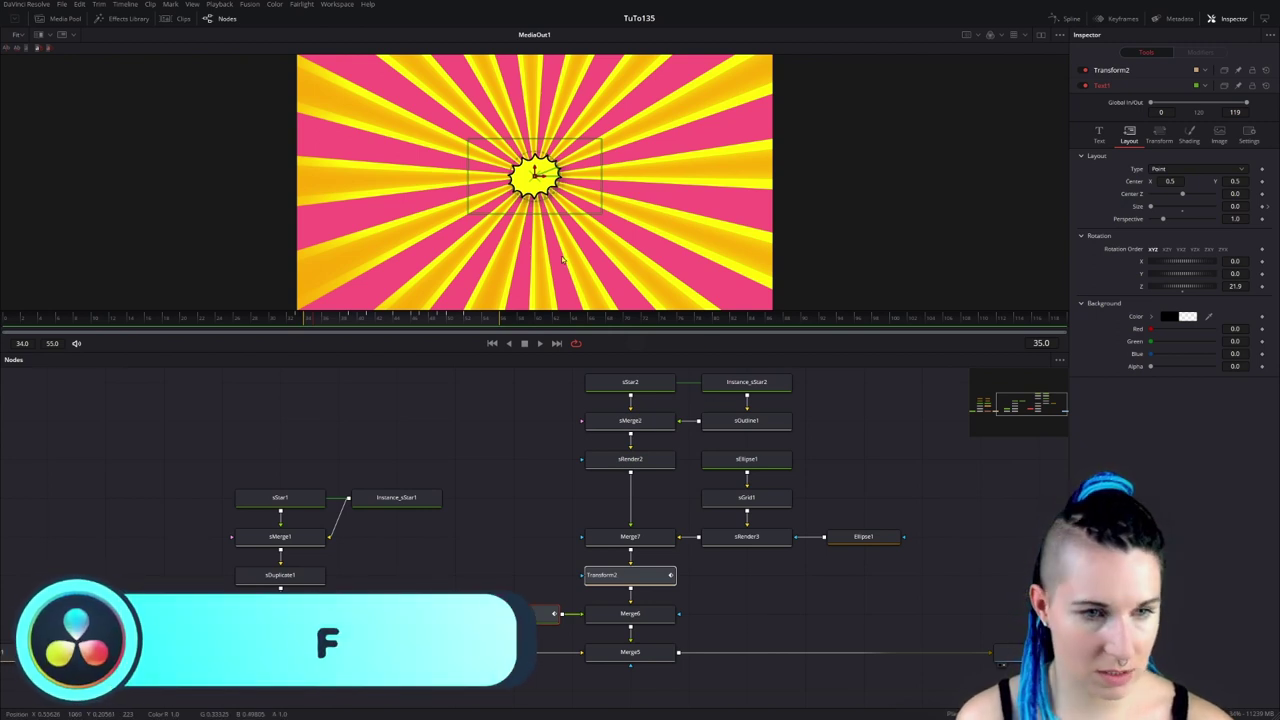
pyautogui.press('f')
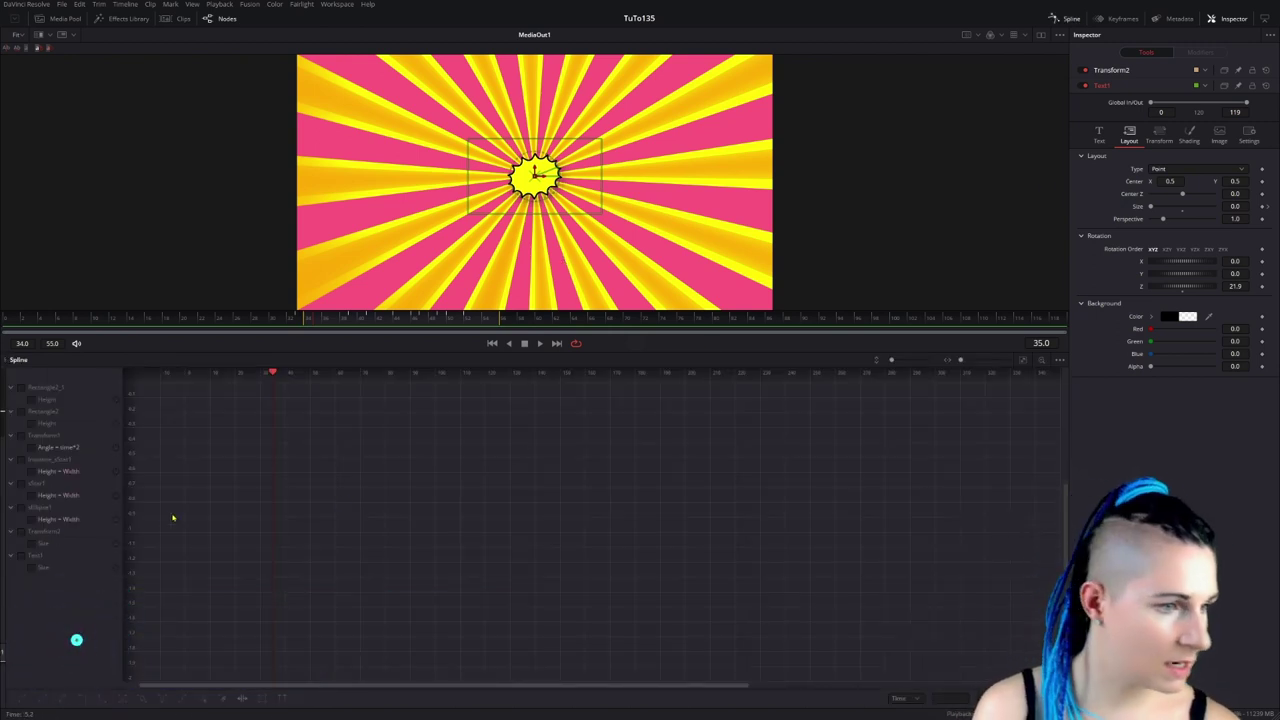
# Show the Text1 and Transform2 Size curves, fit them, and smooth all their keyframes.
pyautogui.click(21, 556)
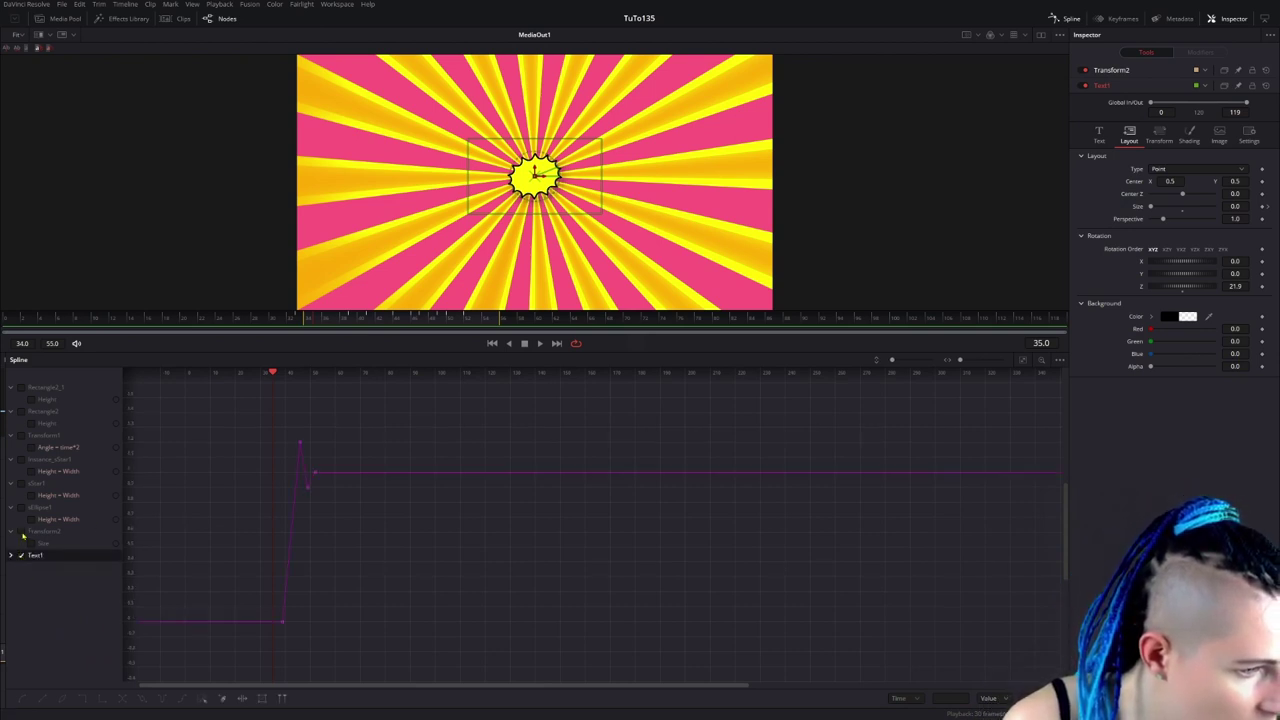
pyautogui.click(21, 531)
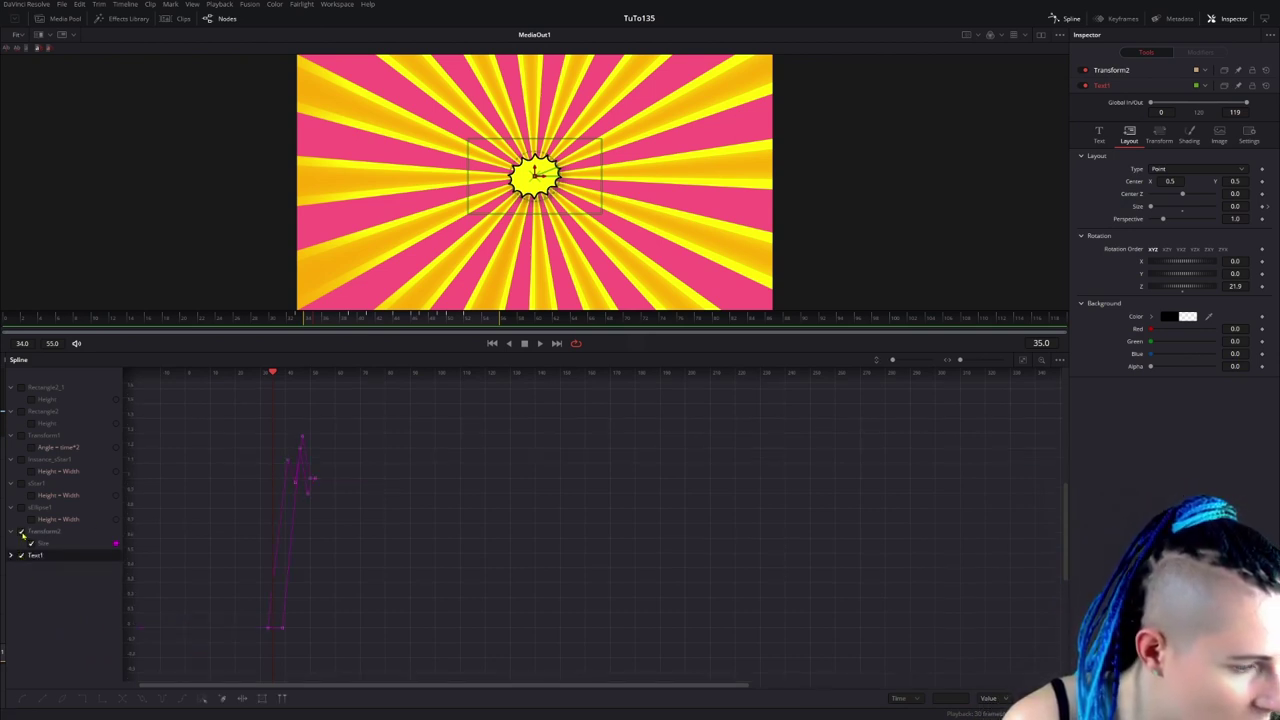
pyautogui.click(1023, 360)
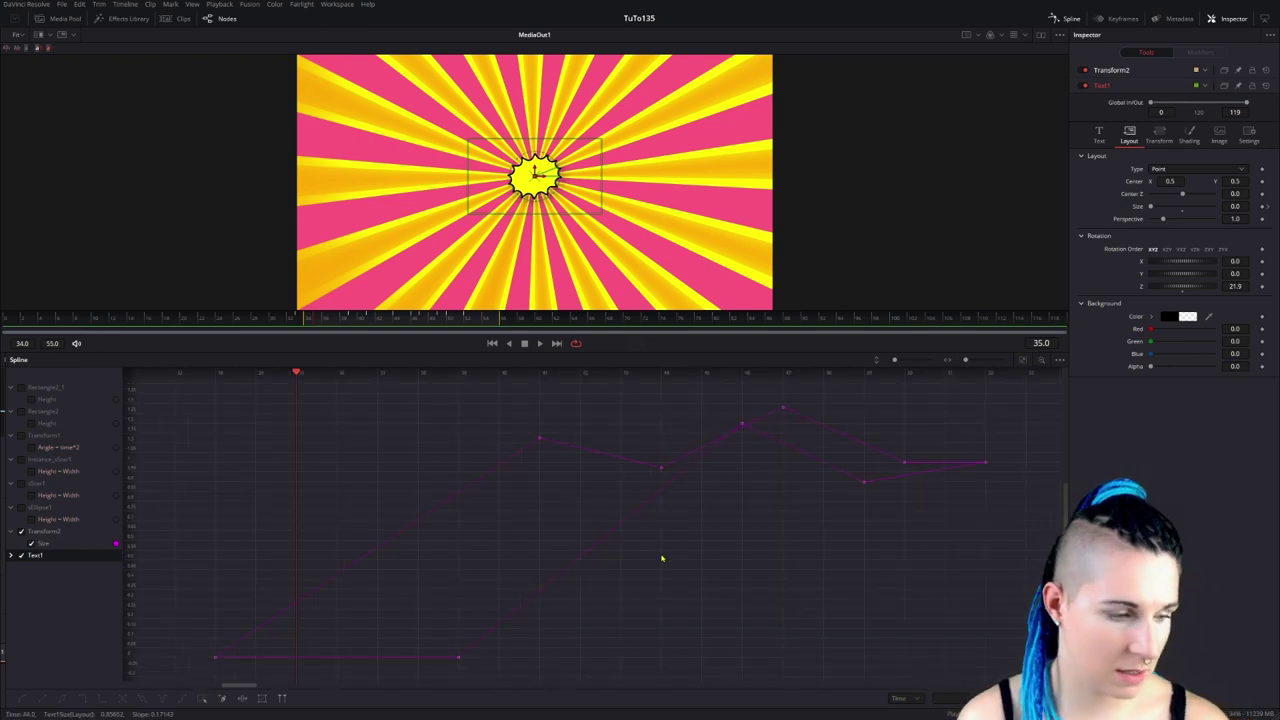
pyautogui.hotkey('ctrl', 'a')
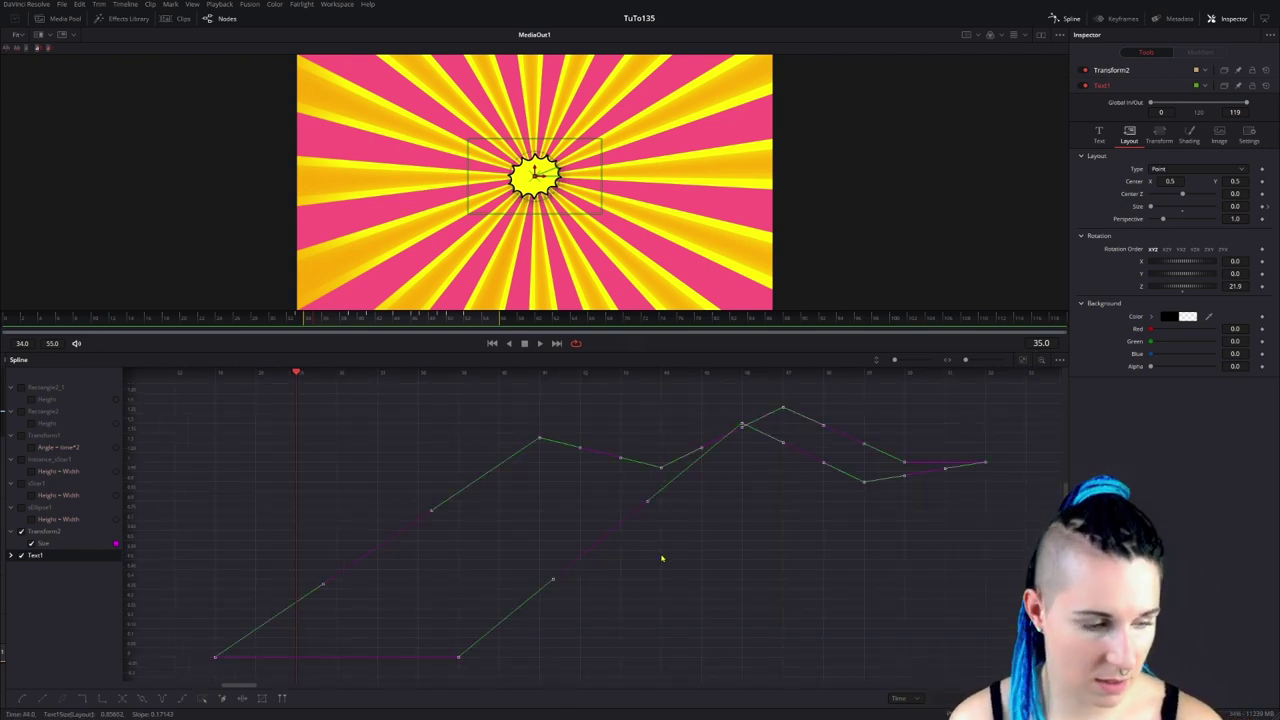
pyautogui.press('s')
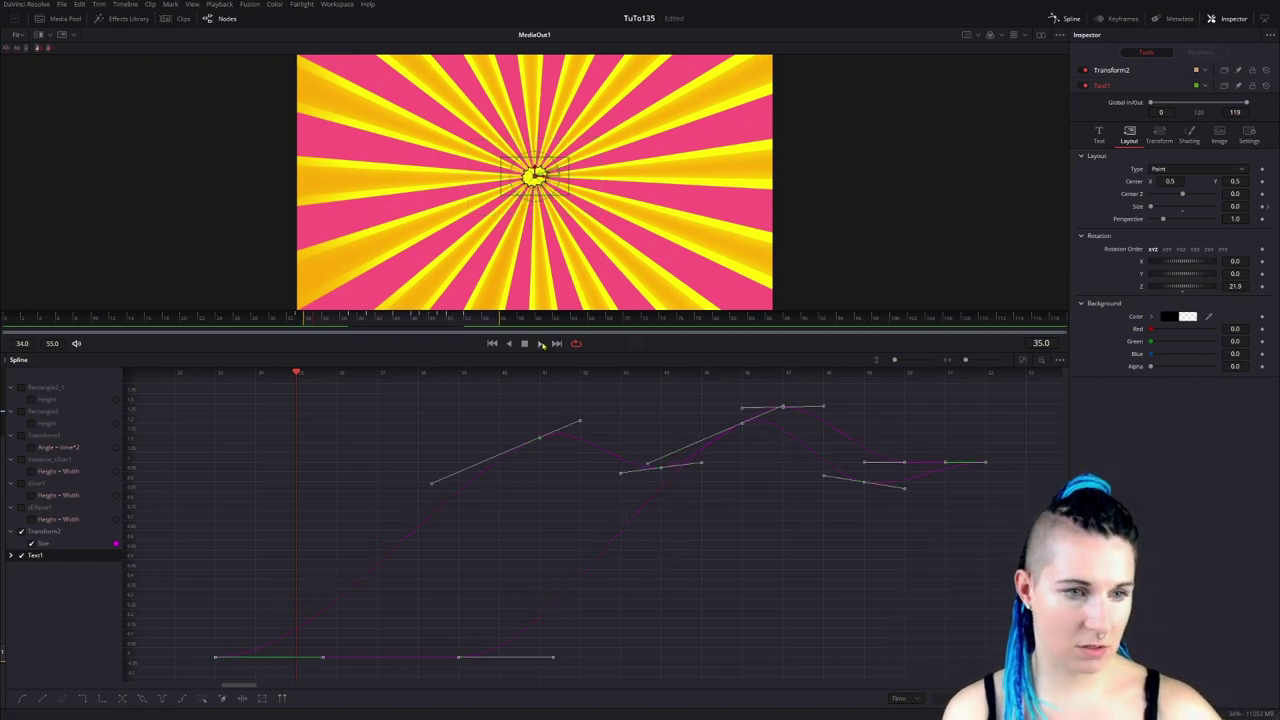
# Play and scrub through the eased pop-in to check the result.
pyautogui.click(540, 344)
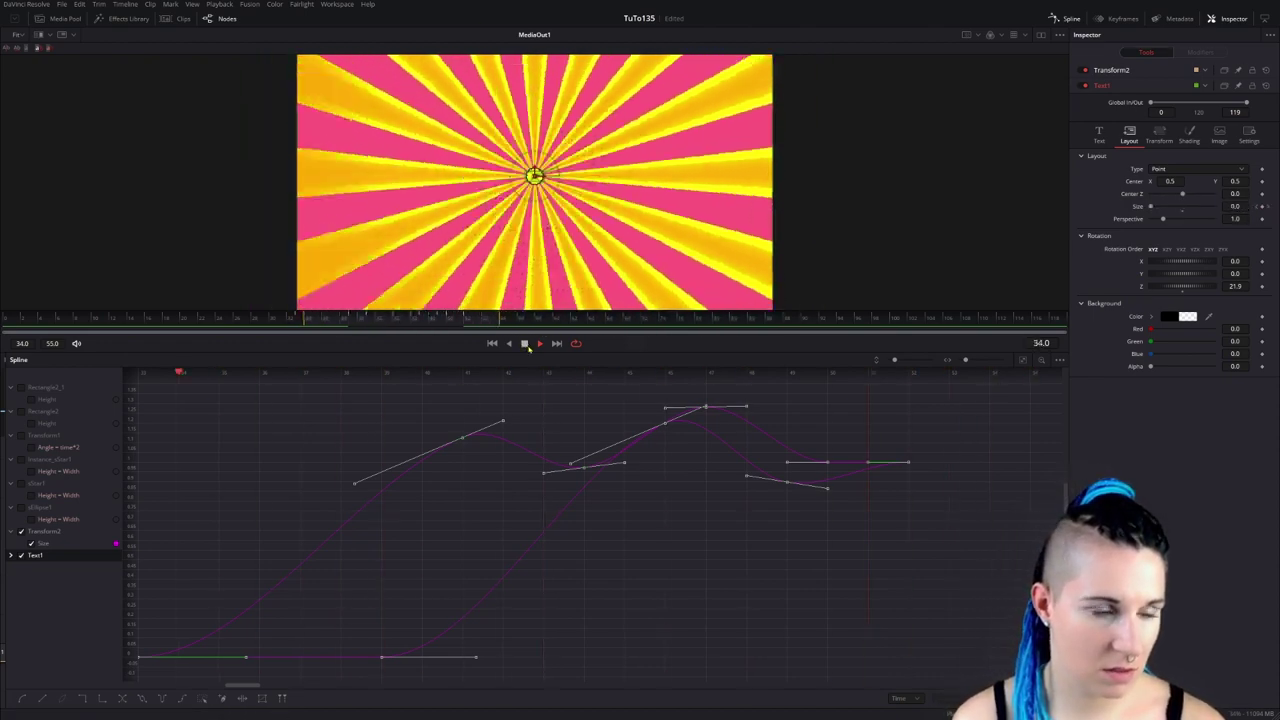
pyautogui.click(525, 345)
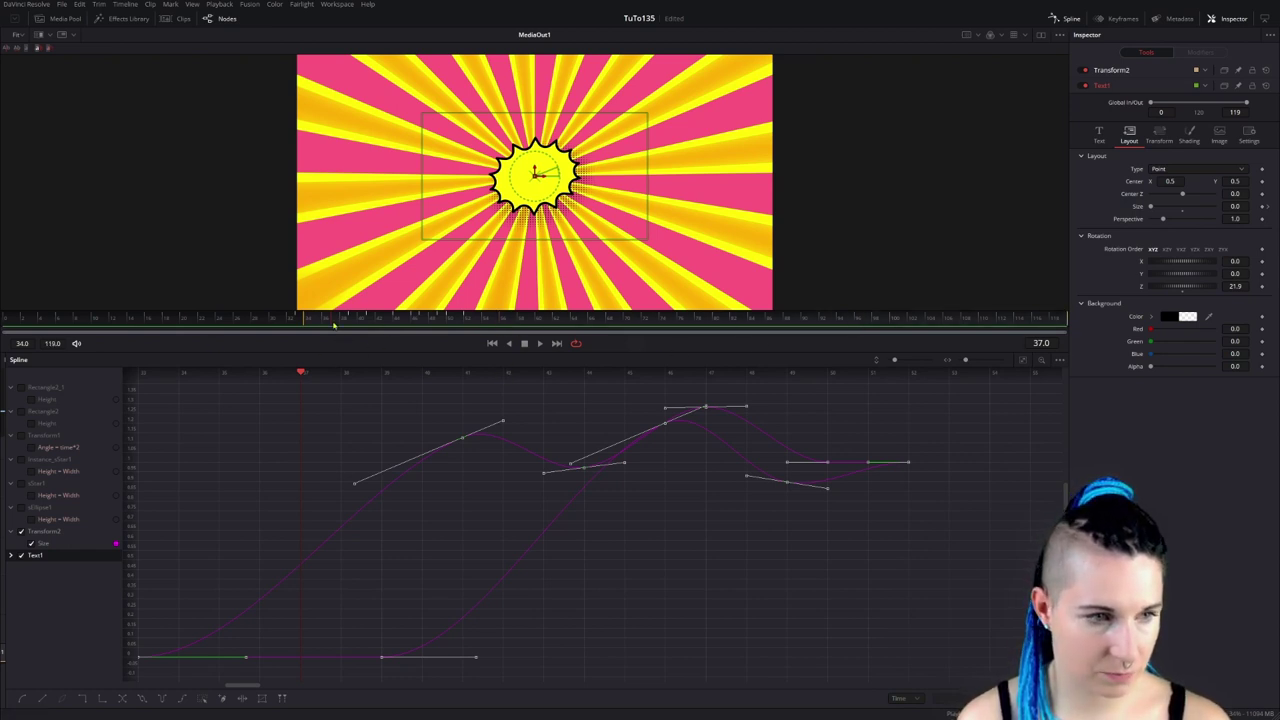
pyautogui.moveTo(335, 325); pyautogui.dragTo(478, 341)
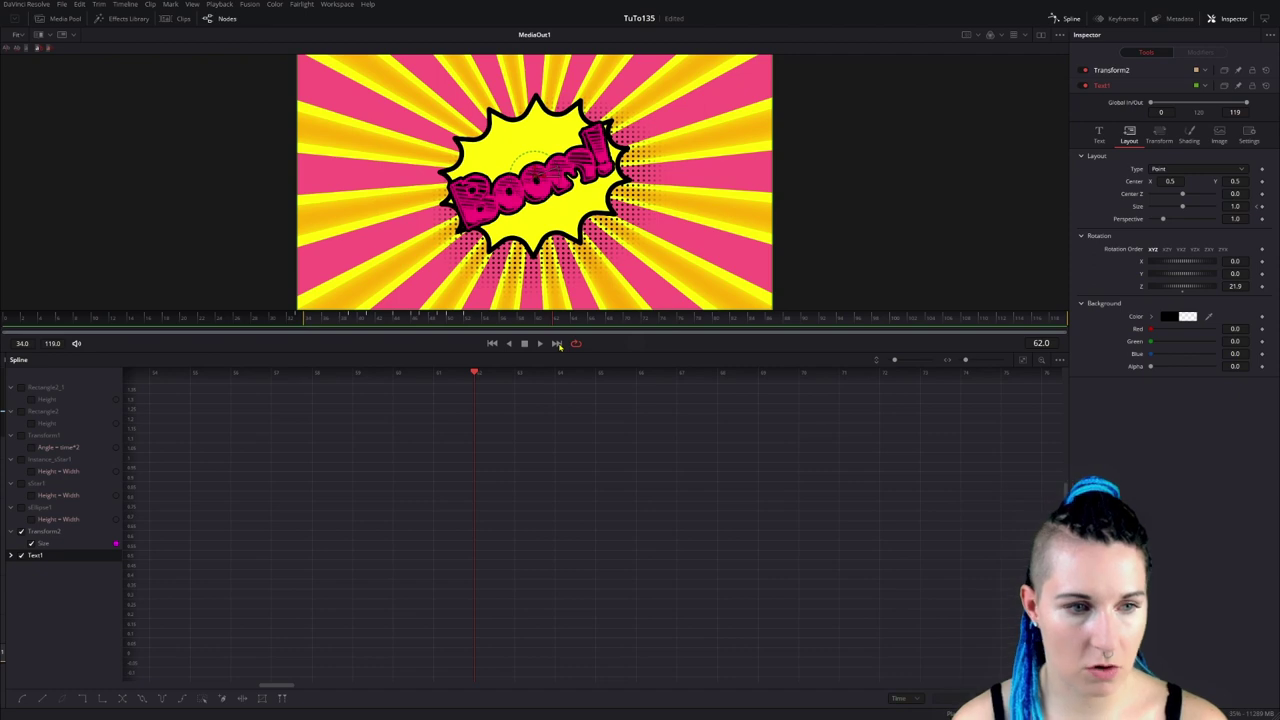
pyautogui.moveTo(552, 323); pyautogui.dragTo(319, 333)
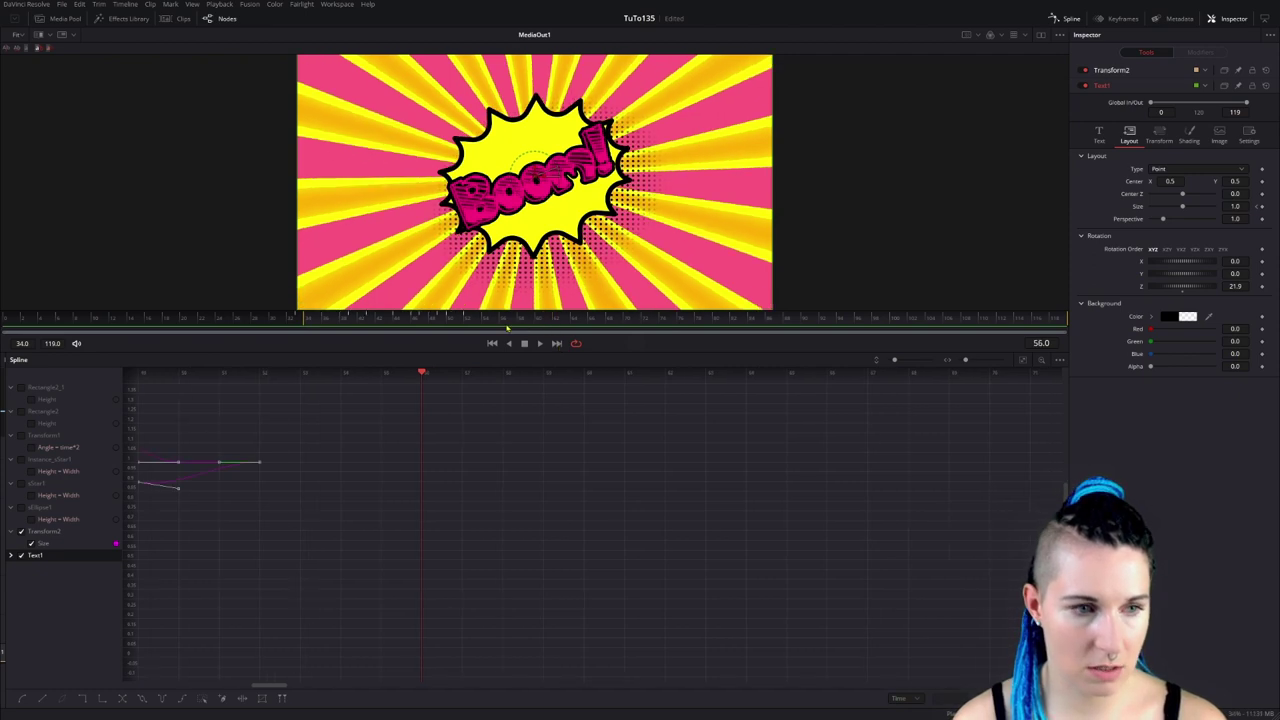
pyautogui.press('space')
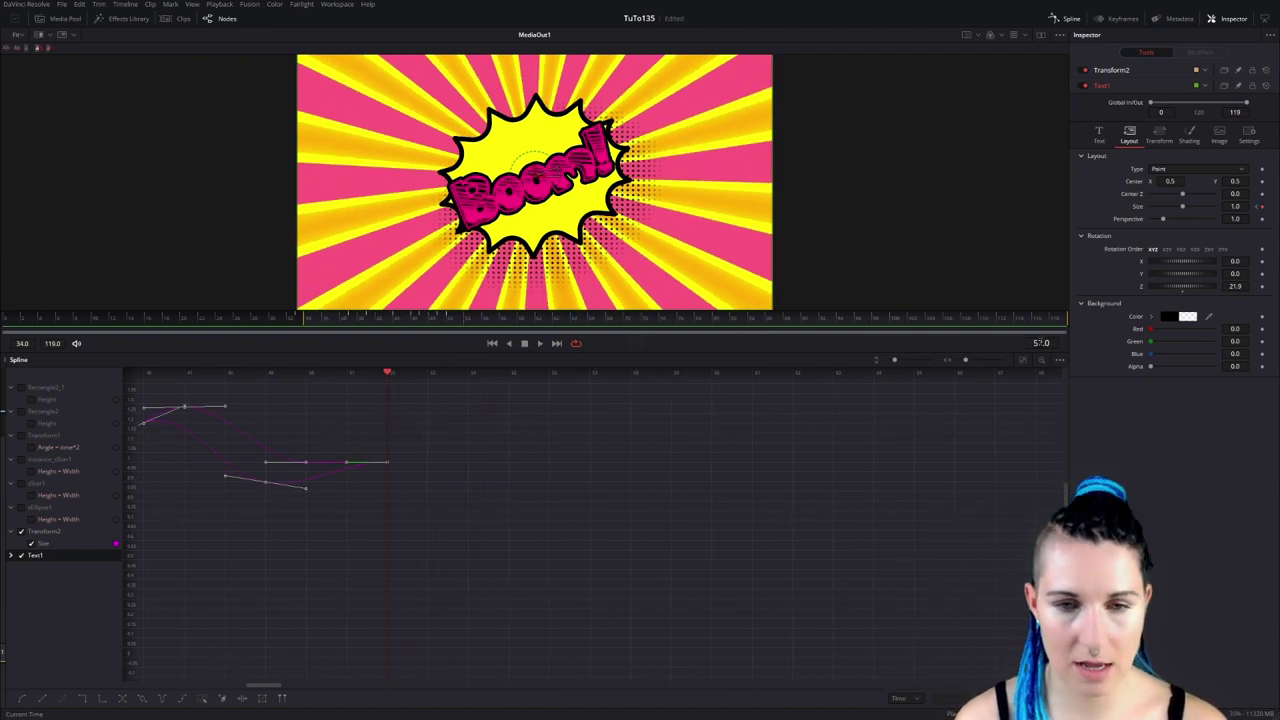
pyautogui.write('62')
pyautogui.press('Return')
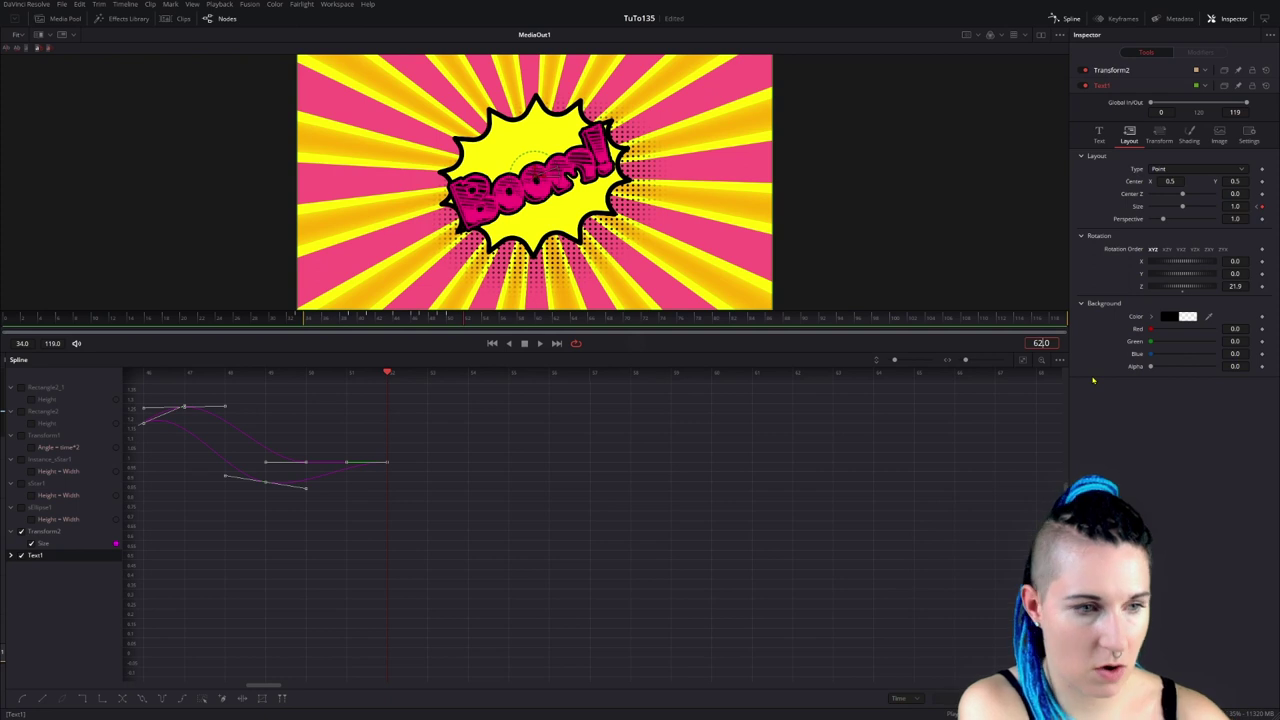
pyautogui.press('Return')
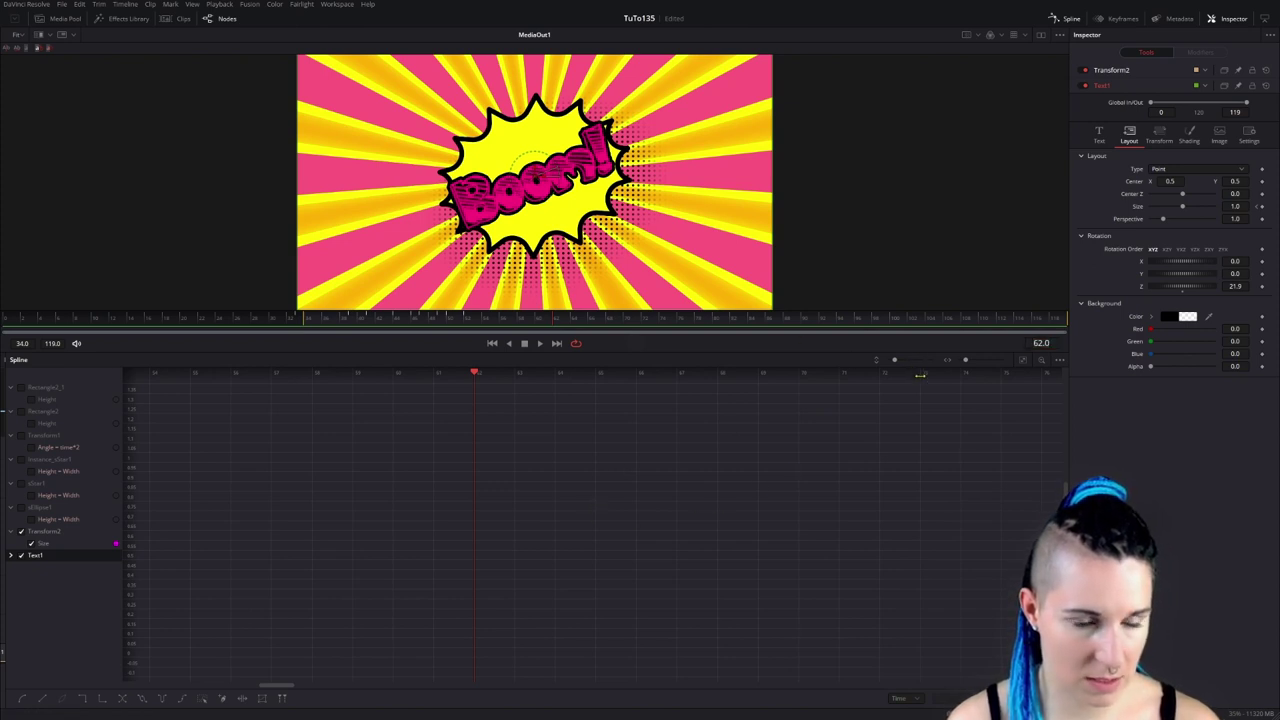
pyautogui.moveTo(920, 375); pyautogui.dragTo(218, 396)
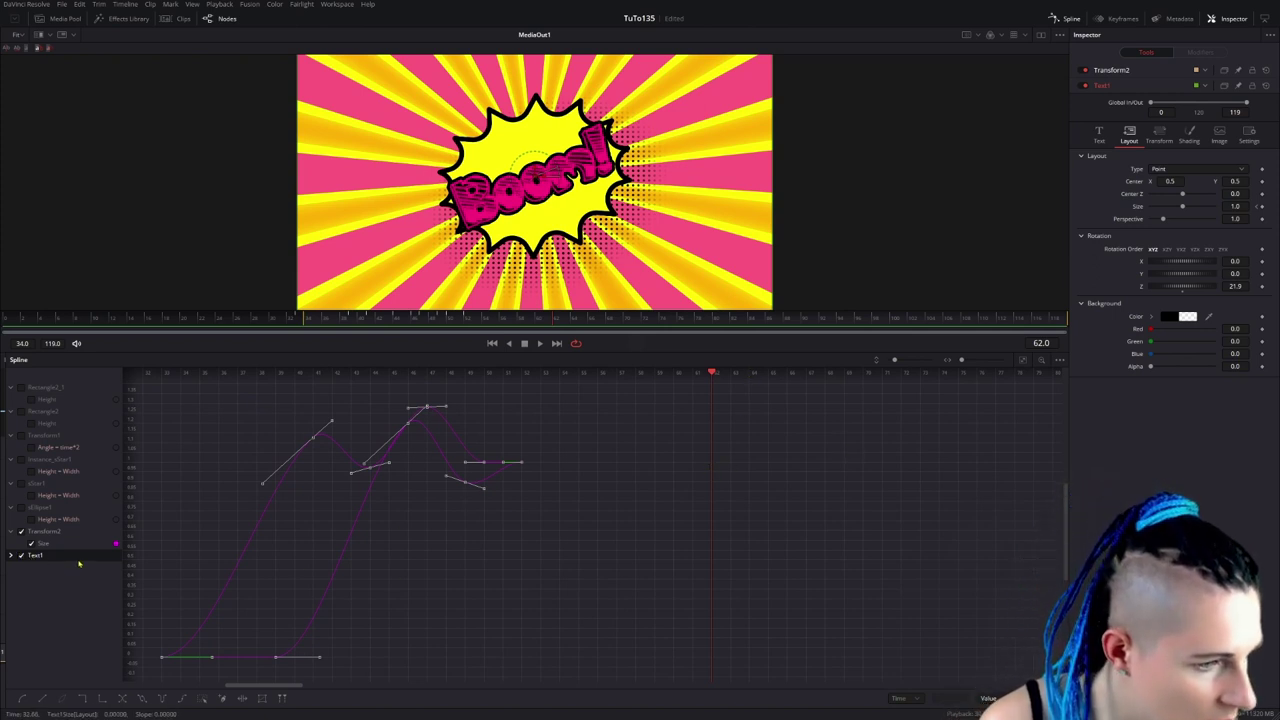
# Display Text1's Size curve in the Spline editor and change its curve colour to yellow.
pyautogui.click(22, 556)
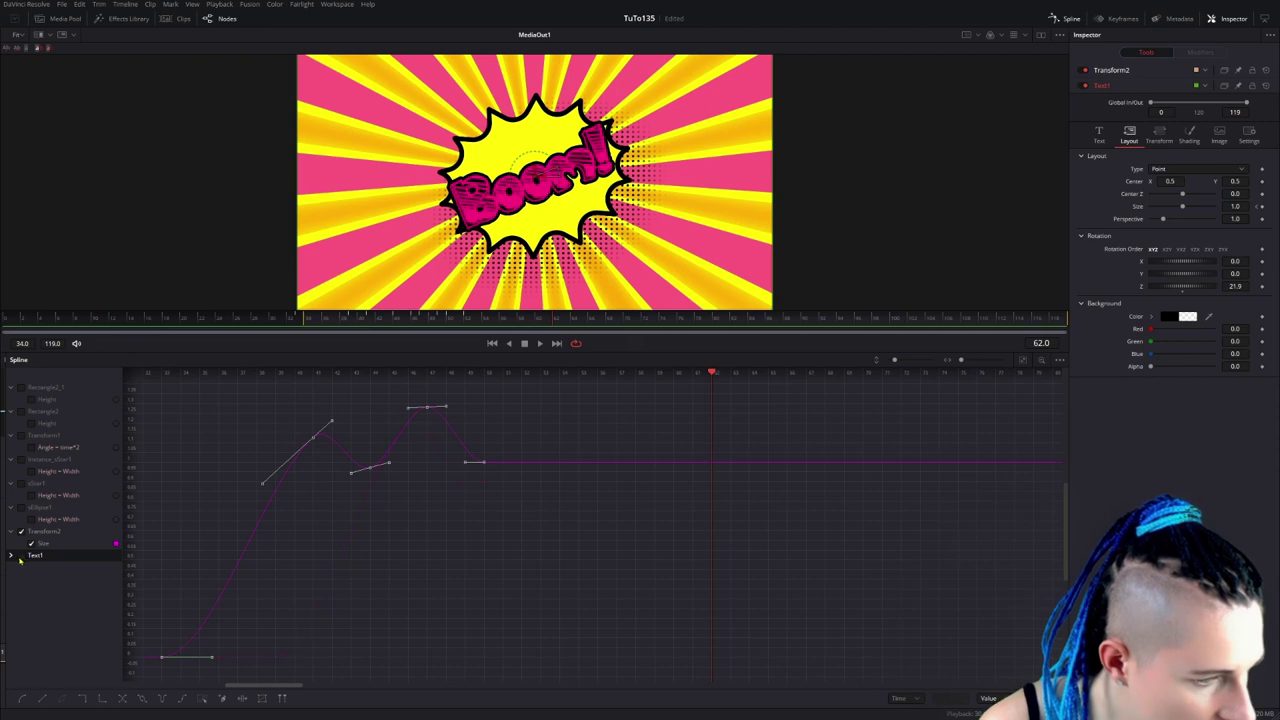
pyautogui.rightClick(117, 562)
pyautogui.click(83, 583)
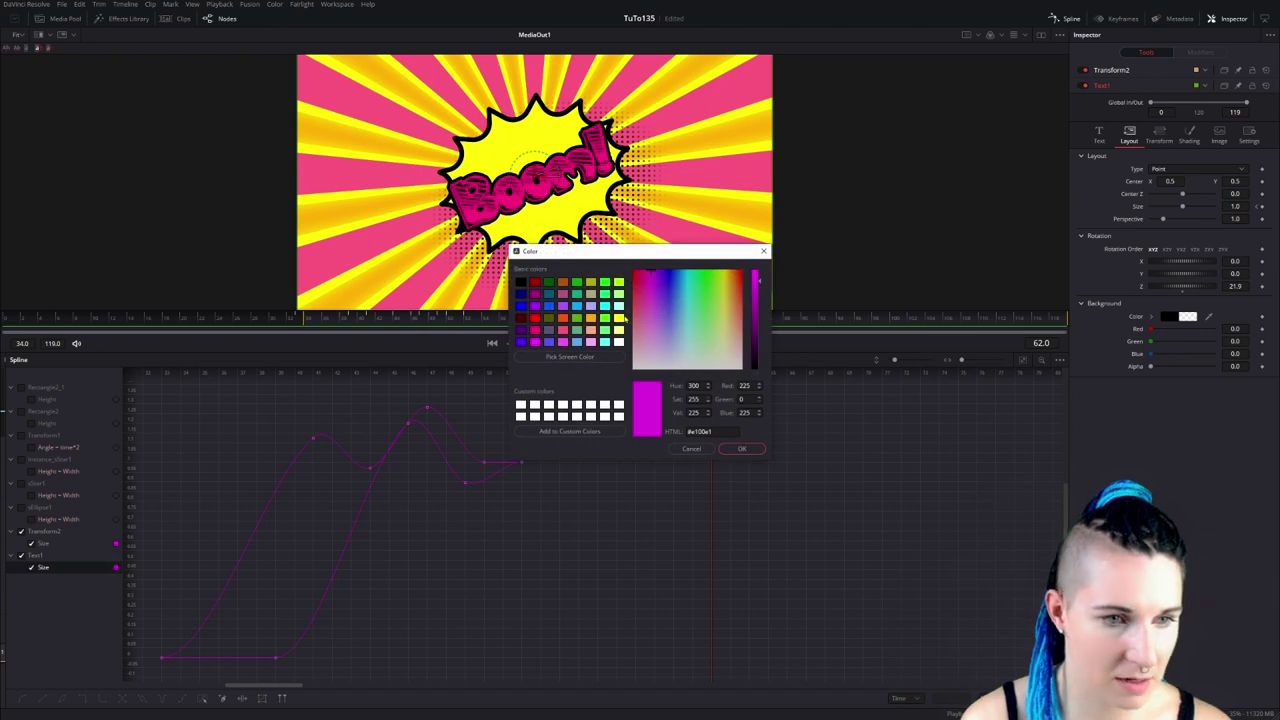
pyautogui.click(622, 317)
pyautogui.click(740, 450)
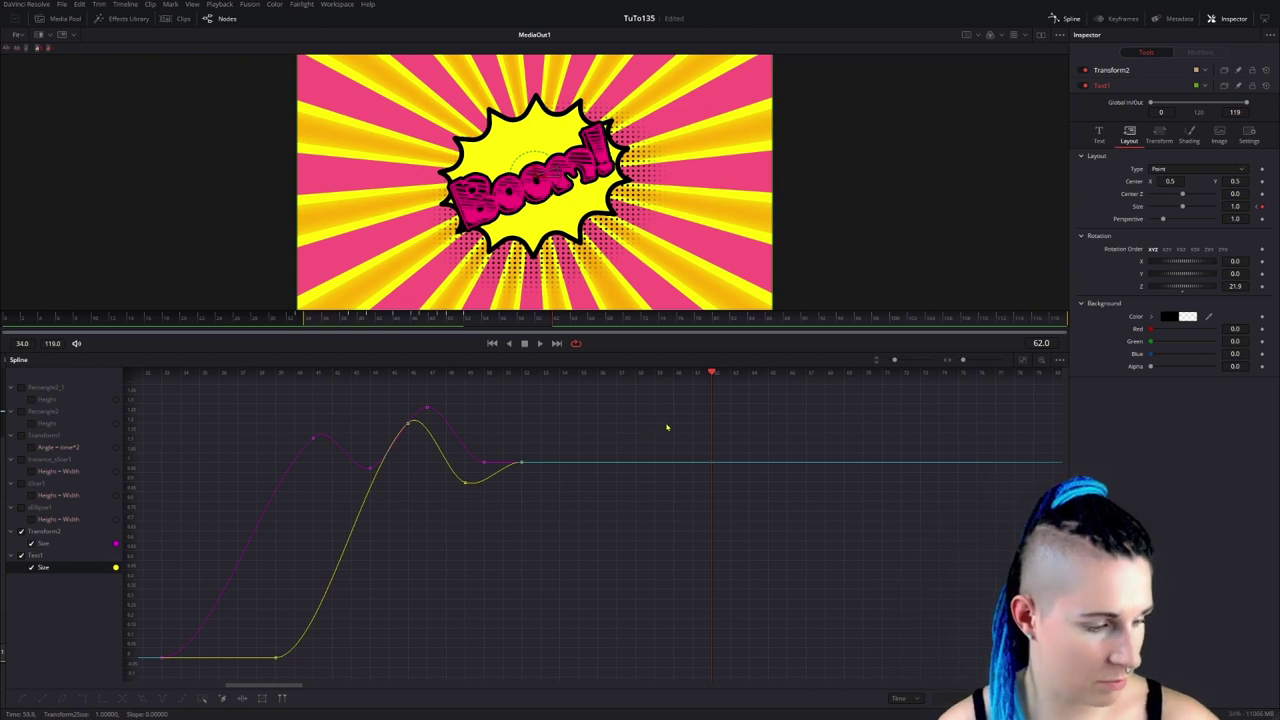
# Select all Size keyframes, repeat the curves as a loop, and play the looped animation.
pyautogui.hotkey('ctrl', 'a')
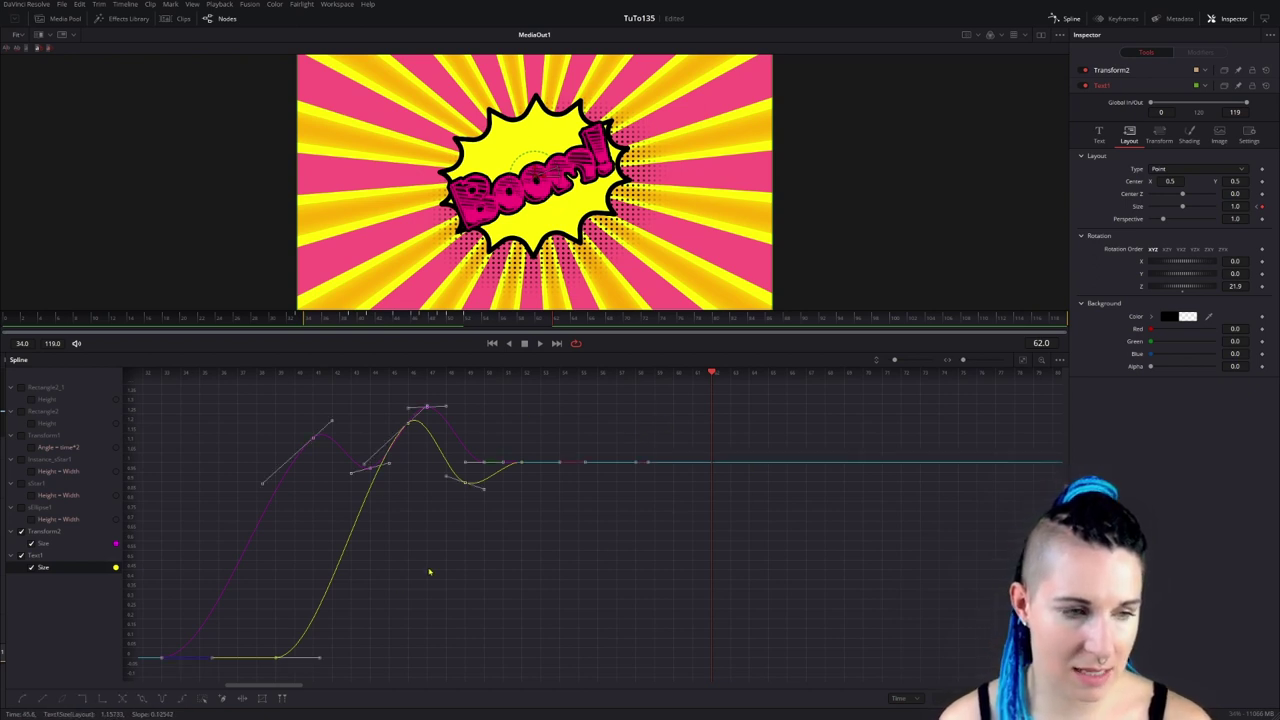
pyautogui.rightClick(728, 430)
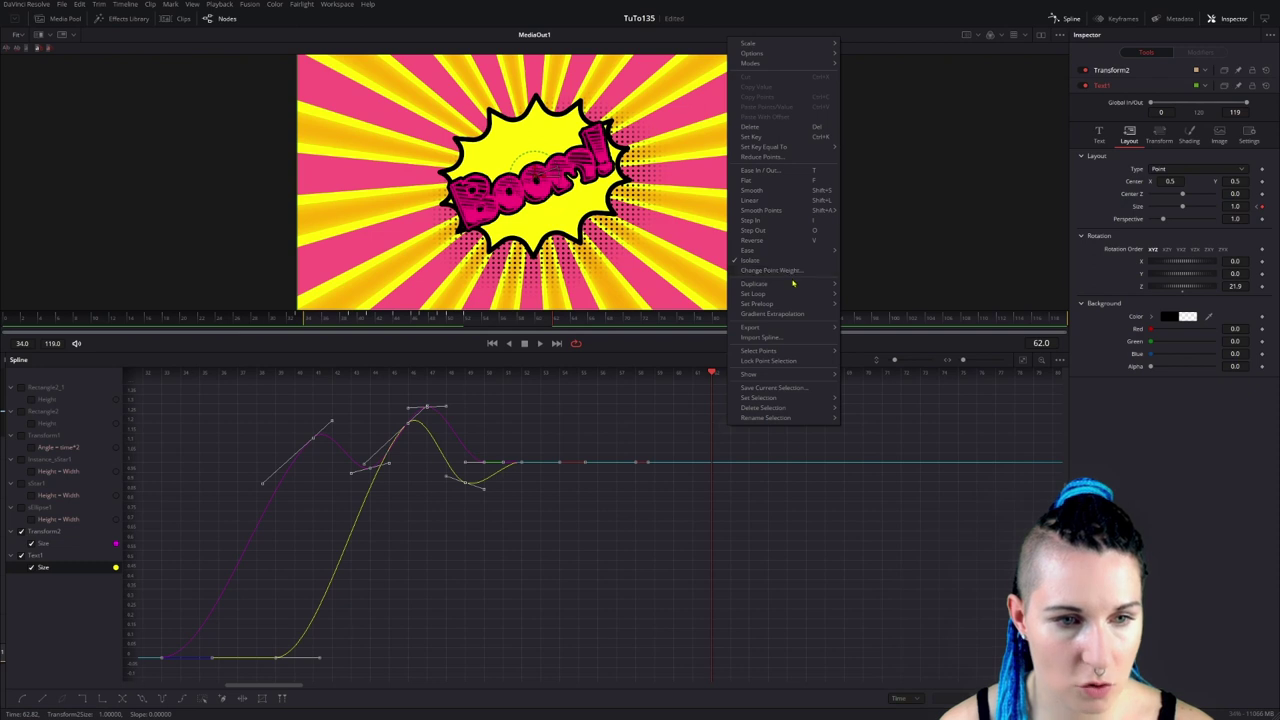
pyautogui.moveTo(789, 287)
pyautogui.click(871, 313)
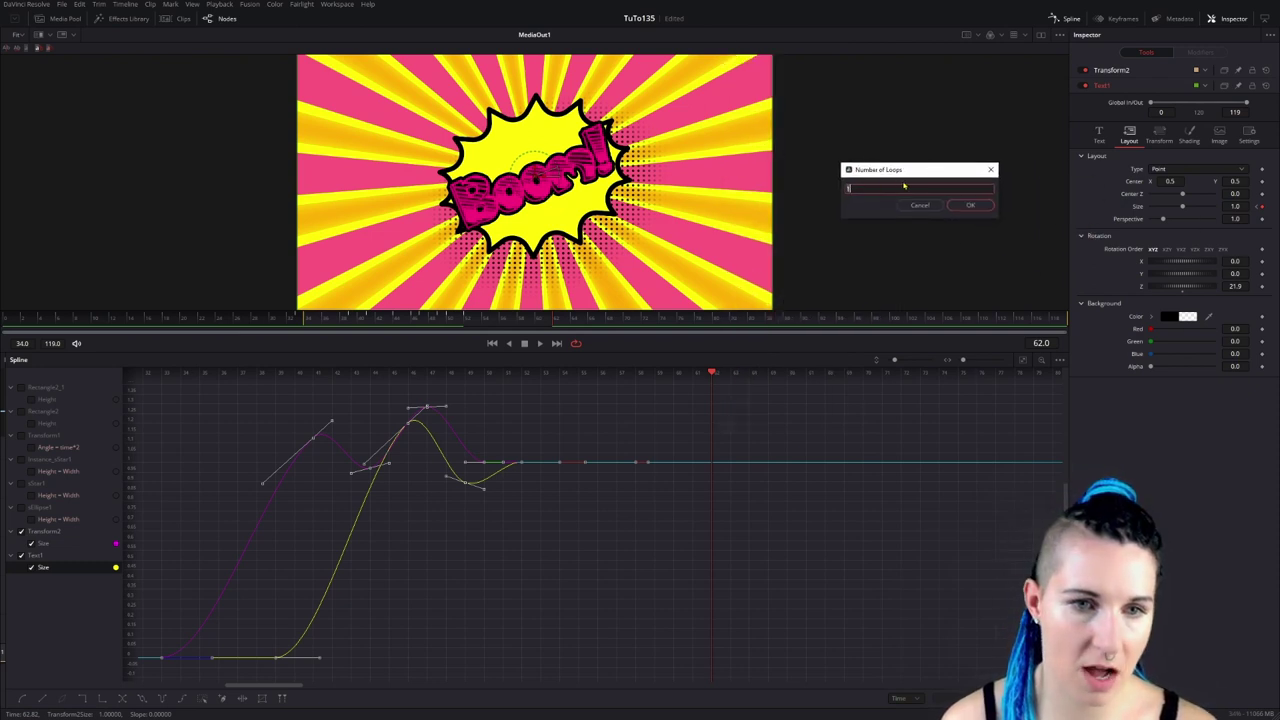
pyautogui.click(970, 207)
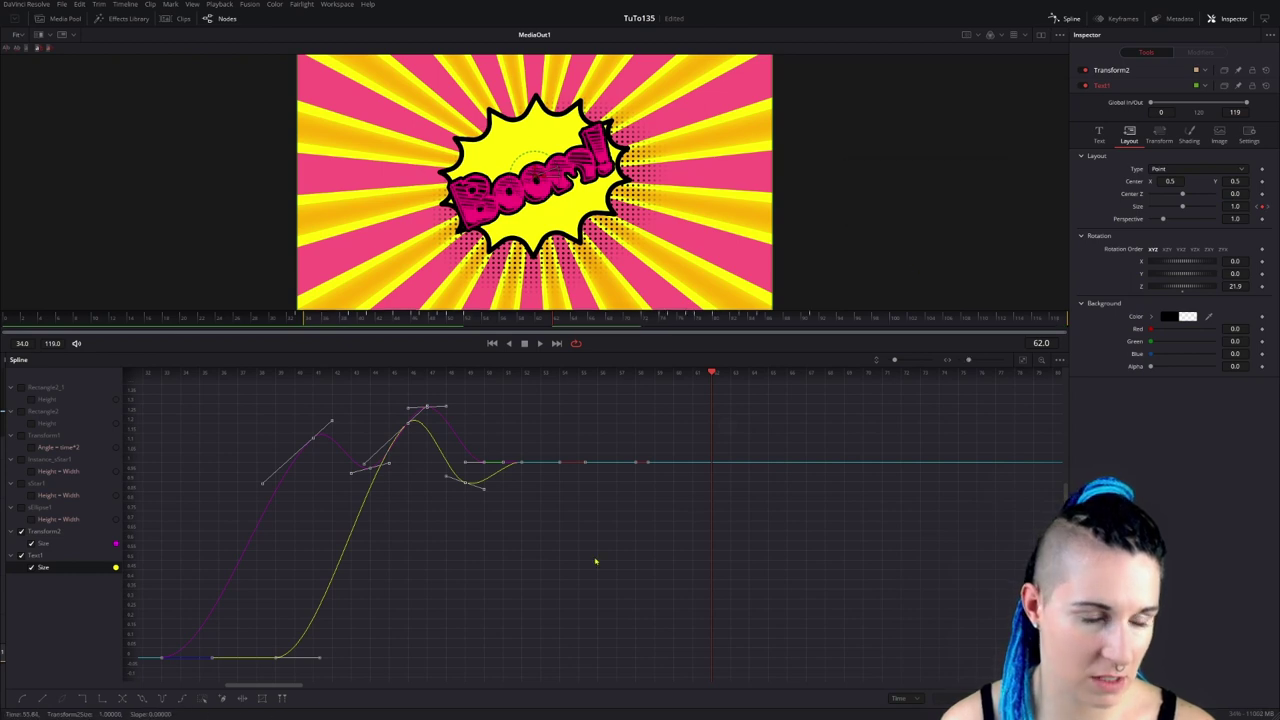
pyautogui.moveTo(268, 688); pyautogui.dragTo(318, 699)
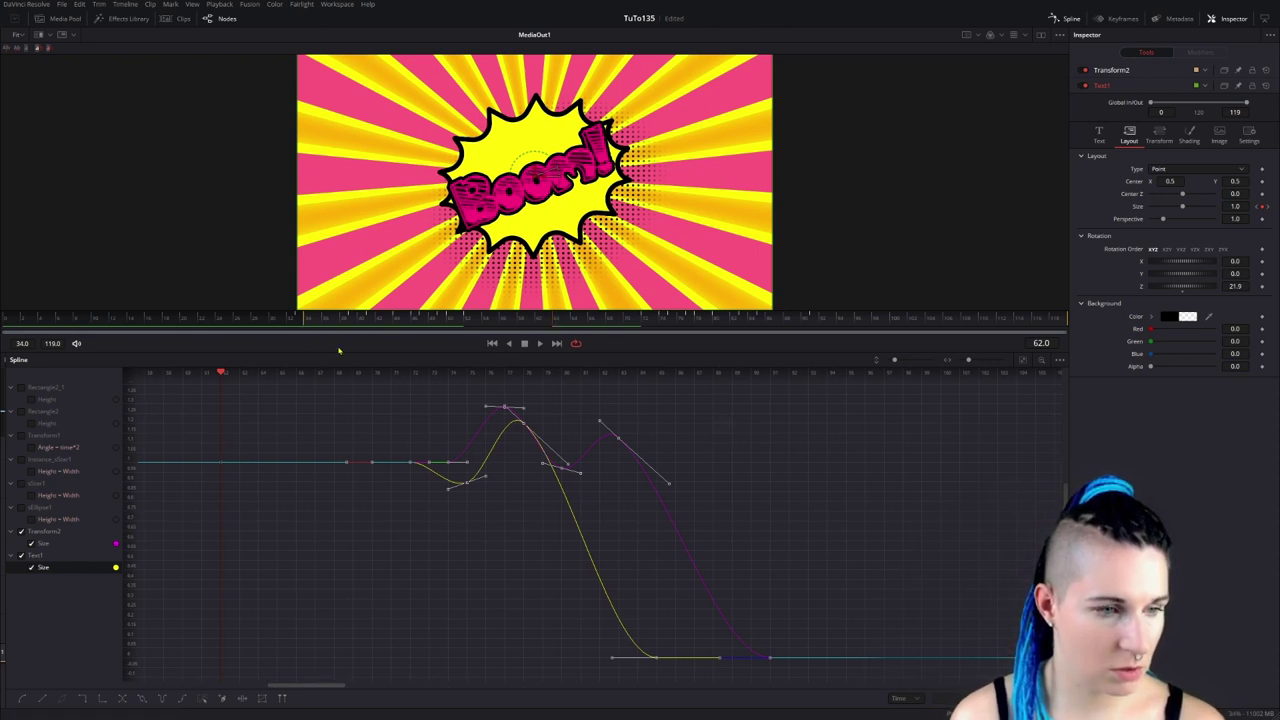
pyautogui.click(540, 344)
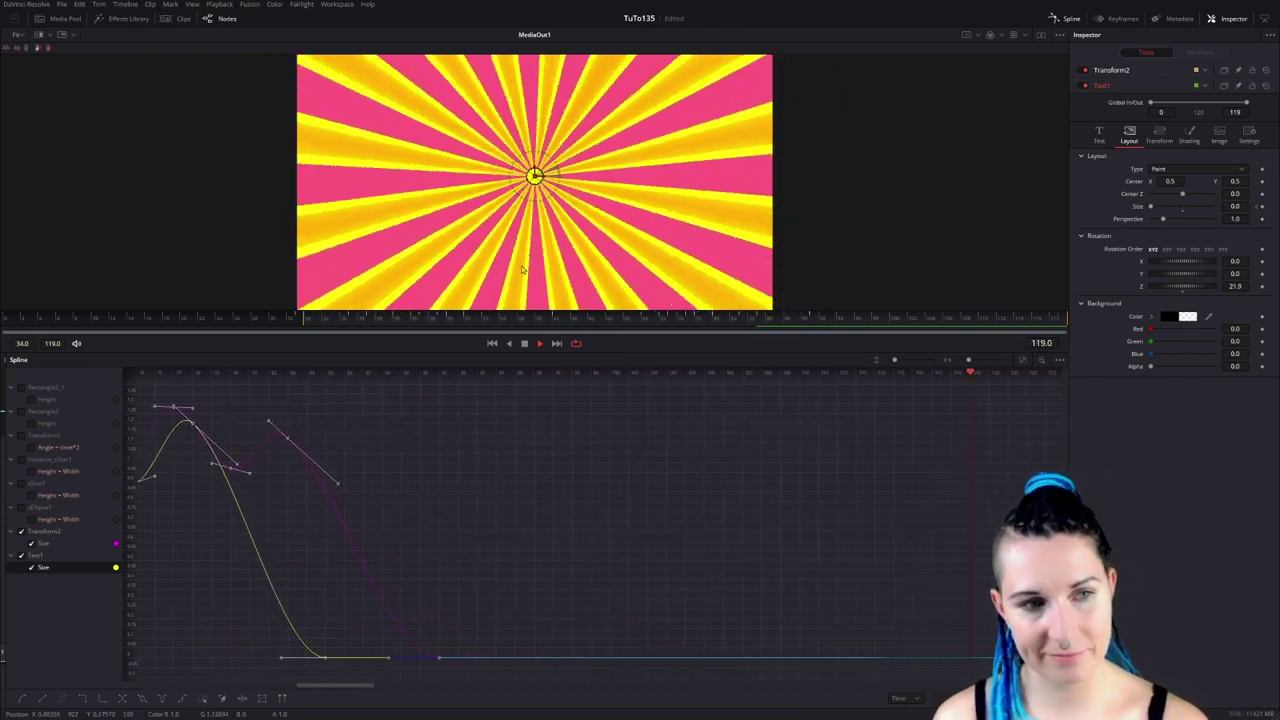
# Stop playback, scrub back to around frame 46 to check the burst's growth, then show the node graph.
pyautogui.click(524, 343)
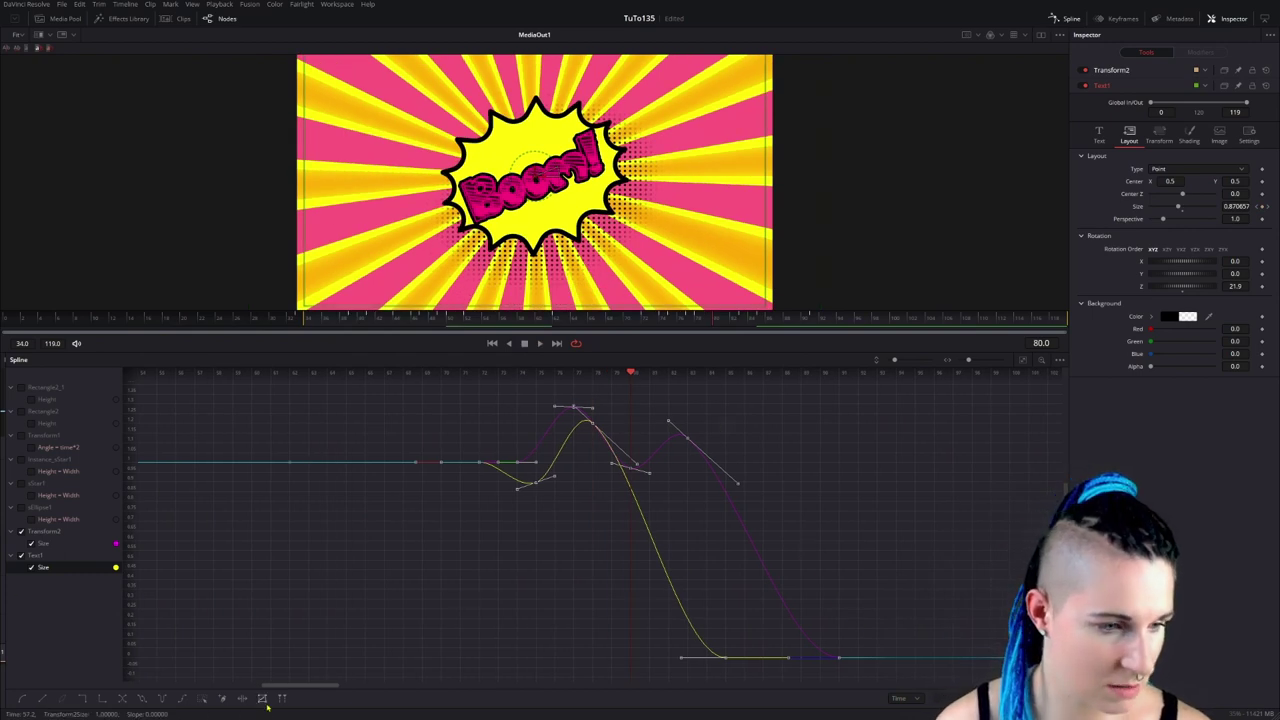
pyautogui.moveTo(300, 686); pyautogui.dragTo(245, 688)
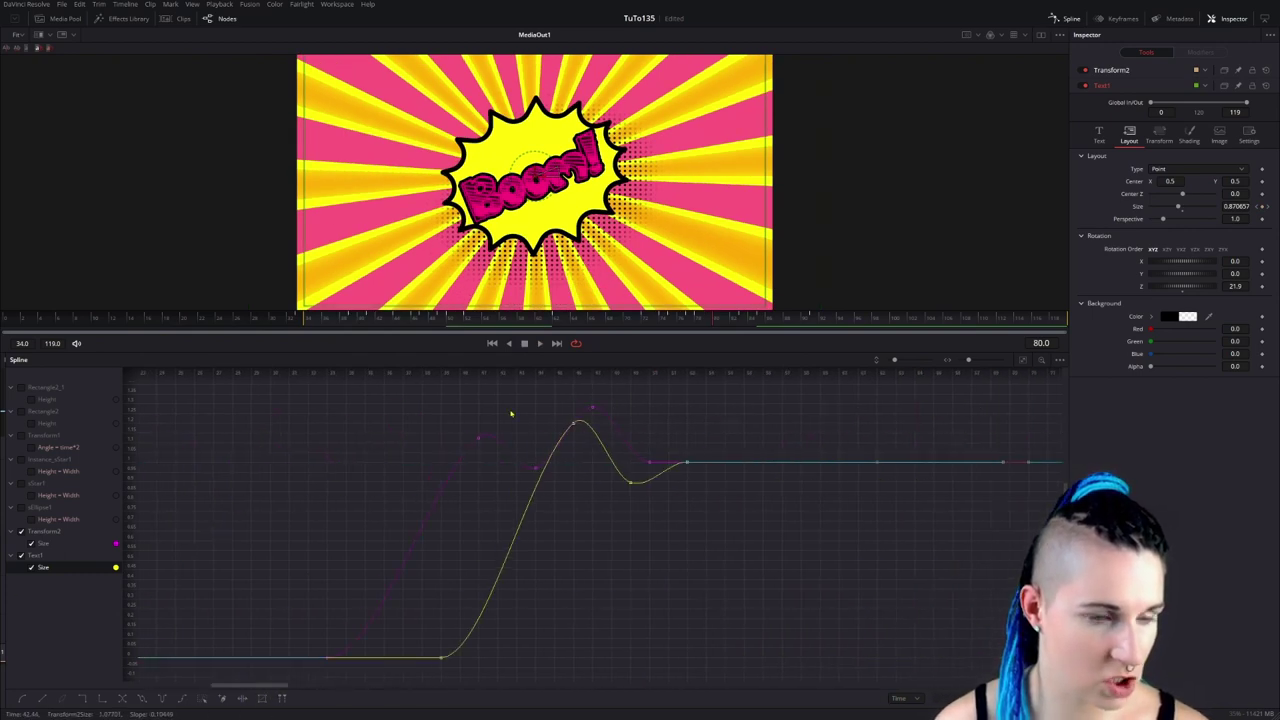
pyautogui.moveTo(701, 322); pyautogui.dragTo(316, 332)
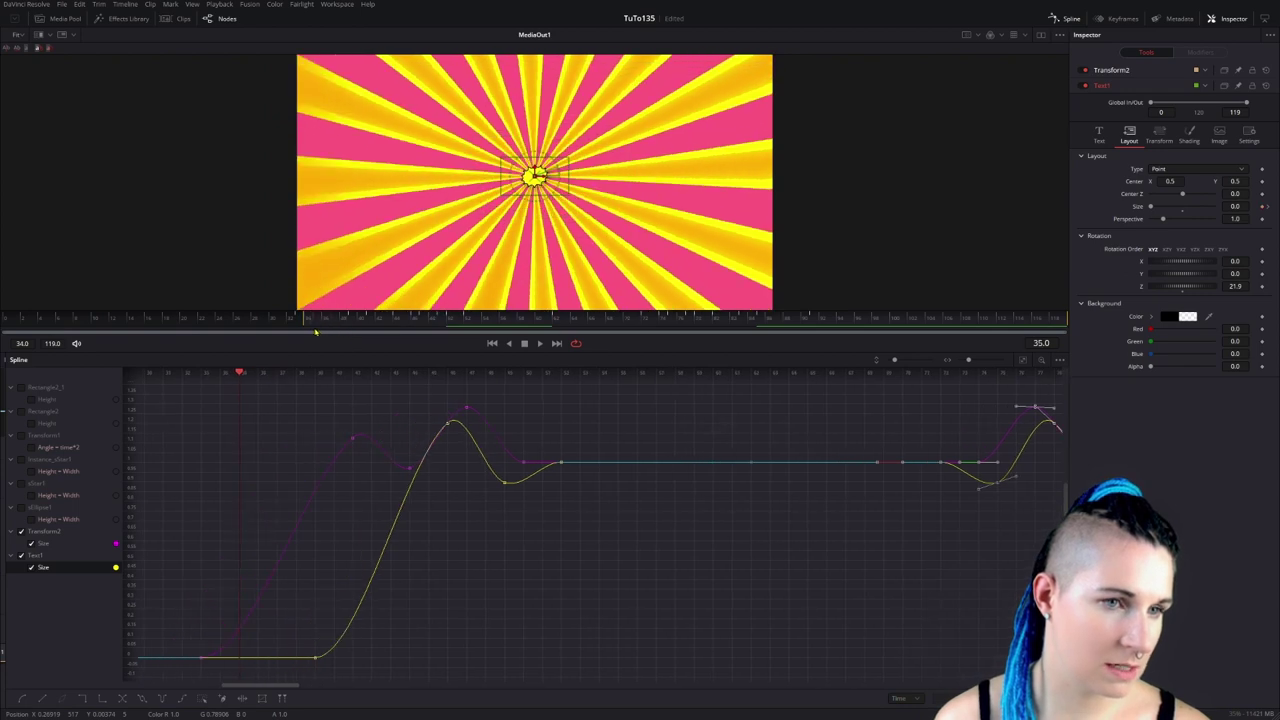
pyautogui.moveTo(318, 332)
pyautogui.mouseDown()
pyautogui.moveTo(351, 332)
pyautogui.moveTo(320, 332)
pyautogui.mouseUp()
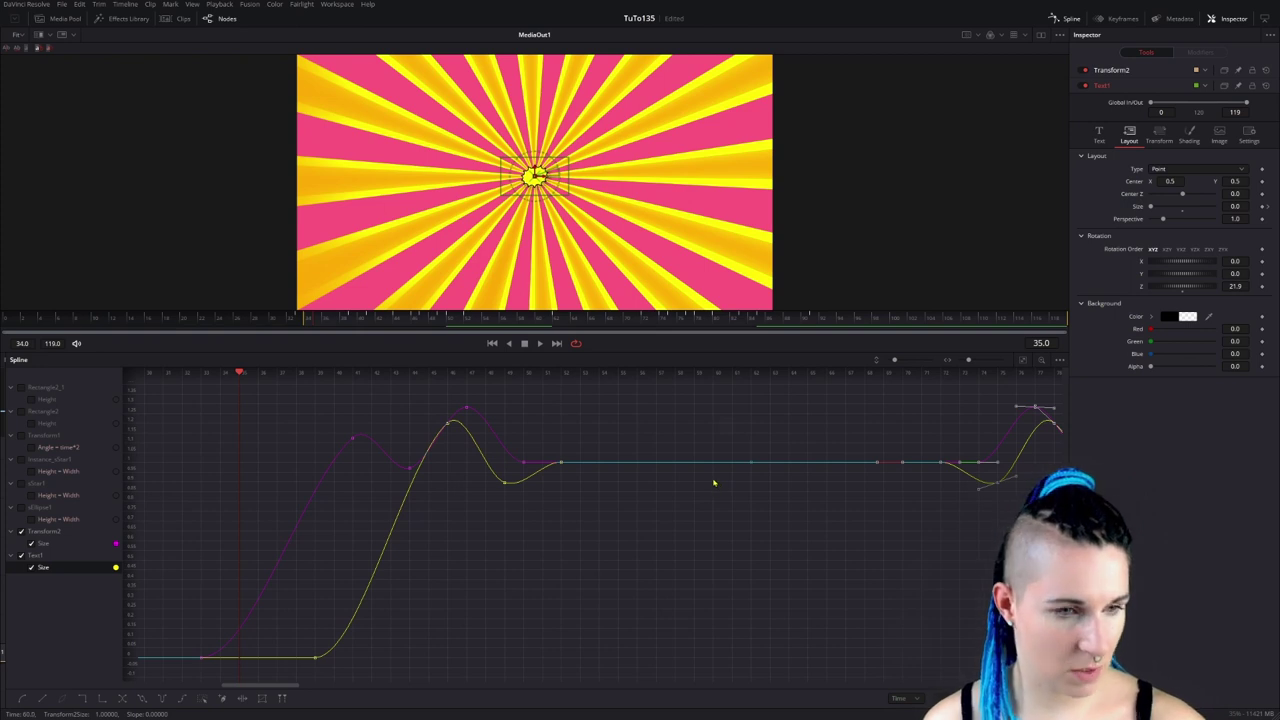
pyautogui.press('F8')
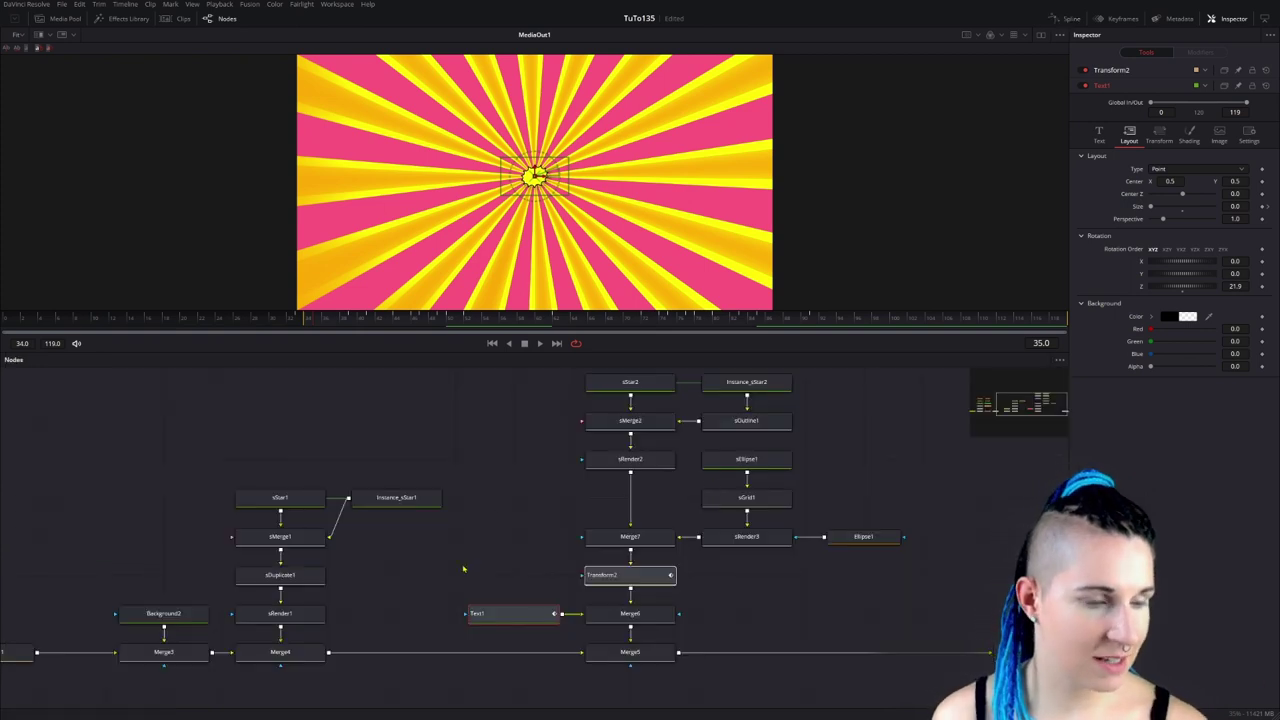
# Select sStar1, keyframe its X Offset at 0, and move to frame 42.
pyautogui.moveTo(466, 564); pyautogui.dragTo(729, 534)
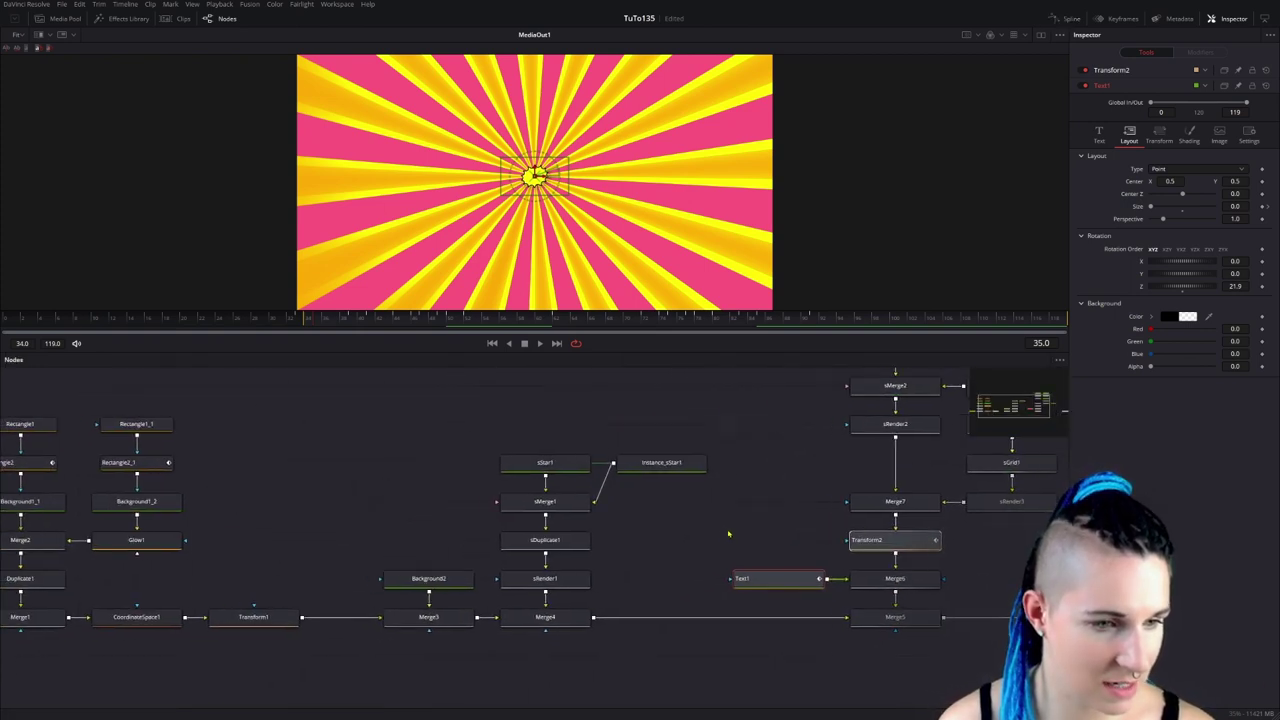
pyautogui.click(557, 465)
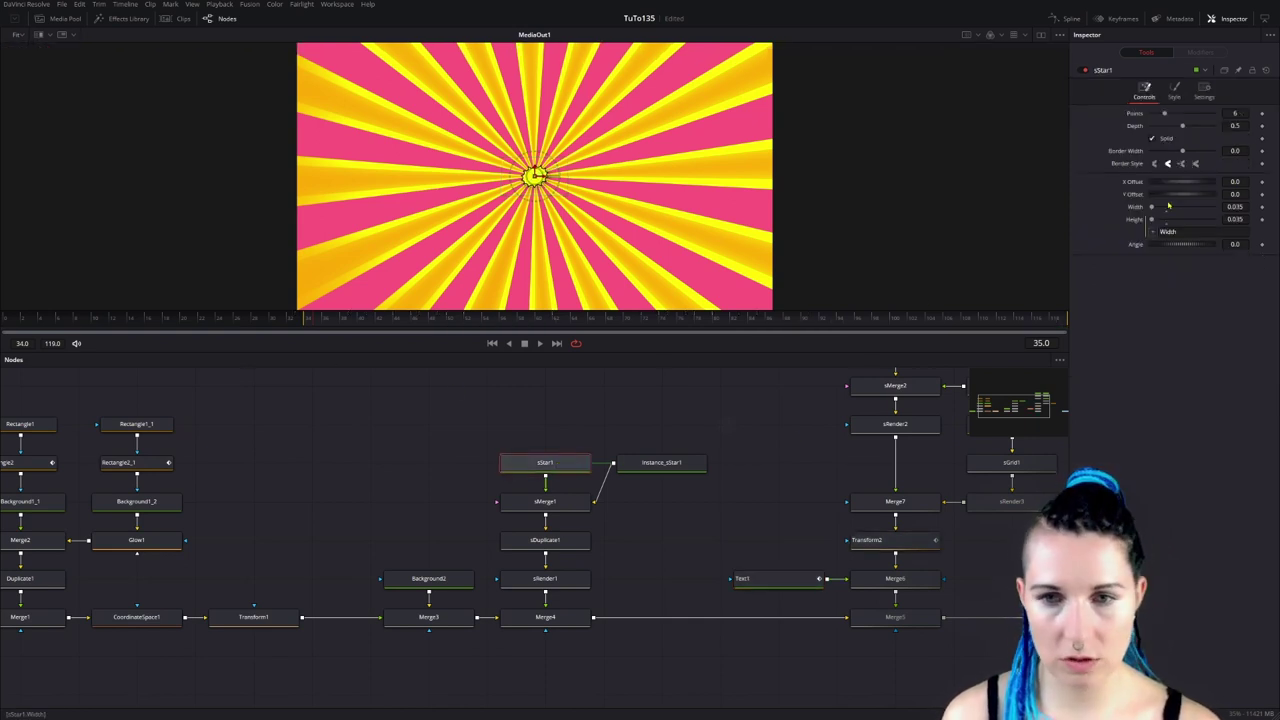
pyautogui.click(1262, 182)
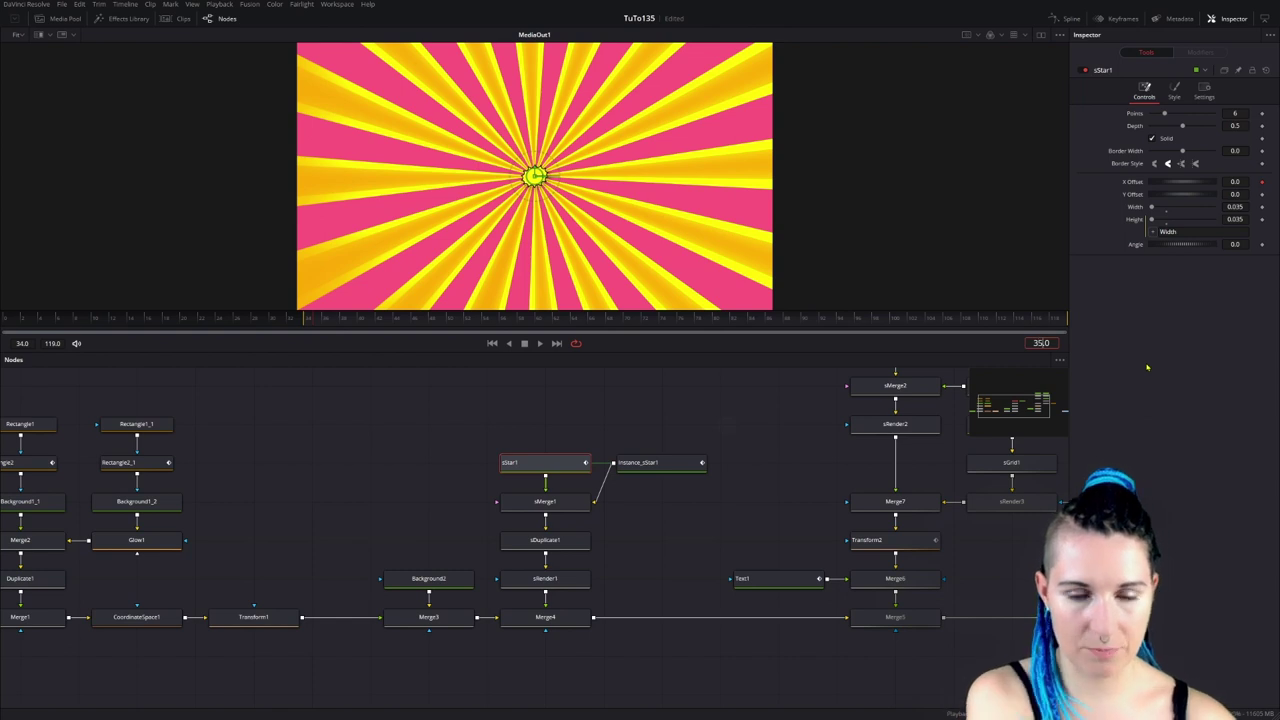
pyautogui.click(1041, 343)
pyautogui.write('1042')
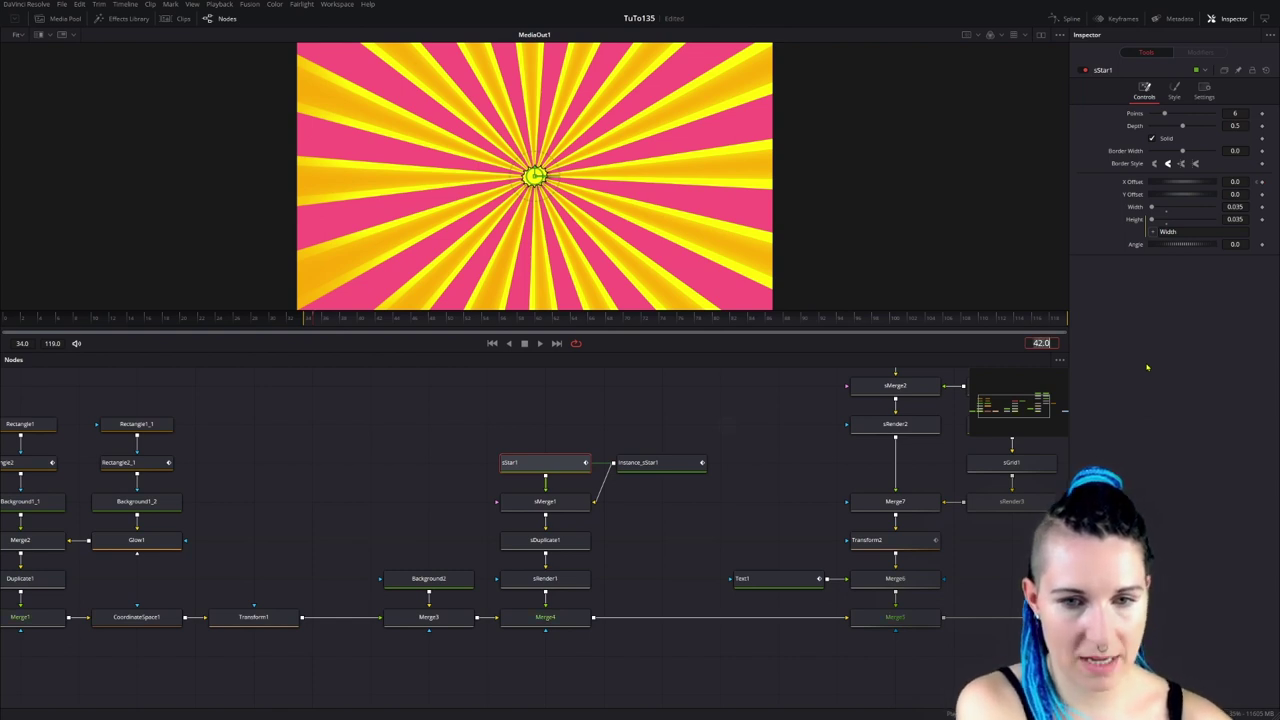
pyautogui.press('Return')
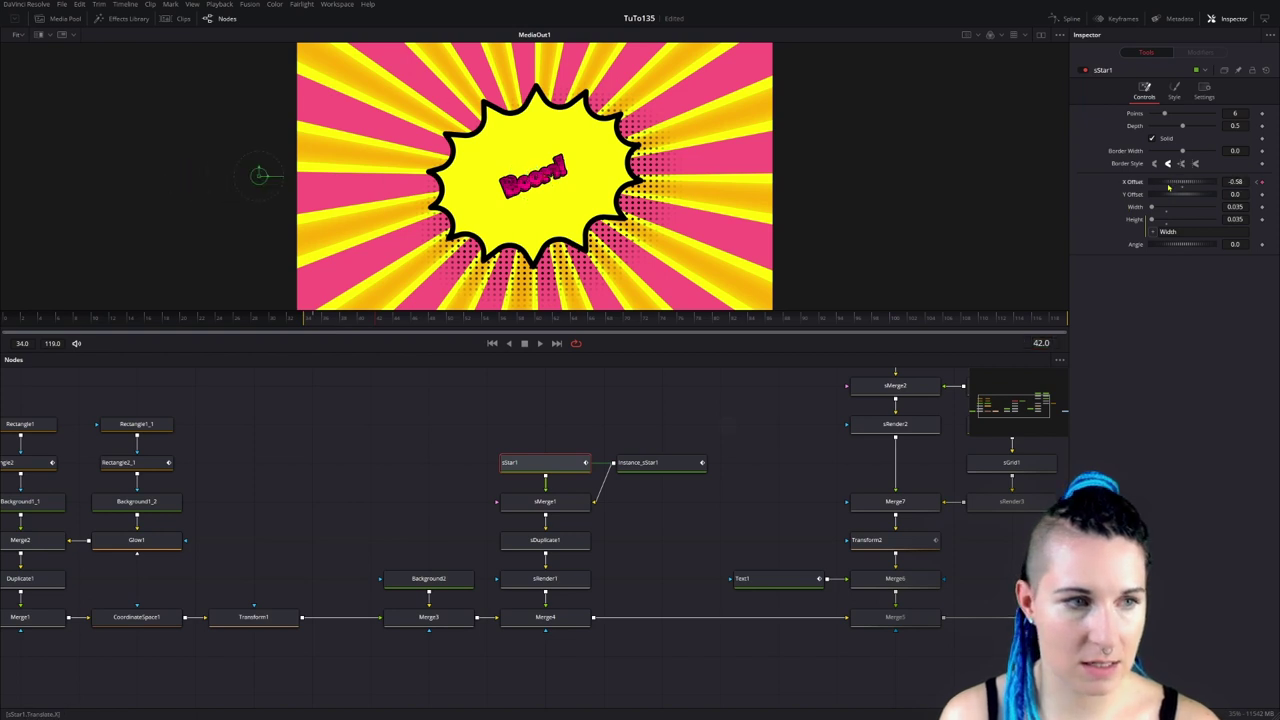
# Change sStar1's X Offset at frame 42 and play back from frame 34 to review the stars.
pyautogui.moveTo(1168, 186); pyautogui.dragTo(1170, 187)
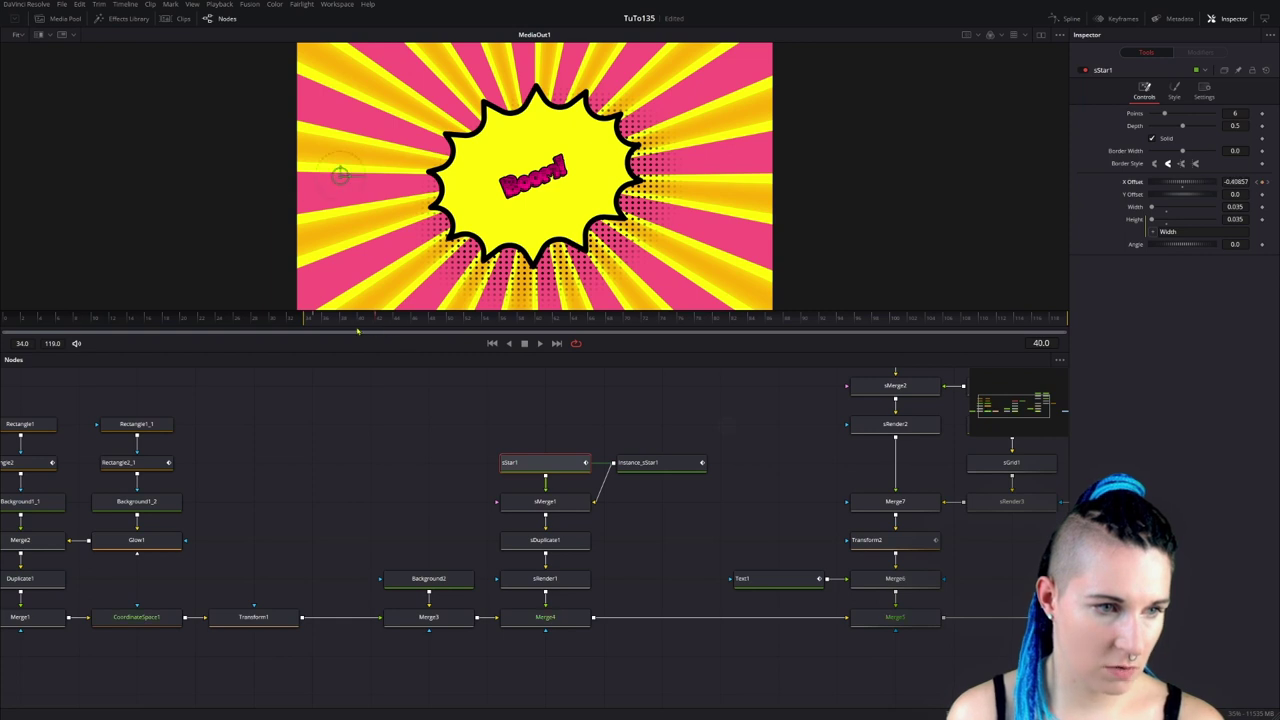
pyautogui.moveTo(325, 327); pyautogui.dragTo(313, 328)
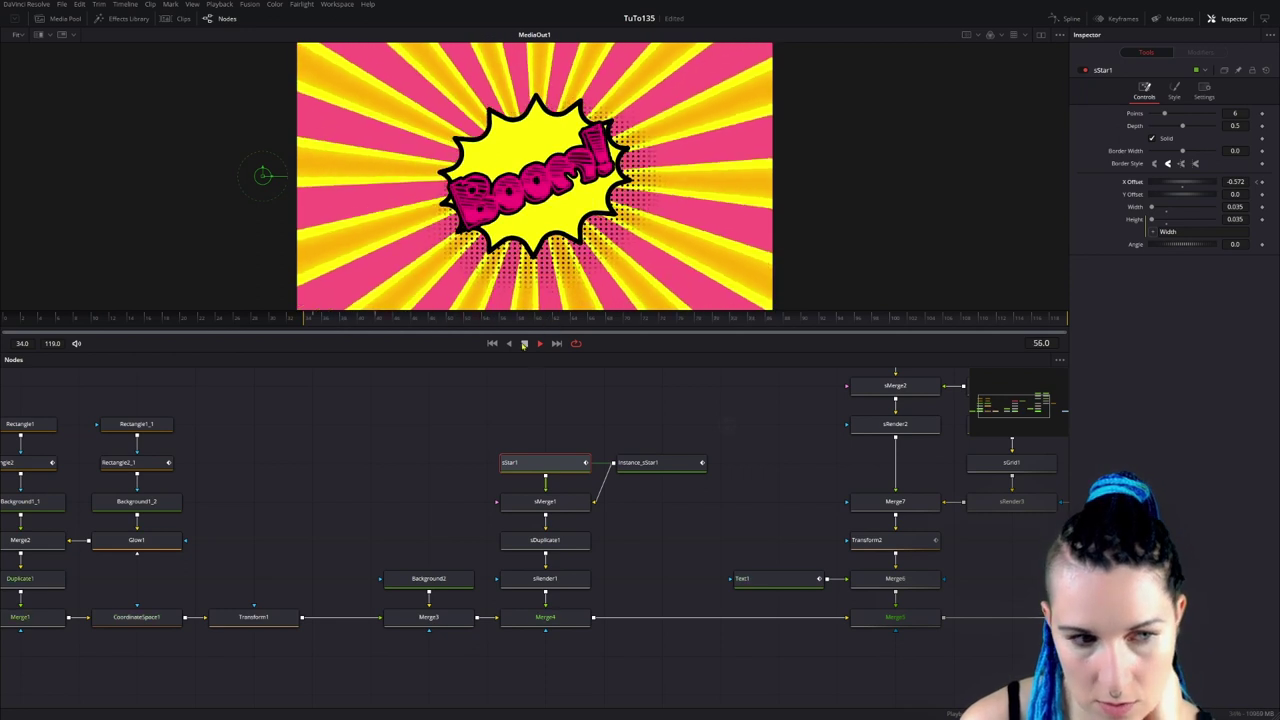
pyautogui.press('space')
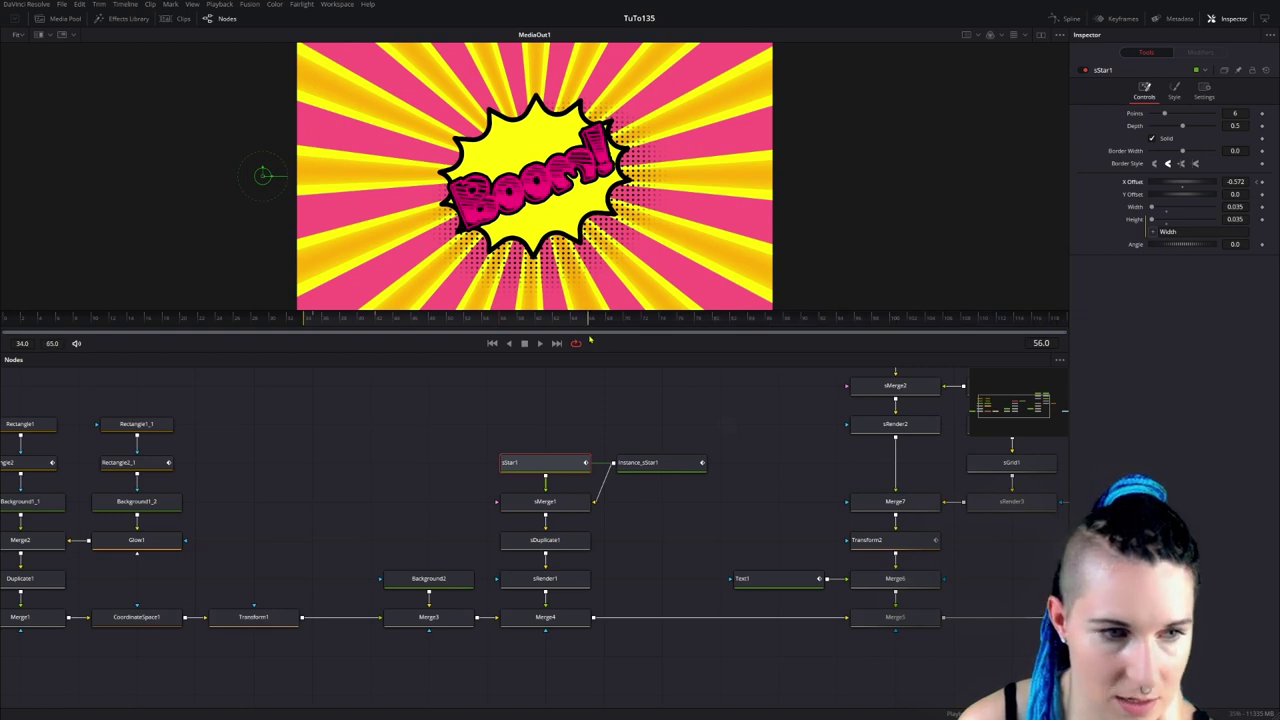
pyautogui.press('space')
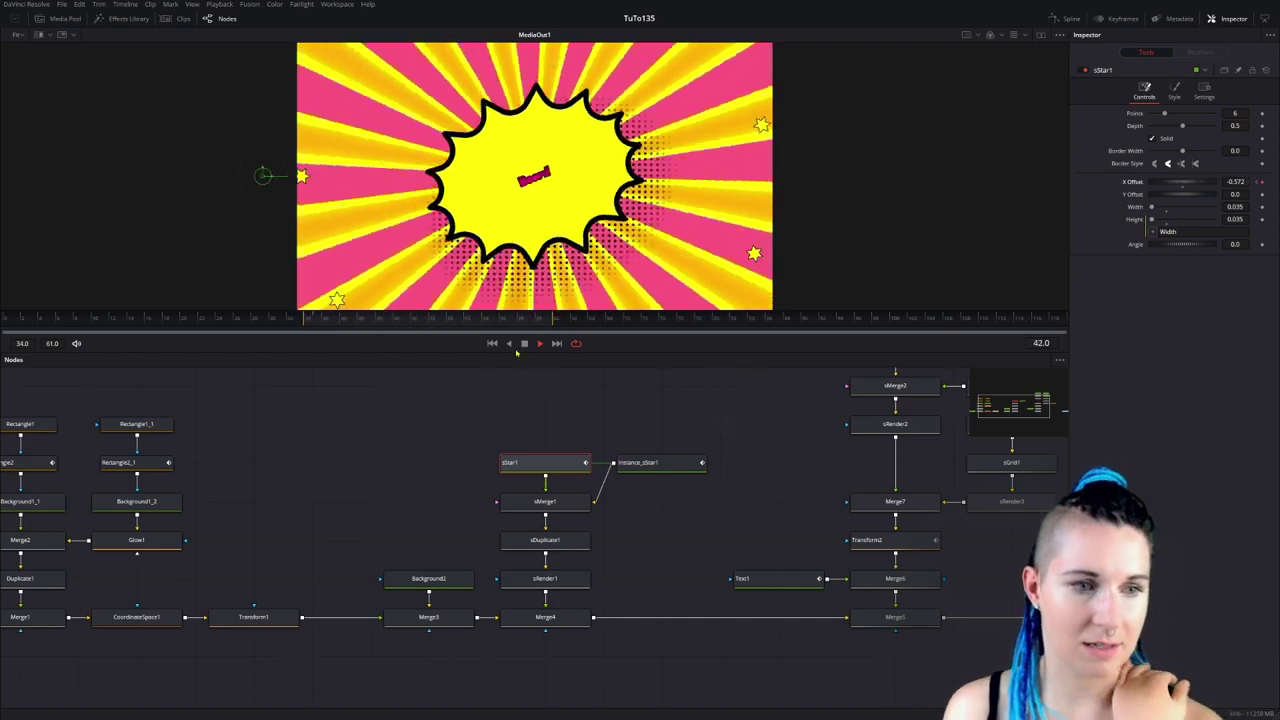
pyautogui.click(524, 344)
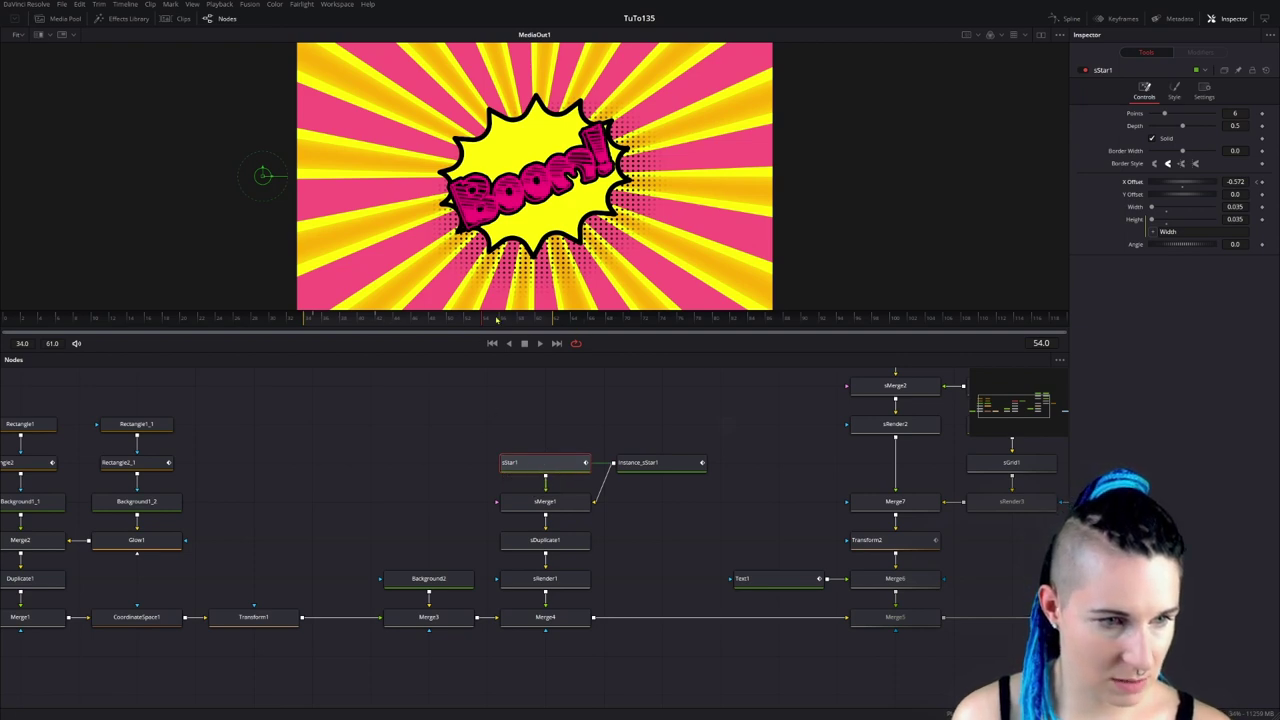
# Try an X Offset of -0.308 near frame 45, replay, and scrub forward to frame 50.
pyautogui.moveTo(497, 319)
pyautogui.mouseDown()
pyautogui.moveTo(406, 338)
pyautogui.moveTo(436, 338)
pyautogui.mouseUp()
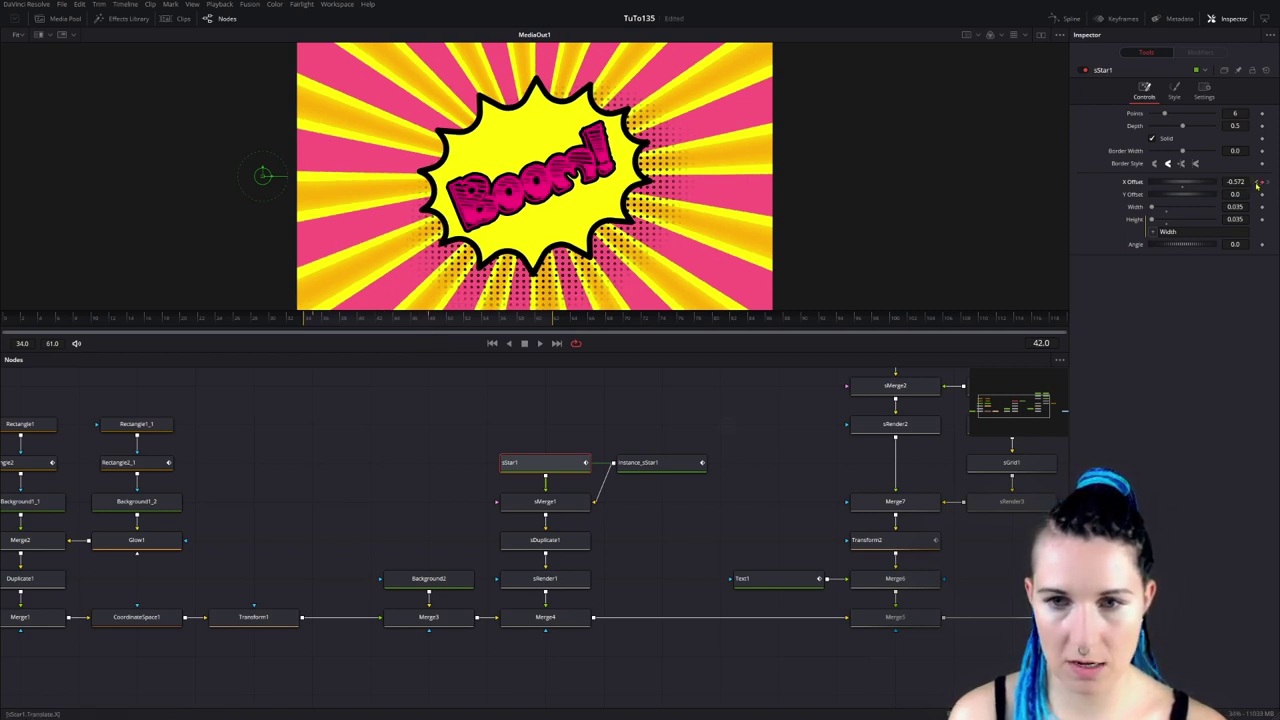
pyautogui.moveTo(1262, 185); pyautogui.dragTo(1219, 207)
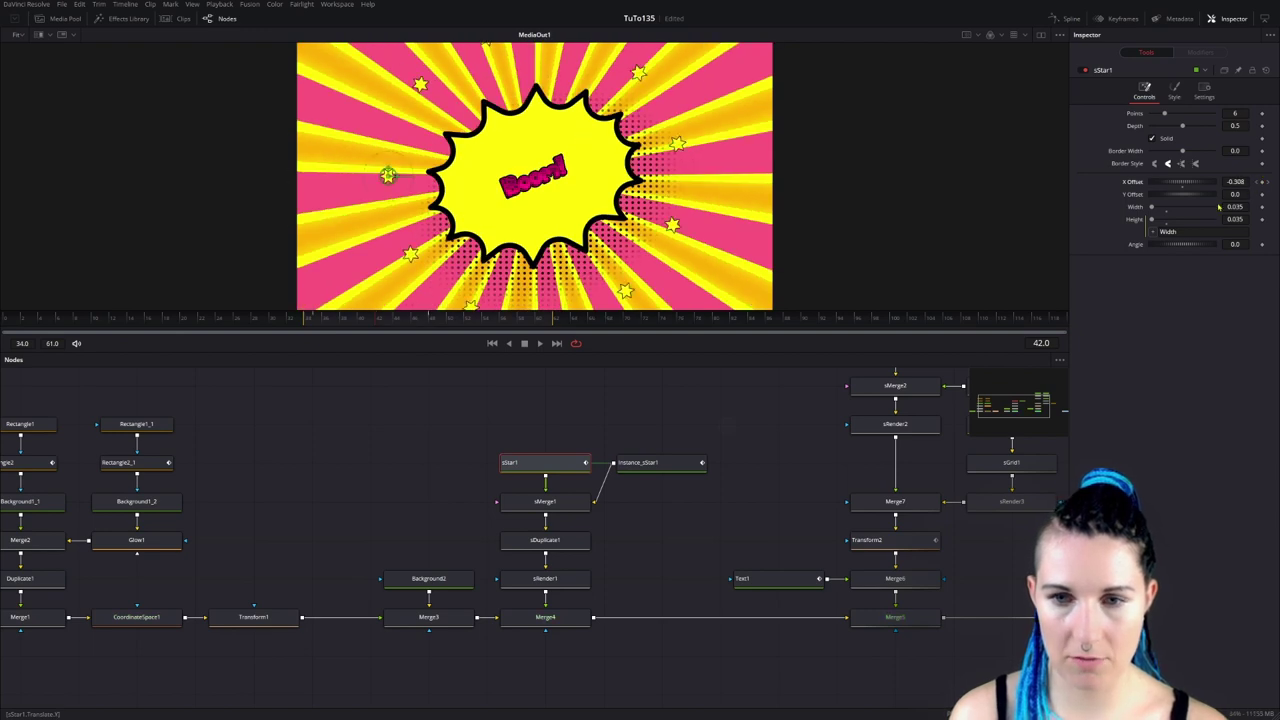
pyautogui.click(540, 343)
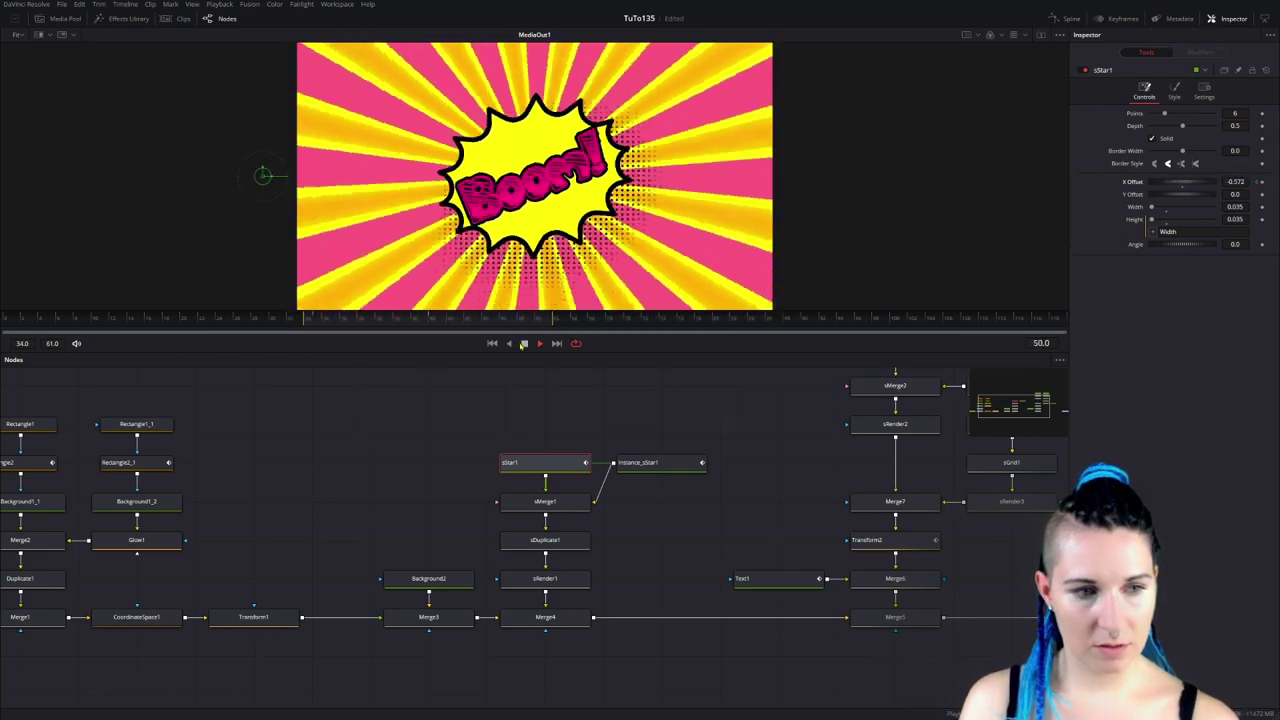
pyautogui.click(524, 344)
pyautogui.moveTo(321, 324); pyautogui.dragTo(612, 313)
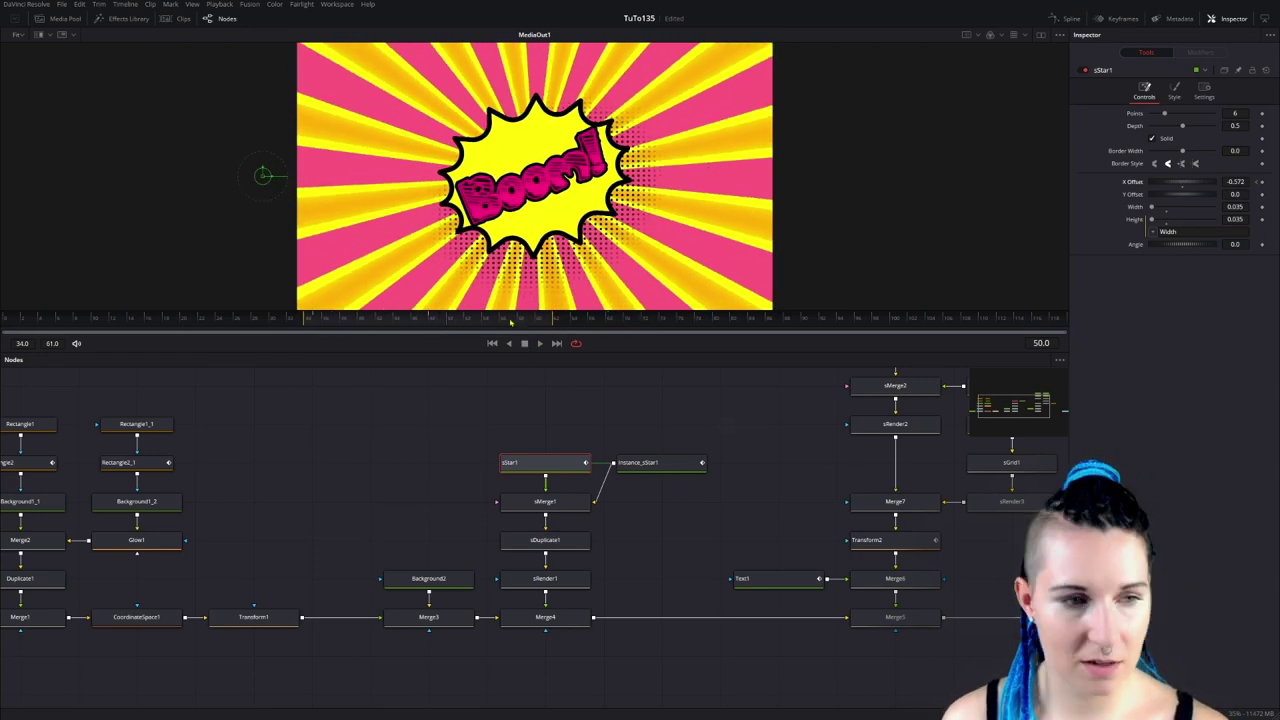
pyautogui.click(1258, 183)
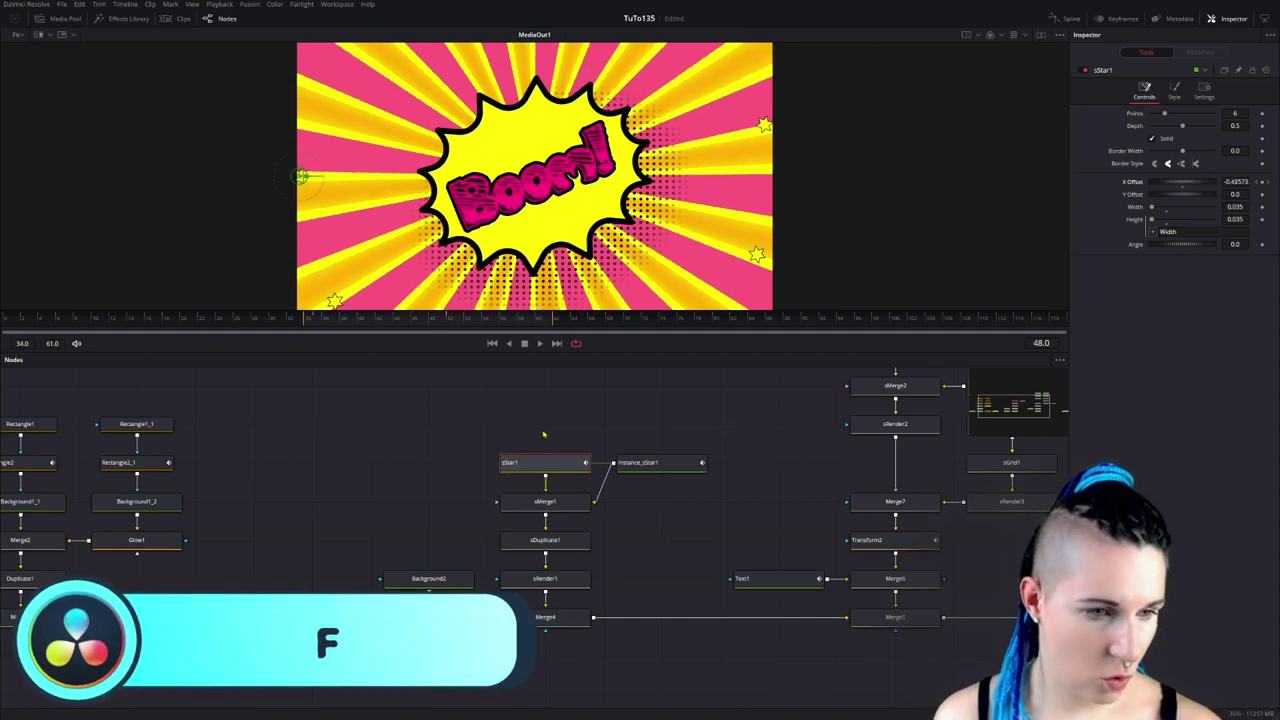
# In the Spline editor, hide the Text1 curves and display only sStar1's X Offset curve.
pyautogui.press('F8')
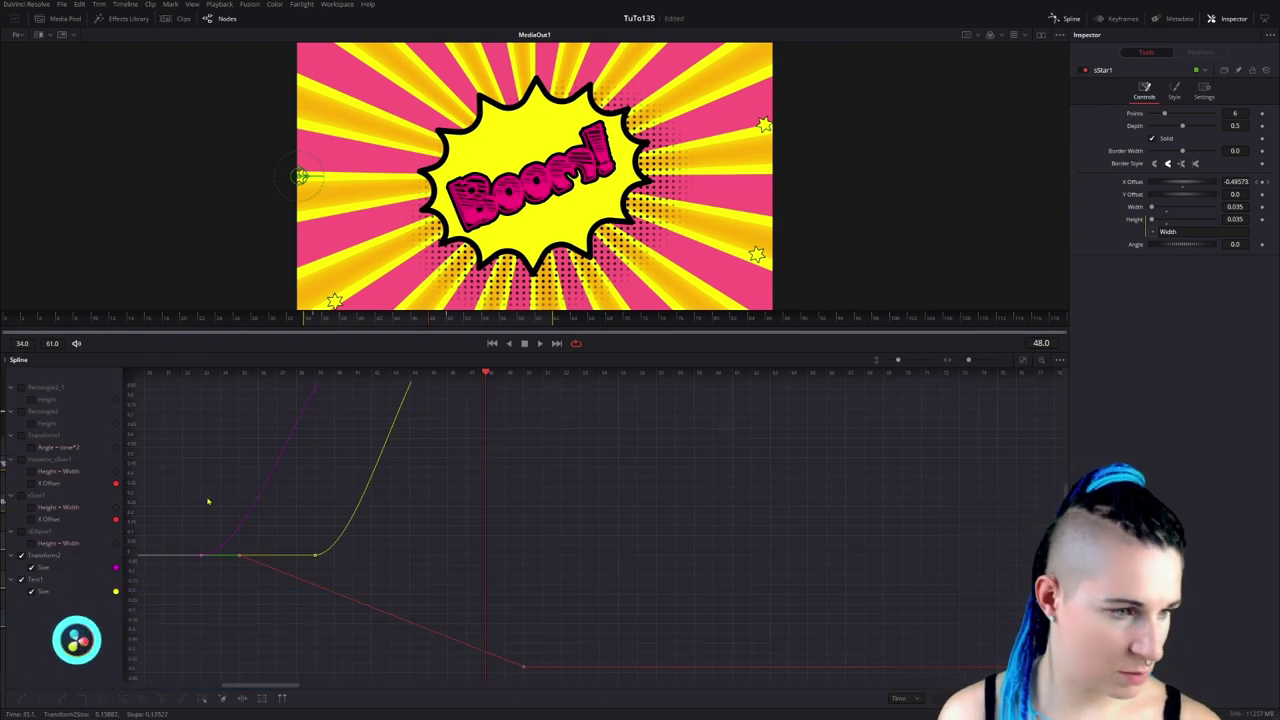
pyautogui.click(22, 578)
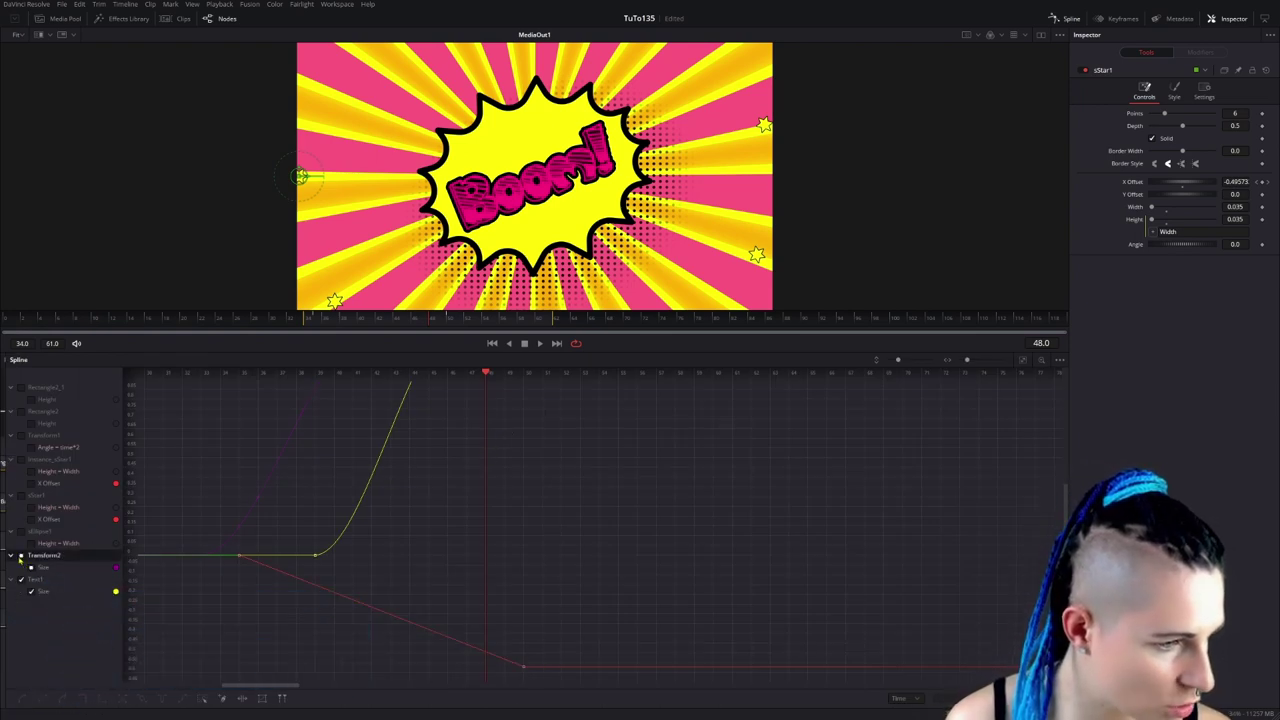
pyautogui.click(22, 580)
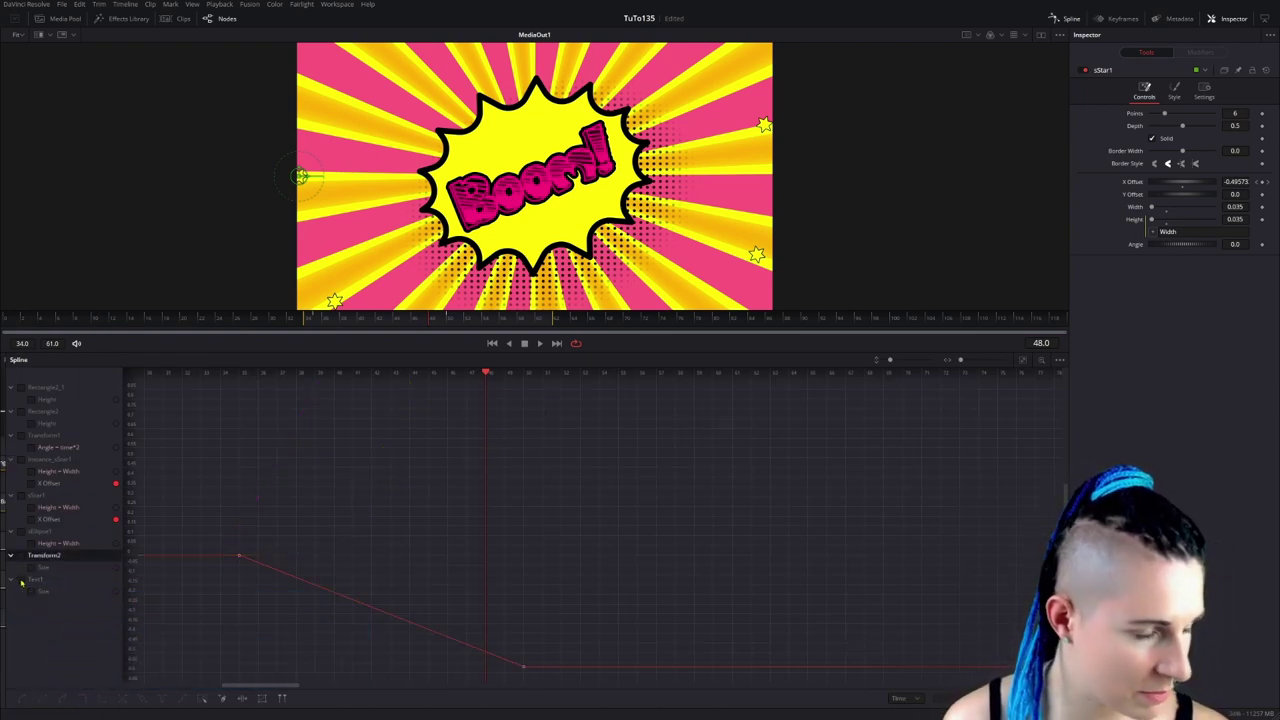
pyautogui.click(35, 507)
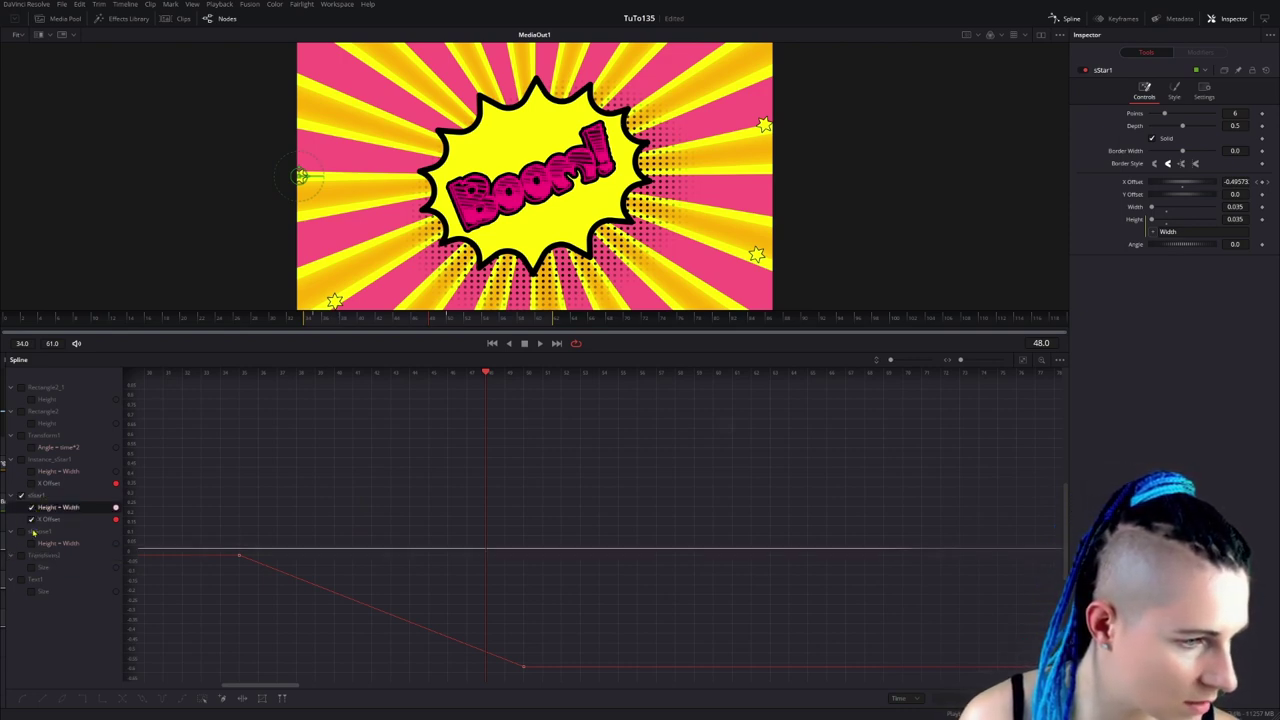
pyautogui.click(48, 520)
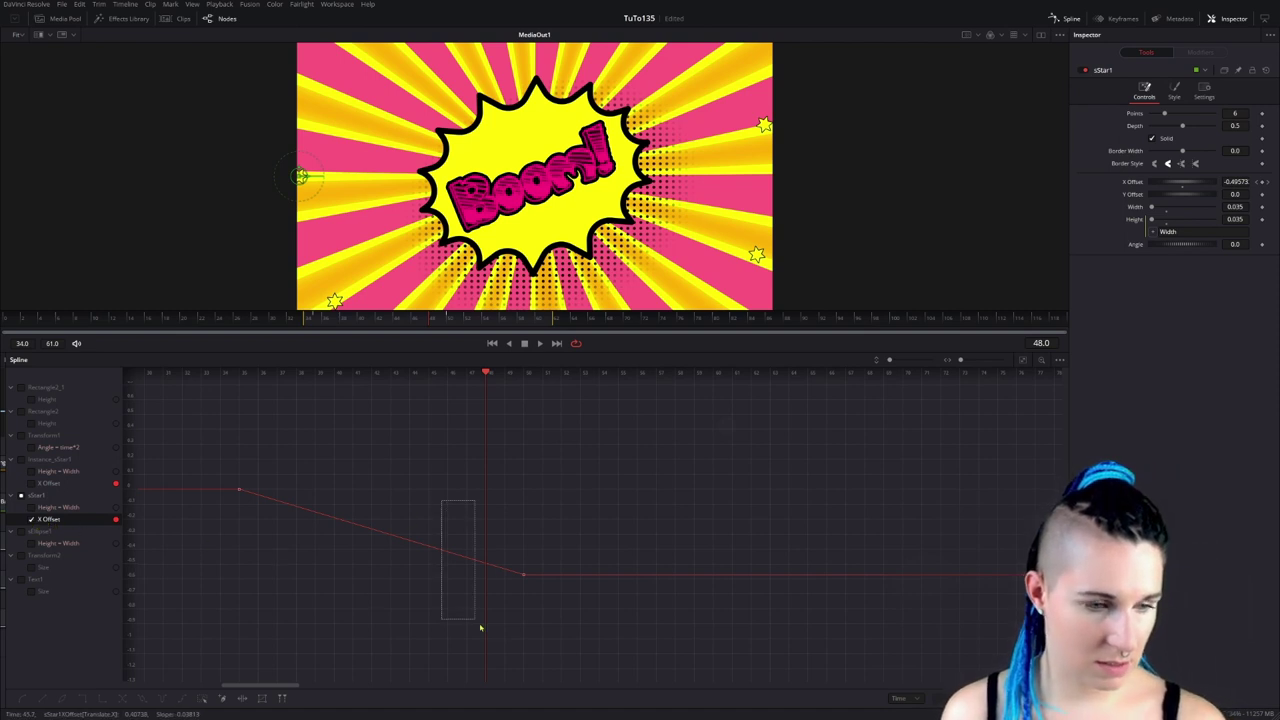
# Flatten the X Offset curve into its end keyframe, lengthen the ease-in, and play it back.
pyautogui.moveTo(443, 501); pyautogui.dragTo(614, 622)
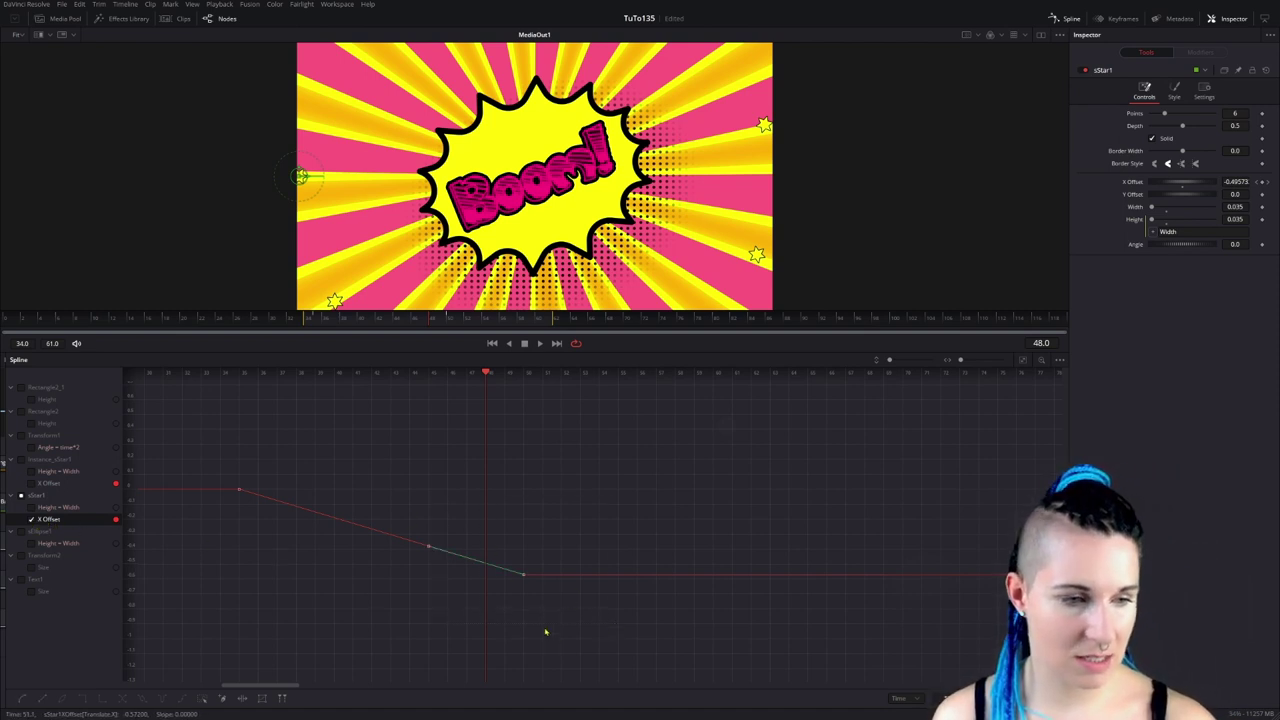
pyautogui.press('f')
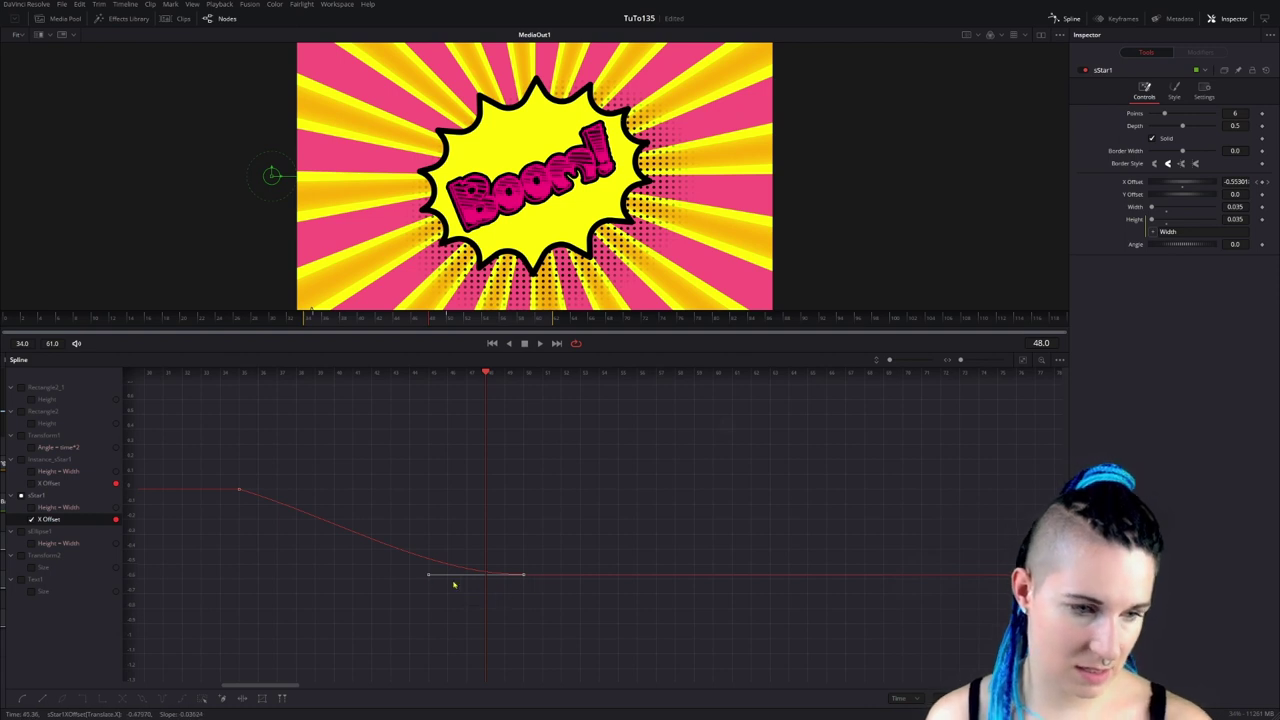
pyautogui.click(509, 573)
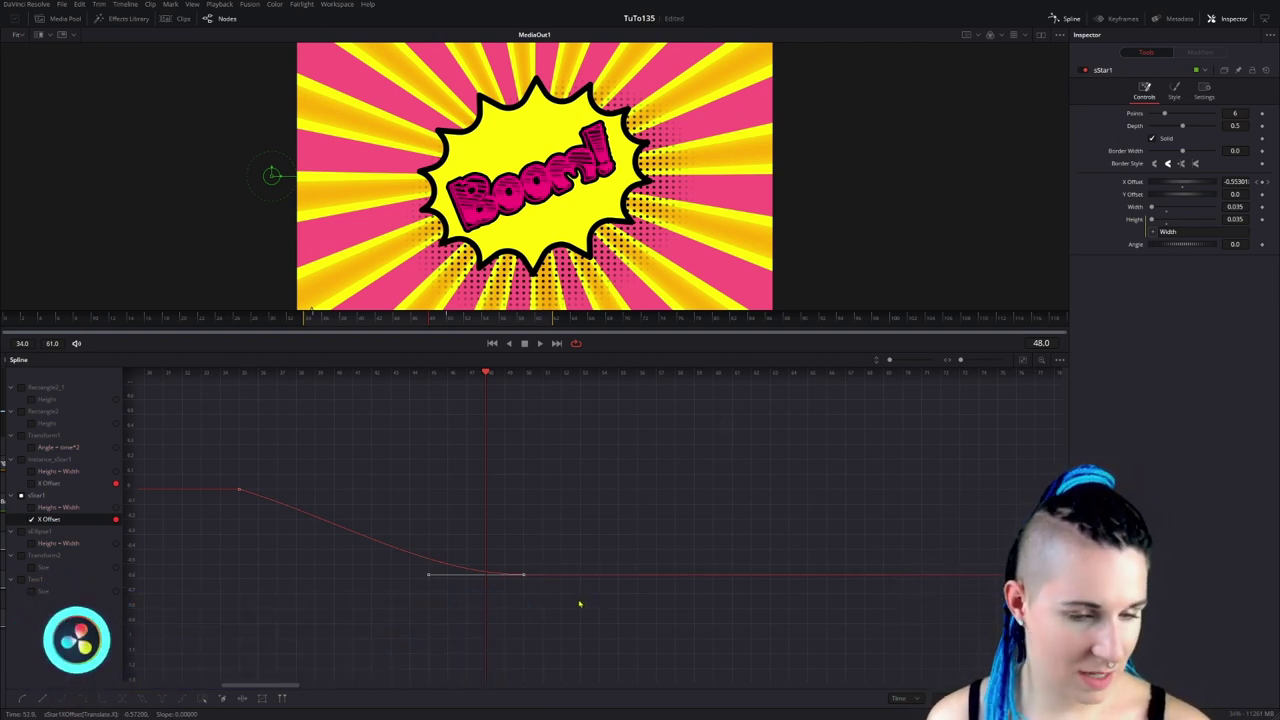
pyautogui.press('t')
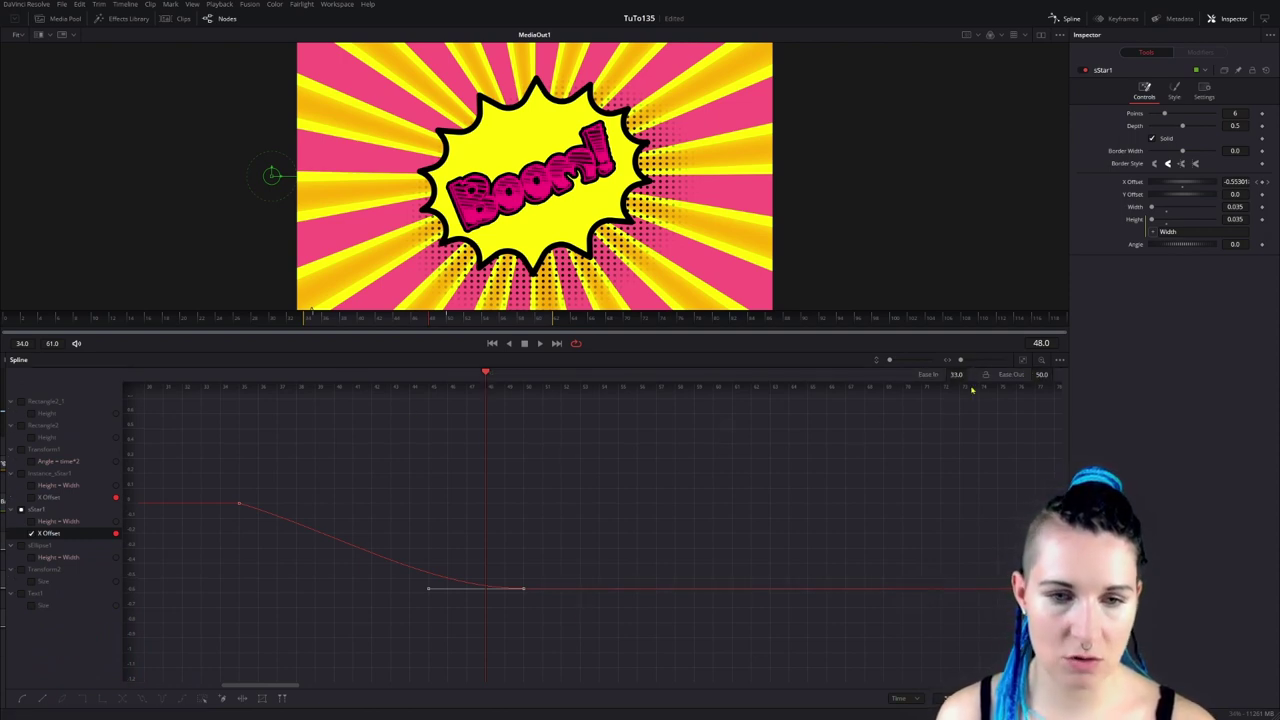
pyautogui.moveTo(969, 374); pyautogui.dragTo(969, 373)
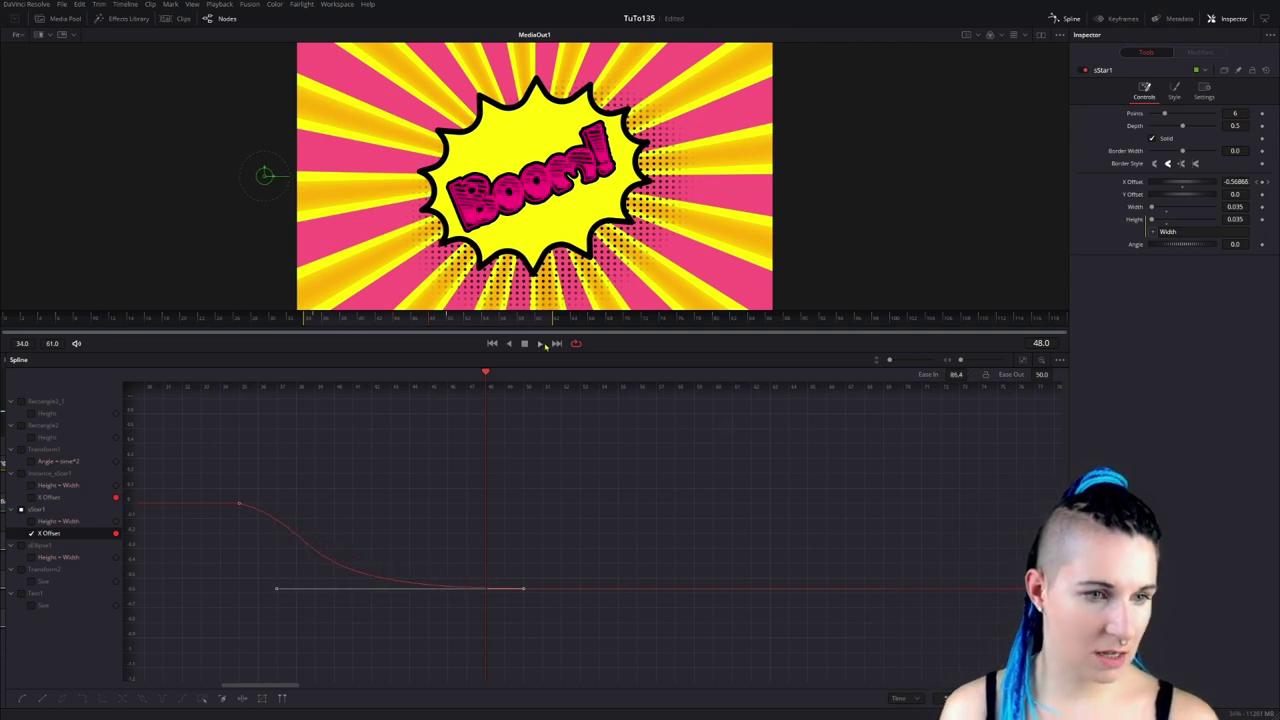
pyautogui.click(545, 344)
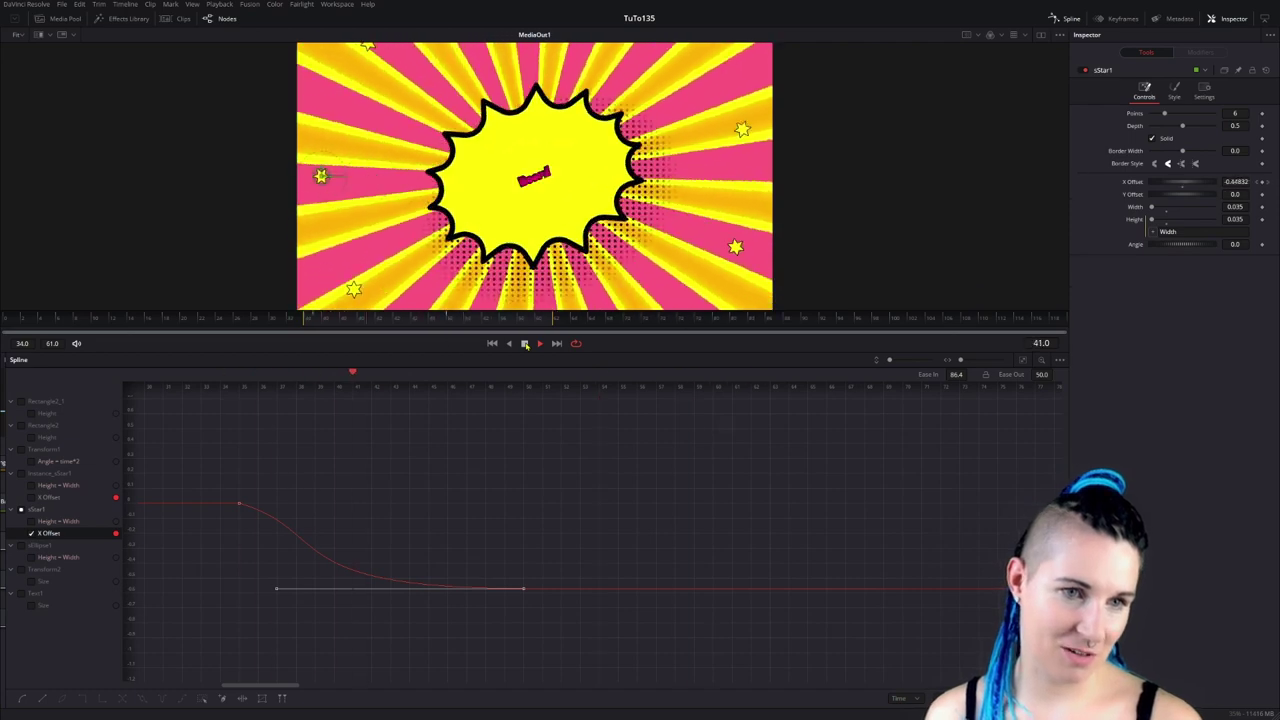
# Stretch the ease into the final X Offset keyframe further so the stars land softly.
pyautogui.click(520, 590)
pyautogui.moveTo(520, 591); pyautogui.dragTo(583, 593)
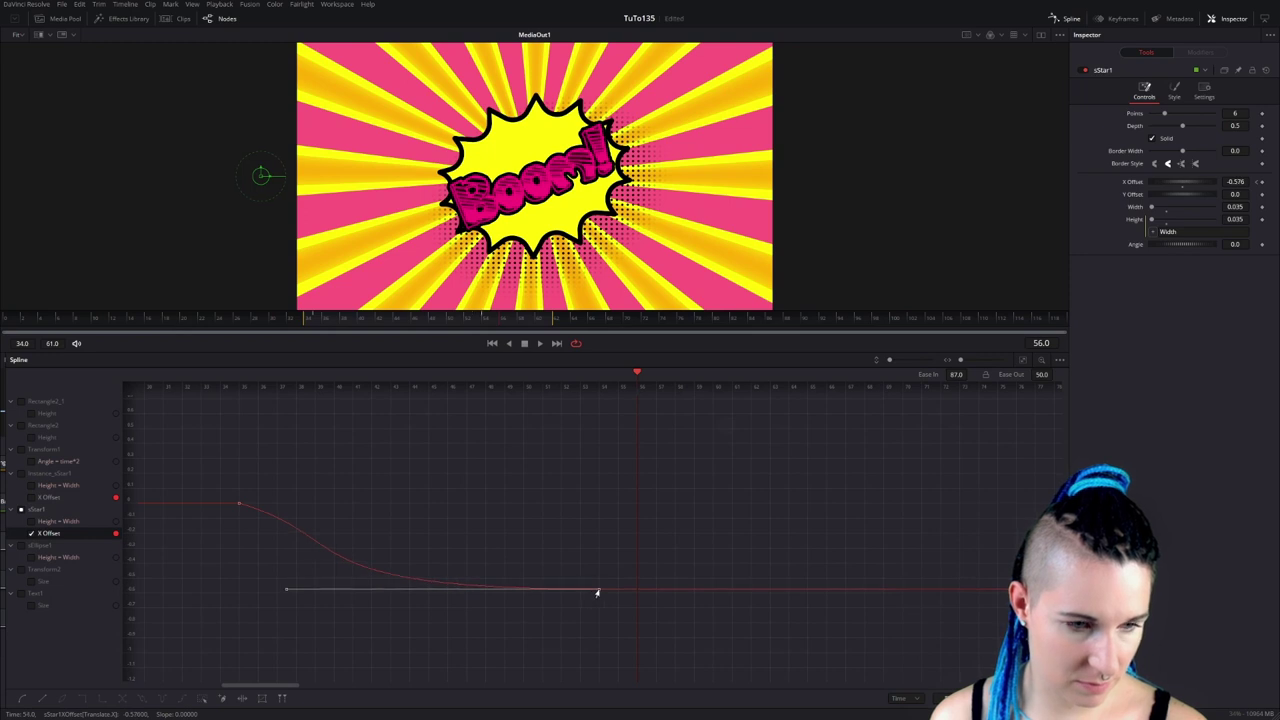
pyautogui.moveTo(633, 593); pyautogui.dragTo(637, 590)
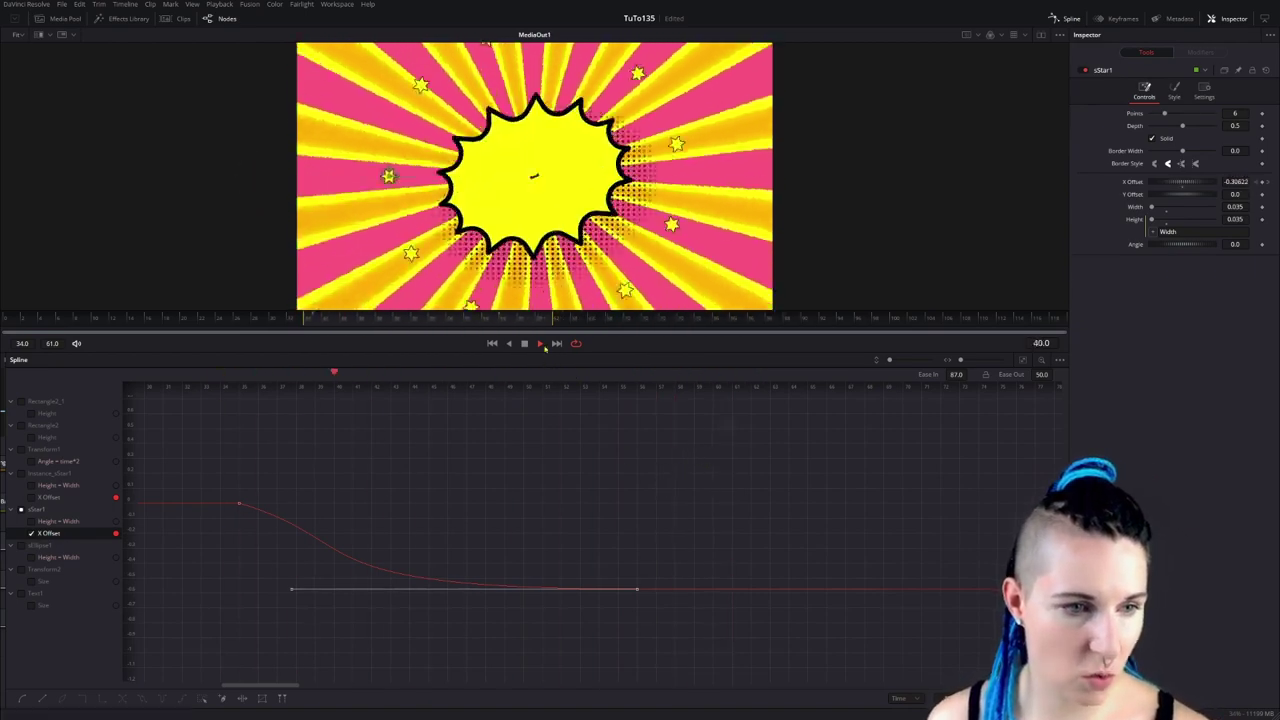
pyautogui.press('F6')
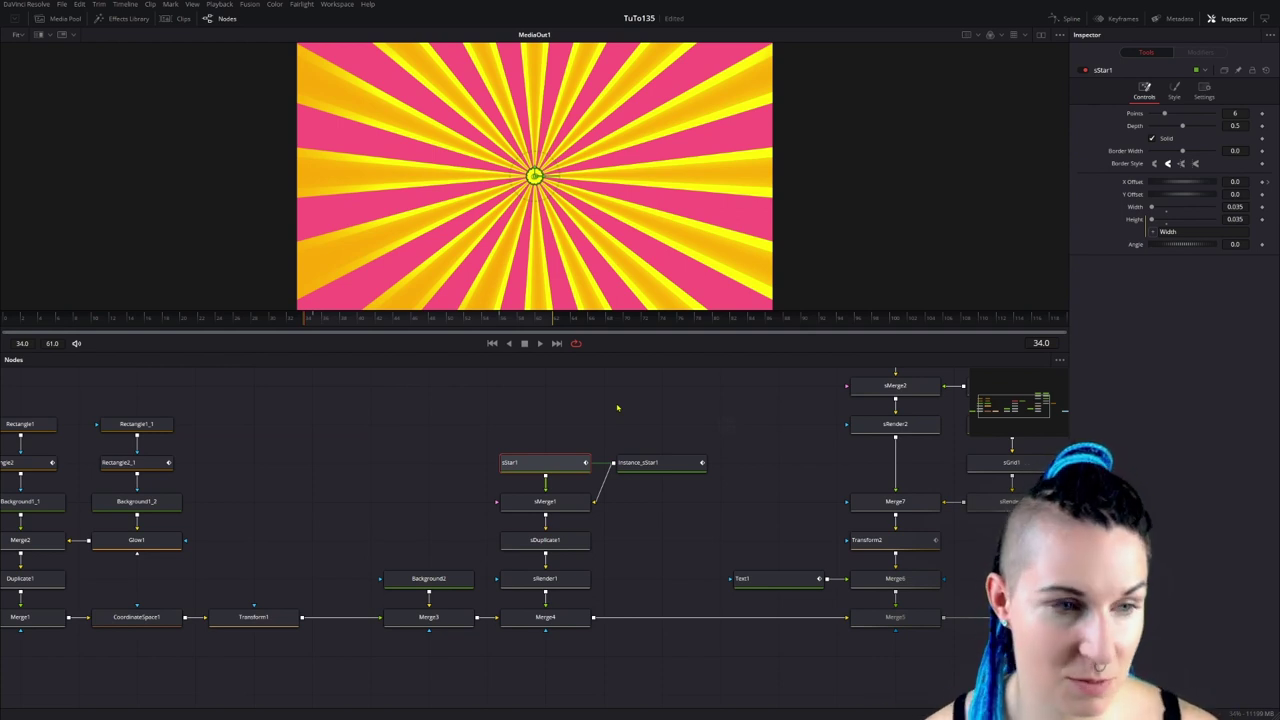
# Move to frame 52, select Merge5, and nudge Center X before undoing back to 0.5.
pyautogui.hscroll(5, 755, 421)
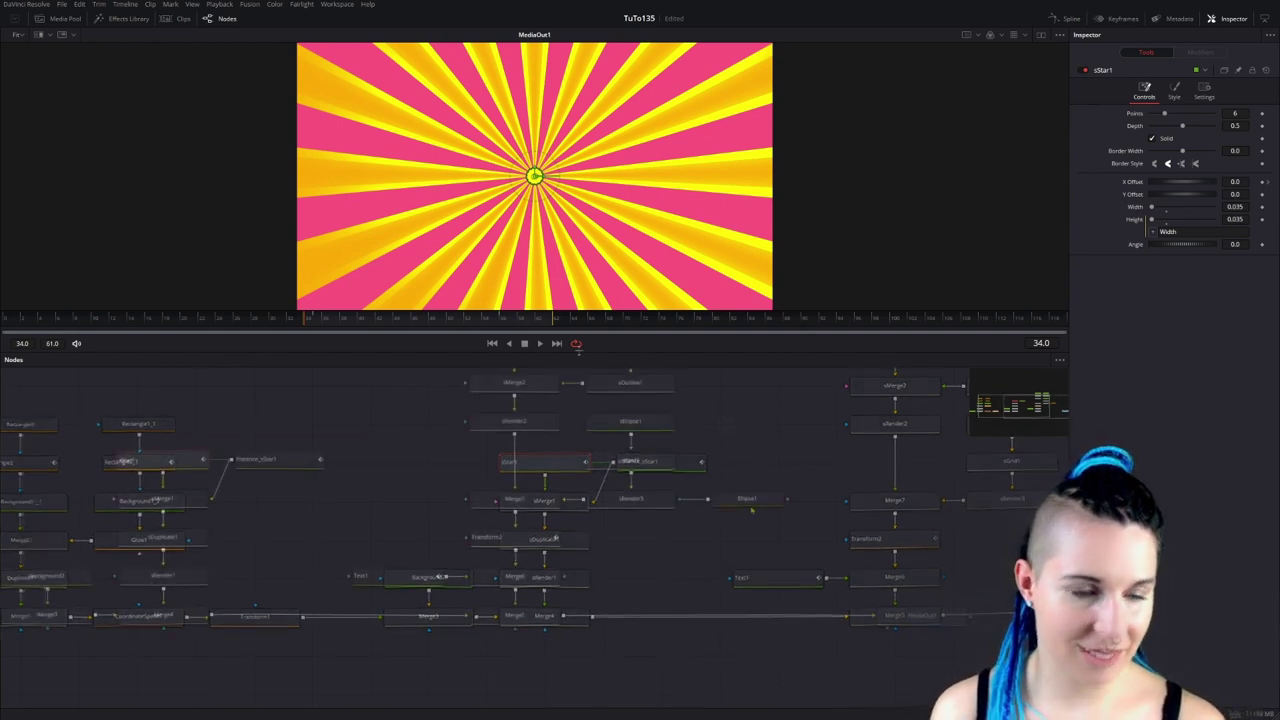
pyautogui.moveTo(540, 323); pyautogui.dragTo(473, 330)
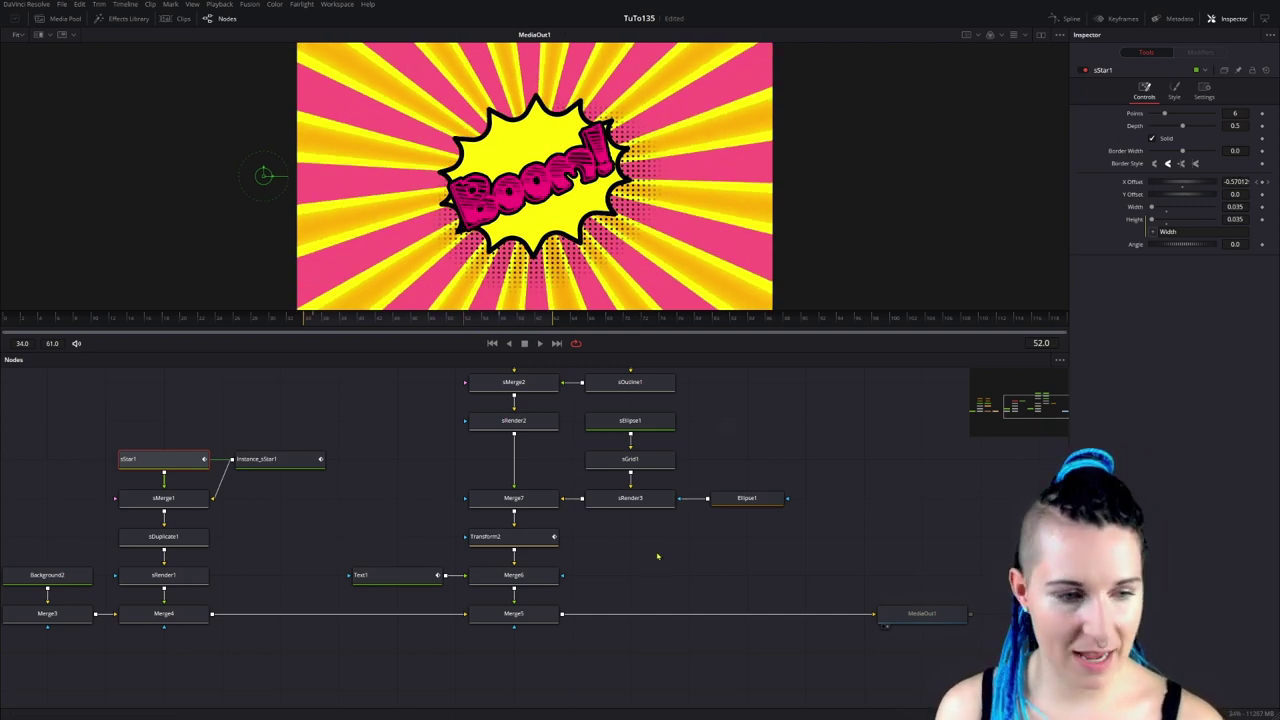
pyautogui.hscroll(-3, 654, 614)
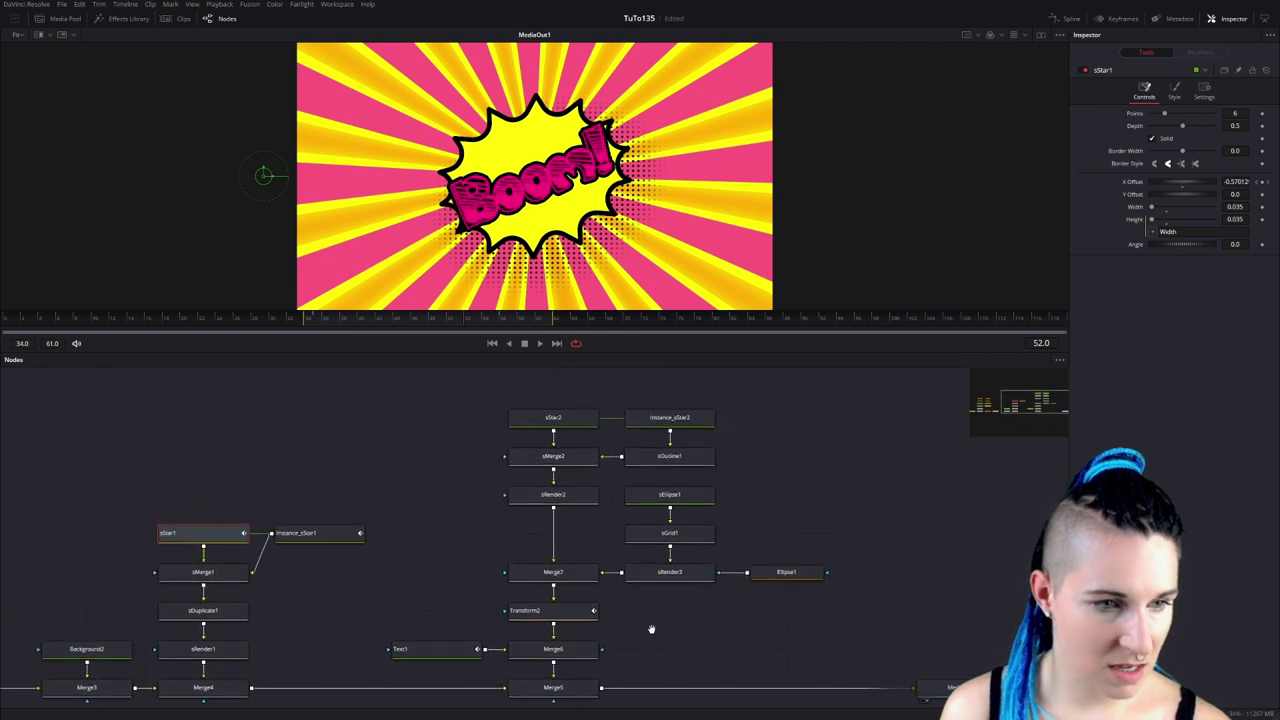
pyautogui.click(597, 598)
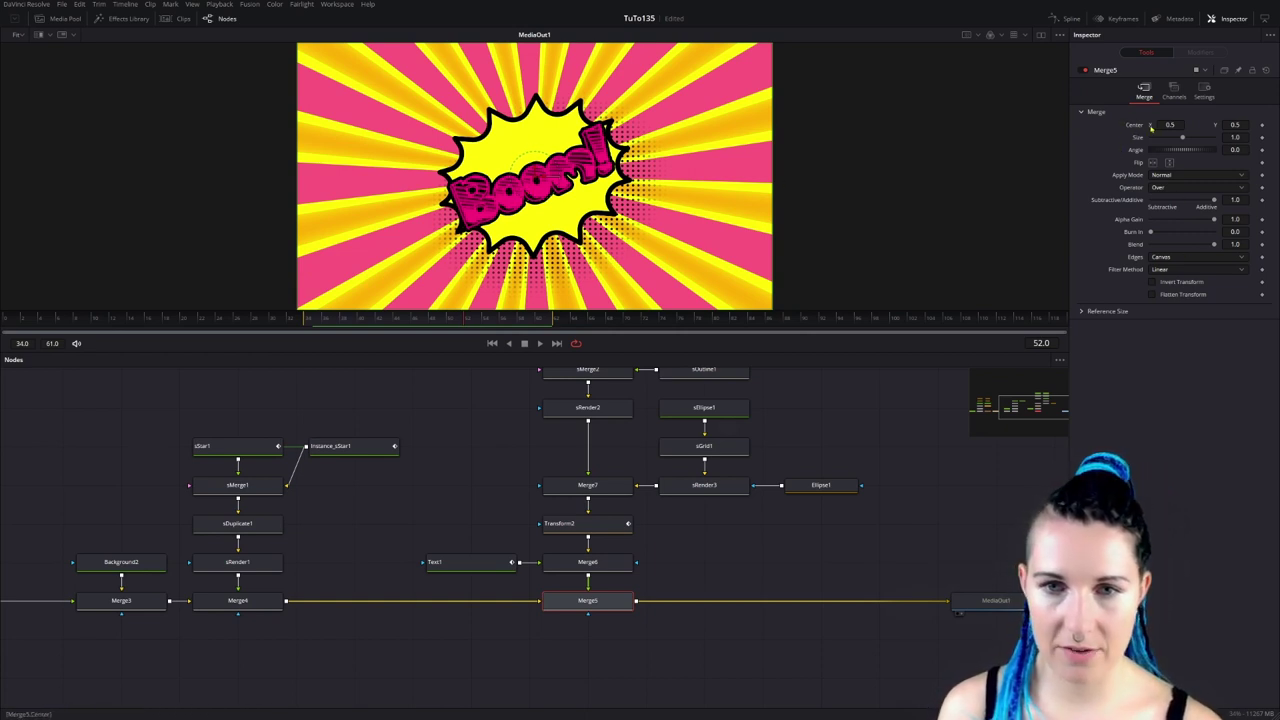
pyautogui.moveTo(1170, 125); pyautogui.dragTo(1140, 119)
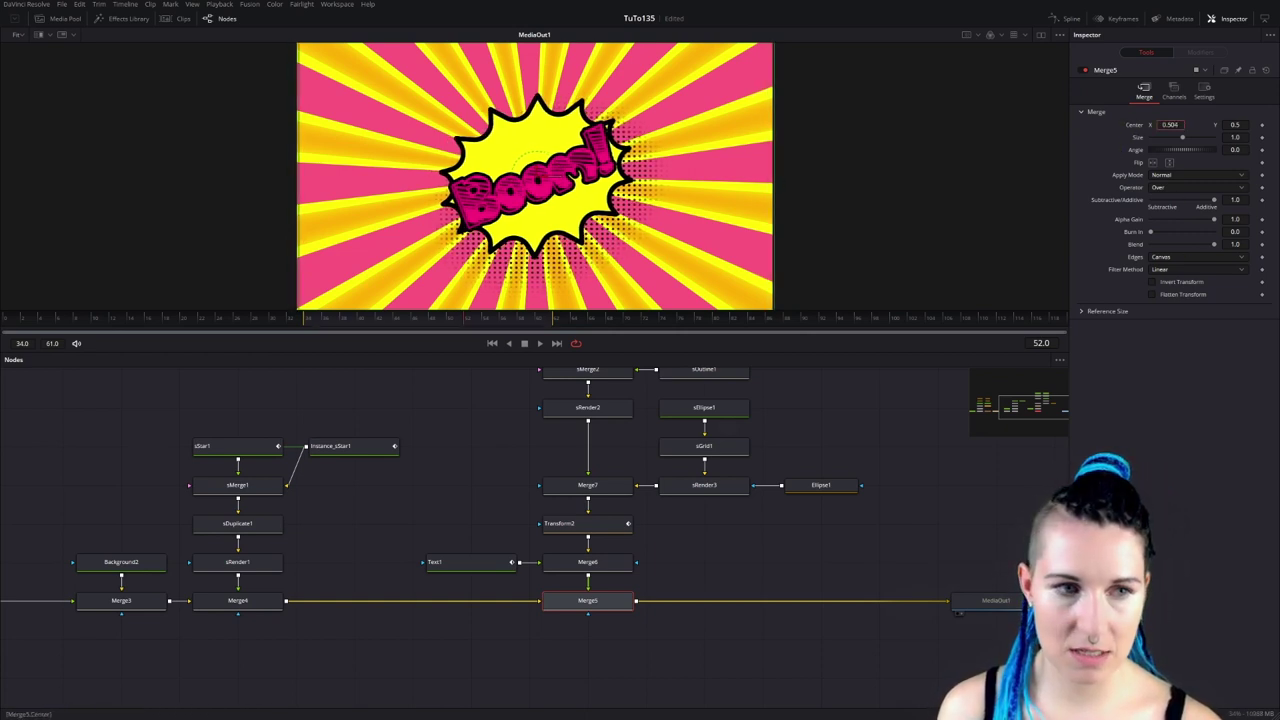
pyautogui.hotkey('ctrl', 'z')
# Attach a Shake modifier to Merge5's Center: smoothness 4.33, minimum 0.394, maximum 0.622.
pyautogui.rightClick(1136, 128)
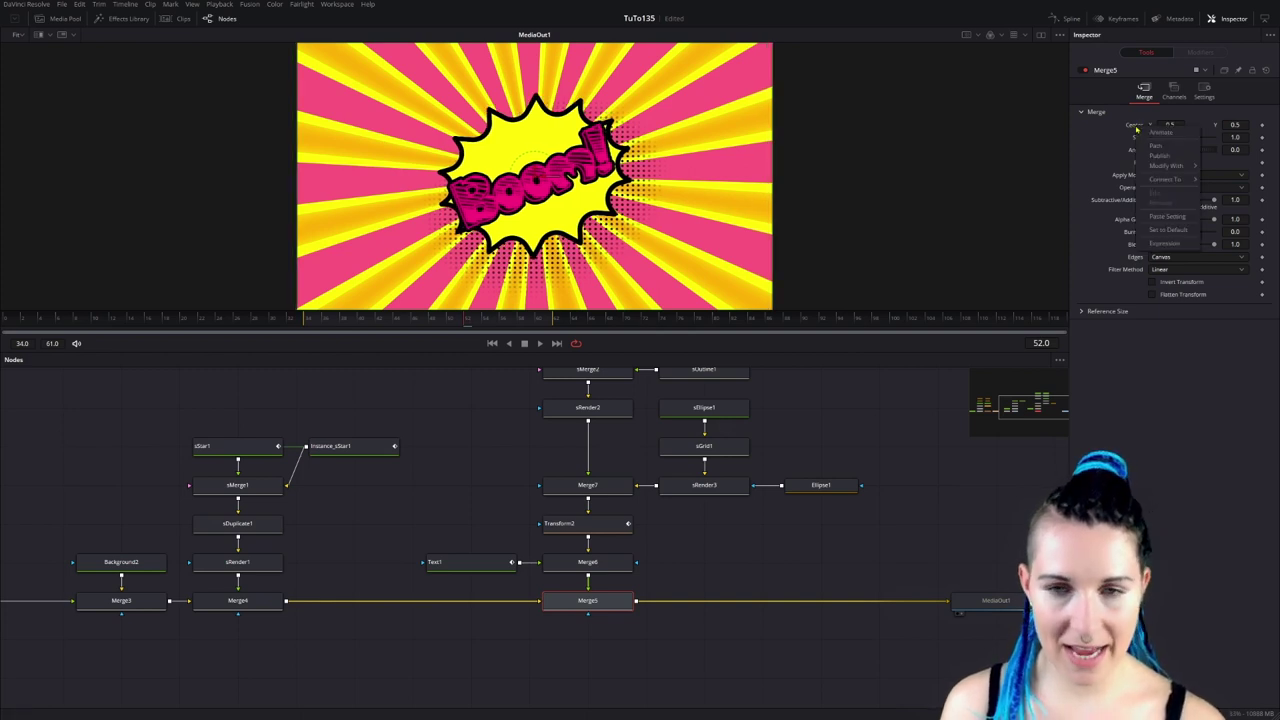
pyautogui.moveTo(1188, 171)
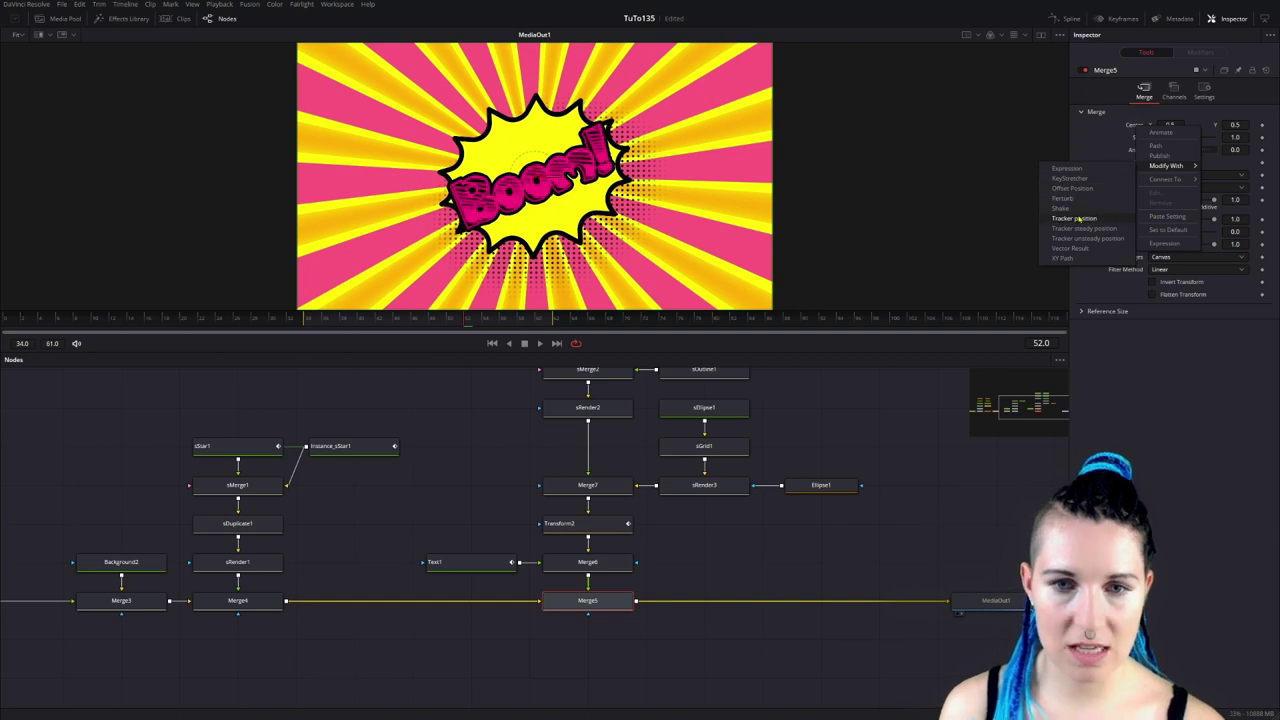
pyautogui.click(1071, 208)
pyautogui.click(1195, 52)
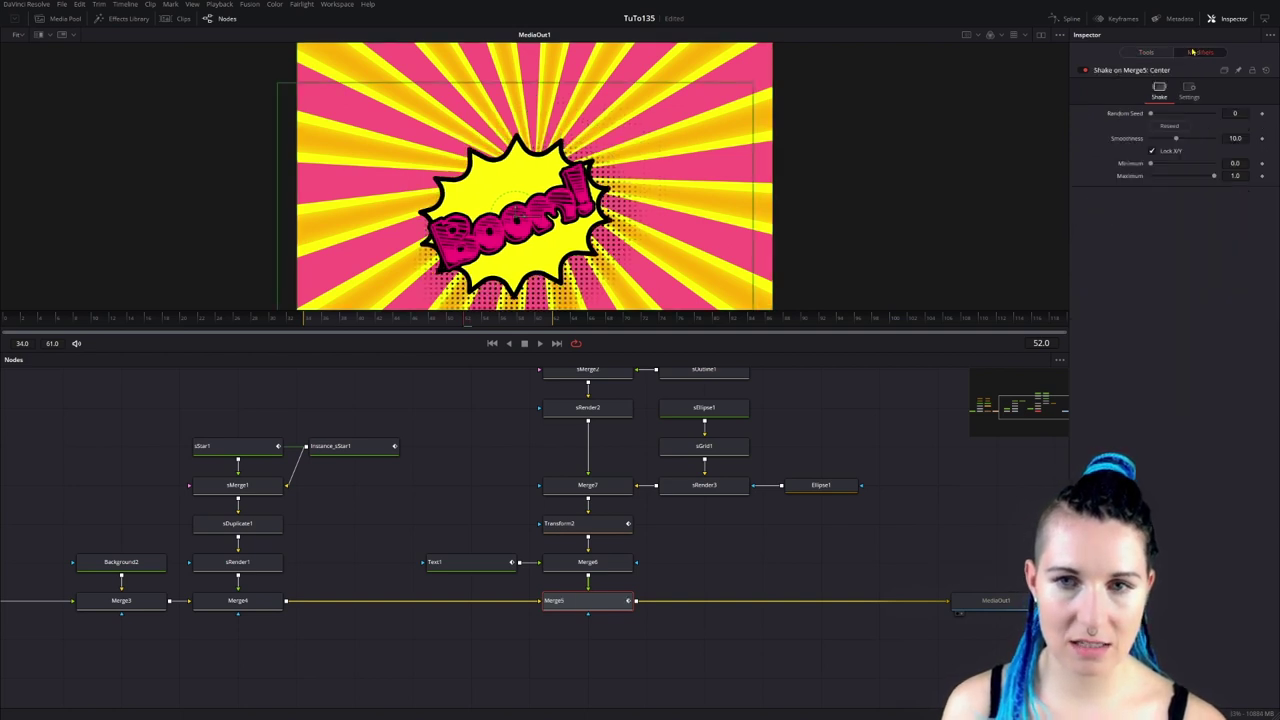
pyautogui.moveTo(1153, 170)
pyautogui.mouseDown()
pyautogui.moveTo(1190, 176)
pyautogui.moveTo(1162, 143)
pyautogui.mouseUp()
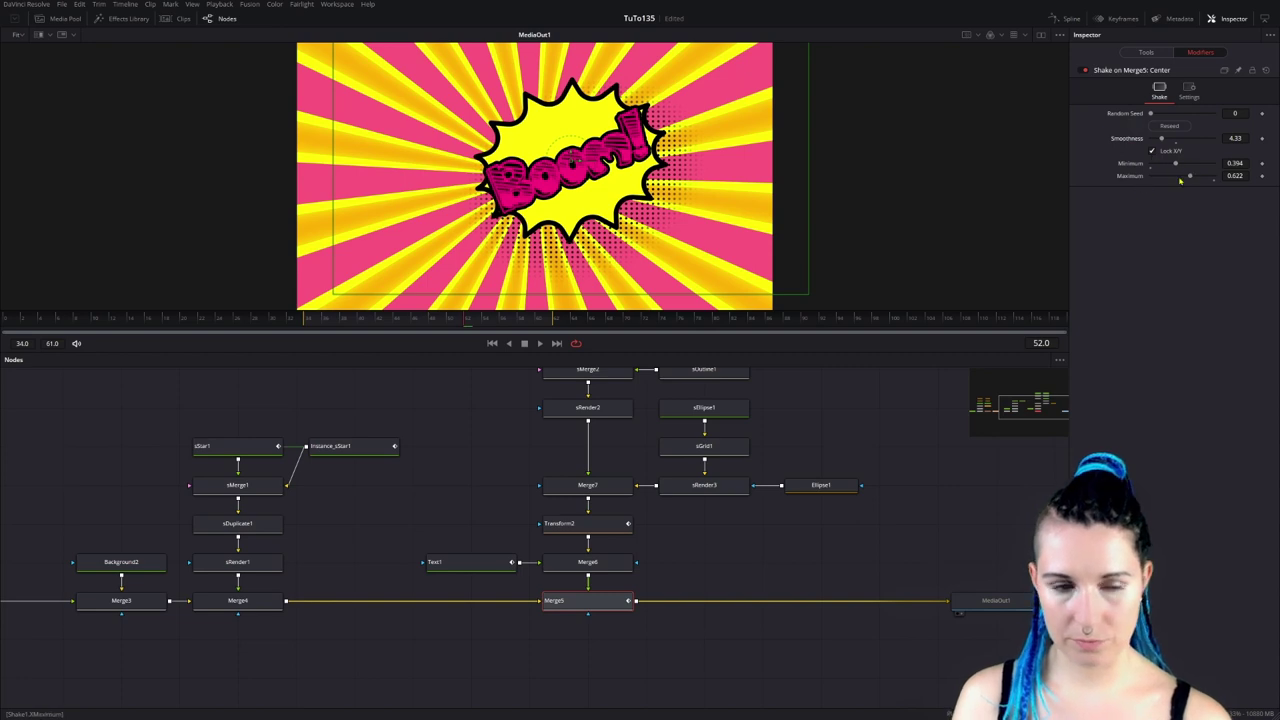
# Play the composition to preview the camera-shake wobble.
pyautogui.click(537, 346)
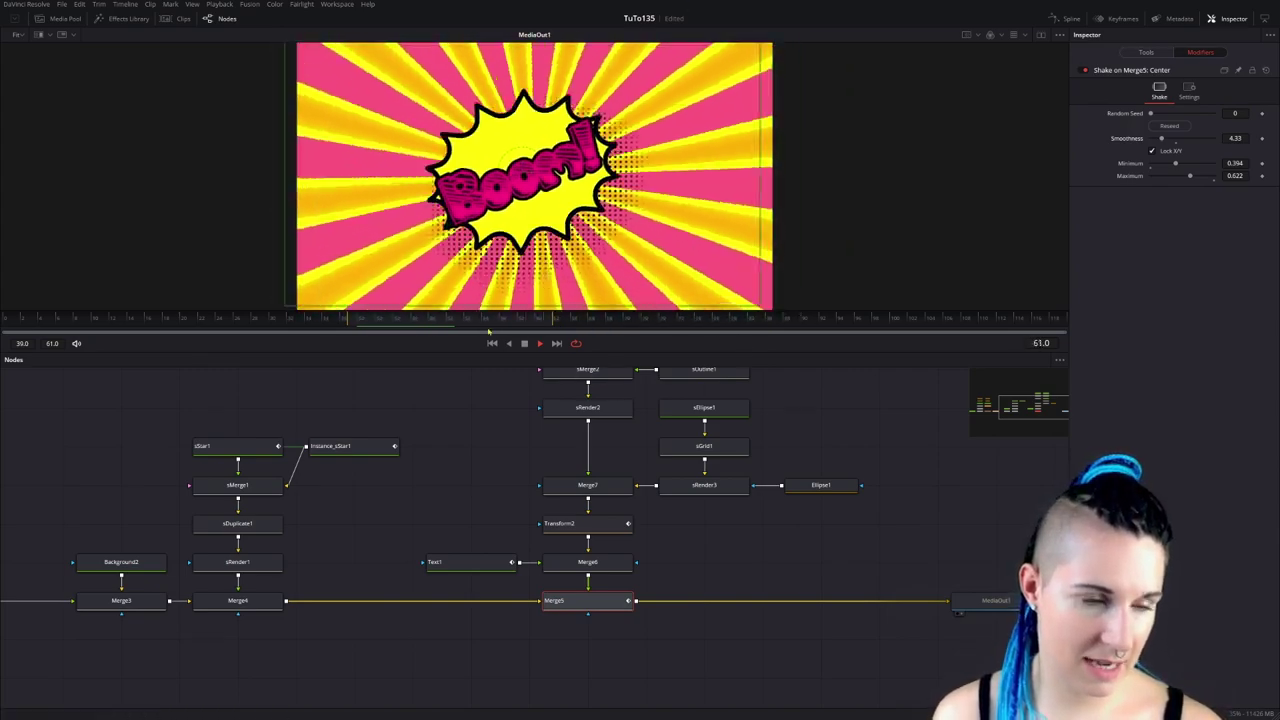
pyautogui.click(524, 343)
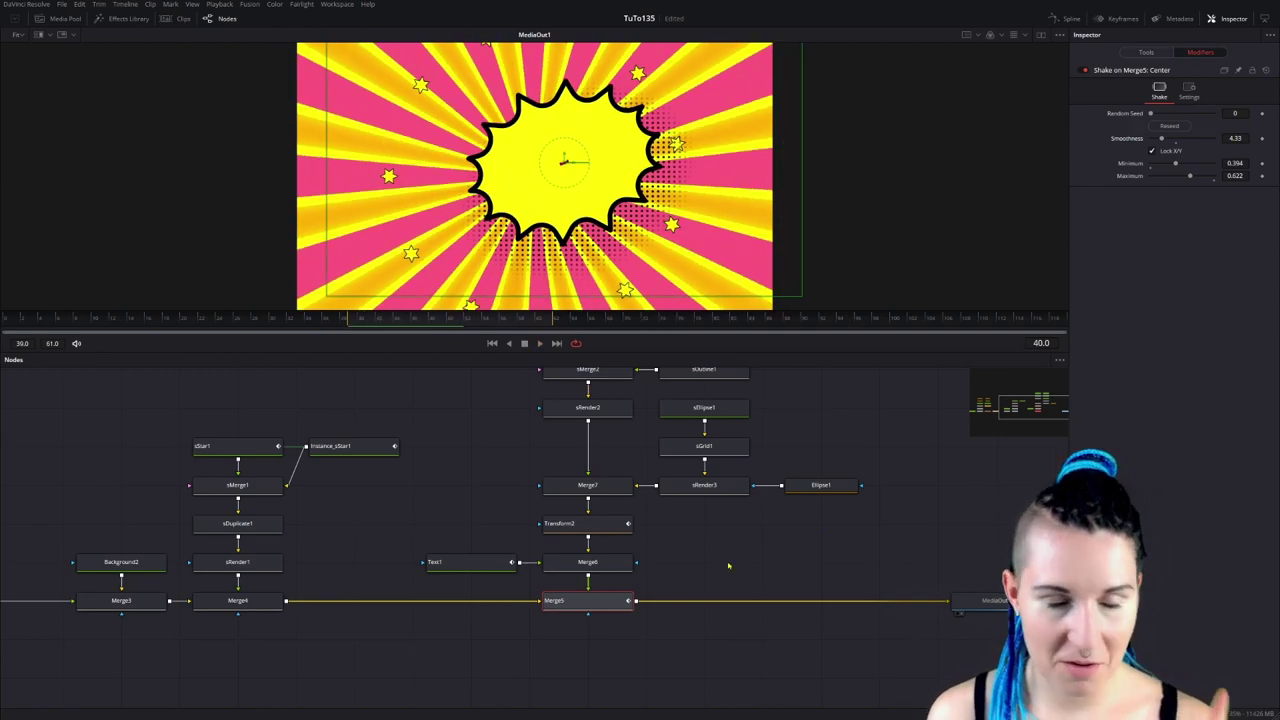
pyautogui.moveTo(753, 555)
pyautogui.mouseDown()
pyautogui.moveTo(954, 577)
pyautogui.moveTo(994, 557)
pyautogui.mouseUp()
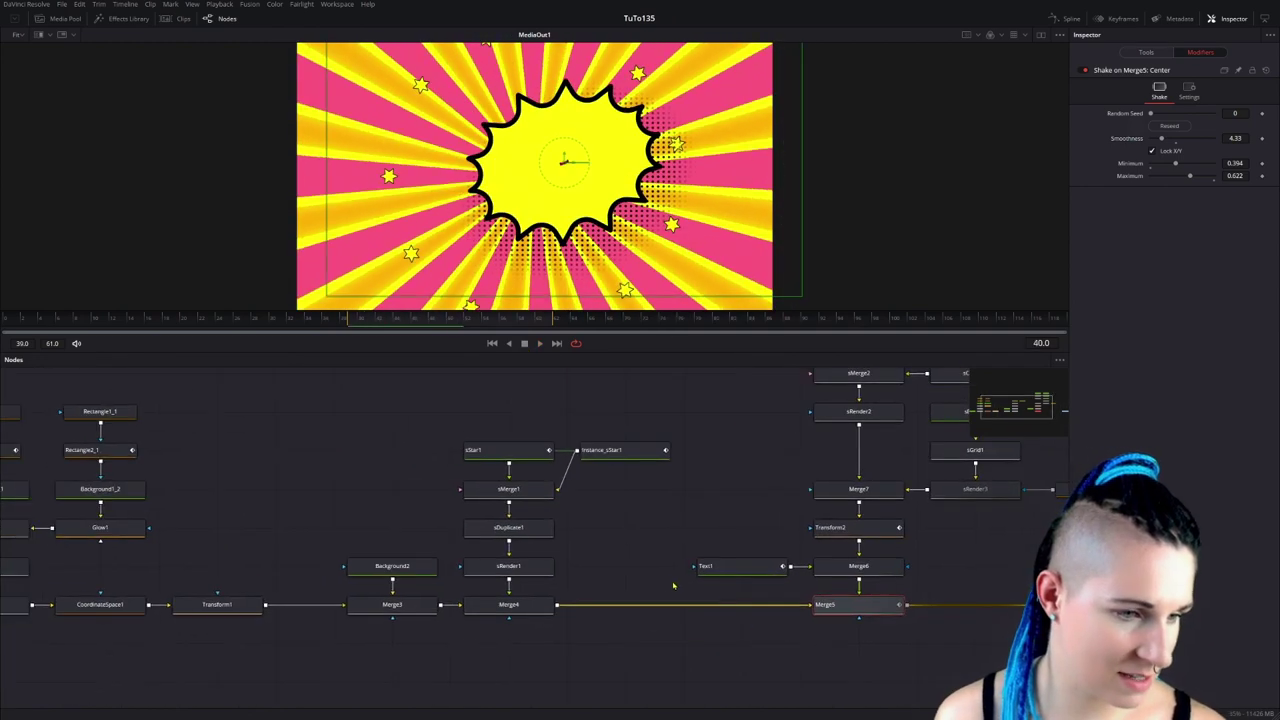
# Keyframe Merge4's Blend at 0 on frame 34 and raise it to 1.0 at frame 37.
pyautogui.moveTo(594, 560); pyautogui.dragTo(643, 508)
pyautogui.click(562, 563)
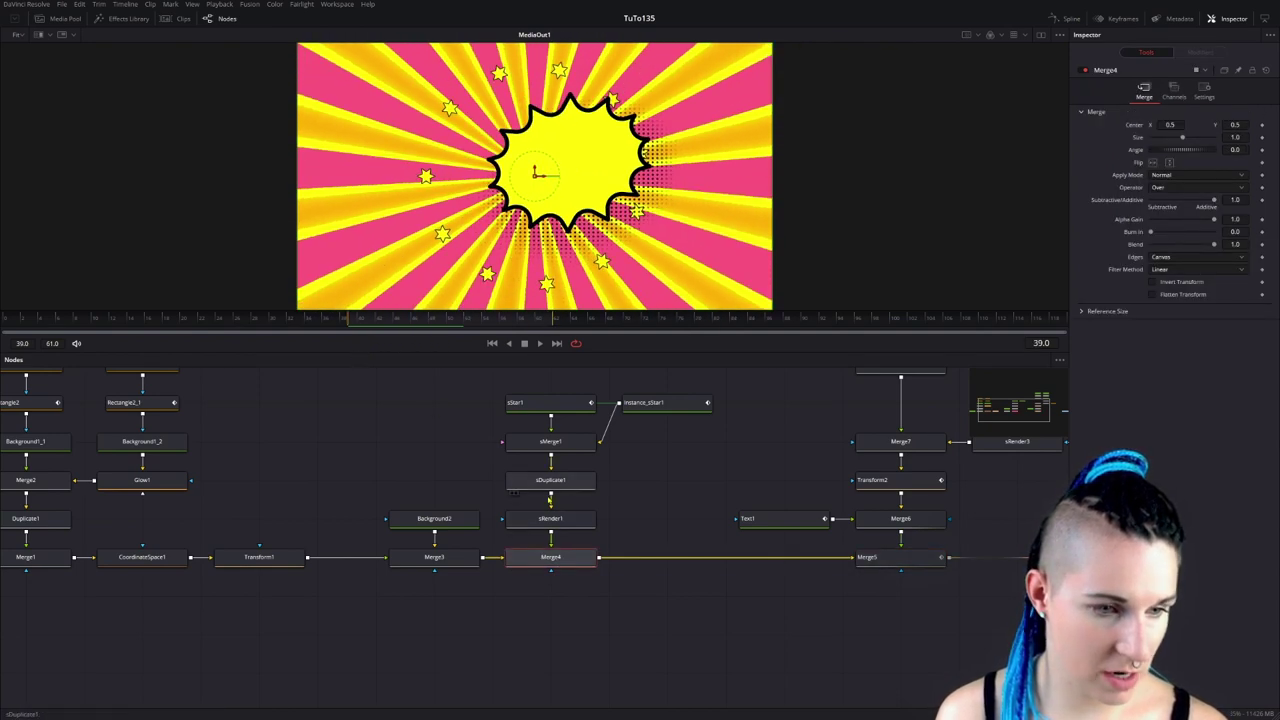
pyautogui.click(556, 404)
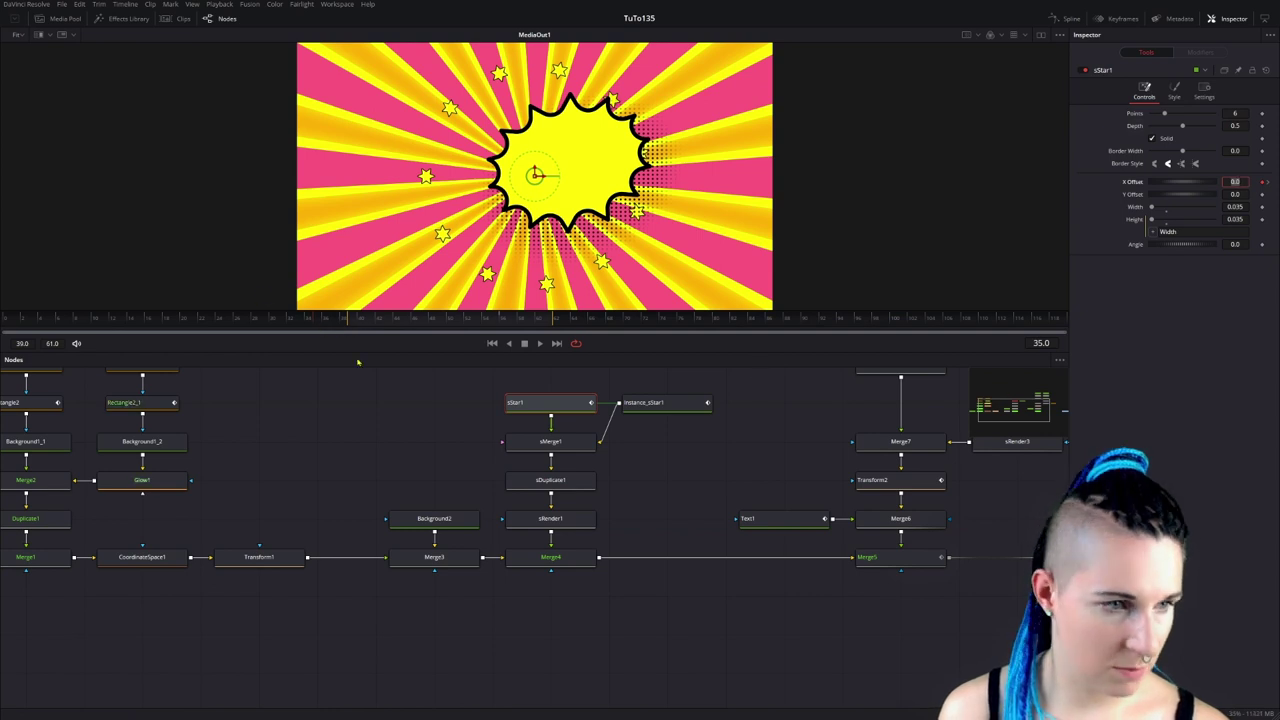
pyautogui.click(316, 328)
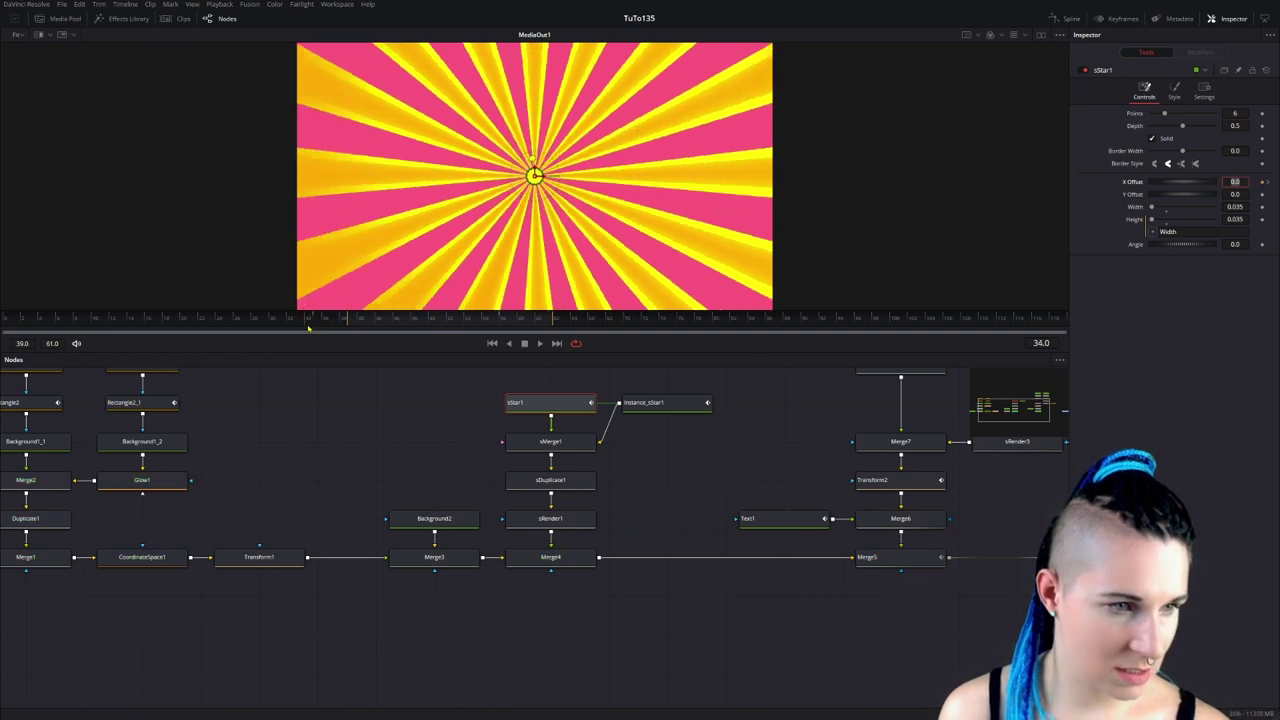
pyautogui.click(540, 558)
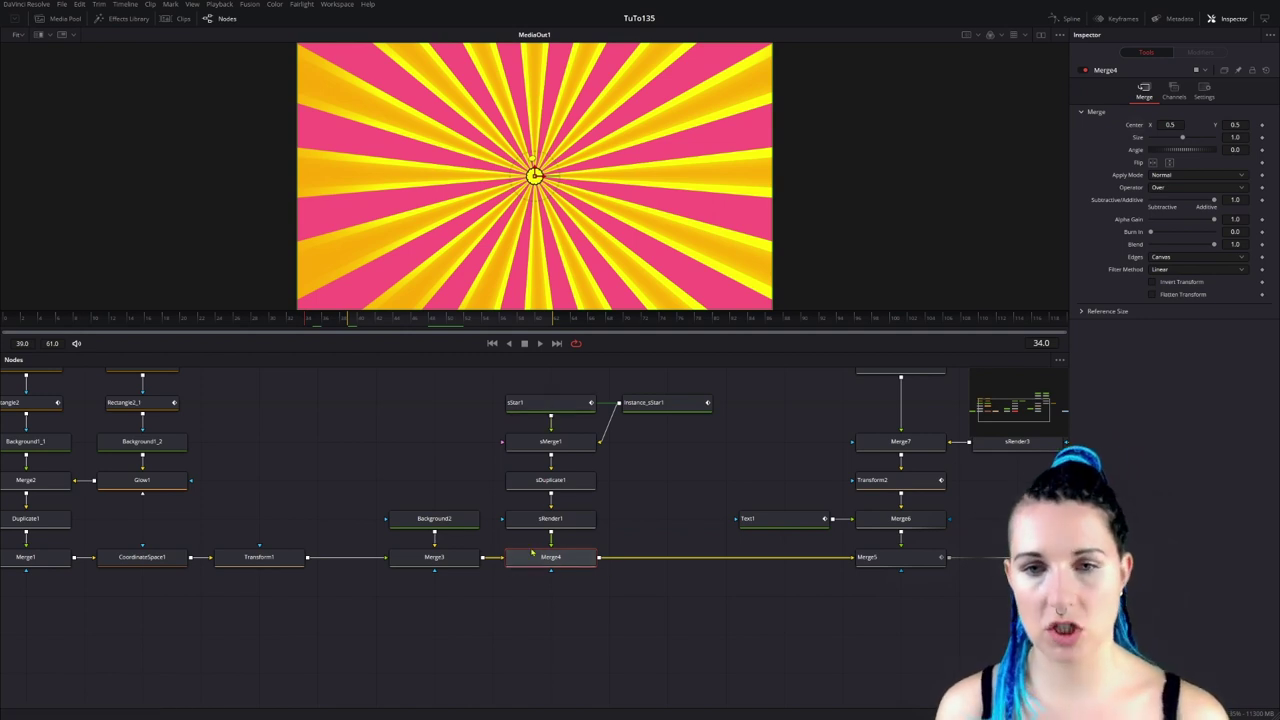
pyautogui.click(1262, 244)
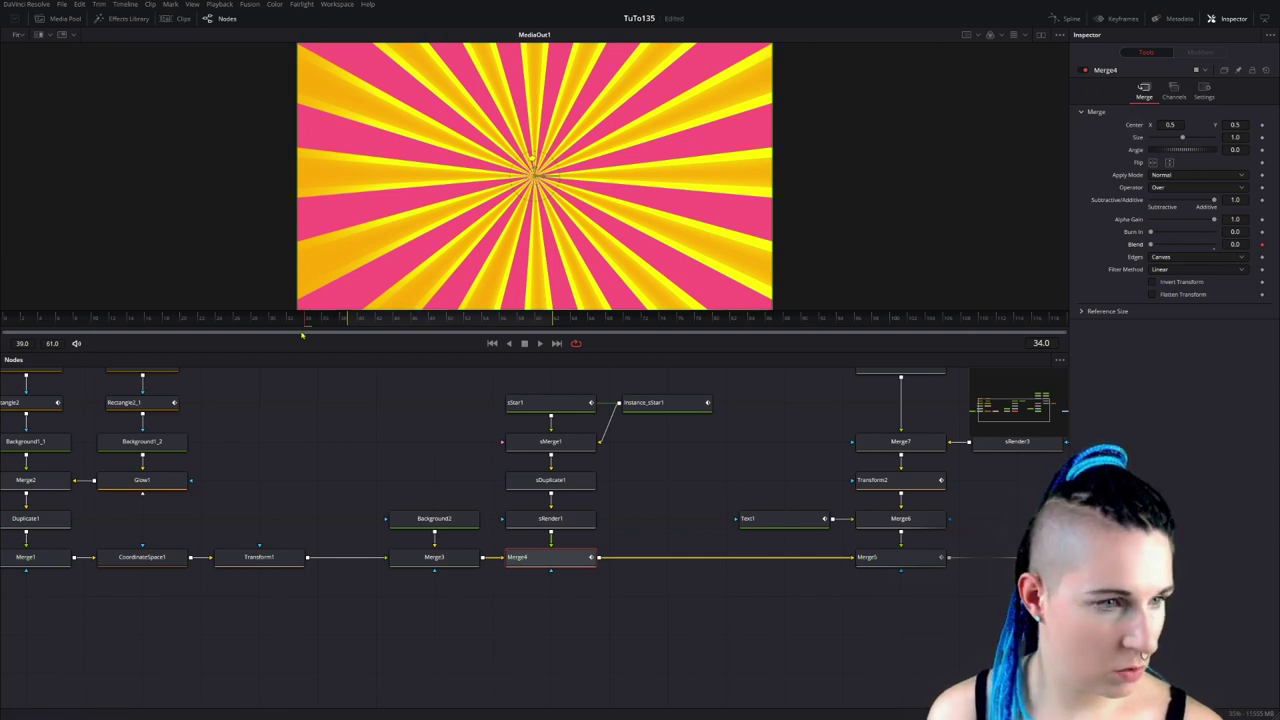
pyautogui.moveTo(302, 325); pyautogui.dragTo(369, 333)
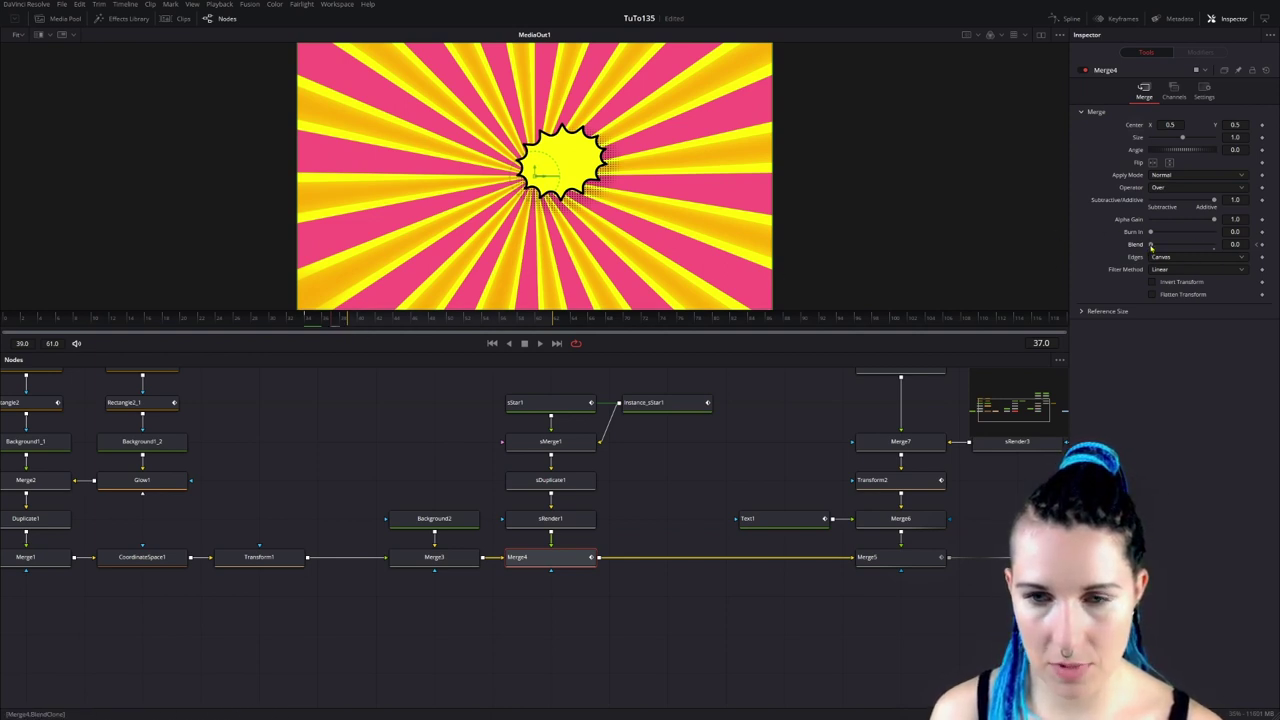
pyautogui.moveTo(1151, 246); pyautogui.dragTo(1214, 245)
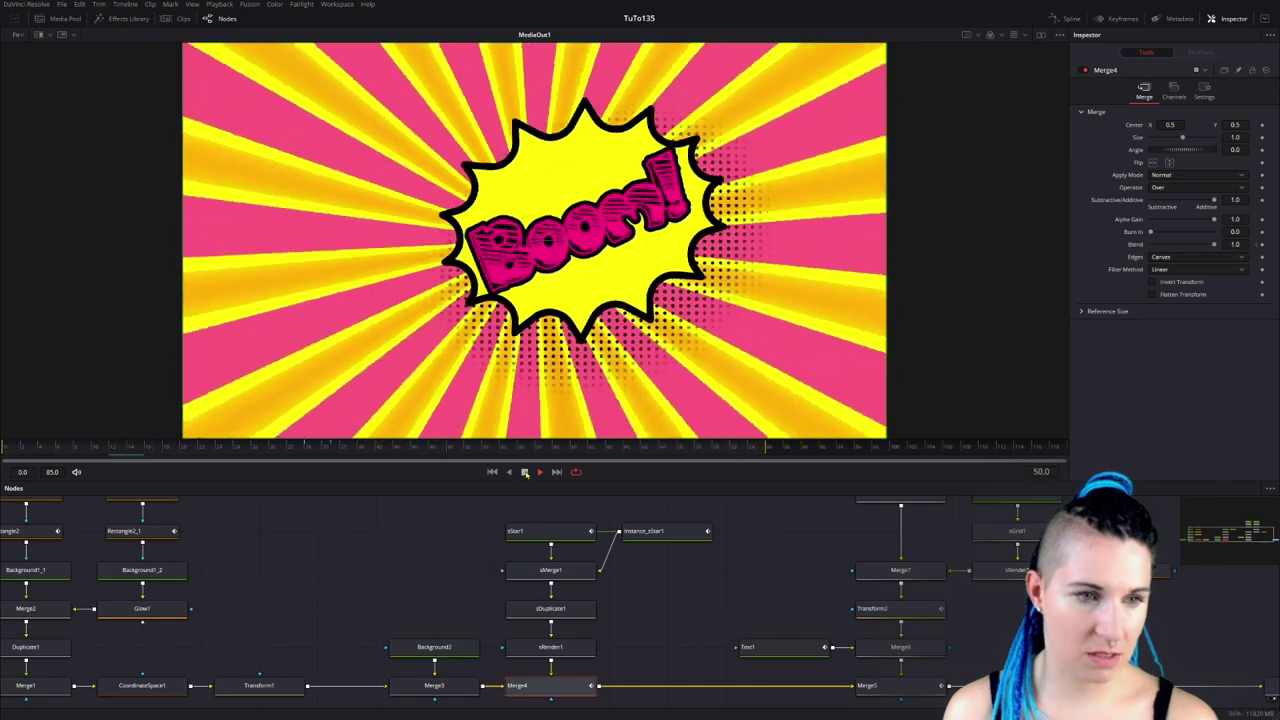
# Play through the finished composite and stop playback to check the Blend fade-in.
pyautogui.click(525, 473)
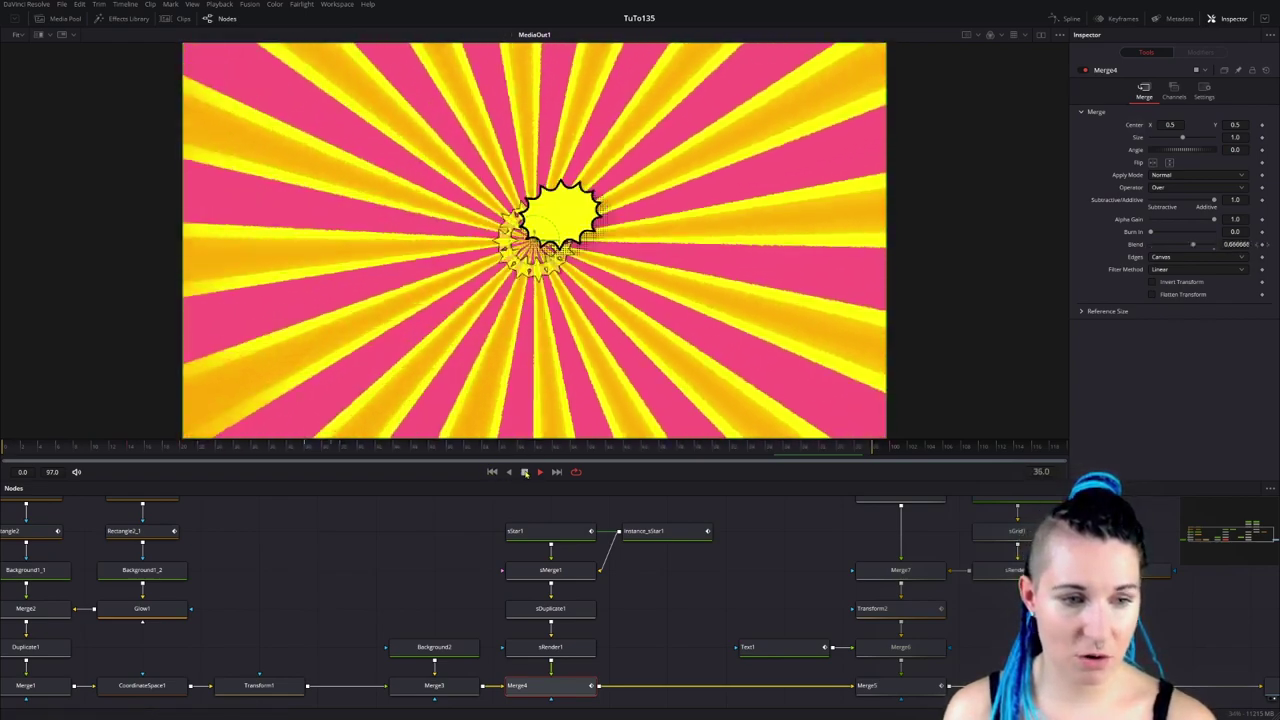
pyautogui.click(524, 472)
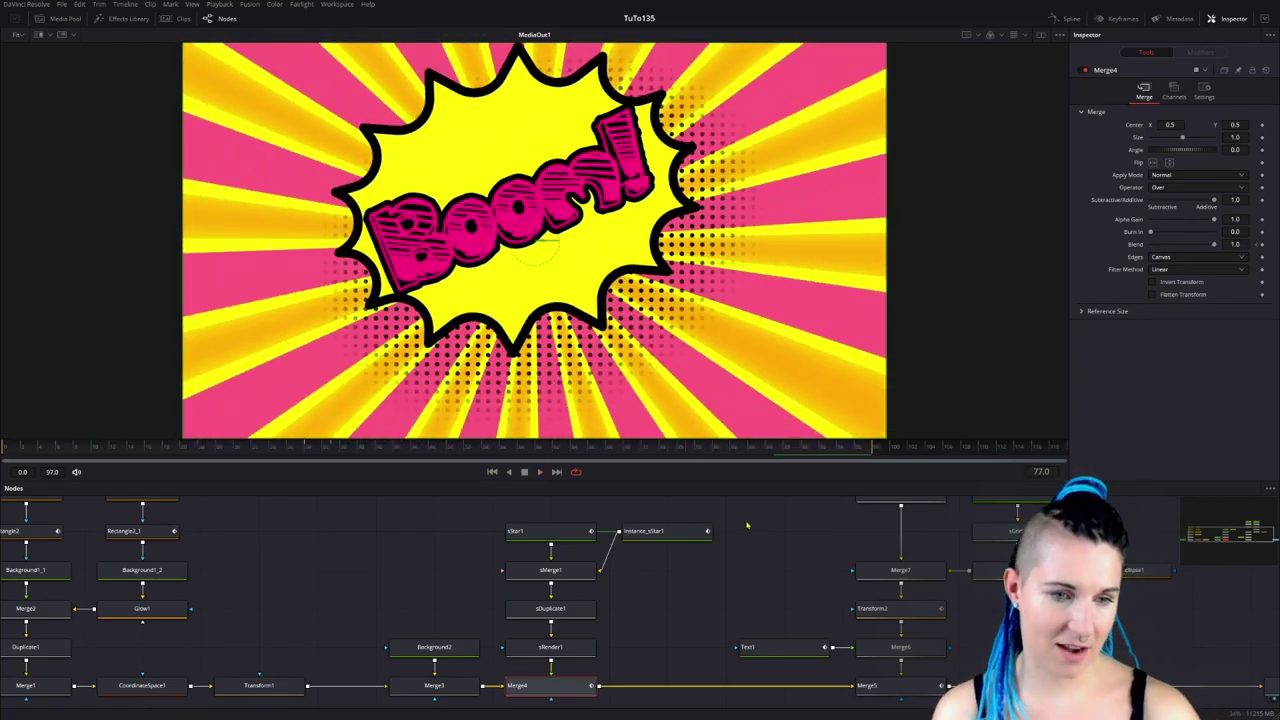